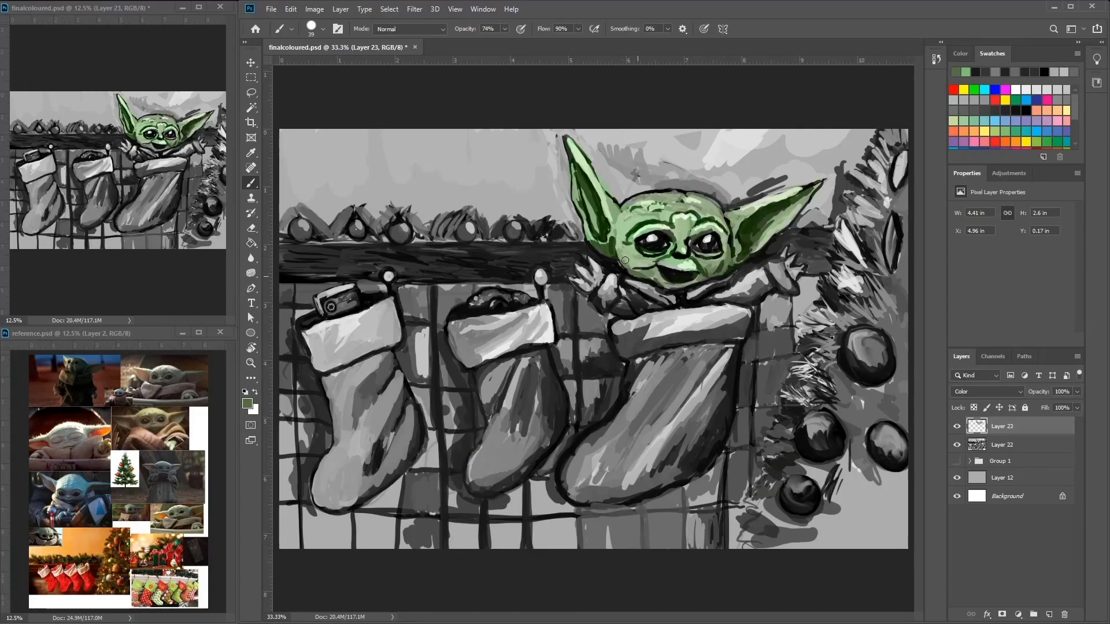
Step: Tint the character's hands green and the sleeve nearest the tree orange
{"action": "left_click_drag", "start_coordinate": [586, 279], "coordinate": [598, 235]}
{"action": "left_click", "coordinate": [969, 131]}
{"action": "left_click_drag", "start_coordinate": [774, 266], "coordinate": [787, 278]}
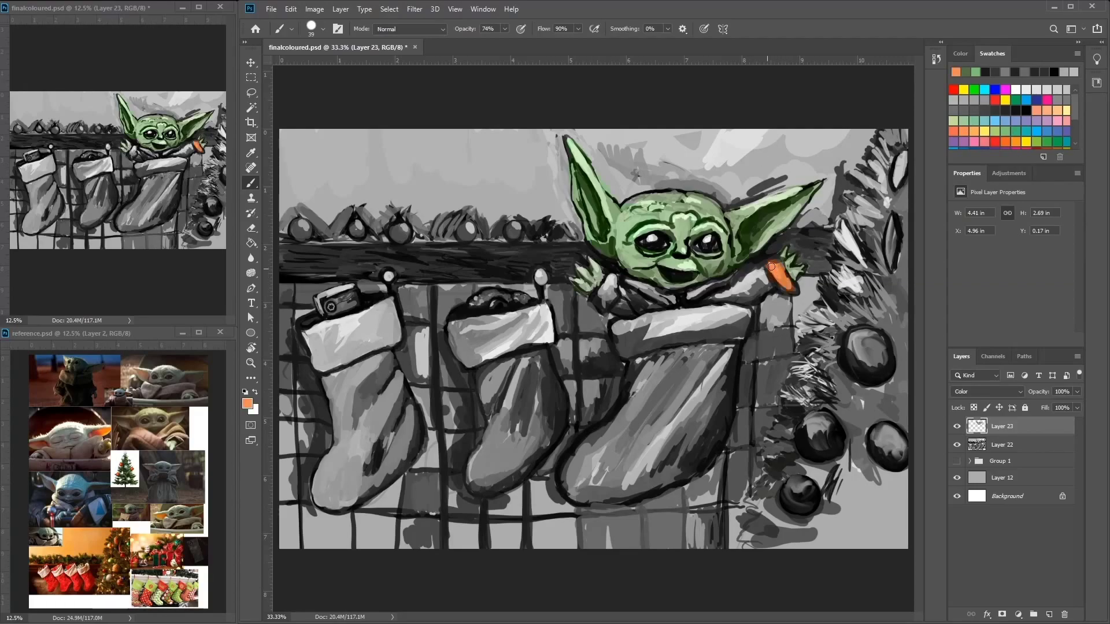
{"action": "left_click_drag", "start_coordinate": [707, 295], "coordinate": [691, 298]}
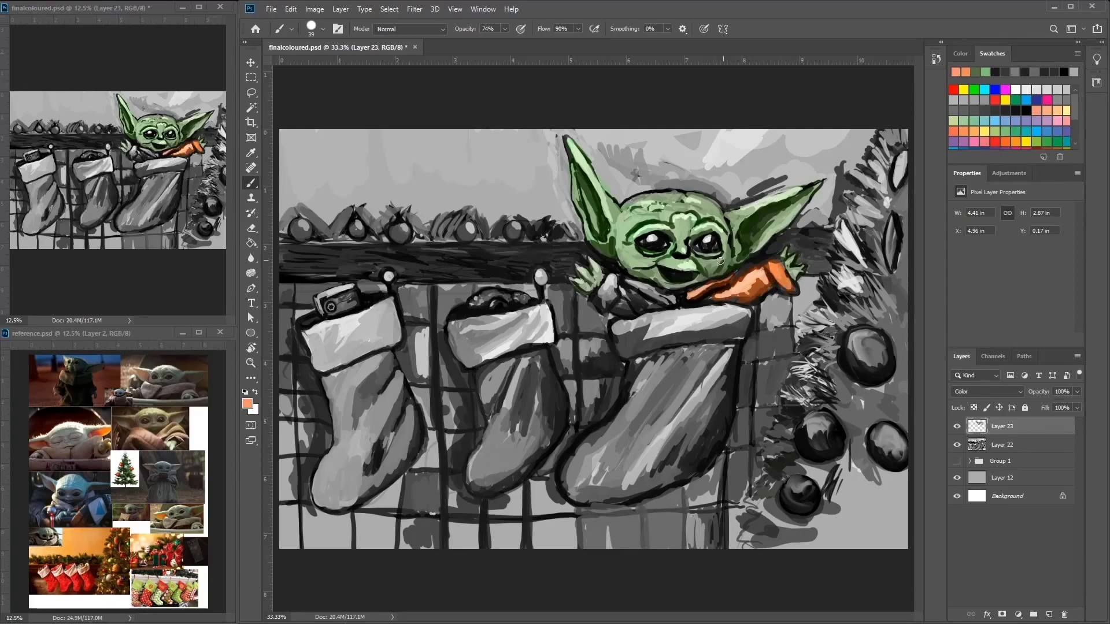
Step: Recolour the character's whole robe with beige and brown tones
{"action": "scroll", "coordinate": [1074, 144], "scroll_direction": "down", "scroll_amount": 3}
{"action": "left_click", "coordinate": [995, 145]}
{"action": "mouse_move", "coordinate": [784, 283]}
{"action": "left_mouse_down"}
{"action": "mouse_move", "coordinate": [721, 282]}
{"action": "mouse_move", "coordinate": [721, 292]}
{"action": "mouse_move", "coordinate": [731, 284]}
{"action": "left_mouse_up"}
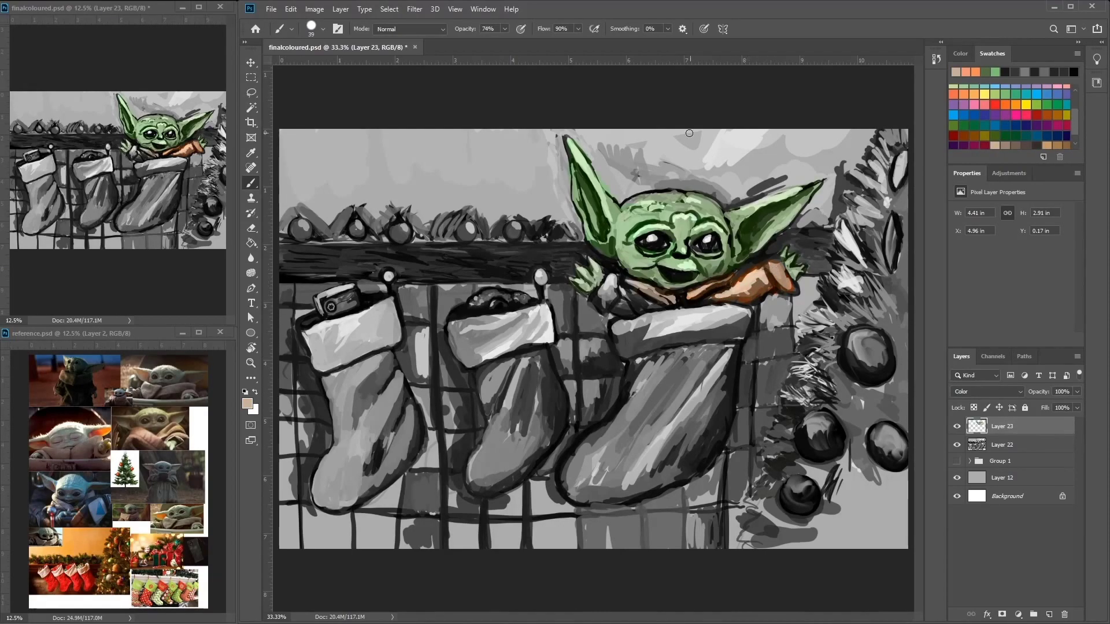
{"action": "left_click_drag", "start_coordinate": [614, 284], "coordinate": [741, 251]}
Step: Tint the wooden mantel brown from its far end towards the character, using a sampled colour
{"action": "left_click", "coordinate": [513, 252], "text": "alt"}
{"action": "mouse_move", "coordinate": [514, 252]}
{"action": "left_mouse_down"}
{"action": "mouse_move", "coordinate": [455, 240]}
{"action": "mouse_move", "coordinate": [438, 279]}
{"action": "left_mouse_up"}
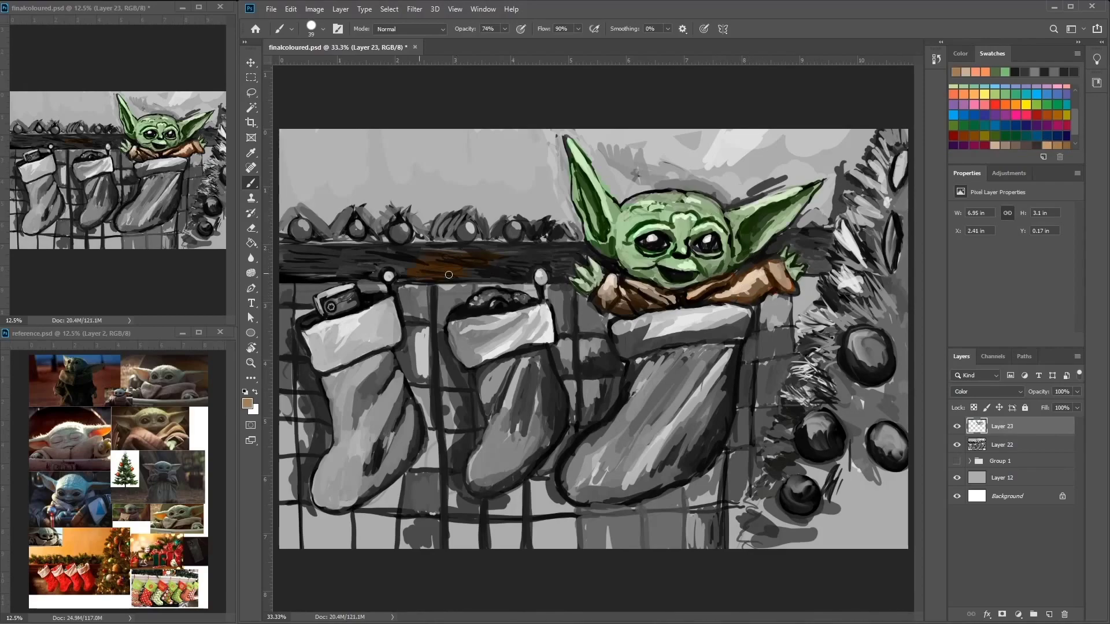
{"action": "key", "text": "ctrl+plus"}
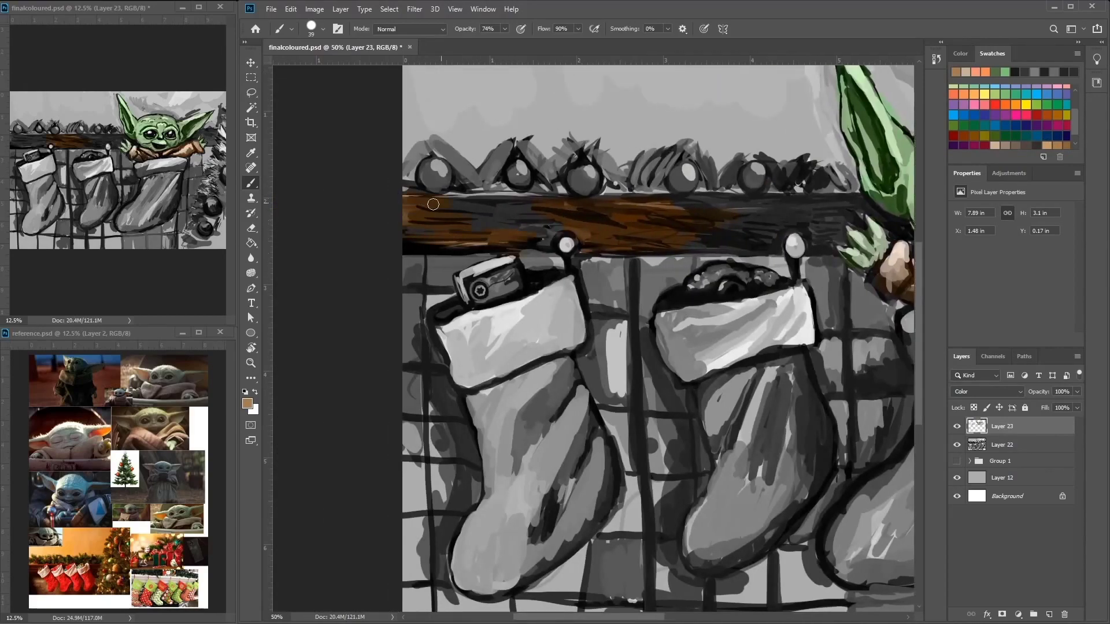
{"action": "left_click_drag", "start_coordinate": [559, 208], "coordinate": [429, 199]}
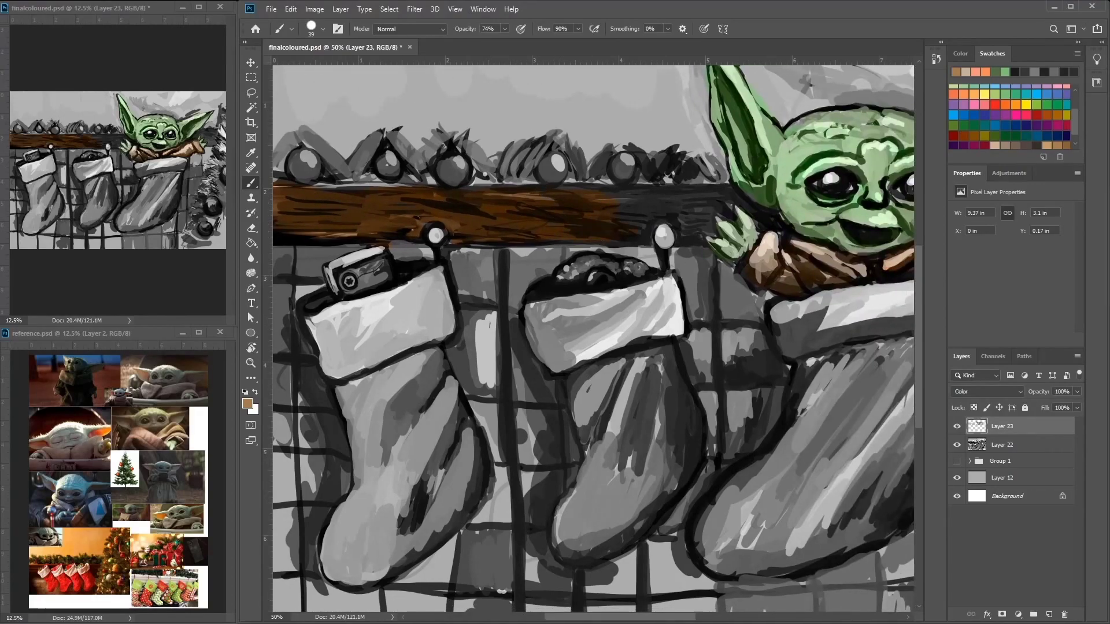
Step: Tint the bodies of all three stockings bright red, leaving the cuffs uncoloured
{"action": "left_click", "coordinate": [996, 104]}
{"action": "left_click_drag", "start_coordinate": [815, 373], "coordinate": [711, 540]}
{"action": "key", "text": "ctrl+minus"}
{"action": "mouse_move", "coordinate": [612, 416]}
{"action": "left_mouse_down"}
{"action": "mouse_move", "coordinate": [671, 350]}
{"action": "mouse_move", "coordinate": [638, 404]}
{"action": "mouse_move", "coordinate": [675, 421]}
{"action": "mouse_move", "coordinate": [589, 457]}
{"action": "left_mouse_up"}
{"action": "mouse_move", "coordinate": [548, 362]}
{"action": "left_mouse_down"}
{"action": "mouse_move", "coordinate": [537, 399]}
{"action": "mouse_move", "coordinate": [546, 386]}
{"action": "mouse_move", "coordinate": [511, 439]}
{"action": "mouse_move", "coordinate": [543, 413]}
{"action": "left_mouse_up"}
{"action": "mouse_move", "coordinate": [431, 376]}
{"action": "left_mouse_down"}
{"action": "mouse_move", "coordinate": [425, 405]}
{"action": "mouse_move", "coordinate": [420, 349]}
{"action": "mouse_move", "coordinate": [398, 451]}
{"action": "mouse_move", "coordinate": [455, 387]}
{"action": "left_mouse_up"}
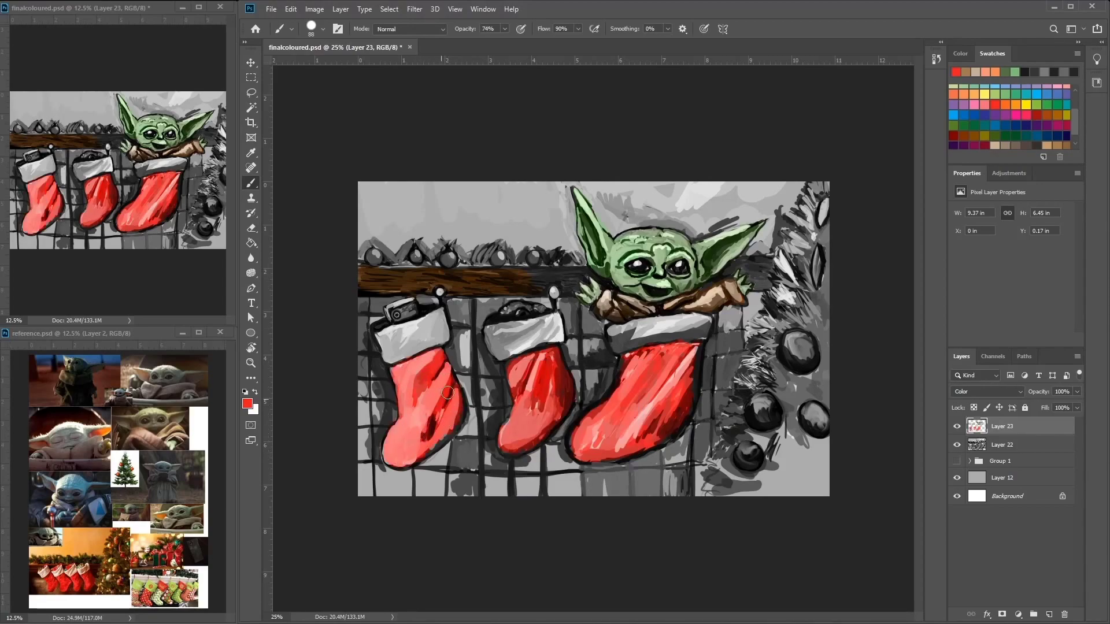
Step: Tint the upper part of the Christmas tree green and the elongated ornaments at its edge red
{"action": "left_click", "coordinate": [986, 126]}
{"action": "left_click_drag", "start_coordinate": [798, 301], "coordinate": [816, 188]}
{"action": "left_click_drag", "start_coordinate": [804, 277], "coordinate": [821, 329]}
{"action": "left_click", "coordinate": [953, 136]}
{"action": "left_click_drag", "start_coordinate": [822, 199], "coordinate": [816, 278]}
Step: Tint the three larger round tree ornaments yellow and the lowest one blue
{"action": "left_click", "coordinate": [984, 94]}
{"action": "left_click_drag", "start_coordinate": [795, 341], "coordinate": [805, 347]}
{"action": "left_click", "coordinate": [1038, 94]}
{"action": "left_click_drag", "start_coordinate": [744, 452], "coordinate": [752, 463]}
{"action": "left_click_drag", "start_coordinate": [789, 454], "coordinate": [794, 470]}
Step: Tint the rest of the tree foliage dark green, down to the bottom edge of the painting
{"action": "left_click", "coordinate": [1012, 134]}
{"action": "left_click_drag", "start_coordinate": [782, 315], "coordinate": [788, 220]}
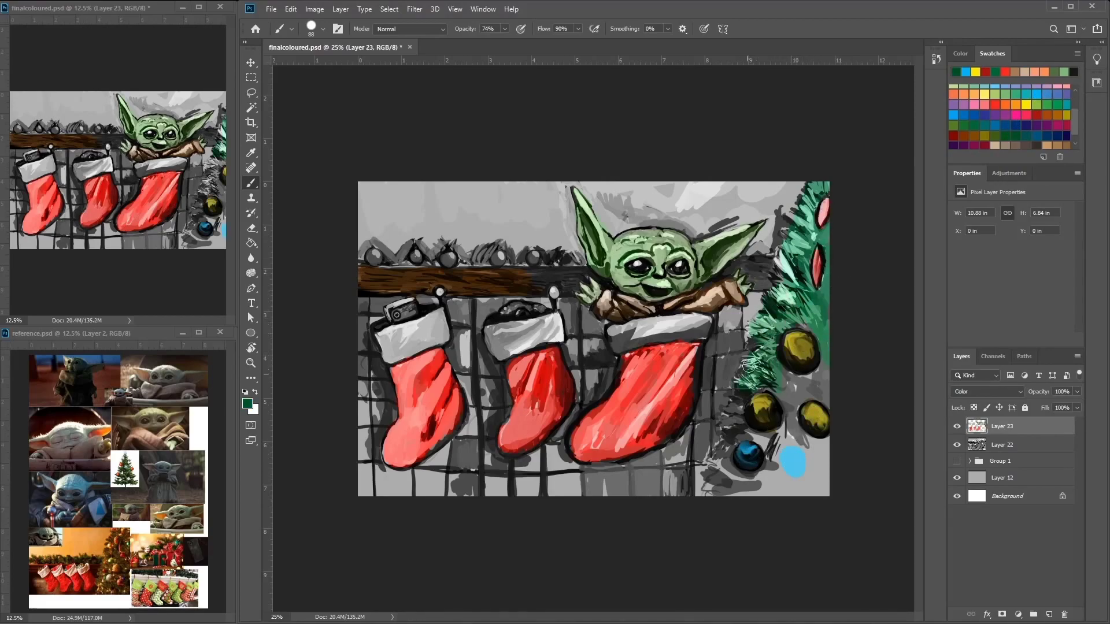
{"action": "left_click_drag", "start_coordinate": [794, 433], "coordinate": [796, 448]}
{"action": "left_click_drag", "start_coordinate": [740, 481], "coordinate": [791, 466]}
Step: Tint the bricks around the first stocking brown and the baubles on the mantel garland red
{"action": "left_click", "coordinate": [555, 281], "text": "alt"}
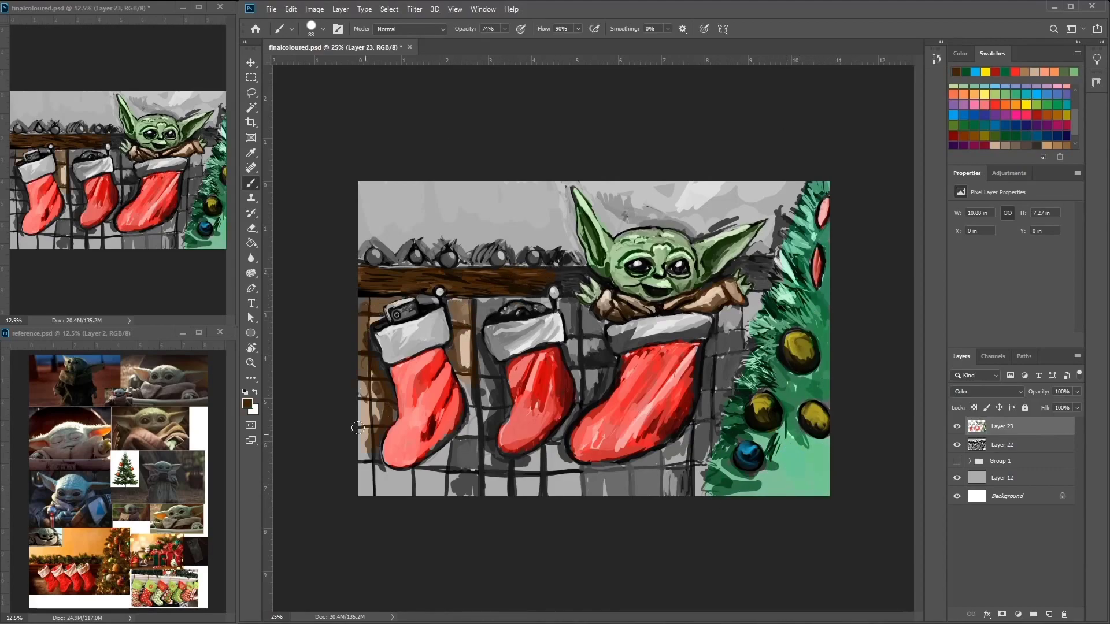
{"action": "left_click", "coordinate": [1004, 103]}
{"action": "left_click", "coordinate": [535, 257]}
{"action": "left_click", "coordinate": [499, 256]}
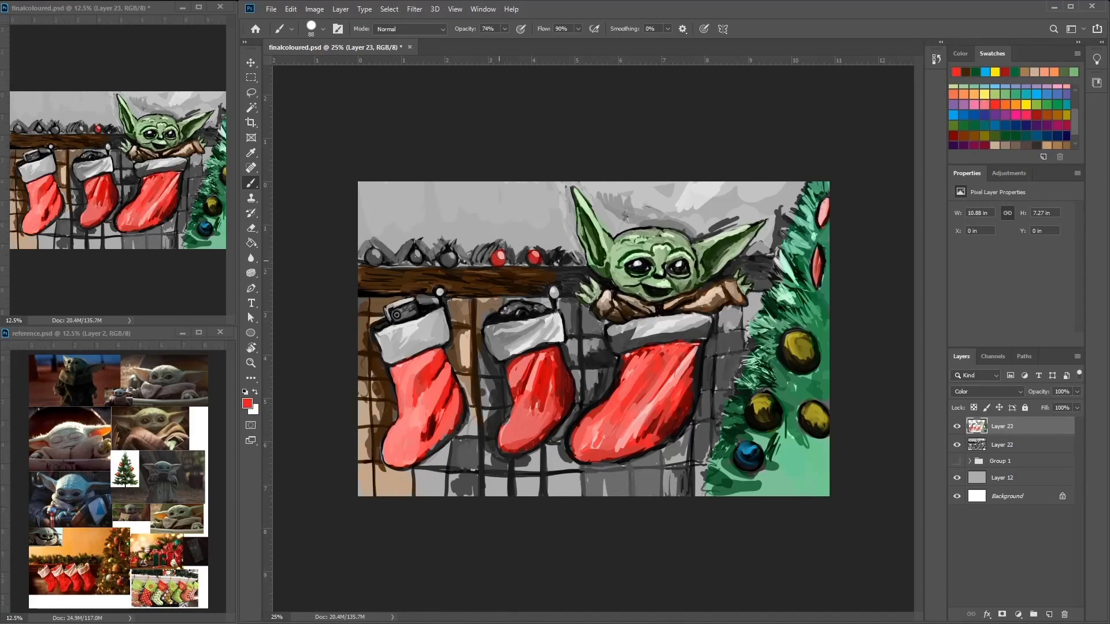
{"action": "left_click", "coordinate": [374, 255]}
Step: Tint the garland foliage green and the remaining grey part of the mantel brown
{"action": "left_click", "coordinate": [1013, 88]}
{"action": "left_click_drag", "start_coordinate": [473, 259], "coordinate": [497, 244]}
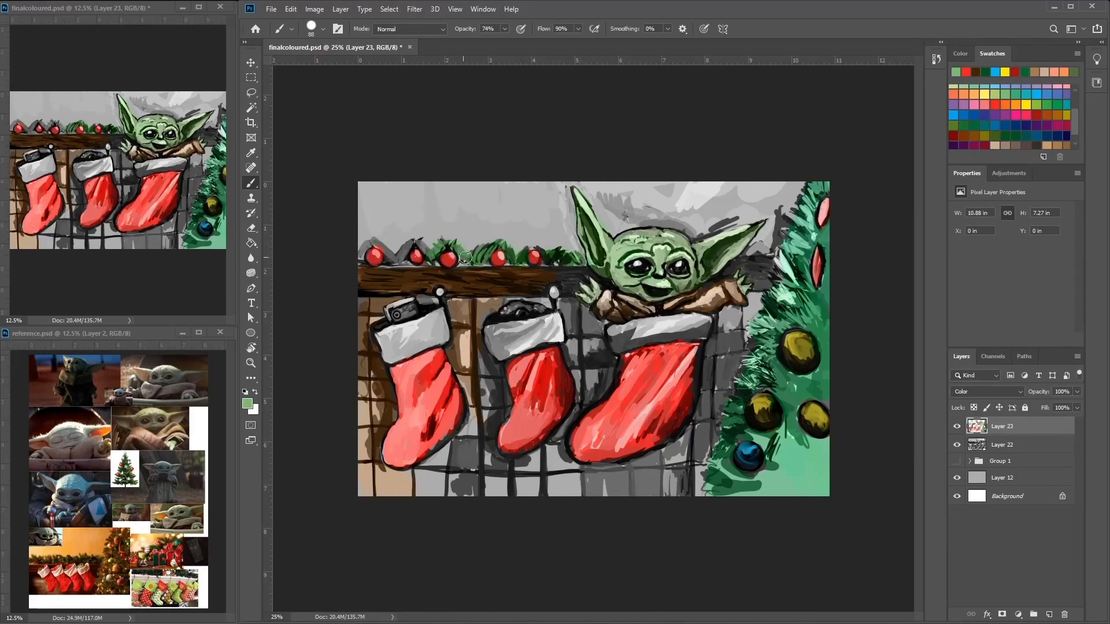
{"action": "left_click", "coordinate": [377, 255], "text": "alt"}
{"action": "left_click", "coordinate": [559, 275], "text": "alt"}
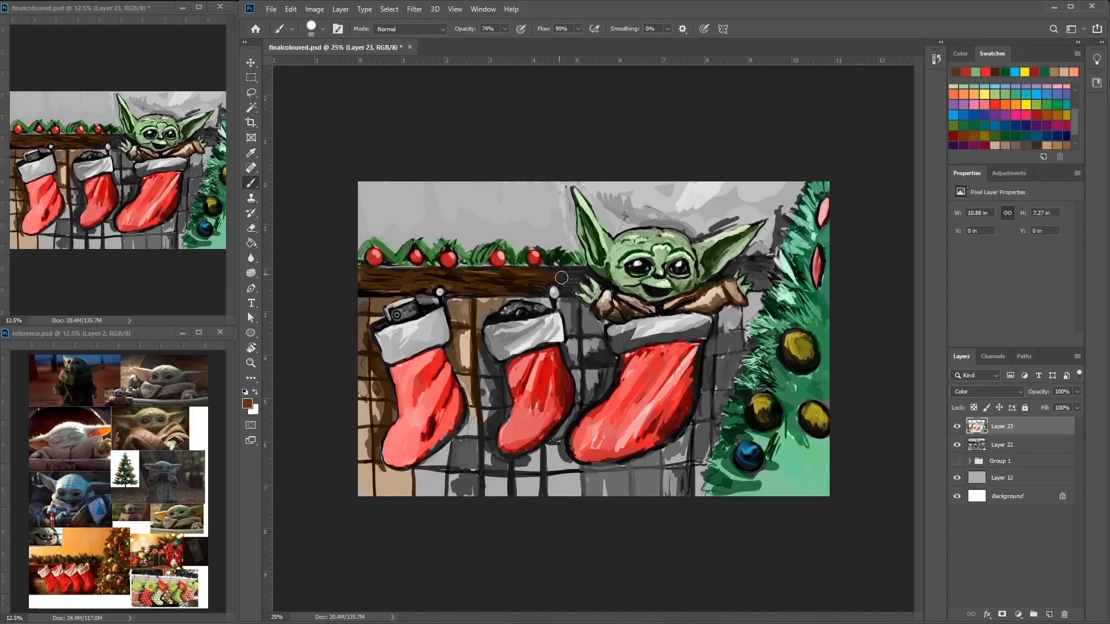
Step: Tint the item in the middle stocking green and yellow, and the remaining bricks muted brown
{"action": "left_click", "coordinate": [567, 314], "text": "alt"}
{"action": "left_click", "coordinate": [516, 306], "text": "alt"}
{"action": "left_click", "coordinate": [1033, 118]}
{"action": "left_click", "coordinate": [584, 324], "text": "alt"}
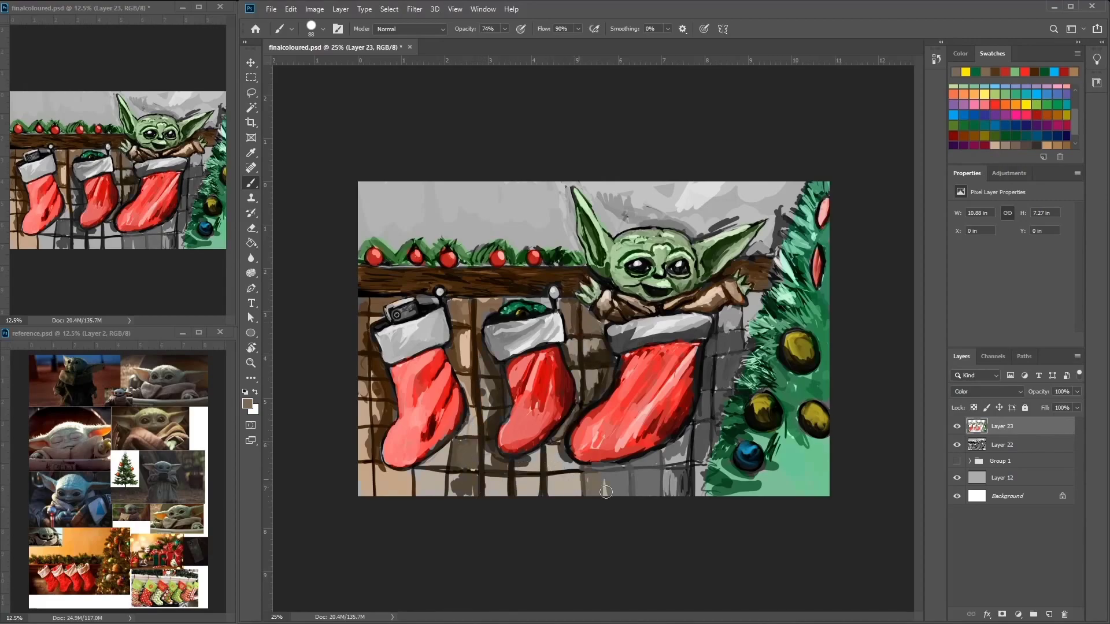
Step: Enlarge the brush to 102 and tint the wall above the mantel light orange
{"action": "right_click", "coordinate": [553, 176]}
{"action": "left_click_drag", "start_coordinate": [523, 194], "coordinate": [559, 229]}
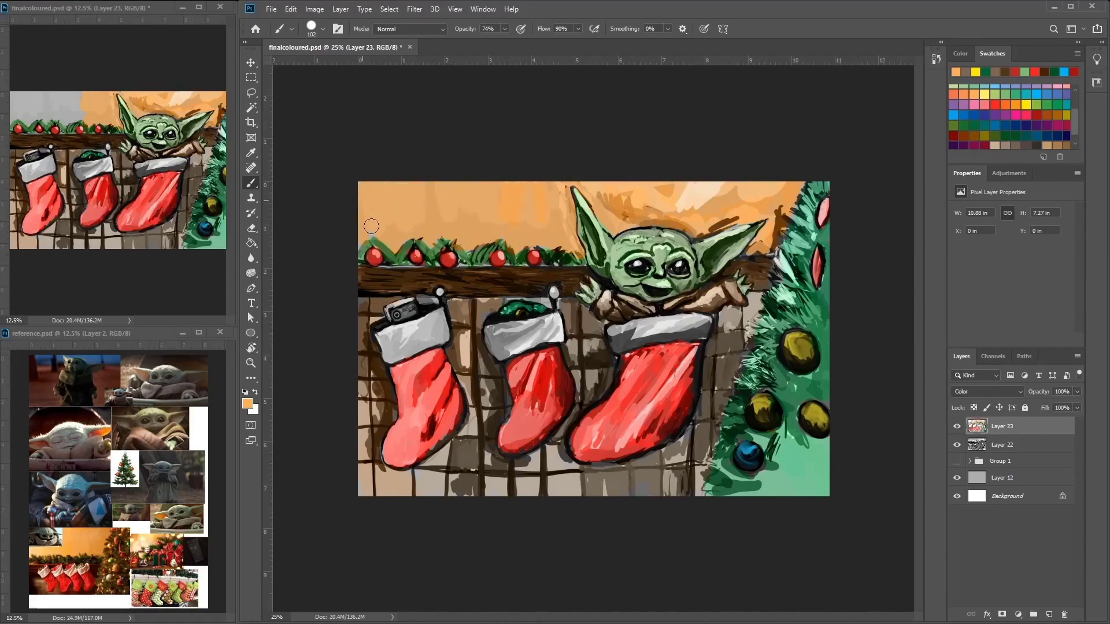
Step: Add a new layer and paint dark green needle strokes along the tree's base with a size 28 brush
{"action": "key", "text": "ctrl+shift+alt+n"}
{"action": "right_click", "coordinate": [803, 293]}
{"action": "double_click", "coordinate": [826, 367]}
{"action": "left_click", "coordinate": [1007, 131]}
{"action": "left_click_drag", "start_coordinate": [728, 488], "coordinate": [717, 497]}
{"action": "left_click_drag", "start_coordinate": [738, 483], "coordinate": [734, 497]}
{"action": "left_click_drag", "start_coordinate": [775, 473], "coordinate": [766, 495]}
{"action": "left_click_drag", "start_coordinate": [796, 473], "coordinate": [795, 493]}
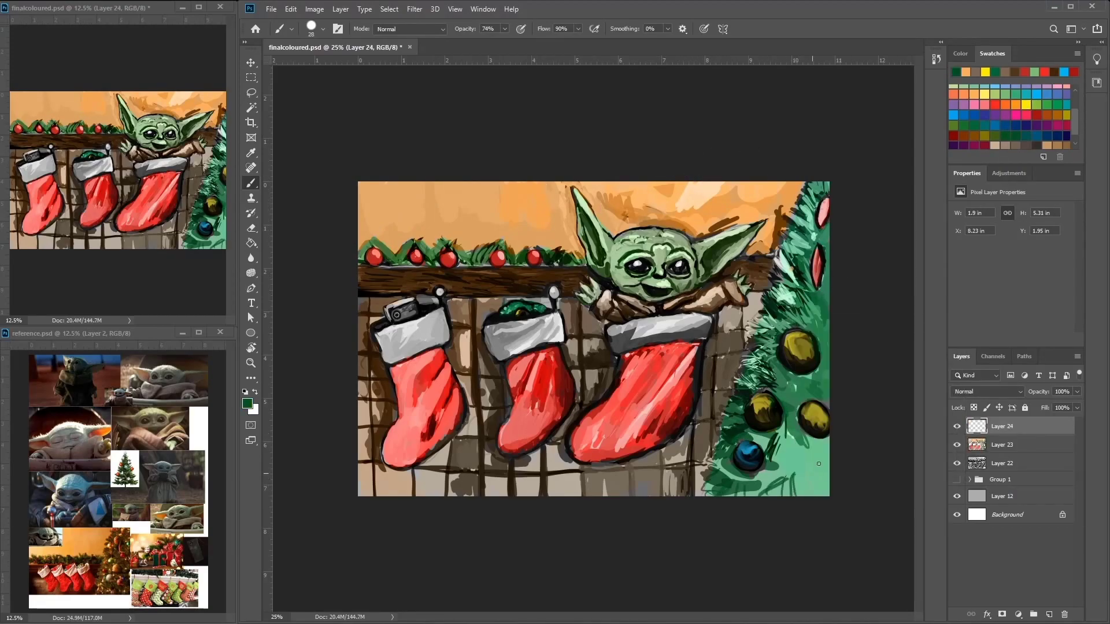
Step: Paint two white tinsel bands across the tree, one low and one near the mantel's height
{"action": "left_click", "coordinate": [966, 113]}
{"action": "scroll", "coordinate": [1012, 116], "scroll_direction": "up", "scroll_amount": 3}
{"action": "left_click", "coordinate": [1016, 89]}
{"action": "mouse_move", "coordinate": [731, 419]}
{"action": "left_mouse_down"}
{"action": "mouse_move", "coordinate": [775, 453]}
{"action": "mouse_move", "coordinate": [830, 465]}
{"action": "left_mouse_up"}
{"action": "mouse_move", "coordinate": [722, 404]}
{"action": "left_mouse_down"}
{"action": "mouse_move", "coordinate": [789, 459]}
{"action": "mouse_move", "coordinate": [809, 461]}
{"action": "left_mouse_up"}
{"action": "left_click_drag", "start_coordinate": [722, 399], "coordinate": [794, 465]}
{"action": "mouse_move", "coordinate": [778, 273]}
{"action": "left_mouse_down"}
{"action": "mouse_move", "coordinate": [828, 298]}
{"action": "mouse_move", "coordinate": [807, 295]}
{"action": "left_mouse_up"}
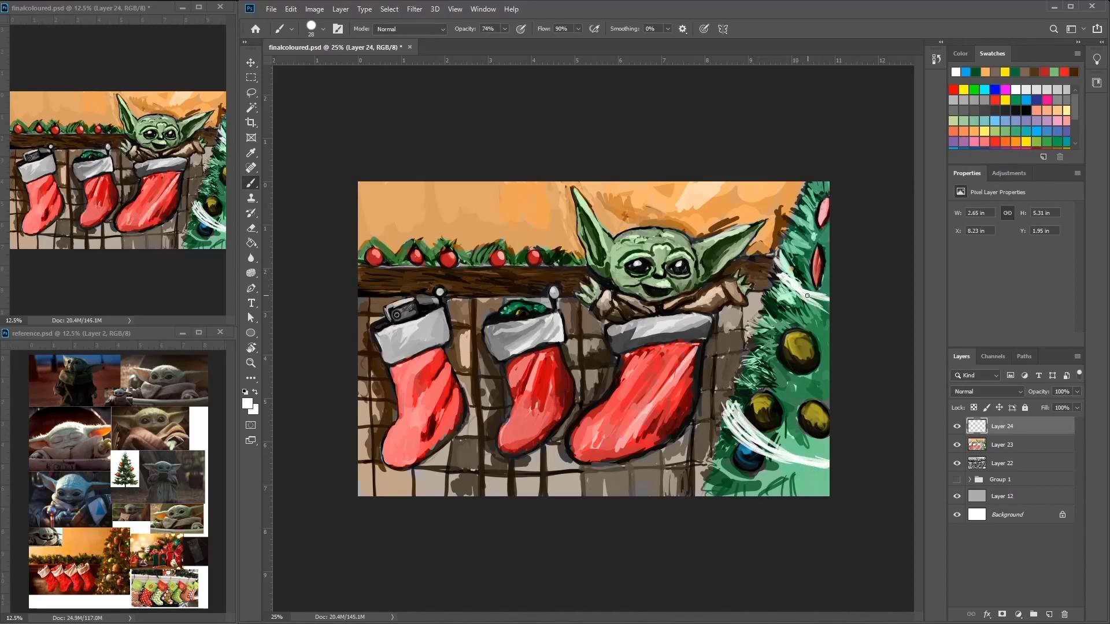
Step: Enlarge the brush to 58 and repaint the top round ornament off-white and the lowest one light blue
{"action": "key", "text": "]"}
{"action": "key", "text": "]"}
{"action": "key", "text": "]"}
{"action": "left_click", "coordinate": [805, 361], "text": "alt"}
{"action": "mouse_move", "coordinate": [794, 341]}
{"action": "left_mouse_down"}
{"action": "mouse_move", "coordinate": [792, 358]}
{"action": "mouse_move", "coordinate": [807, 364]}
{"action": "left_mouse_up"}
{"action": "left_click", "coordinate": [818, 311], "text": "alt"}
{"action": "mouse_move", "coordinate": [763, 396]}
{"action": "left_mouse_down"}
{"action": "mouse_move", "coordinate": [741, 473]}
{"action": "mouse_move", "coordinate": [742, 450]}
{"action": "mouse_move", "coordinate": [751, 471]}
{"action": "left_mouse_up"}
{"action": "left_click", "coordinate": [749, 457], "text": "alt"}
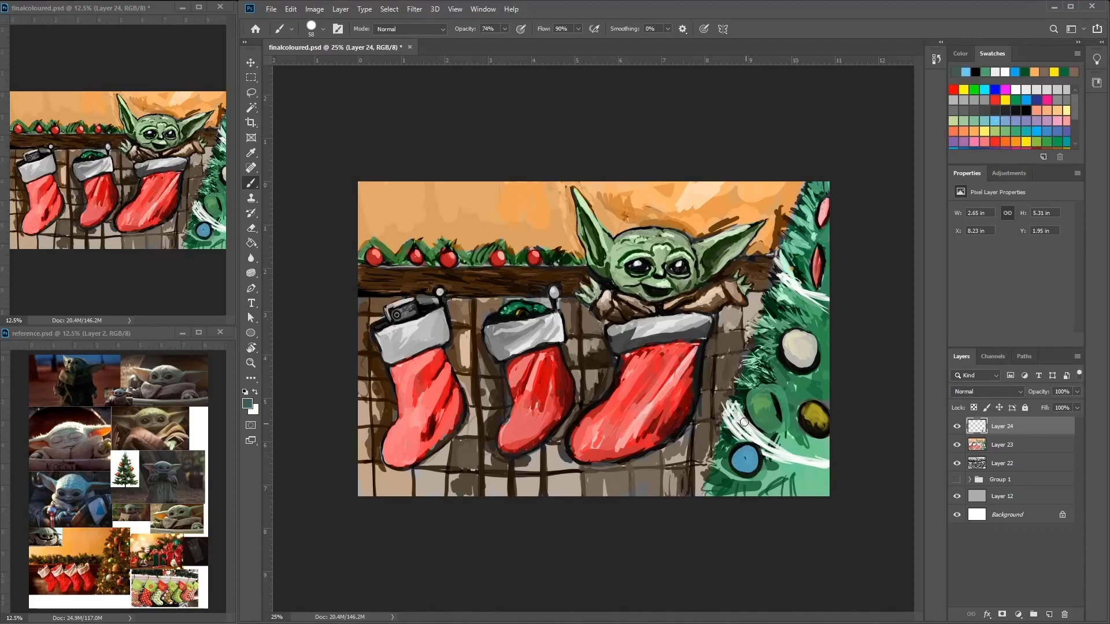
Step: Repaint the two middle round tree ornaments, one orange and the other bright green
{"action": "left_click", "coordinate": [815, 415], "text": "alt"}
{"action": "mouse_move", "coordinate": [772, 382]}
{"action": "left_mouse_down"}
{"action": "mouse_move", "coordinate": [773, 406]}
{"action": "mouse_move", "coordinate": [820, 427]}
{"action": "left_mouse_up"}
{"action": "left_click", "coordinate": [1019, 139]}
{"action": "left_click", "coordinate": [976, 89]}
{"action": "left_click", "coordinate": [769, 443], "text": "alt"}
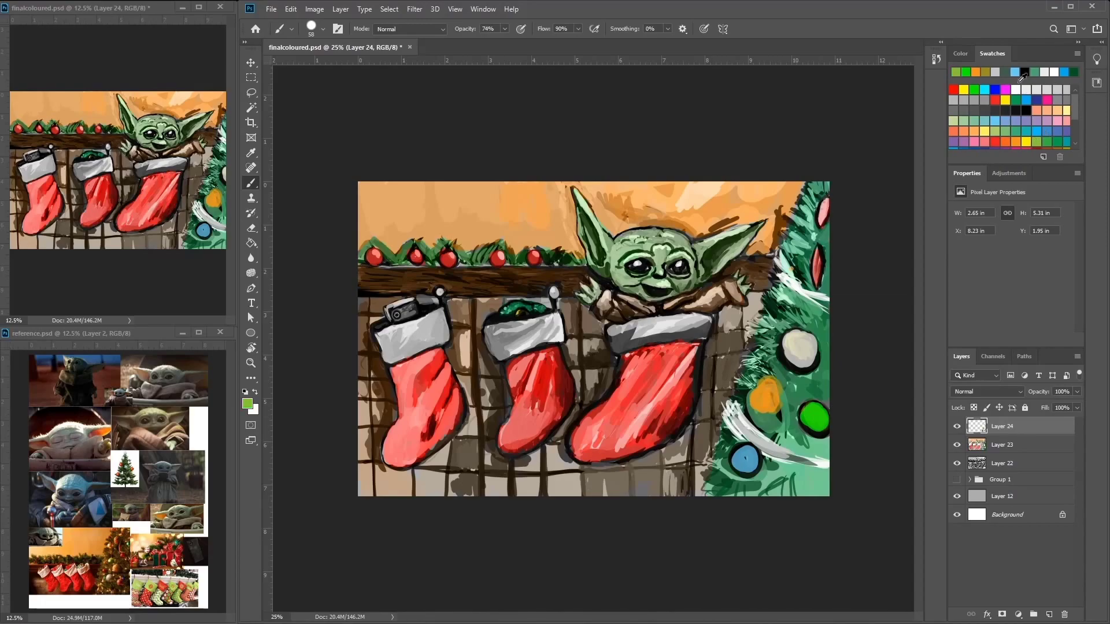
Step: Fill out both white tinsel bands and dot small red and yellow lights on the upper tree
{"action": "left_click_drag", "start_coordinate": [778, 261], "coordinate": [815, 304]}
{"action": "left_click_drag", "start_coordinate": [728, 413], "coordinate": [826, 462]}
{"action": "left_click", "coordinate": [954, 89]}
{"action": "left_click", "coordinate": [803, 226]}
{"action": "left_click", "coordinate": [964, 89]}
{"action": "left_click", "coordinate": [822, 237]}
Step: Scatter more small red, yellow and blue lights over the tree down to its base
{"action": "left_click", "coordinate": [975, 89]}
{"action": "scroll", "coordinate": [1011, 116], "scroll_direction": "down", "scroll_amount": 3}
{"action": "left_click", "coordinate": [964, 114]}
{"action": "right_click", "coordinate": [801, 252]}
{"action": "key", "text": "Escape"}
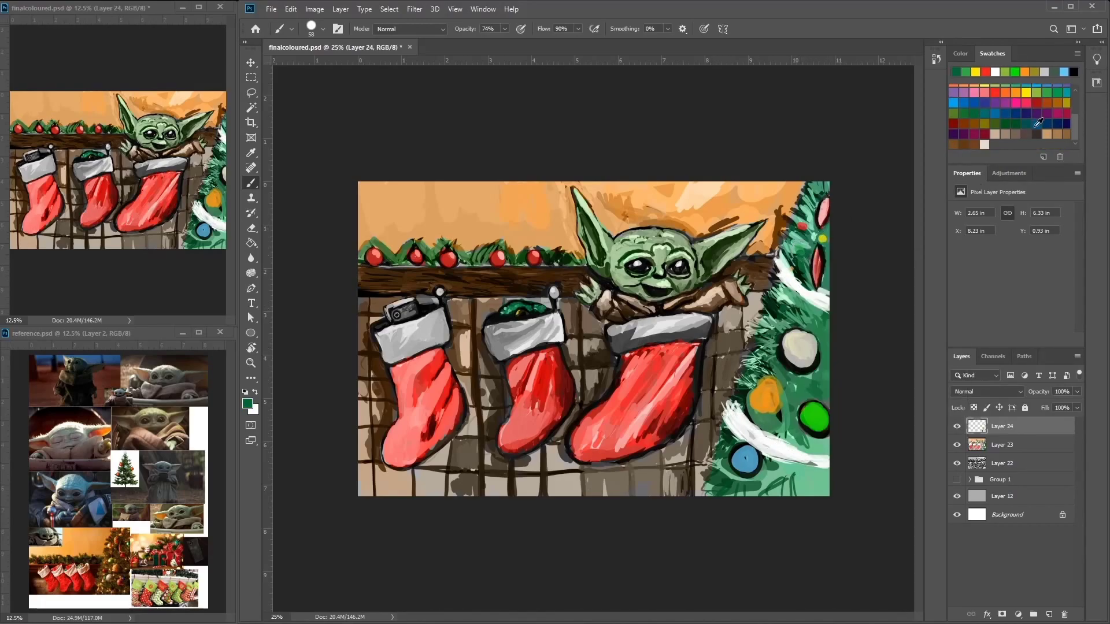
{"action": "left_click", "coordinate": [996, 92]}
{"action": "left_click", "coordinate": [821, 478]}
{"action": "left_click", "coordinate": [985, 72]}
{"action": "left_click", "coordinate": [1044, 119]}
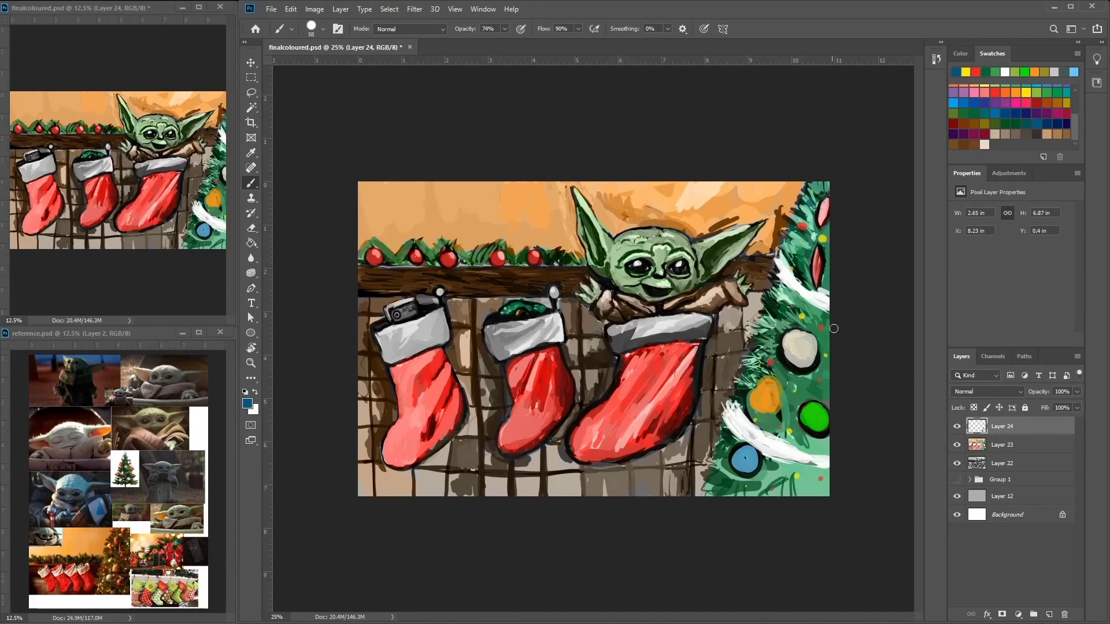
{"action": "scroll", "coordinate": [1034, 116], "scroll_direction": "up", "scroll_amount": 1}
{"action": "left_click", "coordinate": [953, 113]}
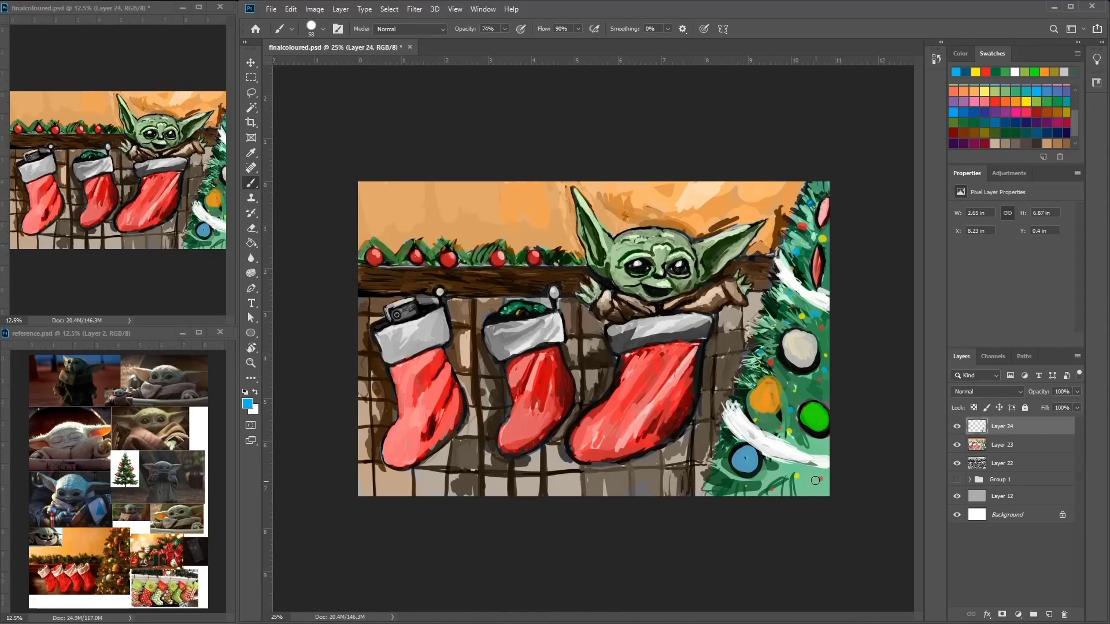
Step: Set the foreground colour to a pale mint sampled from the tree and dab light spots on the foliage
{"action": "left_click", "coordinate": [995, 72]}
{"action": "left_click", "coordinate": [247, 403]}
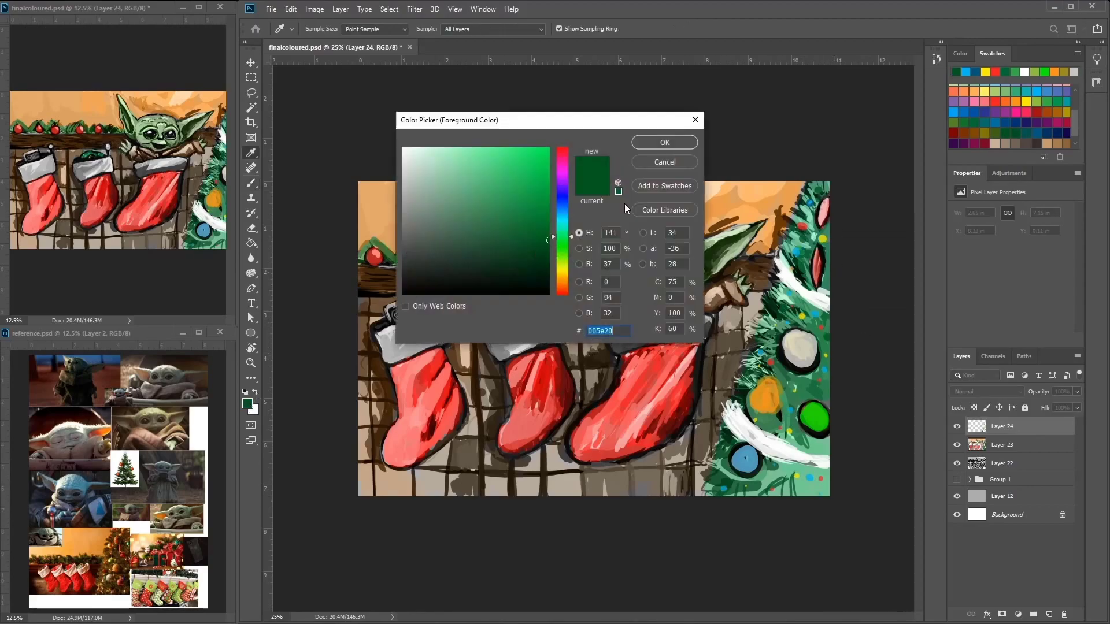
{"action": "left_click", "coordinate": [810, 443]}
{"action": "key", "text": "Return"}
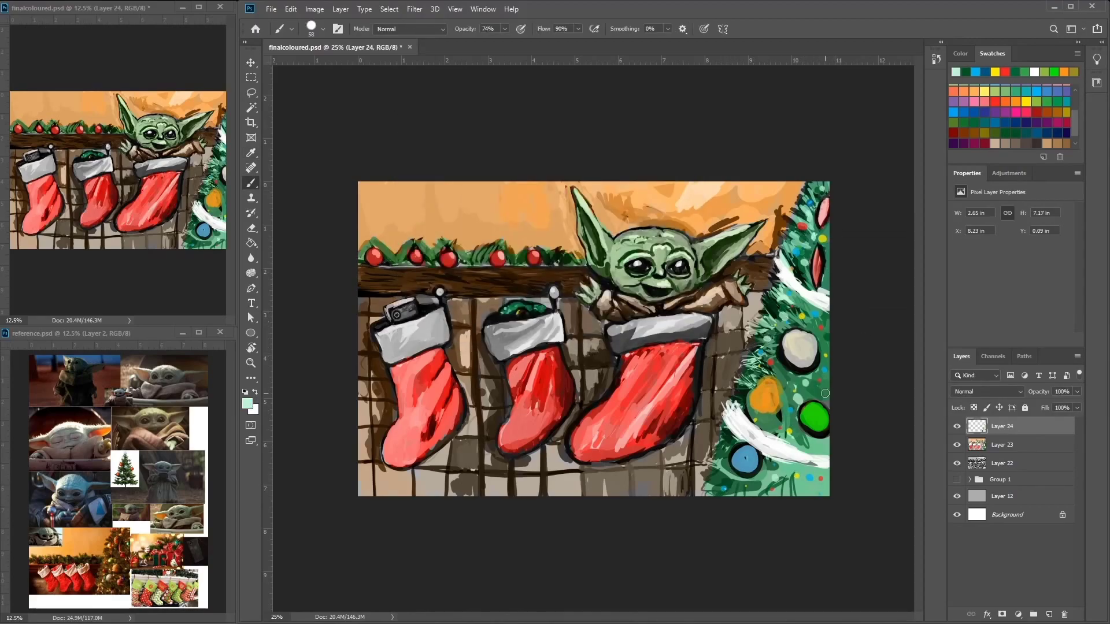
Step: Shade the tree's tinsel bands with black strokes and light grey highlights
{"action": "scroll", "coordinate": [1048, 119], "scroll_direction": "up", "scroll_amount": 3}
{"action": "left_click", "coordinate": [1026, 110]}
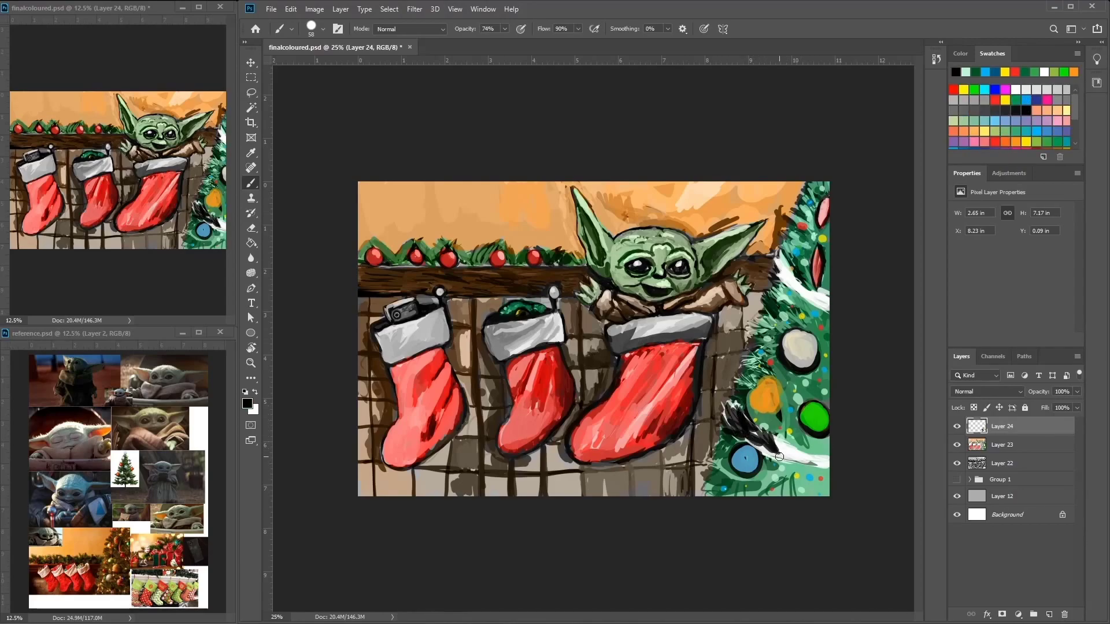
{"action": "left_click", "coordinate": [1041, 89]}
{"action": "mouse_move", "coordinate": [733, 409]}
{"action": "left_mouse_down"}
{"action": "mouse_move", "coordinate": [763, 439]}
{"action": "mouse_move", "coordinate": [827, 465]}
{"action": "left_mouse_up"}
{"action": "key", "text": "d"}
{"action": "left_click_drag", "start_coordinate": [775, 249], "coordinate": [822, 300]}
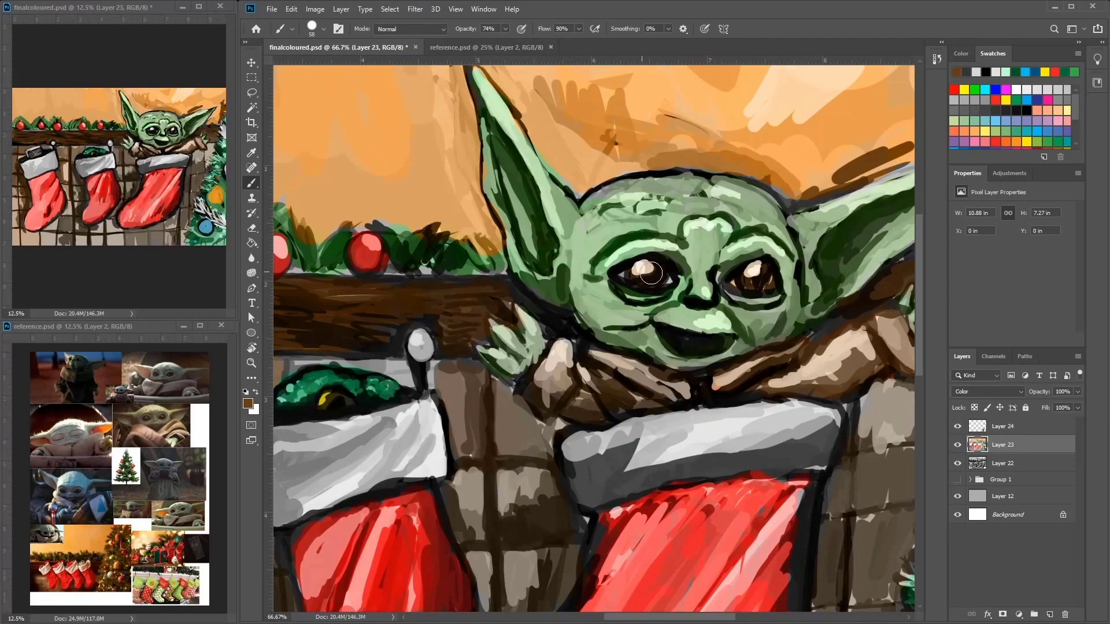
Step: Set the brush to 36, paint sampled green tones on the forehead and rework the wall around the head and ears
{"action": "right_click", "coordinate": [743, 245]}
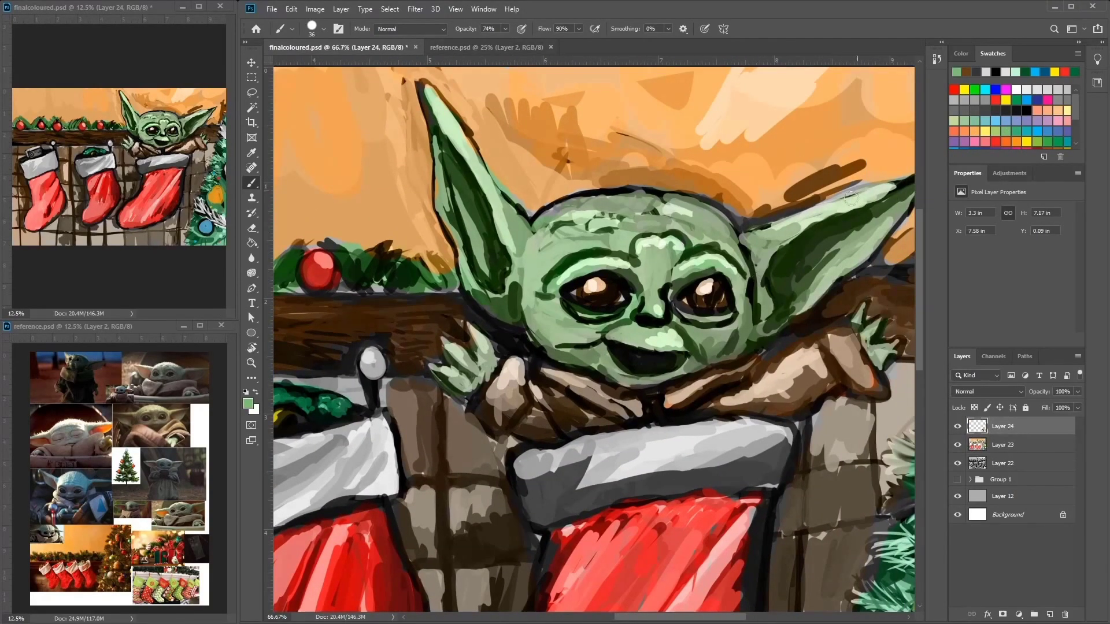
{"action": "left_click", "coordinate": [731, 289], "text": "alt"}
{"action": "mouse_move", "coordinate": [728, 237]}
{"action": "left_mouse_down"}
{"action": "mouse_move", "coordinate": [670, 209]}
{"action": "mouse_move", "coordinate": [605, 237]}
{"action": "mouse_move", "coordinate": [612, 216]}
{"action": "mouse_move", "coordinate": [551, 232]}
{"action": "left_mouse_up"}
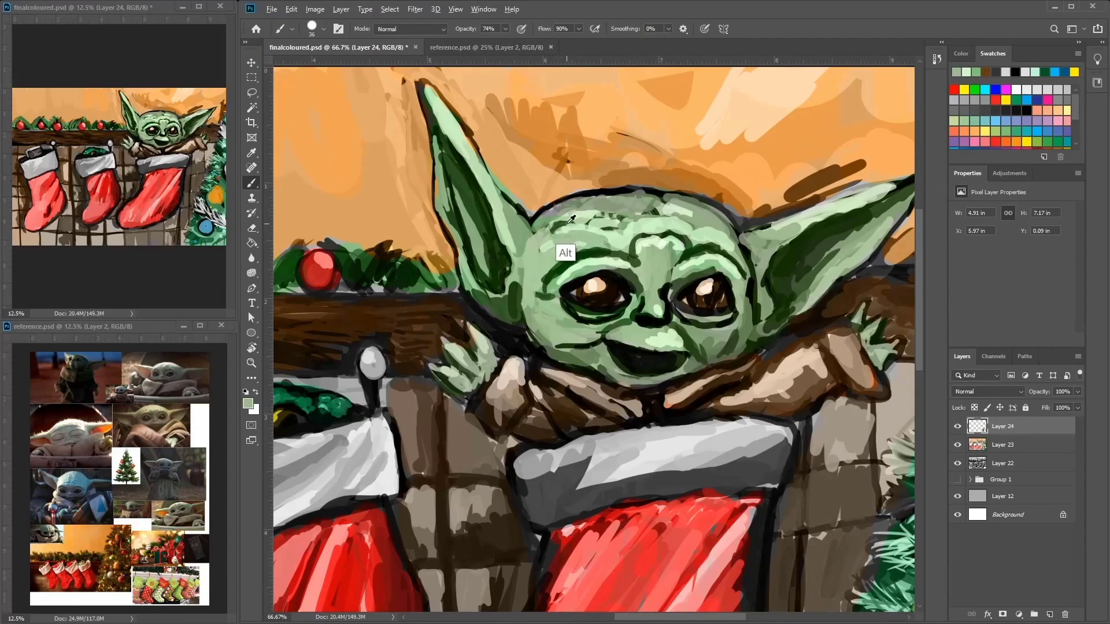
{"action": "left_click", "coordinate": [751, 193], "text": "alt"}
{"action": "mouse_move", "coordinate": [772, 211]}
{"action": "left_mouse_down"}
{"action": "mouse_move", "coordinate": [657, 183]}
{"action": "mouse_move", "coordinate": [521, 208]}
{"action": "mouse_move", "coordinate": [462, 110]}
{"action": "left_mouse_up"}
Step: Repaint the garland foliage next to the character's ear with sampled colours
{"action": "left_click", "coordinate": [451, 185], "text": "alt"}
{"action": "mouse_move", "coordinate": [433, 174]}
{"action": "left_mouse_down"}
{"action": "mouse_move", "coordinate": [469, 282]}
{"action": "mouse_move", "coordinate": [420, 274]}
{"action": "mouse_move", "coordinate": [370, 282]}
{"action": "left_mouse_up"}
{"action": "left_click_drag", "start_coordinate": [370, 282], "coordinate": [500, 248]}
{"action": "left_click", "coordinate": [456, 237], "text": "alt"}
{"action": "mouse_move", "coordinate": [440, 249]}
{"action": "left_mouse_down"}
{"action": "mouse_move", "coordinate": [457, 231]}
{"action": "mouse_move", "coordinate": [440, 240]}
{"action": "mouse_move", "coordinate": [456, 247]}
{"action": "left_mouse_up"}
Step: Rework the garland baubles near the character with sampled reds and greens
{"action": "left_click", "coordinate": [350, 272], "text": "alt"}
{"action": "left_click_drag", "start_coordinate": [341, 231], "coordinate": [345, 263]}
{"action": "mouse_move", "coordinate": [347, 261]}
{"action": "left_mouse_down"}
{"action": "mouse_move", "coordinate": [469, 240]}
{"action": "mouse_move", "coordinate": [447, 213]}
{"action": "mouse_move", "coordinate": [462, 234]}
{"action": "left_mouse_up"}
{"action": "left_click", "coordinate": [462, 231], "text": "alt"}
{"action": "left_click", "coordinate": [352, 225], "text": "alt"}
{"action": "mouse_move", "coordinate": [457, 197]}
{"action": "left_mouse_down"}
{"action": "mouse_move", "coordinate": [480, 243]}
{"action": "mouse_move", "coordinate": [462, 243]}
{"action": "left_mouse_up"}
{"action": "left_click", "coordinate": [506, 238], "text": "alt"}
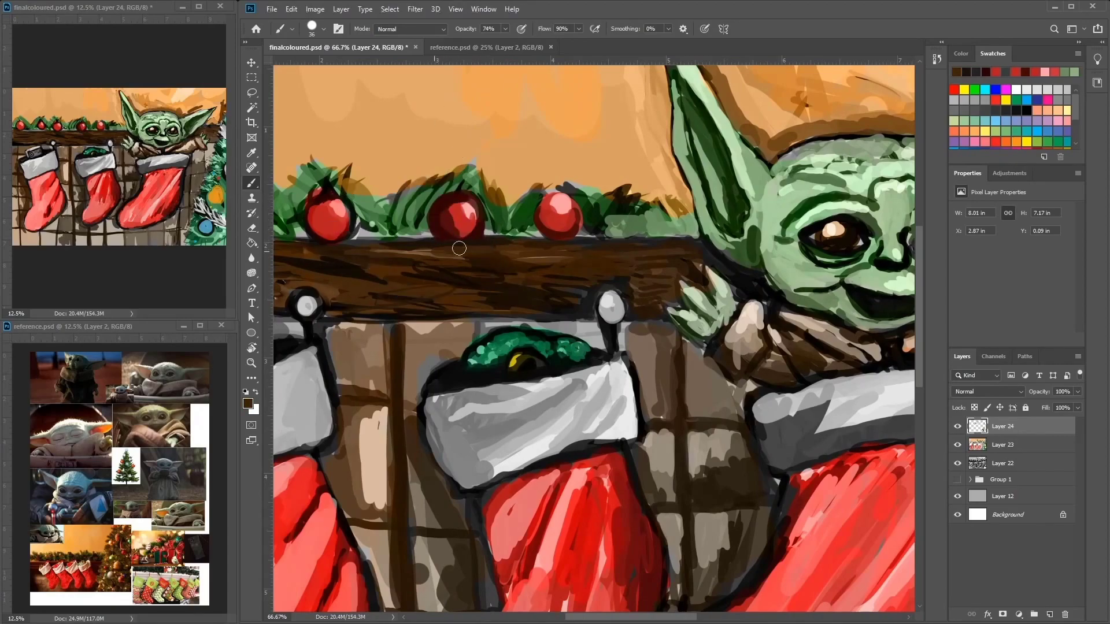
Step: Smooth and shade the two baubles closest to the character with sampled red tones
{"action": "mouse_move", "coordinate": [532, 214]}
{"action": "left_mouse_down"}
{"action": "mouse_move", "coordinate": [549, 170]}
{"action": "mouse_move", "coordinate": [562, 224]}
{"action": "left_mouse_up"}
{"action": "left_click", "coordinate": [555, 214], "text": "alt"}
{"action": "mouse_move", "coordinate": [445, 219]}
{"action": "left_mouse_down"}
{"action": "mouse_move", "coordinate": [468, 211]}
{"action": "mouse_move", "coordinate": [485, 231]}
{"action": "mouse_move", "coordinate": [485, 206]}
{"action": "mouse_move", "coordinate": [482, 231]}
{"action": "left_mouse_up"}
{"action": "left_click", "coordinate": [495, 213], "text": "alt"}
{"action": "left_click", "coordinate": [463, 219], "text": "alt"}
Step: Repaint the middle bauble and the surrounding garland foliage with sampled dark reds and greens
{"action": "left_click_drag", "start_coordinate": [329, 212], "coordinate": [419, 176]}
{"action": "left_click", "coordinate": [538, 173], "text": "alt"}
{"action": "left_click_drag", "start_coordinate": [529, 174], "coordinate": [538, 166]}
{"action": "left_click_drag", "start_coordinate": [324, 167], "coordinate": [516, 142]}
{"action": "left_click", "coordinate": [520, 138], "text": "alt"}
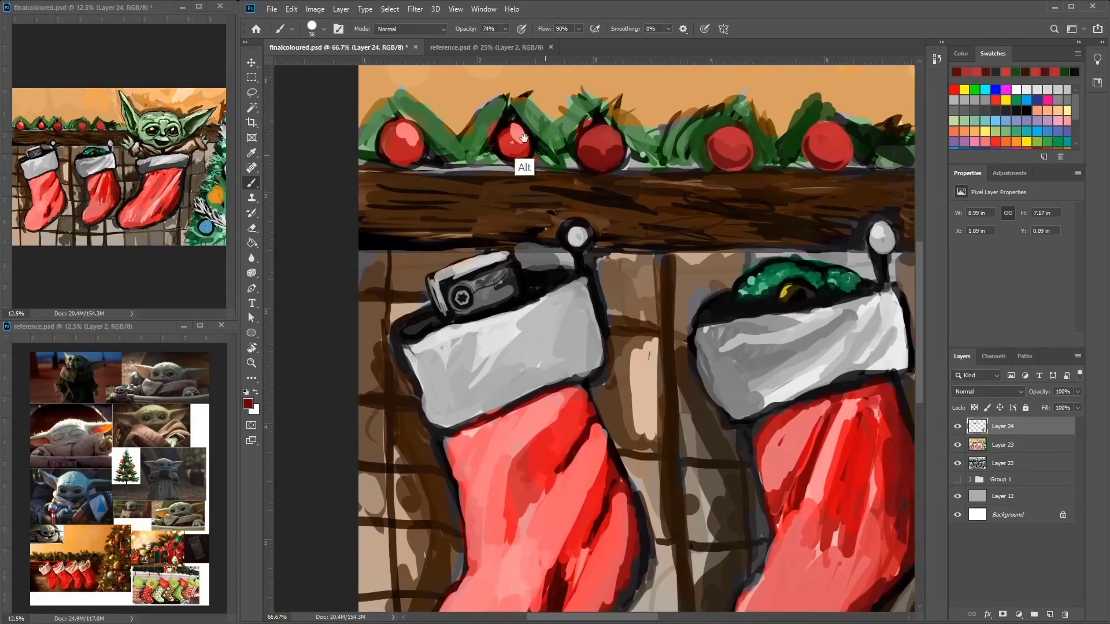
Step: Repaint the three baubles above the first stocking in sampled reds, covering their dark outlines
{"action": "left_click_drag", "start_coordinate": [601, 130], "coordinate": [624, 150]}
{"action": "mouse_move", "coordinate": [503, 127]}
{"action": "left_mouse_down"}
{"action": "mouse_move", "coordinate": [532, 156]}
{"action": "mouse_move", "coordinate": [505, 125]}
{"action": "mouse_move", "coordinate": [514, 151]}
{"action": "mouse_move", "coordinate": [524, 139]}
{"action": "left_mouse_up"}
{"action": "left_click", "coordinate": [521, 136], "text": "alt"}
{"action": "left_click", "coordinate": [405, 139], "text": "alt"}
{"action": "mouse_move", "coordinate": [398, 127]}
{"action": "left_mouse_down"}
{"action": "mouse_move", "coordinate": [405, 156]}
{"action": "mouse_move", "coordinate": [423, 129]}
{"action": "left_mouse_up"}
Step: Paint over the grey upper edge and the far end of the mantel with sampled browns
{"action": "left_click", "coordinate": [491, 173], "text": "alt"}
{"action": "mouse_move", "coordinate": [462, 170]}
{"action": "left_mouse_down"}
{"action": "mouse_move", "coordinate": [554, 177]}
{"action": "mouse_move", "coordinate": [419, 171]}
{"action": "left_mouse_up"}
{"action": "left_click", "coordinate": [404, 205], "text": "alt"}
{"action": "mouse_move", "coordinate": [370, 202]}
{"action": "left_mouse_down"}
{"action": "mouse_move", "coordinate": [462, 231]}
{"action": "mouse_move", "coordinate": [419, 227]}
{"action": "left_mouse_up"}
{"action": "left_click", "coordinate": [408, 176], "text": "alt"}
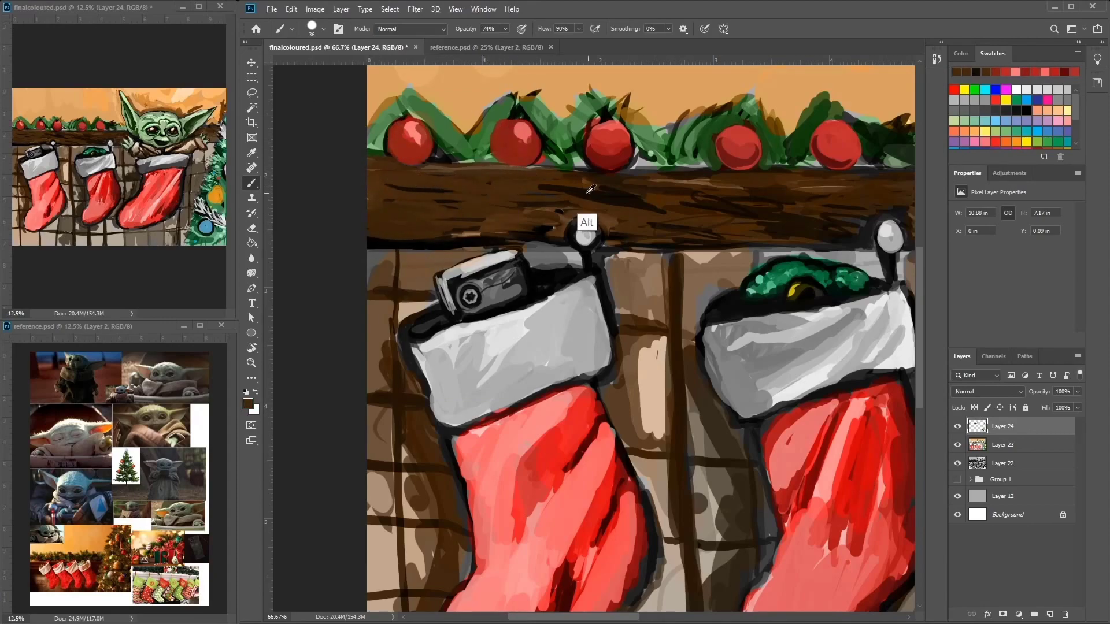
Step: Add brown wood-grain strokes to the mantel around the first stocking's hook and along its lower edge
{"action": "left_click_drag", "start_coordinate": [508, 193], "coordinate": [572, 202]}
{"action": "left_click_drag", "start_coordinate": [578, 217], "coordinate": [598, 231]}
{"action": "left_click_drag", "start_coordinate": [497, 213], "coordinate": [546, 228]}
{"action": "mouse_move", "coordinate": [520, 240]}
{"action": "left_mouse_down"}
{"action": "mouse_move", "coordinate": [583, 263]}
{"action": "mouse_move", "coordinate": [523, 268]}
{"action": "left_mouse_up"}
Step: Reduce the brush to 23 and repaint the camera in the first stocking with sampled greys
{"action": "left_click", "coordinate": [601, 257], "text": "alt"}
{"action": "right_click", "coordinate": [486, 260]}
{"action": "left_click", "coordinate": [458, 271], "text": "alt"}
{"action": "mouse_move", "coordinate": [453, 312]}
{"action": "left_mouse_down"}
{"action": "mouse_move", "coordinate": [448, 278]}
{"action": "mouse_move", "coordinate": [516, 253]}
{"action": "left_mouse_up"}
{"action": "left_click", "coordinate": [530, 256], "text": "alt"}
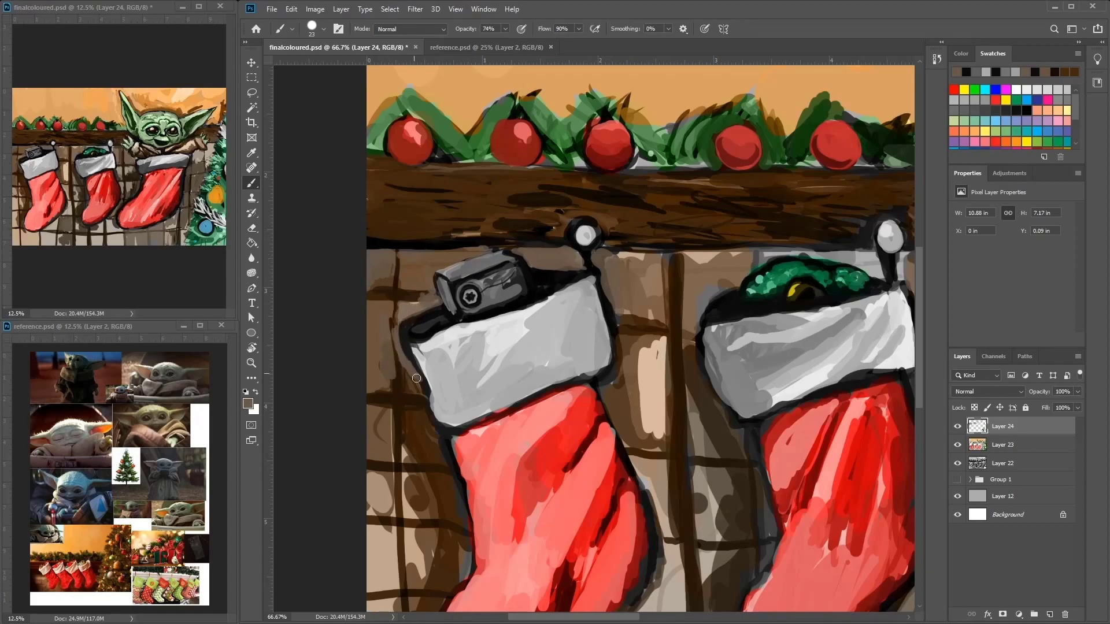
Step: Repaint the brick wall around the first stocking with sampled dark browns, toning down the pale bricks
{"action": "left_click", "coordinate": [414, 389], "text": "alt"}
{"action": "mouse_move", "coordinate": [414, 389]}
{"action": "left_mouse_down"}
{"action": "mouse_move", "coordinate": [394, 306]}
{"action": "mouse_move", "coordinate": [391, 376]}
{"action": "left_mouse_up"}
{"action": "left_click", "coordinate": [425, 439], "text": "alt"}
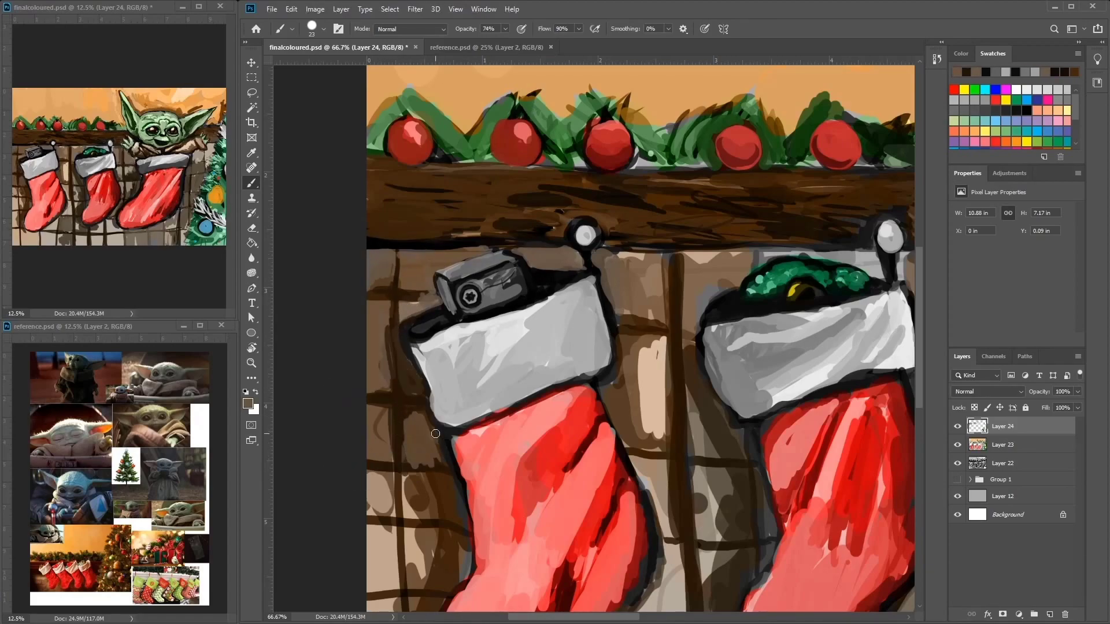
{"action": "left_click", "coordinate": [703, 273], "text": "alt"}
{"action": "mouse_move", "coordinate": [679, 278]}
{"action": "left_mouse_down"}
{"action": "mouse_move", "coordinate": [696, 346]}
{"action": "mouse_move", "coordinate": [664, 404]}
{"action": "mouse_move", "coordinate": [641, 379]}
{"action": "mouse_move", "coordinate": [653, 347]}
{"action": "mouse_move", "coordinate": [644, 315]}
{"action": "mouse_move", "coordinate": [619, 419]}
{"action": "left_mouse_up"}
{"action": "left_click", "coordinate": [641, 272], "text": "alt"}
{"action": "mouse_move", "coordinate": [657, 401]}
{"action": "left_mouse_down"}
{"action": "mouse_move", "coordinate": [621, 347]}
{"action": "mouse_move", "coordinate": [673, 404]}
{"action": "mouse_move", "coordinate": [679, 479]}
{"action": "mouse_move", "coordinate": [630, 463]}
{"action": "mouse_move", "coordinate": [593, 329]}
{"action": "mouse_move", "coordinate": [584, 520]}
{"action": "left_mouse_up"}
{"action": "left_click_drag", "start_coordinate": [589, 474], "coordinate": [543, 532]}
{"action": "left_click_drag", "start_coordinate": [552, 532], "coordinate": [604, 269]}
{"action": "mouse_move", "coordinate": [549, 303]}
{"action": "left_mouse_down"}
{"action": "mouse_move", "coordinate": [497, 347]}
{"action": "mouse_move", "coordinate": [569, 364]}
{"action": "mouse_move", "coordinate": [558, 248]}
{"action": "mouse_move", "coordinate": [601, 190]}
{"action": "left_mouse_up"}
Step: Repaint the first stocking's red fabric with sampled reds, covering the dark outline below the cuff and along its edges
{"action": "left_click", "coordinate": [551, 397], "text": "alt"}
{"action": "left_click", "coordinate": [599, 173], "text": "alt"}
{"action": "left_click_drag", "start_coordinate": [599, 174], "coordinate": [601, 237]}
{"action": "mouse_move", "coordinate": [578, 138]}
{"action": "left_mouse_down"}
{"action": "mouse_move", "coordinate": [641, 204]}
{"action": "mouse_move", "coordinate": [599, 303]}
{"action": "left_mouse_up"}
{"action": "left_click", "coordinate": [642, 202], "text": "alt"}
{"action": "mouse_move", "coordinate": [604, 179]}
{"action": "left_mouse_down"}
{"action": "mouse_move", "coordinate": [633, 95]}
{"action": "mouse_move", "coordinate": [573, 222]}
{"action": "mouse_move", "coordinate": [687, 242]}
{"action": "left_mouse_up"}
{"action": "left_click_drag", "start_coordinate": [729, 110], "coordinate": [604, 171]}
{"action": "mouse_move", "coordinate": [595, 159]}
{"action": "left_mouse_down"}
{"action": "mouse_move", "coordinate": [613, 237]}
{"action": "mouse_move", "coordinate": [633, 202]}
{"action": "mouse_move", "coordinate": [645, 258]}
{"action": "left_mouse_up"}
{"action": "left_click", "coordinate": [630, 191], "text": "alt"}
{"action": "left_click_drag", "start_coordinate": [723, 127], "coordinate": [653, 243]}
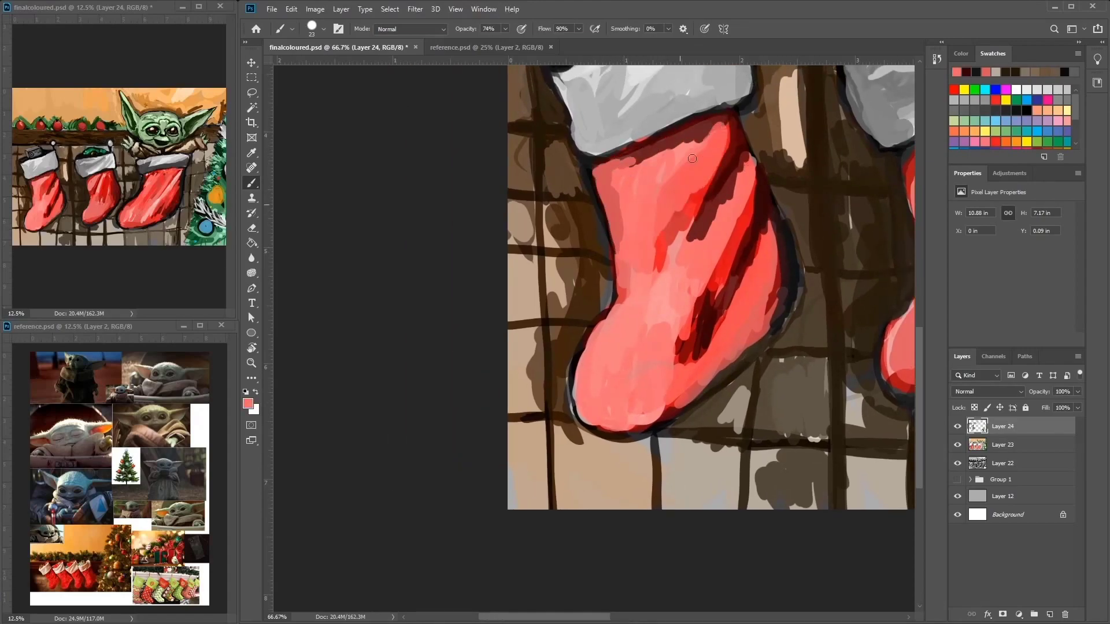
{"action": "left_click_drag", "start_coordinate": [671, 145], "coordinate": [648, 156]}
Step: Cover the pale bricks beside and below the first stocking with sampled dark browns
{"action": "left_click", "coordinate": [605, 236], "text": "alt"}
{"action": "mouse_move", "coordinate": [569, 145]}
{"action": "left_mouse_down"}
{"action": "mouse_move", "coordinate": [607, 306]}
{"action": "mouse_move", "coordinate": [566, 422]}
{"action": "left_mouse_up"}
{"action": "left_click_drag", "start_coordinate": [645, 447], "coordinate": [647, 509]}
{"action": "left_click_drag", "start_coordinate": [596, 445], "coordinate": [659, 453]}
{"action": "left_click_drag", "start_coordinate": [573, 428], "coordinate": [656, 462]}
{"action": "left_click_drag", "start_coordinate": [578, 442], "coordinate": [596, 491]}
{"action": "mouse_move", "coordinate": [613, 445]}
{"action": "left_mouse_down"}
{"action": "mouse_move", "coordinate": [564, 505]}
{"action": "mouse_move", "coordinate": [618, 574]}
{"action": "left_mouse_up"}
Step: Paint sampled browns over the wall along the first stocking's edges and towards the second stocking
{"action": "left_click_drag", "start_coordinate": [693, 220], "coordinate": [612, 289]}
{"action": "left_click", "coordinate": [739, 249], "text": "alt"}
{"action": "mouse_move", "coordinate": [737, 318]}
{"action": "left_mouse_down"}
{"action": "mouse_move", "coordinate": [733, 157]}
{"action": "mouse_move", "coordinate": [803, 173]}
{"action": "mouse_move", "coordinate": [734, 278]}
{"action": "left_mouse_up"}
{"action": "left_click", "coordinate": [813, 345], "text": "alt"}
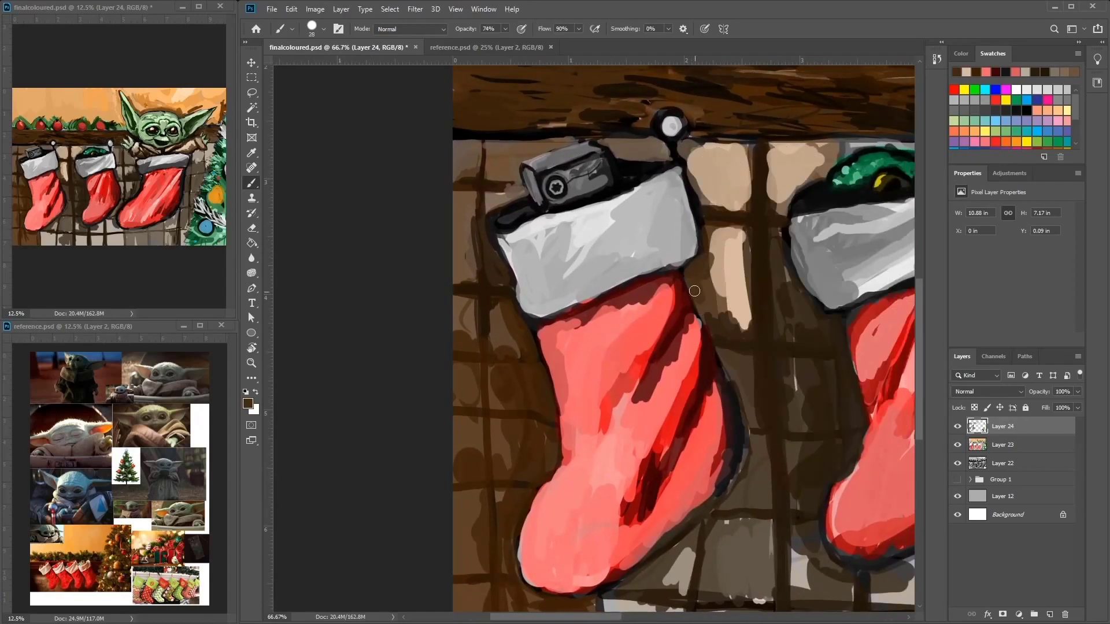
{"action": "mouse_move", "coordinate": [528, 344]}
{"action": "left_mouse_down"}
{"action": "mouse_move", "coordinate": [503, 322]}
{"action": "mouse_move", "coordinate": [484, 372]}
{"action": "mouse_move", "coordinate": [544, 398]}
{"action": "left_mouse_up"}
{"action": "key", "text": "ctrl+minus"}
{"action": "key", "text": "ctrl+minus"}
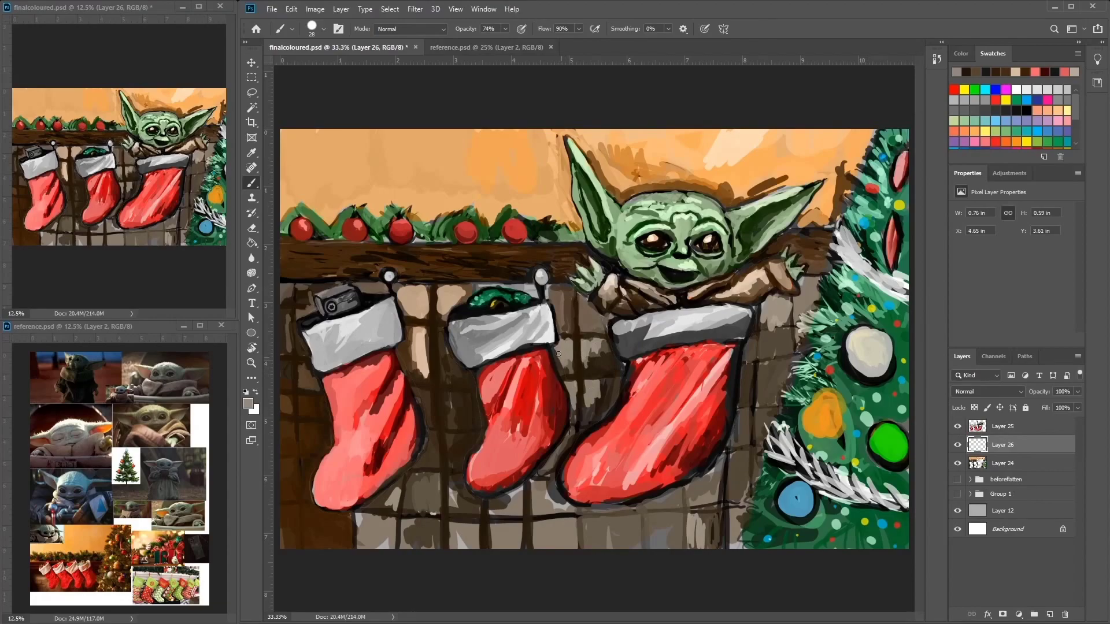
Step: Paint the wall beside and above the second stocking on Layer 26 with sampled wall browns
{"action": "left_click", "coordinate": [558, 354], "text": "alt"}
{"action": "left_click_drag", "start_coordinate": [558, 354], "coordinate": [549, 299]}
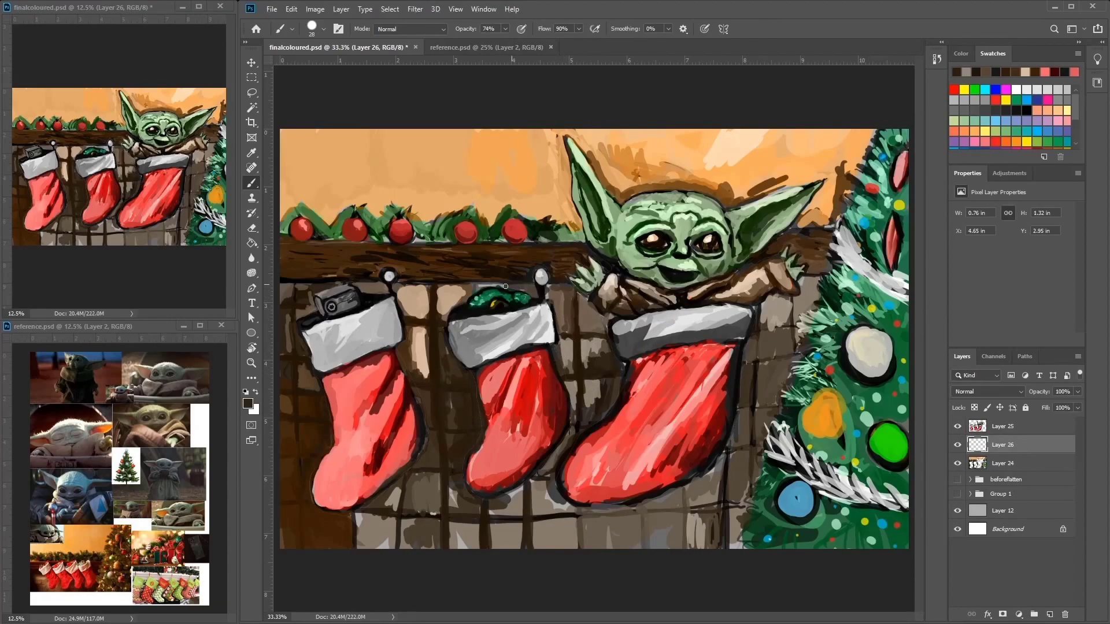
{"action": "left_click", "coordinate": [441, 352], "text": "alt"}
Step: Erase the rough edges around the third stocking on Layer 25
{"action": "key", "text": "alt+bracketright"}
{"action": "left_click", "coordinate": [252, 228]}
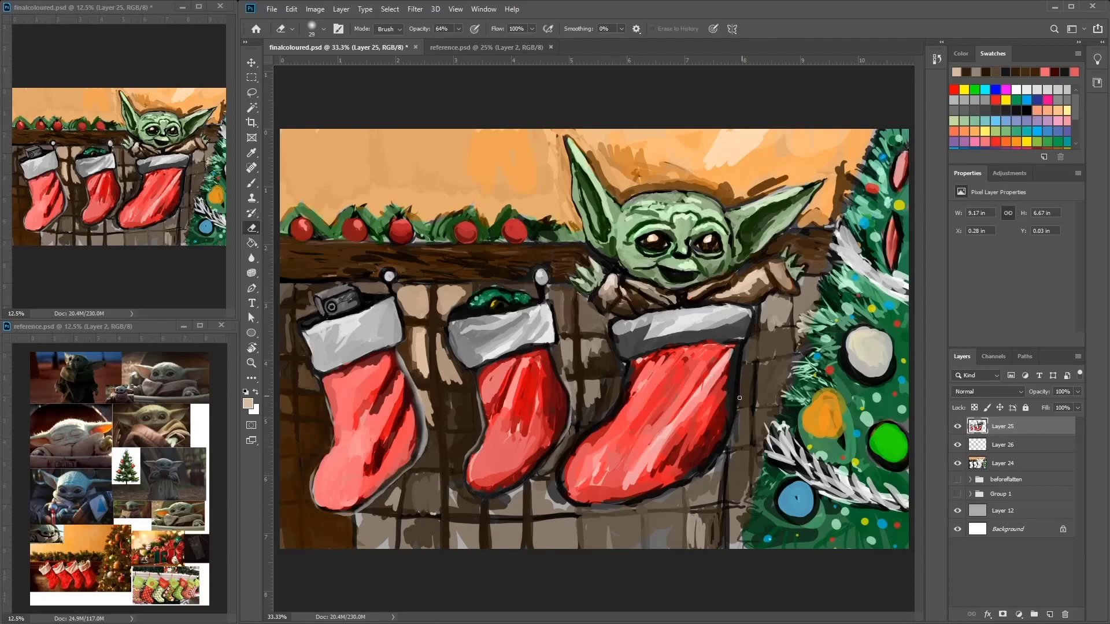
{"action": "left_click_drag", "start_coordinate": [619, 365], "coordinate": [576, 433]}
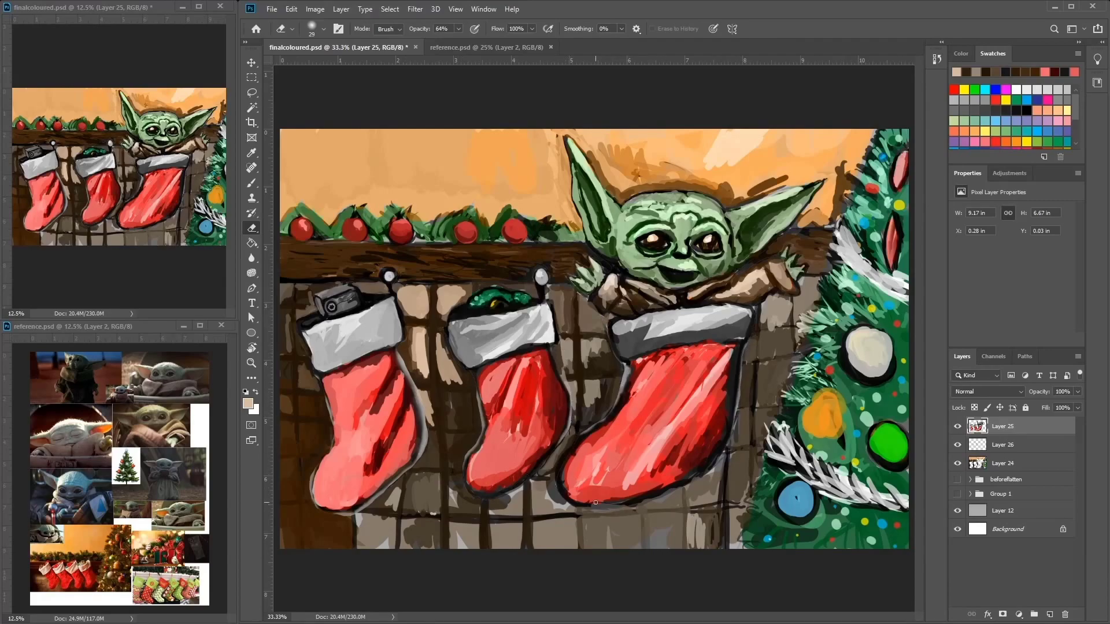
Step: Paint over the wall between the stockings on Layer 26 with the brush in muted browns
{"action": "left_click", "coordinate": [1026, 440]}
{"action": "key", "text": "b"}
{"action": "key", "text": "Return"}
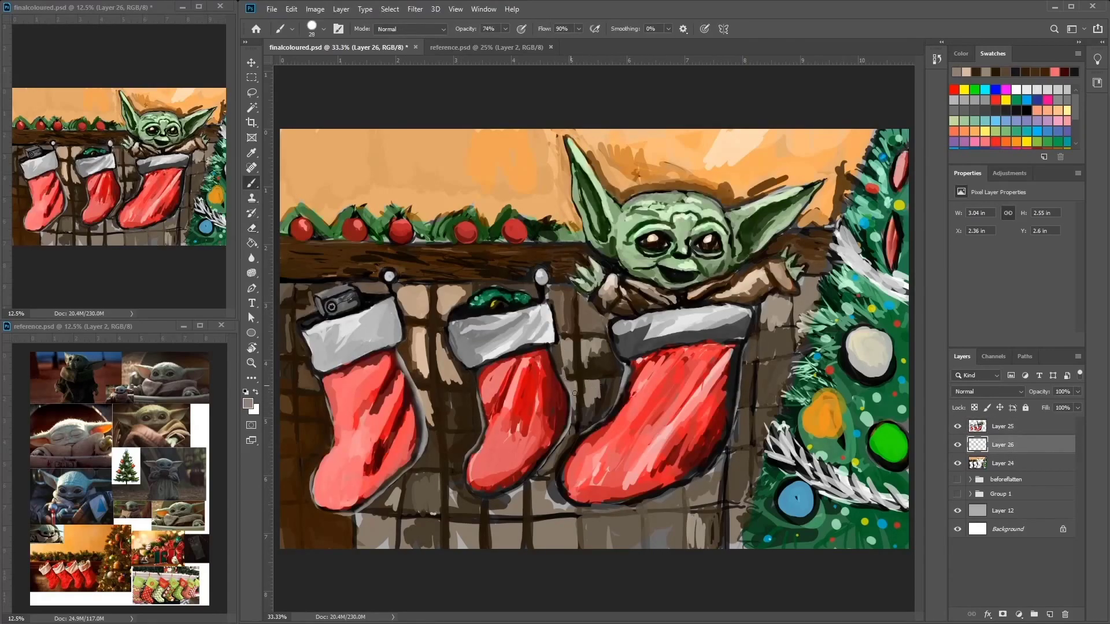
{"action": "mouse_move", "coordinate": [586, 424]}
{"action": "left_mouse_down"}
{"action": "mouse_move", "coordinate": [570, 386]}
{"action": "mouse_move", "coordinate": [570, 419]}
{"action": "left_mouse_up"}
{"action": "left_click_drag", "start_coordinate": [480, 388], "coordinate": [463, 430]}
{"action": "left_click_drag", "start_coordinate": [478, 373], "coordinate": [477, 431]}
{"action": "left_click_drag", "start_coordinate": [463, 428], "coordinate": [449, 429]}
Step: Set the brush to size 124 and 53% opacity and wash the whole brick wall with a sampled greyish brown
{"action": "key", "text": "ctrl+minus"}
{"action": "right_click", "coordinate": [656, 354]}
{"action": "right_click", "coordinate": [637, 352]}
{"action": "key", "text": "5"}
{"action": "key", "text": "3"}
{"action": "left_click", "coordinate": [727, 319], "text": "alt"}
{"action": "mouse_move", "coordinate": [727, 319]}
{"action": "left_mouse_down"}
{"action": "mouse_move", "coordinate": [682, 370]}
{"action": "mouse_move", "coordinate": [563, 306]}
{"action": "mouse_move", "coordinate": [469, 376]}
{"action": "mouse_move", "coordinate": [359, 307]}
{"action": "left_mouse_up"}
{"action": "left_click_drag", "start_coordinate": [433, 531], "coordinate": [692, 490]}
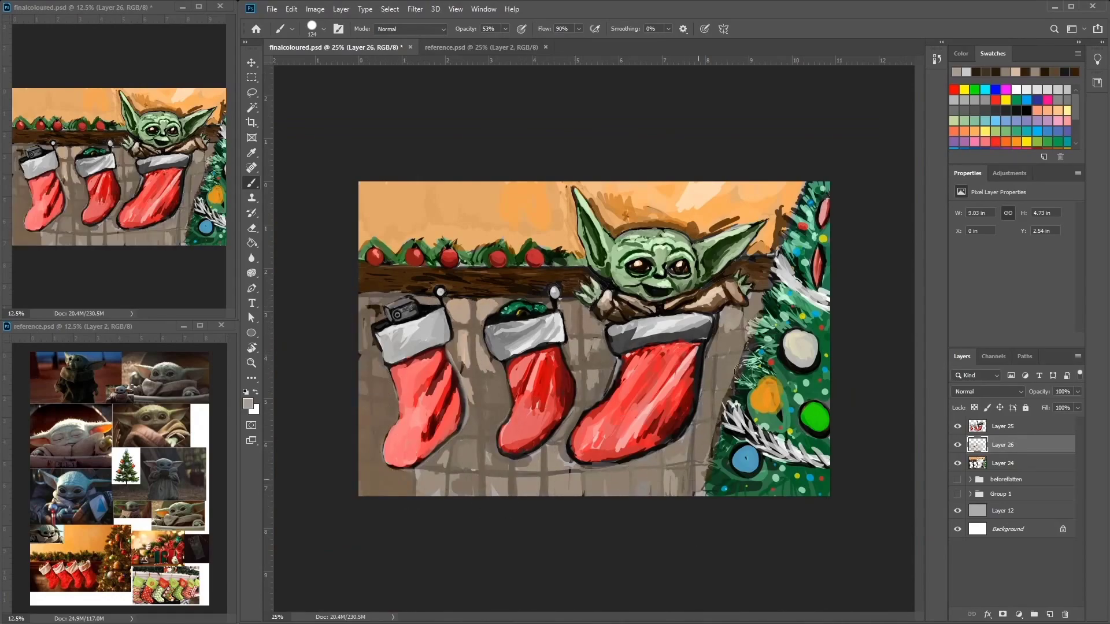
Step: Draw five straight horizontal mortar lines across the wall behind the stockings in a sampled near-black
{"action": "left_click", "coordinate": [497, 283], "text": "alt"}
{"action": "left_click", "coordinate": [361, 332]}
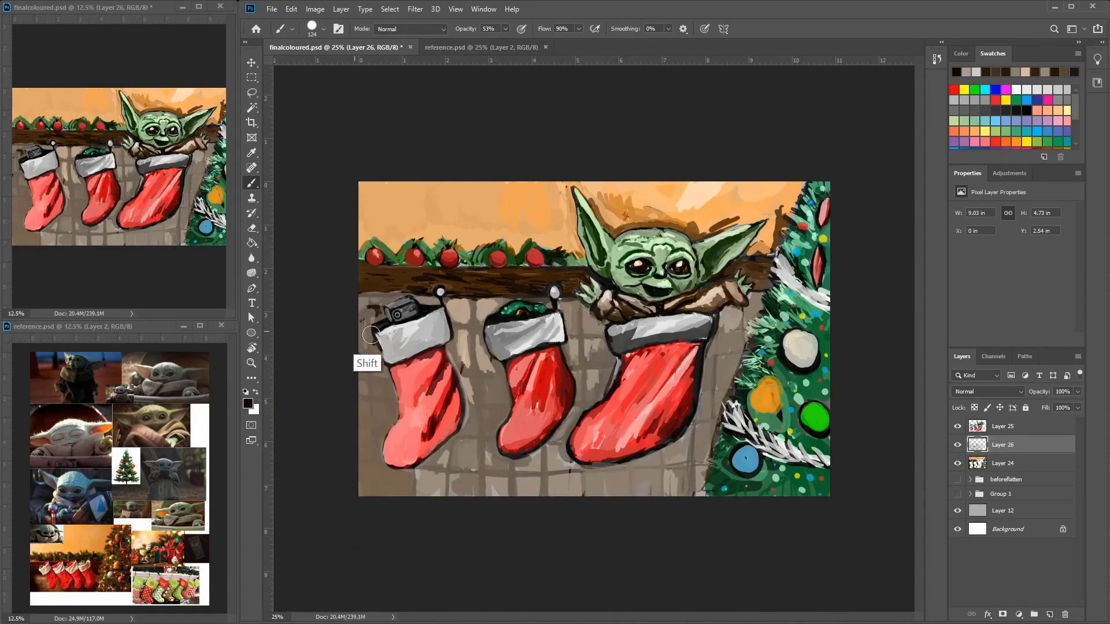
{"action": "left_click", "coordinate": [708, 331], "text": "shift"}
{"action": "left_click", "coordinate": [361, 373]}
{"action": "left_click", "coordinate": [744, 373], "text": "shift"}
{"action": "left_click", "coordinate": [361, 410]}
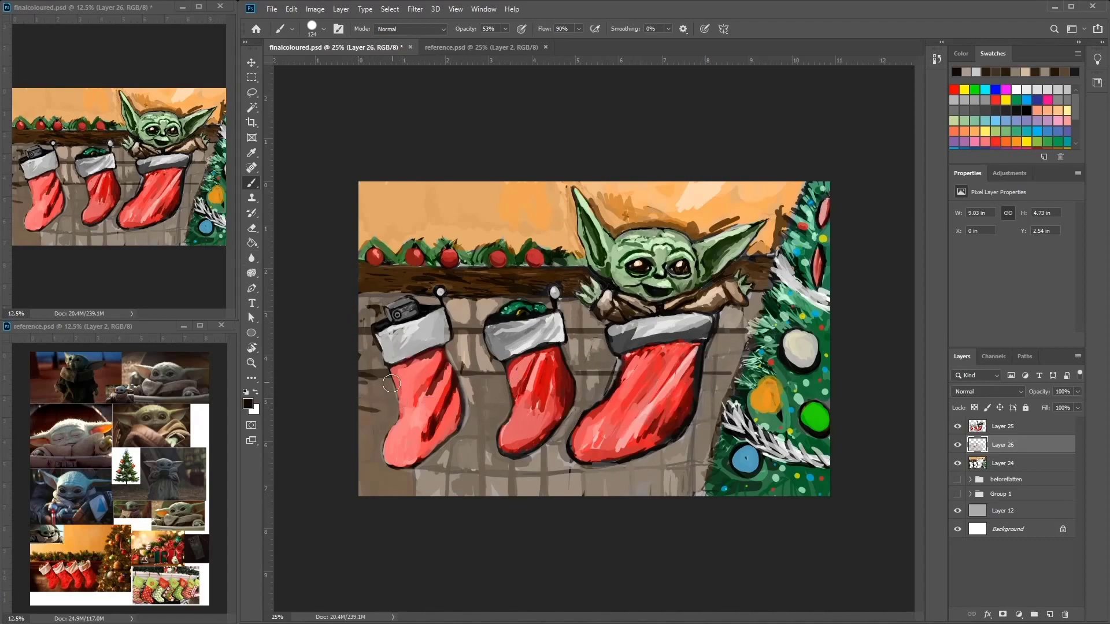
{"action": "left_click", "coordinate": [738, 410], "text": "shift"}
{"action": "left_click", "coordinate": [367, 444]}
{"action": "left_click", "coordinate": [712, 445], "text": "shift"}
{"action": "left_click", "coordinate": [361, 480]}
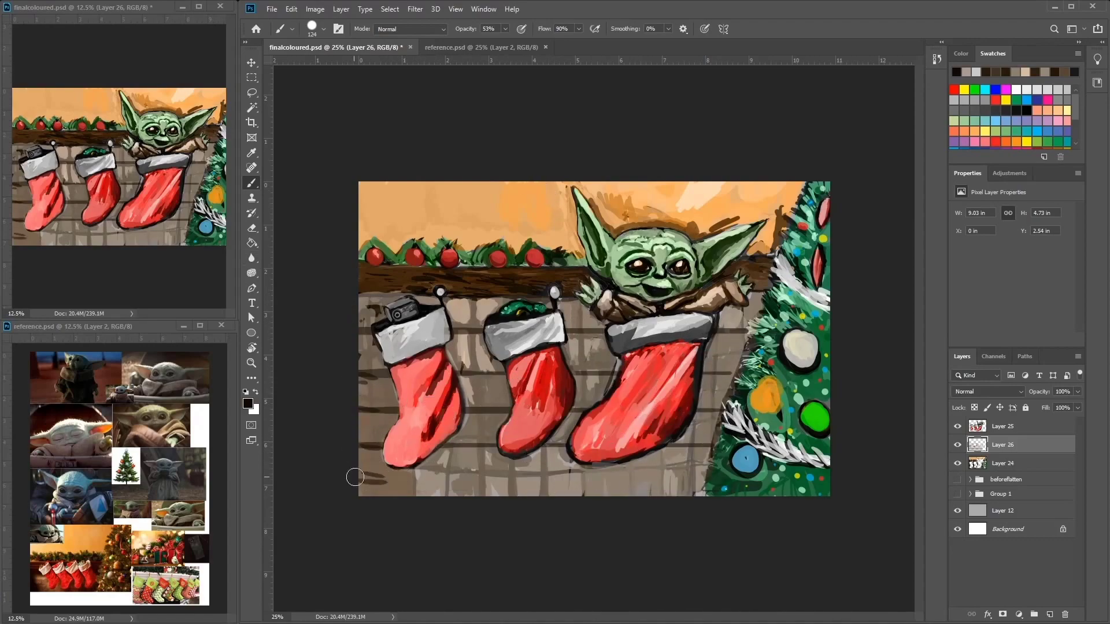
{"action": "left_click", "coordinate": [700, 479], "text": "shift"}
Step: Draw ten straight, evenly spaced vertical mortar lines from the mantel down to the canvas's lower edge
{"action": "left_click", "coordinate": [410, 299]}
{"action": "left_click", "coordinate": [409, 496], "text": "shift"}
{"action": "left_click", "coordinate": [455, 297]}
{"action": "left_click", "coordinate": [455, 495], "text": "shift"}
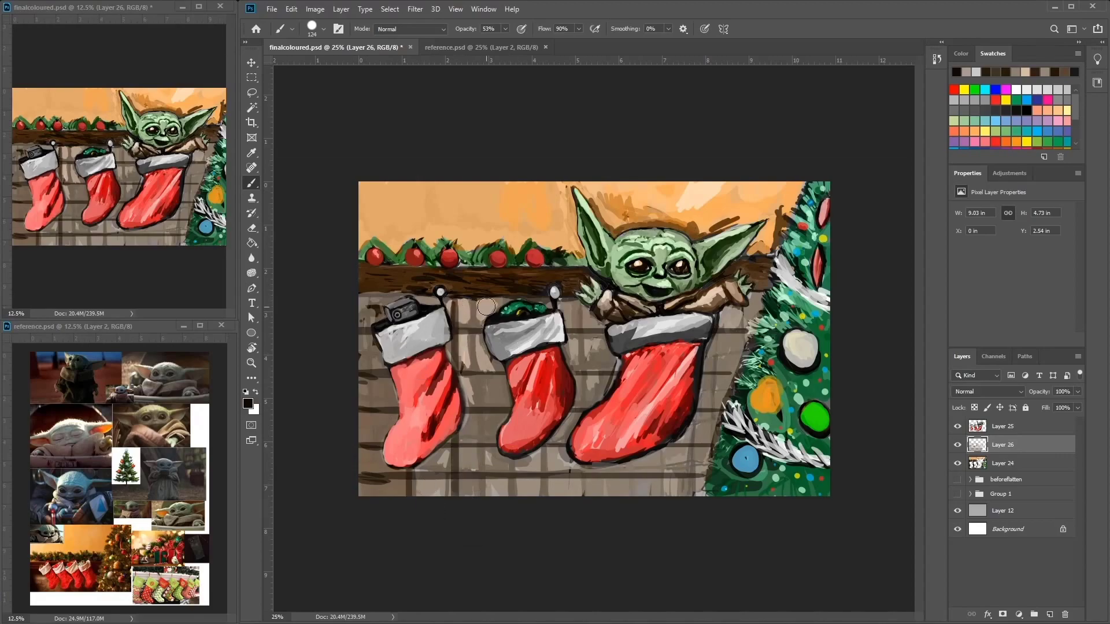
{"action": "left_click", "coordinate": [489, 300]}
{"action": "left_click", "coordinate": [489, 496], "text": "shift"}
{"action": "left_click", "coordinate": [520, 299]}
{"action": "left_click", "coordinate": [522, 496], "text": "shift"}
{"action": "left_click", "coordinate": [561, 298]}
{"action": "left_click", "coordinate": [561, 496], "text": "shift"}
{"action": "left_click", "coordinate": [606, 299]}
{"action": "left_click", "coordinate": [607, 496], "text": "shift"}
{"action": "left_click", "coordinate": [648, 297]}
{"action": "left_click", "coordinate": [652, 496], "text": "shift"}
{"action": "left_click", "coordinate": [683, 299]}
{"action": "left_click", "coordinate": [680, 496], "text": "shift"}
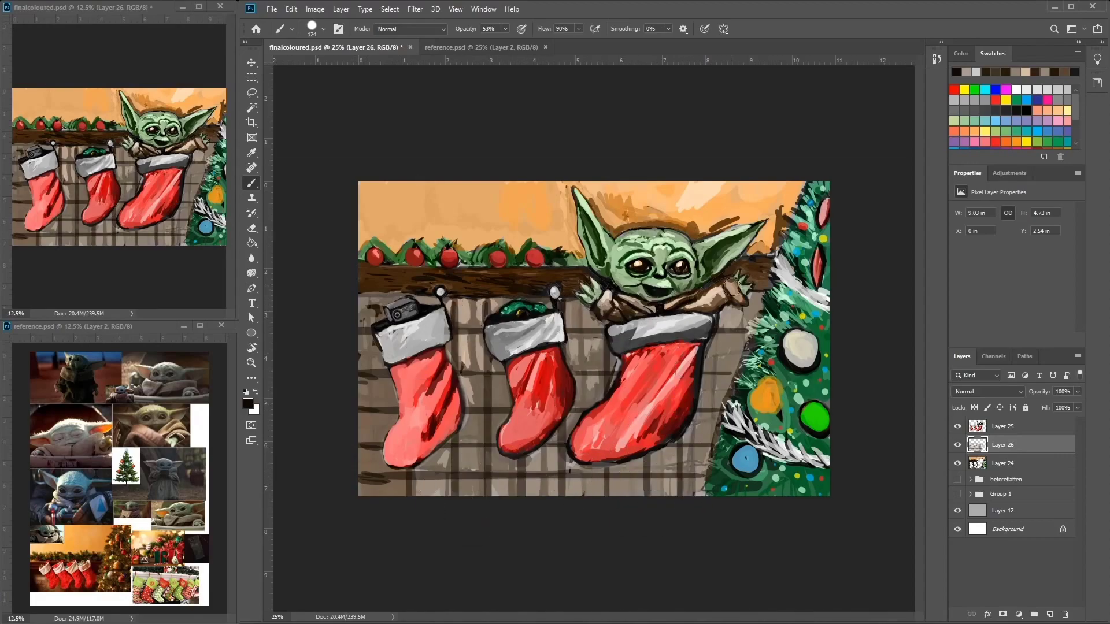
{"action": "left_click", "coordinate": [730, 298]}
{"action": "left_click", "coordinate": [718, 496], "text": "shift"}
{"action": "left_click", "coordinate": [363, 295]}
{"action": "left_click", "coordinate": [363, 496], "text": "shift"}
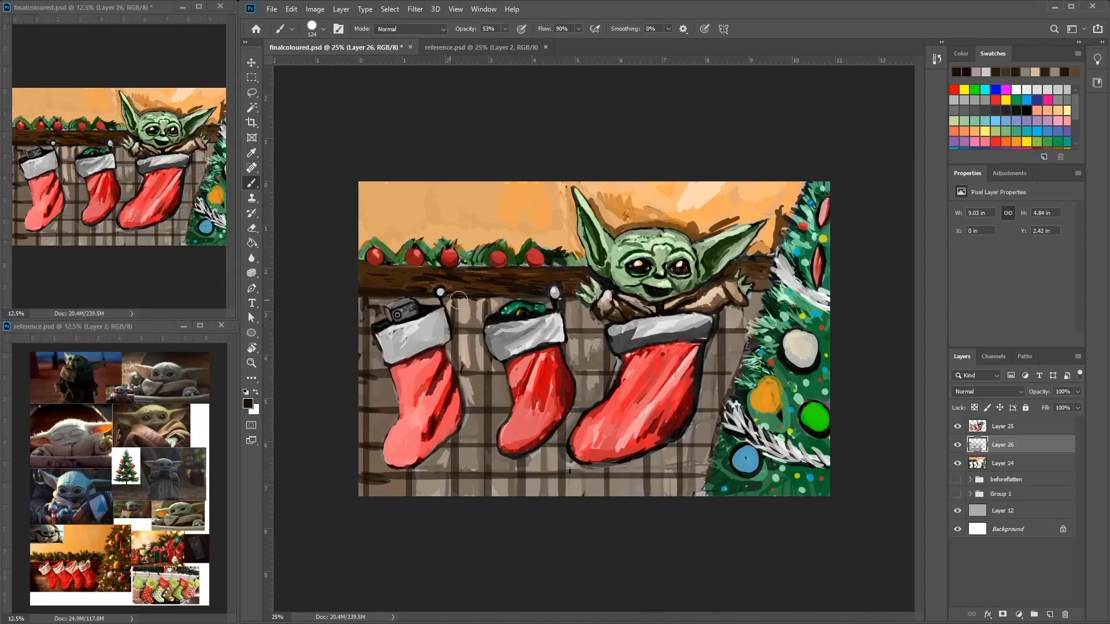
Step: Dab sampled browns onto the individual bricks and paint darker shadows on the wall beside the stockings
{"action": "left_click", "coordinate": [482, 362], "text": "alt"}
{"action": "left_click", "coordinate": [477, 386]}
{"action": "left_click", "coordinate": [382, 393]}
{"action": "left_click", "coordinate": [383, 314]}
{"action": "left_click", "coordinate": [470, 458]}
{"action": "left_click", "coordinate": [433, 461]}
{"action": "left_click", "coordinate": [547, 465]}
{"action": "left_click", "coordinate": [501, 461]}
{"action": "left_click", "coordinate": [749, 345], "text": "alt"}
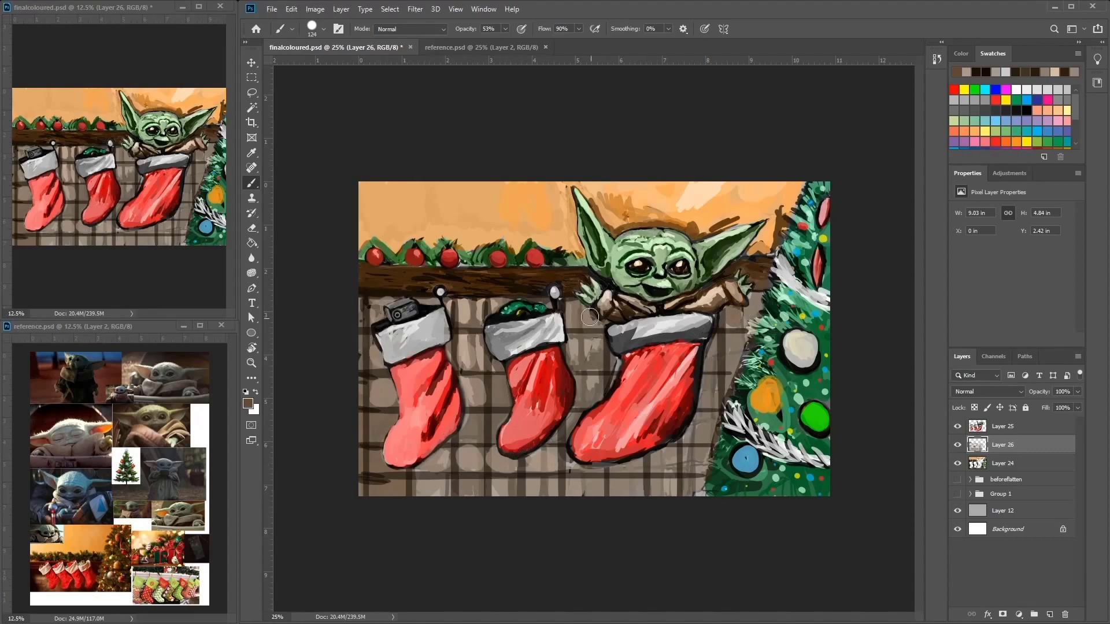
{"action": "mouse_move", "coordinate": [387, 466]}
{"action": "left_mouse_down"}
{"action": "mouse_move", "coordinate": [442, 447]}
{"action": "mouse_move", "coordinate": [437, 489]}
{"action": "mouse_move", "coordinate": [518, 490]}
{"action": "mouse_move", "coordinate": [506, 386]}
{"action": "mouse_move", "coordinate": [475, 343]}
{"action": "mouse_move", "coordinate": [550, 434]}
{"action": "mouse_move", "coordinate": [528, 458]}
{"action": "mouse_move", "coordinate": [553, 497]}
{"action": "mouse_move", "coordinate": [596, 451]}
{"action": "mouse_move", "coordinate": [598, 382]}
{"action": "mouse_move", "coordinate": [586, 344]}
{"action": "mouse_move", "coordinate": [683, 469]}
{"action": "mouse_move", "coordinate": [667, 466]}
{"action": "mouse_move", "coordinate": [675, 487]}
{"action": "mouse_move", "coordinate": [641, 461]}
{"action": "mouse_move", "coordinate": [439, 448]}
{"action": "mouse_move", "coordinate": [481, 418]}
{"action": "mouse_move", "coordinate": [376, 350]}
{"action": "mouse_move", "coordinate": [392, 426]}
{"action": "mouse_move", "coordinate": [538, 294]}
{"action": "mouse_move", "coordinate": [483, 326]}
{"action": "mouse_move", "coordinate": [506, 413]}
{"action": "mouse_move", "coordinate": [628, 346]}
{"action": "mouse_move", "coordinate": [603, 338]}
{"action": "mouse_move", "coordinate": [618, 372]}
{"action": "mouse_move", "coordinate": [573, 422]}
{"action": "mouse_move", "coordinate": [607, 351]}
{"action": "mouse_move", "coordinate": [502, 366]}
{"action": "mouse_move", "coordinate": [501, 431]}
{"action": "mouse_move", "coordinate": [623, 351]}
{"action": "mouse_move", "coordinate": [584, 315]}
{"action": "mouse_move", "coordinate": [602, 296]}
{"action": "left_mouse_up"}
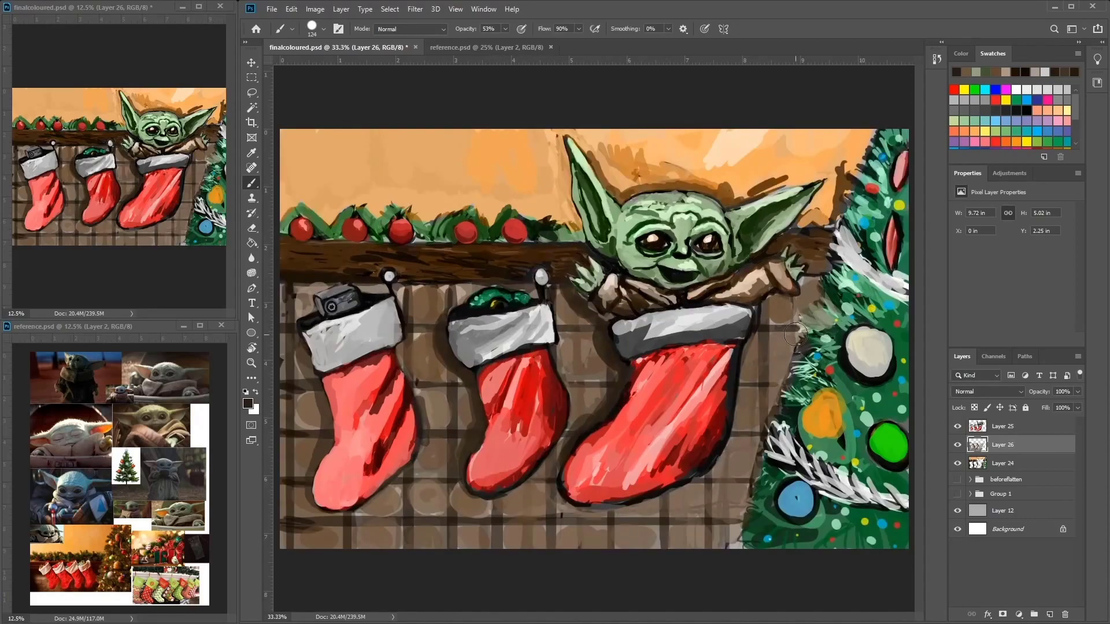
Step: Reduce the brush to 28 and touch up the tree's edge and the wall beside the third stocking with sampled colours
{"action": "key", "text": "ctrl+plus"}
{"action": "left_click", "coordinate": [804, 302], "text": "alt"}
{"action": "key", "text": "bracketleft"}
{"action": "key", "text": "bracketleft"}
{"action": "key", "text": "bracketleft"}
{"action": "key", "text": "bracketleft"}
{"action": "key", "text": "bracketleft"}
{"action": "left_click", "coordinate": [800, 363], "text": "alt"}
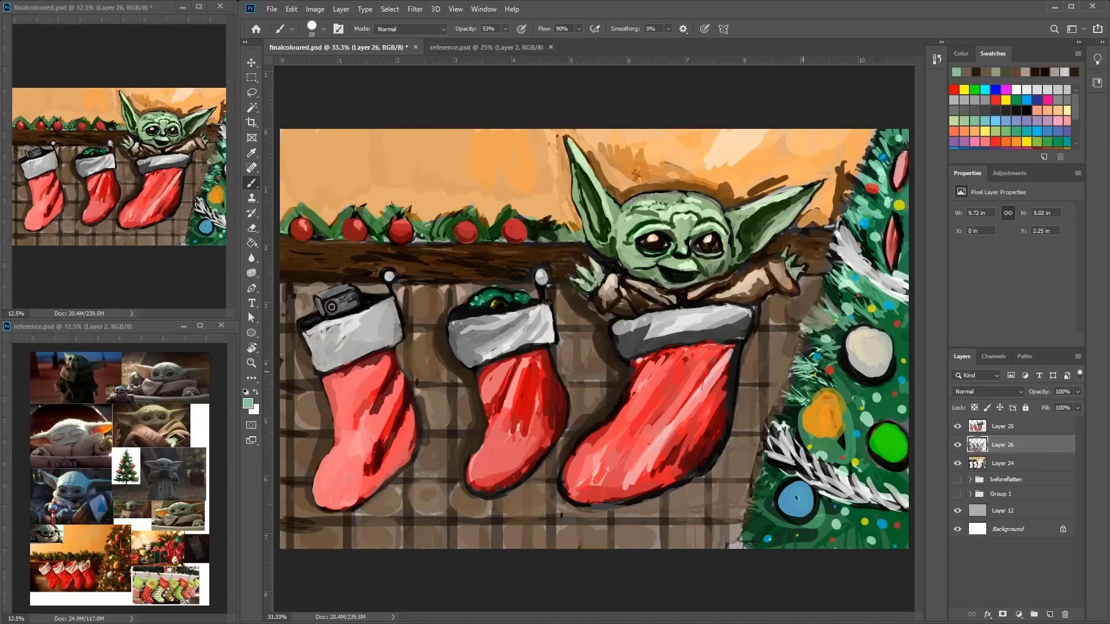
{"action": "left_click", "coordinate": [762, 412], "text": "alt"}
{"action": "left_click", "coordinate": [763, 304], "text": "alt"}
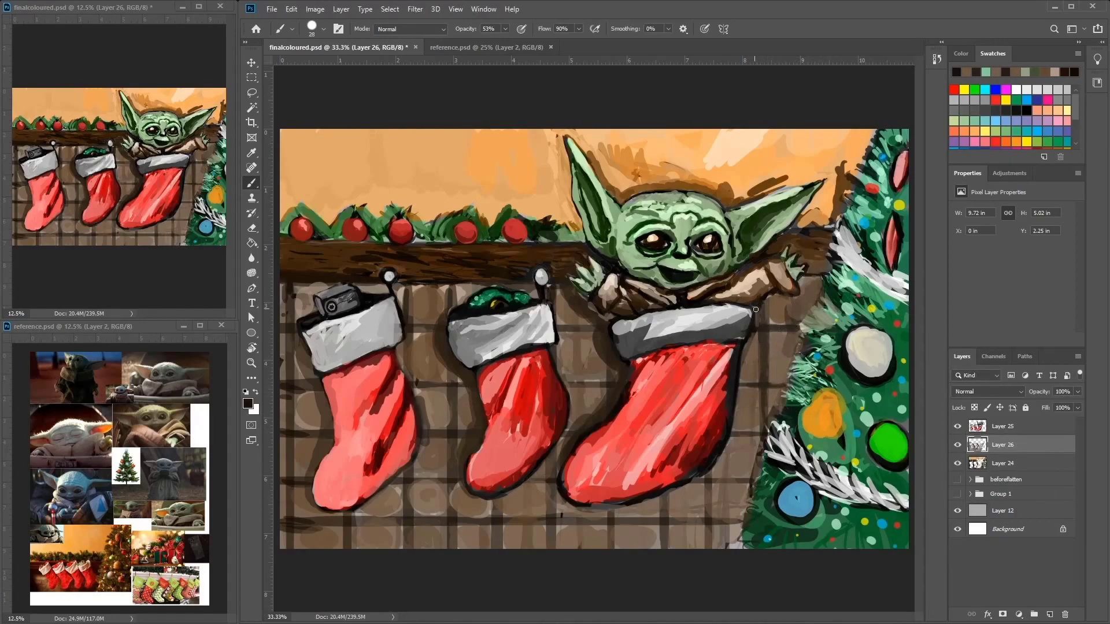
Step: Add a new layer and paint over the dark edges of the third and second stockings with sampled reds
{"action": "left_click", "coordinate": [743, 342], "text": "alt"}
{"action": "key", "text": "ctrl+shift+alt+n"}
{"action": "mouse_move", "coordinate": [722, 416]}
{"action": "left_mouse_down"}
{"action": "mouse_move", "coordinate": [732, 364]}
{"action": "mouse_move", "coordinate": [735, 375]}
{"action": "mouse_move", "coordinate": [642, 362]}
{"action": "mouse_move", "coordinate": [614, 419]}
{"action": "left_mouse_up"}
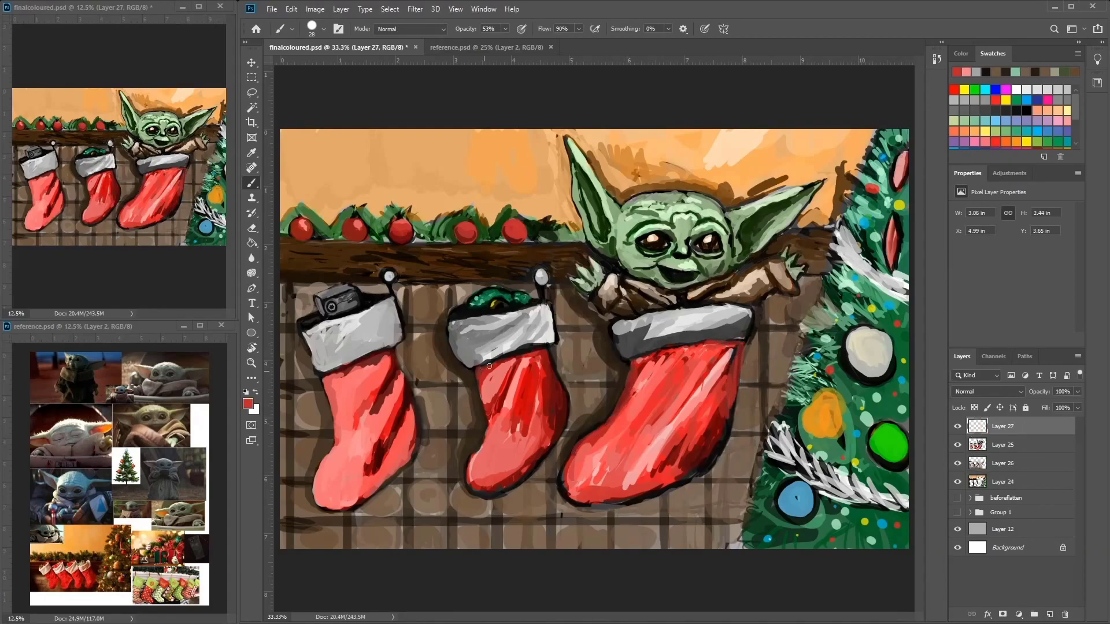
{"action": "left_click", "coordinate": [560, 419], "text": "alt"}
{"action": "left_click", "coordinate": [549, 439], "text": "alt"}
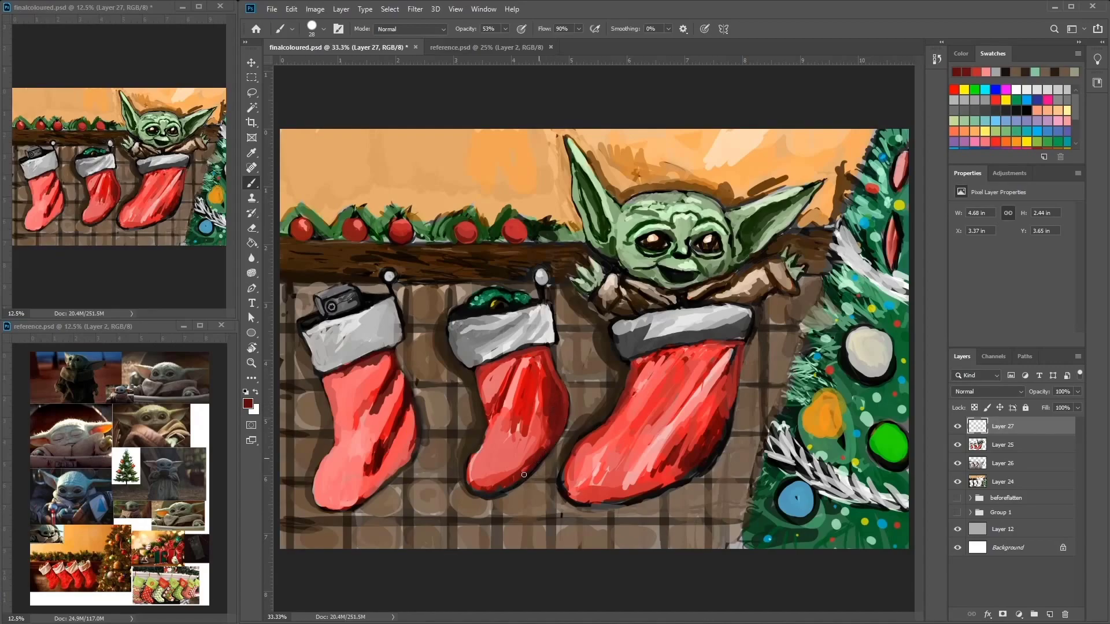
{"action": "left_click_drag", "start_coordinate": [481, 450], "coordinate": [471, 485]}
Step: Shade the third stocking's edge and toe with sampled reds and blend its harsh streaks
{"action": "left_click", "coordinate": [724, 384], "text": "alt"}
{"action": "left_click_drag", "start_coordinate": [723, 384], "coordinate": [696, 470]}
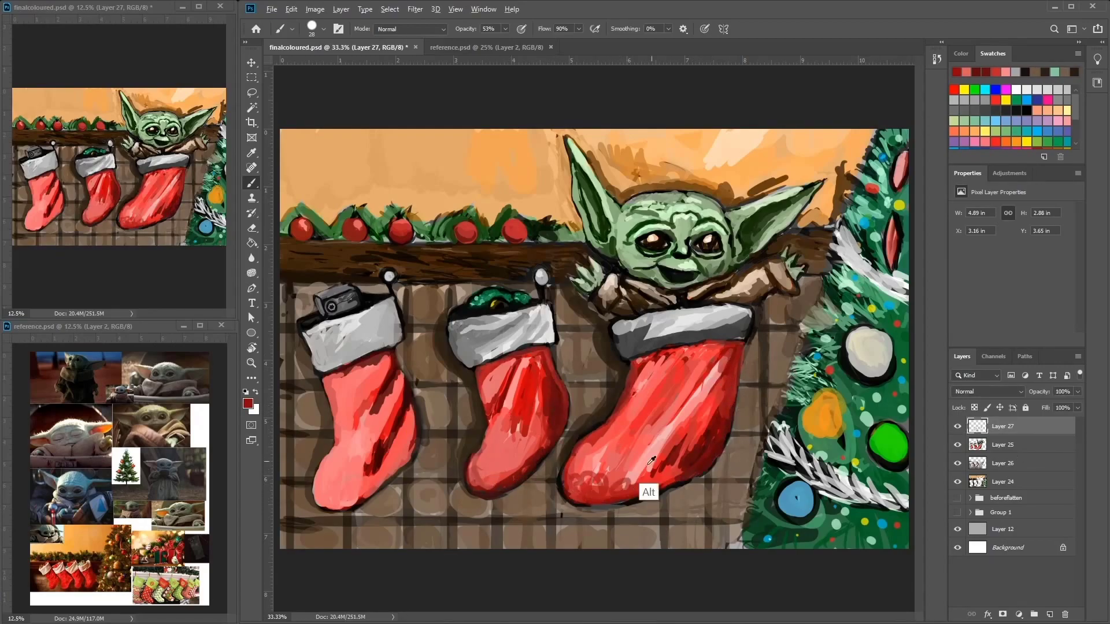
{"action": "left_click", "coordinate": [607, 486], "text": "alt"}
{"action": "mouse_move", "coordinate": [584, 491]}
{"action": "left_mouse_down"}
{"action": "mouse_move", "coordinate": [676, 451]}
{"action": "mouse_move", "coordinate": [717, 382]}
{"action": "mouse_move", "coordinate": [688, 451]}
{"action": "mouse_move", "coordinate": [578, 491]}
{"action": "mouse_move", "coordinate": [710, 384]}
{"action": "mouse_move", "coordinate": [659, 445]}
{"action": "mouse_move", "coordinate": [665, 358]}
{"action": "left_mouse_up"}
Step: Repaint the white cuffs of the three stockings with sampled whites and greys
{"action": "left_click", "coordinate": [641, 326], "text": "alt"}
{"action": "mouse_move", "coordinate": [711, 321]}
{"action": "left_mouse_down"}
{"action": "mouse_move", "coordinate": [615, 333]}
{"action": "mouse_move", "coordinate": [719, 318]}
{"action": "mouse_move", "coordinate": [612, 335]}
{"action": "mouse_move", "coordinate": [665, 330]}
{"action": "left_mouse_up"}
{"action": "left_click", "coordinate": [544, 341], "text": "alt"}
{"action": "mouse_move", "coordinate": [455, 339]}
{"action": "left_mouse_down"}
{"action": "mouse_move", "coordinate": [480, 326]}
{"action": "mouse_move", "coordinate": [505, 340]}
{"action": "left_mouse_up"}
{"action": "mouse_move", "coordinate": [385, 312]}
{"action": "left_mouse_down"}
{"action": "mouse_move", "coordinate": [316, 330]}
{"action": "mouse_move", "coordinate": [356, 332]}
{"action": "mouse_move", "coordinate": [391, 305]}
{"action": "mouse_move", "coordinate": [407, 324]}
{"action": "left_mouse_up"}
Step: Blend the folds of the first and third stockings with sampled reds and soften the third stocking's upper edge below the cuff
{"action": "left_click", "coordinate": [380, 409], "text": "alt"}
{"action": "mouse_move", "coordinate": [380, 410]}
{"action": "left_mouse_down"}
{"action": "mouse_move", "coordinate": [409, 420]}
{"action": "mouse_move", "coordinate": [359, 491]}
{"action": "left_mouse_up"}
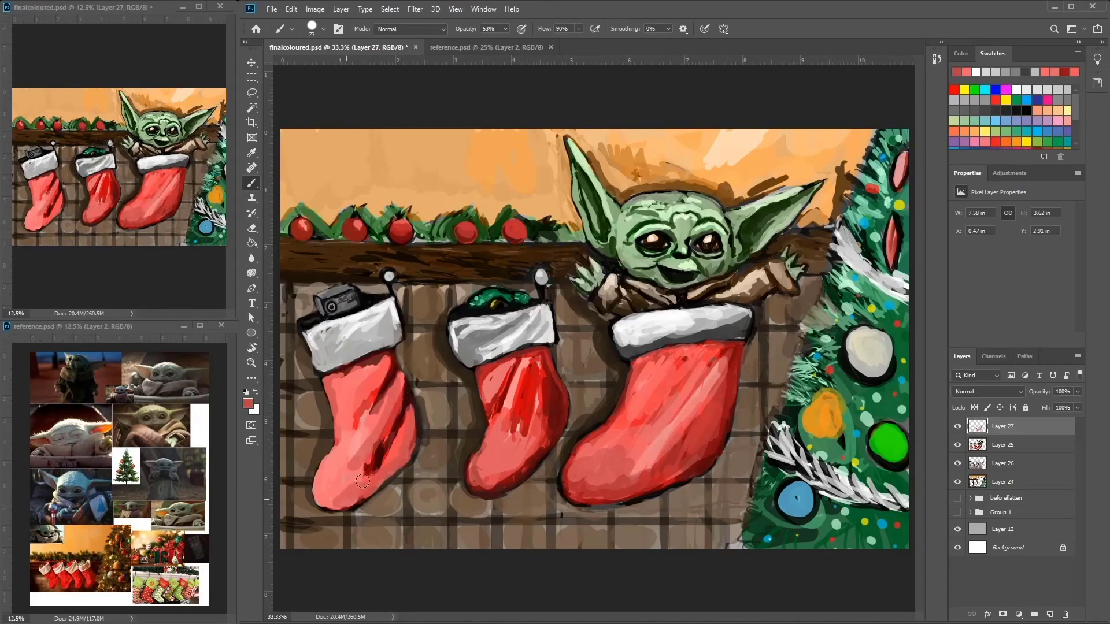
{"action": "left_click", "coordinate": [552, 392], "text": "alt"}
{"action": "mouse_move", "coordinate": [720, 405]}
{"action": "left_mouse_down"}
{"action": "mouse_move", "coordinate": [656, 401]}
{"action": "mouse_move", "coordinate": [690, 410]}
{"action": "mouse_move", "coordinate": [677, 354]}
{"action": "mouse_move", "coordinate": [689, 379]}
{"action": "mouse_move", "coordinate": [643, 410]}
{"action": "mouse_move", "coordinate": [650, 421]}
{"action": "mouse_move", "coordinate": [705, 396]}
{"action": "mouse_move", "coordinate": [695, 361]}
{"action": "mouse_move", "coordinate": [650, 424]}
{"action": "mouse_move", "coordinate": [727, 395]}
{"action": "mouse_move", "coordinate": [709, 361]}
{"action": "mouse_move", "coordinate": [730, 362]}
{"action": "mouse_move", "coordinate": [739, 337]}
{"action": "mouse_move", "coordinate": [716, 338]}
{"action": "mouse_move", "coordinate": [741, 319]}
{"action": "mouse_move", "coordinate": [664, 336]}
{"action": "left_mouse_up"}
{"action": "left_click", "coordinate": [698, 430], "text": "alt"}
{"action": "left_click", "coordinate": [643, 410], "text": "alt"}
{"action": "left_click", "coordinate": [717, 399], "text": "alt"}
{"action": "left_click", "coordinate": [709, 361], "text": "alt"}
{"action": "left_click", "coordinate": [731, 344], "text": "alt"}
{"action": "left_click", "coordinate": [711, 326], "text": "alt"}
Step: Reduce the brush to 10 and repaint the upper rim of Baby Yoda's right-hand eye in sampled black
{"action": "scroll", "coordinate": [668, 179], "scroll_direction": "up", "scroll_amount": 2}
{"action": "key", "text": "bracketleft"}
{"action": "key", "text": "bracketleft"}
{"action": "key", "text": "bracketleft"}
{"action": "key", "text": "bracketleft"}
{"action": "key", "text": "bracketleft"}
{"action": "key", "text": "bracketleft"}
{"action": "key", "text": "bracketleft"}
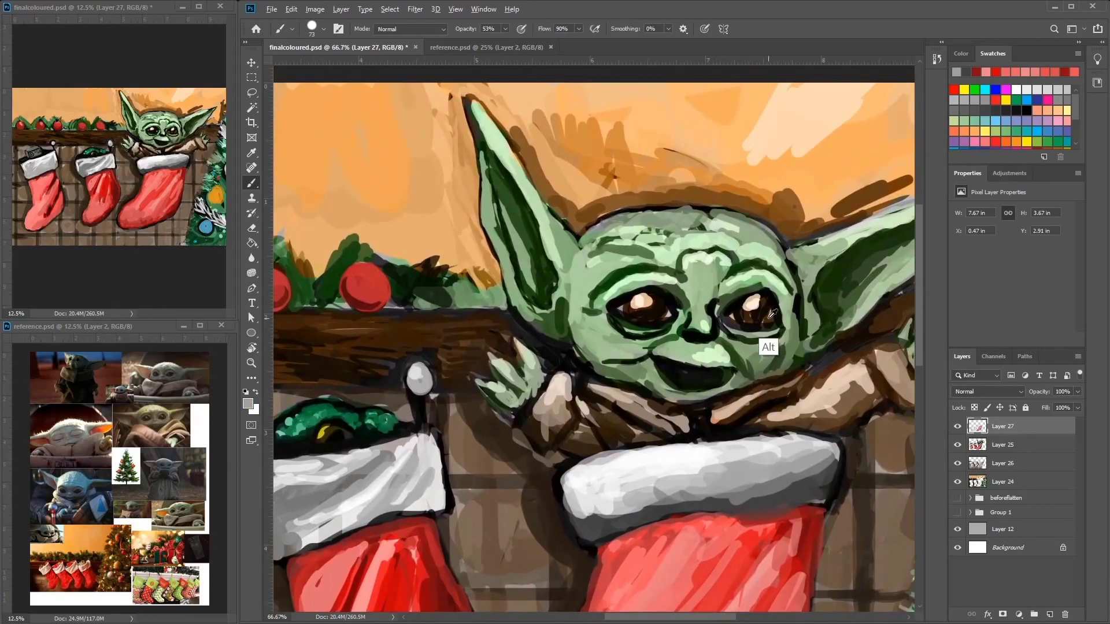
{"action": "left_click", "coordinate": [715, 250], "text": "alt"}
{"action": "left_click", "coordinate": [764, 298], "text": "alt"}
{"action": "left_click_drag", "start_coordinate": [763, 299], "coordinate": [770, 294]}
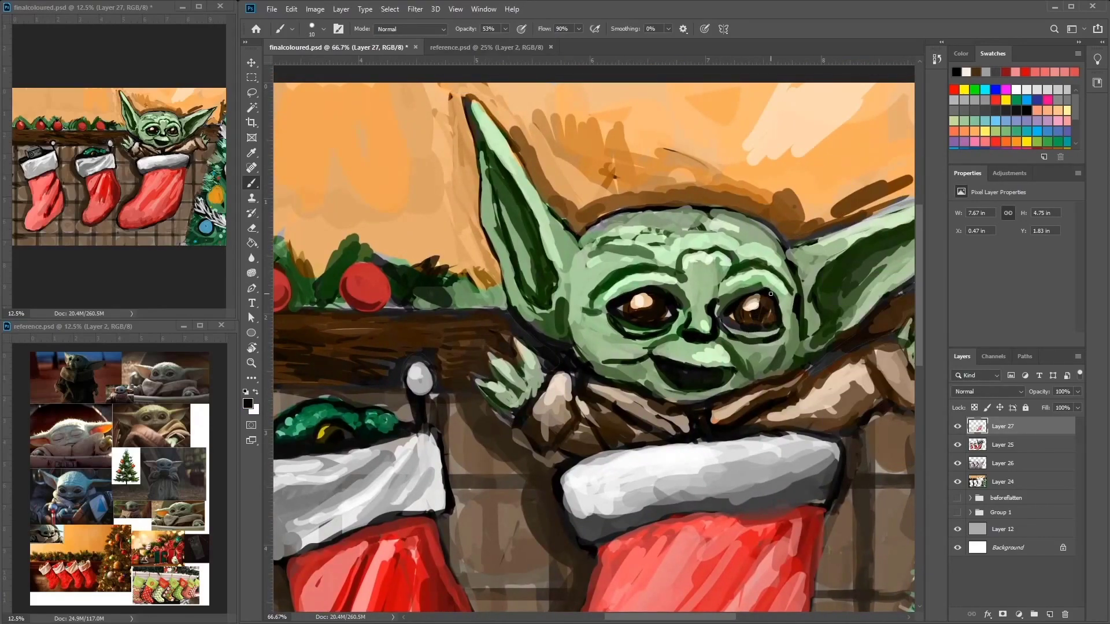
Step: Refine the irises, pupils and highlights of Baby Yoda's eyes with sampled browns, black and cream
{"action": "left_click", "coordinate": [734, 320], "text": "alt"}
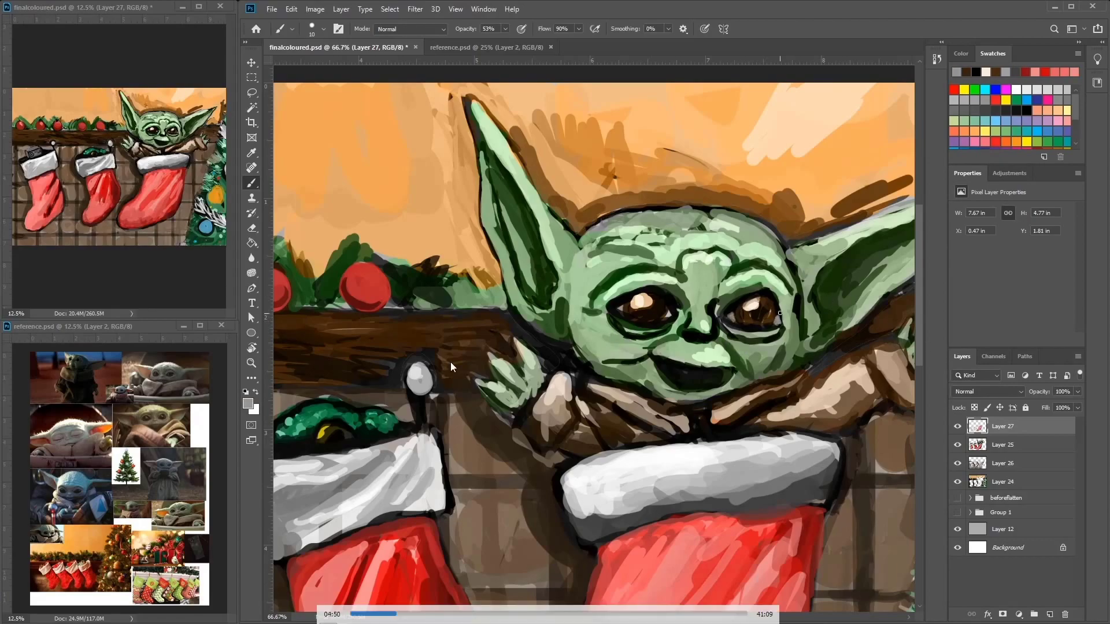
{"action": "left_click", "coordinate": [744, 319], "text": "alt"}
{"action": "left_click", "coordinate": [737, 312], "text": "alt"}
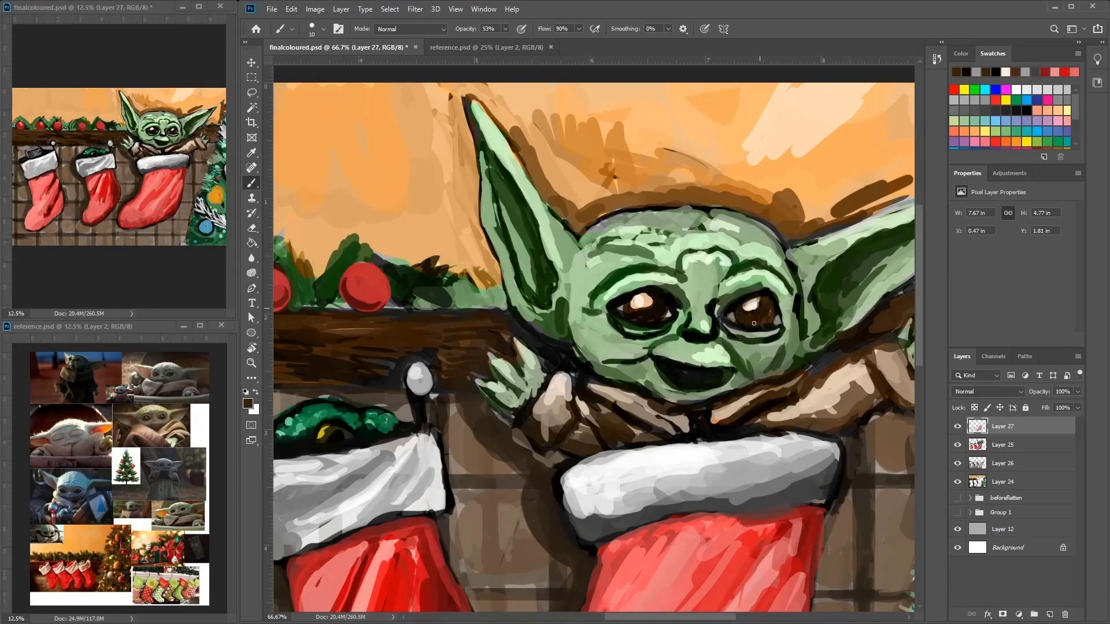
{"action": "left_click", "coordinate": [640, 313], "text": "alt"}
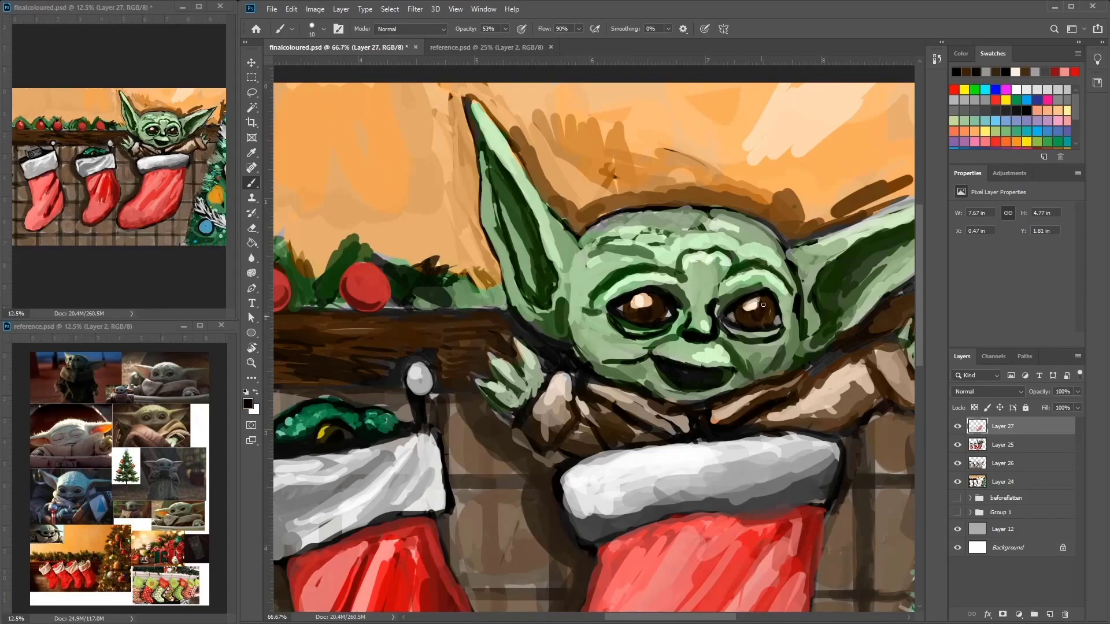
{"action": "left_click", "coordinate": [655, 305], "text": "alt"}
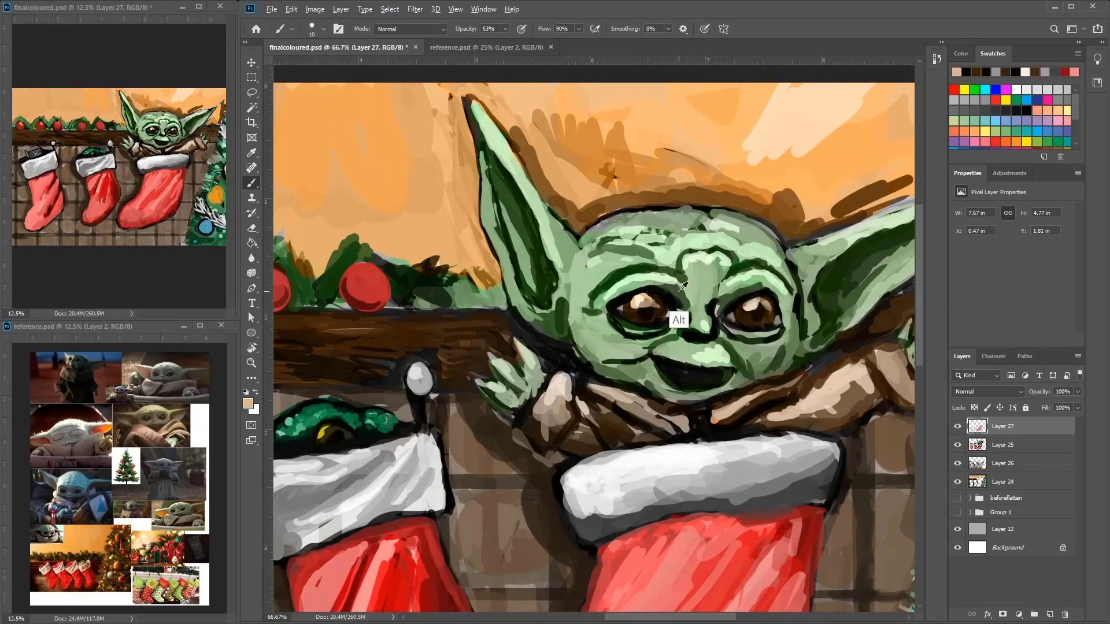
Step: Paint sampled greens around the upper rims of Baby Yoda's eyes
{"action": "left_click", "coordinate": [607, 300], "text": "alt"}
{"action": "left_click", "coordinate": [741, 290], "text": "alt"}
{"action": "left_click_drag", "start_coordinate": [722, 301], "coordinate": [782, 297]}
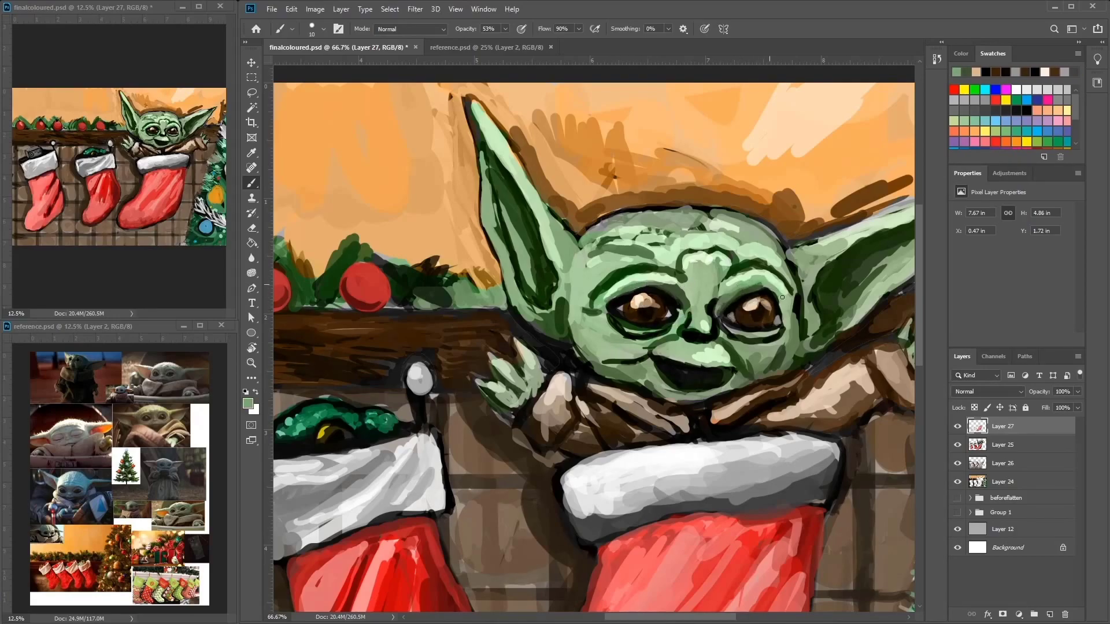
Step: Repaint Baby Yoda's cheek and the area around the mouth and lower eyelid with sampled greens
{"action": "left_click", "coordinate": [584, 304], "text": "alt"}
{"action": "mouse_move", "coordinate": [575, 332]}
{"action": "left_mouse_down"}
{"action": "mouse_move", "coordinate": [631, 379]}
{"action": "mouse_move", "coordinate": [670, 367]}
{"action": "left_mouse_up"}
{"action": "left_click", "coordinate": [601, 347], "text": "alt"}
{"action": "mouse_move", "coordinate": [746, 338]}
{"action": "left_mouse_down"}
{"action": "mouse_move", "coordinate": [704, 342]}
{"action": "mouse_move", "coordinate": [716, 338]}
{"action": "left_mouse_up"}
{"action": "left_click", "coordinate": [764, 367], "text": "alt"}
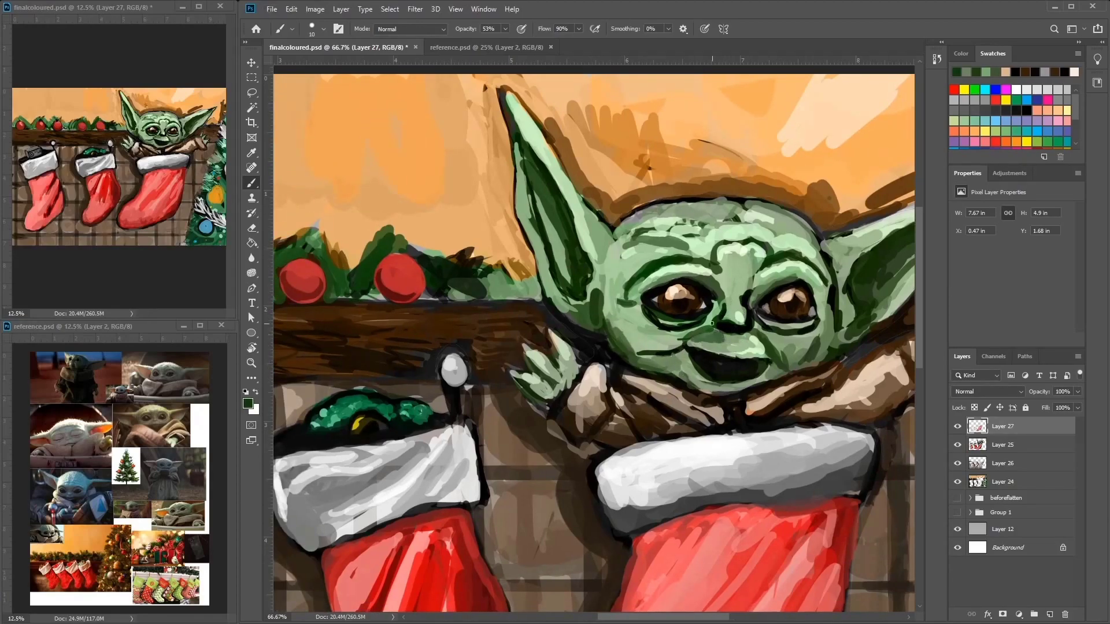
Step: Refine the skin under Baby Yoda's eyes and around the nose and brow with sampled light and dark greens
{"action": "left_click", "coordinate": [693, 324], "text": "alt"}
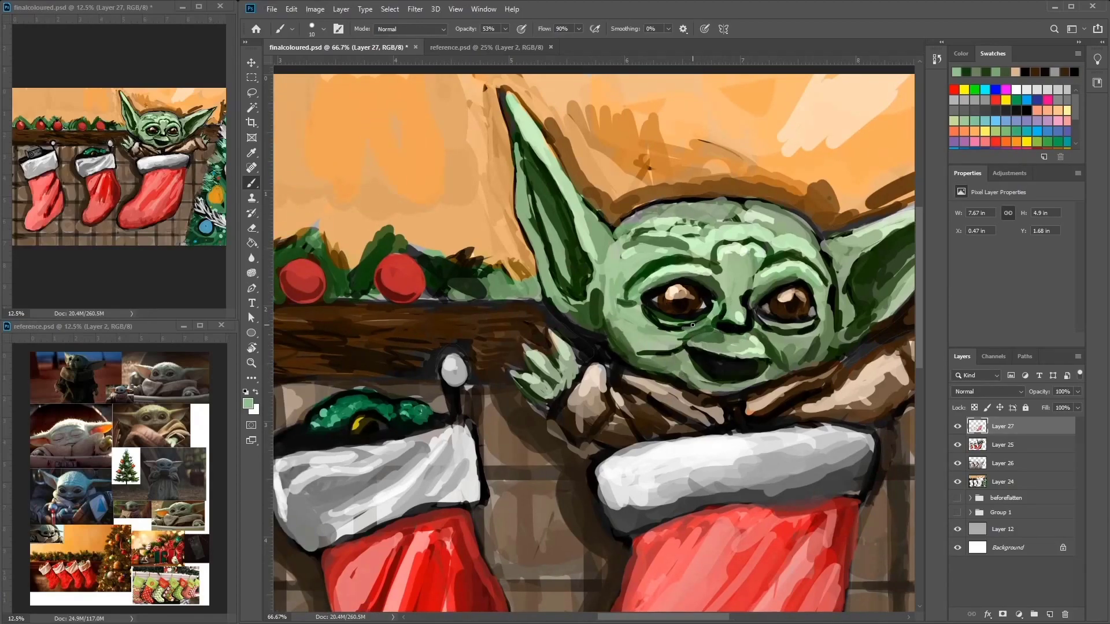
{"action": "left_click", "coordinate": [722, 312], "text": "alt"}
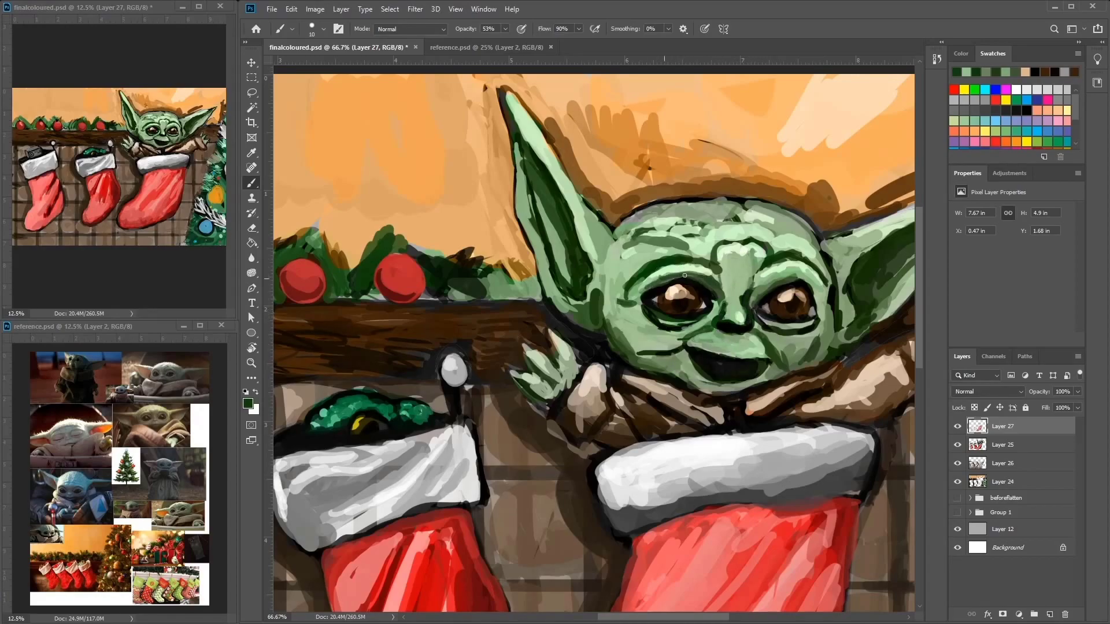
{"action": "left_click", "coordinate": [770, 274], "text": "alt"}
{"action": "left_click", "coordinate": [752, 303], "text": "alt"}
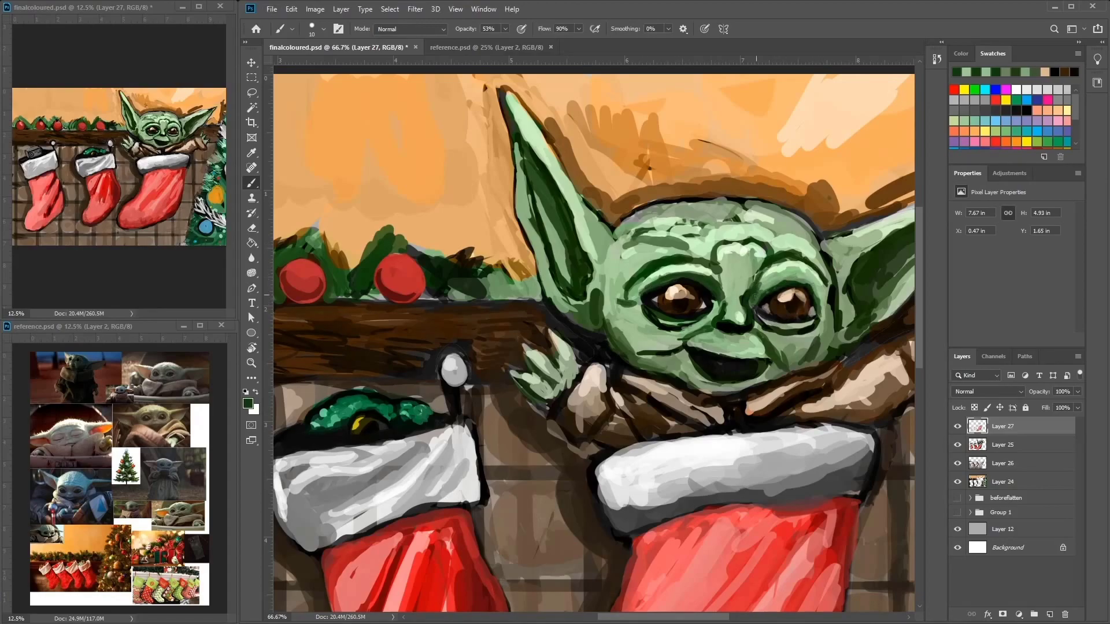
Step: Paint sampled light and dark greens around Baby Yoda's eyes, brow and bridge of the nose
{"action": "left_click", "coordinate": [780, 287], "text": "alt"}
{"action": "left_click", "coordinate": [791, 277], "text": "alt"}
{"action": "left_click", "coordinate": [791, 277], "text": "alt"}
{"action": "left_click", "coordinate": [741, 230], "text": "alt"}
{"action": "left_click", "coordinate": [706, 315], "text": "alt"}
{"action": "left_click", "coordinate": [705, 282], "text": "alt"}
{"action": "left_click", "coordinate": [716, 298], "text": "alt"}
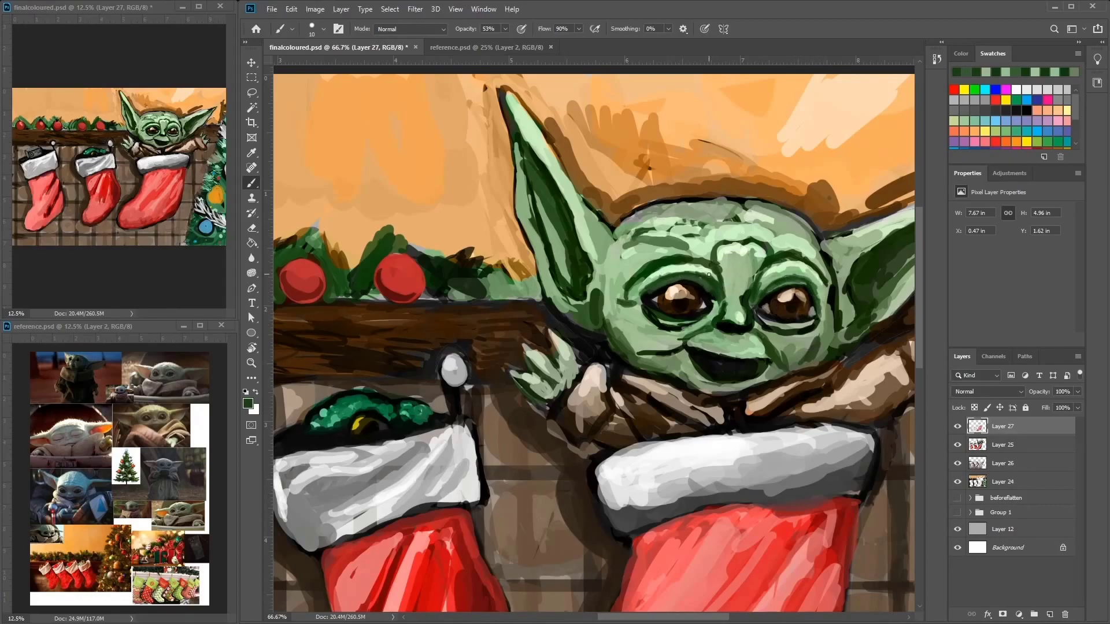
{"action": "left_click", "coordinate": [711, 319], "text": "alt"}
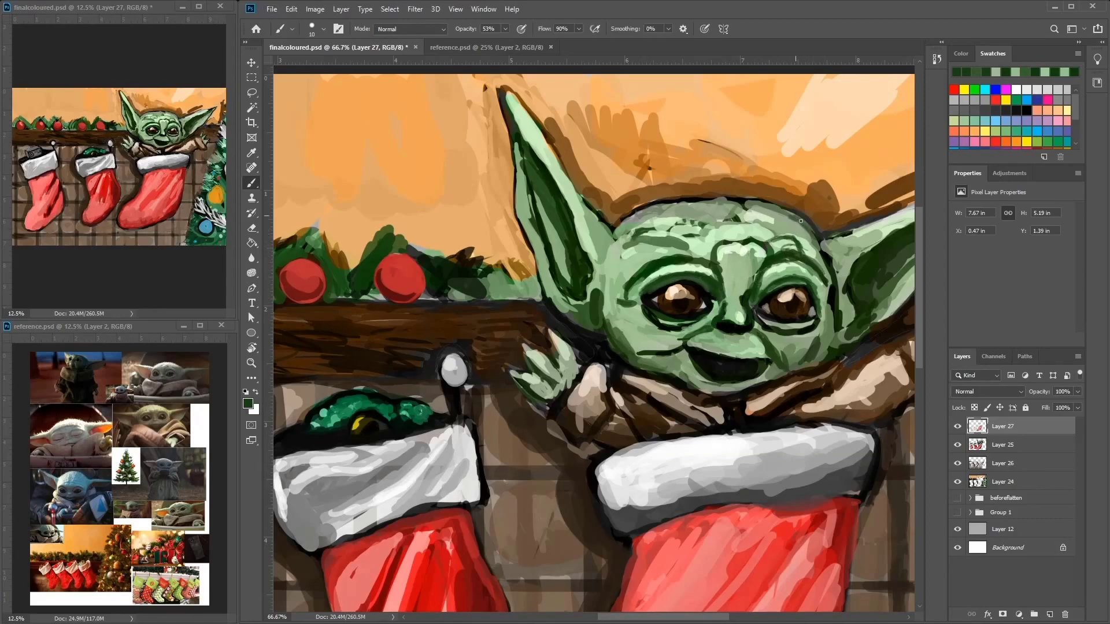
Step: Touch up the right side of the head with sampled green, then paint sampled wall orange beside the right ear on Layer 26
{"action": "left_click", "coordinate": [810, 255], "text": "alt"}
{"action": "mouse_move", "coordinate": [850, 232]}
{"action": "left_mouse_down"}
{"action": "mouse_move", "coordinate": [745, 279]}
{"action": "mouse_move", "coordinate": [833, 246]}
{"action": "mouse_move", "coordinate": [768, 256]}
{"action": "mouse_move", "coordinate": [809, 246]}
{"action": "left_mouse_up"}
{"action": "left_click", "coordinate": [815, 234], "text": "alt"}
{"action": "right_click", "coordinate": [815, 234], "text": "ctrl+alt"}
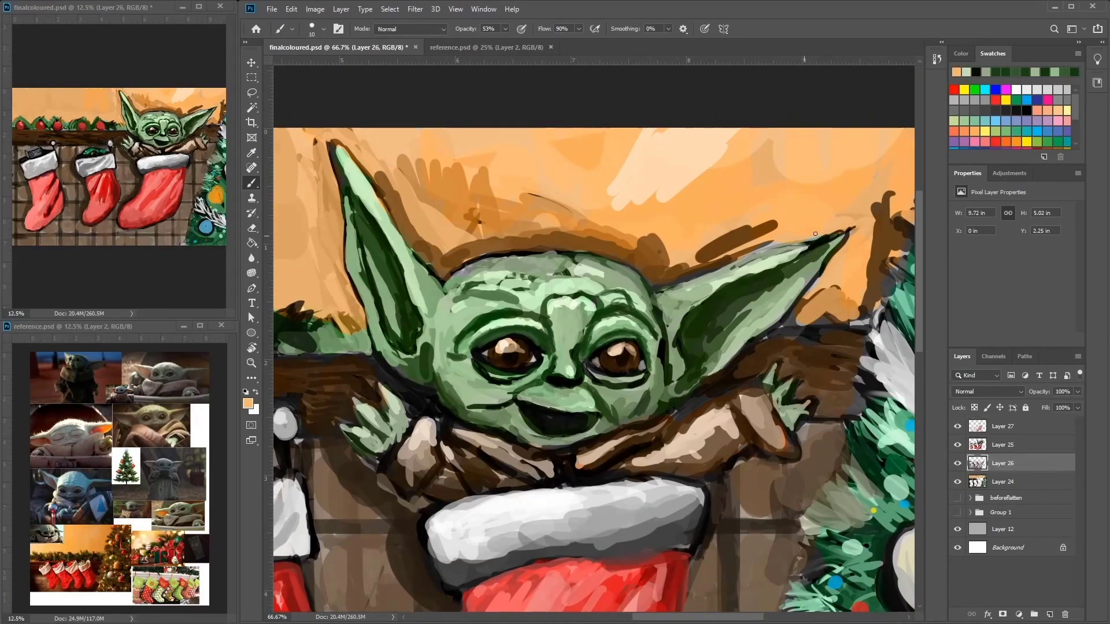
{"action": "mouse_move", "coordinate": [708, 278]}
{"action": "left_mouse_down"}
{"action": "mouse_move", "coordinate": [667, 292]}
{"action": "mouse_move", "coordinate": [653, 268]}
{"action": "left_mouse_up"}
Step: Erase parts of the dark outline along the upper edge of the right ear on Layer 25
{"action": "left_click", "coordinate": [1013, 451]}
{"action": "key", "text": "e"}
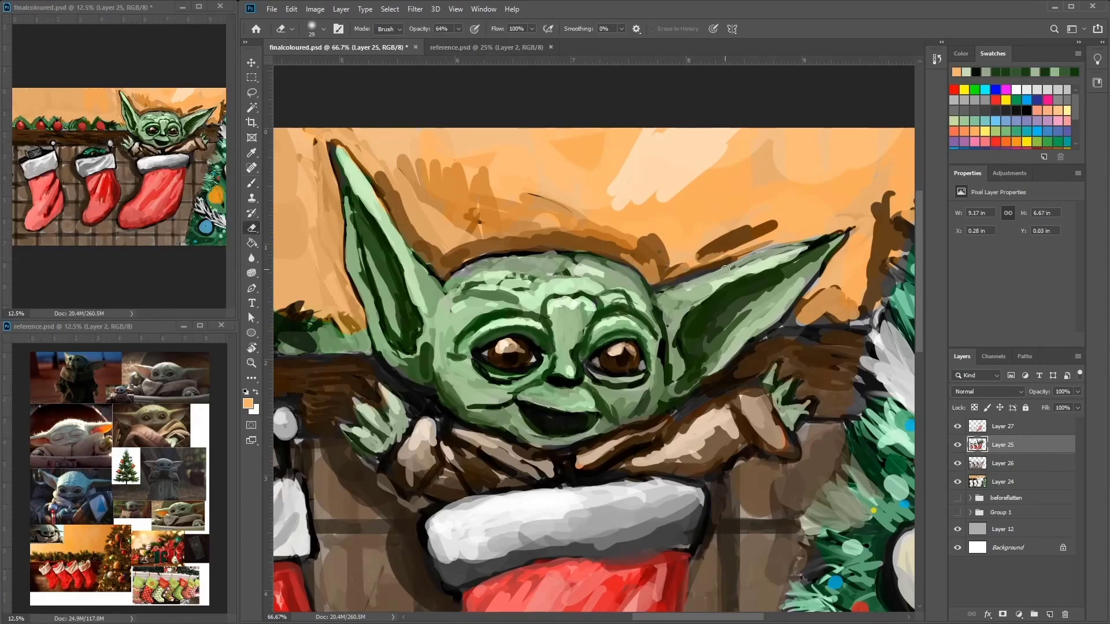
{"action": "left_click_drag", "start_coordinate": [735, 254], "coordinate": [657, 285]}
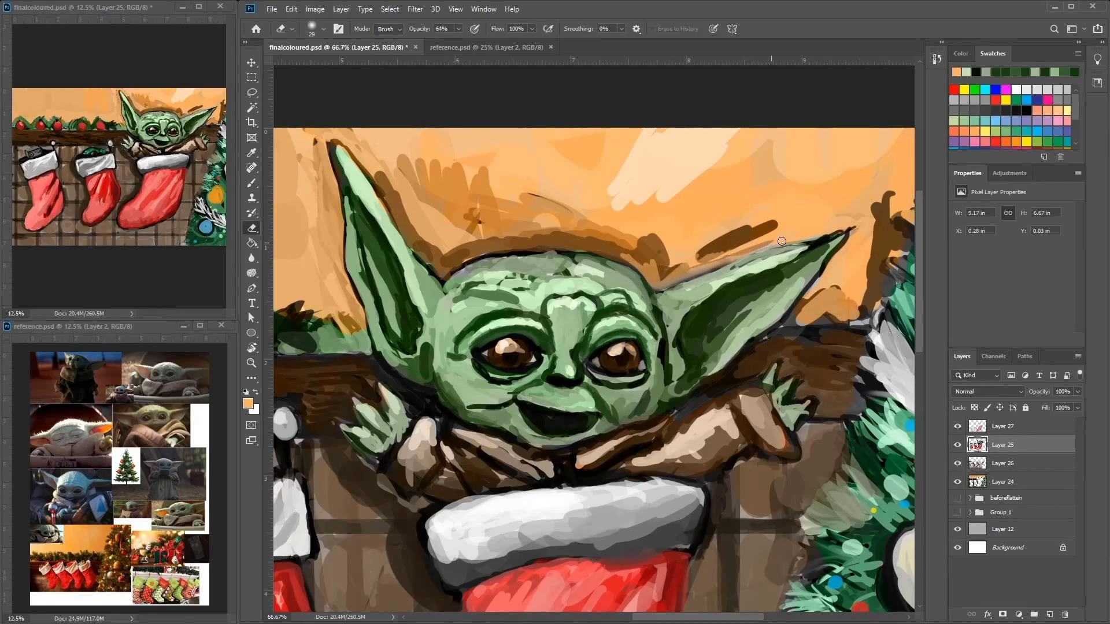
Step: On Layer 27, paint the right ear's rim with sampled greens and its interior with tan and olive brown
{"action": "left_click", "coordinate": [1003, 426]}
{"action": "key", "text": "b"}
{"action": "left_click", "coordinate": [667, 289], "text": "alt"}
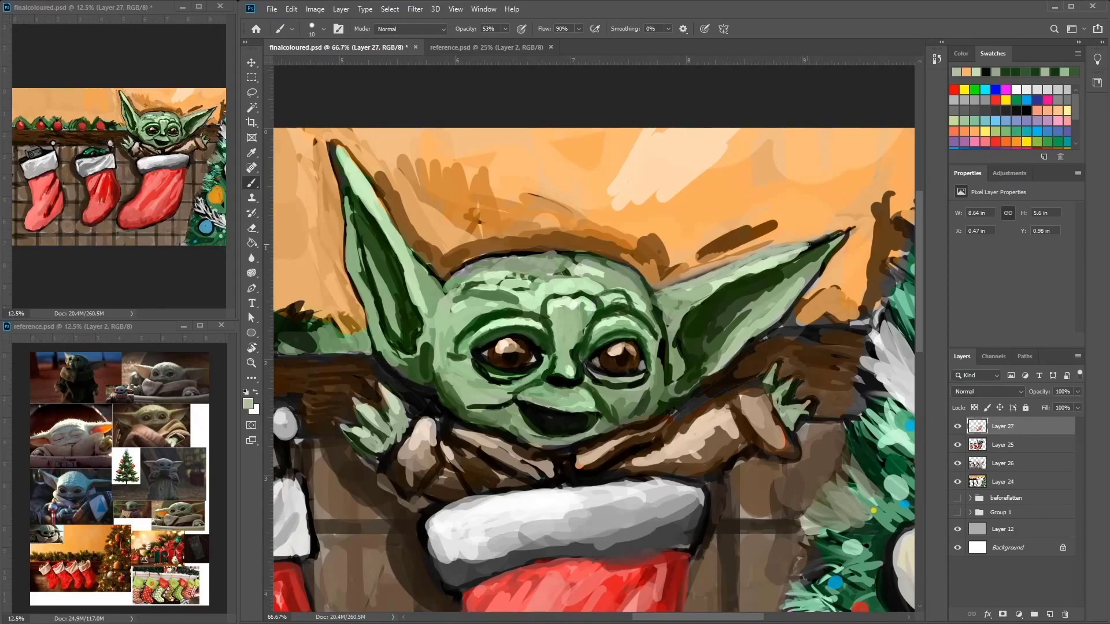
{"action": "left_click", "coordinate": [775, 322], "text": "alt"}
{"action": "mouse_move", "coordinate": [809, 265]}
{"action": "left_mouse_down"}
{"action": "mouse_move", "coordinate": [715, 319]}
{"action": "mouse_move", "coordinate": [709, 369]}
{"action": "left_mouse_up"}
{"action": "mouse_move", "coordinate": [724, 310]}
{"action": "left_mouse_down"}
{"action": "mouse_move", "coordinate": [719, 333]}
{"action": "mouse_move", "coordinate": [744, 302]}
{"action": "mouse_move", "coordinate": [703, 347]}
{"action": "mouse_move", "coordinate": [699, 323]}
{"action": "mouse_move", "coordinate": [713, 327]}
{"action": "mouse_move", "coordinate": [667, 318]}
{"action": "mouse_move", "coordinate": [690, 337]}
{"action": "mouse_move", "coordinate": [714, 315]}
{"action": "mouse_move", "coordinate": [682, 340]}
{"action": "mouse_move", "coordinate": [721, 314]}
{"action": "mouse_move", "coordinate": [729, 290]}
{"action": "mouse_move", "coordinate": [798, 264]}
{"action": "left_mouse_up"}
{"action": "left_click", "coordinate": [704, 348], "text": "alt"}
{"action": "left_click", "coordinate": [667, 318], "text": "alt"}
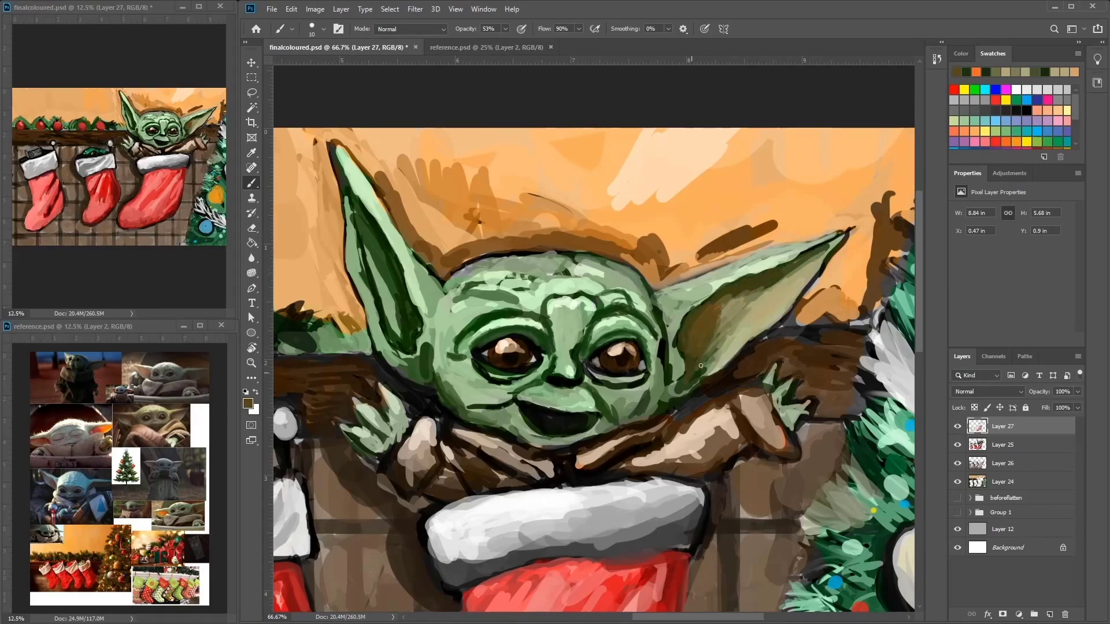
Step: Paint the interior of the left ear with olive brown over the dark green
{"action": "left_click_drag", "start_coordinate": [355, 202], "coordinate": [399, 306]}
{"action": "left_click_drag", "start_coordinate": [341, 168], "coordinate": [382, 307]}
{"action": "mouse_move", "coordinate": [347, 214]}
{"action": "left_mouse_down"}
{"action": "mouse_move", "coordinate": [392, 332]}
{"action": "mouse_move", "coordinate": [376, 243]}
{"action": "left_mouse_up"}
{"action": "left_click_drag", "start_coordinate": [347, 167], "coordinate": [405, 301]}
Step: Choose darker brown shades as paint colours and deepen the shadows inside both ears
{"action": "key", "text": "shift+c"}
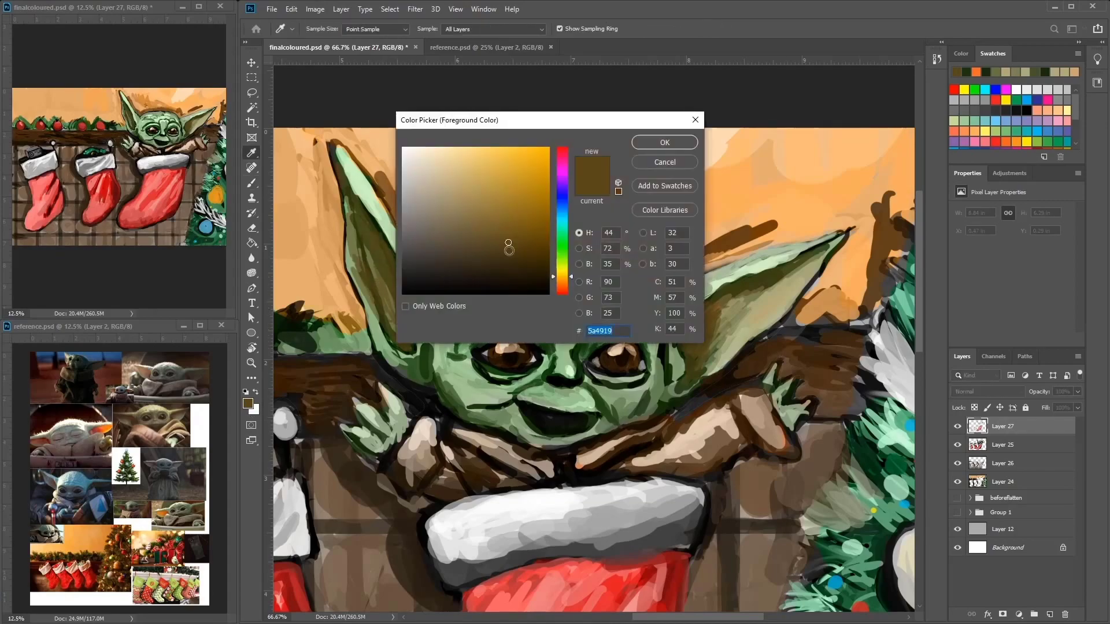
{"action": "key", "text": "Escape"}
{"action": "key", "text": "shift+c"}
{"action": "key", "text": "Escape"}
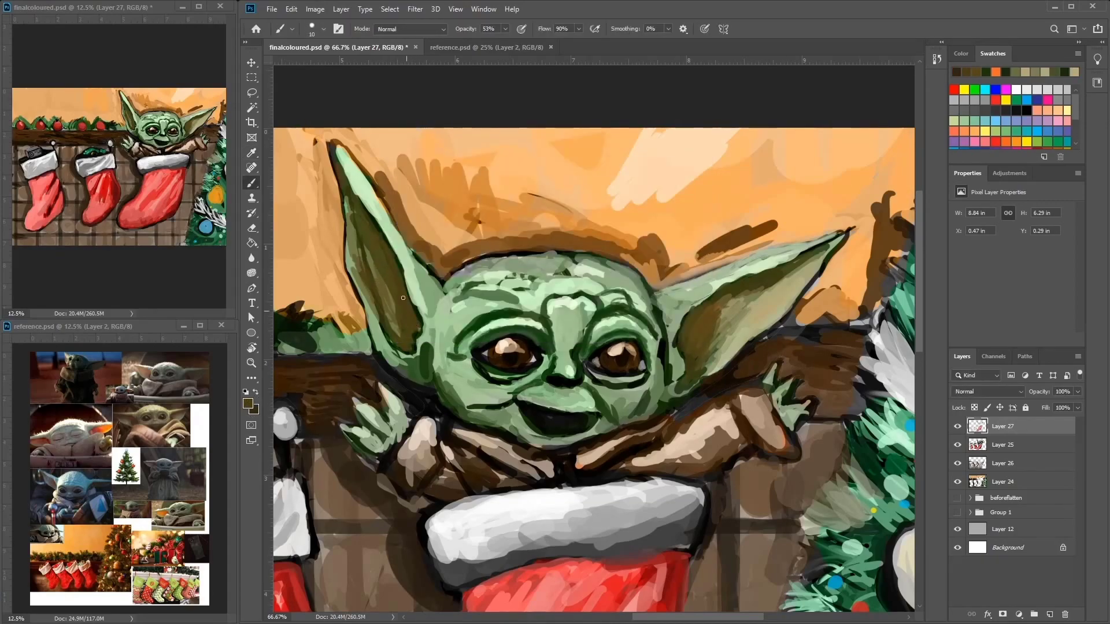
{"action": "key", "text": "shift+c"}
{"action": "key", "text": "Escape"}
{"action": "key", "text": "shift+c"}
{"action": "key", "text": "Escape"}
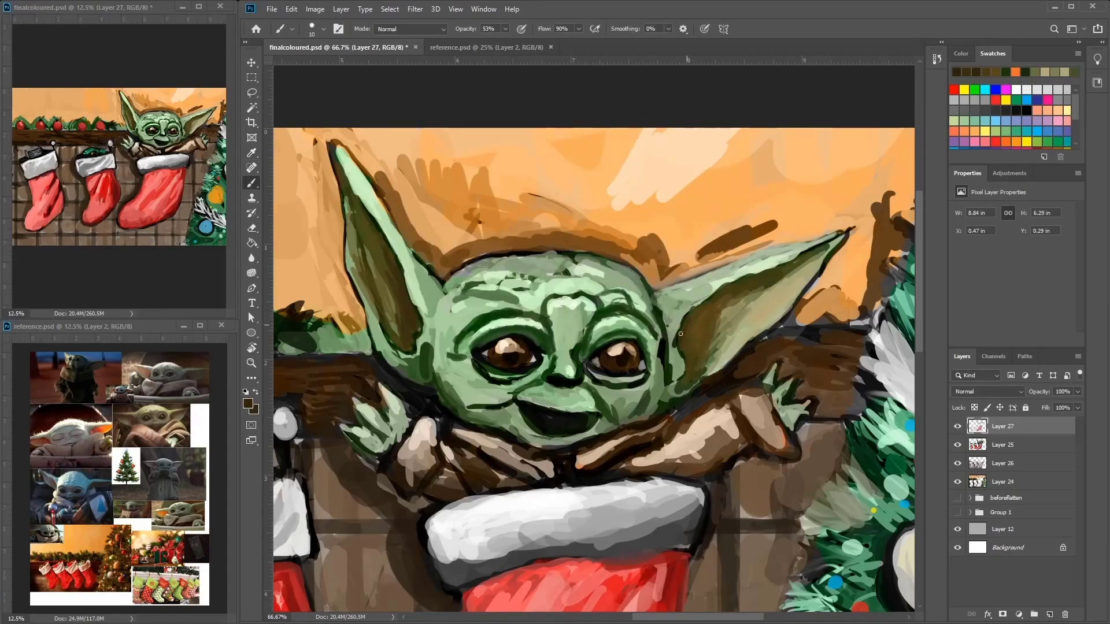
{"action": "left_click_drag", "start_coordinate": [728, 287], "coordinate": [677, 303]}
Step: Refine the right ear's upper rim and the top of the head with sampled light greens
{"action": "left_click", "coordinate": [655, 300], "text": "alt"}
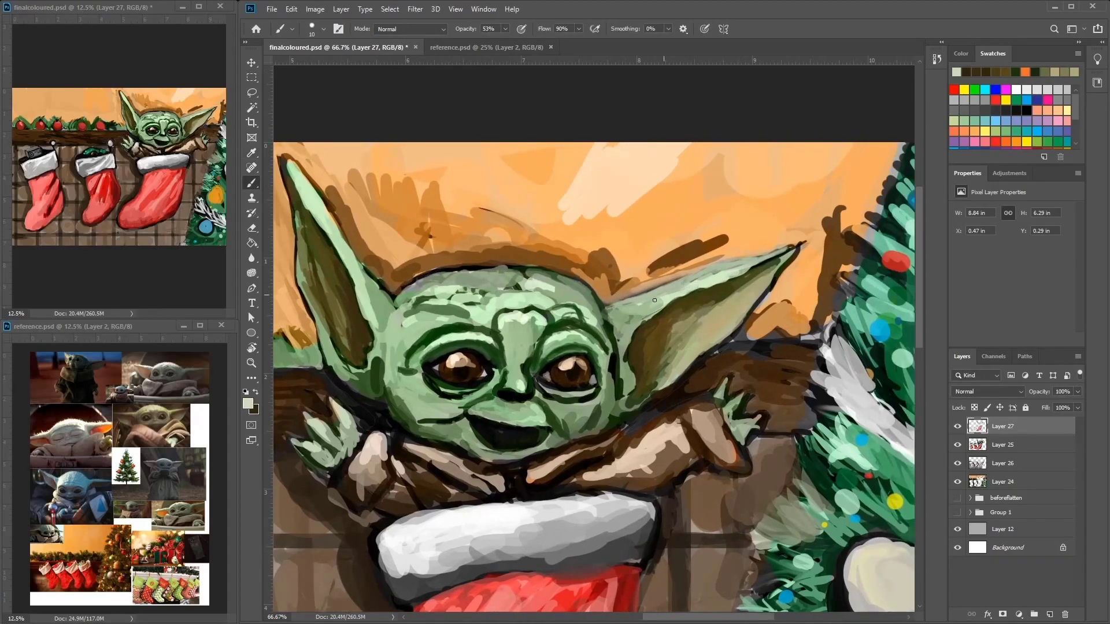
{"action": "left_click", "coordinate": [567, 283], "text": "alt"}
{"action": "left_click", "coordinate": [569, 284], "text": "alt"}
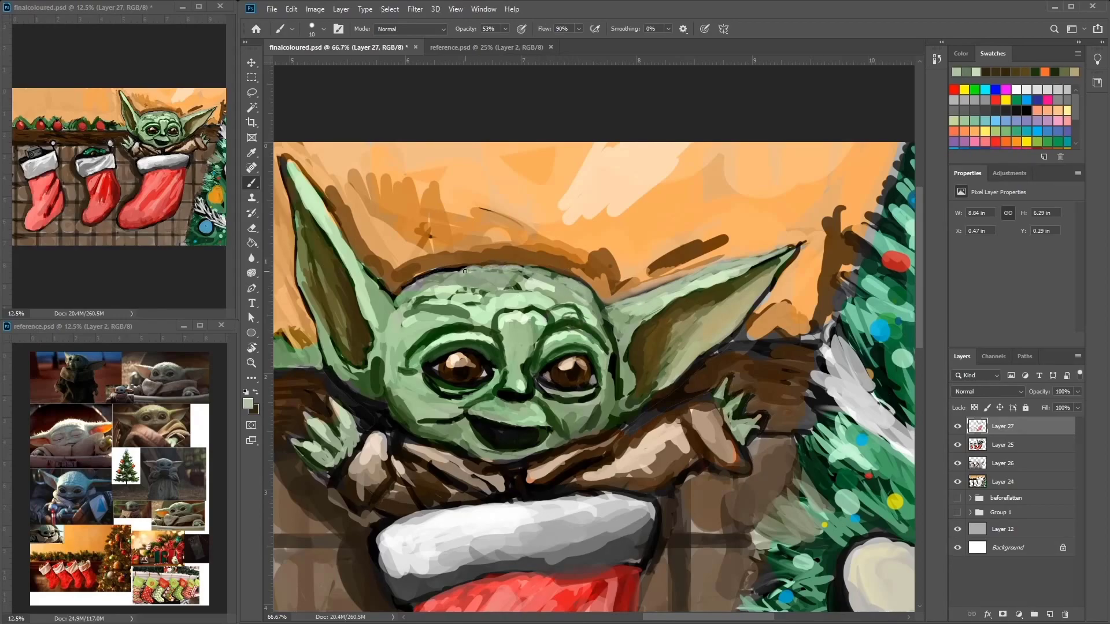
{"action": "left_click", "coordinate": [432, 291], "text": "alt"}
{"action": "left_click", "coordinate": [415, 287], "text": "alt"}
{"action": "left_click", "coordinate": [428, 293], "text": "alt"}
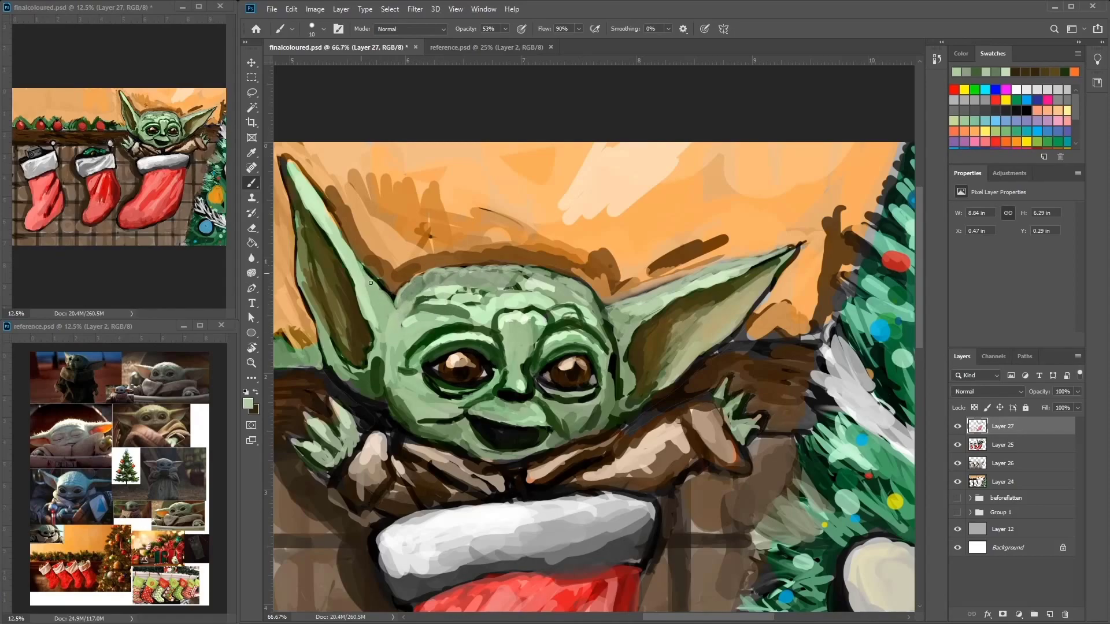
Step: Blend the area where the right ear meets the head and touch up the mouth area with sampled greens
{"action": "left_click", "coordinate": [630, 312], "text": "alt"}
{"action": "left_click", "coordinate": [612, 314], "text": "alt"}
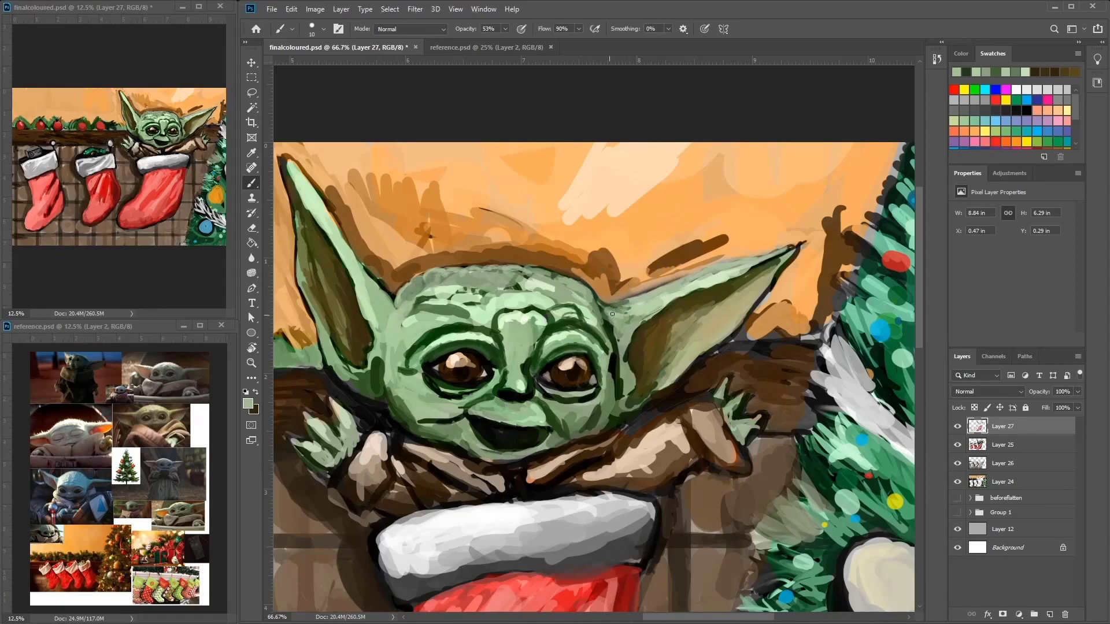
{"action": "left_click_drag", "start_coordinate": [596, 307], "coordinate": [701, 296]}
{"action": "left_click", "coordinate": [700, 295], "text": "alt"}
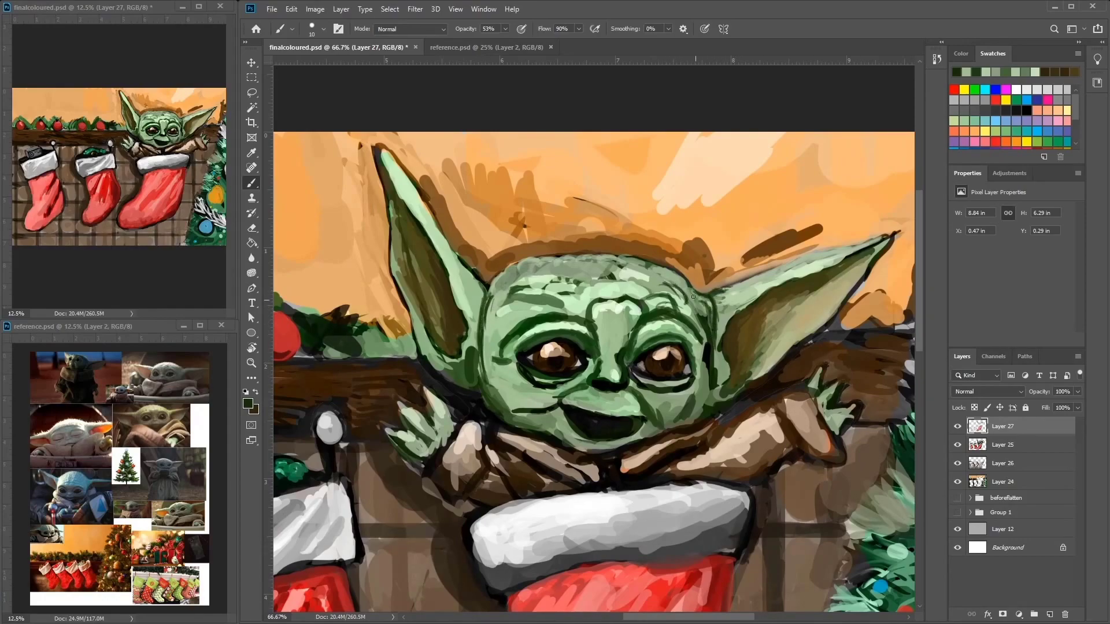
{"action": "left_click", "coordinate": [584, 444], "text": "alt"}
{"action": "left_click", "coordinate": [577, 384], "text": "alt"}
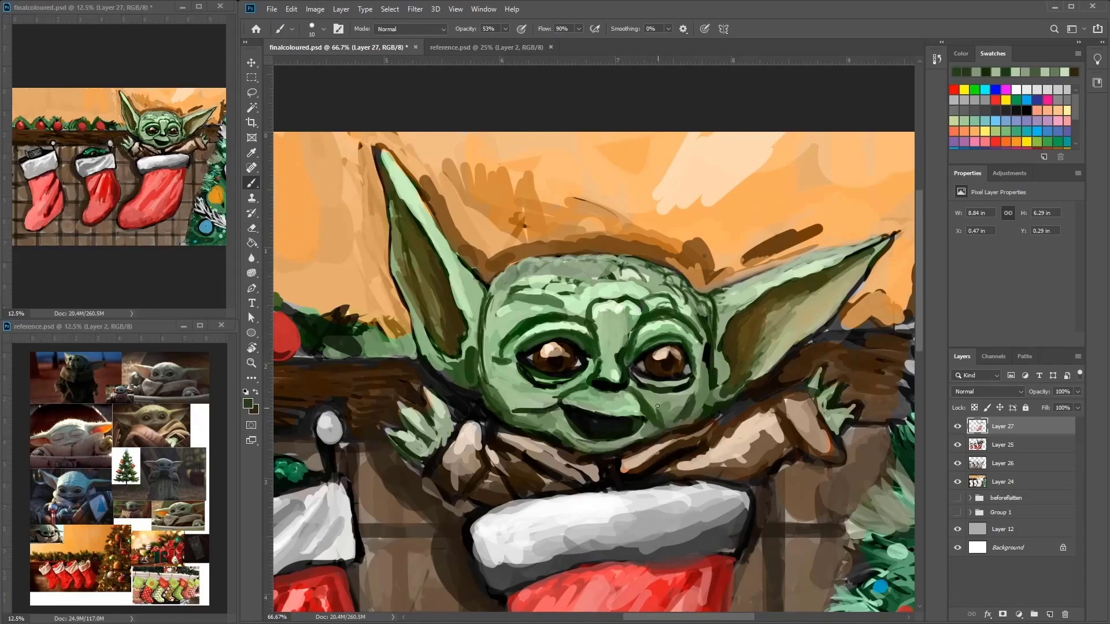
Step: Paint white and light green highlights down the bridge of Baby Yoda's nose
{"action": "left_click", "coordinate": [692, 337], "text": "alt"}
{"action": "left_click", "coordinate": [610, 305], "text": "alt"}
{"action": "mouse_move", "coordinate": [611, 302]}
{"action": "left_mouse_down"}
{"action": "mouse_move", "coordinate": [613, 342]}
{"action": "mouse_move", "coordinate": [617, 334]}
{"action": "left_mouse_up"}
{"action": "left_click", "coordinate": [604, 339], "text": "alt"}
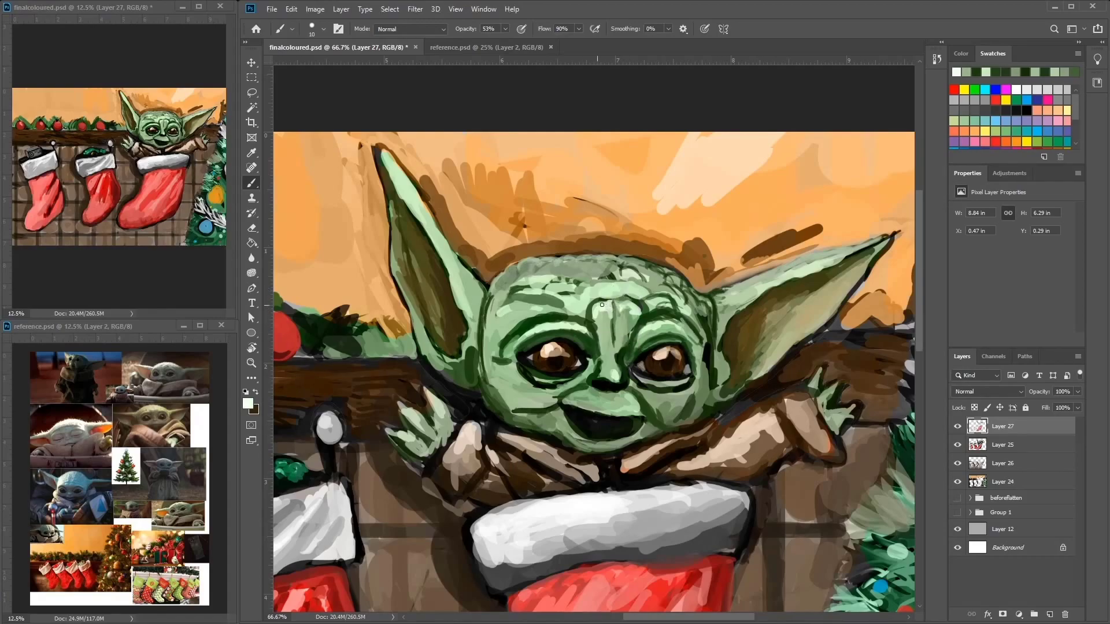
{"action": "left_click", "coordinate": [603, 353], "text": "alt"}
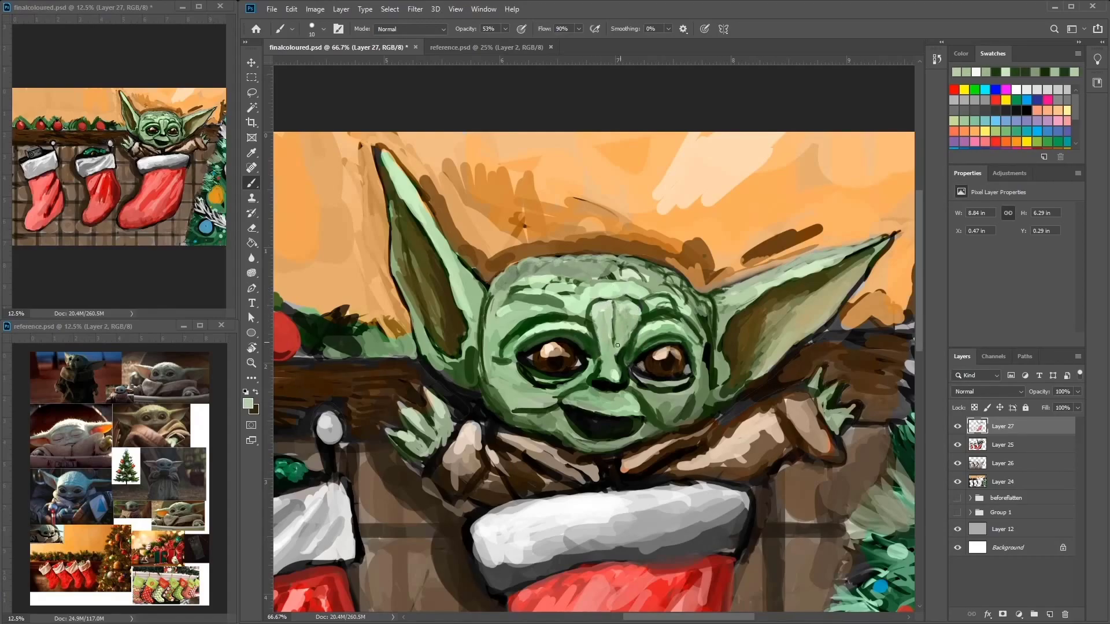
Step: Define the sides of the nose bridge and the brows above both eyes with sampled dark and light greens
{"action": "left_click", "coordinate": [647, 338], "text": "alt"}
{"action": "left_click_drag", "start_coordinate": [597, 337], "coordinate": [591, 311]}
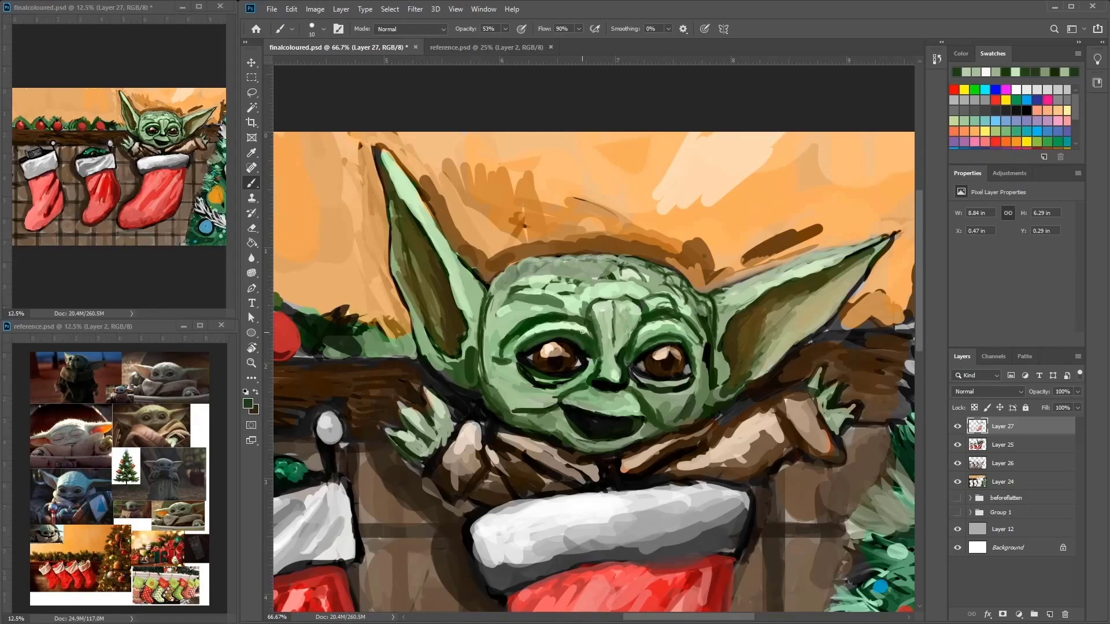
{"action": "left_click", "coordinate": [685, 338], "text": "alt"}
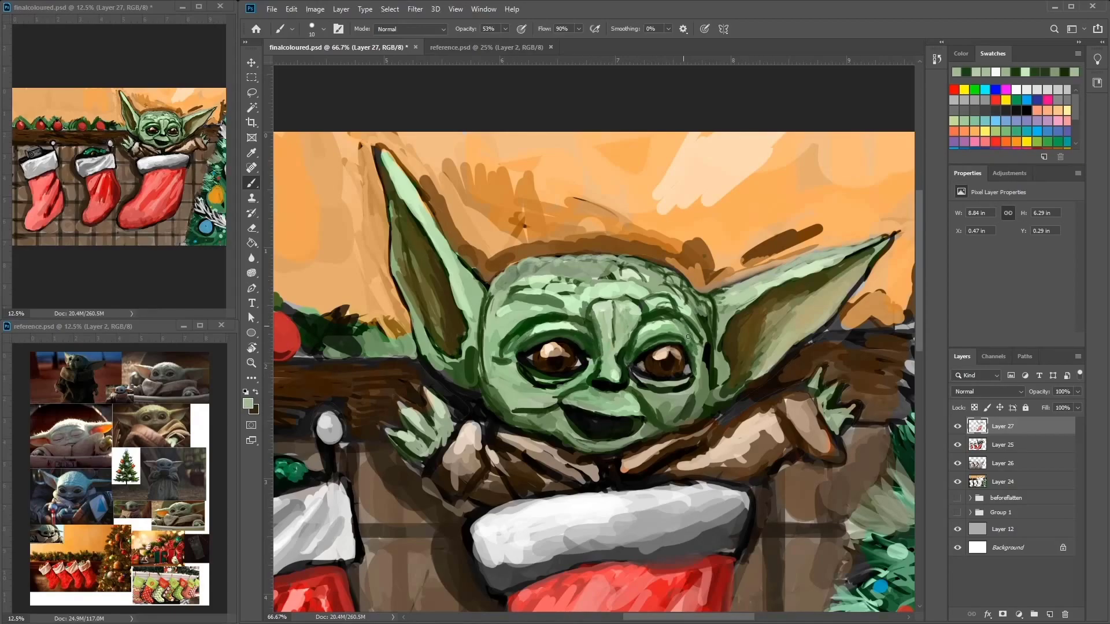
{"action": "left_click_drag", "start_coordinate": [684, 322], "coordinate": [719, 313]}
{"action": "left_click", "coordinate": [718, 314], "text": "alt"}
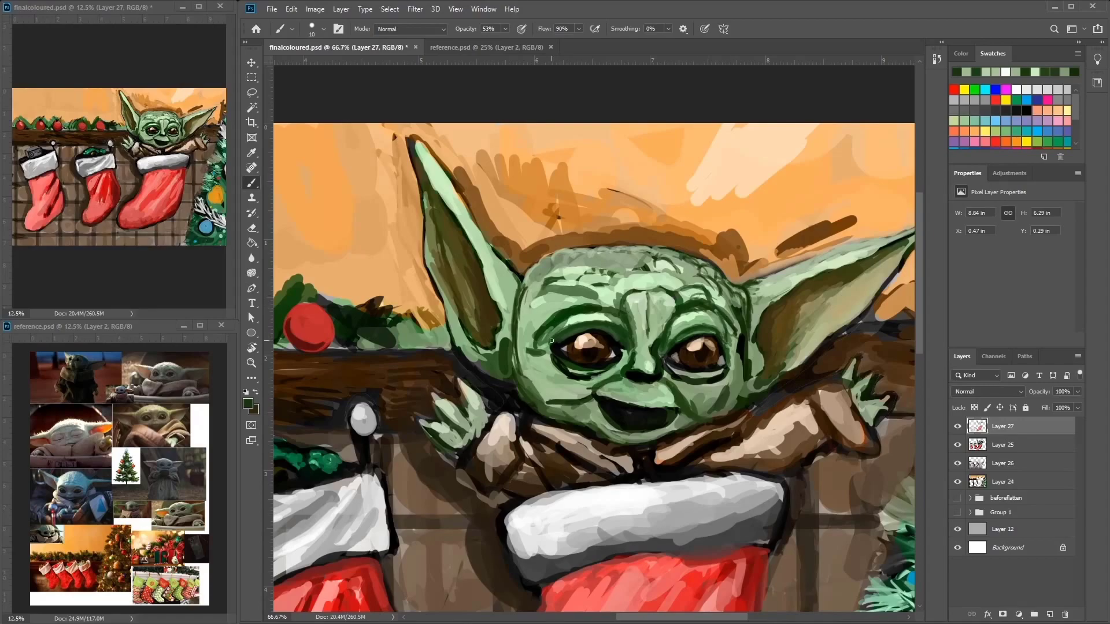
{"action": "left_click_drag", "start_coordinate": [539, 309], "coordinate": [592, 293]}
{"action": "key", "text": "x"}
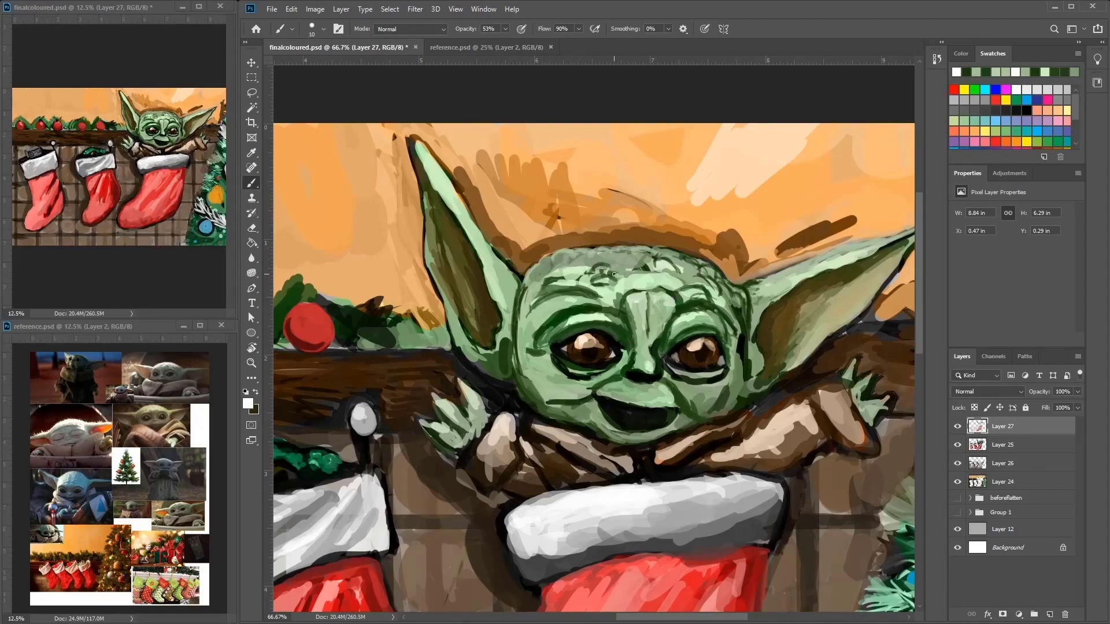
{"action": "key", "text": "x"}
Step: Set the brush size to 17 px and shade the right sleeve and its lower edge with sampled browns
{"action": "right_click", "coordinate": [662, 277]}
{"action": "type", "text": "40"}
{"action": "key", "text": "Return"}
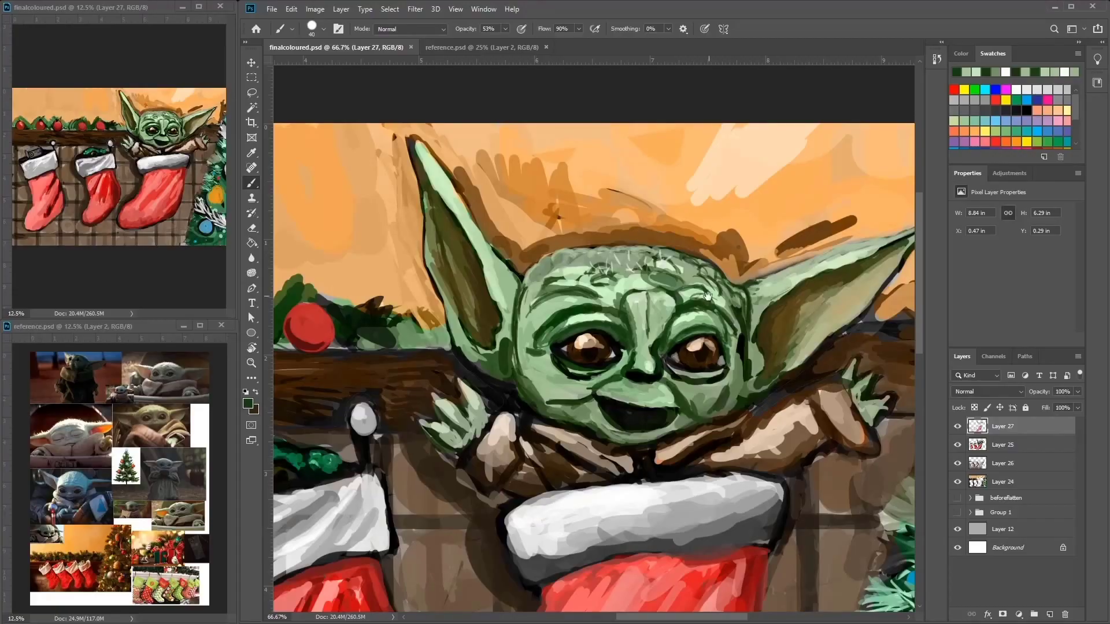
{"action": "right_click", "coordinate": [753, 298]}
{"action": "key", "text": "Return"}
{"action": "left_click", "coordinate": [756, 290], "text": "alt"}
{"action": "mouse_move", "coordinate": [707, 317]}
{"action": "left_mouse_down"}
{"action": "mouse_move", "coordinate": [710, 232]}
{"action": "mouse_move", "coordinate": [722, 219]}
{"action": "left_mouse_up"}
{"action": "mouse_move", "coordinate": [841, 355]}
{"action": "left_mouse_down"}
{"action": "mouse_move", "coordinate": [802, 300]}
{"action": "mouse_move", "coordinate": [792, 327]}
{"action": "mouse_move", "coordinate": [757, 347]}
{"action": "mouse_move", "coordinate": [768, 336]}
{"action": "mouse_move", "coordinate": [790, 344]}
{"action": "mouse_move", "coordinate": [810, 294]}
{"action": "mouse_move", "coordinate": [769, 353]}
{"action": "mouse_move", "coordinate": [783, 341]}
{"action": "left_mouse_up"}
{"action": "left_click", "coordinate": [791, 326], "text": "alt"}
{"action": "left_click", "coordinate": [826, 298], "text": "alt"}
Step: Paint ribbed fabric folds across the right sleeve with sampled light and dark browns
{"action": "mouse_move", "coordinate": [786, 292]}
{"action": "left_mouse_down"}
{"action": "mouse_move", "coordinate": [792, 339]}
{"action": "mouse_move", "coordinate": [774, 324]}
{"action": "mouse_move", "coordinate": [763, 338]}
{"action": "mouse_move", "coordinate": [796, 338]}
{"action": "mouse_move", "coordinate": [809, 300]}
{"action": "mouse_move", "coordinate": [783, 356]}
{"action": "left_mouse_up"}
{"action": "left_click", "coordinate": [791, 339], "text": "alt"}
{"action": "left_click", "coordinate": [792, 306], "text": "alt"}
{"action": "left_click", "coordinate": [812, 312], "text": "alt"}
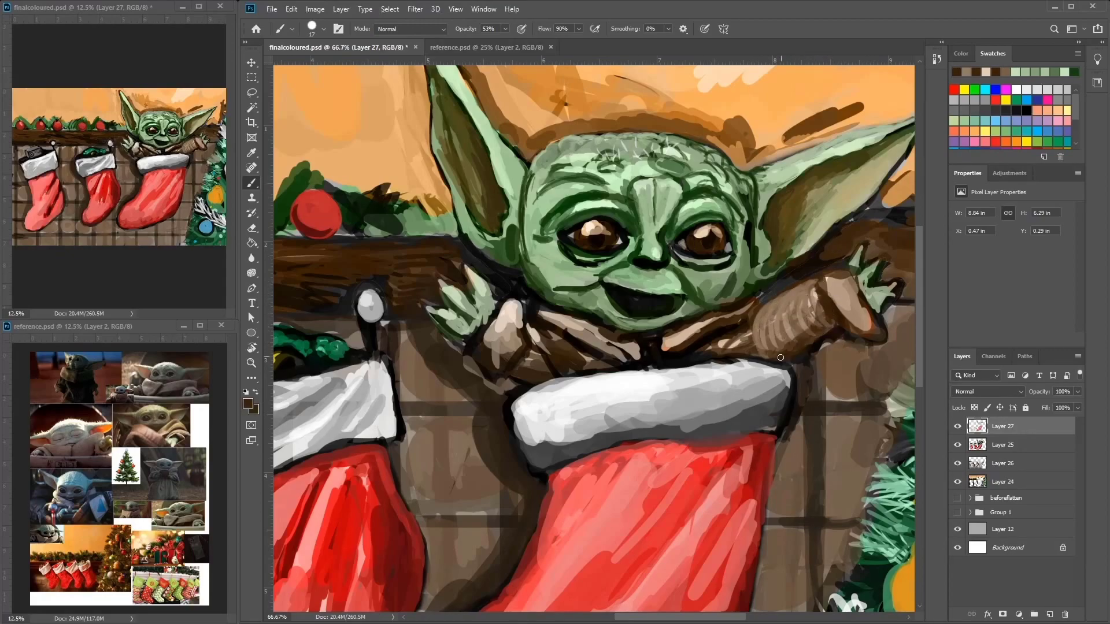
{"action": "left_click_drag", "start_coordinate": [764, 310], "coordinate": [702, 350]}
{"action": "left_click", "coordinate": [745, 335], "text": "alt"}
{"action": "left_click", "coordinate": [957, 426]}
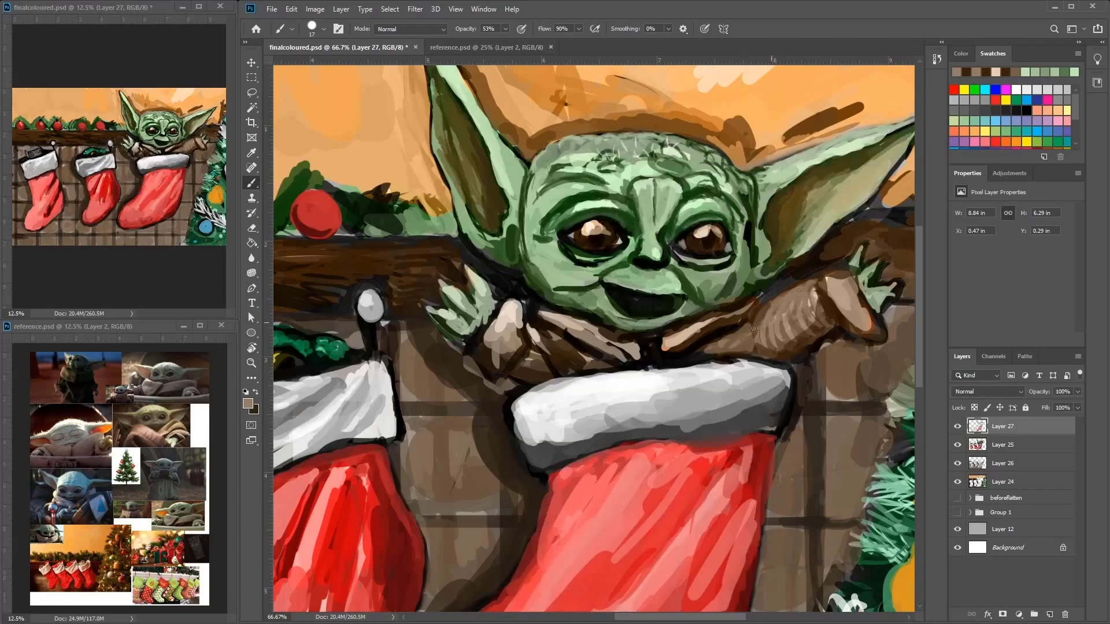
Step: Erase parts of the dark outline around the raised right arm and hand on Layer 25
{"action": "key", "text": "alt+bracketleft"}
{"action": "key", "text": "e"}
{"action": "right_click", "coordinate": [803, 271]}
{"action": "key", "text": "Escape"}
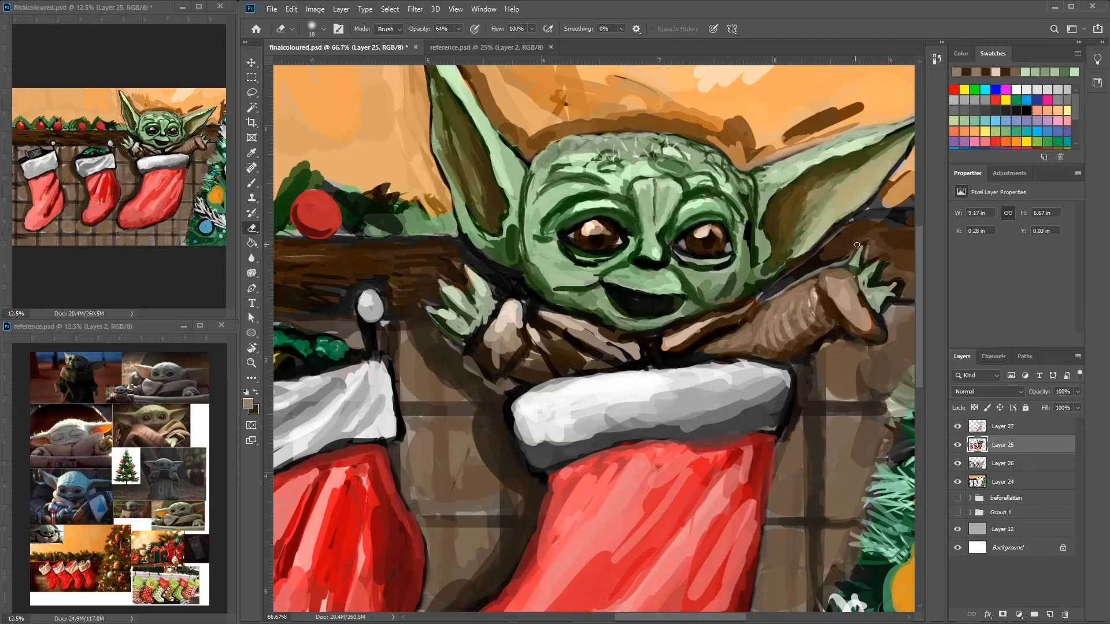
{"action": "scroll", "coordinate": [825, 230], "scroll_direction": "down", "scroll_amount": 1}
{"action": "scroll", "coordinate": [826, 230], "scroll_direction": "right", "scroll_amount": 1}
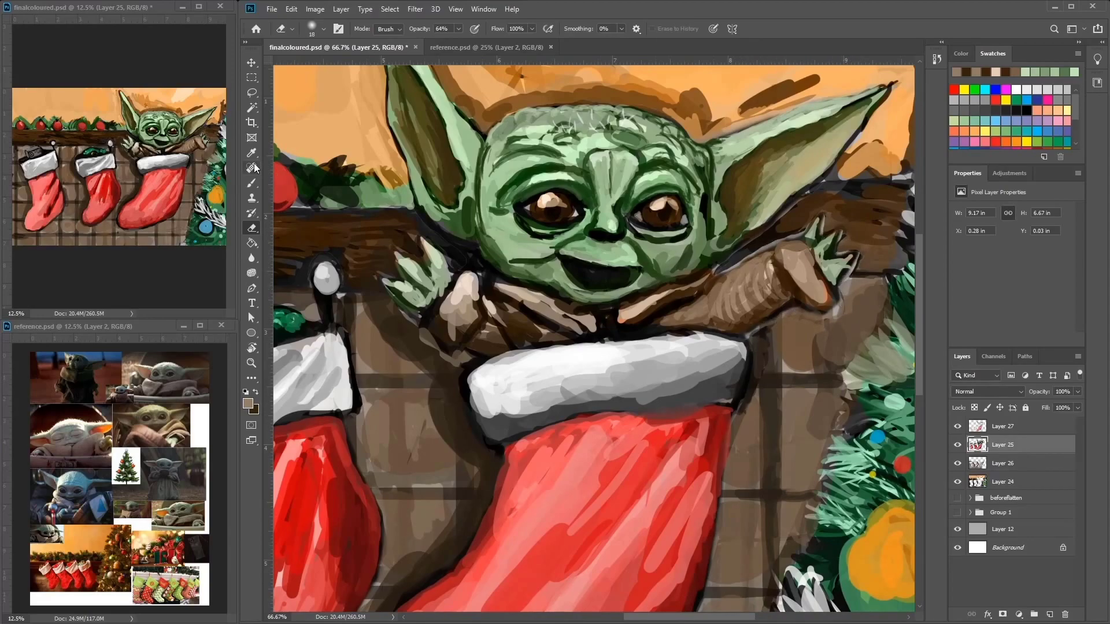
Step: On Layer 26, repaint the mantel and brick wall around the right arm with sampled dark and mid browns
{"action": "key", "text": "b"}
{"action": "key", "text": "alt+bracketleft"}
{"action": "left_click", "coordinate": [755, 243], "text": "alt"}
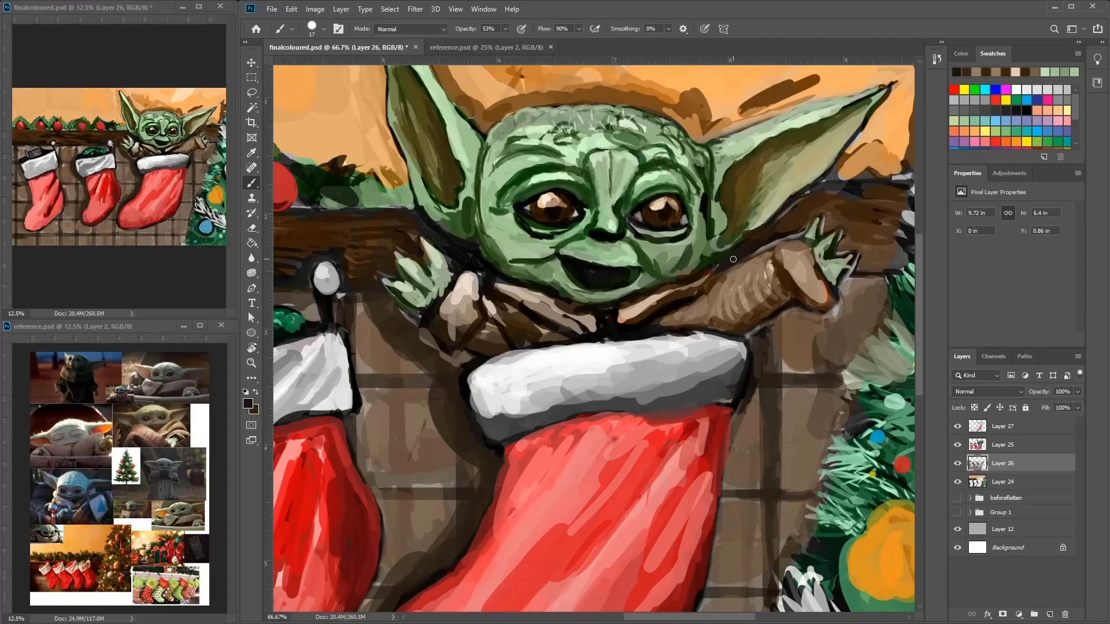
{"action": "left_click", "coordinate": [788, 258]}
{"action": "mouse_move", "coordinate": [807, 237]}
{"action": "left_mouse_down"}
{"action": "mouse_move", "coordinate": [881, 267]}
{"action": "mouse_move", "coordinate": [866, 264]}
{"action": "mouse_move", "coordinate": [890, 234]}
{"action": "left_mouse_up"}
{"action": "left_click_drag", "start_coordinate": [856, 289], "coordinate": [809, 315]}
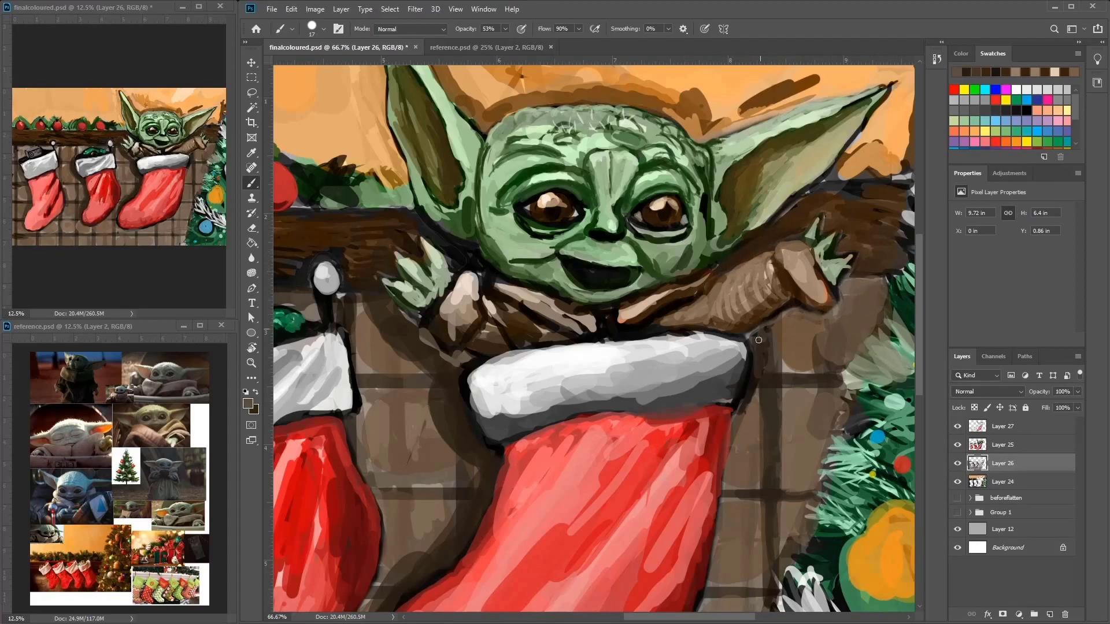
{"action": "left_click", "coordinate": [754, 346], "text": "alt"}
{"action": "left_click_drag", "start_coordinate": [746, 405], "coordinate": [734, 358]}
Step: On Layer 27, touch up the stocking cuff's right edge and paint the robe's collar with sampled brown
{"action": "key", "text": "alt+period"}
{"action": "left_click", "coordinate": [731, 393], "text": "alt"}
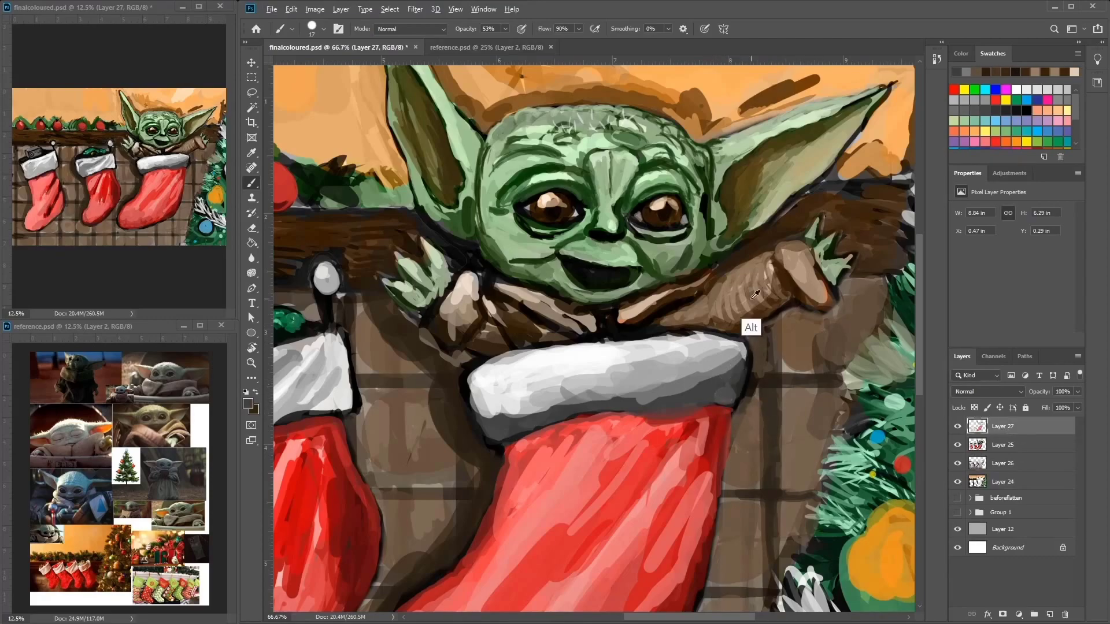
{"action": "left_click", "coordinate": [755, 295], "text": "alt"}
{"action": "mouse_move", "coordinate": [708, 272]}
{"action": "left_mouse_down"}
{"action": "mouse_move", "coordinate": [618, 324]}
{"action": "mouse_move", "coordinate": [552, 323]}
{"action": "left_mouse_up"}
{"action": "mouse_move", "coordinate": [584, 278]}
{"action": "left_mouse_down"}
{"action": "mouse_move", "coordinate": [494, 318]}
{"action": "mouse_move", "coordinate": [587, 336]}
{"action": "left_mouse_up"}
{"action": "left_click_drag", "start_coordinate": [638, 344], "coordinate": [662, 327]}
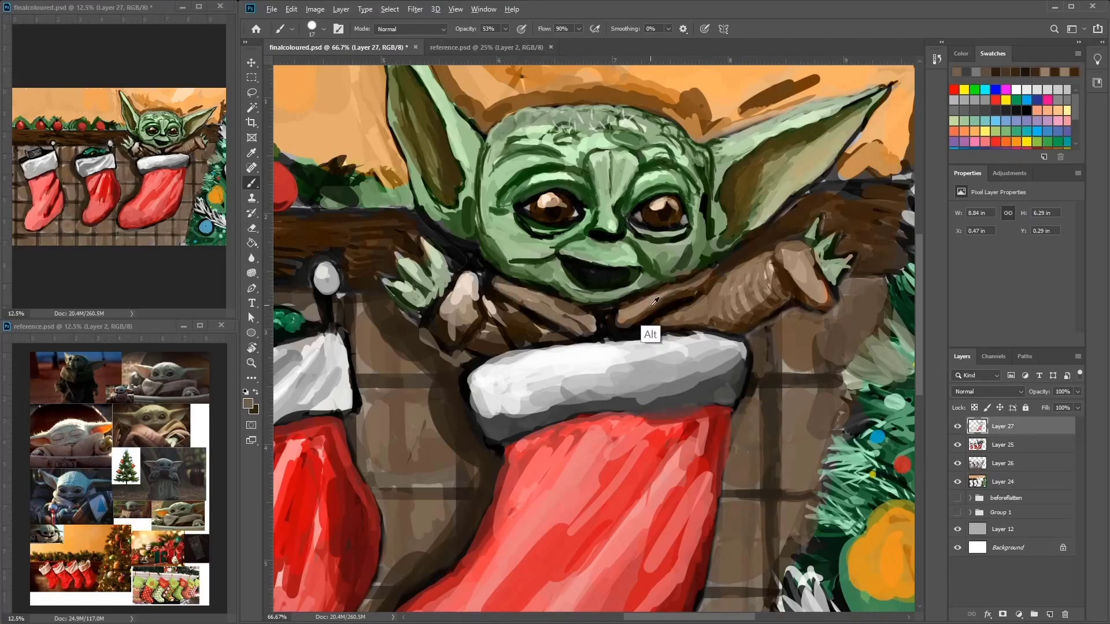
Step: Repaint the left sleeve and its cuff with sampled browns and beige
{"action": "left_click", "coordinate": [511, 315], "text": "alt"}
{"action": "mouse_move", "coordinate": [511, 315]}
{"action": "left_mouse_down"}
{"action": "mouse_move", "coordinate": [558, 316]}
{"action": "mouse_move", "coordinate": [552, 344]}
{"action": "mouse_move", "coordinate": [471, 347]}
{"action": "mouse_move", "coordinate": [428, 328]}
{"action": "mouse_move", "coordinate": [434, 347]}
{"action": "mouse_move", "coordinate": [451, 304]}
{"action": "mouse_move", "coordinate": [385, 283]}
{"action": "mouse_move", "coordinate": [404, 292]}
{"action": "mouse_move", "coordinate": [427, 248]}
{"action": "mouse_move", "coordinate": [447, 269]}
{"action": "mouse_move", "coordinate": [442, 287]}
{"action": "left_mouse_up"}
{"action": "left_click", "coordinate": [439, 315], "text": "alt"}
{"action": "left_click", "coordinate": [456, 323], "text": "alt"}
{"action": "left_click", "coordinate": [468, 309], "text": "alt"}
Step: Smooth Baby Yoda's left hand and fingers with sampled light and mid greens
{"action": "left_click", "coordinate": [393, 284], "text": "alt"}
{"action": "left_click", "coordinate": [447, 269], "text": "alt"}
{"action": "mouse_move", "coordinate": [428, 240]}
{"action": "left_mouse_down"}
{"action": "mouse_move", "coordinate": [445, 289]}
{"action": "mouse_move", "coordinate": [428, 301]}
{"action": "left_mouse_up"}
{"action": "left_click", "coordinate": [436, 255], "text": "alt"}
{"action": "mouse_move", "coordinate": [437, 254]}
{"action": "left_mouse_down"}
{"action": "mouse_move", "coordinate": [455, 273]}
{"action": "mouse_move", "coordinate": [431, 299]}
{"action": "mouse_move", "coordinate": [397, 286]}
{"action": "mouse_move", "coordinate": [384, 270]}
{"action": "mouse_move", "coordinate": [454, 275]}
{"action": "mouse_move", "coordinate": [422, 312]}
{"action": "mouse_move", "coordinate": [424, 242]}
{"action": "mouse_move", "coordinate": [446, 261]}
{"action": "mouse_move", "coordinate": [405, 277]}
{"action": "left_mouse_up"}
{"action": "left_click", "coordinate": [448, 269], "text": "alt"}
{"action": "left_click", "coordinate": [422, 278], "text": "alt"}
{"action": "left_click", "coordinate": [416, 272], "text": "alt"}
Step: Refine both sleeve cuffs and the right collar fold with sampled beige and dark brown
{"action": "left_click", "coordinate": [463, 323], "text": "alt"}
{"action": "left_click", "coordinate": [451, 372], "text": "alt"}
{"action": "mouse_move", "coordinate": [462, 341]}
{"action": "left_mouse_down"}
{"action": "mouse_move", "coordinate": [481, 265]}
{"action": "mouse_move", "coordinate": [459, 335]}
{"action": "left_mouse_up"}
{"action": "left_click", "coordinate": [471, 283], "text": "alt"}
{"action": "left_click_drag", "start_coordinate": [809, 243], "coordinate": [781, 289]}
{"action": "mouse_move", "coordinate": [711, 289]}
{"action": "left_mouse_down"}
{"action": "mouse_move", "coordinate": [684, 281]}
{"action": "mouse_move", "coordinate": [693, 294]}
{"action": "mouse_move", "coordinate": [570, 298]}
{"action": "mouse_move", "coordinate": [529, 283]}
{"action": "mouse_move", "coordinate": [491, 249]}
{"action": "mouse_move", "coordinate": [668, 315]}
{"action": "mouse_move", "coordinate": [647, 329]}
{"action": "left_mouse_up"}
Step: Blend the robe's chest folds and the left sleeve with sampled browns
{"action": "left_click", "coordinate": [681, 297], "text": "alt"}
{"action": "left_click", "coordinate": [570, 298], "text": "alt"}
{"action": "left_click", "coordinate": [523, 278], "text": "alt"}
{"action": "left_click", "coordinate": [699, 295], "text": "alt"}
{"action": "left_click", "coordinate": [538, 321], "text": "alt"}
{"action": "mouse_move", "coordinate": [537, 309]}
{"action": "left_mouse_down"}
{"action": "mouse_move", "coordinate": [490, 350]}
{"action": "mouse_move", "coordinate": [502, 345]}
{"action": "mouse_move", "coordinate": [452, 336]}
{"action": "left_mouse_up"}
Step: Darken the edges of the right sleeve and cuff and touch up the right hand with sampled green
{"action": "left_click_drag", "start_coordinate": [812, 280], "coordinate": [801, 311]}
{"action": "mouse_move", "coordinate": [789, 292]}
{"action": "left_mouse_down"}
{"action": "mouse_move", "coordinate": [725, 323]}
{"action": "mouse_move", "coordinate": [670, 330]}
{"action": "left_mouse_up"}
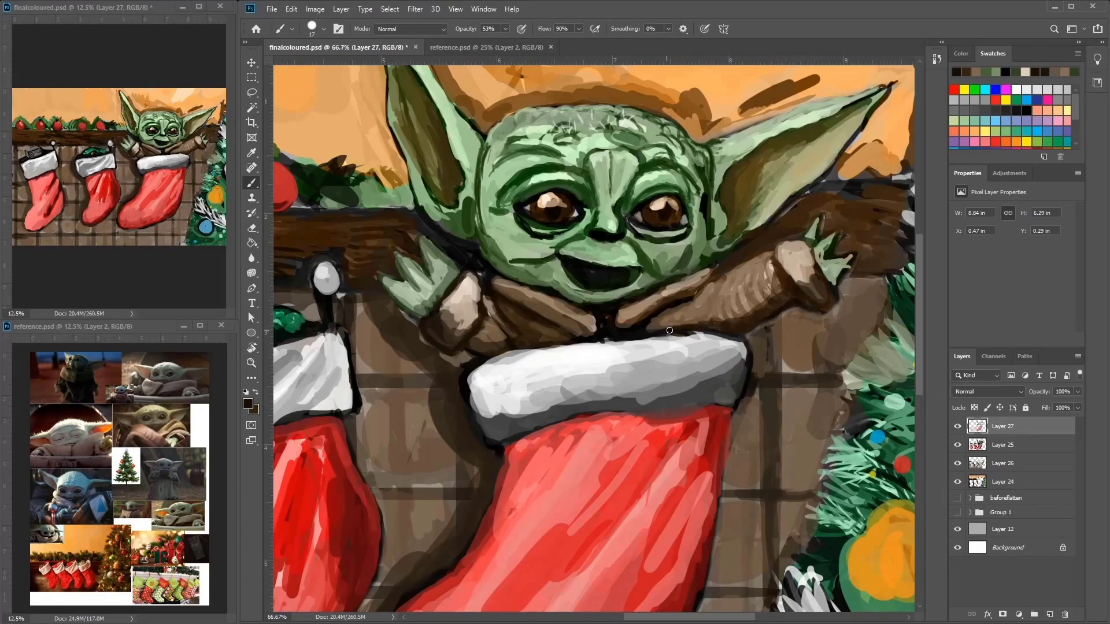
{"action": "left_click_drag", "start_coordinate": [714, 280], "coordinate": [805, 241]}
{"action": "mouse_move", "coordinate": [809, 242]}
{"action": "left_mouse_down"}
{"action": "mouse_move", "coordinate": [797, 253]}
{"action": "mouse_move", "coordinate": [816, 250]}
{"action": "mouse_move", "coordinate": [842, 295]}
{"action": "mouse_move", "coordinate": [841, 269]}
{"action": "left_mouse_up"}
{"action": "left_click", "coordinate": [842, 295], "text": "alt"}
Step: Add a new layer on top and blend Baby Yoda's stocking and the middle stocking with sampled reds and pink
{"action": "scroll", "coordinate": [805, 237], "scroll_direction": "down", "scroll_amount": 1}
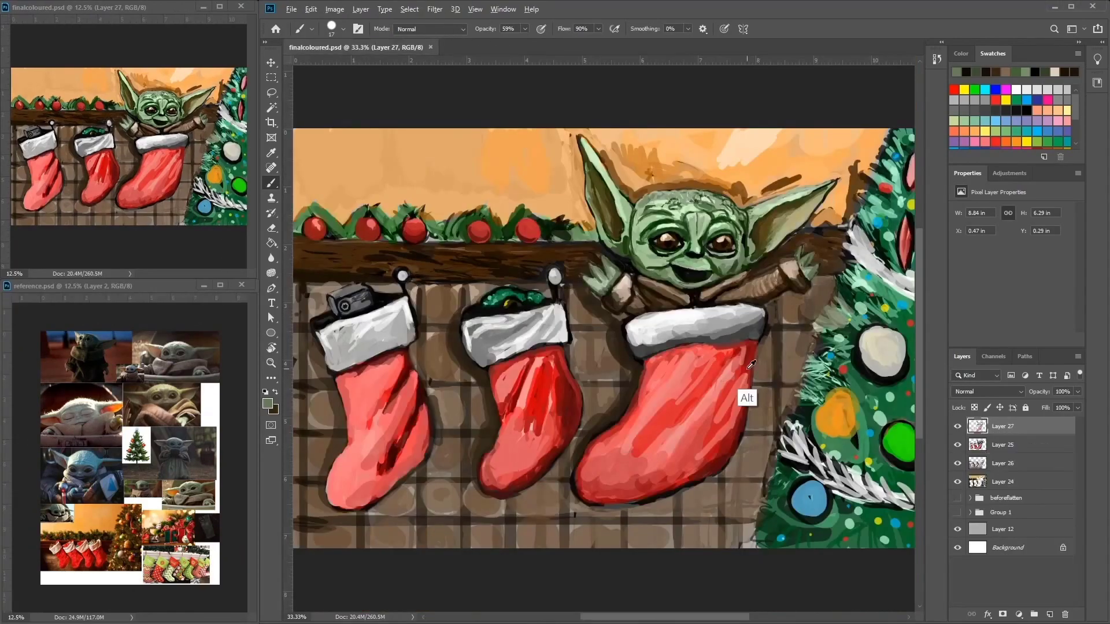
{"action": "left_click", "coordinate": [957, 426]}
{"action": "left_click", "coordinate": [957, 428]}
{"action": "key", "text": "ctrl+shift+alt+n"}
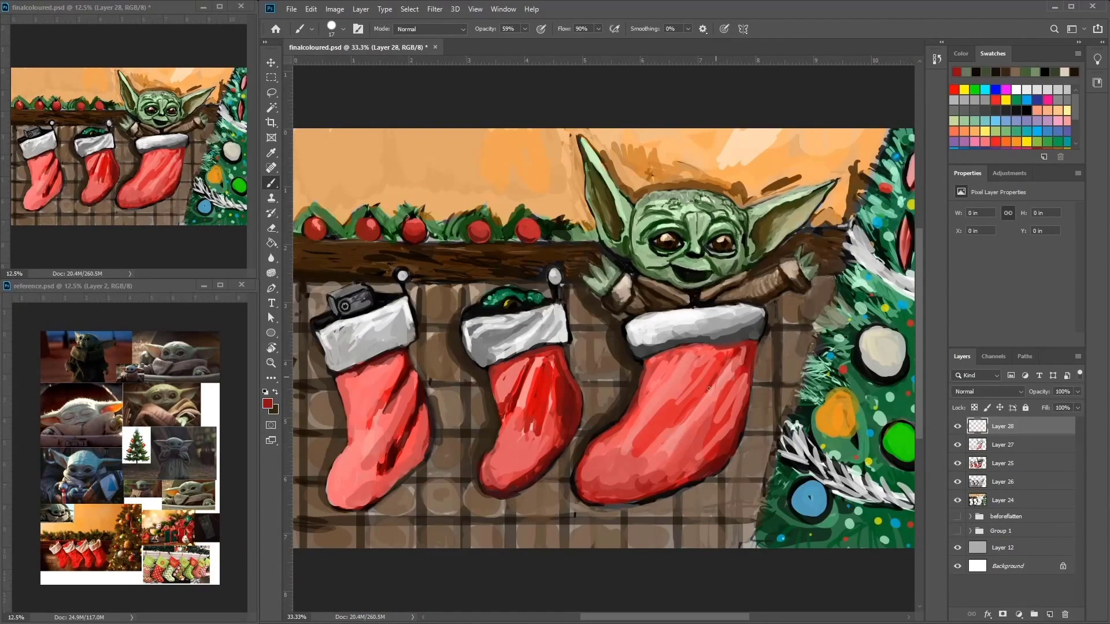
{"action": "left_click", "coordinate": [710, 398], "text": "alt"}
{"action": "left_click", "coordinate": [683, 428], "text": "alt"}
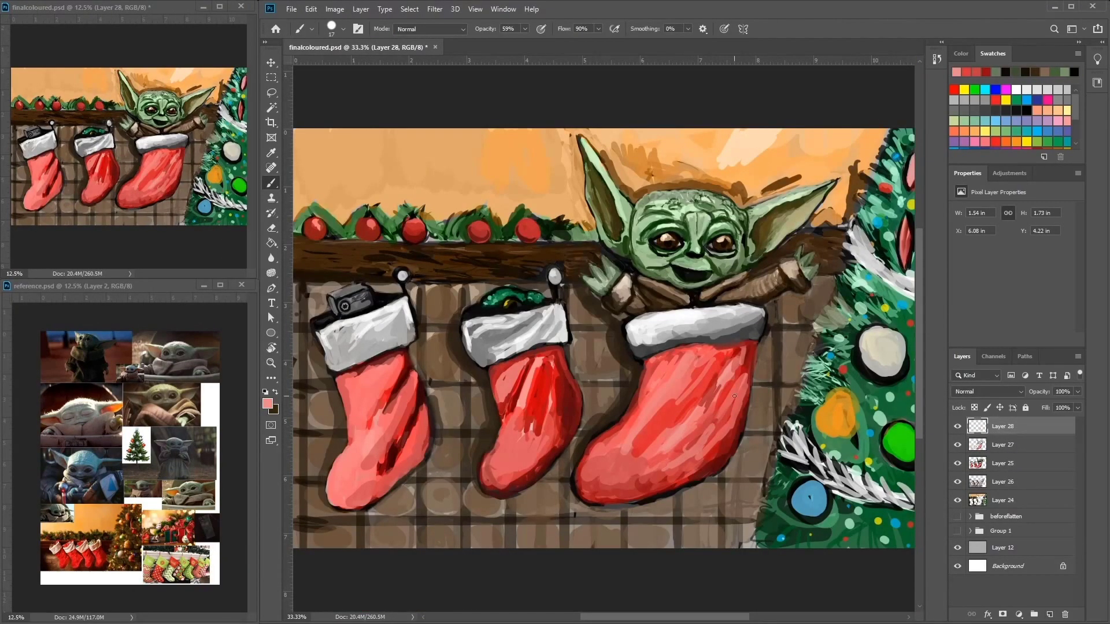
{"action": "left_click", "coordinate": [562, 395], "text": "alt"}
Step: Smooth the cuff of Baby Yoda's stocking with sampled white and grey strokes
{"action": "left_click", "coordinate": [736, 338], "text": "alt"}
{"action": "mouse_move", "coordinate": [730, 337]}
{"action": "left_mouse_down"}
{"action": "mouse_move", "coordinate": [675, 342]}
{"action": "mouse_move", "coordinate": [696, 343]}
{"action": "left_mouse_up"}
{"action": "left_click", "coordinate": [694, 333], "text": "alt"}
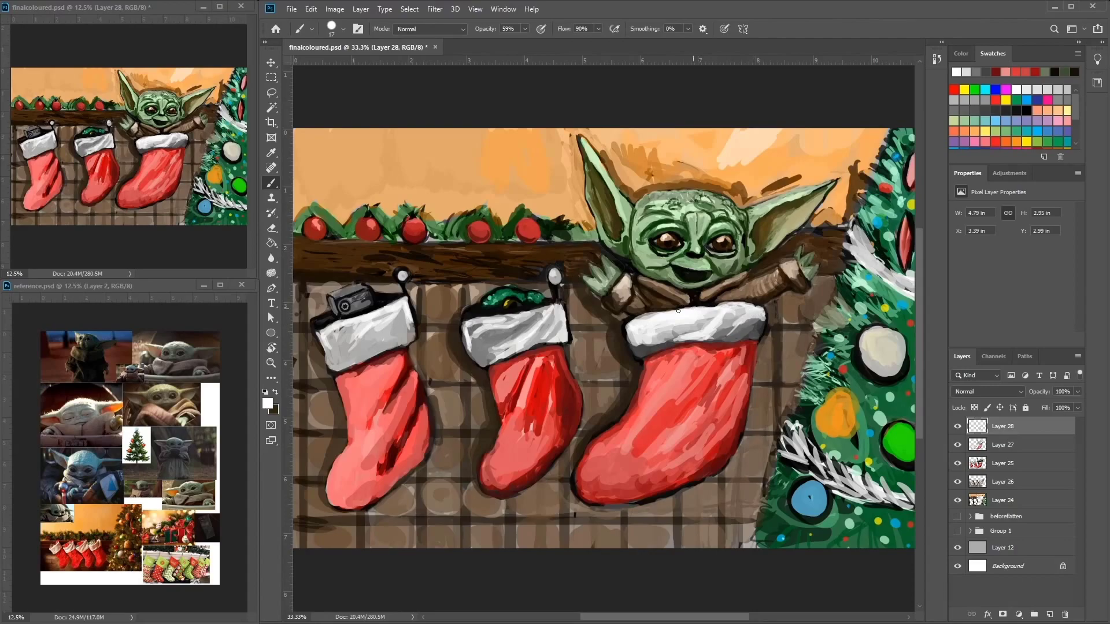
{"action": "left_click", "coordinate": [678, 315], "text": "alt"}
{"action": "mouse_move", "coordinate": [674, 317]}
{"action": "left_mouse_down"}
{"action": "mouse_move", "coordinate": [630, 332]}
{"action": "mouse_move", "coordinate": [626, 321]}
{"action": "mouse_move", "coordinate": [642, 346]}
{"action": "left_mouse_up"}
Step: Touch up the left side of Baby Yoda's face with sampled light green and the cuff's right end with light grey
{"action": "left_click", "coordinate": [670, 277], "text": "alt"}
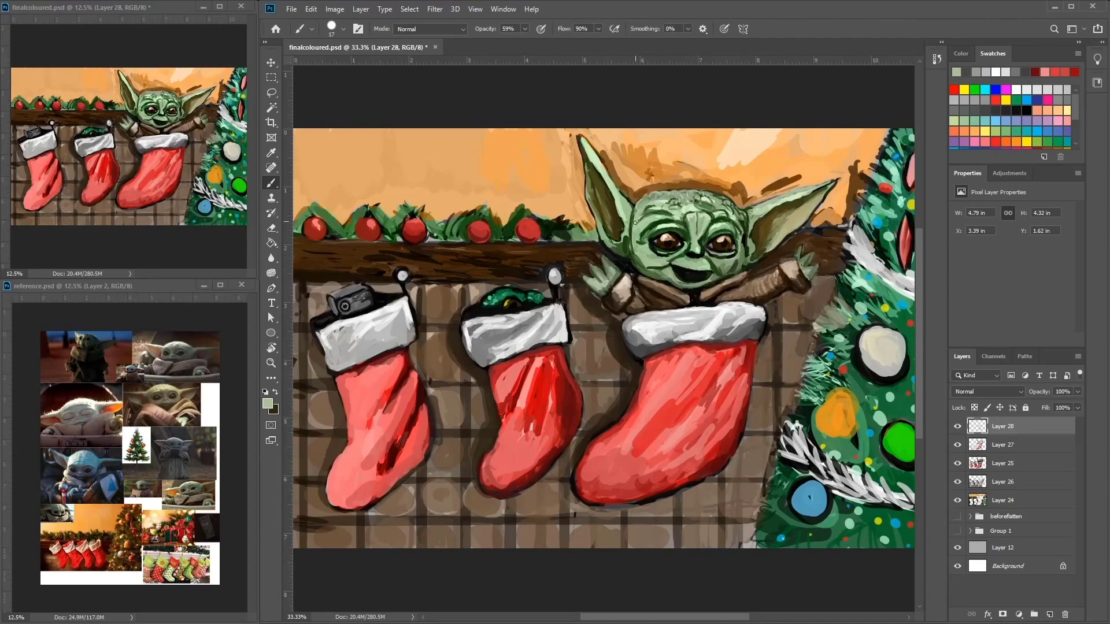
{"action": "left_click_drag", "start_coordinate": [636, 216], "coordinate": [634, 234]}
{"action": "left_click_drag", "start_coordinate": [635, 234], "coordinate": [707, 140]}
{"action": "left_click", "coordinate": [812, 231], "text": "alt"}
{"action": "mouse_move", "coordinate": [820, 228]}
{"action": "left_mouse_down"}
{"action": "mouse_move", "coordinate": [833, 235]}
{"action": "mouse_move", "coordinate": [796, 244]}
{"action": "left_mouse_up"}
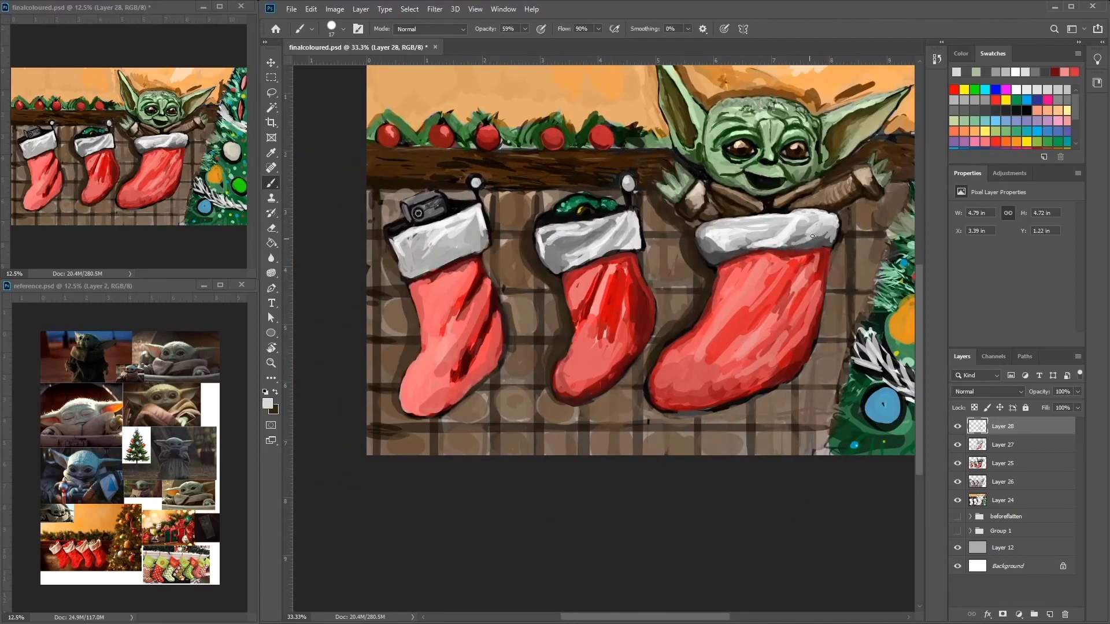
Step: Refine Baby Yoda's robe, right sleeve and right hand with sampled browns and greens
{"action": "left_click", "coordinate": [792, 196], "text": "alt"}
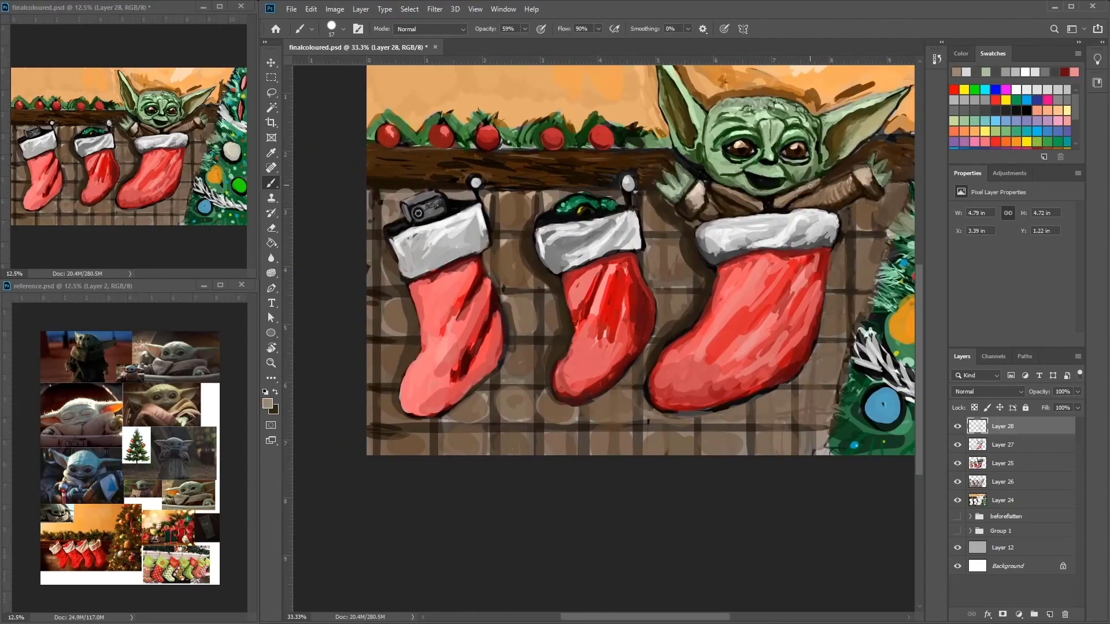
{"action": "left_click", "coordinate": [723, 202], "text": "alt"}
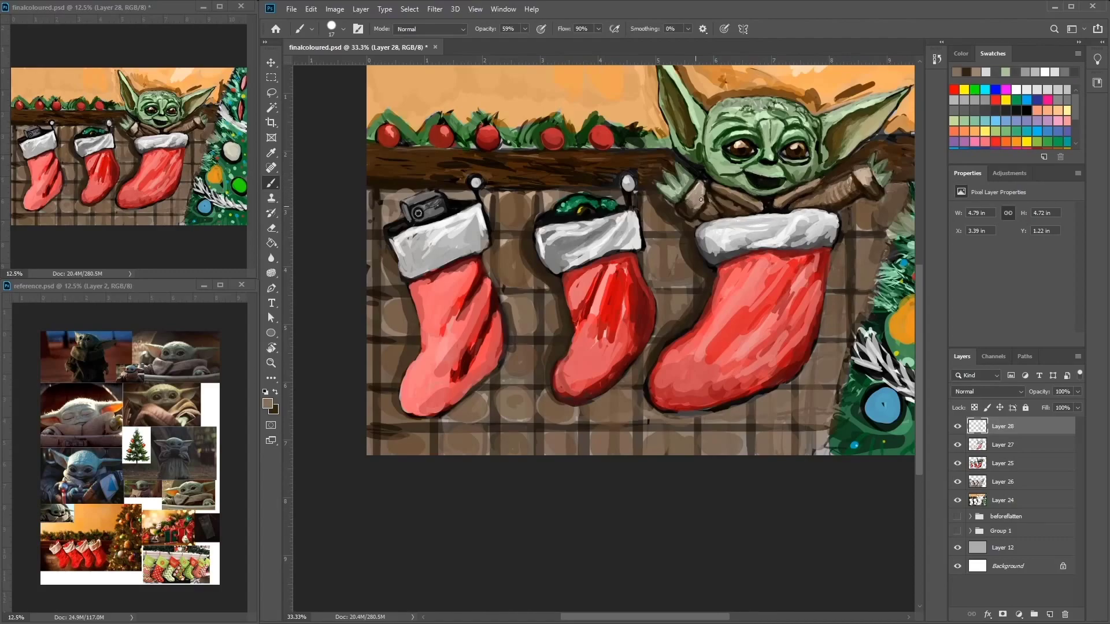
{"action": "left_click", "coordinate": [817, 155], "text": "alt"}
{"action": "left_click", "coordinate": [874, 139], "text": "alt"}
{"action": "left_click_drag", "start_coordinate": [875, 156], "coordinate": [874, 170]}
Step: On Layer 26, cover the dark strokes on the wall around Baby Yoda's head with sampled orange and a 161 px brush
{"action": "left_click", "coordinate": [517, 115], "text": "alt"}
{"action": "left_click", "coordinate": [977, 481]}
{"action": "left_click", "coordinate": [957, 482]}
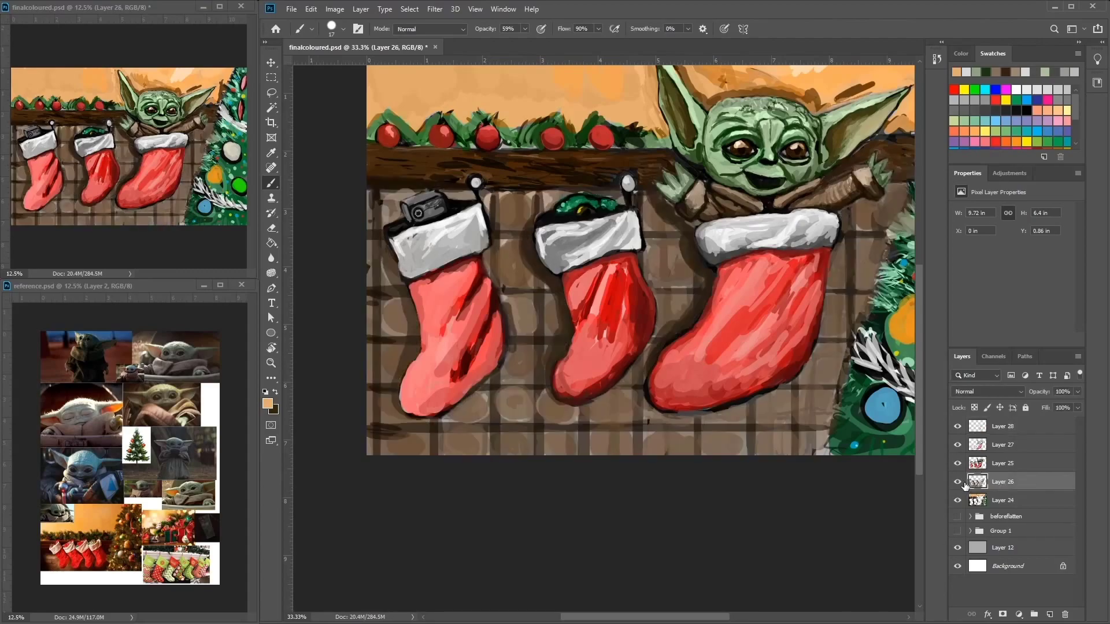
{"action": "left_click", "coordinate": [958, 481]}
{"action": "left_click_drag", "start_coordinate": [570, 165], "coordinate": [582, 234]}
{"action": "key", "text": "bracketright"}
{"action": "key", "text": "bracketright"}
{"action": "key", "text": "bracketright"}
{"action": "key", "text": "bracketright"}
{"action": "key", "text": "bracketright"}
{"action": "key", "text": "bracketright"}
{"action": "key", "text": "bracketright"}
{"action": "key", "text": "bracketright"}
{"action": "mouse_move", "coordinate": [565, 173]}
{"action": "left_mouse_down"}
{"action": "mouse_move", "coordinate": [435, 197]}
{"action": "mouse_move", "coordinate": [612, 172]}
{"action": "mouse_move", "coordinate": [673, 188]}
{"action": "mouse_move", "coordinate": [726, 151]}
{"action": "left_mouse_up"}
{"action": "left_click_drag", "start_coordinate": [827, 191], "coordinate": [653, 149]}
{"action": "mouse_move", "coordinate": [783, 67]}
{"action": "left_mouse_down"}
{"action": "mouse_move", "coordinate": [770, 128]}
{"action": "mouse_move", "coordinate": [790, 96]}
{"action": "mouse_move", "coordinate": [755, 169]}
{"action": "mouse_move", "coordinate": [684, 152]}
{"action": "left_mouse_up"}
Step: Erase stray strokes around Baby Yoda's left hand and the stockings on Layer 25
{"action": "key", "text": "alt+bracketright"}
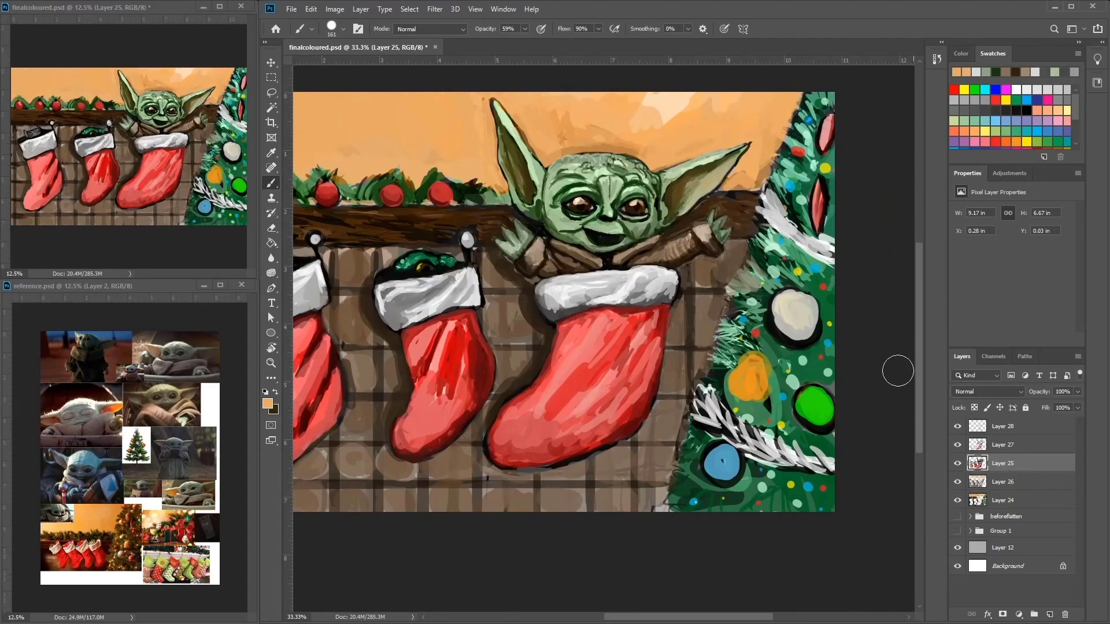
{"action": "key", "text": "e"}
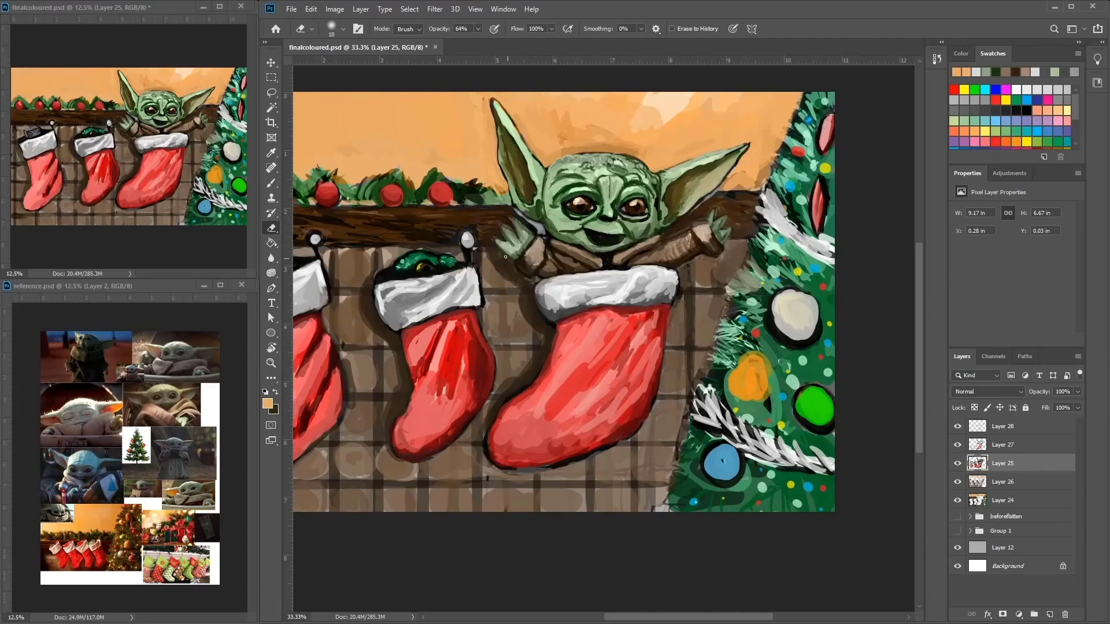
{"action": "mouse_move", "coordinate": [514, 275]}
{"action": "left_mouse_down"}
{"action": "mouse_move", "coordinate": [546, 291]}
{"action": "mouse_move", "coordinate": [555, 249]}
{"action": "mouse_move", "coordinate": [642, 97]}
{"action": "left_mouse_up"}
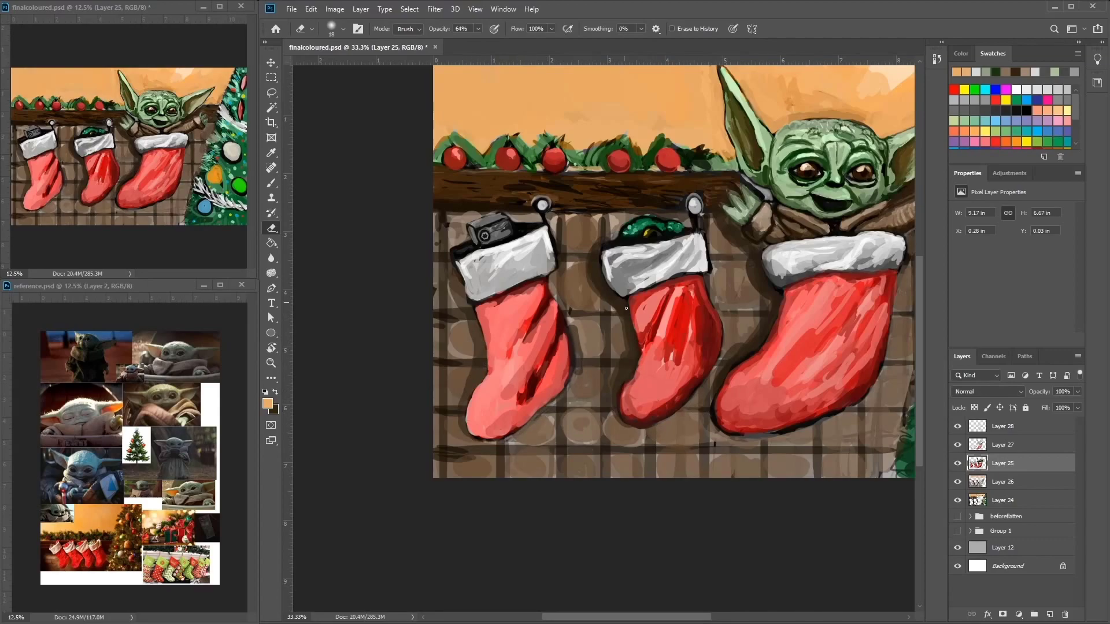
{"action": "left_click_drag", "start_coordinate": [769, 320], "coordinate": [740, 292]}
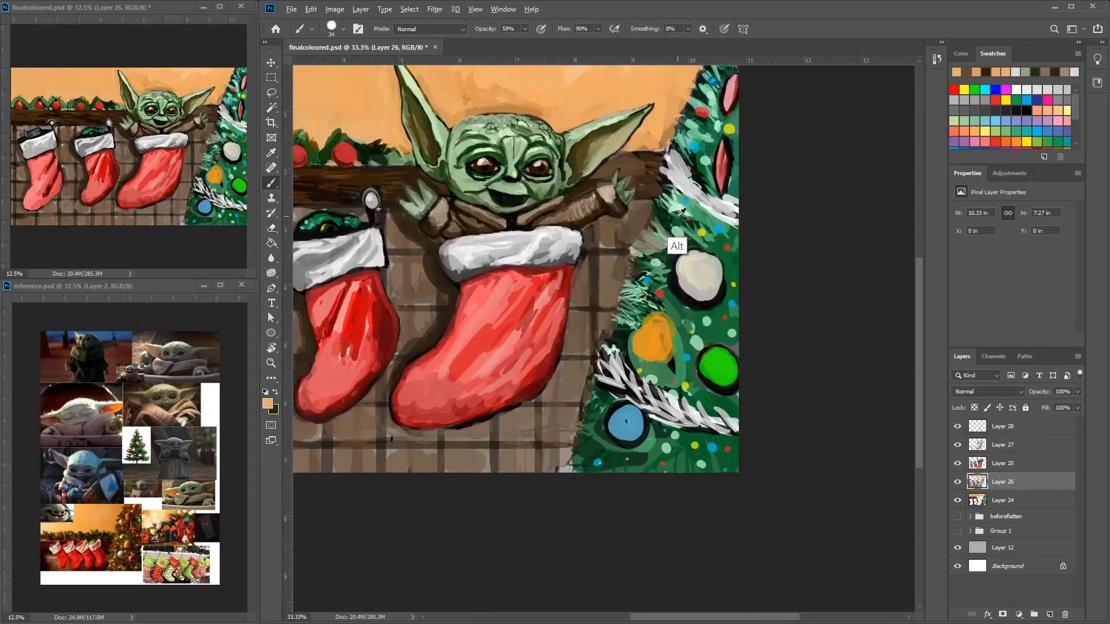
Step: On Layer 26, brush sampled green foliage strokes between the tree's white, orange and green baubles
{"action": "left_click", "coordinate": [682, 217], "text": "alt"}
{"action": "left_click_drag", "start_coordinate": [679, 255], "coordinate": [733, 301]}
{"action": "left_click_drag", "start_coordinate": [711, 260], "coordinate": [744, 294]}
{"action": "left_click", "coordinate": [670, 239], "text": "alt"}
{"action": "mouse_move", "coordinate": [667, 324]}
{"action": "left_mouse_down"}
{"action": "mouse_move", "coordinate": [667, 358]}
{"action": "mouse_move", "coordinate": [640, 325]}
{"action": "mouse_move", "coordinate": [633, 337]}
{"action": "mouse_move", "coordinate": [638, 421]}
{"action": "mouse_move", "coordinate": [665, 329]}
{"action": "mouse_move", "coordinate": [636, 355]}
{"action": "left_mouse_up"}
{"action": "mouse_move", "coordinate": [694, 346]}
{"action": "left_mouse_down"}
{"action": "mouse_move", "coordinate": [716, 381]}
{"action": "mouse_move", "coordinate": [736, 378]}
{"action": "left_mouse_up"}
Step: Refine the tree's left foliage and redefine the orange bauble with a thick dark outline
{"action": "left_click", "coordinate": [648, 278], "text": "alt"}
{"action": "mouse_move", "coordinate": [653, 301]}
{"action": "left_mouse_down"}
{"action": "mouse_move", "coordinate": [651, 249]}
{"action": "mouse_move", "coordinate": [636, 277]}
{"action": "mouse_move", "coordinate": [693, 306]}
{"action": "mouse_move", "coordinate": [714, 246]}
{"action": "left_mouse_up"}
{"action": "left_click", "coordinate": [652, 248], "text": "alt"}
{"action": "left_click", "coordinate": [653, 330], "text": "alt"}
Step: Thicken the tree's lower garland with sampled white and grey strokes
{"action": "left_click", "coordinate": [690, 190], "text": "alt"}
{"action": "mouse_move", "coordinate": [642, 401]}
{"action": "left_mouse_down"}
{"action": "mouse_move", "coordinate": [596, 375]}
{"action": "mouse_move", "coordinate": [627, 390]}
{"action": "left_mouse_up"}
{"action": "left_click_drag", "start_coordinate": [636, 389], "coordinate": [711, 433]}
{"action": "left_click_drag", "start_coordinate": [665, 399], "coordinate": [729, 425]}
{"action": "left_click_drag", "start_coordinate": [595, 375], "coordinate": [648, 399]}
{"action": "mouse_move", "coordinate": [613, 346]}
{"action": "left_mouse_down"}
{"action": "mouse_move", "coordinate": [601, 387]}
{"action": "mouse_move", "coordinate": [572, 412]}
{"action": "left_mouse_up"}
Step: Repaint the brick wall between Baby Yoda's stocking and the tree with sampled browns
{"action": "left_click", "coordinate": [604, 428], "text": "alt"}
{"action": "left_click", "coordinate": [597, 389], "text": "alt"}
{"action": "left_click", "coordinate": [578, 398], "text": "alt"}
{"action": "left_click_drag", "start_coordinate": [589, 363], "coordinate": [570, 399]}
{"action": "mouse_move", "coordinate": [601, 338]}
{"action": "left_mouse_down"}
{"action": "mouse_move", "coordinate": [649, 212]}
{"action": "mouse_move", "coordinate": [612, 262]}
{"action": "mouse_move", "coordinate": [589, 232]}
{"action": "mouse_move", "coordinate": [598, 266]}
{"action": "mouse_move", "coordinate": [611, 216]}
{"action": "left_mouse_up"}
{"action": "left_click", "coordinate": [588, 237], "text": "alt"}
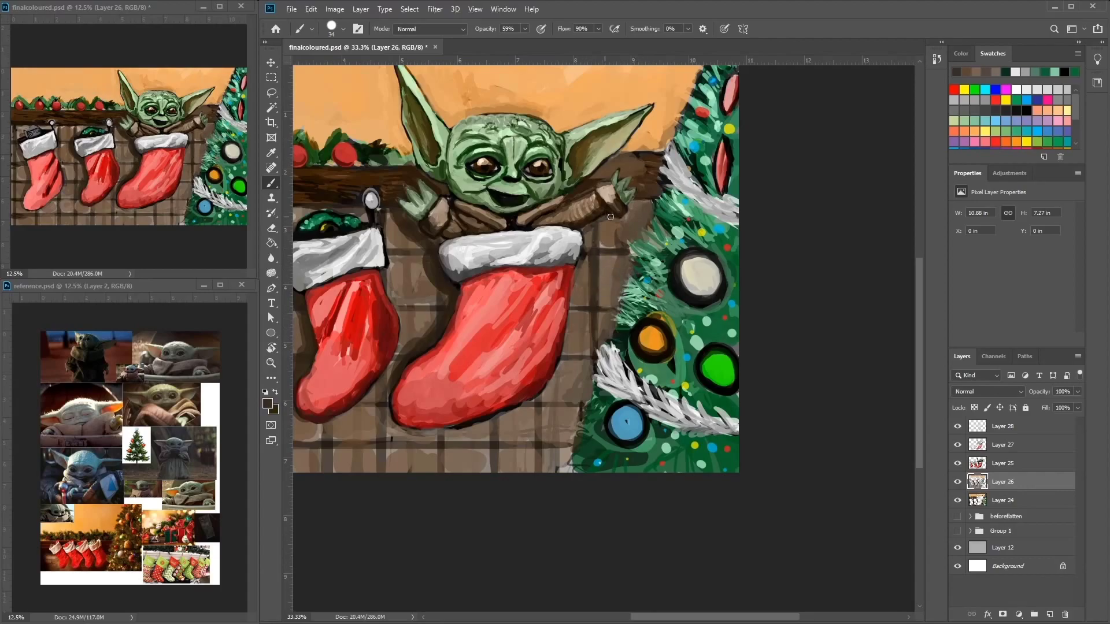
Step: Blend the bricks and shadow between the middle stocking and Baby Yoda's stocking with sampled browns
{"action": "left_click", "coordinate": [431, 297], "text": "alt"}
{"action": "left_click", "coordinate": [409, 284], "text": "alt"}
{"action": "left_click", "coordinate": [444, 291], "text": "alt"}
{"action": "mouse_move", "coordinate": [428, 263]}
{"action": "left_mouse_down"}
{"action": "mouse_move", "coordinate": [450, 307]}
{"action": "mouse_move", "coordinate": [436, 242]}
{"action": "left_mouse_up"}
{"action": "left_click", "coordinate": [438, 324], "text": "alt"}
{"action": "left_click", "coordinate": [440, 325], "text": "alt"}
{"action": "left_click", "coordinate": [441, 324], "text": "alt"}
Step: Paint dark grout lines across the bricks beneath Baby Yoda's stocking and the middle stocking
{"action": "left_click_drag", "start_coordinate": [439, 429], "coordinate": [442, 473]}
{"action": "left_click_drag", "start_coordinate": [437, 445], "coordinate": [385, 446]}
{"action": "left_click_drag", "start_coordinate": [378, 408], "coordinate": [379, 468]}
{"action": "left_click_drag", "start_coordinate": [443, 442], "coordinate": [440, 471]}
{"action": "mouse_move", "coordinate": [324, 442]}
{"action": "left_mouse_down"}
{"action": "mouse_move", "coordinate": [518, 390]}
{"action": "mouse_move", "coordinate": [517, 422]}
{"action": "left_mouse_up"}
{"action": "left_click_drag", "start_coordinate": [527, 396], "coordinate": [568, 395]}
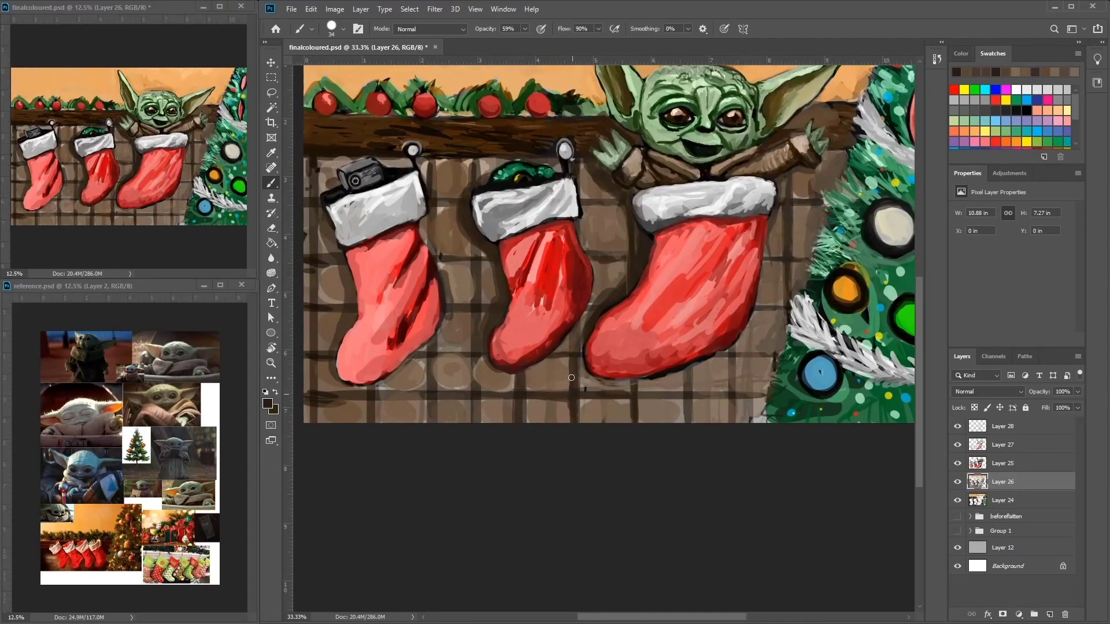
Step: Darken the grout lines beneath and beside the left stocking
{"action": "left_click_drag", "start_coordinate": [476, 355], "coordinate": [475, 422]}
{"action": "left_click_drag", "start_coordinate": [431, 378], "coordinate": [431, 428]}
{"action": "mouse_move", "coordinate": [428, 354]}
{"action": "left_mouse_down"}
{"action": "mouse_move", "coordinate": [463, 354]}
{"action": "mouse_move", "coordinate": [424, 362]}
{"action": "left_mouse_up"}
{"action": "mouse_move", "coordinate": [369, 384]}
{"action": "left_mouse_down"}
{"action": "mouse_move", "coordinate": [370, 422]}
{"action": "mouse_move", "coordinate": [422, 397]}
{"action": "left_mouse_up"}
{"action": "left_click_drag", "start_coordinate": [310, 336], "coordinate": [310, 399]}
{"action": "mouse_move", "coordinate": [326, 396]}
{"action": "left_mouse_down"}
{"action": "mouse_move", "coordinate": [364, 395]}
{"action": "mouse_move", "coordinate": [333, 388]}
{"action": "left_mouse_up"}
Step: Repaint the bricks and grout around the left stocking and in the gap to the middle one with sampled browns
{"action": "left_click", "coordinate": [327, 325], "text": "alt"}
{"action": "left_click_drag", "start_coordinate": [317, 301], "coordinate": [354, 270]}
{"action": "left_click_drag", "start_coordinate": [454, 304], "coordinate": [455, 272]}
{"action": "left_click", "coordinate": [438, 222], "text": "alt"}
{"action": "mouse_move", "coordinate": [437, 208]}
{"action": "left_mouse_down"}
{"action": "mouse_move", "coordinate": [436, 257]}
{"action": "mouse_move", "coordinate": [457, 204]}
{"action": "left_mouse_up"}
{"action": "left_click_drag", "start_coordinate": [444, 159], "coordinate": [443, 189]}
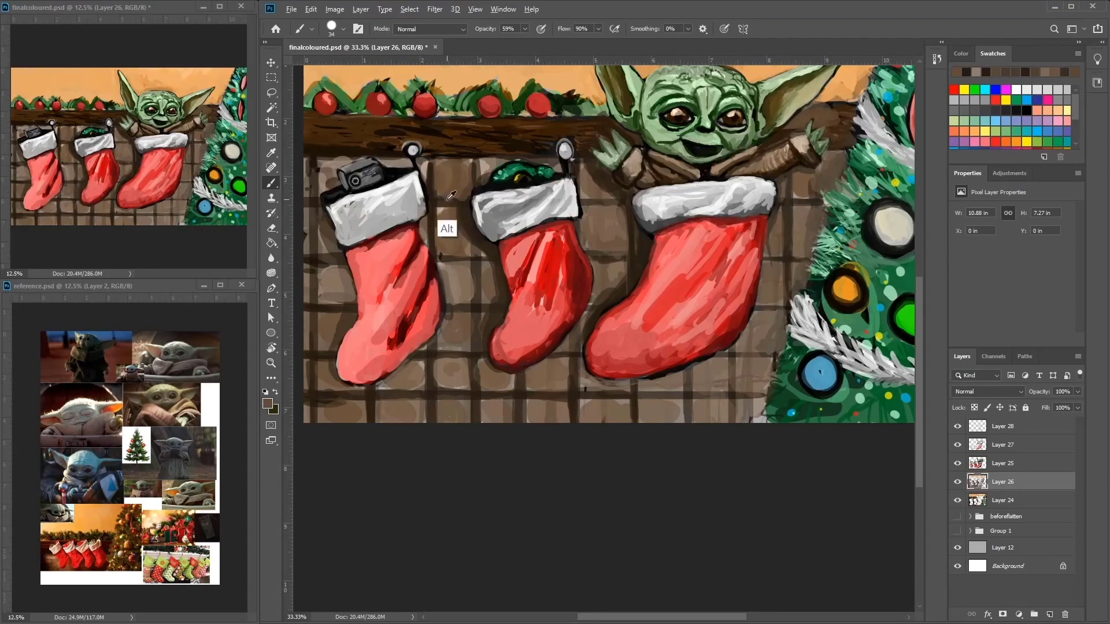
{"action": "mouse_move", "coordinate": [439, 138]}
{"action": "left_mouse_down"}
{"action": "mouse_move", "coordinate": [505, 145]}
{"action": "mouse_move", "coordinate": [413, 192]}
{"action": "mouse_move", "coordinate": [491, 184]}
{"action": "left_mouse_up"}
{"action": "left_click", "coordinate": [424, 188], "text": "alt"}
Step: Repaint the wall and mantel around Baby Yoda's right sleeve and hand with sampled browns
{"action": "left_click", "coordinate": [720, 168], "text": "alt"}
{"action": "left_click_drag", "start_coordinate": [712, 180], "coordinate": [797, 127]}
{"action": "left_click", "coordinate": [768, 156], "text": "alt"}
{"action": "left_click", "coordinate": [809, 174], "text": "alt"}
{"action": "left_click_drag", "start_coordinate": [809, 179], "coordinate": [818, 133]}
{"action": "left_click", "coordinate": [821, 225], "text": "alt"}
Step: On the top layer, add fabric folds to both of Baby Yoda's sleeves with sampled dark and light browns
{"action": "left_click", "coordinate": [560, 235], "text": "alt"}
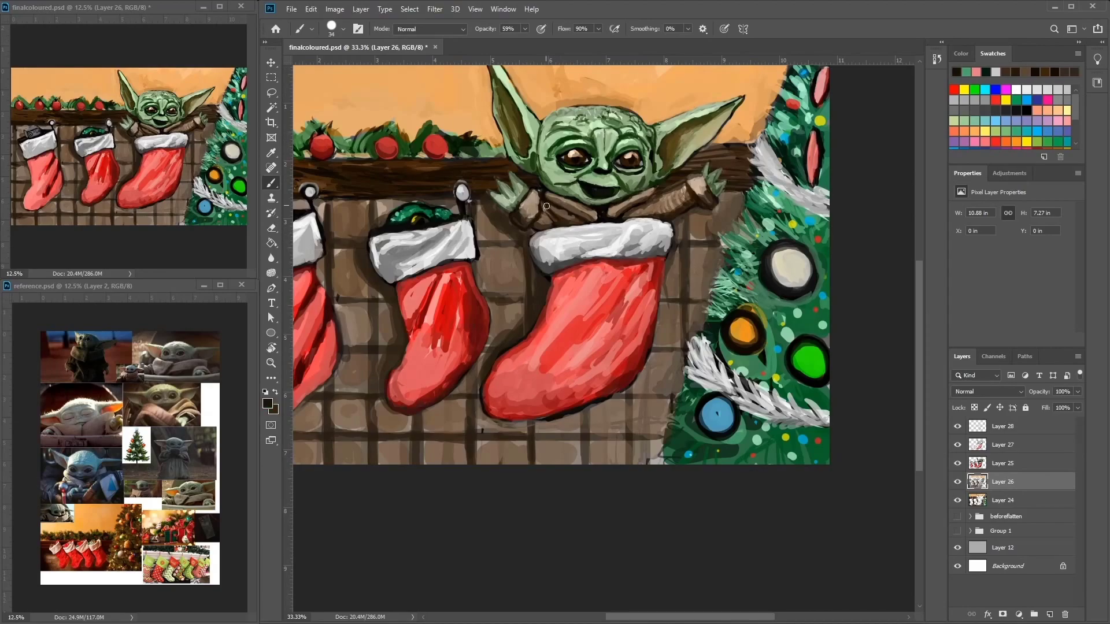
{"action": "key", "text": "alt+period"}
{"action": "left_click", "coordinate": [555, 238], "text": "alt"}
{"action": "left_click", "coordinate": [569, 245], "text": "alt"}
{"action": "left_click", "coordinate": [548, 215], "text": "alt"}
{"action": "left_click", "coordinate": [529, 205], "text": "alt"}
{"action": "left_click", "coordinate": [705, 230], "text": "alt"}
{"action": "left_click", "coordinate": [711, 230], "text": "alt"}
{"action": "left_click", "coordinate": [718, 199], "text": "alt"}
Step: Refine the robe's collar, chest folds and the edge above the stocking cuff with sampled browns
{"action": "scroll", "coordinate": [636, 173], "scroll_direction": "left", "scroll_amount": 3}
{"action": "scroll", "coordinate": [636, 173], "scroll_direction": "down", "scroll_amount": 2}
{"action": "left_click", "coordinate": [607, 171], "text": "alt"}
{"action": "left_click", "coordinate": [609, 193], "text": "alt"}
{"action": "left_click", "coordinate": [609, 157], "text": "alt"}
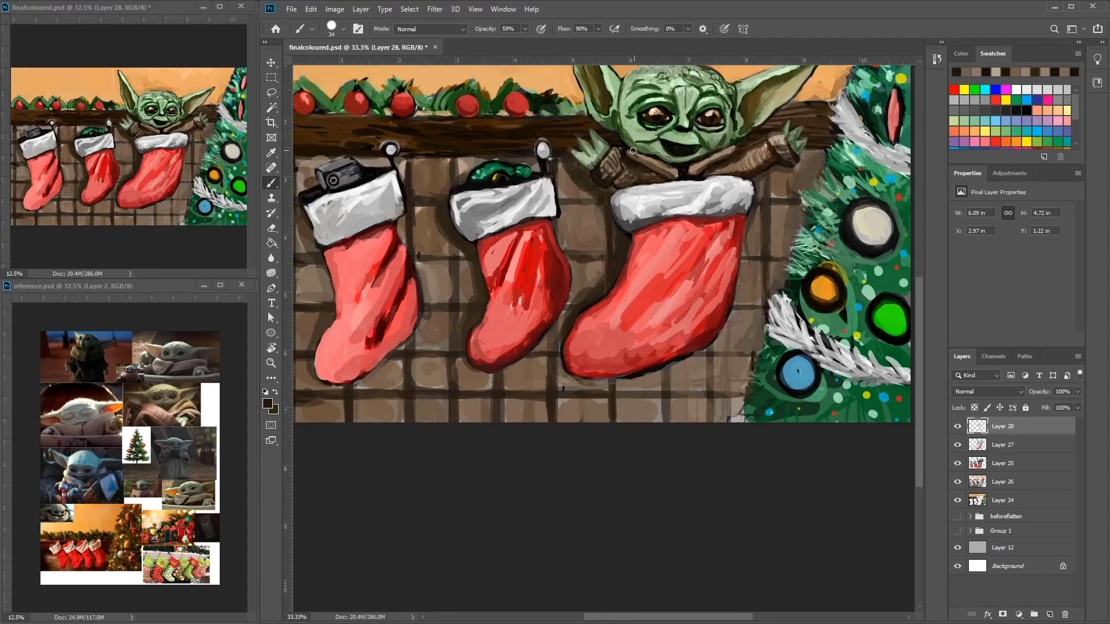
{"action": "left_click", "coordinate": [664, 172], "text": "alt"}
{"action": "left_click", "coordinate": [731, 180], "text": "alt"}
{"action": "left_click", "coordinate": [720, 153], "text": "alt"}
{"action": "left_click", "coordinate": [720, 162], "text": "alt"}
{"action": "left_click", "coordinate": [648, 198], "text": "alt"}
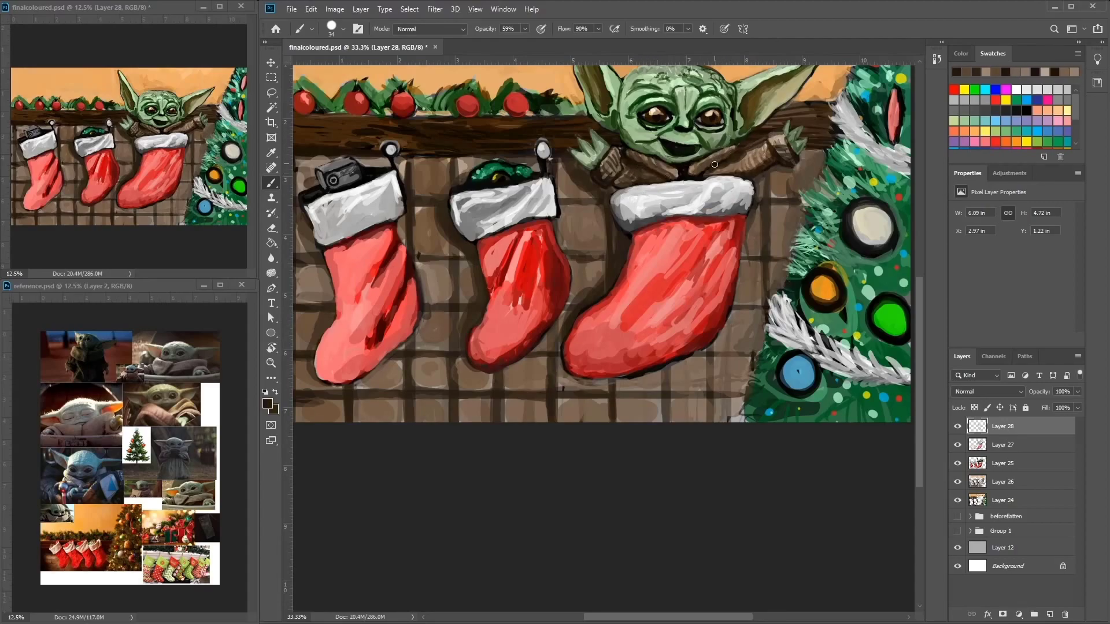
Step: Shade the area just below the cuff of Baby Yoda's stocking with sampled grey, dark red and bright red
{"action": "scroll", "coordinate": [711, 231], "scroll_direction": "up", "scroll_amount": 3}
{"action": "left_click", "coordinate": [710, 289], "text": "alt"}
{"action": "left_click", "coordinate": [789, 316], "text": "alt"}
{"action": "left_click", "coordinate": [717, 298], "text": "alt"}
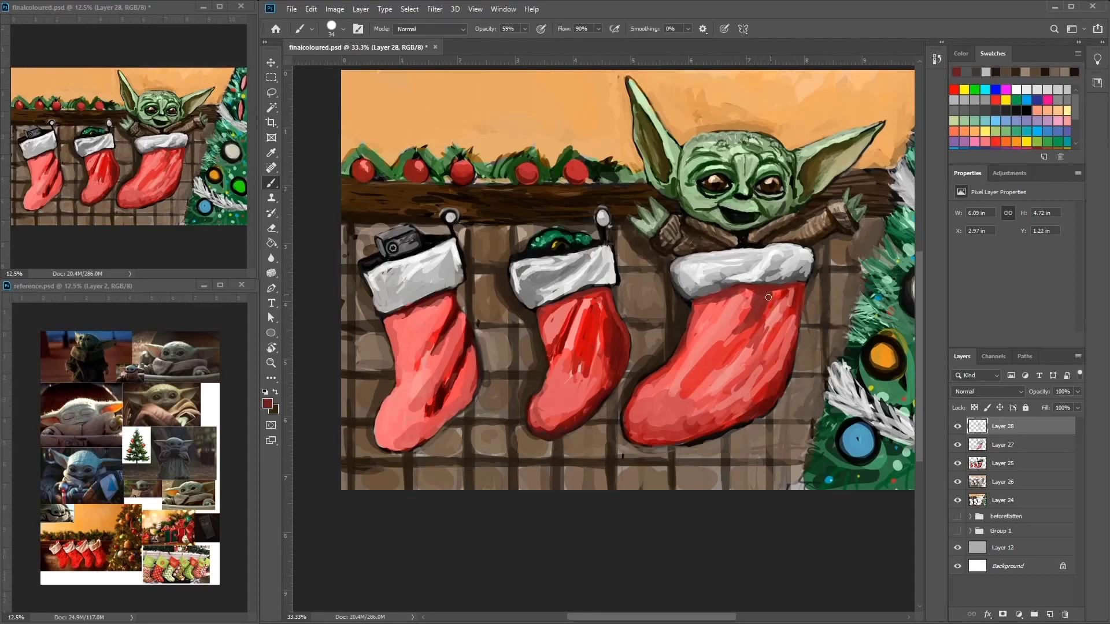
{"action": "left_click", "coordinate": [744, 312], "text": "alt"}
{"action": "left_click", "coordinate": [719, 326], "text": "alt"}
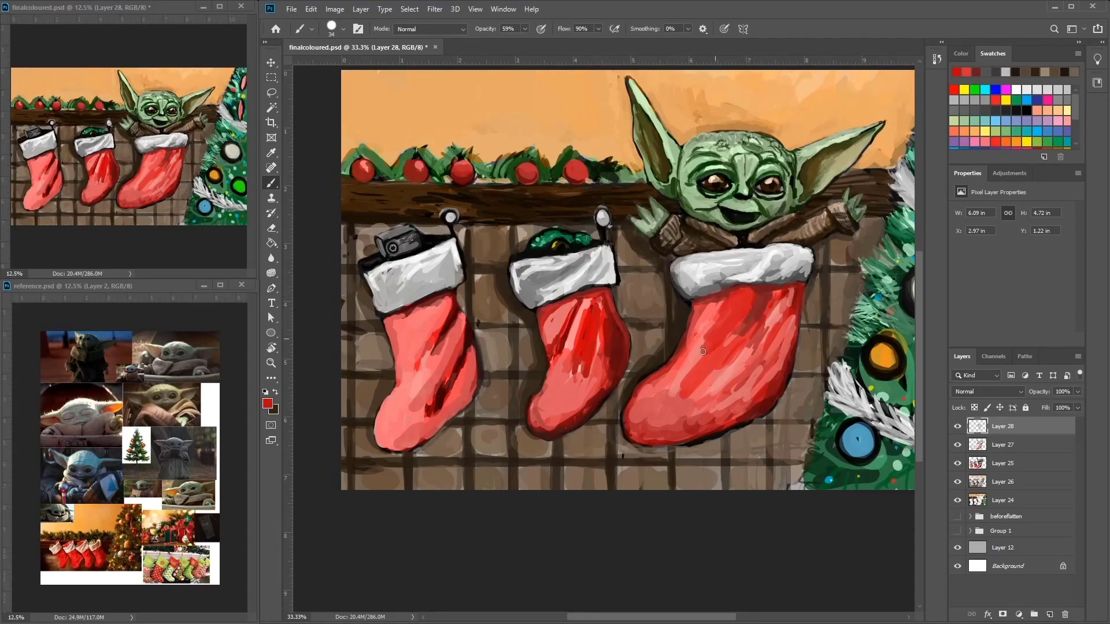
Step: Cover the pink streaks on the leg of Baby Yoda's stocking with saturated red strokes
{"action": "left_click_drag", "start_coordinate": [694, 321], "coordinate": [688, 376]}
{"action": "left_click_drag", "start_coordinate": [740, 347], "coordinate": [706, 398]}
{"action": "mouse_move", "coordinate": [783, 318]}
{"action": "left_mouse_down"}
{"action": "mouse_move", "coordinate": [777, 358]}
{"action": "mouse_move", "coordinate": [774, 269]}
{"action": "left_mouse_up"}
{"action": "left_click", "coordinate": [774, 269], "text": "alt"}
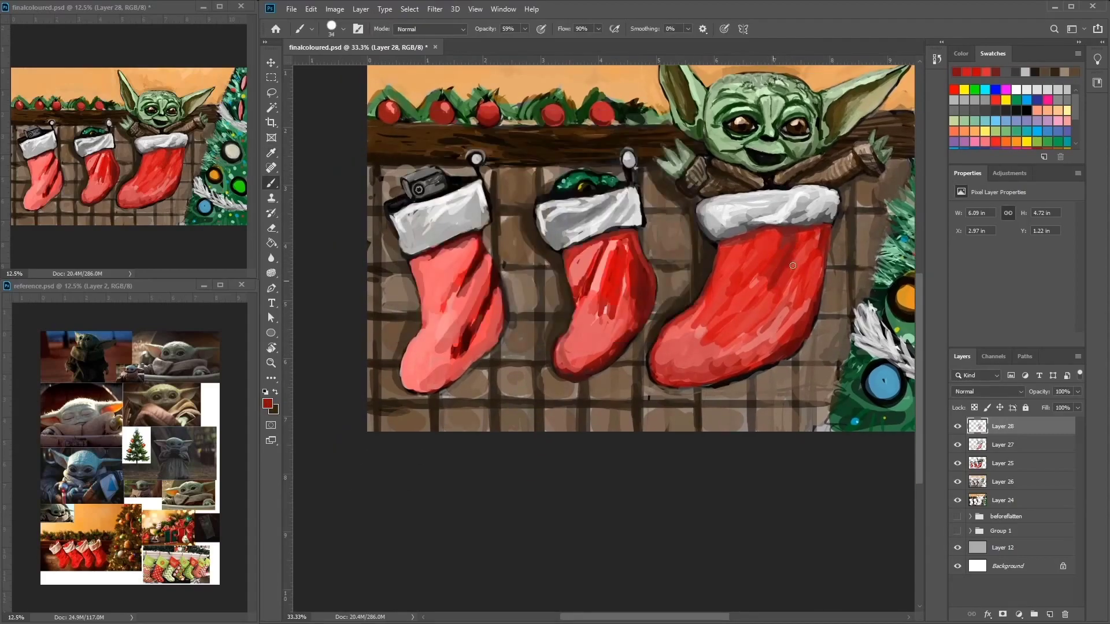
{"action": "mouse_move", "coordinate": [756, 317]}
{"action": "left_mouse_down"}
{"action": "mouse_move", "coordinate": [737, 353]}
{"action": "mouse_move", "coordinate": [801, 298]}
{"action": "mouse_move", "coordinate": [743, 347]}
{"action": "left_mouse_up"}
Step: Repaint the middle stocking with sampled reds and deepen a fold on Baby Yoda's stocking
{"action": "left_click_drag", "start_coordinate": [595, 246], "coordinate": [628, 290]}
{"action": "left_click", "coordinate": [595, 312], "text": "alt"}
{"action": "mouse_move", "coordinate": [607, 239]}
{"action": "left_mouse_down"}
{"action": "mouse_move", "coordinate": [601, 318]}
{"action": "mouse_move", "coordinate": [578, 370]}
{"action": "mouse_move", "coordinate": [607, 376]}
{"action": "left_mouse_up"}
{"action": "left_click", "coordinate": [633, 283], "text": "alt"}
{"action": "left_click_drag", "start_coordinate": [618, 306], "coordinate": [572, 372]}
{"action": "left_click_drag", "start_coordinate": [616, 275], "coordinate": [607, 347]}
{"action": "left_click_drag", "start_coordinate": [774, 306], "coordinate": [766, 234]}
{"action": "left_click", "coordinate": [604, 298], "text": "alt"}
Step: Repaint the left stocking's leg and folds with sampled reds and touch up the middle stocking
{"action": "mouse_move", "coordinate": [454, 286]}
{"action": "left_mouse_down"}
{"action": "mouse_move", "coordinate": [407, 370]}
{"action": "mouse_move", "coordinate": [438, 378]}
{"action": "mouse_move", "coordinate": [483, 266]}
{"action": "mouse_move", "coordinate": [423, 273]}
{"action": "mouse_move", "coordinate": [433, 382]}
{"action": "mouse_move", "coordinate": [491, 312]}
{"action": "mouse_move", "coordinate": [498, 322]}
{"action": "mouse_move", "coordinate": [483, 335]}
{"action": "left_mouse_up"}
{"action": "left_click", "coordinate": [423, 274], "text": "alt"}
{"action": "left_click_drag", "start_coordinate": [605, 344], "coordinate": [604, 245]}
{"action": "left_click_drag", "start_coordinate": [492, 304], "coordinate": [486, 335]}
{"action": "left_click_drag", "start_coordinate": [479, 269], "coordinate": [451, 315]}
Step: Paint dark red folds and shading down the leg and foot of Baby Yoda's stocking
{"action": "left_click", "coordinate": [793, 229], "text": "alt"}
{"action": "mouse_move", "coordinate": [794, 231]}
{"action": "left_mouse_down"}
{"action": "mouse_move", "coordinate": [774, 254]}
{"action": "mouse_move", "coordinate": [786, 300]}
{"action": "mouse_move", "coordinate": [768, 341]}
{"action": "mouse_move", "coordinate": [664, 347]}
{"action": "mouse_move", "coordinate": [696, 376]}
{"action": "left_mouse_up"}
{"action": "mouse_move", "coordinate": [763, 242]}
{"action": "left_mouse_down"}
{"action": "mouse_move", "coordinate": [737, 300]}
{"action": "mouse_move", "coordinate": [688, 329]}
{"action": "left_mouse_up"}
{"action": "left_click_drag", "start_coordinate": [694, 324], "coordinate": [726, 411]}
{"action": "left_click", "coordinate": [832, 370], "text": "alt"}
{"action": "mouse_move", "coordinate": [850, 387]}
{"action": "left_mouse_down"}
{"action": "mouse_move", "coordinate": [836, 355]}
{"action": "mouse_move", "coordinate": [752, 457]}
{"action": "left_mouse_up"}
Step: Smooth the middle stocking's leg and foot with sampled mid and dark reds
{"action": "left_click", "coordinate": [636, 405], "text": "alt"}
{"action": "left_click_drag", "start_coordinate": [636, 404], "coordinate": [607, 439]}
{"action": "left_click_drag", "start_coordinate": [630, 370], "coordinate": [606, 410]}
{"action": "mouse_move", "coordinate": [642, 335]}
{"action": "left_mouse_down"}
{"action": "mouse_move", "coordinate": [656, 388]}
{"action": "mouse_move", "coordinate": [633, 333]}
{"action": "mouse_move", "coordinate": [616, 385]}
{"action": "mouse_move", "coordinate": [659, 426]}
{"action": "left_mouse_up"}
{"action": "mouse_move", "coordinate": [613, 362]}
{"action": "left_mouse_down"}
{"action": "mouse_move", "coordinate": [641, 440]}
{"action": "mouse_move", "coordinate": [627, 402]}
{"action": "left_mouse_up"}
Step: On a new layer above Layer 26, brush bright green needles onto the mantel garland between the red baubles
{"action": "left_click", "coordinate": [974, 90]}
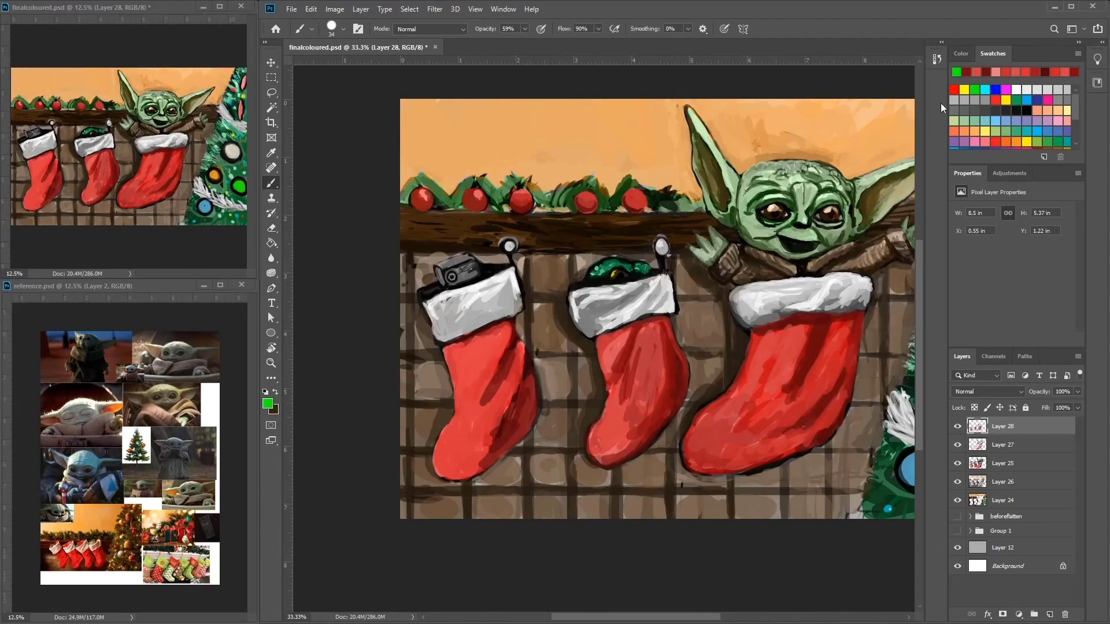
{"action": "left_click", "coordinate": [570, 196], "text": "alt"}
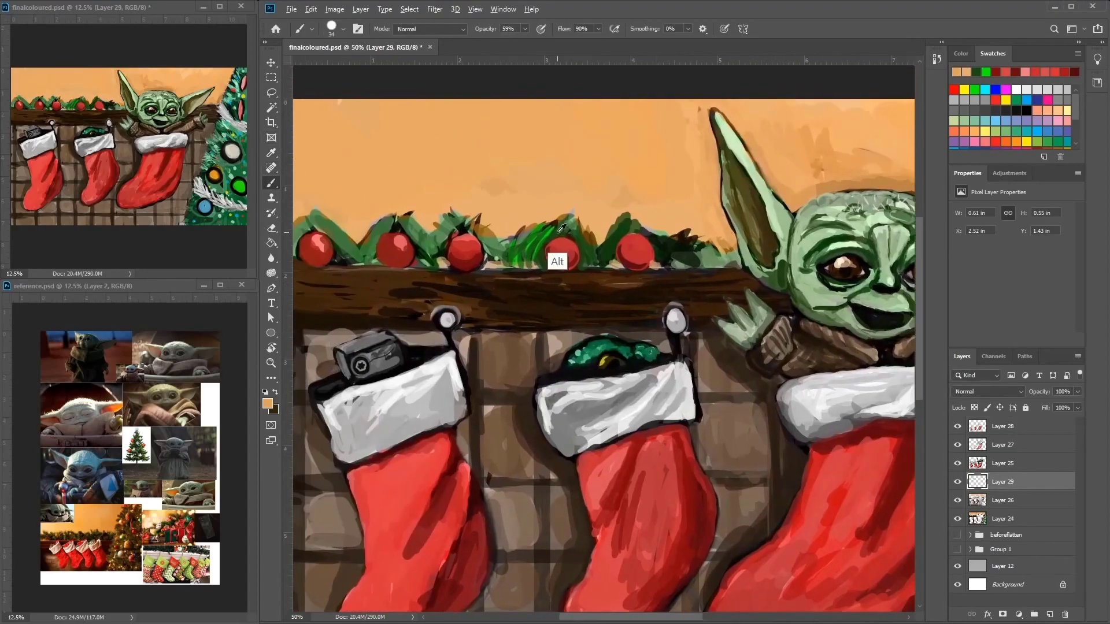
{"action": "mouse_move", "coordinate": [532, 261]}
{"action": "left_mouse_down"}
{"action": "mouse_move", "coordinate": [544, 247]}
{"action": "mouse_move", "coordinate": [503, 254]}
{"action": "left_mouse_up"}
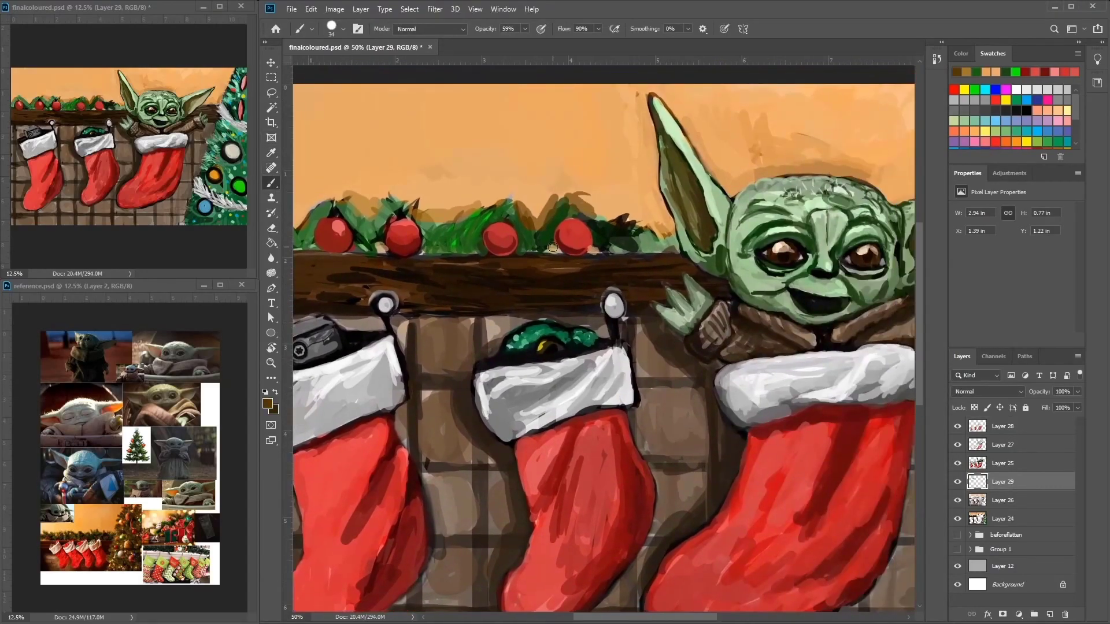
Step: Paint a brown shadow on the wall along Baby Yoda's left-hand ear on Layer 29 and clean the ear's edge on Layer 25
{"action": "left_click_drag", "start_coordinate": [572, 225], "coordinate": [650, 200]}
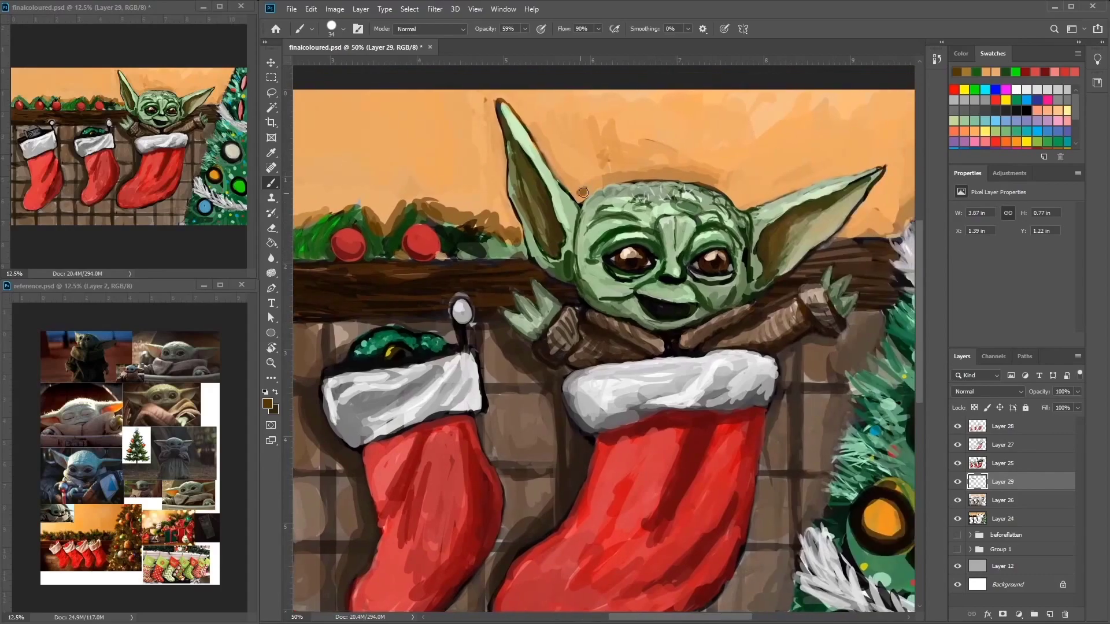
{"action": "left_click_drag", "start_coordinate": [563, 177], "coordinate": [520, 112]}
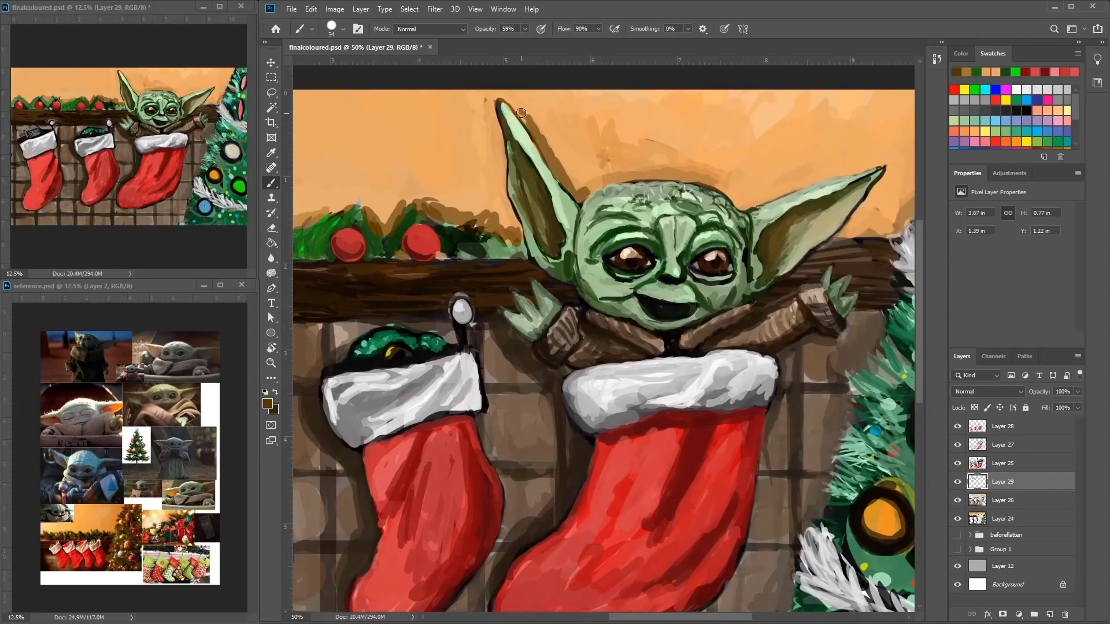
{"action": "key", "text": "alt+bracketright"}
{"action": "key", "text": "e"}
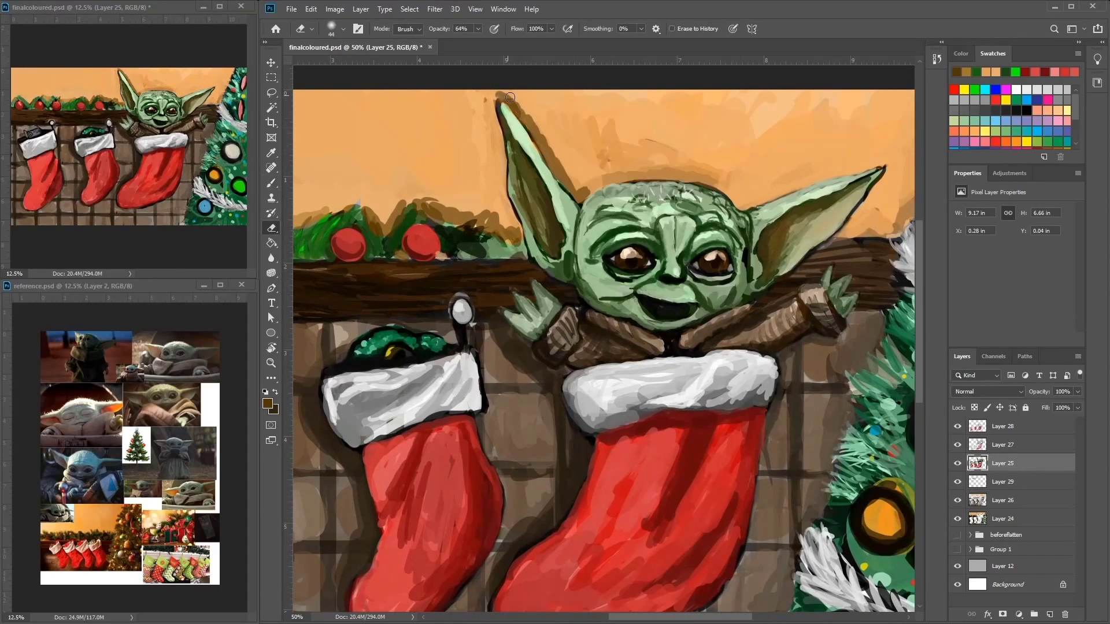
{"action": "key", "text": "b"}
{"action": "key", "text": "alt+bracketleft"}
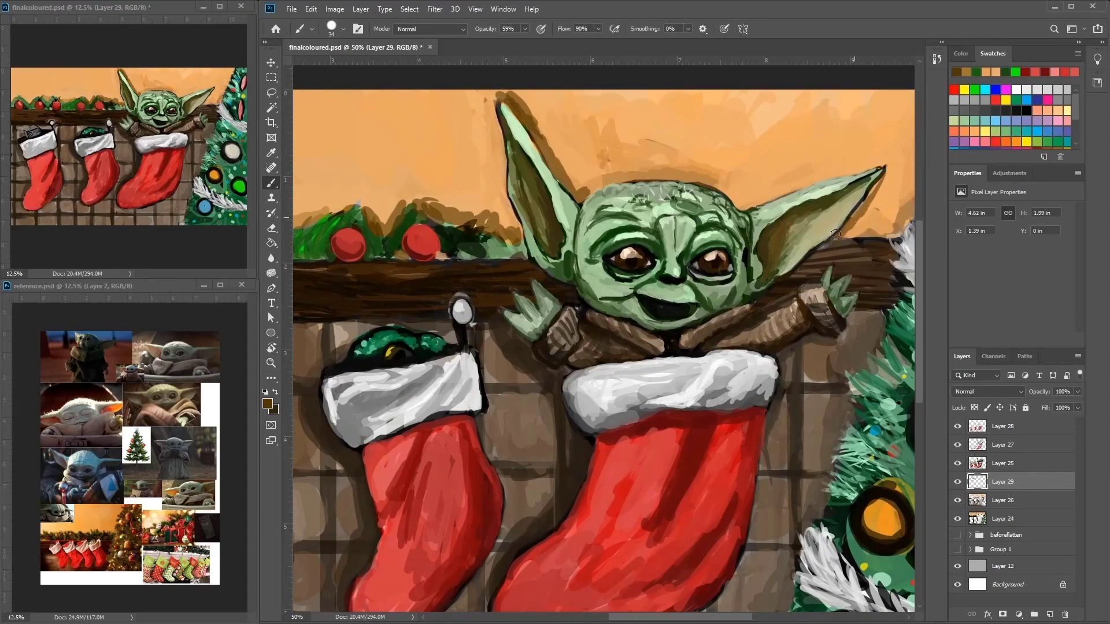
Step: Clean up the outer edge of Baby Yoda's right-hand ear with the Eraser on Layer 25
{"action": "scroll", "coordinate": [849, 225], "scroll_direction": "right", "scroll_amount": 3}
{"action": "key", "text": "alt+bracketright"}
{"action": "key", "text": "e"}
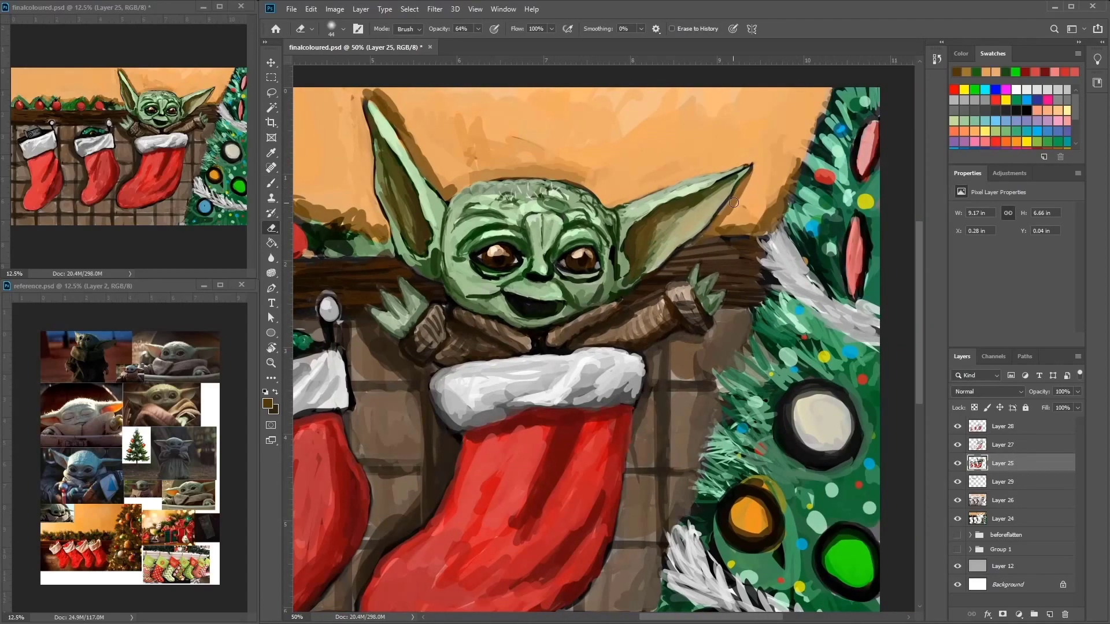
{"action": "key", "text": "b"}
Step: Repaint the wooden mantel beneath the garland and along its lower edge with dark browns on Layer 29
{"action": "scroll", "coordinate": [561, 177], "scroll_direction": "left", "scroll_amount": 10}
{"action": "key", "text": "alt+bracketright"}
{"action": "key", "text": "alt+bracketright"}
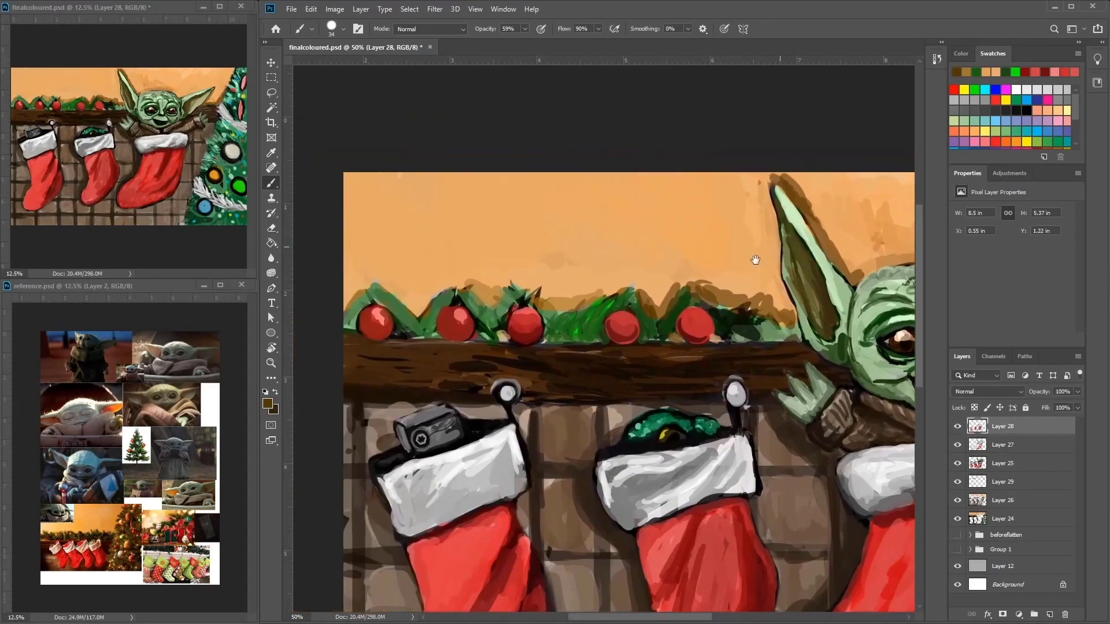
{"action": "key", "text": "e"}
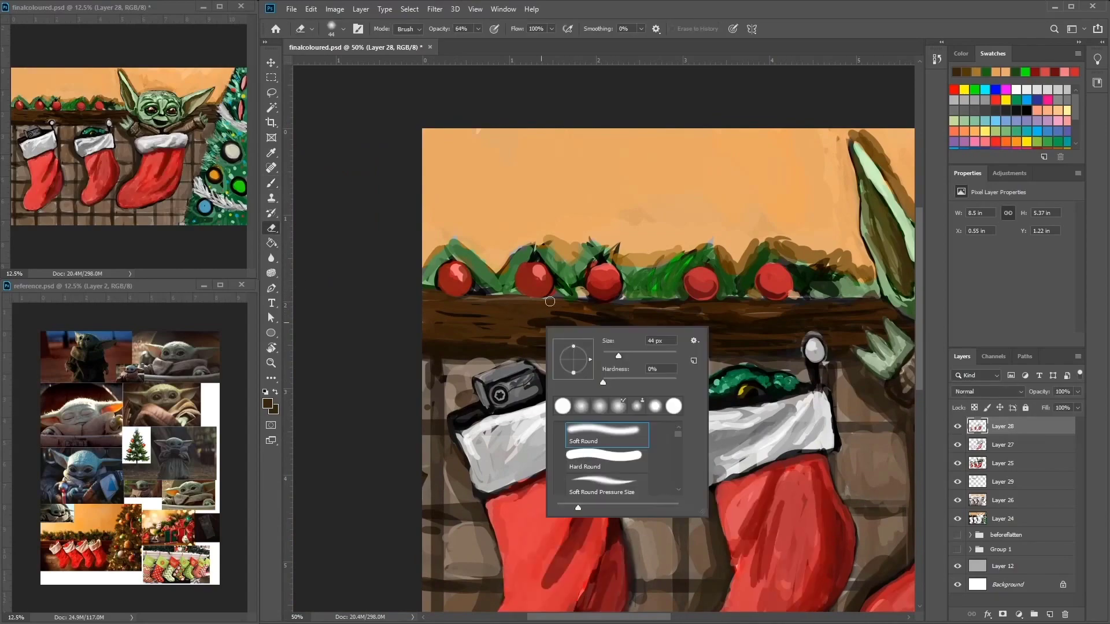
{"action": "left_click", "coordinate": [1029, 481]}
{"action": "key", "text": "b"}
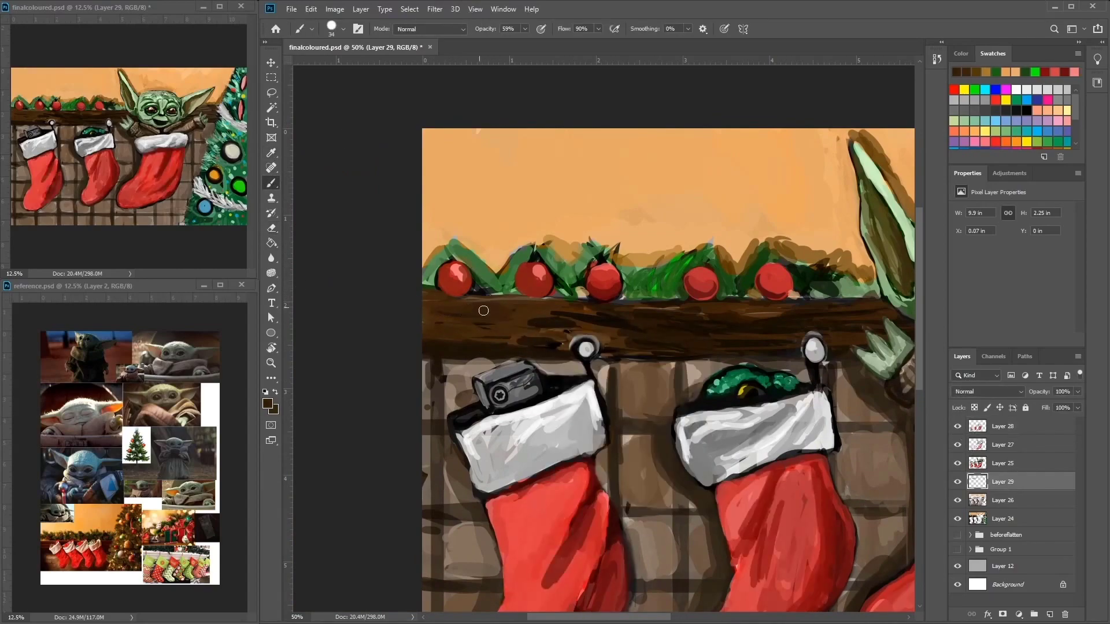
{"action": "left_click_drag", "start_coordinate": [509, 335], "coordinate": [579, 333]}
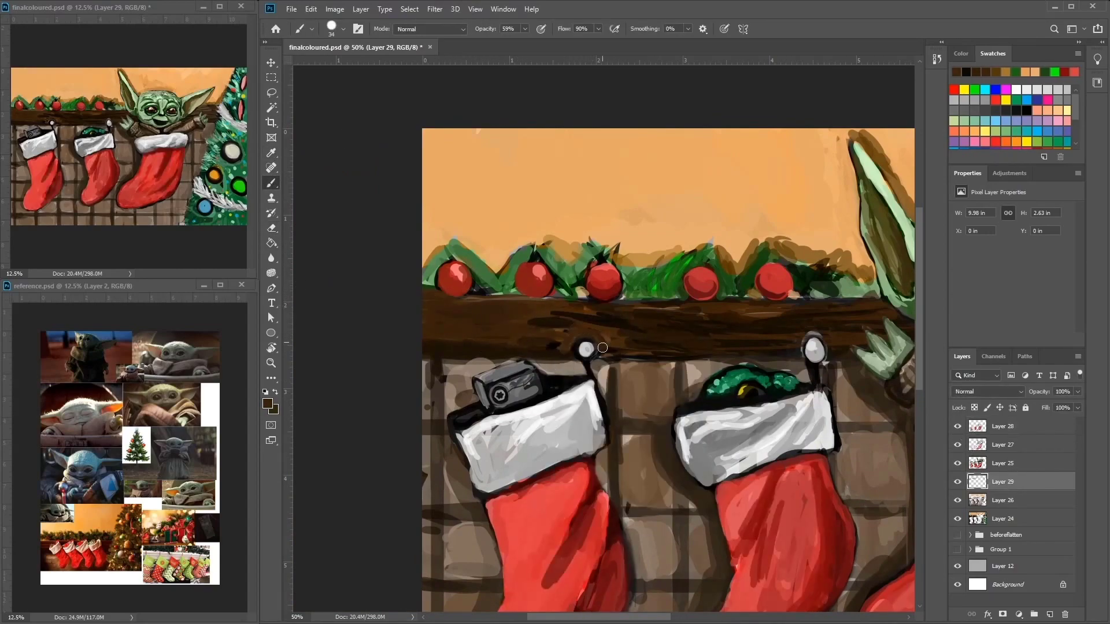
{"action": "mouse_move", "coordinate": [479, 346]}
{"action": "left_mouse_down"}
{"action": "mouse_move", "coordinate": [416, 314]}
{"action": "mouse_move", "coordinate": [494, 327]}
{"action": "mouse_move", "coordinate": [431, 324]}
{"action": "mouse_move", "coordinate": [602, 318]}
{"action": "mouse_move", "coordinate": [632, 346]}
{"action": "mouse_move", "coordinate": [615, 287]}
{"action": "mouse_move", "coordinate": [439, 286]}
{"action": "left_mouse_up"}
{"action": "left_click_drag", "start_coordinate": [507, 288], "coordinate": [413, 287]}
{"action": "left_click_drag", "start_coordinate": [583, 288], "coordinate": [783, 287]}
Step: Brush dark brown mortar lines between the bricks around the left and middle stockings
{"action": "left_click_drag", "start_coordinate": [746, 465], "coordinate": [734, 252]}
{"action": "left_click_drag", "start_coordinate": [793, 329], "coordinate": [796, 425]}
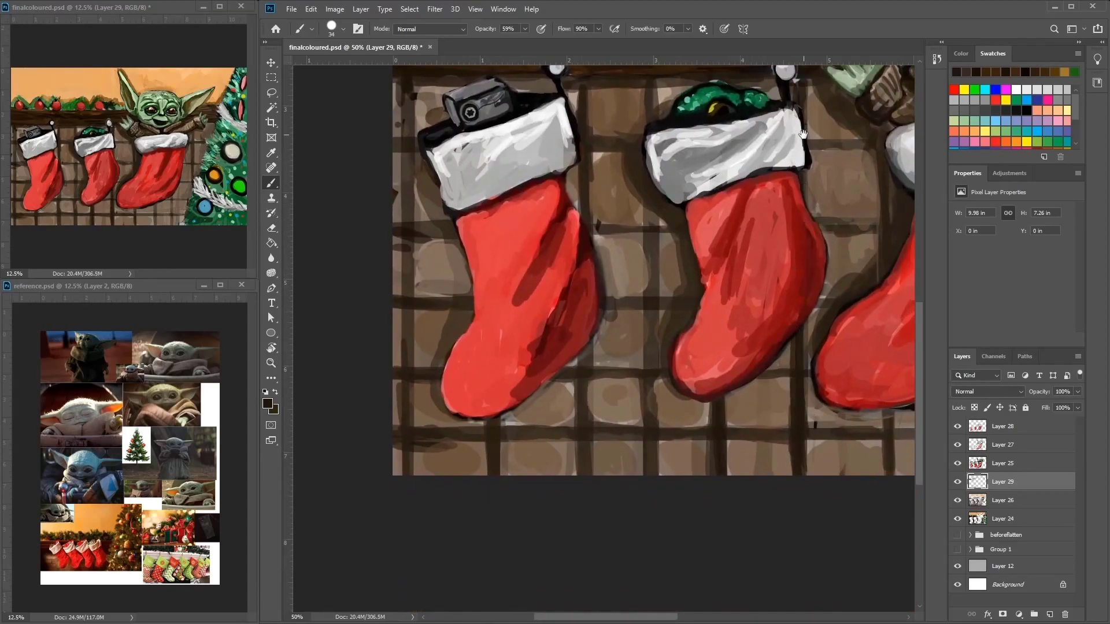
{"action": "left_click_drag", "start_coordinate": [801, 376], "coordinate": [806, 428]}
{"action": "left_click_drag", "start_coordinate": [665, 280], "coordinate": [665, 425]}
{"action": "mouse_move", "coordinate": [662, 373]}
{"action": "left_mouse_down"}
{"action": "mouse_move", "coordinate": [664, 425]}
{"action": "mouse_move", "coordinate": [681, 322]}
{"action": "left_mouse_up"}
{"action": "left_click_drag", "start_coordinate": [673, 415], "coordinate": [675, 511]}
{"action": "left_click_drag", "start_coordinate": [614, 203], "coordinate": [614, 257]}
{"action": "left_click_drag", "start_coordinate": [609, 414], "coordinate": [609, 462]}
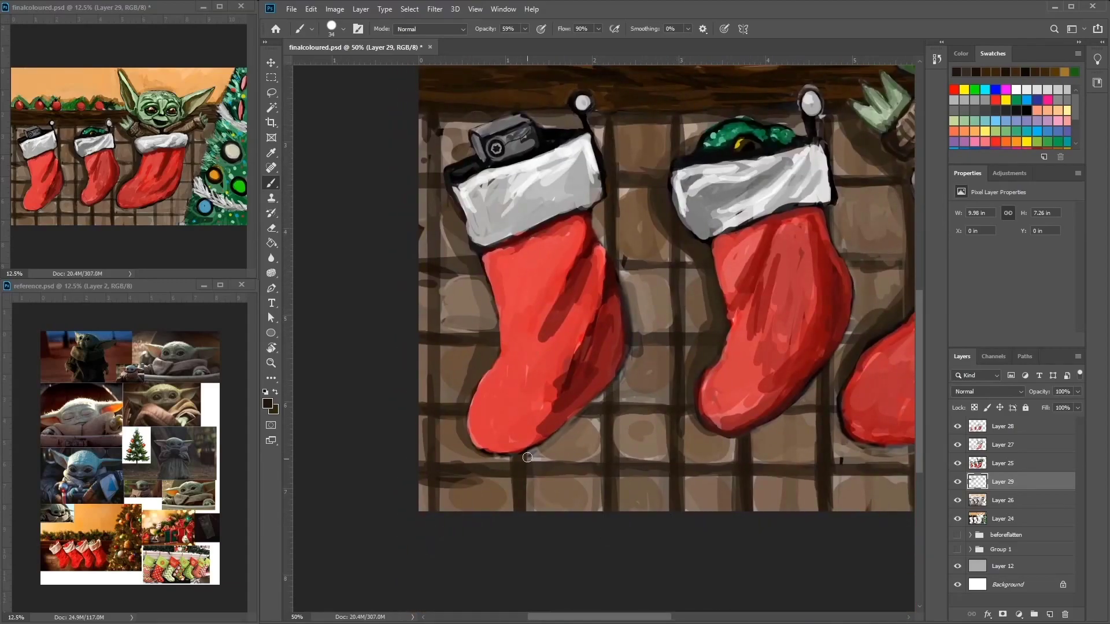
Step: Extend the dark vertical and horizontal mortar lines across the bricks beside and below the left and middle stockings
{"action": "left_click_drag", "start_coordinate": [498, 333], "coordinate": [420, 334]}
{"action": "left_click_drag", "start_coordinate": [430, 132], "coordinate": [437, 403]}
{"action": "left_click_drag", "start_coordinate": [443, 265], "coordinate": [480, 264]}
{"action": "left_click_drag", "start_coordinate": [625, 263], "coordinate": [670, 259]}
{"action": "left_click_drag", "start_coordinate": [667, 340], "coordinate": [668, 499]}
{"action": "left_click_drag", "start_coordinate": [682, 269], "coordinate": [683, 333]}
{"action": "left_click_drag", "start_coordinate": [682, 456], "coordinate": [522, 462]}
{"action": "left_click_drag", "start_coordinate": [745, 168], "coordinate": [747, 237]}
{"action": "left_click_drag", "start_coordinate": [749, 451], "coordinate": [750, 514]}
Step: Retouch the bricks between the middle stocking and Baby Yoda's stocking with sampled browns
{"action": "left_click", "coordinate": [746, 300], "text": "alt"}
{"action": "mouse_move", "coordinate": [739, 280]}
{"action": "left_mouse_down"}
{"action": "mouse_move", "coordinate": [746, 327]}
{"action": "mouse_move", "coordinate": [689, 340]}
{"action": "mouse_move", "coordinate": [737, 326]}
{"action": "left_mouse_up"}
{"action": "left_click", "coordinate": [713, 366], "text": "alt"}
{"action": "mouse_move", "coordinate": [745, 297]}
{"action": "left_mouse_down"}
{"action": "mouse_move", "coordinate": [690, 335]}
{"action": "mouse_move", "coordinate": [742, 321]}
{"action": "left_mouse_up"}
{"action": "mouse_move", "coordinate": [697, 229]}
{"action": "left_mouse_down"}
{"action": "mouse_move", "coordinate": [676, 266]}
{"action": "mouse_move", "coordinate": [707, 262]}
{"action": "left_mouse_up"}
Step: Erase the stray outline at the corner of the middle stocking's cuff on Layer 25, returning to the brush on Layer 29
{"action": "key", "text": "alt+bracketright"}
{"action": "key", "text": "e"}
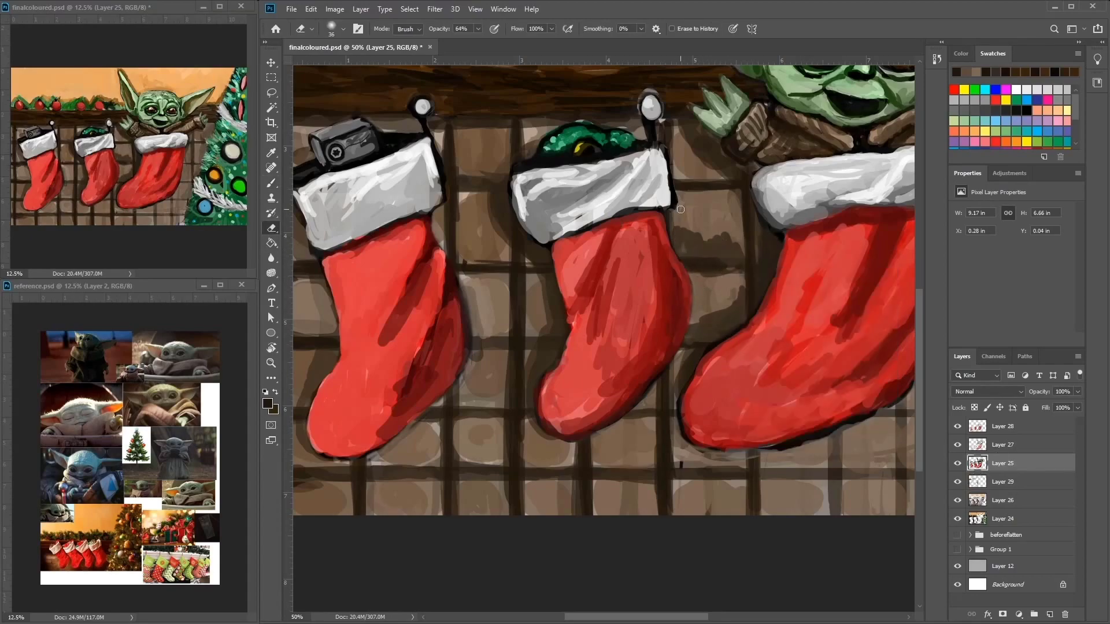
{"action": "key", "text": "alt+bracketleft"}
{"action": "left_click", "coordinate": [681, 209]}
{"action": "key", "text": "Return"}
{"action": "key", "text": "b"}
Step: Darken the mortar near the toe of Baby Yoda's stocking and clean the toe's outline with the Eraser on Layer 25
{"action": "mouse_move", "coordinate": [694, 270]}
{"action": "left_mouse_down"}
{"action": "mouse_move", "coordinate": [677, 370]}
{"action": "mouse_move", "coordinate": [634, 471]}
{"action": "left_mouse_up"}
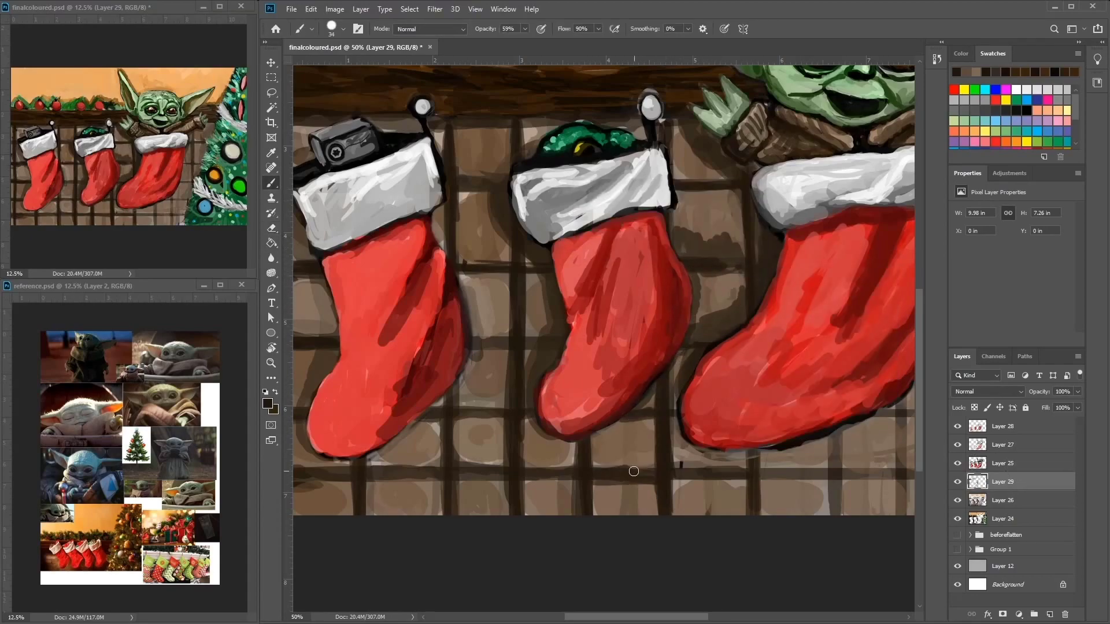
{"action": "mouse_move", "coordinate": [674, 387]}
{"action": "left_mouse_down"}
{"action": "mouse_move", "coordinate": [732, 456]}
{"action": "mouse_move", "coordinate": [602, 415]}
{"action": "mouse_move", "coordinate": [741, 371]}
{"action": "left_mouse_up"}
{"action": "key", "text": "alt+bracketright"}
{"action": "key", "text": "e"}
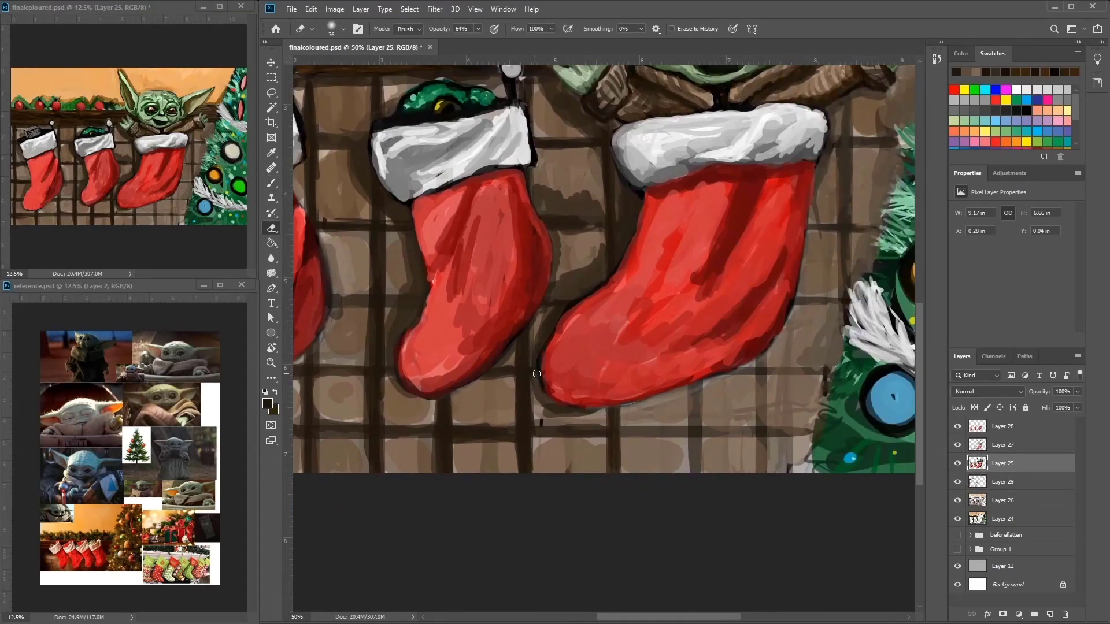
{"action": "left_click_drag", "start_coordinate": [676, 268], "coordinate": [797, 216]}
{"action": "key", "text": "alt+bracketleft"}
{"action": "key", "text": "b"}
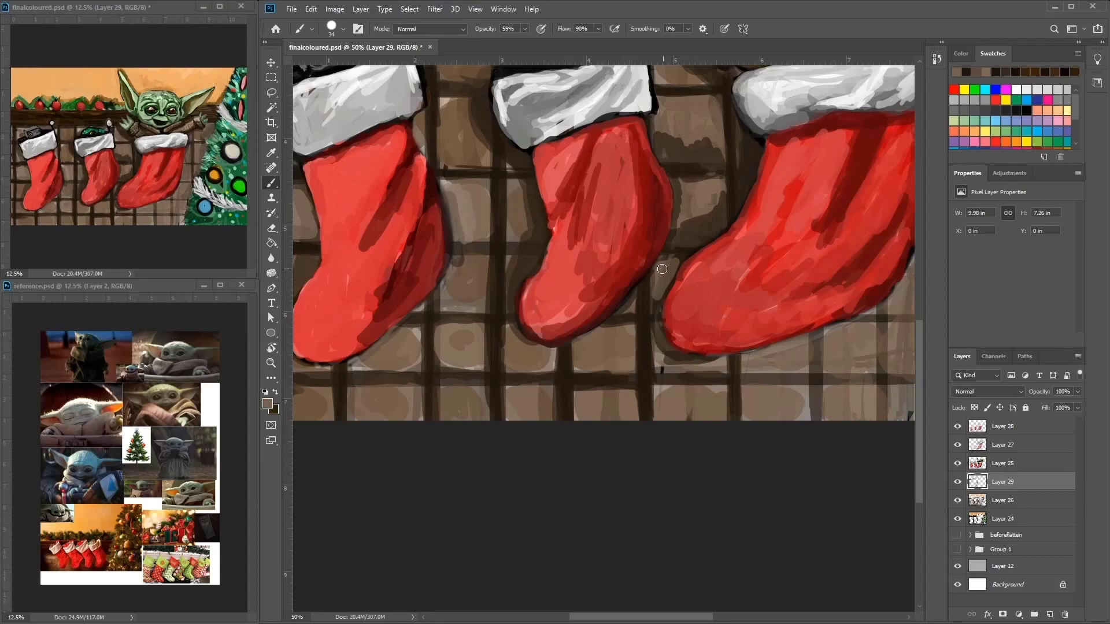
Step: Repaint the mortar and bottom bricks below the left and middle stockings with sampled browns
{"action": "left_click", "coordinate": [633, 335], "text": "alt"}
{"action": "left_click_drag", "start_coordinate": [529, 372], "coordinate": [506, 386]}
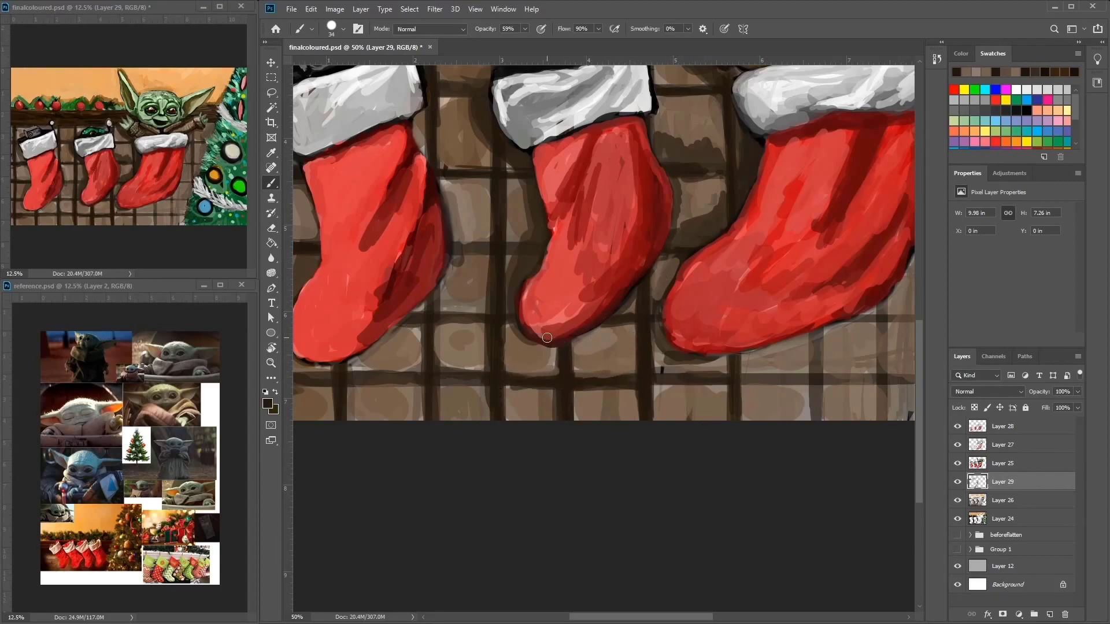
{"action": "left_click_drag", "start_coordinate": [399, 386], "coordinate": [587, 381]}
{"action": "mouse_move", "coordinate": [604, 326]}
{"action": "left_mouse_down"}
{"action": "mouse_move", "coordinate": [607, 359]}
{"action": "mouse_move", "coordinate": [550, 365]}
{"action": "left_mouse_up"}
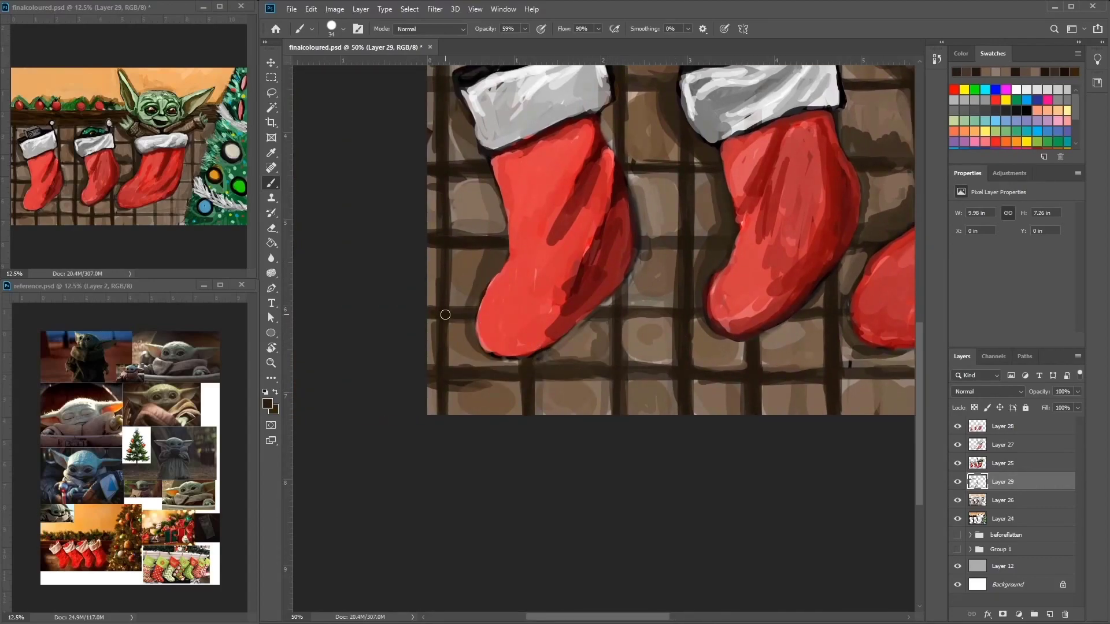
{"action": "scroll", "coordinate": [442, 372], "scroll_direction": "up", "scroll_amount": 3}
{"action": "left_click", "coordinate": [448, 399], "text": "alt"}
{"action": "left_click_drag", "start_coordinate": [439, 421], "coordinate": [470, 386]}
{"action": "left_click_drag", "start_coordinate": [625, 432], "coordinate": [656, 389]}
Step: Retouch the bricks around the left stocking with sampled brick and shadow colours
{"action": "key", "text": "ctrl+minus"}
{"action": "left_click", "coordinate": [760, 388], "text": "alt"}
{"action": "mouse_move", "coordinate": [738, 425]}
{"action": "left_mouse_down"}
{"action": "mouse_move", "coordinate": [703, 448]}
{"action": "mouse_move", "coordinate": [612, 419]}
{"action": "mouse_move", "coordinate": [640, 311]}
{"action": "left_mouse_up"}
{"action": "scroll", "coordinate": [640, 235], "scroll_direction": "down", "scroll_amount": 2}
{"action": "scroll", "coordinate": [639, 235], "scroll_direction": "left", "scroll_amount": 1}
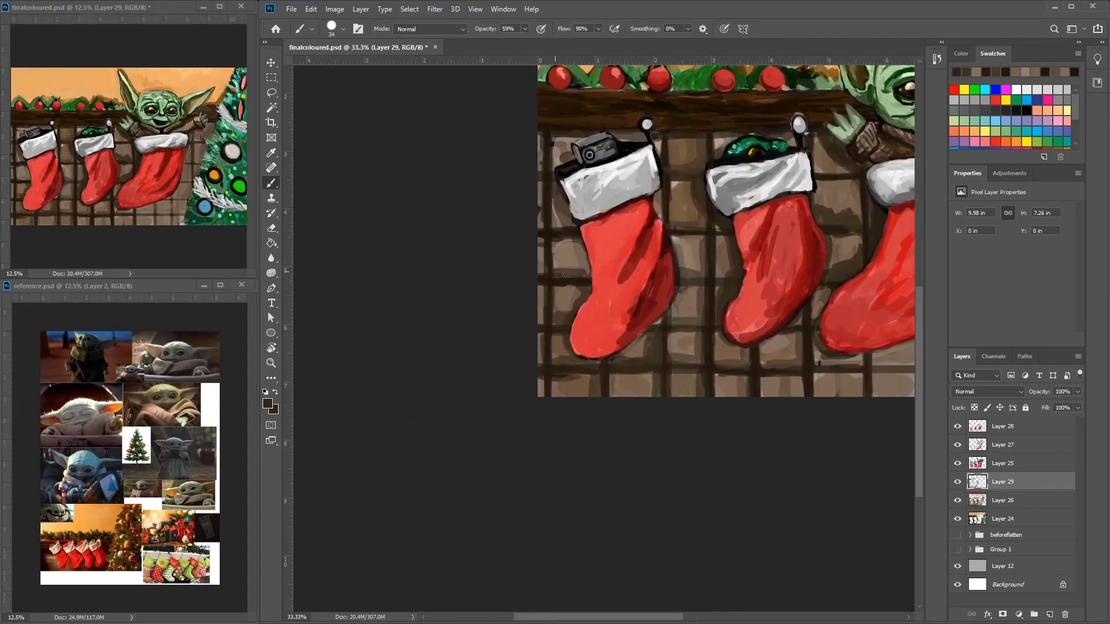
{"action": "left_click", "coordinate": [558, 235], "text": "alt"}
{"action": "left_click", "coordinate": [579, 140], "text": "alt"}
Step: Paint dark mortar lines on the bricks between Baby Yoda's stocking and the Christmas tree
{"action": "key", "text": "ctrl+minus"}
{"action": "key", "text": "ctrl+minus"}
{"action": "key", "text": "ctrl+plus"}
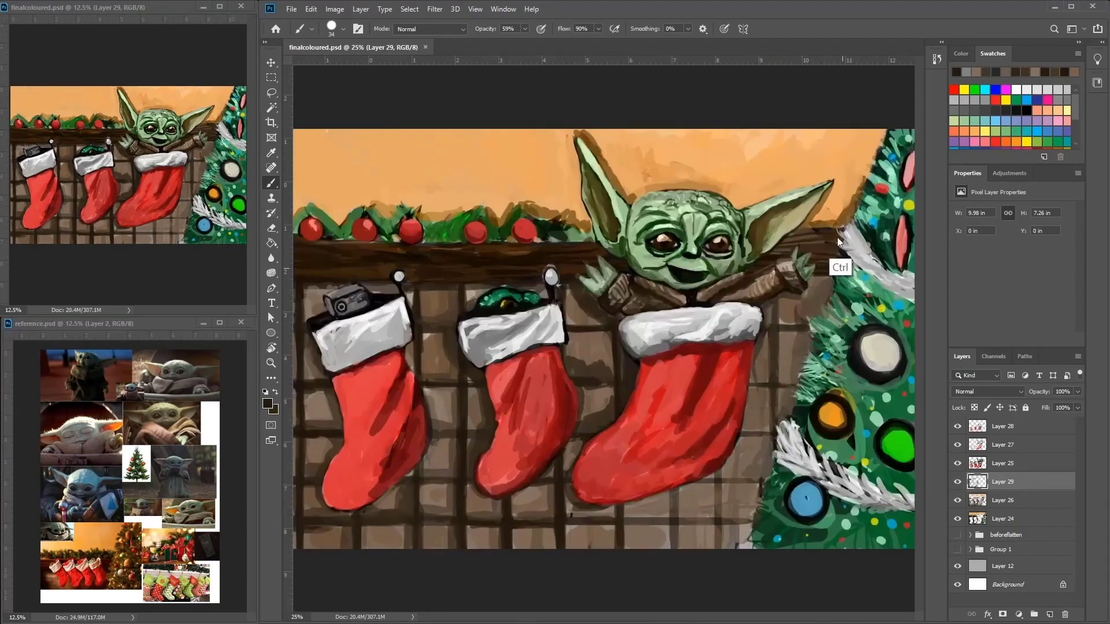
{"action": "key", "text": "ctrl+plus"}
{"action": "left_click_drag", "start_coordinate": [701, 384], "coordinate": [711, 318]}
{"action": "left_click_drag", "start_coordinate": [697, 393], "coordinate": [682, 460]}
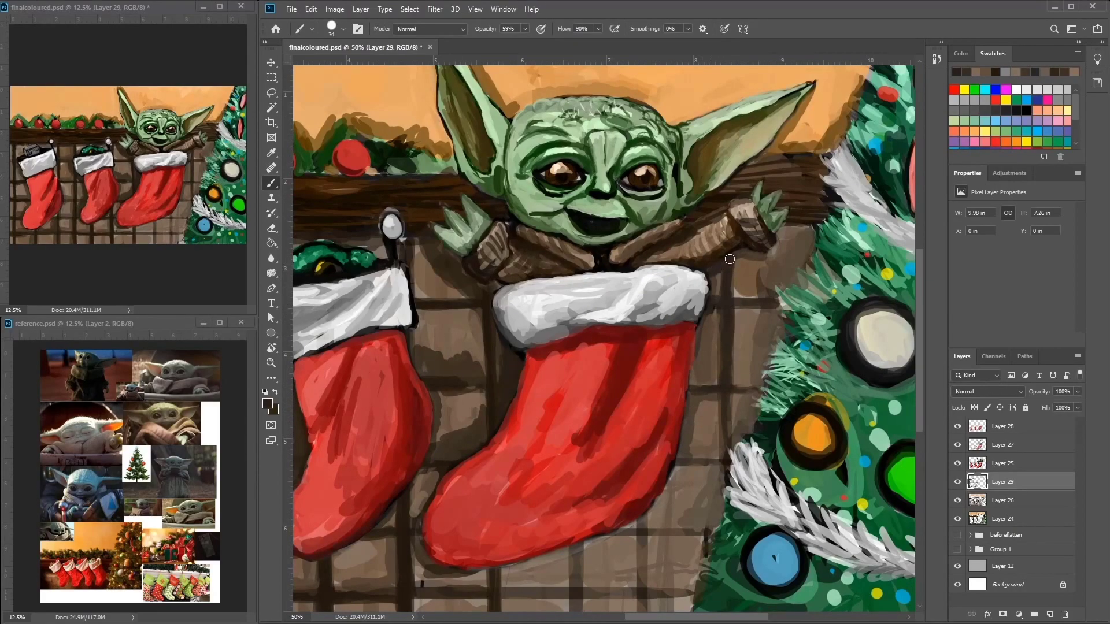
Step: Smooth the brick faces between the middle stocking and Baby Yoda's stocking with brown strokes
{"action": "scroll", "coordinate": [786, 229], "scroll_direction": "down", "scroll_amount": 3}
{"action": "scroll", "coordinate": [539, 169], "scroll_direction": "left", "scroll_amount": 4}
{"action": "scroll", "coordinate": [600, 208], "scroll_direction": "down", "scroll_amount": 1}
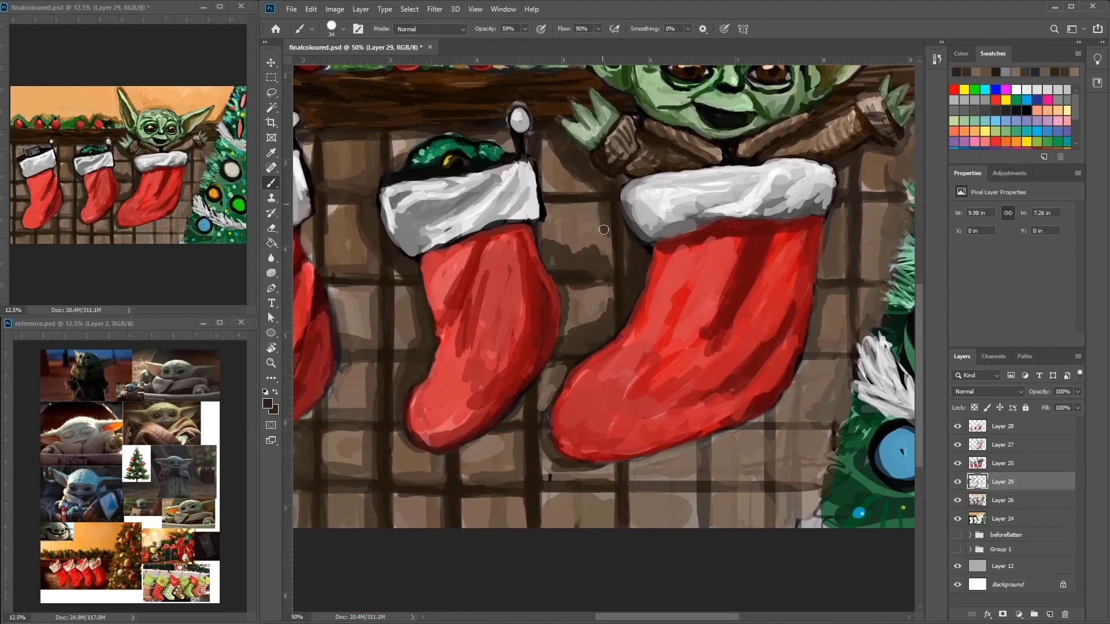
{"action": "left_click_drag", "start_coordinate": [598, 205], "coordinate": [593, 210]}
{"action": "left_click_drag", "start_coordinate": [582, 308], "coordinate": [570, 327]}
Step: Paint bricks and dark mortar beneath Baby Yoda's stocking, and clean its toe's outline with the Eraser on Layer 25
{"action": "scroll", "coordinate": [669, 268], "scroll_direction": "down", "scroll_amount": 5}
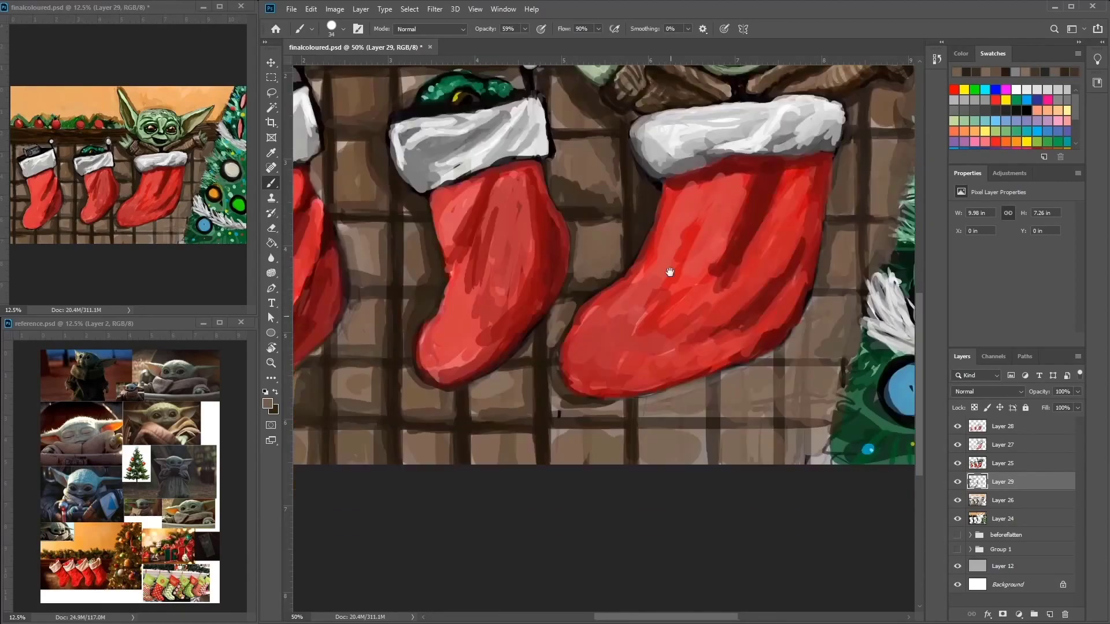
{"action": "left_click_drag", "start_coordinate": [726, 295], "coordinate": [725, 382]}
{"action": "mouse_move", "coordinate": [722, 340]}
{"action": "left_mouse_down"}
{"action": "mouse_move", "coordinate": [653, 340]}
{"action": "mouse_move", "coordinate": [771, 341]}
{"action": "left_mouse_up"}
{"action": "mouse_move", "coordinate": [792, 272]}
{"action": "left_mouse_down"}
{"action": "mouse_move", "coordinate": [792, 382]}
{"action": "mouse_move", "coordinate": [731, 304]}
{"action": "mouse_move", "coordinate": [683, 317]}
{"action": "left_mouse_up"}
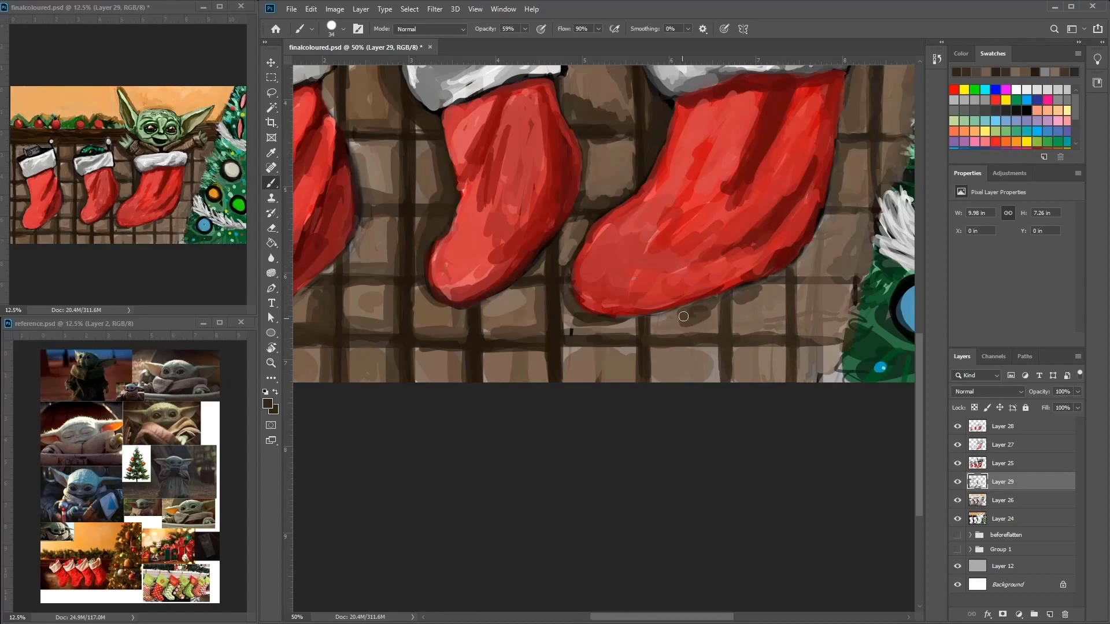
{"action": "left_click", "coordinate": [627, 320], "text": "ctrl"}
{"action": "key", "text": "e"}
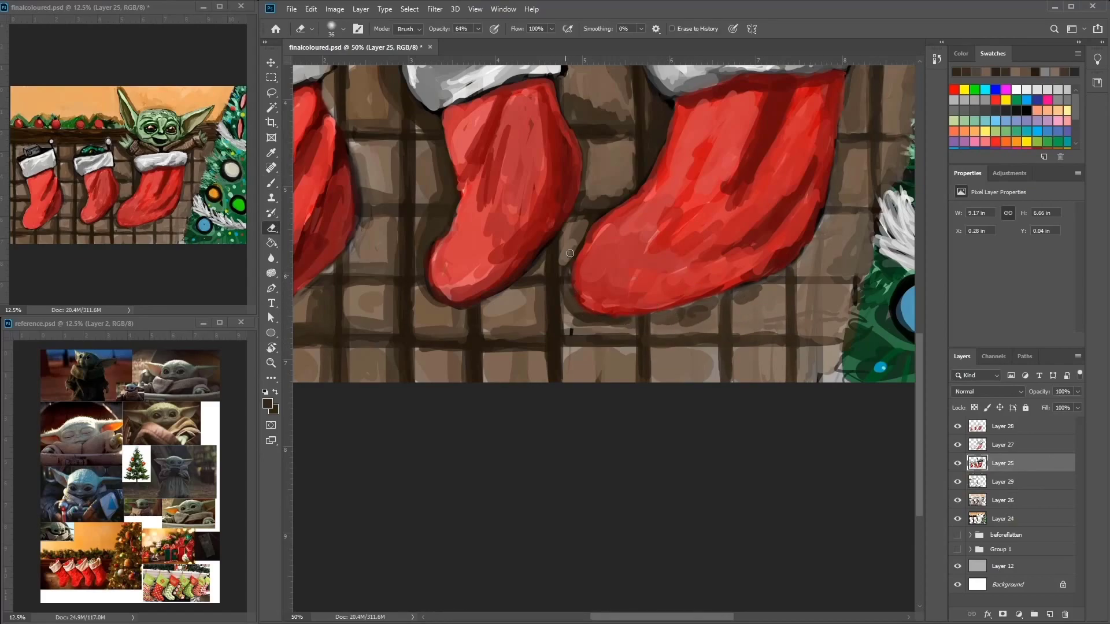
{"action": "left_click", "coordinate": [754, 287], "text": "ctrl"}
{"action": "key", "text": "b"}
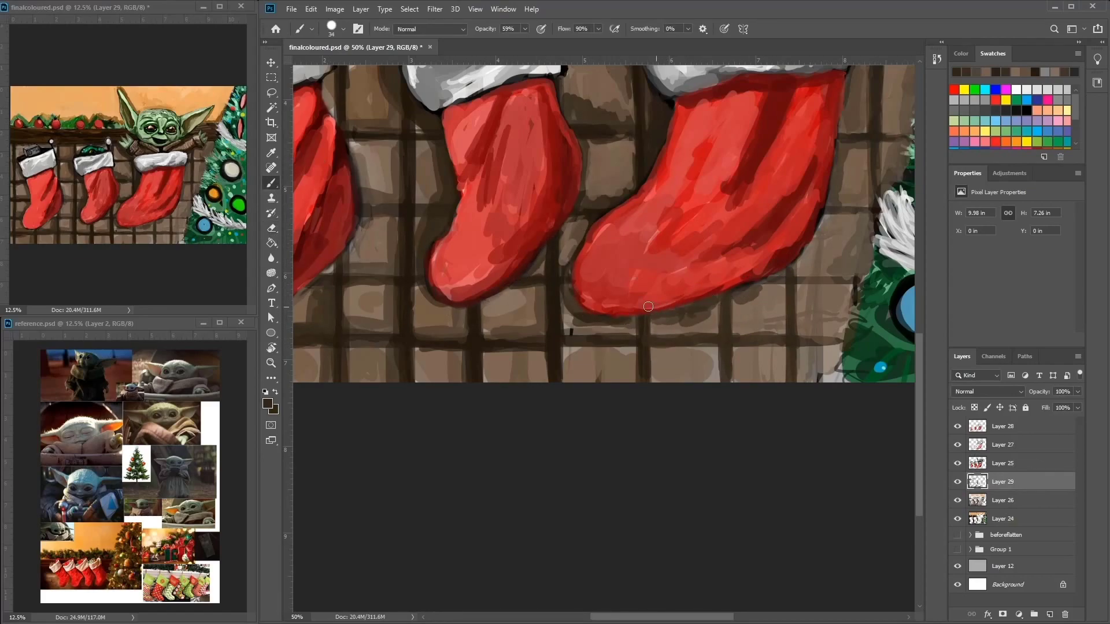
Step: Brighten the bricks between the left and middle stockings with a lighter brown
{"action": "left_click_drag", "start_coordinate": [664, 253], "coordinate": [789, 234]}
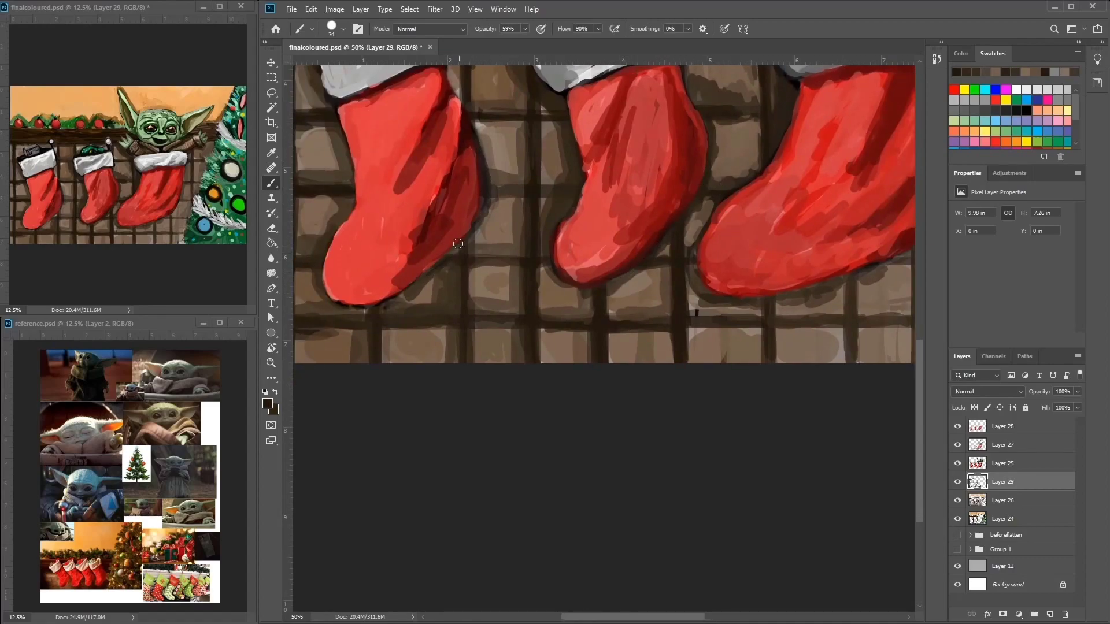
{"action": "left_click_drag", "start_coordinate": [347, 306], "coordinate": [488, 355]}
{"action": "left_click_drag", "start_coordinate": [627, 220], "coordinate": [656, 174]}
{"action": "left_click_drag", "start_coordinate": [618, 98], "coordinate": [639, 132]}
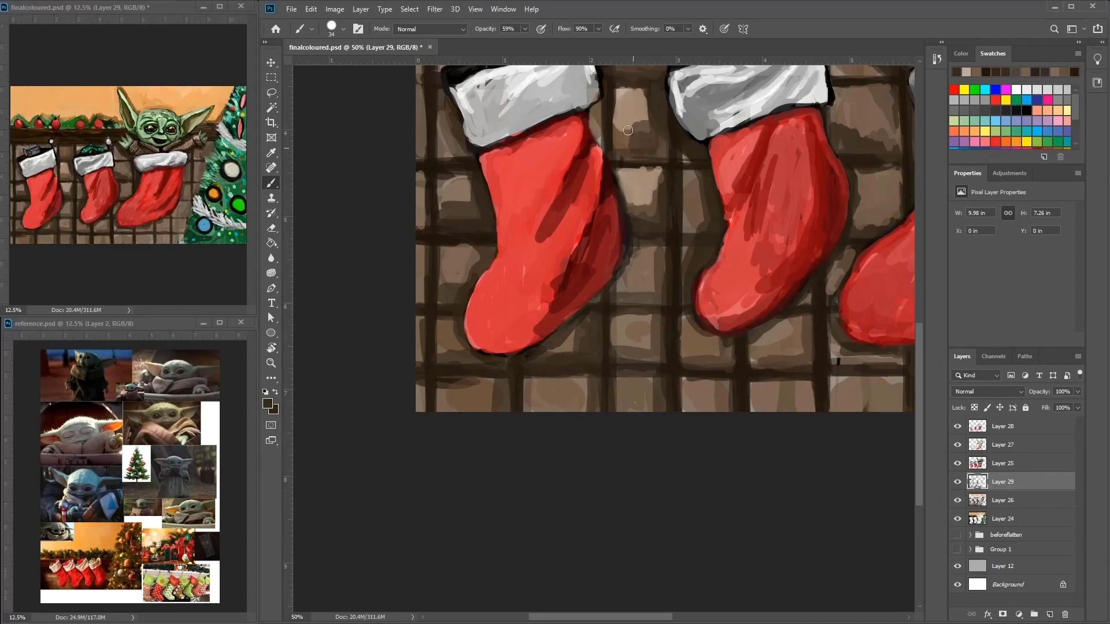
Step: Touch up the bricks left of the left stocking and darken the shadow and mortar around its foot
{"action": "left_click_drag", "start_coordinate": [439, 86], "coordinate": [477, 146]}
{"action": "left_click_drag", "start_coordinate": [489, 214], "coordinate": [482, 142]}
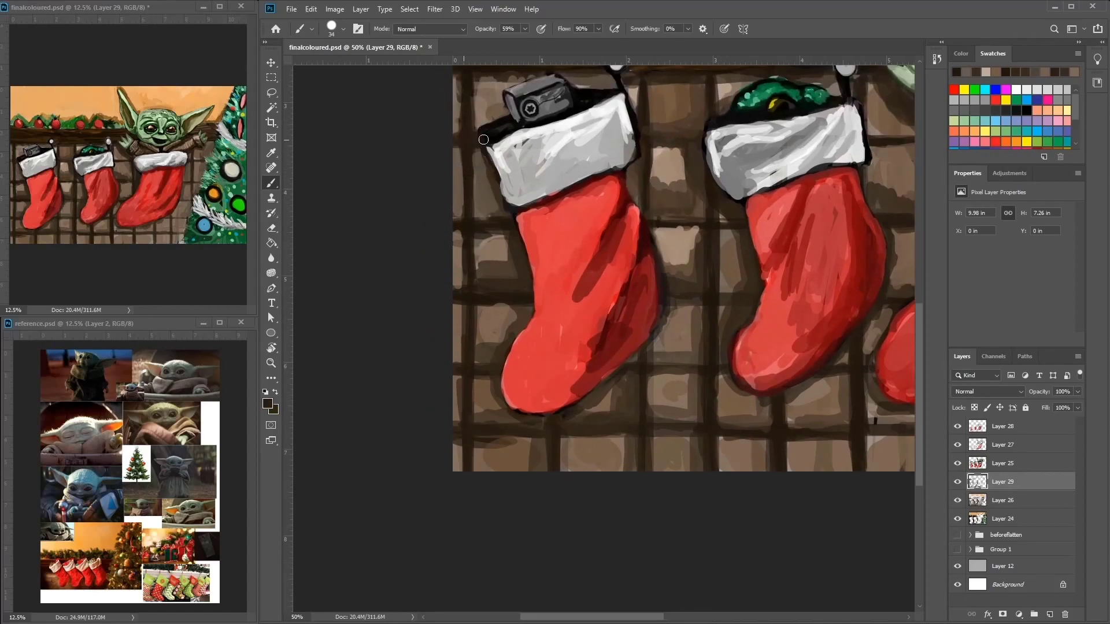
{"action": "left_click_drag", "start_coordinate": [462, 329], "coordinate": [341, 297]}
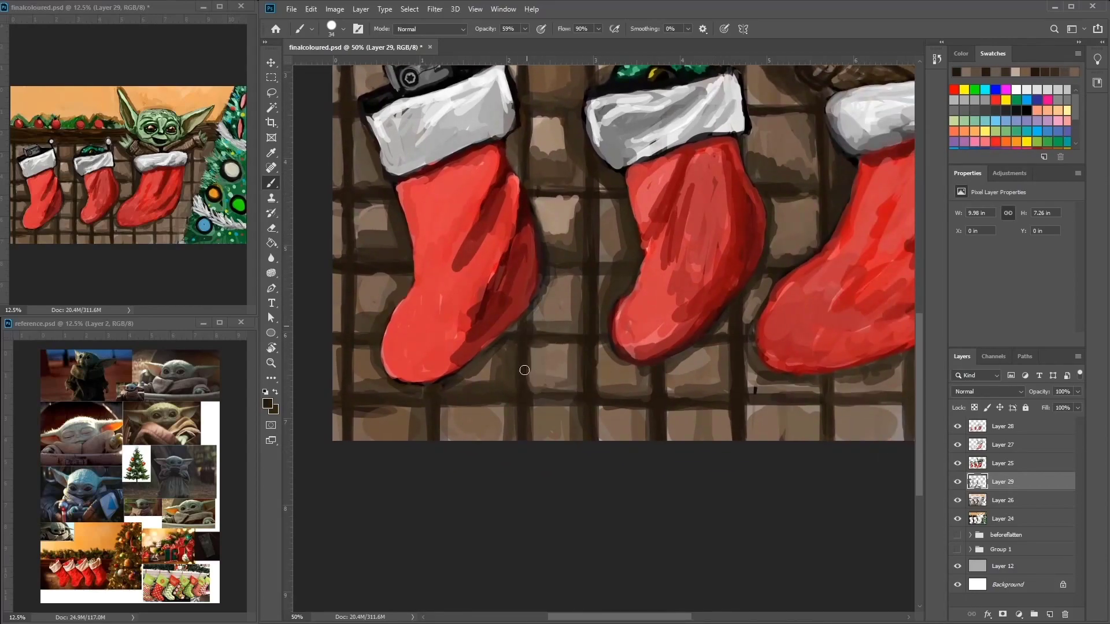
{"action": "left_click_drag", "start_coordinate": [585, 400], "coordinate": [475, 400]}
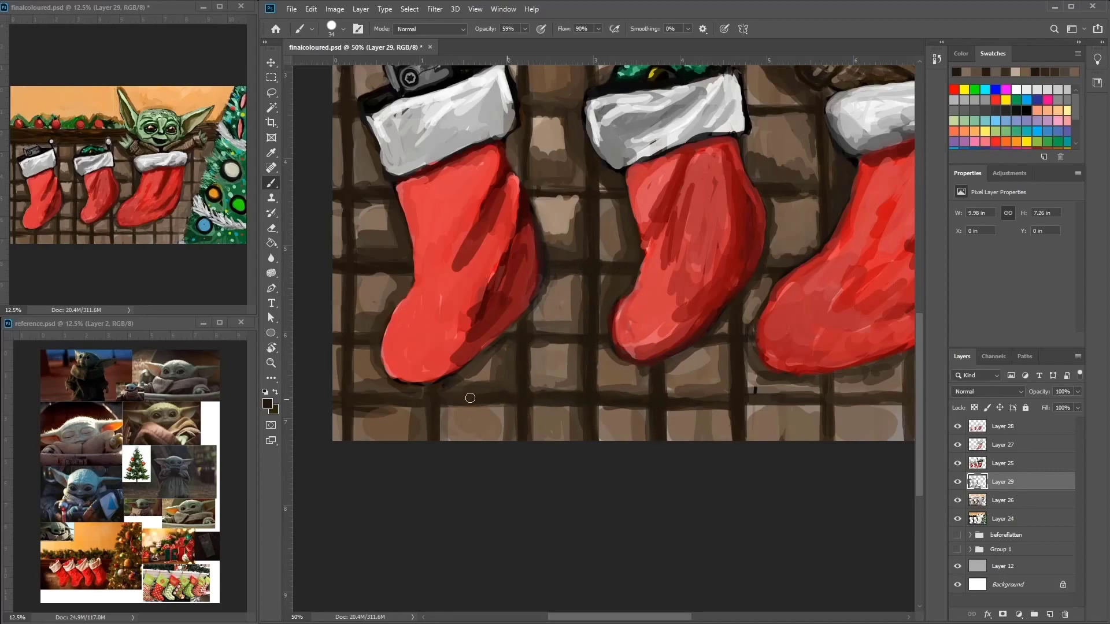
Step: Shade the brick edges and lower mortar rows across the wall, alternating between the two brown colours
{"action": "mouse_move", "coordinate": [809, 231]}
{"action": "left_mouse_down"}
{"action": "mouse_move", "coordinate": [740, 264]}
{"action": "mouse_move", "coordinate": [685, 321]}
{"action": "mouse_move", "coordinate": [720, 290]}
{"action": "left_mouse_up"}
{"action": "key", "text": "x"}
{"action": "mouse_move", "coordinate": [717, 247]}
{"action": "left_mouse_down"}
{"action": "mouse_move", "coordinate": [647, 254]}
{"action": "mouse_move", "coordinate": [665, 347]}
{"action": "mouse_move", "coordinate": [630, 474]}
{"action": "mouse_move", "coordinate": [563, 486]}
{"action": "mouse_move", "coordinate": [595, 457]}
{"action": "mouse_move", "coordinate": [584, 439]}
{"action": "left_mouse_up"}
{"action": "key", "text": "x"}
{"action": "key", "text": "x"}
{"action": "mouse_move", "coordinate": [508, 481]}
{"action": "left_mouse_down"}
{"action": "mouse_move", "coordinate": [491, 492]}
{"action": "mouse_move", "coordinate": [514, 526]}
{"action": "left_mouse_up"}
{"action": "mouse_move", "coordinate": [445, 456]}
{"action": "left_mouse_down"}
{"action": "mouse_move", "coordinate": [433, 520]}
{"action": "mouse_move", "coordinate": [332, 518]}
{"action": "left_mouse_up"}
{"action": "left_click_drag", "start_coordinate": [359, 466], "coordinate": [487, 506]}
{"action": "mouse_move", "coordinate": [540, 246]}
{"action": "left_mouse_down"}
{"action": "mouse_move", "coordinate": [578, 307]}
{"action": "mouse_move", "coordinate": [527, 208]}
{"action": "mouse_move", "coordinate": [578, 234]}
{"action": "mouse_move", "coordinate": [570, 176]}
{"action": "left_mouse_up"}
Step: Paint the bricks between the middle stocking's hook and Baby Yoda's hand with sampled browns
{"action": "left_click", "coordinate": [549, 191], "text": "alt"}
{"action": "left_click_drag", "start_coordinate": [509, 216], "coordinate": [520, 203]}
{"action": "left_click_drag", "start_coordinate": [569, 219], "coordinate": [572, 176]}
{"action": "mouse_move", "coordinate": [514, 211]}
{"action": "left_mouse_down"}
{"action": "mouse_move", "coordinate": [517, 179]}
{"action": "mouse_move", "coordinate": [381, 176]}
{"action": "left_mouse_up"}
{"action": "left_click_drag", "start_coordinate": [569, 208], "coordinate": [572, 164]}
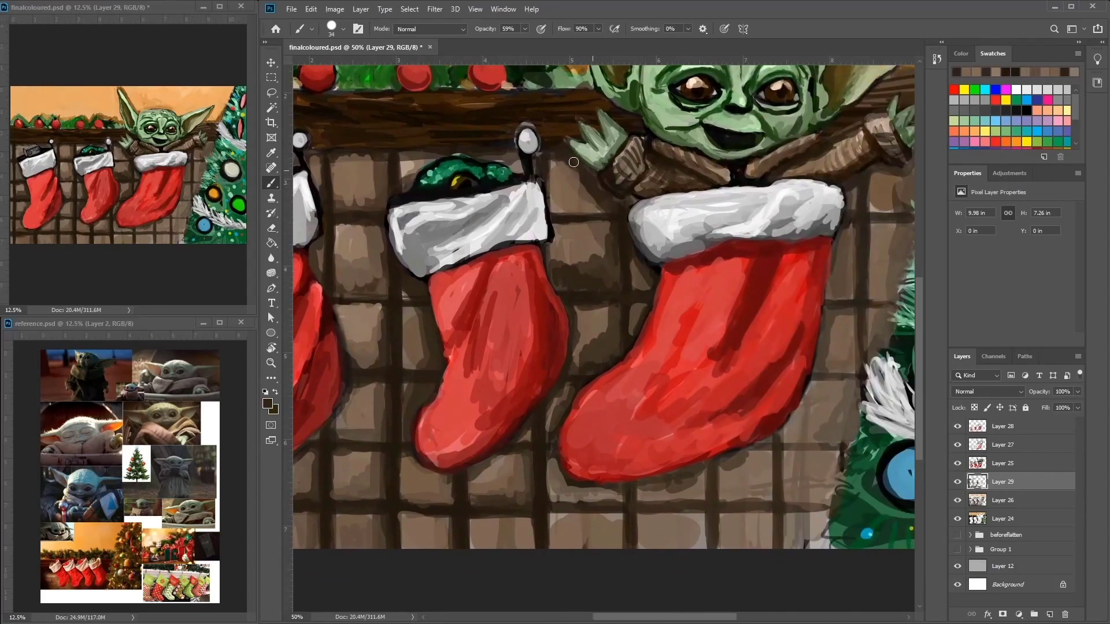
Step: Brush sampled light and dark greens over the Christmas tree's foliage around the ornaments on Layer 29
{"action": "left_click_drag", "start_coordinate": [913, 155], "coordinate": [776, 149]}
{"action": "left_click", "coordinate": [792, 196], "text": "alt"}
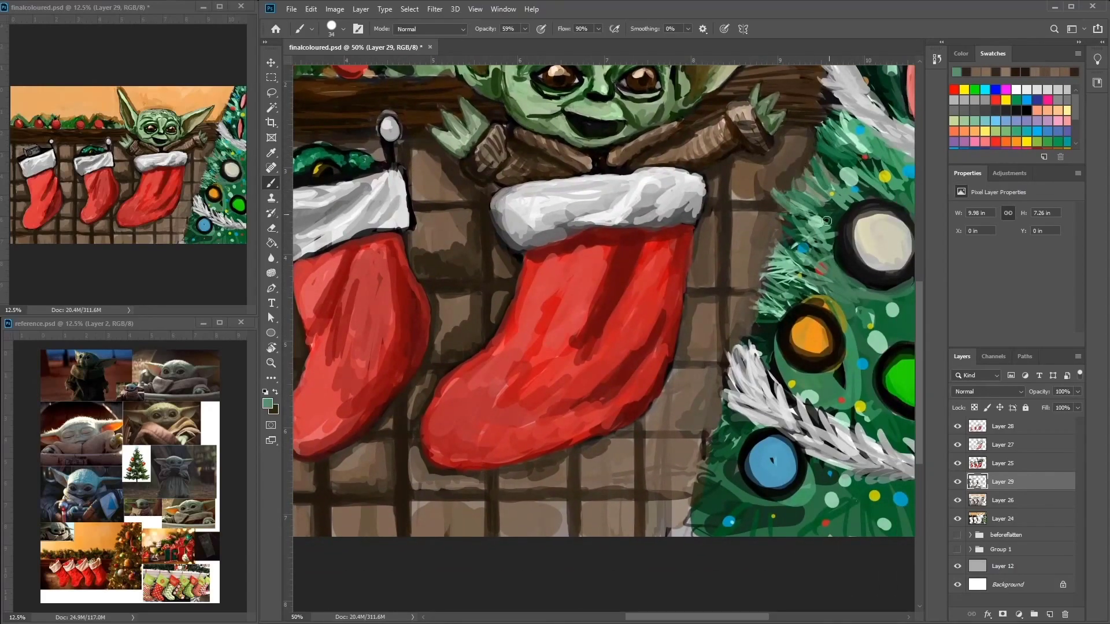
{"action": "left_click_drag", "start_coordinate": [889, 290], "coordinate": [785, 174]}
{"action": "left_click", "coordinate": [789, 231], "text": "alt"}
{"action": "left_click", "coordinate": [1034, 103]}
{"action": "left_click", "coordinate": [785, 173], "text": "alt"}
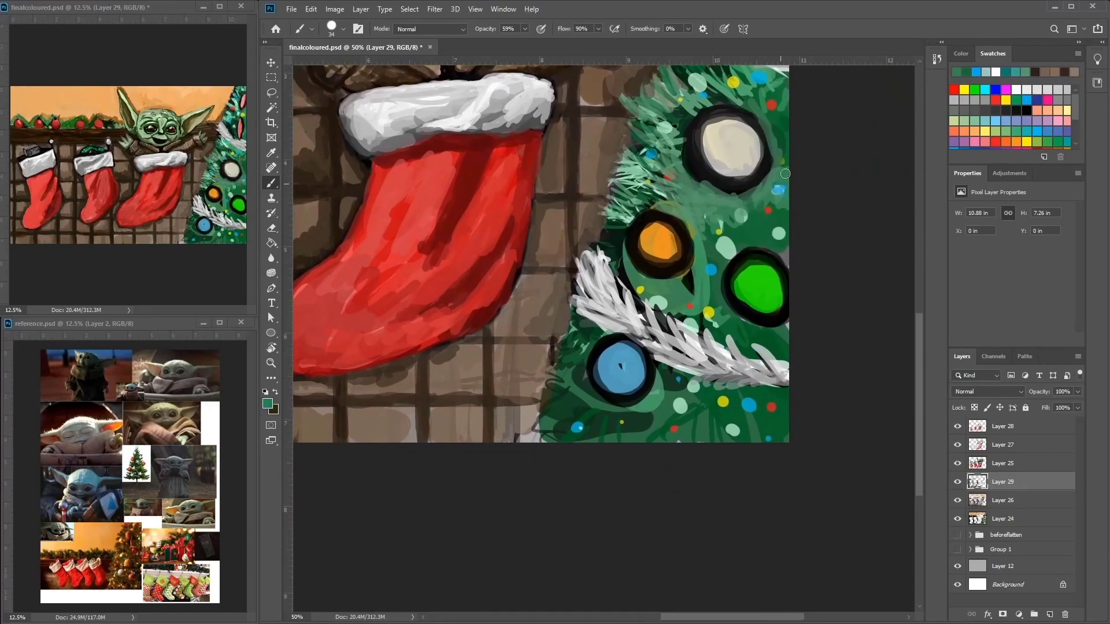
{"action": "left_click_drag", "start_coordinate": [792, 274], "coordinate": [798, 312]}
{"action": "key", "text": "ctrl+minus"}
{"action": "key", "text": "ctrl+minus"}
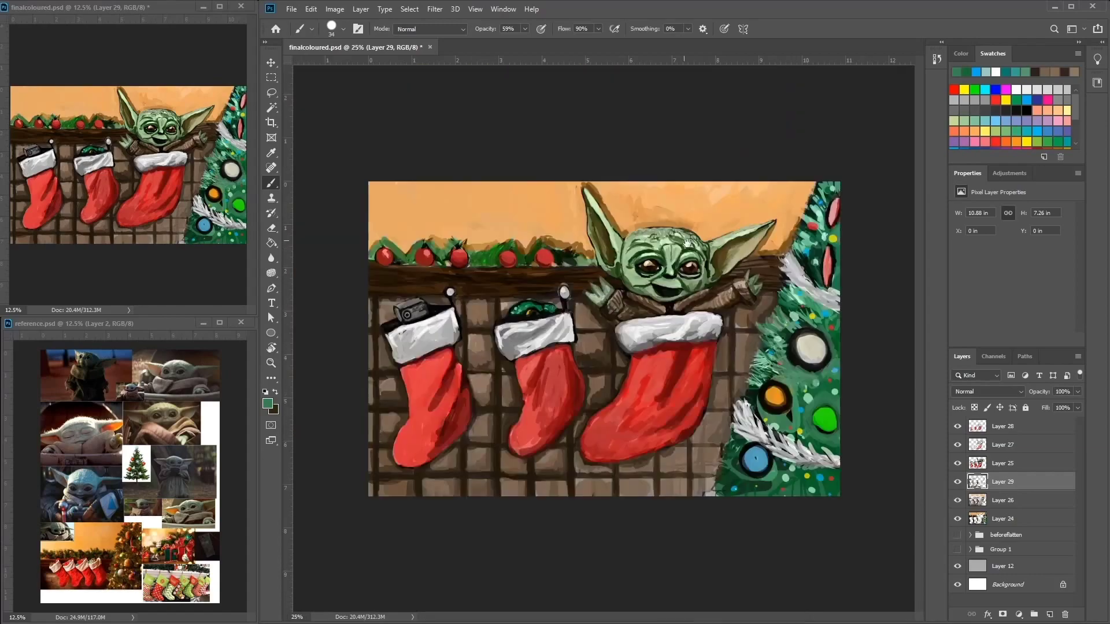
{"action": "left_click_drag", "start_coordinate": [812, 365], "coordinate": [802, 383]}
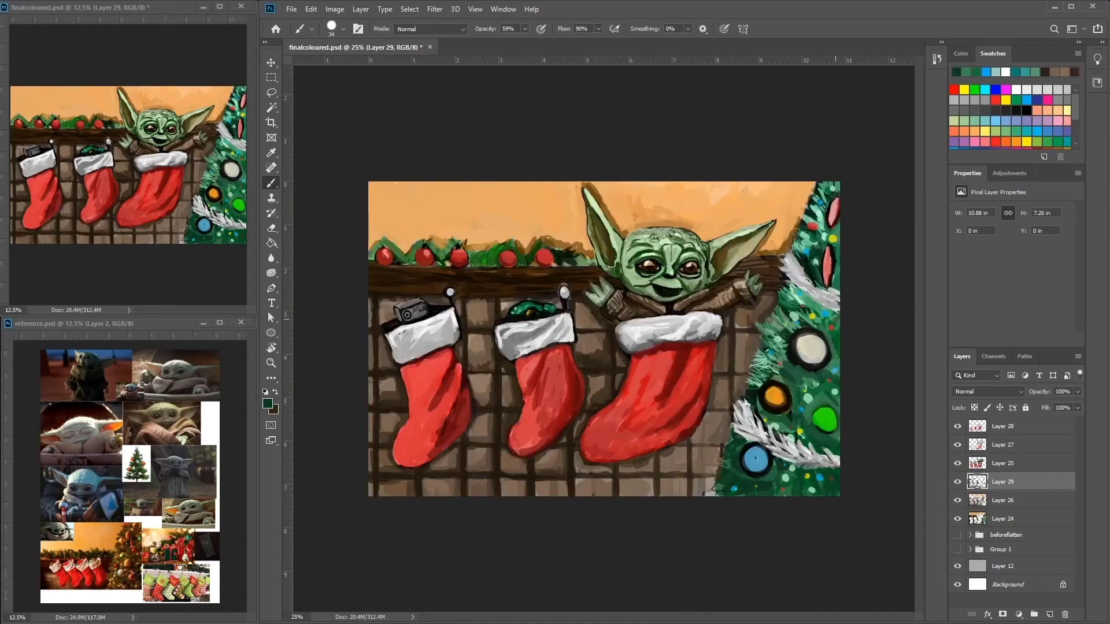
Step: Dot sampled blue lights over the tree and touch up the bricks along its lower edge with sampled brown
{"action": "left_click", "coordinate": [814, 250], "text": "alt"}
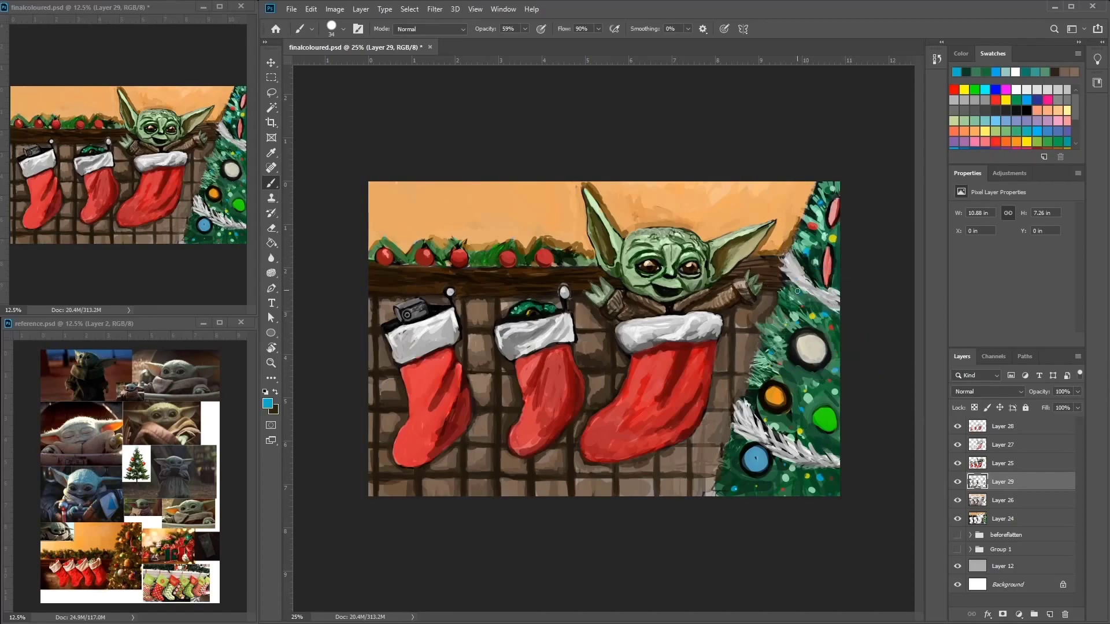
{"action": "left_click", "coordinate": [746, 348], "text": "alt"}
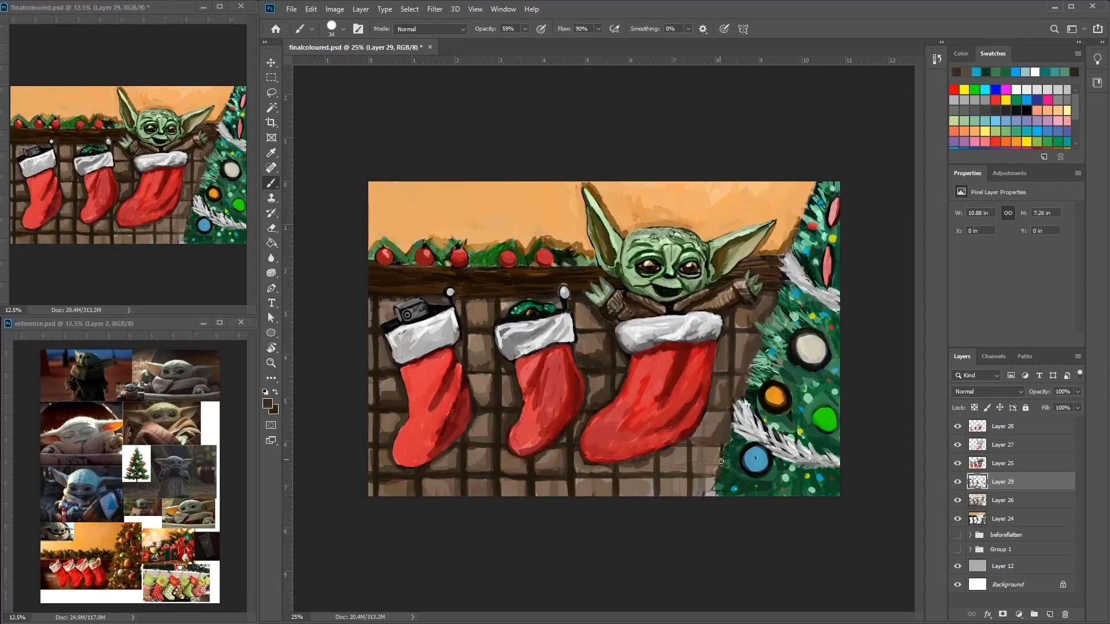
Step: Shade the wall beside the tree and the mantel's upper edge near Baby Yoda's ear with sampled browns and orange
{"action": "scroll", "coordinate": [806, 245], "scroll_direction": "up", "scroll_amount": 2}
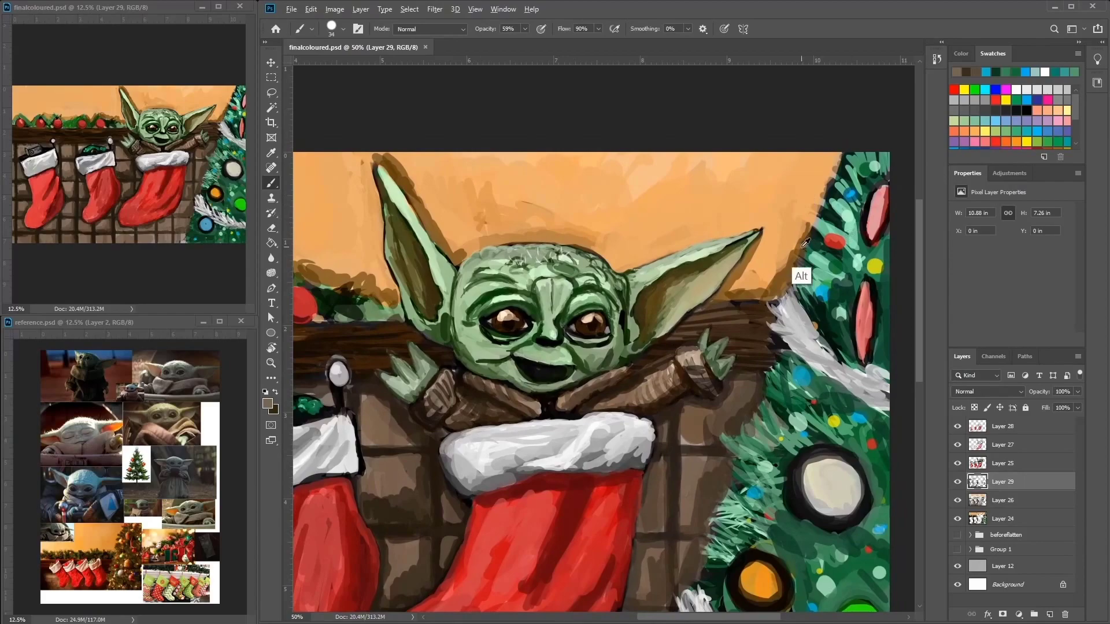
{"action": "left_click", "coordinate": [803, 281], "text": "alt"}
{"action": "left_click_drag", "start_coordinate": [818, 179], "coordinate": [737, 290]}
{"action": "left_click", "coordinate": [761, 295], "text": "alt"}
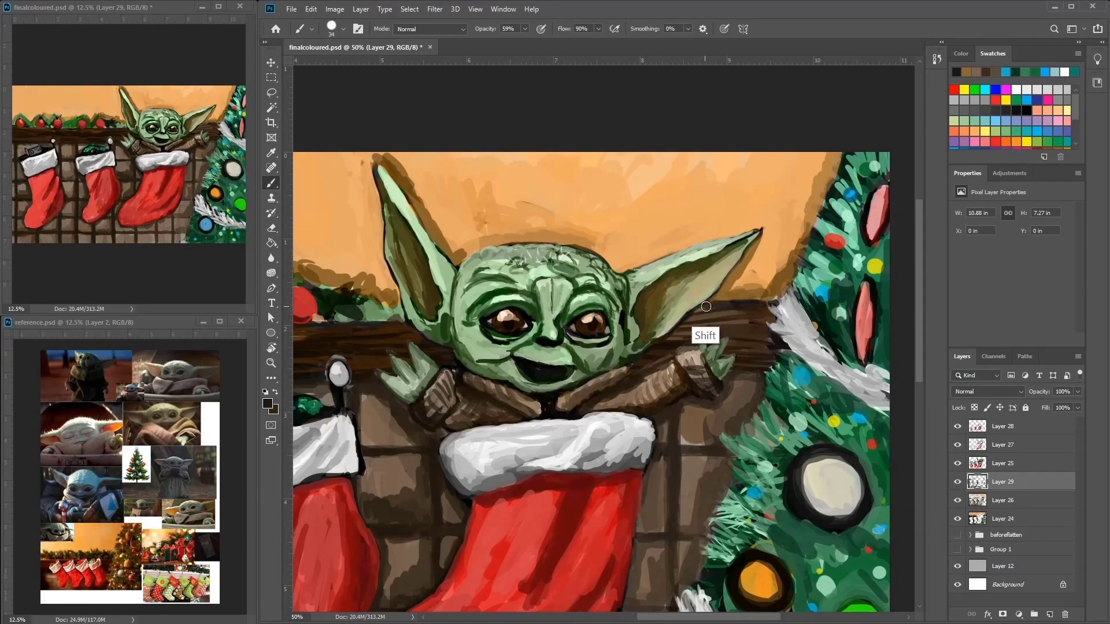
{"action": "left_click", "coordinate": [793, 208], "text": "alt"}
{"action": "left_click", "coordinate": [769, 309], "text": "alt"}
{"action": "left_click", "coordinate": [732, 316], "text": "alt"}
Step: Reduce the brush to 18 px and refine the mantel's wood grain between Baby Yoda's ear and the tree with sampled browns
{"action": "right_click", "coordinate": [737, 293]}
{"action": "key", "text": "Return"}
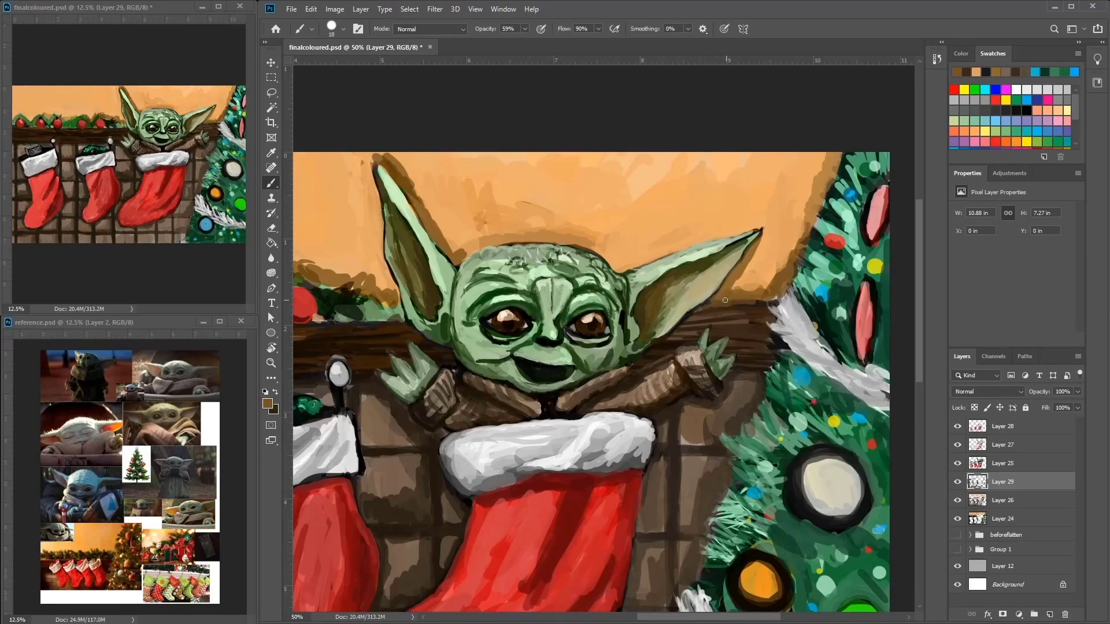
{"action": "left_click", "coordinate": [712, 297], "text": "alt"}
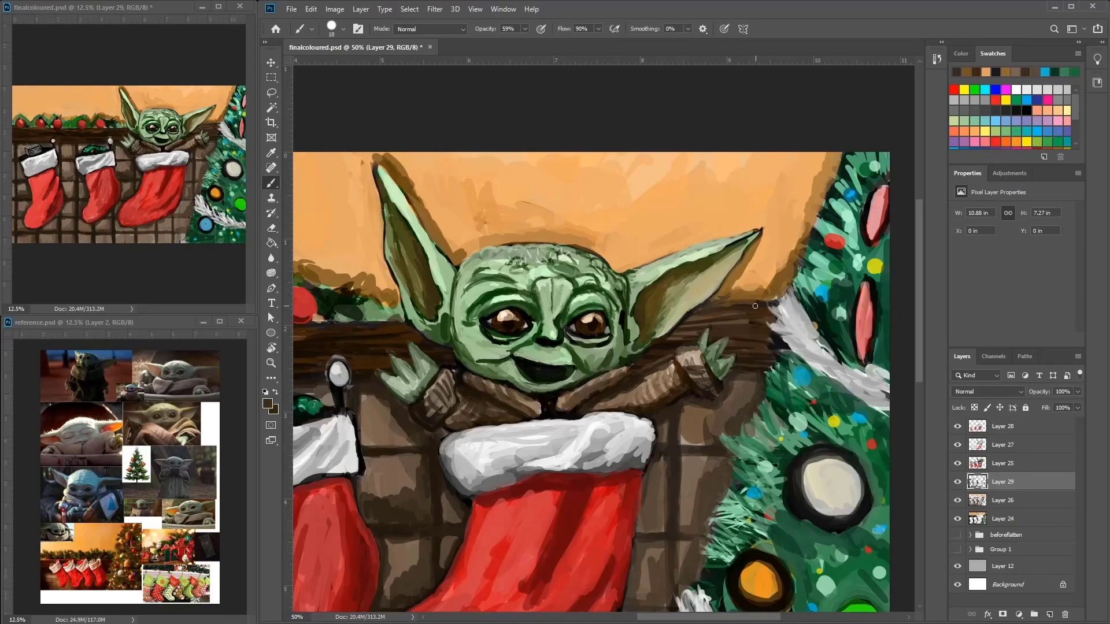
{"action": "left_click", "coordinate": [760, 304], "text": "alt"}
{"action": "left_click_drag", "start_coordinate": [759, 278], "coordinate": [805, 217]}
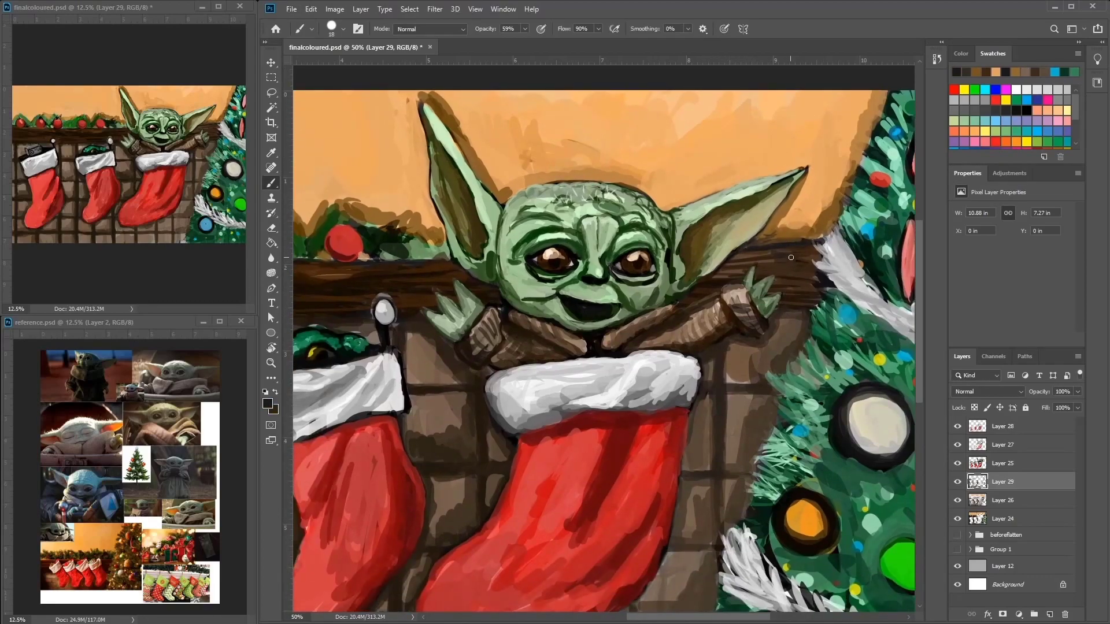
{"action": "left_click", "coordinate": [788, 229], "text": "alt"}
{"action": "left_click", "coordinate": [809, 247], "text": "alt"}
{"action": "left_click", "coordinate": [775, 283], "text": "alt"}
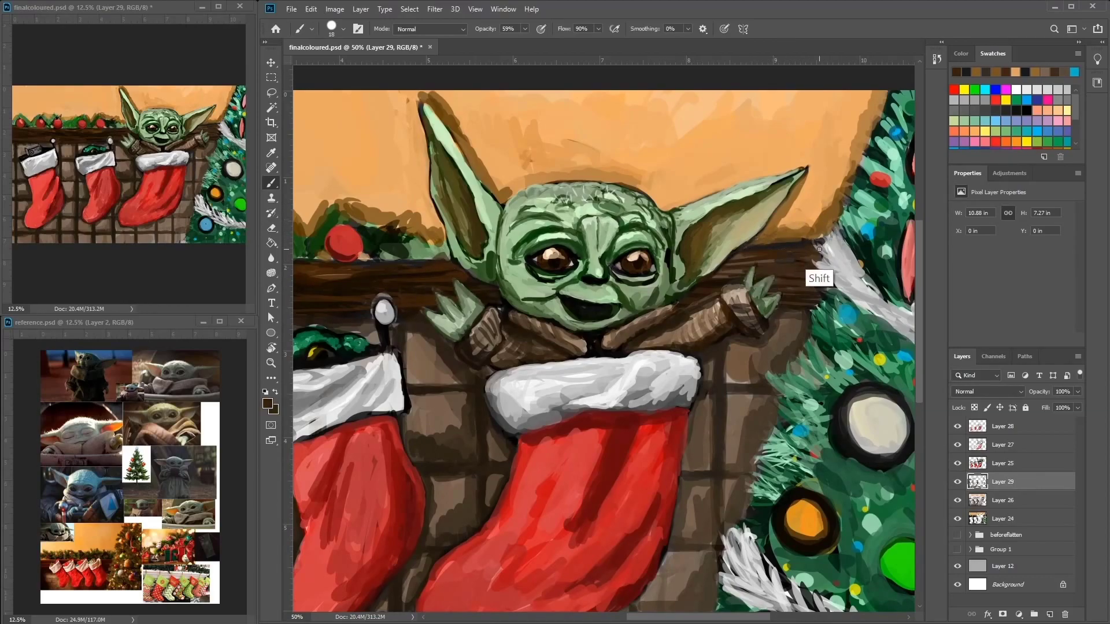
Step: Clean up the corner where wall and mantel meet the tree, and repaint the garland's tip with sampled light greys
{"action": "left_click", "coordinate": [817, 239], "text": "alt"}
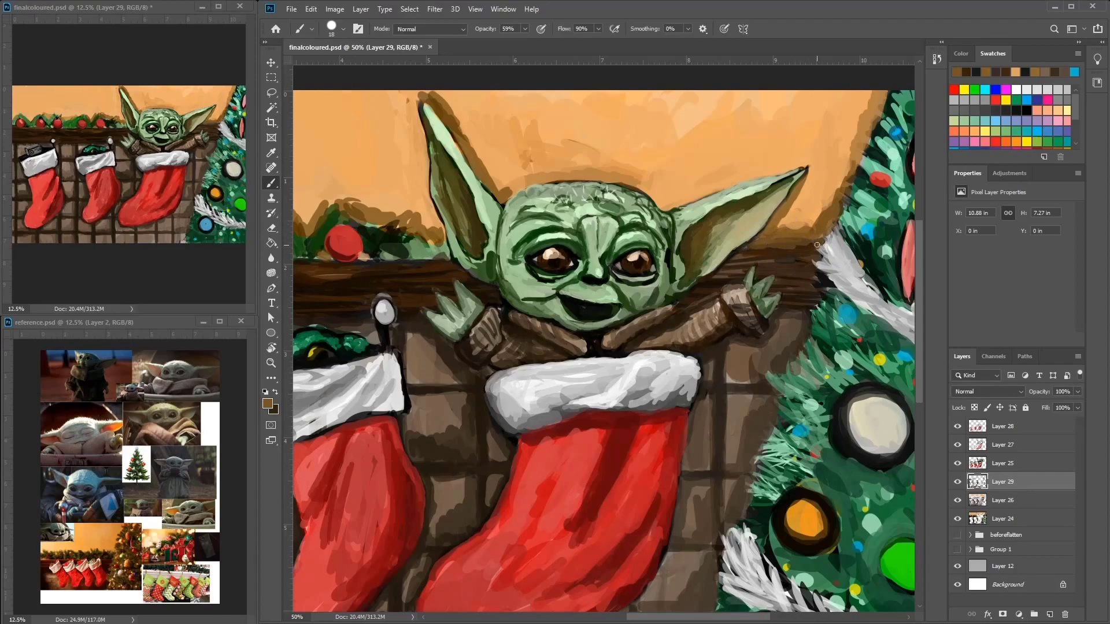
{"action": "left_click", "coordinate": [789, 224], "text": "alt"}
{"action": "left_click", "coordinate": [800, 229], "text": "alt"}
{"action": "left_click", "coordinate": [838, 260], "text": "alt"}
{"action": "left_click", "coordinate": [844, 263], "text": "alt"}
{"action": "left_click_drag", "start_coordinate": [828, 270], "coordinate": [820, 225]}
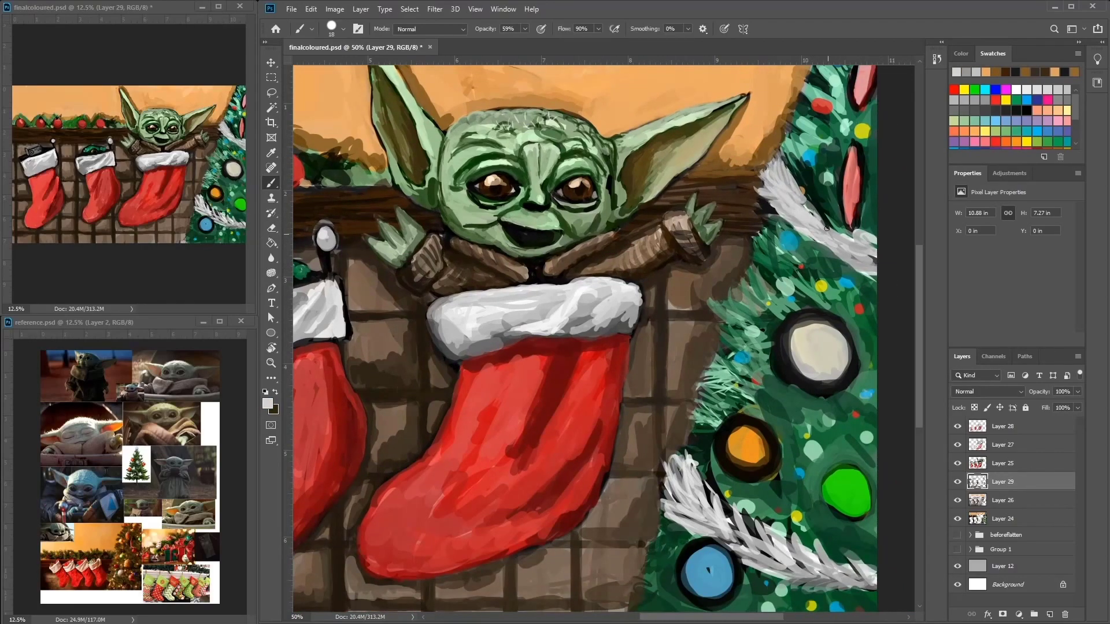
Step: Paint a round blue ornament beneath the tree's upper garland and brush sampled green around it
{"action": "left_click", "coordinate": [800, 177], "text": "alt"}
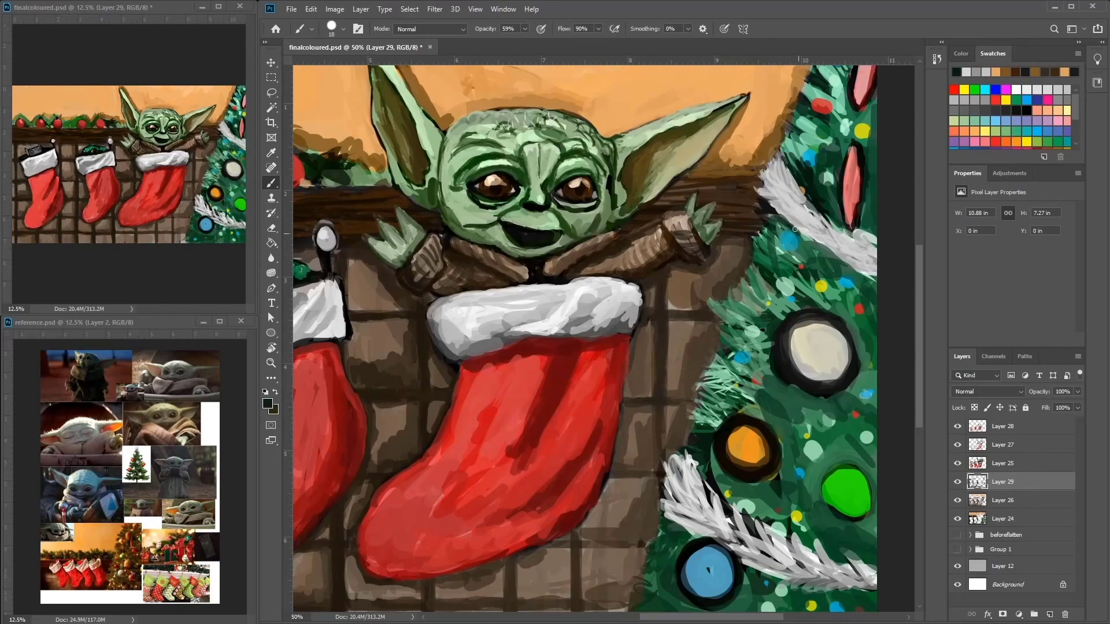
{"action": "left_click", "coordinate": [785, 238], "text": "alt"}
{"action": "left_click", "coordinate": [791, 238]}
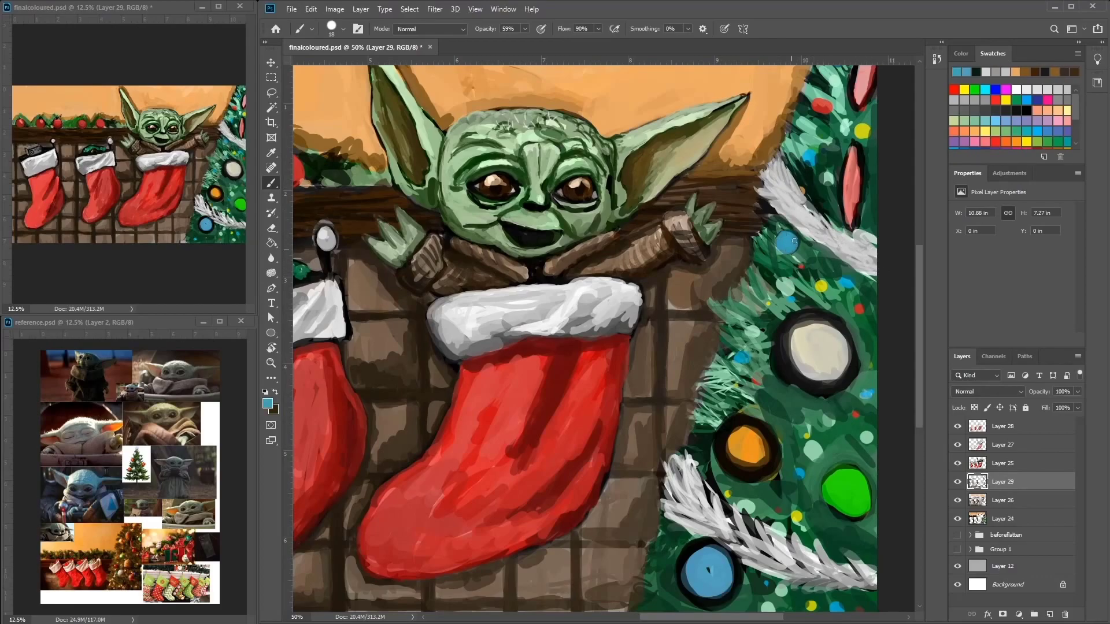
{"action": "left_click", "coordinate": [790, 254], "text": "alt"}
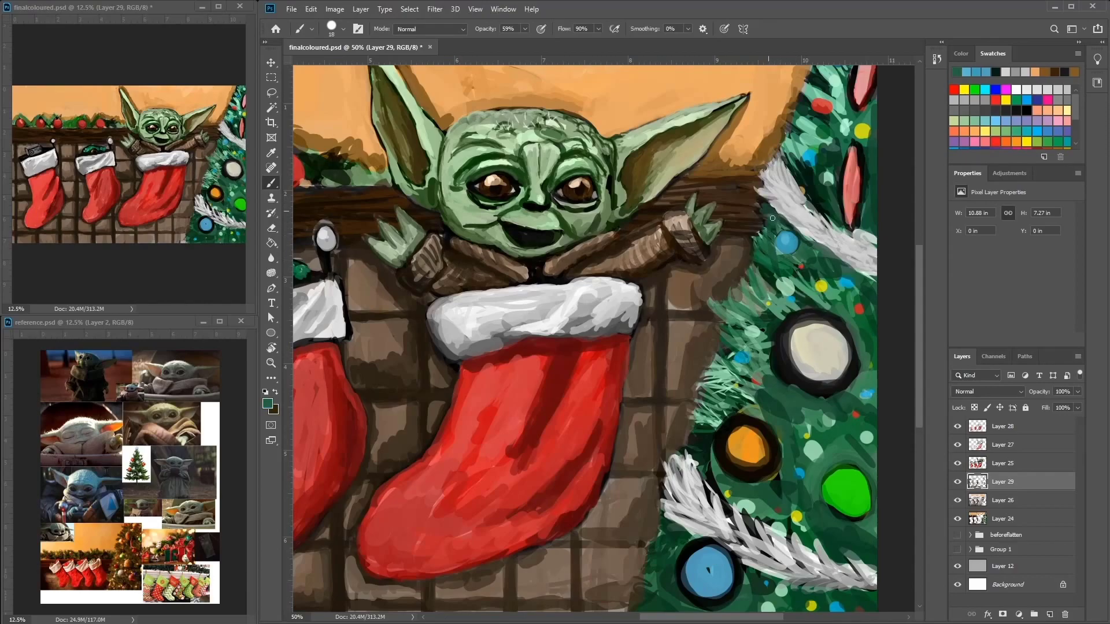
{"action": "scroll", "coordinate": [772, 212], "scroll_direction": "up", "scroll_amount": 3}
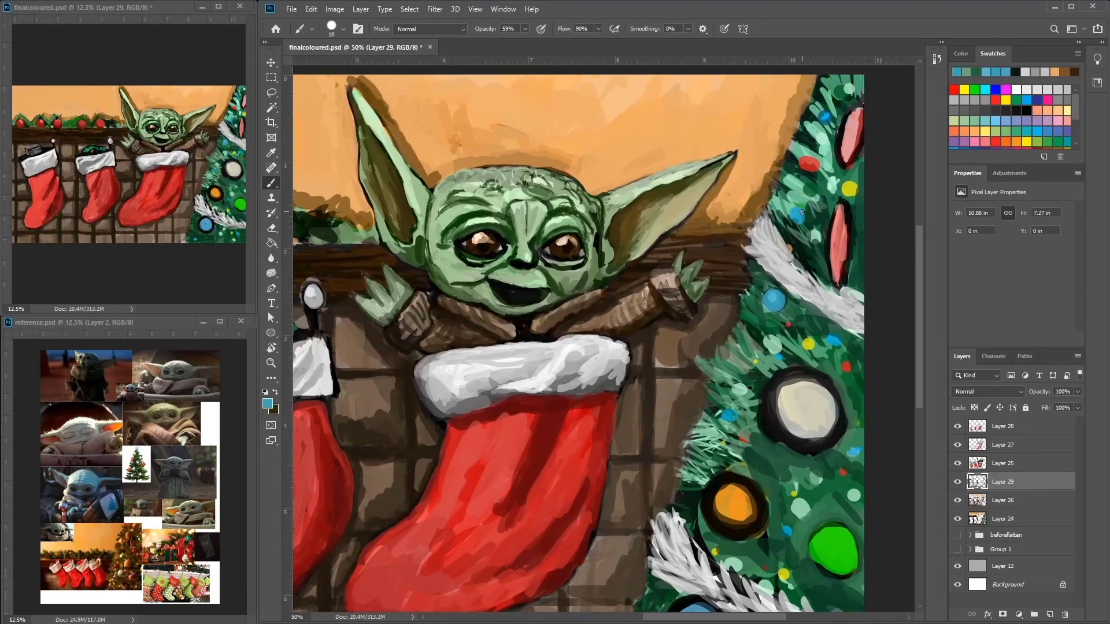
Step: Touch up the mantel's end between Baby Yoda's raised hand and the tree with sampled browns
{"action": "left_click", "coordinate": [720, 252], "text": "alt"}
{"action": "left_click", "coordinate": [722, 258], "text": "alt"}
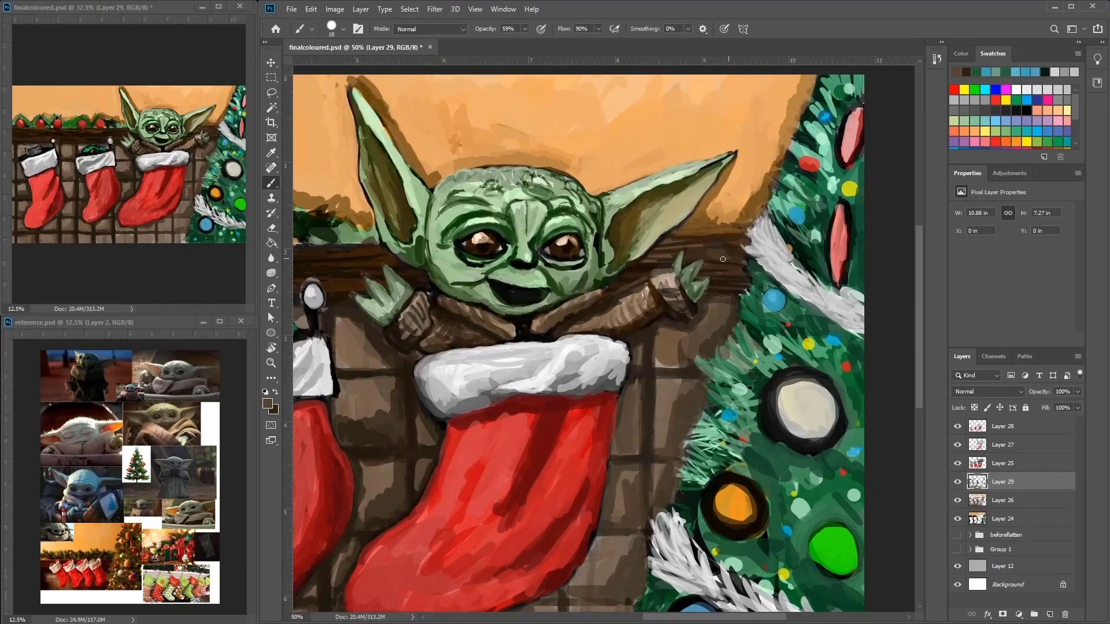
{"action": "left_click", "coordinate": [753, 234], "text": "alt"}
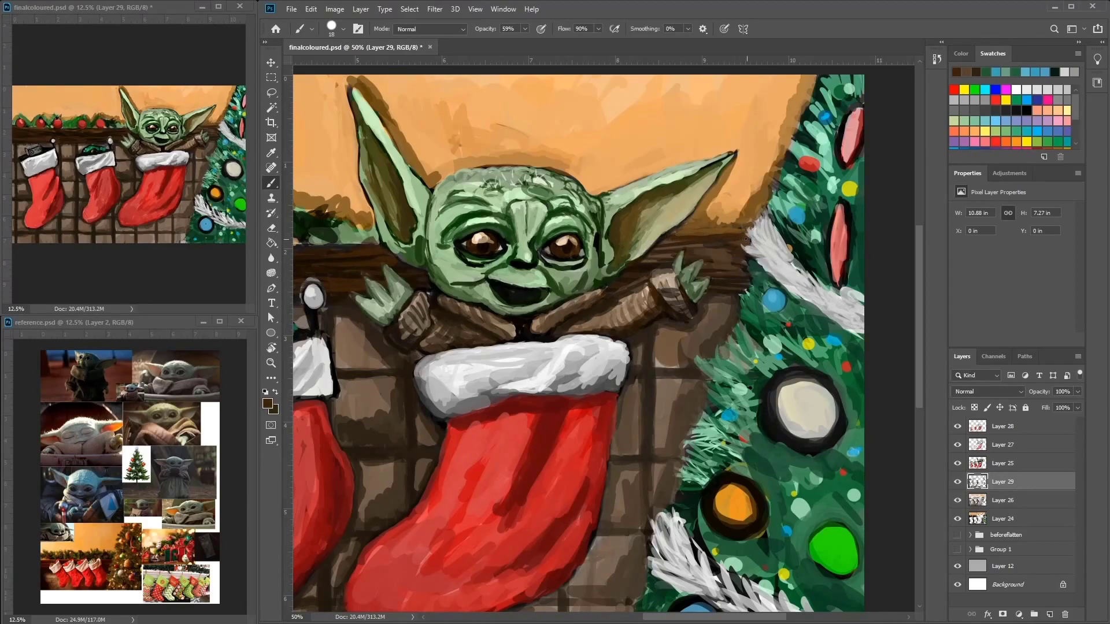
Step: On Layer 28, blend the body of Baby Yoda's stocking with sampled light and dark reds
{"action": "left_click_drag", "start_coordinate": [741, 238], "coordinate": [792, 175]}
{"action": "left_click", "coordinate": [575, 373], "text": "alt"}
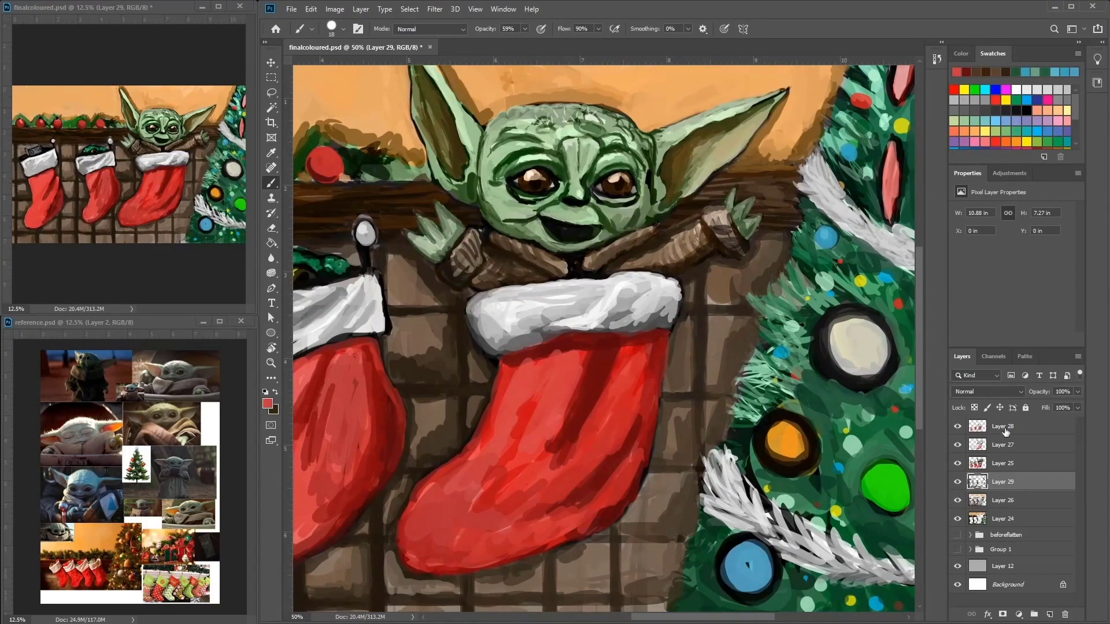
{"action": "left_click", "coordinate": [576, 373], "text": "ctrl"}
{"action": "left_click", "coordinate": [568, 402], "text": "alt"}
{"action": "left_click", "coordinate": [505, 389], "text": "alt"}
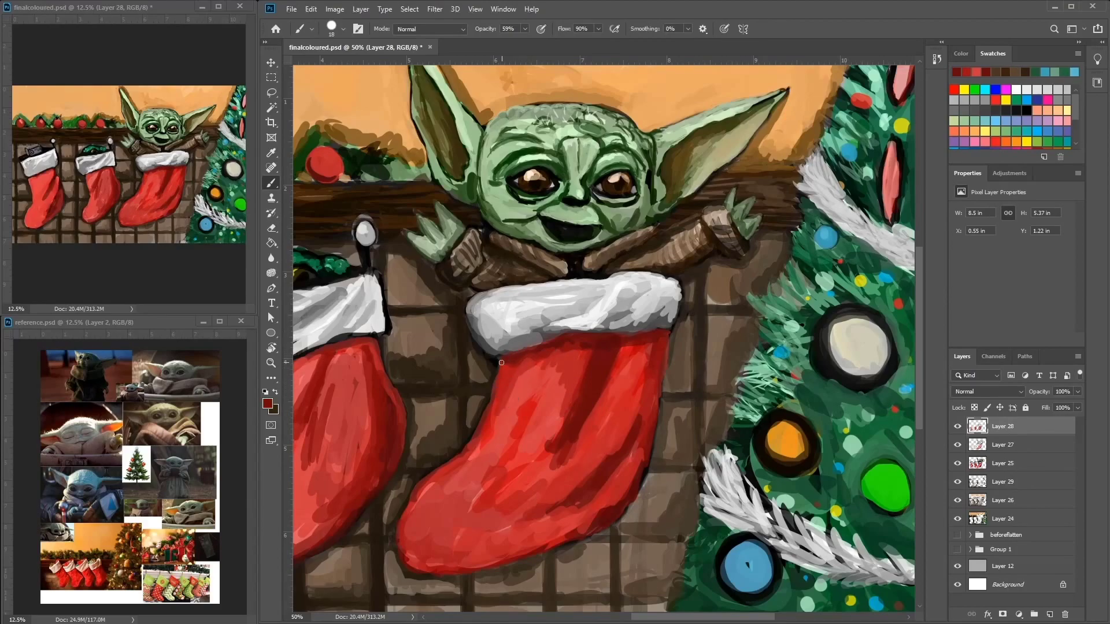
{"action": "left_click", "coordinate": [572, 355], "text": "alt"}
{"action": "mouse_move", "coordinate": [578, 352]}
{"action": "left_mouse_down"}
{"action": "mouse_move", "coordinate": [498, 422]}
{"action": "mouse_move", "coordinate": [416, 549]}
{"action": "mouse_move", "coordinate": [472, 407]}
{"action": "left_mouse_up"}
{"action": "mouse_move", "coordinate": [653, 324]}
{"action": "left_mouse_down"}
{"action": "mouse_move", "coordinate": [695, 248]}
{"action": "mouse_move", "coordinate": [627, 338]}
{"action": "mouse_move", "coordinate": [570, 375]}
{"action": "left_mouse_up"}
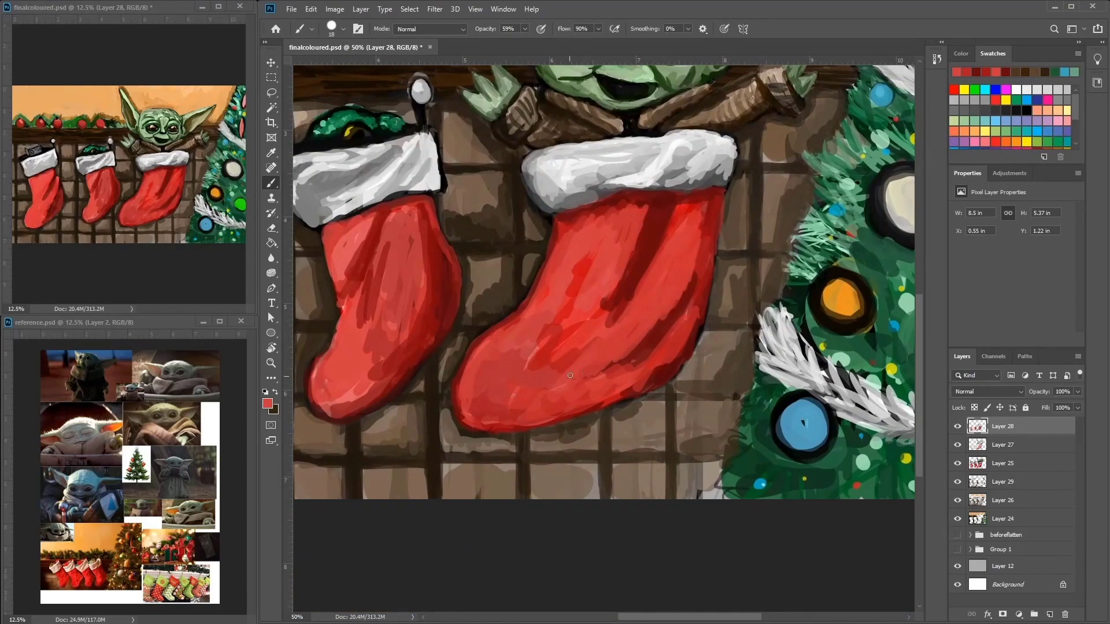
Step: Enlarge the brush and shade the sole and heel of Baby Yoda's stocking with sampled dark reds
{"action": "left_click", "coordinate": [552, 384], "text": "alt"}
{"action": "key", "text": "bracketright"}
{"action": "key", "text": "bracketright"}
{"action": "key", "text": "bracketright"}
{"action": "left_click_drag", "start_coordinate": [648, 358], "coordinate": [462, 420]}
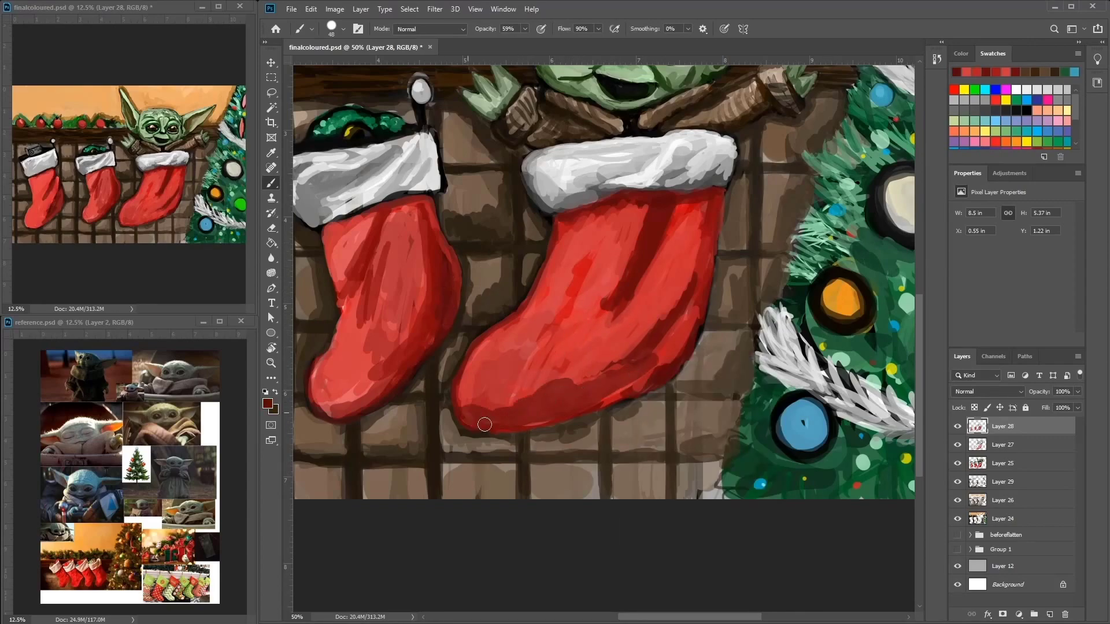
{"action": "left_click_drag", "start_coordinate": [601, 399], "coordinate": [684, 340]}
{"action": "left_click", "coordinate": [671, 338], "text": "alt"}
{"action": "mouse_move", "coordinate": [708, 226]}
{"action": "left_mouse_down"}
{"action": "mouse_move", "coordinate": [688, 330]}
{"action": "mouse_move", "coordinate": [585, 400]}
{"action": "mouse_move", "coordinate": [619, 387]}
{"action": "mouse_move", "coordinate": [564, 409]}
{"action": "mouse_move", "coordinate": [463, 404]}
{"action": "left_mouse_up"}
{"action": "left_click", "coordinate": [585, 400], "text": "alt"}
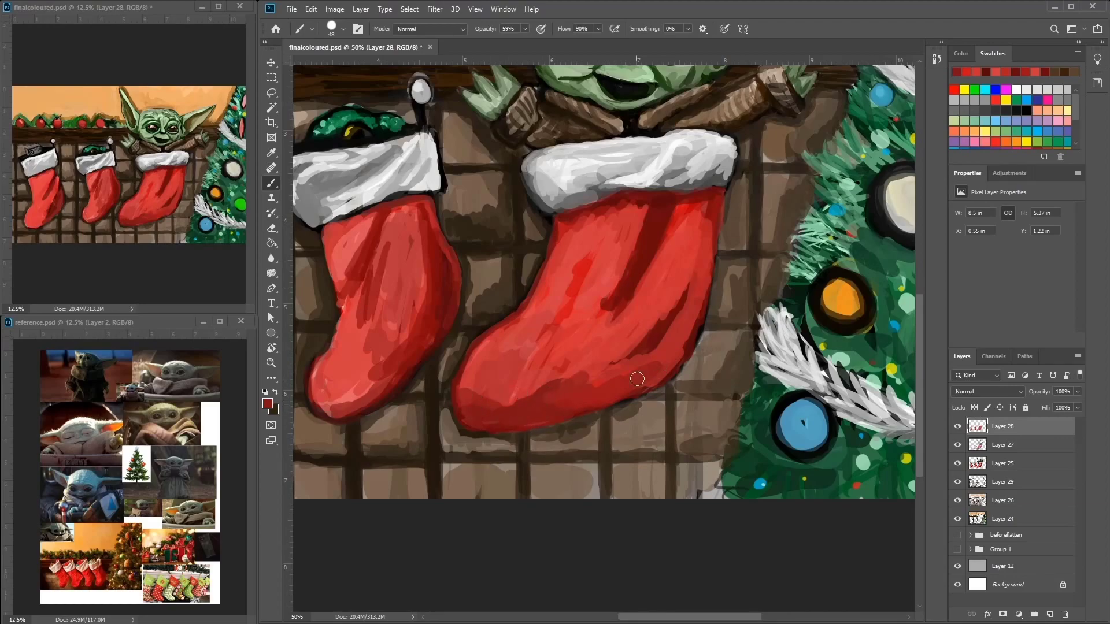
{"action": "left_click_drag", "start_coordinate": [624, 384], "coordinate": [680, 327]}
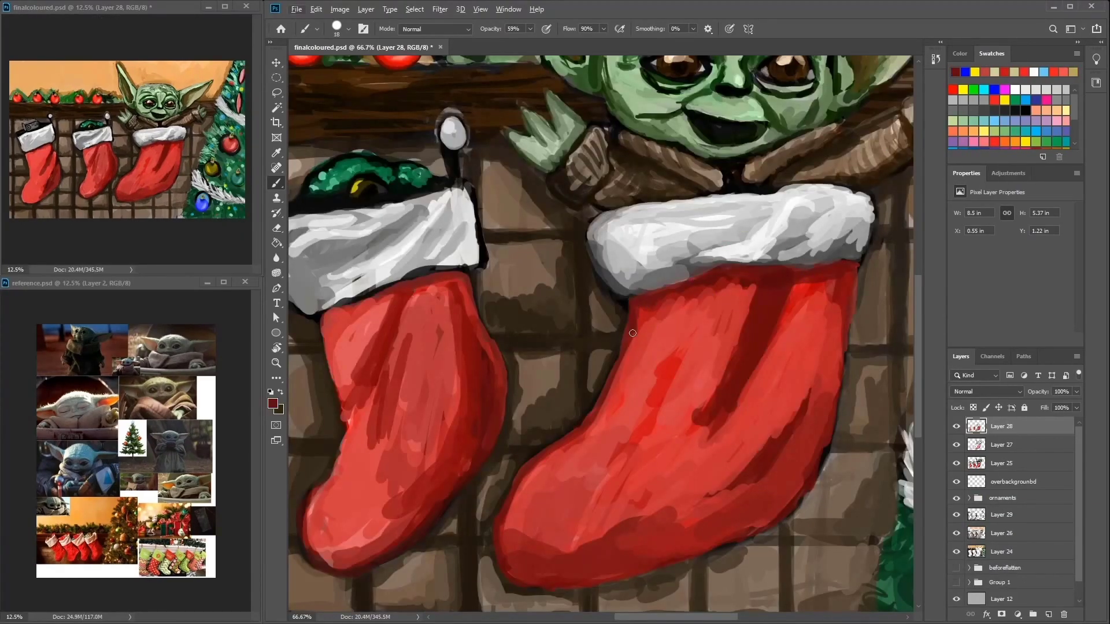
Step: Shade the front edge of Baby Yoda's stocking and the area just below its cuff with sampled reds
{"action": "mouse_move", "coordinate": [633, 301]}
{"action": "left_mouse_down"}
{"action": "mouse_move", "coordinate": [628, 359]}
{"action": "mouse_move", "coordinate": [659, 306]}
{"action": "left_mouse_up"}
{"action": "left_click", "coordinate": [642, 324], "text": "alt"}
{"action": "left_click", "coordinate": [630, 347], "text": "alt"}
{"action": "left_click_drag", "start_coordinate": [630, 347], "coordinate": [638, 319]}
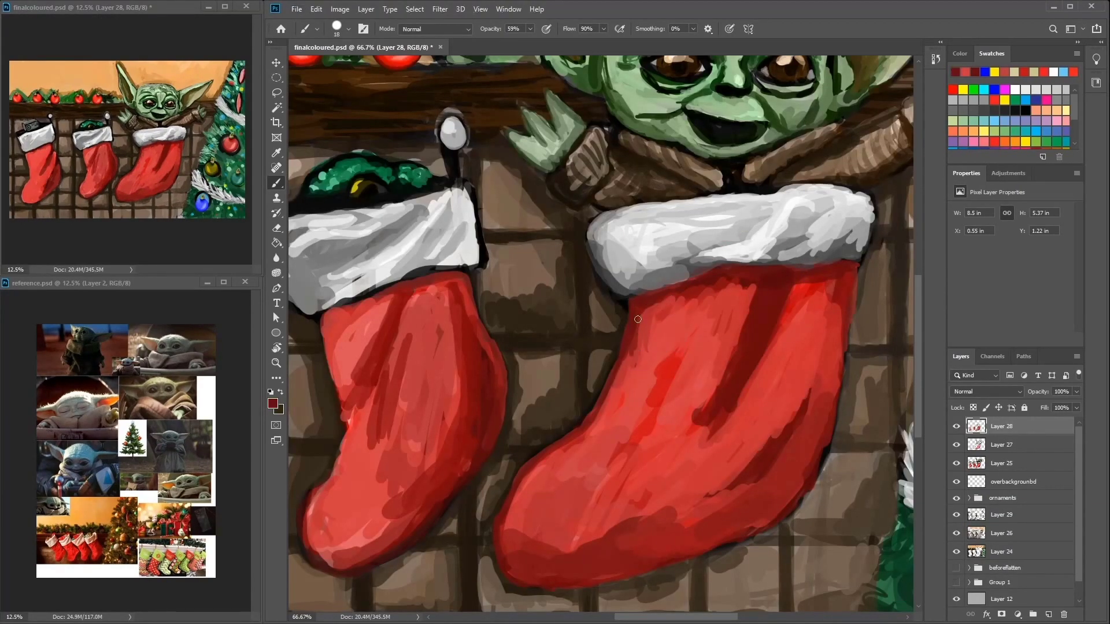
{"action": "left_click_drag", "start_coordinate": [686, 283], "coordinate": [598, 424]}
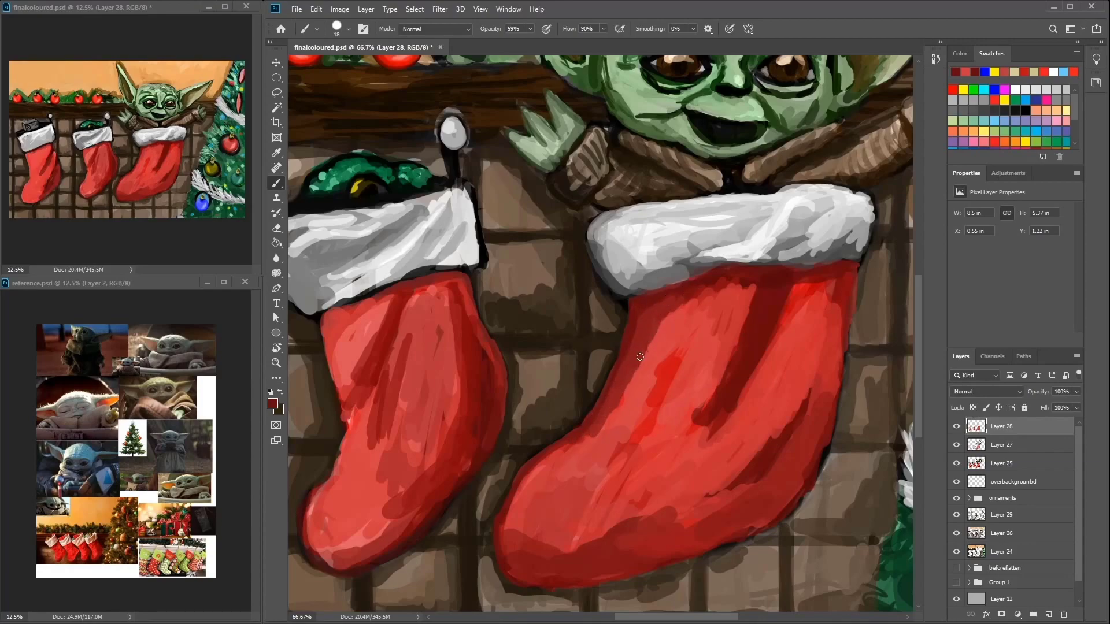
{"action": "left_click_drag", "start_coordinate": [640, 357], "coordinate": [722, 283]}
{"action": "left_click_drag", "start_coordinate": [671, 329], "coordinate": [648, 376]}
{"action": "left_click", "coordinate": [734, 278], "text": "alt"}
{"action": "mouse_move", "coordinate": [743, 286]}
{"action": "left_mouse_down"}
{"action": "mouse_move", "coordinate": [722, 271]}
{"action": "mouse_move", "coordinate": [729, 257]}
{"action": "left_mouse_up"}
Step: Repaint the fur cuff of Baby Yoda's stocking with sampled white and grey strokes, darkening its folds
{"action": "left_click", "coordinate": [671, 285], "text": "alt"}
{"action": "left_click_drag", "start_coordinate": [746, 202], "coordinate": [619, 258]}
{"action": "left_click_drag", "start_coordinate": [694, 199], "coordinate": [622, 223]}
{"action": "left_click_drag", "start_coordinate": [832, 186], "coordinate": [778, 203]}
{"action": "left_click_drag", "start_coordinate": [846, 220], "coordinate": [813, 241]}
{"action": "left_click_drag", "start_coordinate": [722, 254], "coordinate": [674, 269]}
{"action": "mouse_move", "coordinate": [766, 217]}
{"action": "left_mouse_down"}
{"action": "mouse_move", "coordinate": [706, 255]}
{"action": "mouse_move", "coordinate": [676, 257]}
{"action": "left_mouse_up"}
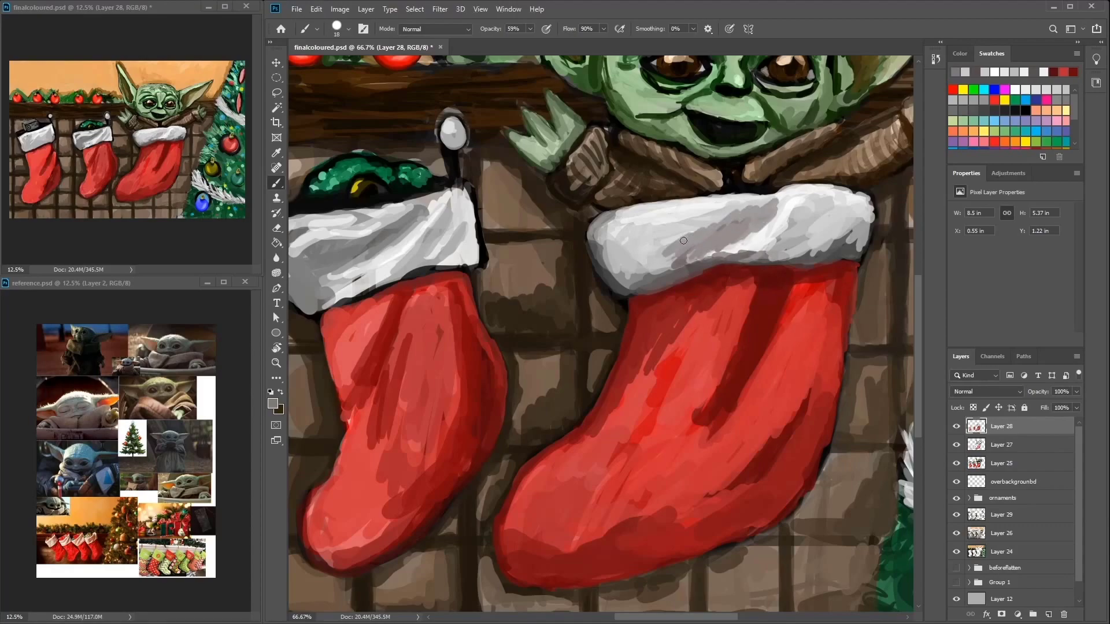
{"action": "mouse_move", "coordinate": [777, 205]}
{"action": "left_mouse_down"}
{"action": "mouse_move", "coordinate": [685, 260]}
{"action": "mouse_move", "coordinate": [638, 272]}
{"action": "left_mouse_up"}
{"action": "left_click_drag", "start_coordinate": [751, 266], "coordinate": [690, 240]}
Step: Deepen the fold and the shadow under the cuff of Baby Yoda's stocking with sampled dark red
{"action": "left_click", "coordinate": [720, 301], "text": "alt"}
{"action": "mouse_move", "coordinate": [726, 292]}
{"action": "left_mouse_down"}
{"action": "mouse_move", "coordinate": [735, 252]}
{"action": "mouse_move", "coordinate": [732, 306]}
{"action": "mouse_move", "coordinate": [702, 341]}
{"action": "left_mouse_up"}
{"action": "mouse_move", "coordinate": [772, 268]}
{"action": "left_mouse_down"}
{"action": "mouse_move", "coordinate": [714, 339]}
{"action": "mouse_move", "coordinate": [688, 258]}
{"action": "mouse_move", "coordinate": [679, 261]}
{"action": "left_mouse_up"}
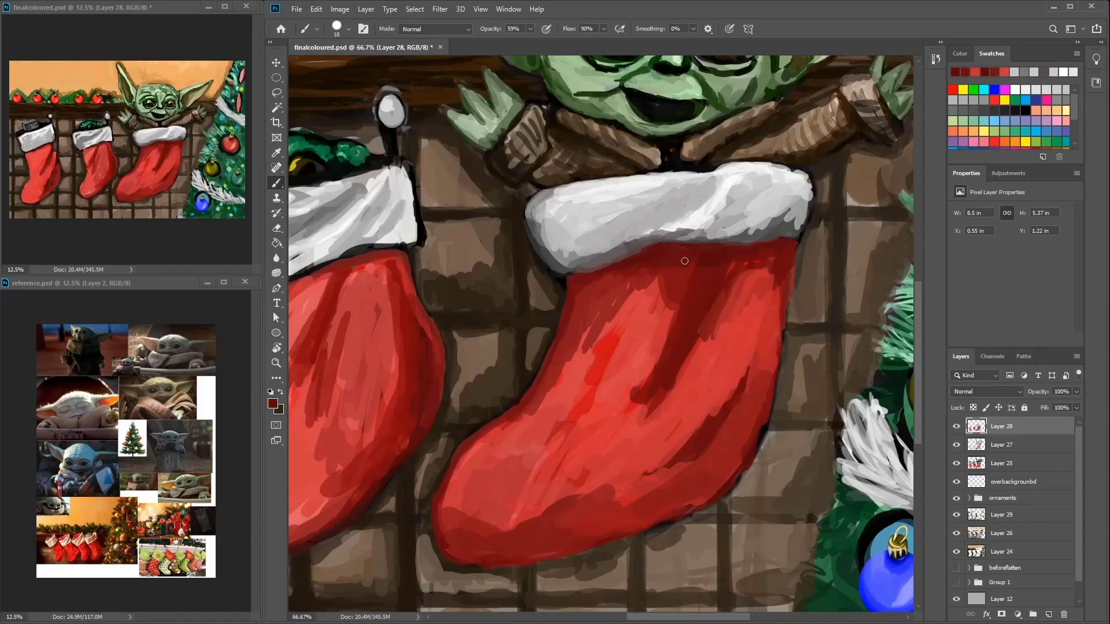
Step: Smooth the cuffs of Baby Yoda's stocking and the middle stocking with sampled light greys
{"action": "left_click", "coordinate": [608, 253], "text": "alt"}
{"action": "mouse_move", "coordinate": [567, 258]}
{"action": "left_mouse_down"}
{"action": "mouse_move", "coordinate": [792, 199]}
{"action": "mouse_move", "coordinate": [756, 206]}
{"action": "left_mouse_up"}
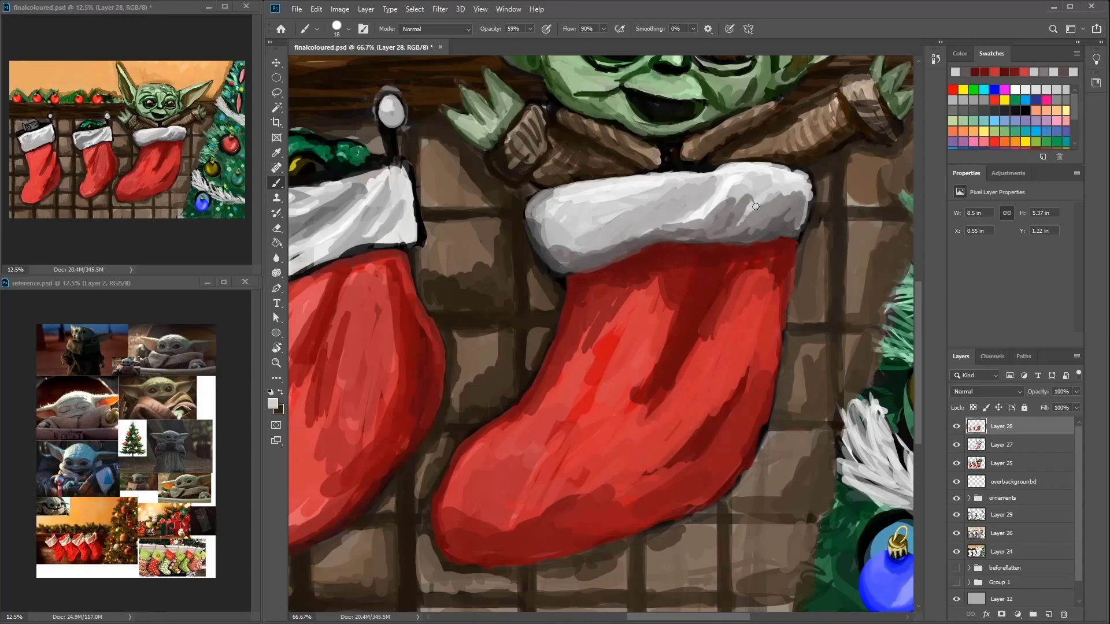
{"action": "scroll", "coordinate": [752, 201], "scroll_direction": "left", "scroll_amount": 5}
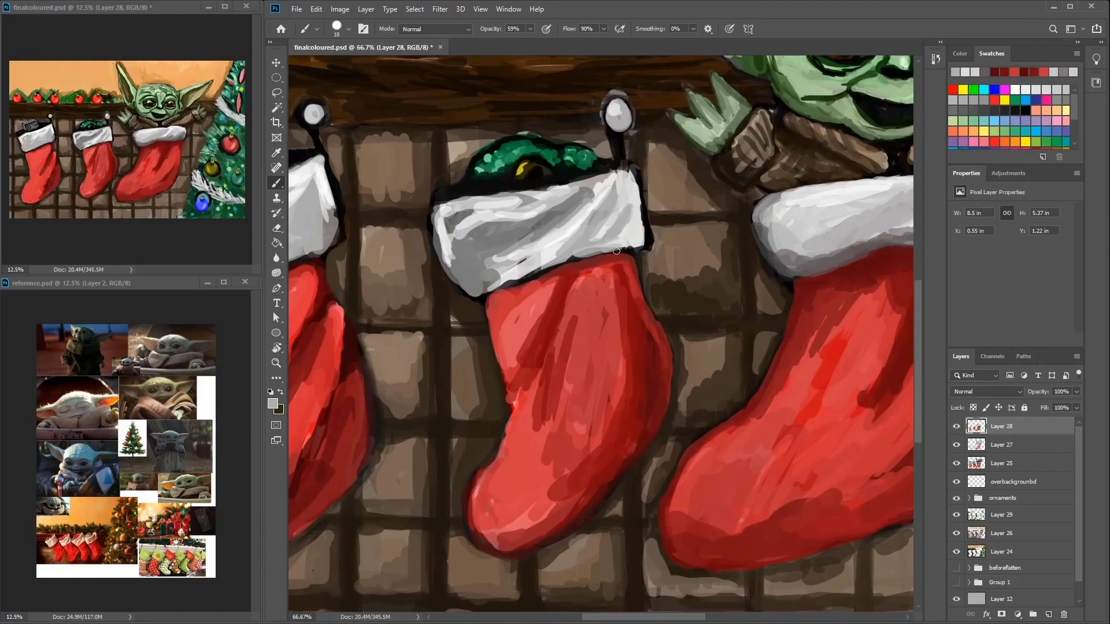
{"action": "mouse_move", "coordinate": [500, 217]}
{"action": "left_mouse_down"}
{"action": "mouse_move", "coordinate": [445, 243]}
{"action": "mouse_move", "coordinate": [479, 289]}
{"action": "mouse_move", "coordinate": [541, 236]}
{"action": "mouse_move", "coordinate": [549, 201]}
{"action": "mouse_move", "coordinate": [535, 196]}
{"action": "mouse_move", "coordinate": [627, 228]}
{"action": "left_mouse_up"}
Step: Select the overbackgrounbd layer and paint sampled dark browns on the bricks around the middle stocking's green toy
{"action": "key", "text": "e"}
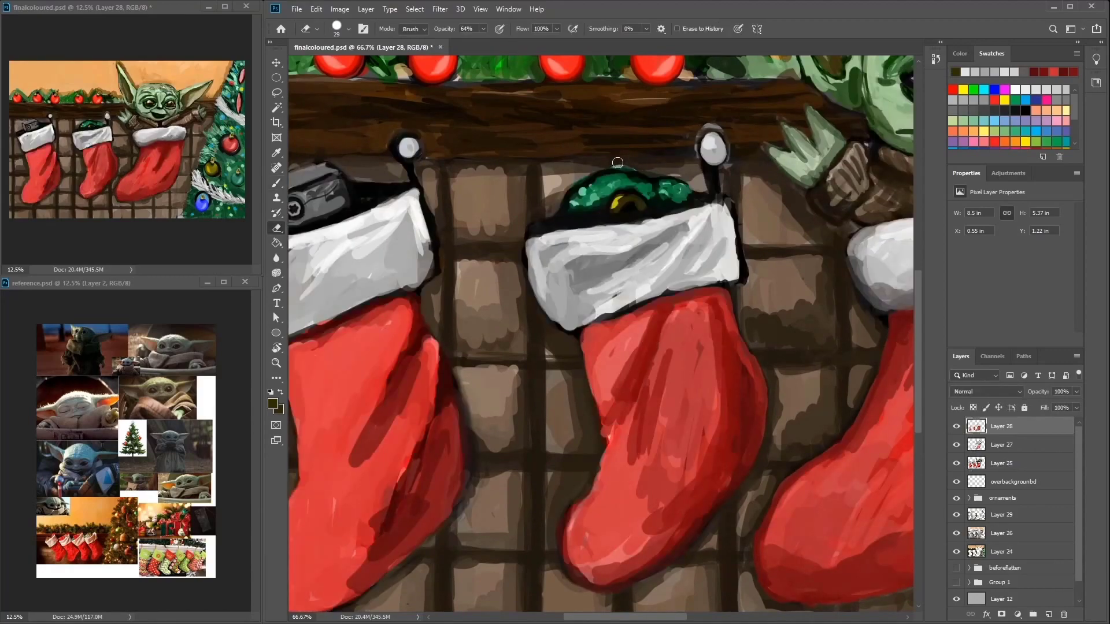
{"action": "left_click", "coordinate": [1017, 482]}
{"action": "left_click", "coordinate": [636, 173]}
{"action": "key", "text": "Return"}
{"action": "key", "text": "b"}
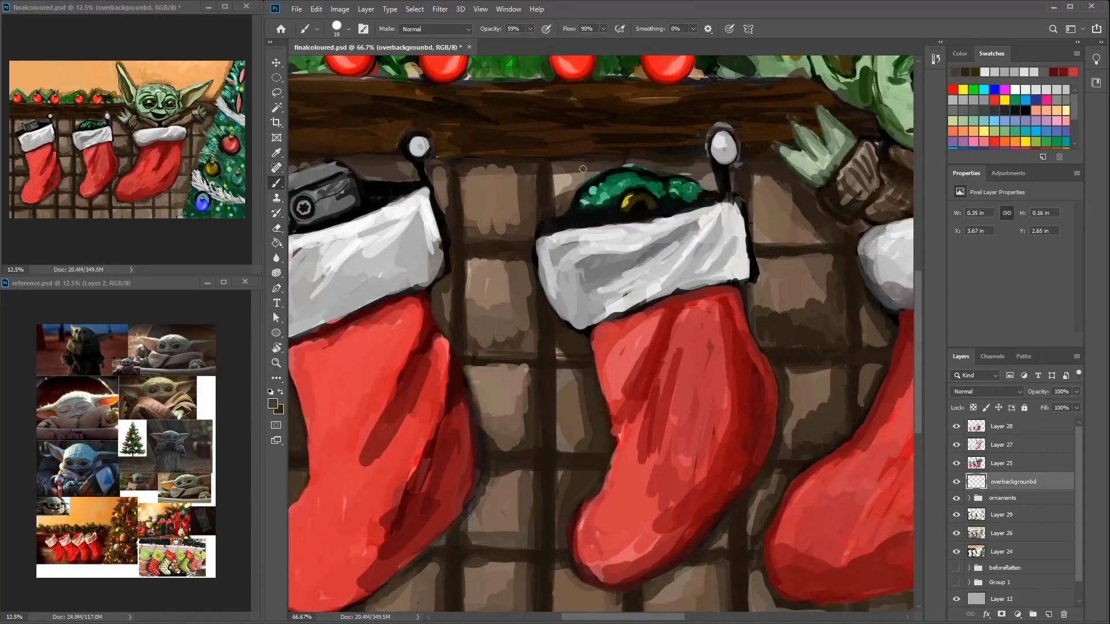
Step: Erase Layer 25's dark outline above the middle stocking's green toy, alternating with brown brick touch-ups on the overbackgrounbd layer
{"action": "key", "text": "alt+bracketright"}
{"action": "key", "text": "e"}
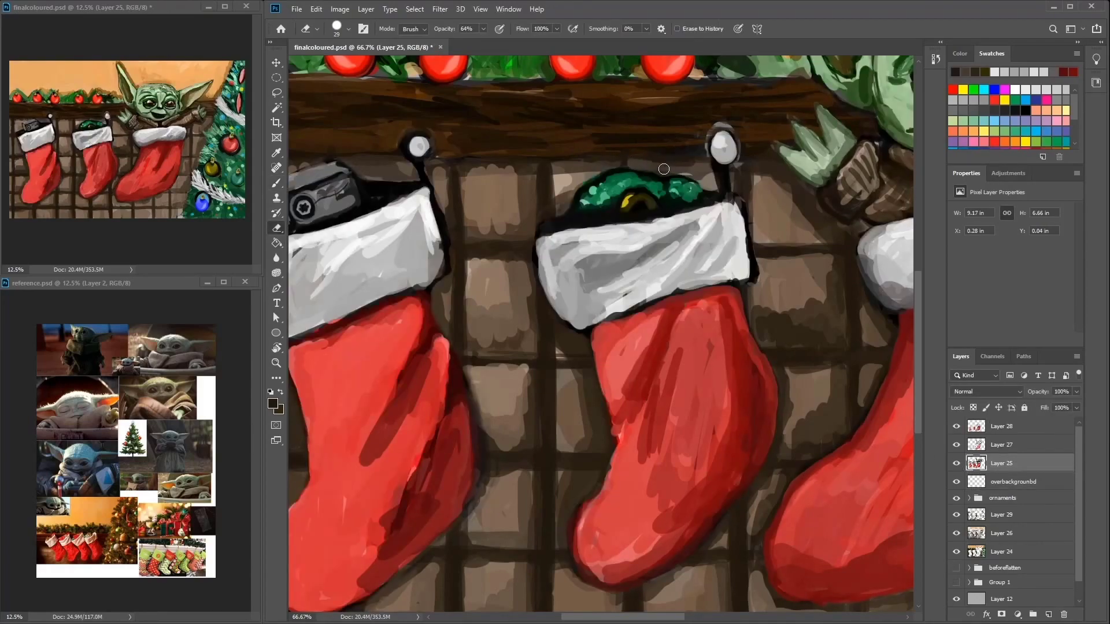
{"action": "key", "text": "alt+bracketleft"}
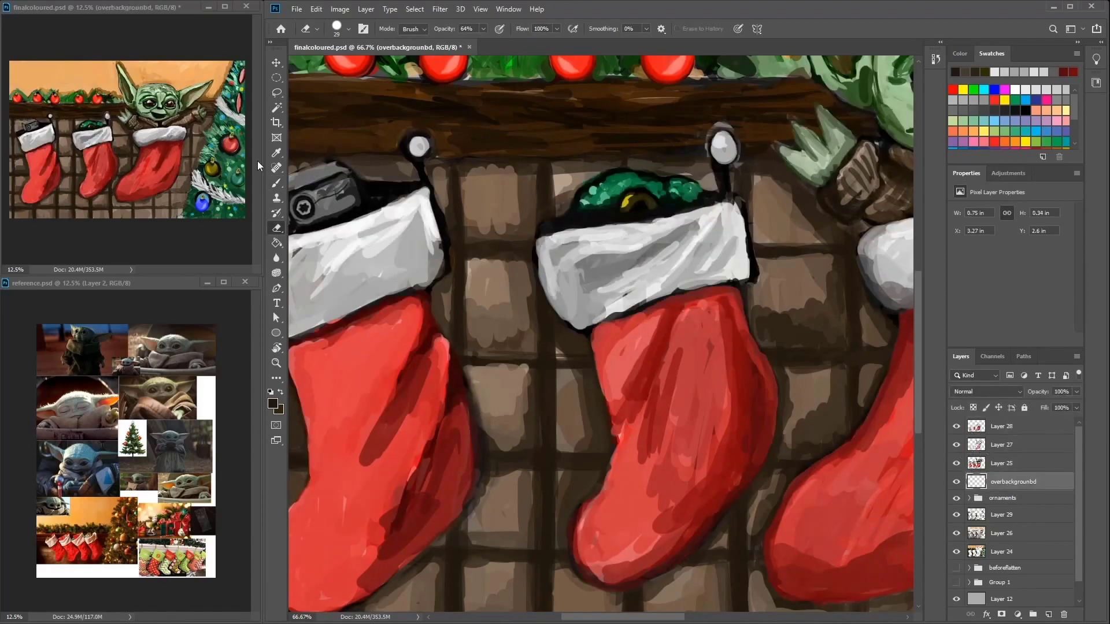
{"action": "key", "text": "b"}
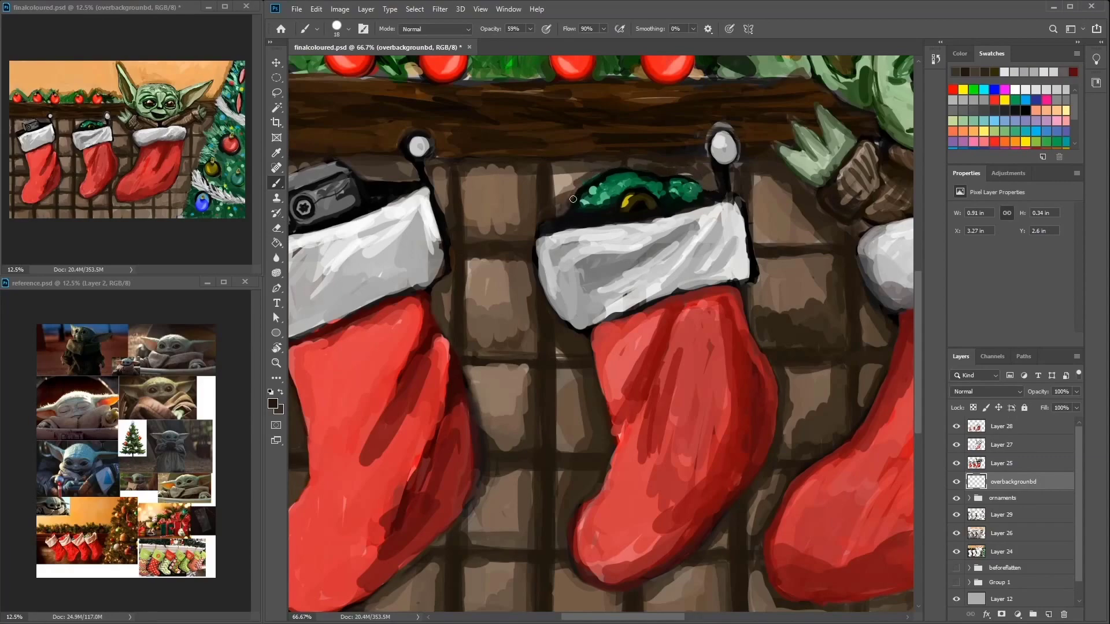
{"action": "key", "text": "alt+bracketright"}
{"action": "key", "text": "e"}
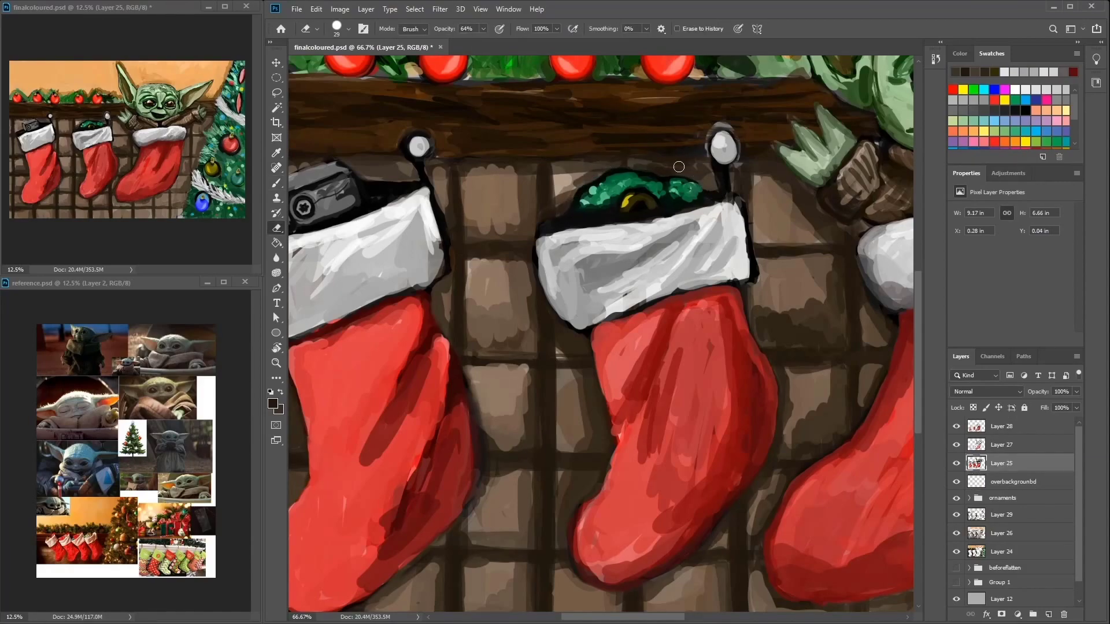
{"action": "key", "text": "alt+bracketleft"}
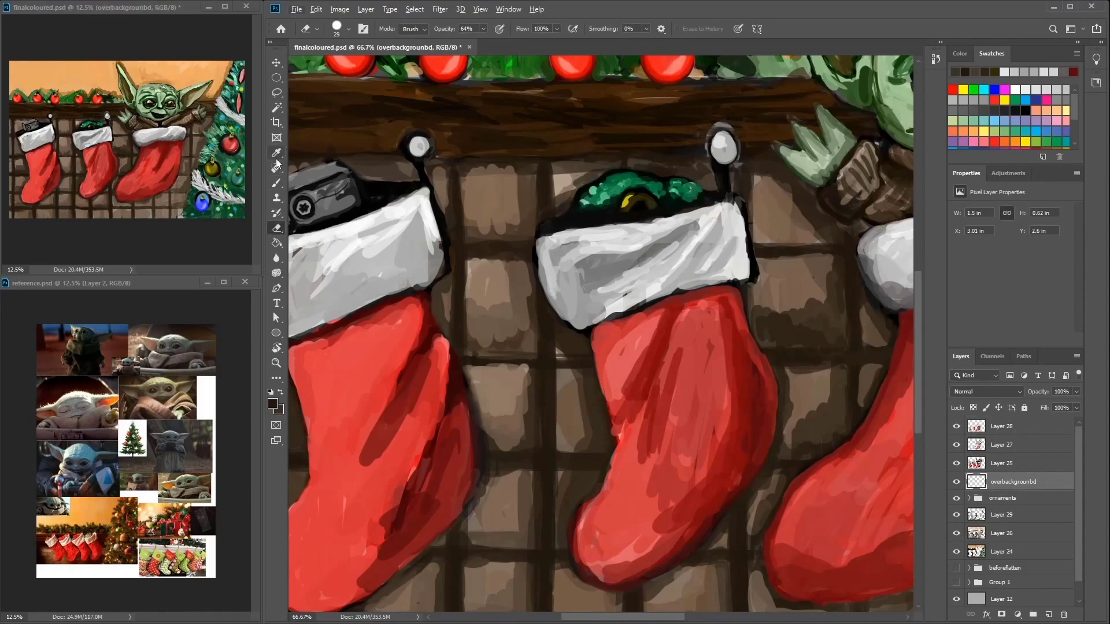
{"action": "key", "text": "b"}
Step: Paint sampled browns on the bricks and along the mantel around the left stocking's hook
{"action": "left_click", "coordinate": [597, 176], "text": "alt"}
{"action": "left_click_drag", "start_coordinate": [576, 169], "coordinate": [489, 213]}
{"action": "left_click", "coordinate": [501, 98], "text": "alt"}
{"action": "left_click_drag", "start_coordinate": [442, 169], "coordinate": [425, 162]}
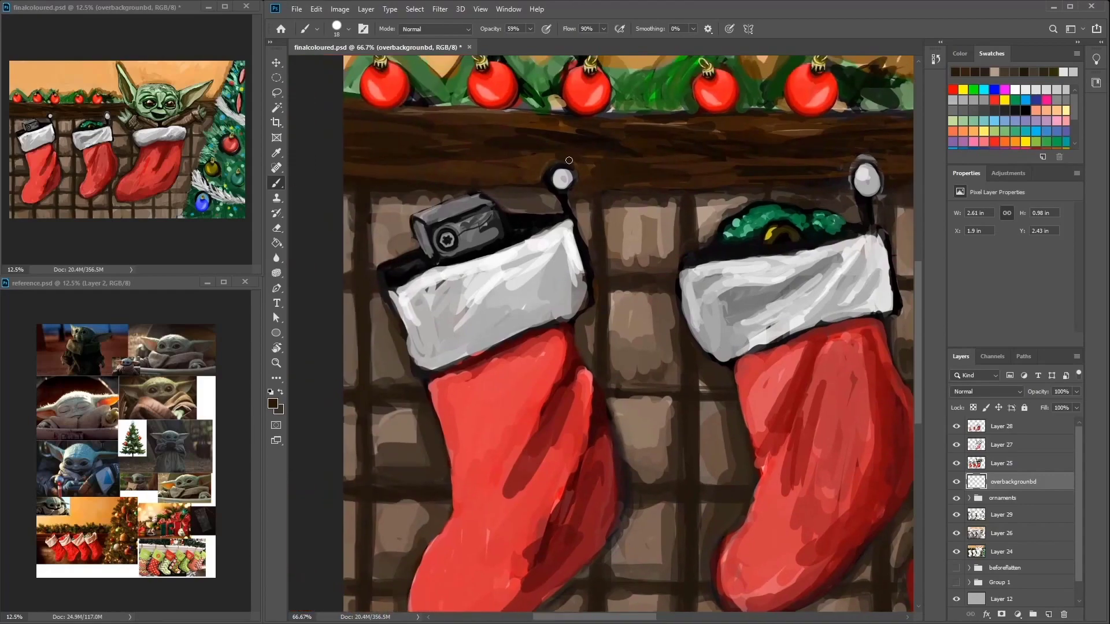
{"action": "left_click_drag", "start_coordinate": [383, 129], "coordinate": [526, 163]}
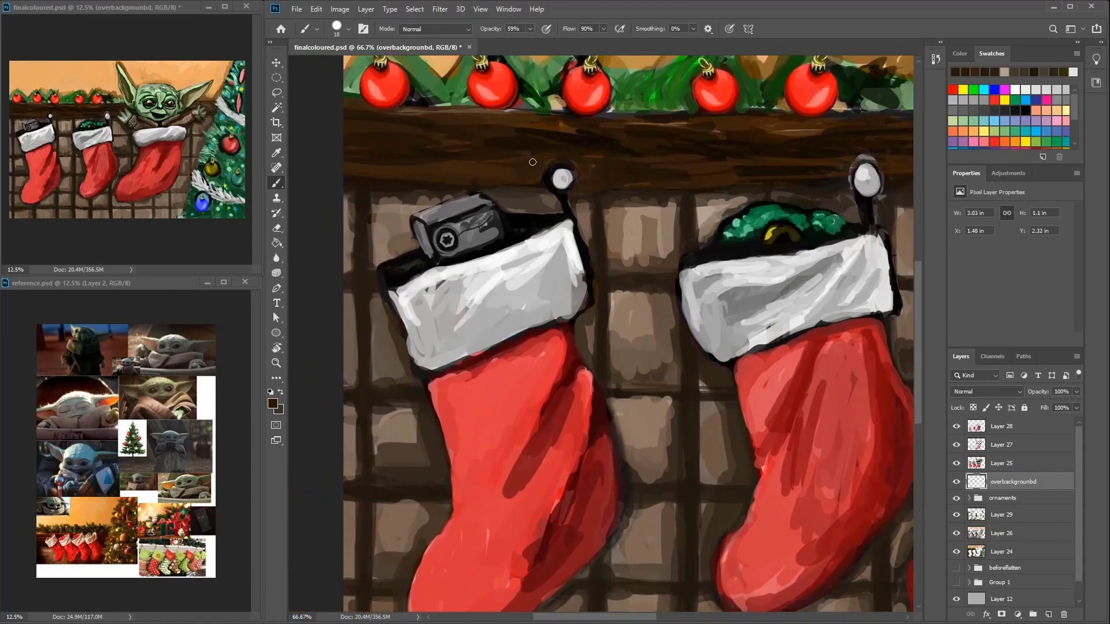
Step: Erase stray dark outline around the left stocking's hook on Layer 25 and return to painting the mantel on overbackgrounbd
{"action": "left_click", "coordinate": [1007, 465]}
{"action": "key", "text": "e"}
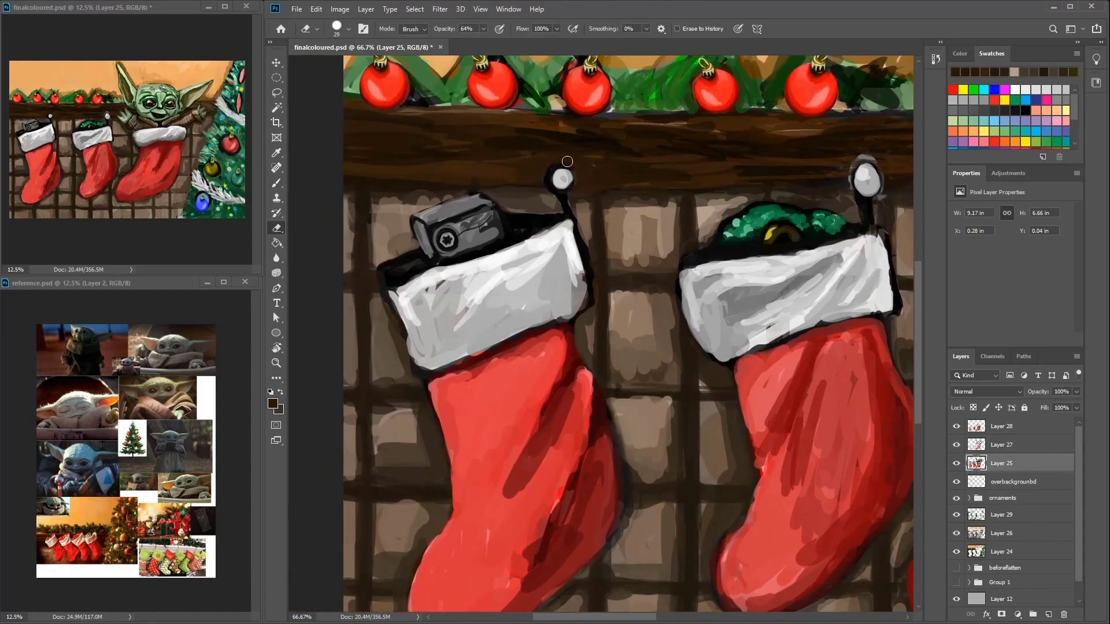
{"action": "key", "text": "alt+bracketleft"}
{"action": "key", "text": "b"}
{"action": "left_click_drag", "start_coordinate": [627, 166], "coordinate": [300, 218]}
Step: Select Layer 28 and touch up Baby Yoda's raised hand beside the middle stocking with sampled green
{"action": "left_click", "coordinate": [1007, 463]}
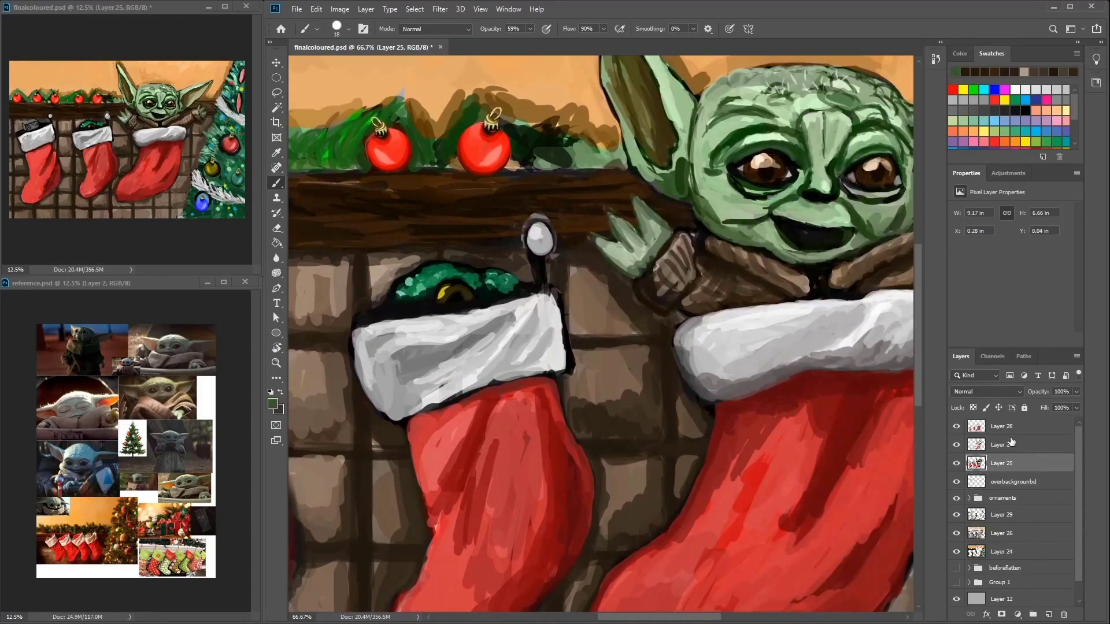
{"action": "left_click", "coordinate": [1006, 426]}
{"action": "left_click", "coordinate": [641, 173], "text": "alt"}
{"action": "left_click_drag", "start_coordinate": [640, 174], "coordinate": [580, 248]}
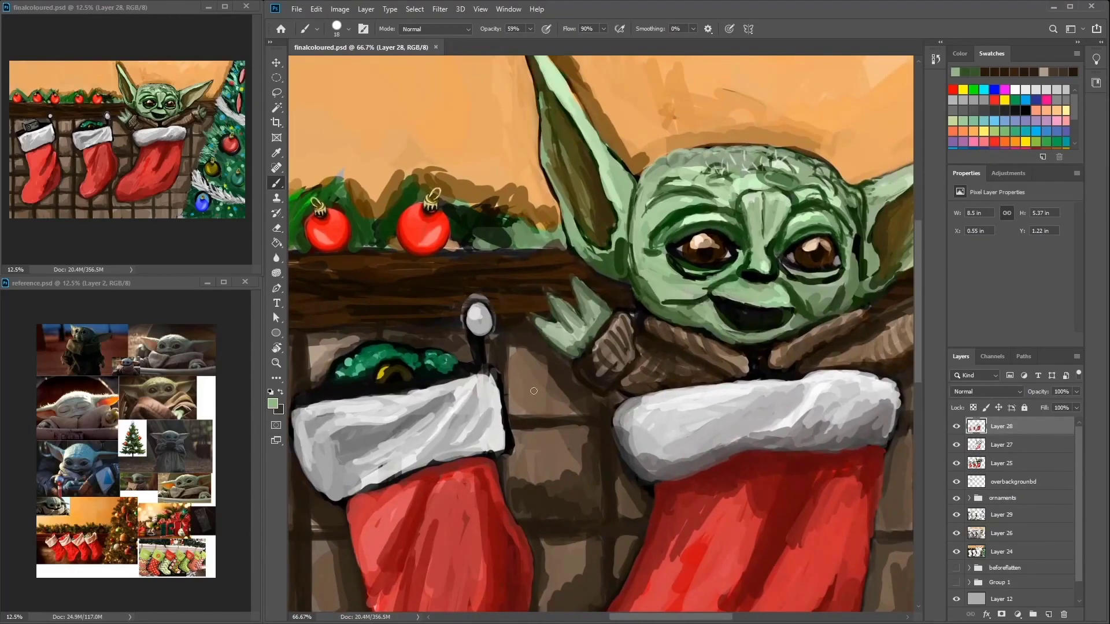
{"action": "left_click_drag", "start_coordinate": [517, 400], "coordinate": [553, 276]}
Step: Paint sampled dark brown around the middle stocking's hook on the overbackgrounbd layer
{"action": "left_click", "coordinate": [553, 234], "text": "alt"}
{"action": "left_click", "coordinate": [515, 185], "text": "alt"}
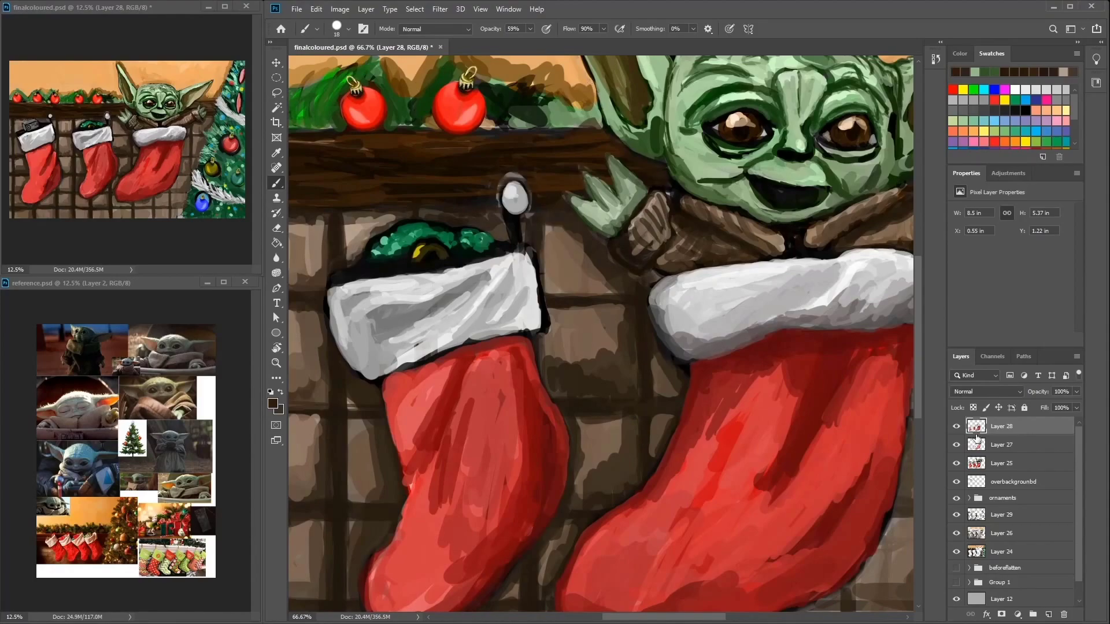
{"action": "left_click", "coordinate": [983, 482]}
{"action": "left_click_drag", "start_coordinate": [554, 227], "coordinate": [552, 276]}
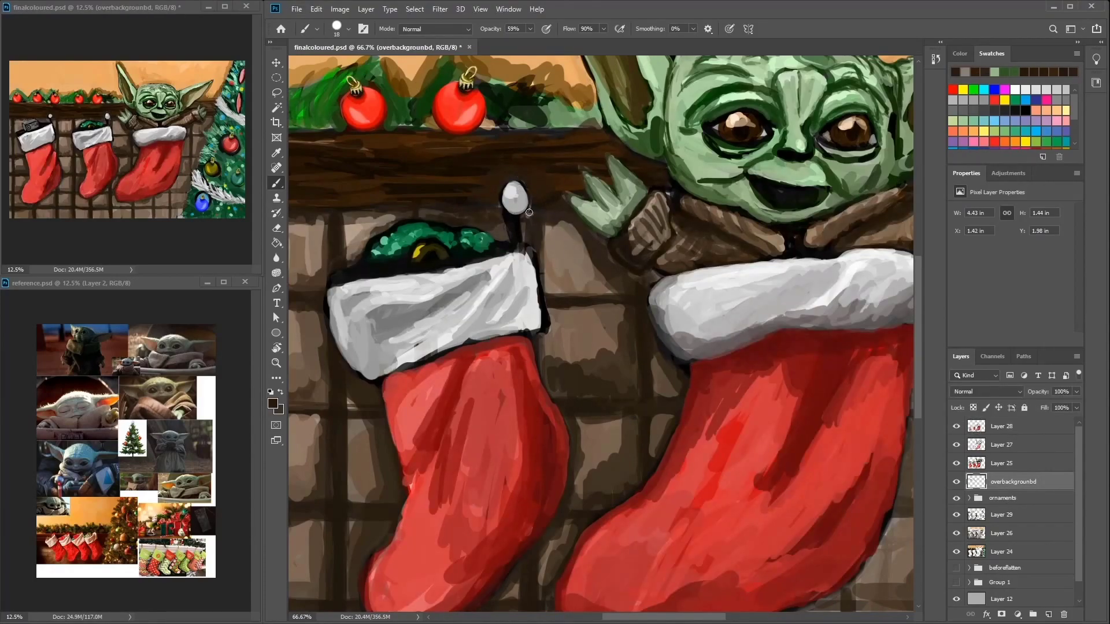
Step: Erase the dark outline around the middle stocking's hook on Layer 25
{"action": "key", "text": "alt+bracketright"}
{"action": "key", "text": "e"}
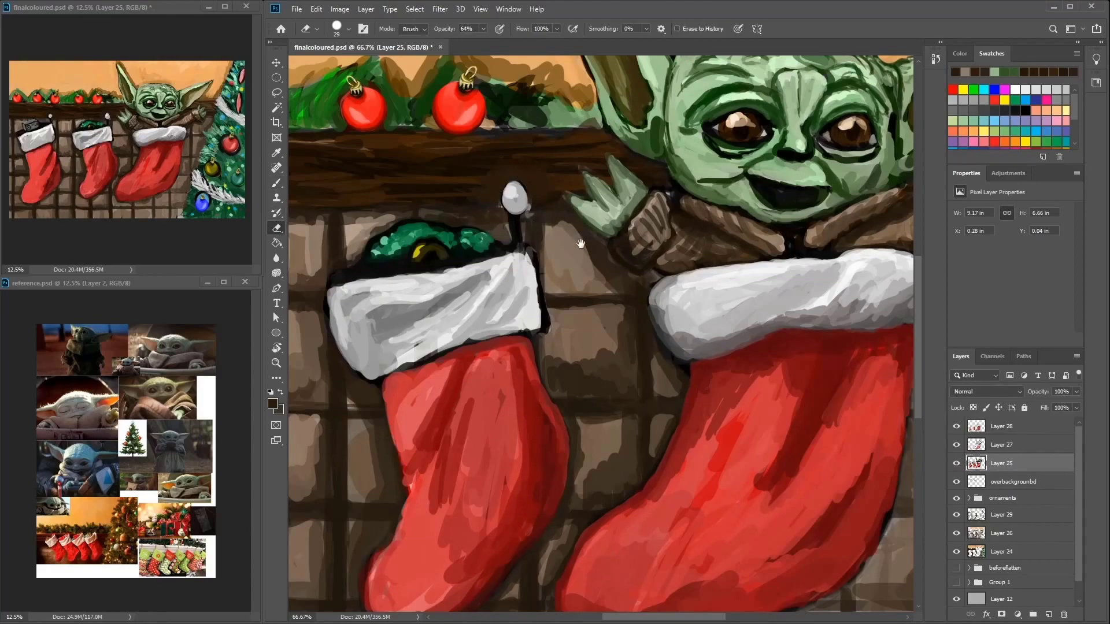
{"action": "left_click_drag", "start_coordinate": [582, 234], "coordinate": [553, 165]}
{"action": "key", "text": "alt+bracketleft"}
{"action": "key", "text": "b"}
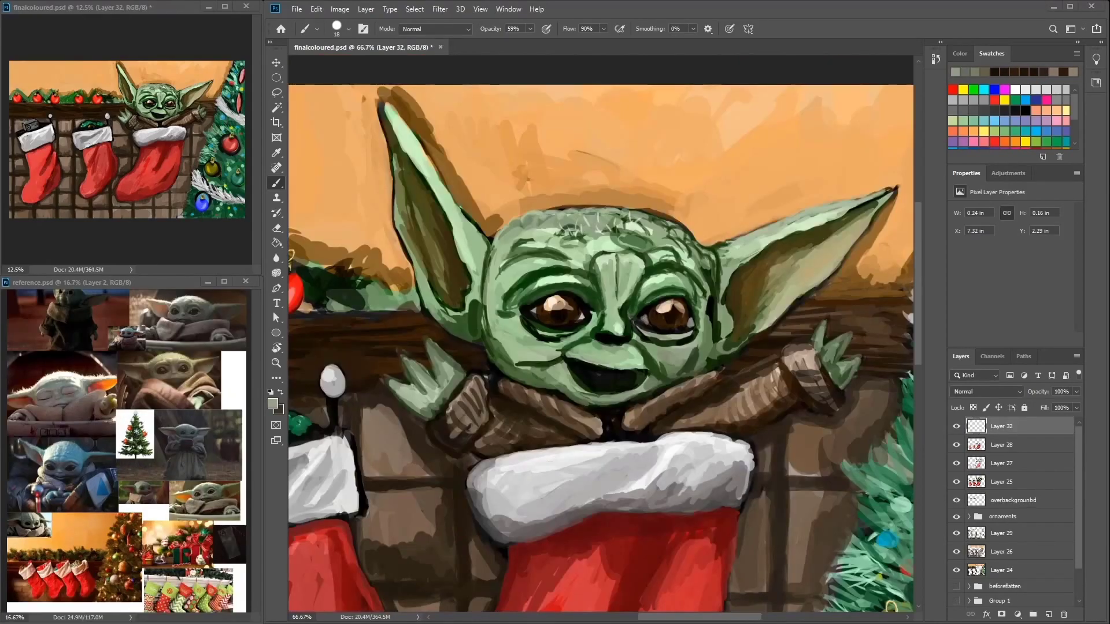
Step: Paint sampled light greens over the brow folds and eyelids of Baby Yoda's face on Layer 32
{"action": "scroll", "coordinate": [729, 300], "scroll_direction": "up", "scroll_amount": 3, "text": "alt"}
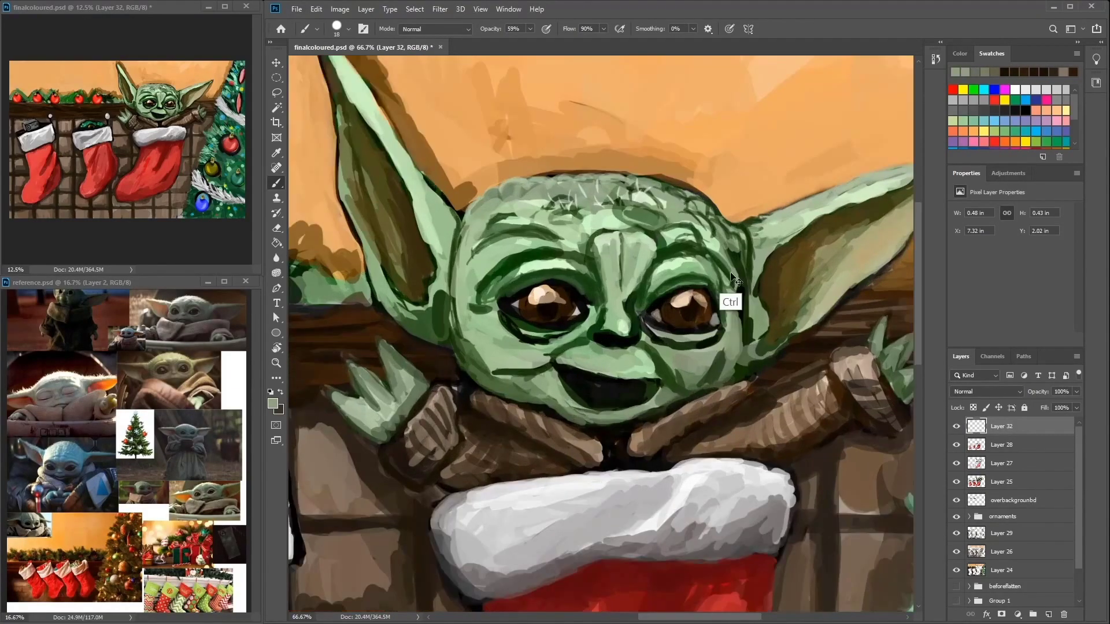
{"action": "left_click", "coordinate": [776, 469], "text": "alt"}
{"action": "left_click_drag", "start_coordinate": [687, 312], "coordinate": [774, 266]}
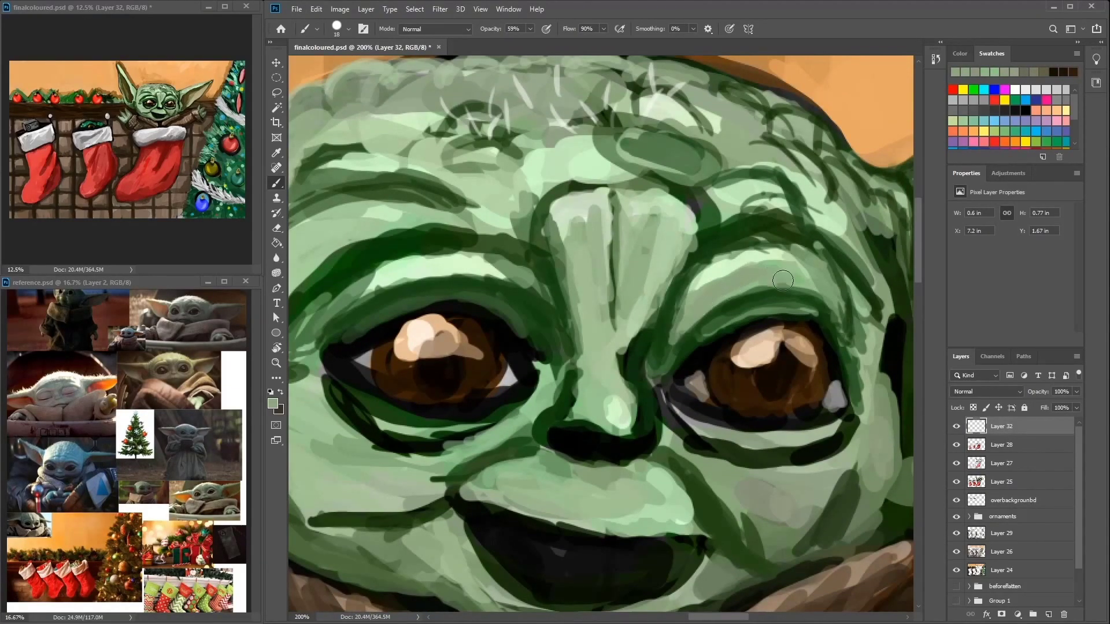
{"action": "left_click_drag", "start_coordinate": [522, 249], "coordinate": [451, 277]}
{"action": "left_click_drag", "start_coordinate": [475, 260], "coordinate": [327, 312]}
{"action": "left_click_drag", "start_coordinate": [382, 249], "coordinate": [618, 174]}
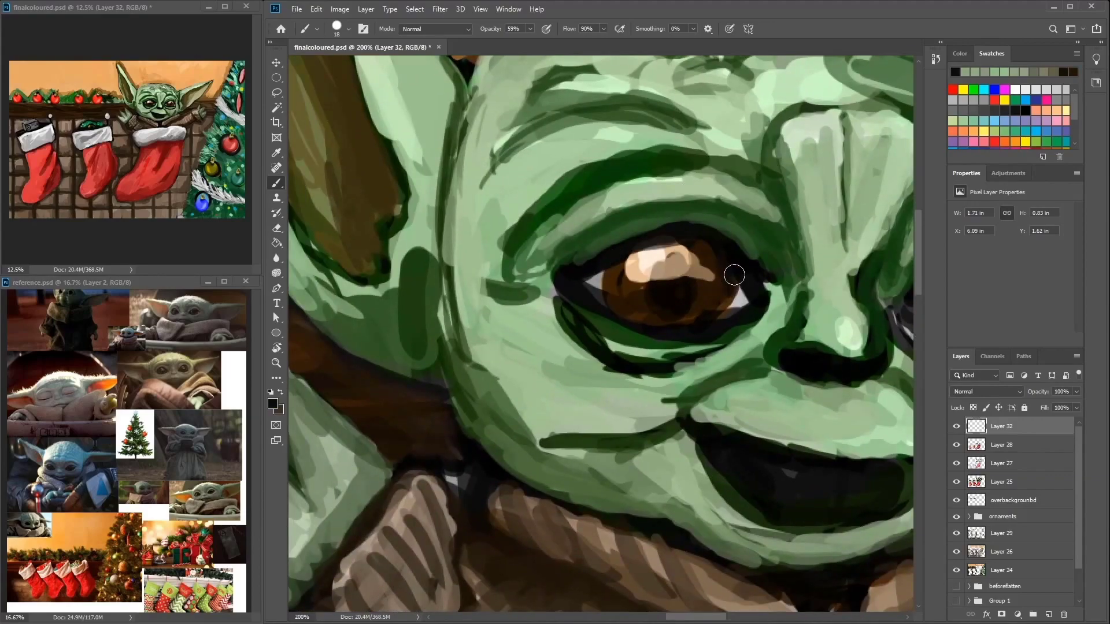
Step: Darken the pupil and rework the lid edges of Baby Yoda's left eye with sampled black
{"action": "left_click", "coordinate": [599, 287], "text": "alt"}
{"action": "mouse_move", "coordinate": [716, 248]}
{"action": "left_mouse_down"}
{"action": "mouse_move", "coordinate": [572, 248]}
{"action": "mouse_move", "coordinate": [457, 224]}
{"action": "left_mouse_up"}
{"action": "mouse_move", "coordinate": [624, 292]}
{"action": "left_mouse_down"}
{"action": "mouse_move", "coordinate": [631, 264]}
{"action": "mouse_move", "coordinate": [561, 351]}
{"action": "left_mouse_up"}
{"action": "mouse_move", "coordinate": [555, 300]}
{"action": "left_mouse_down"}
{"action": "mouse_move", "coordinate": [630, 182]}
{"action": "mouse_move", "coordinate": [757, 179]}
{"action": "left_mouse_up"}
{"action": "mouse_move", "coordinate": [581, 232]}
{"action": "left_mouse_down"}
{"action": "mouse_move", "coordinate": [543, 370]}
{"action": "mouse_move", "coordinate": [612, 335]}
{"action": "mouse_move", "coordinate": [651, 356]}
{"action": "mouse_move", "coordinate": [672, 337]}
{"action": "left_mouse_up"}
Step: Repaint the lower eyelid and under-eye folds of Baby Yoda's face with sampled greens
{"action": "left_click", "coordinate": [590, 359], "text": "alt"}
{"action": "left_click", "coordinate": [624, 365], "text": "alt"}
{"action": "mouse_move", "coordinate": [641, 384]}
{"action": "left_mouse_down"}
{"action": "mouse_move", "coordinate": [664, 364]}
{"action": "mouse_move", "coordinate": [651, 376]}
{"action": "mouse_move", "coordinate": [676, 405]}
{"action": "mouse_move", "coordinate": [667, 355]}
{"action": "mouse_move", "coordinate": [624, 390]}
{"action": "mouse_move", "coordinate": [637, 377]}
{"action": "mouse_move", "coordinate": [509, 379]}
{"action": "left_mouse_up"}
{"action": "left_click", "coordinate": [659, 381], "text": "alt"}
{"action": "left_click", "coordinate": [665, 359], "text": "alt"}
{"action": "left_click", "coordinate": [630, 361], "text": "alt"}
{"action": "mouse_move", "coordinate": [497, 405]}
{"action": "left_mouse_down"}
{"action": "mouse_move", "coordinate": [665, 370]}
{"action": "mouse_move", "coordinate": [647, 411]}
{"action": "left_mouse_up"}
{"action": "left_click", "coordinate": [618, 405], "text": "alt"}
{"action": "mouse_move", "coordinate": [584, 399]}
{"action": "left_mouse_down"}
{"action": "mouse_move", "coordinate": [676, 379]}
{"action": "mouse_move", "coordinate": [578, 428]}
{"action": "mouse_move", "coordinate": [463, 387]}
{"action": "mouse_move", "coordinate": [653, 393]}
{"action": "mouse_move", "coordinate": [584, 382]}
{"action": "left_mouse_up"}
{"action": "left_click", "coordinate": [636, 405], "text": "alt"}
{"action": "key", "text": "ctrl+minus"}
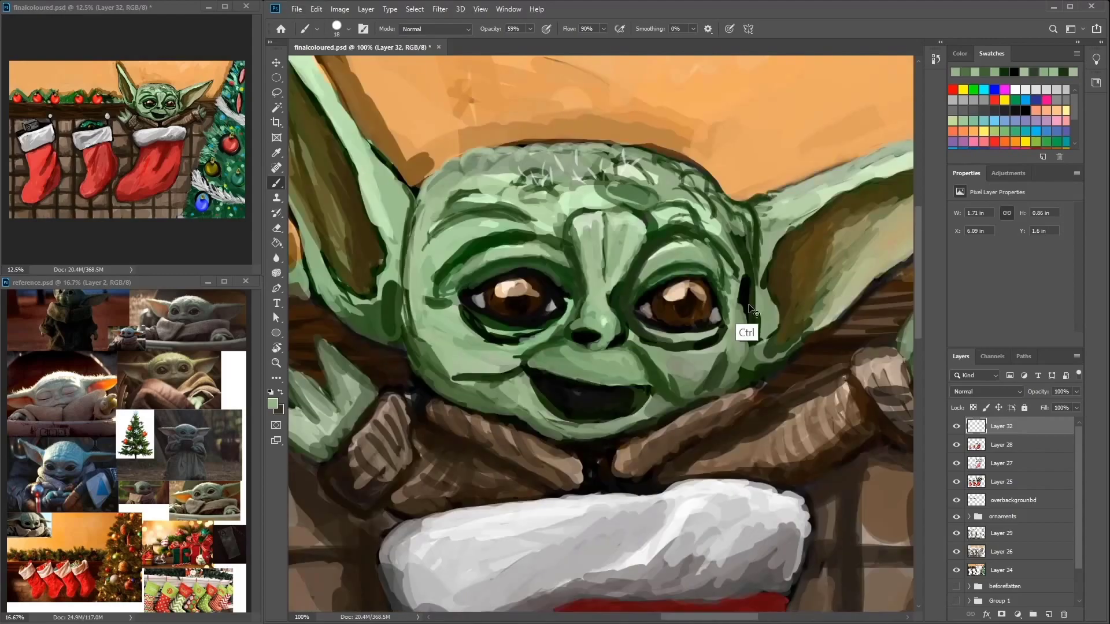
Step: Blend the nose and the skin between Baby Yoda's eyes and mouth with sampled greens
{"action": "left_click", "coordinate": [609, 315], "text": "alt"}
{"action": "left_click_drag", "start_coordinate": [598, 326], "coordinate": [627, 294]}
{"action": "left_click", "coordinate": [646, 276], "text": "alt"}
{"action": "left_click", "coordinate": [578, 315], "text": "alt"}
{"action": "left_click", "coordinate": [555, 348], "text": "alt"}
{"action": "mouse_move", "coordinate": [554, 318]}
{"action": "left_mouse_down"}
{"action": "mouse_move", "coordinate": [521, 296]}
{"action": "mouse_move", "coordinate": [548, 334]}
{"action": "mouse_move", "coordinate": [497, 298]}
{"action": "left_mouse_up"}
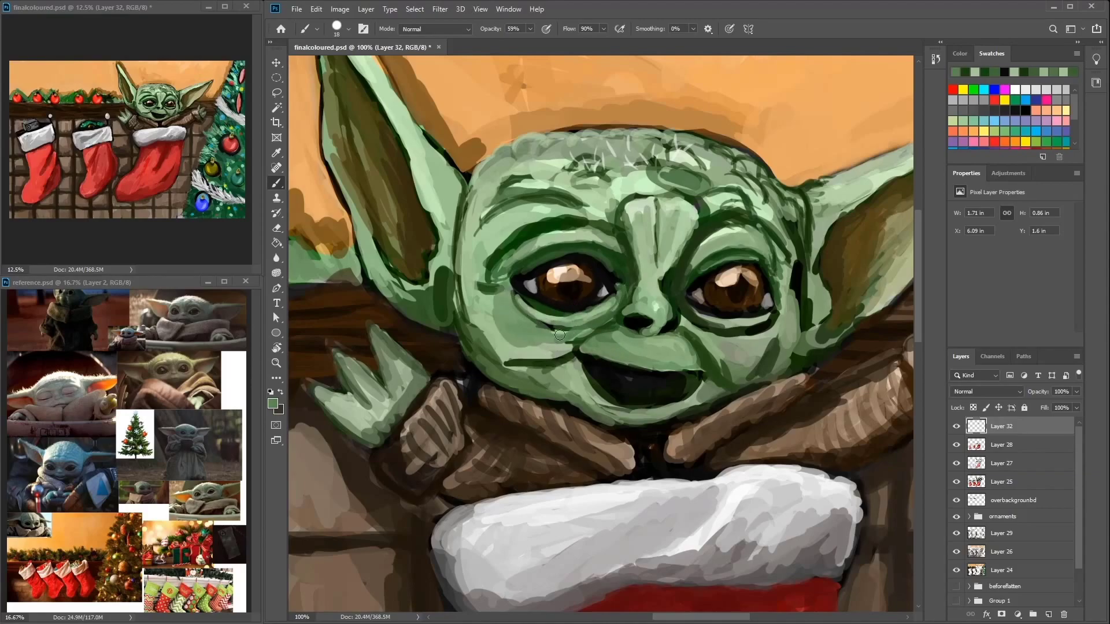
Step: Soften the smile lines and cheeks with sampled greens and lighten the lid above the right eye
{"action": "mouse_move", "coordinate": [560, 341]}
{"action": "left_mouse_down"}
{"action": "mouse_move", "coordinate": [504, 340]}
{"action": "mouse_move", "coordinate": [471, 304]}
{"action": "left_mouse_up"}
{"action": "left_click_drag", "start_coordinate": [502, 353], "coordinate": [578, 335]}
{"action": "left_click_drag", "start_coordinate": [486, 306], "coordinate": [581, 332]}
{"action": "left_click", "coordinate": [557, 351], "text": "alt"}
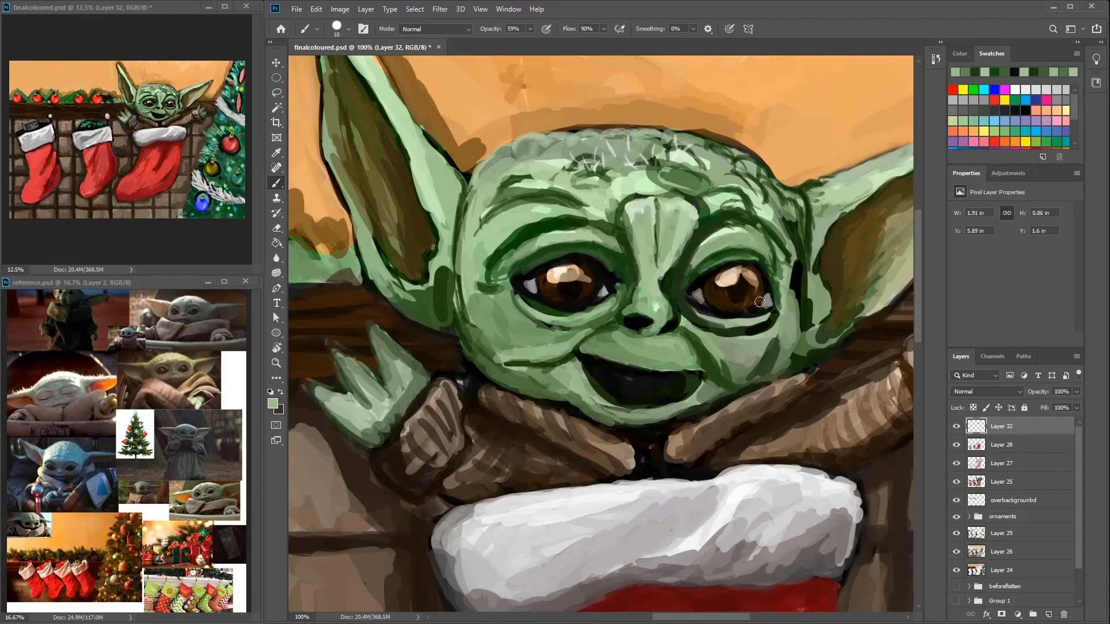
{"action": "left_click", "coordinate": [529, 369], "text": "alt"}
{"action": "left_click_drag", "start_coordinate": [774, 347], "coordinate": [708, 322]}
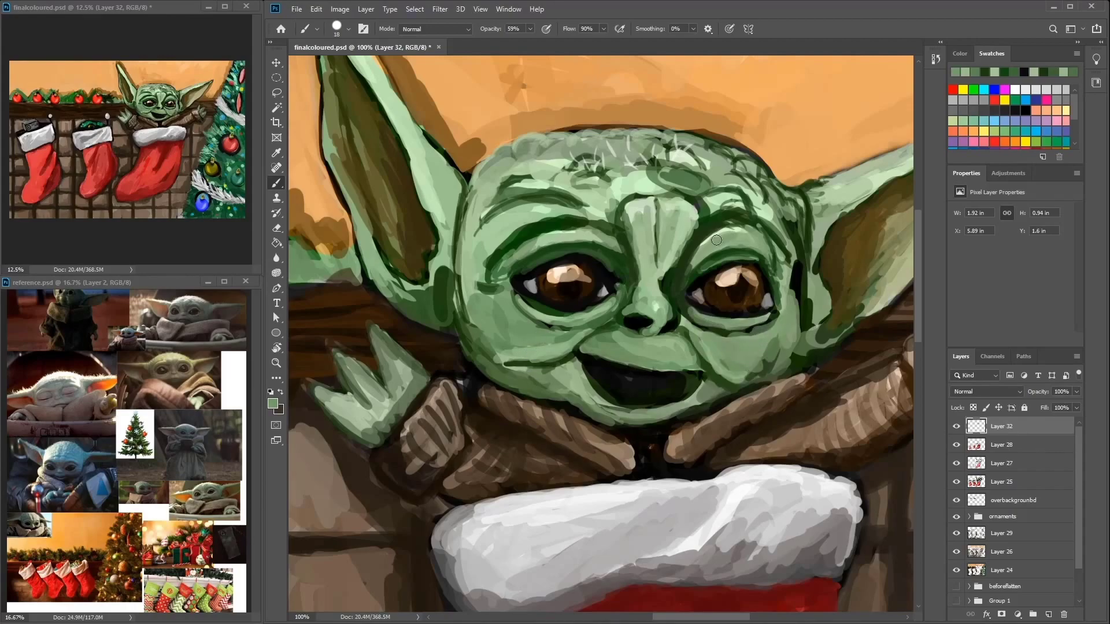
{"action": "left_click_drag", "start_coordinate": [726, 237], "coordinate": [751, 249]}
Step: Define both eyes' pupils, irises and whites with sampled blacks, browns and greys, reducing the brush size to 14
{"action": "left_click", "coordinate": [556, 287], "text": "alt"}
{"action": "left_click", "coordinate": [554, 278], "text": "alt"}
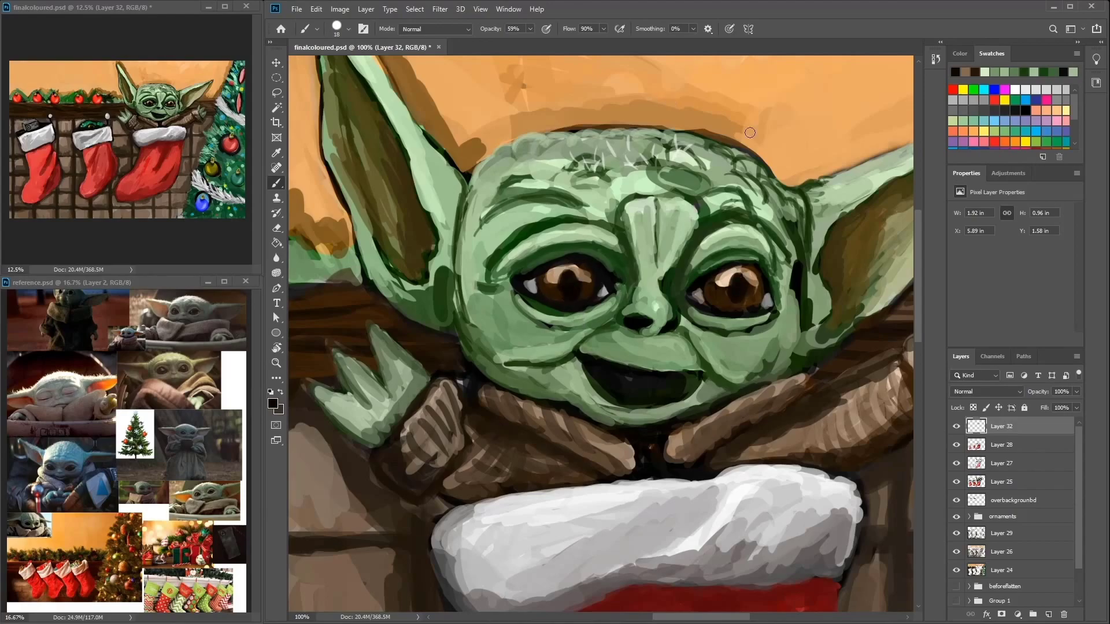
{"action": "left_click", "coordinate": [612, 312], "text": "alt"}
{"action": "left_click", "coordinate": [704, 295], "text": "alt"}
{"action": "key", "text": "bracketleft"}
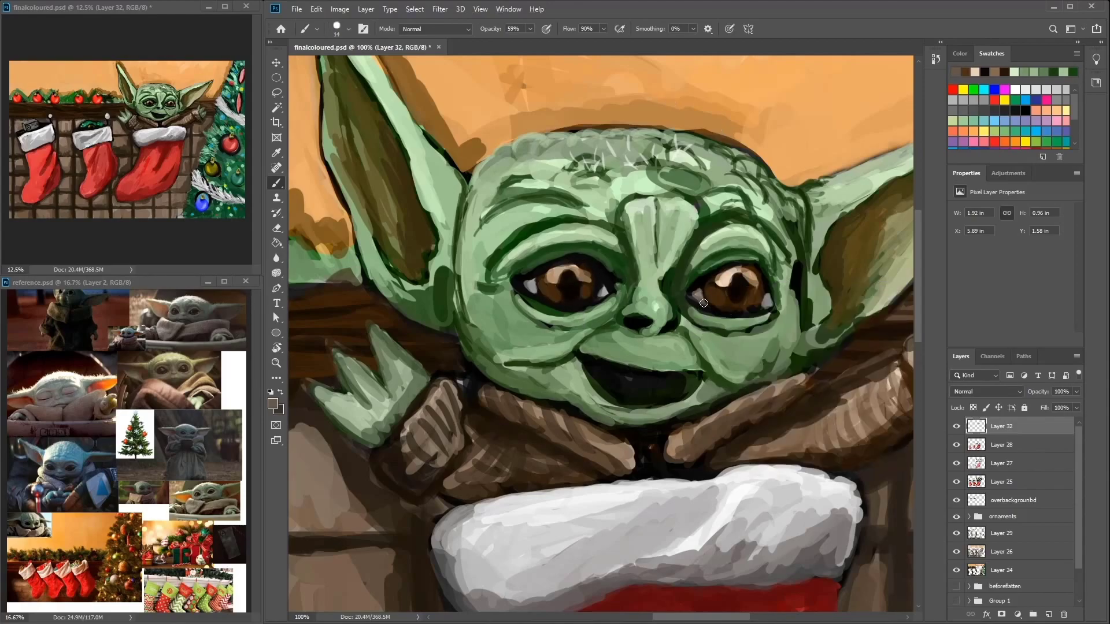
{"action": "left_click_drag", "start_coordinate": [629, 281], "coordinate": [667, 305]}
{"action": "left_click", "coordinate": [577, 304], "text": "alt"}
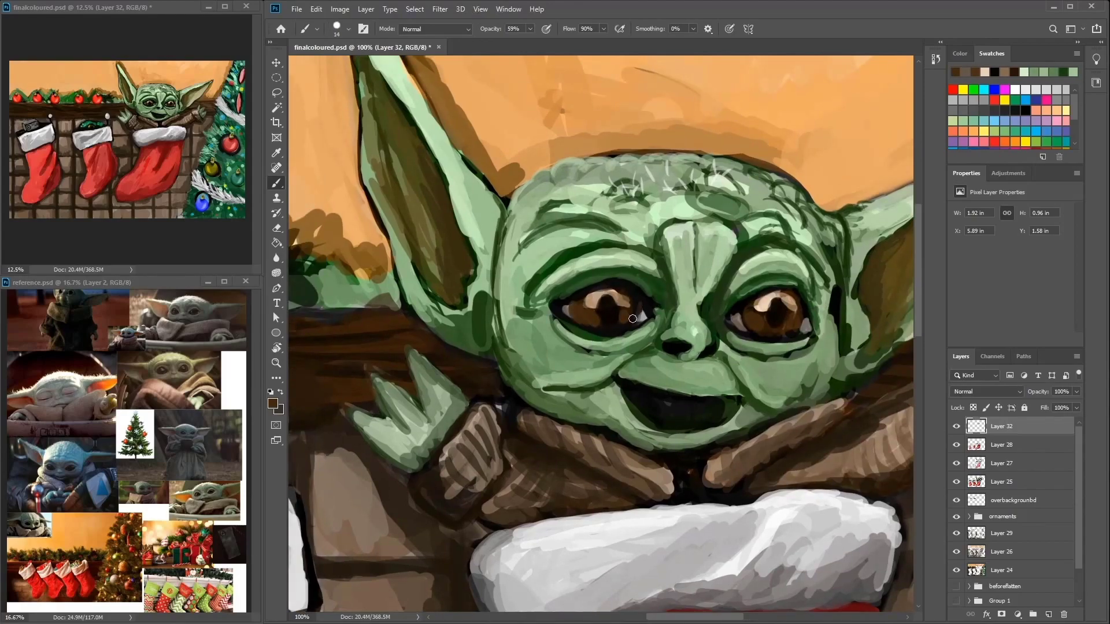
{"action": "left_click", "coordinate": [806, 322], "text": "alt"}
{"action": "left_click", "coordinate": [650, 297], "text": "alt"}
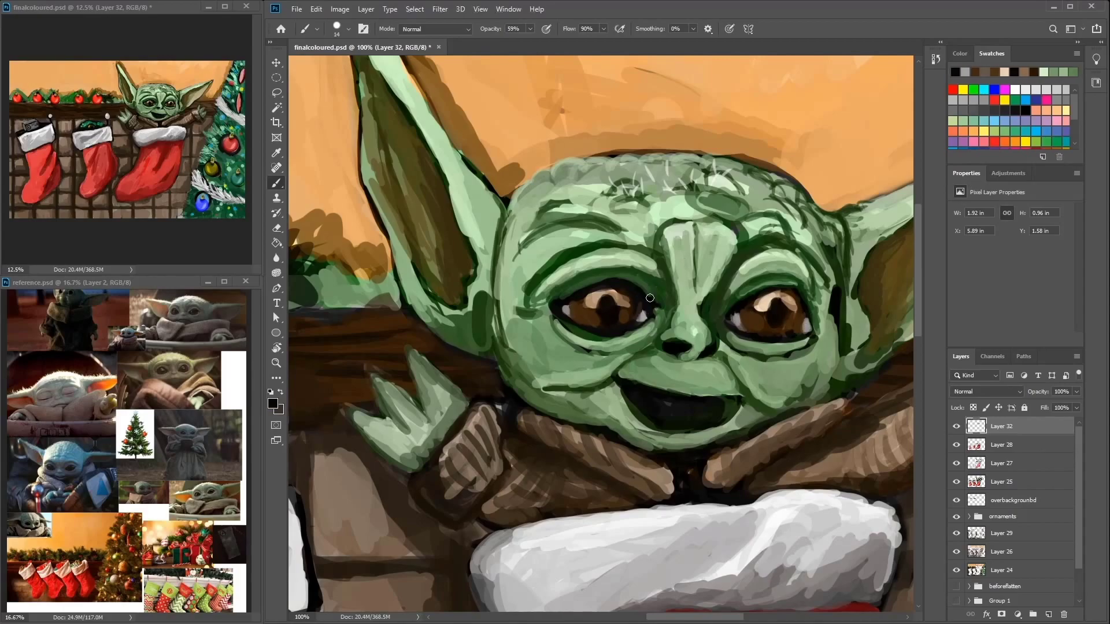
Step: Smooth the left brow folds and the side of Baby Yoda's head with sampled greens
{"action": "left_click", "coordinate": [564, 315], "text": "alt"}
{"action": "left_click", "coordinate": [533, 320], "text": "alt"}
{"action": "left_click", "coordinate": [541, 286], "text": "alt"}
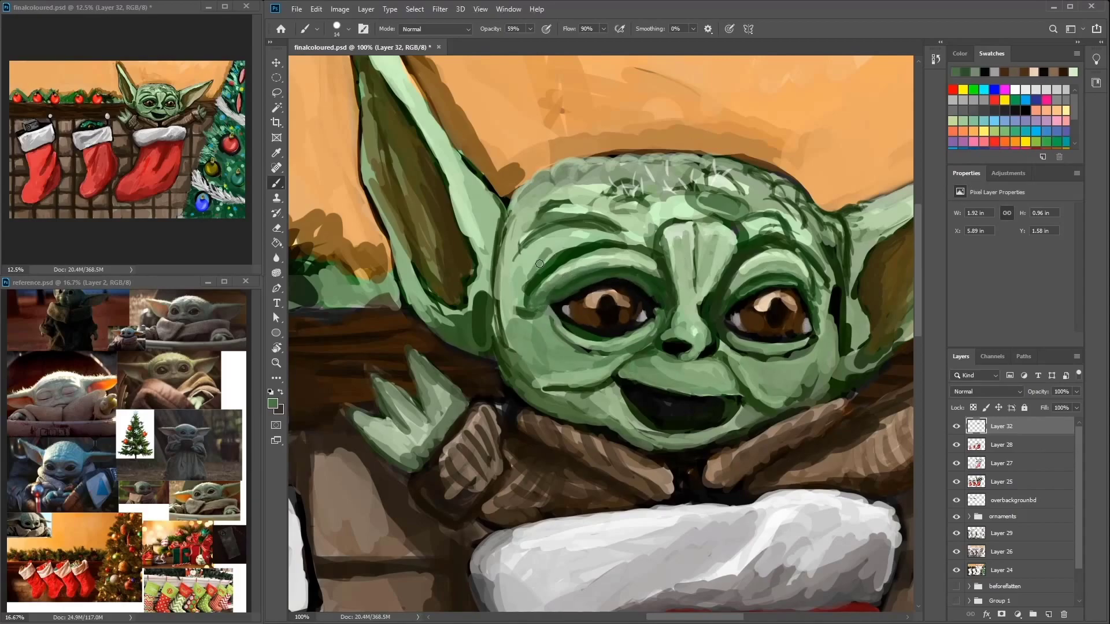
{"action": "left_click", "coordinate": [535, 241], "text": "alt"}
{"action": "left_click_drag", "start_coordinate": [503, 219], "coordinate": [520, 303]}
{"action": "left_click_drag", "start_coordinate": [619, 231], "coordinate": [547, 235]}
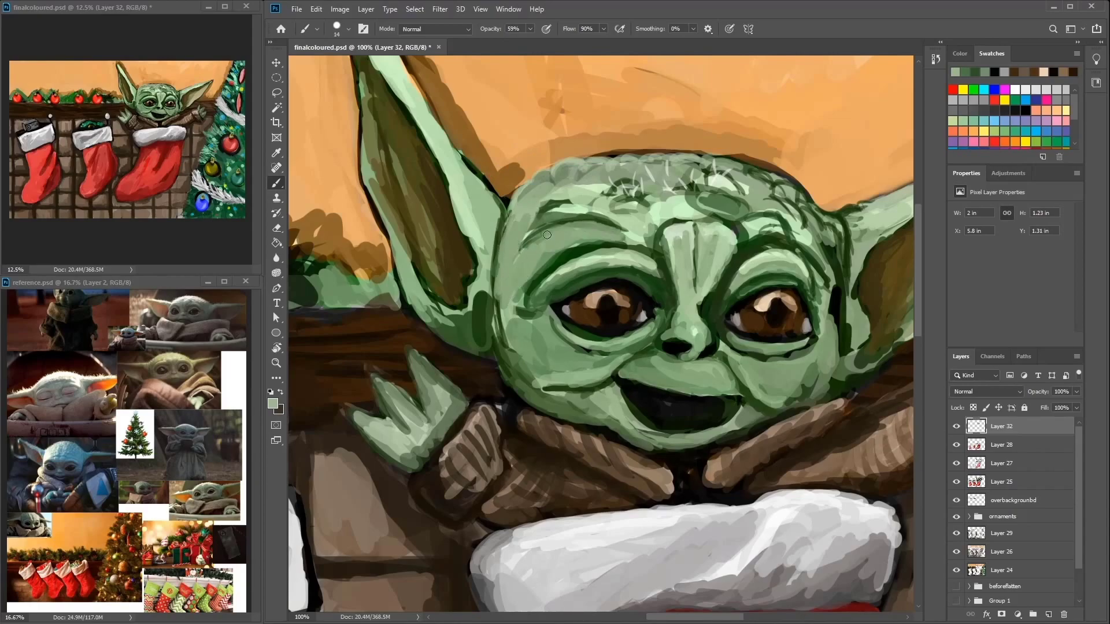
Step: Repaint the wrinkles on the bridge of Baby Yoda's nose with sampled dark and light greens
{"action": "left_click", "coordinate": [668, 237], "text": "alt"}
{"action": "left_click", "coordinate": [651, 246], "text": "alt"}
{"action": "left_click", "coordinate": [634, 247], "text": "alt"}
{"action": "left_click_drag", "start_coordinate": [634, 247], "coordinate": [662, 268]}
{"action": "left_click_drag", "start_coordinate": [668, 231], "coordinate": [681, 321]}
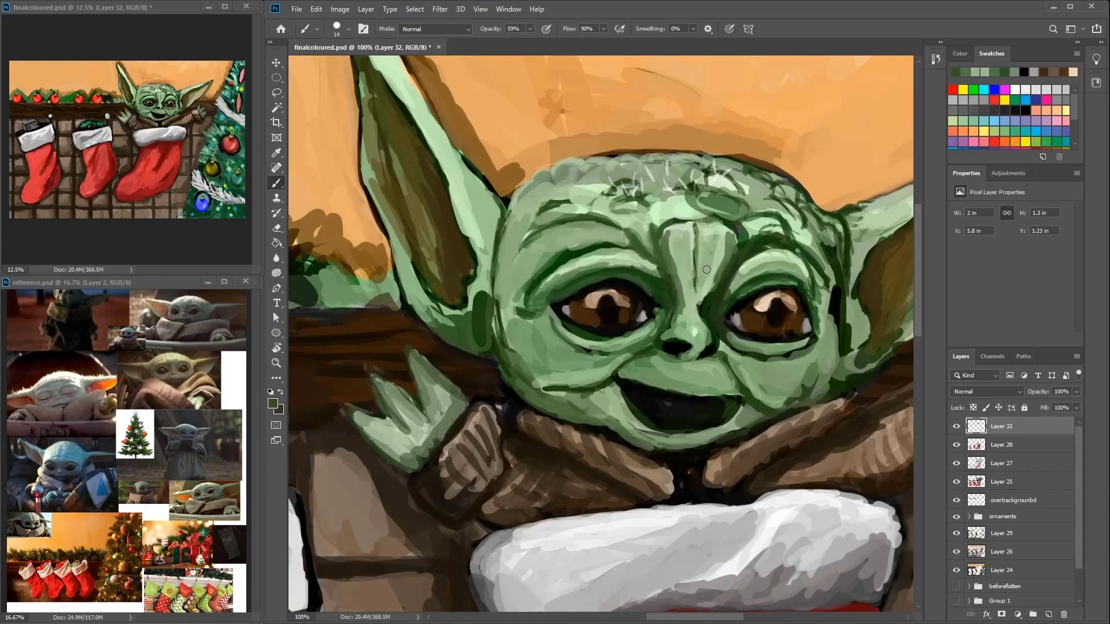
{"action": "left_click", "coordinate": [705, 257], "text": "alt"}
{"action": "left_click", "coordinate": [732, 239], "text": "alt"}
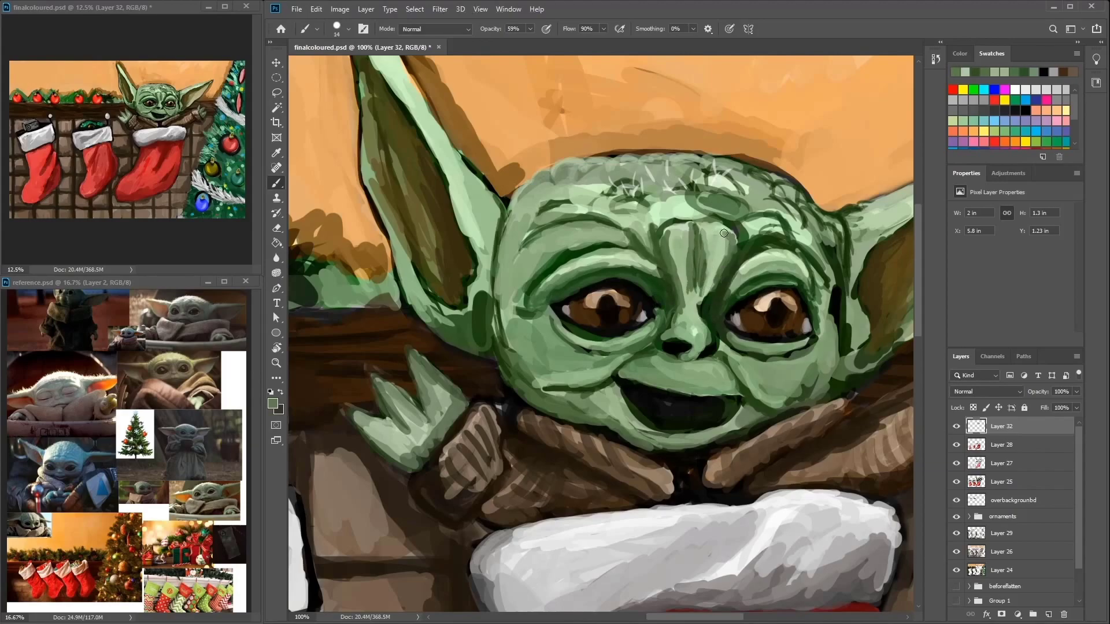
Step: Paint rounded light green bumps on Baby Yoda's forehead and sampled darker green along the top of the head
{"action": "left_click", "coordinate": [686, 197], "text": "alt"}
{"action": "mouse_move", "coordinate": [679, 208]}
{"action": "left_mouse_down"}
{"action": "mouse_move", "coordinate": [752, 208]}
{"action": "mouse_move", "coordinate": [694, 176]}
{"action": "mouse_move", "coordinate": [764, 192]}
{"action": "mouse_move", "coordinate": [716, 203]}
{"action": "left_mouse_up"}
{"action": "left_click_drag", "start_coordinate": [539, 119], "coordinate": [589, 131]}
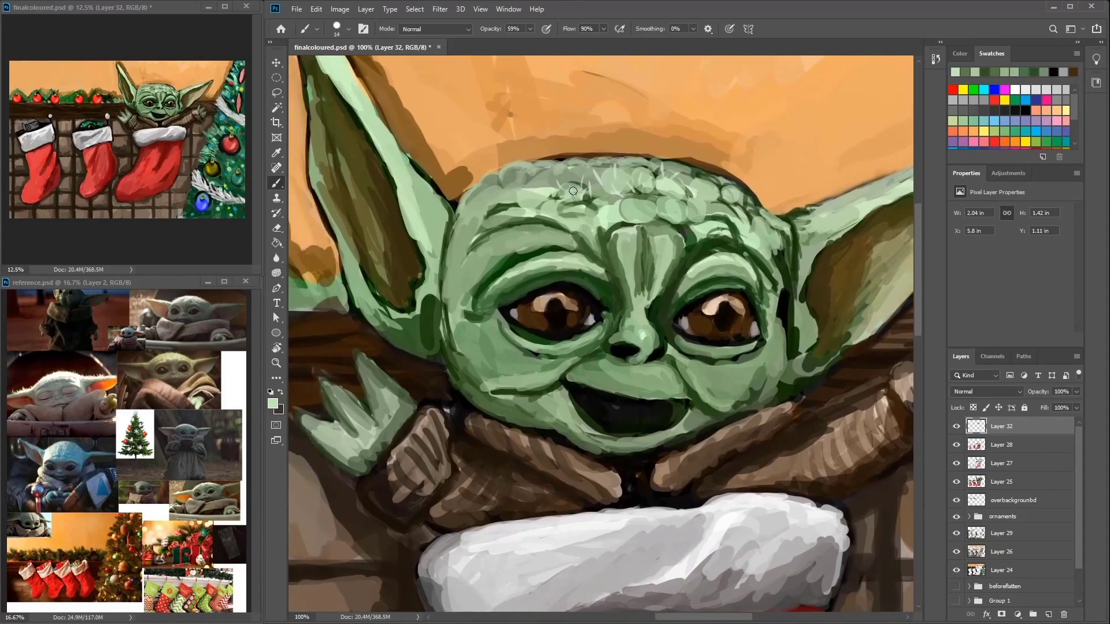
{"action": "left_click", "coordinate": [569, 191], "text": "alt"}
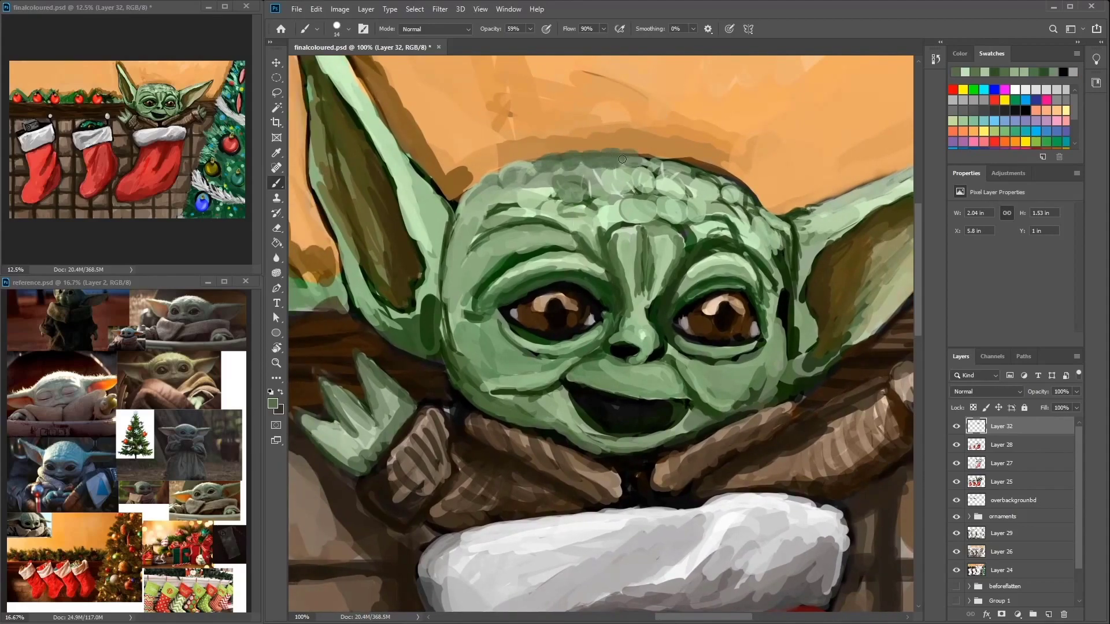
Step: Check Layer 25's contribution, erase its dark outline along the top of Baby Yoda's head, and reselect Layer 32
{"action": "left_click", "coordinate": [957, 482]}
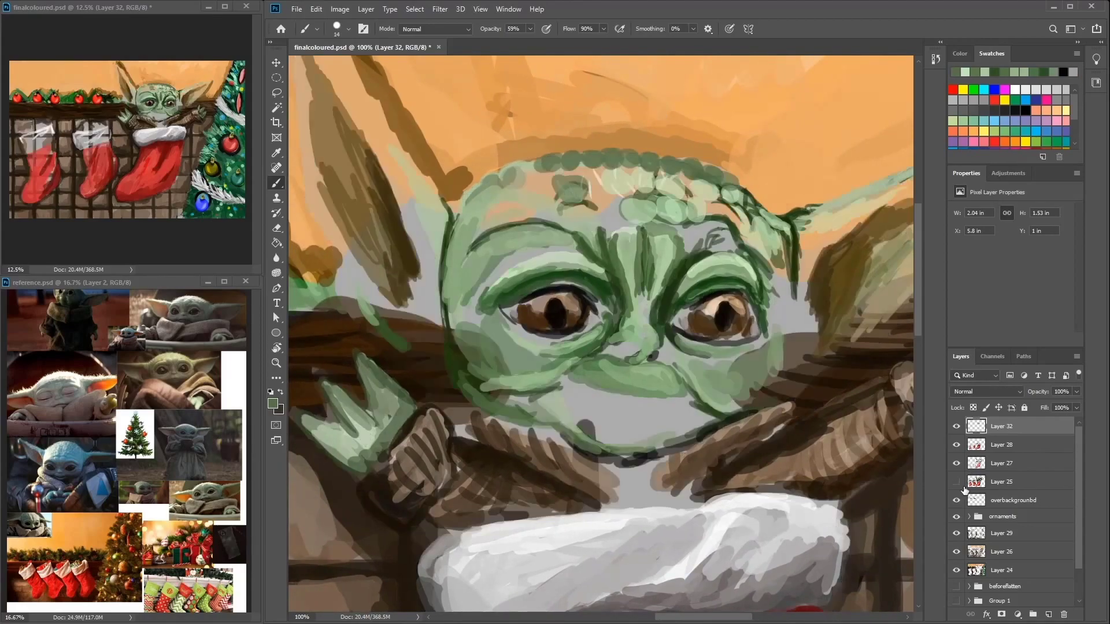
{"action": "left_click", "coordinate": [956, 482]}
{"action": "key", "text": "e"}
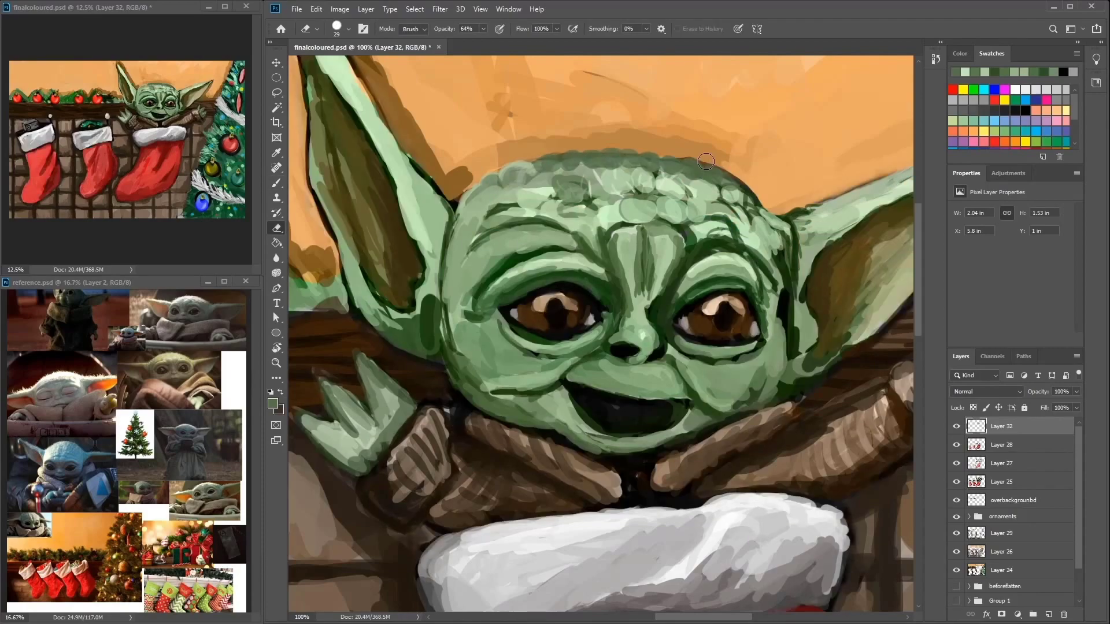
{"action": "left_click", "coordinate": [498, 167], "text": "ctrl"}
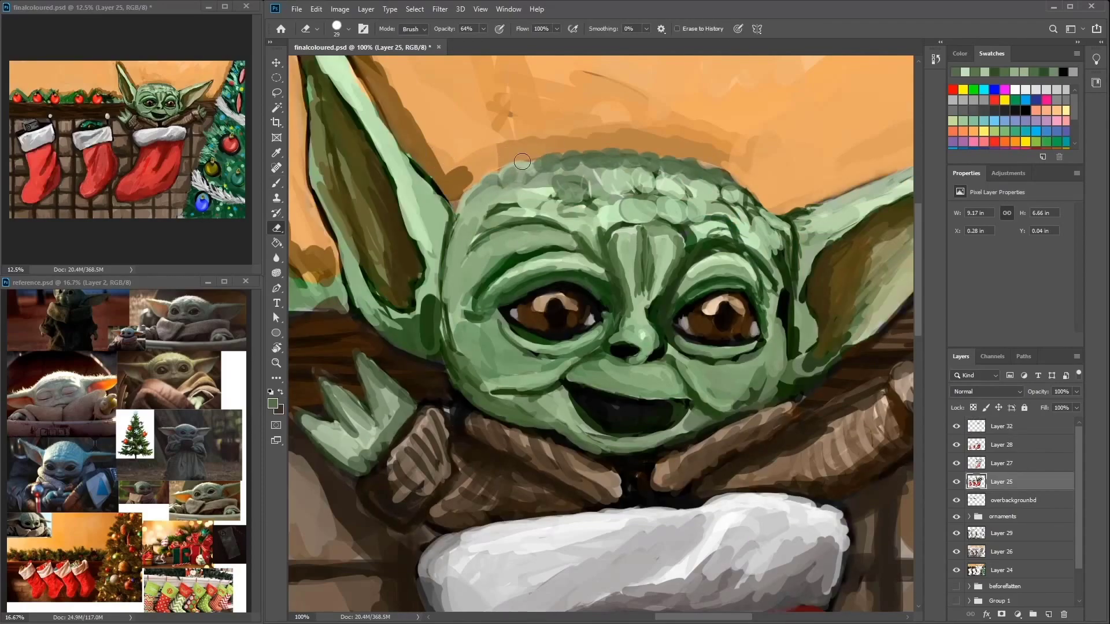
{"action": "left_click_drag", "start_coordinate": [752, 185], "coordinate": [832, 257]}
{"action": "left_click", "coordinate": [1001, 426]}
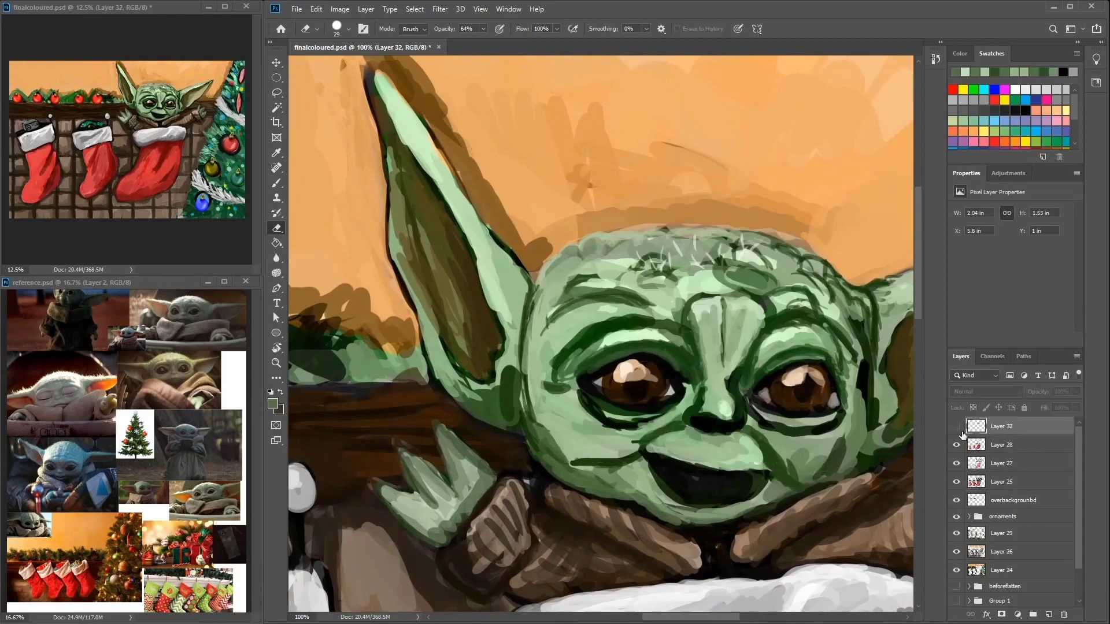
Step: Repaint the rim and outer edge of Baby Yoda's left ear with sampled greens using a smaller brush
{"action": "key", "text": "b"}
{"action": "right_click", "coordinate": [481, 182]}
{"action": "left_click_drag", "start_coordinate": [546, 204], "coordinate": [536, 206]}
{"action": "left_click_drag", "start_coordinate": [460, 199], "coordinate": [425, 129]}
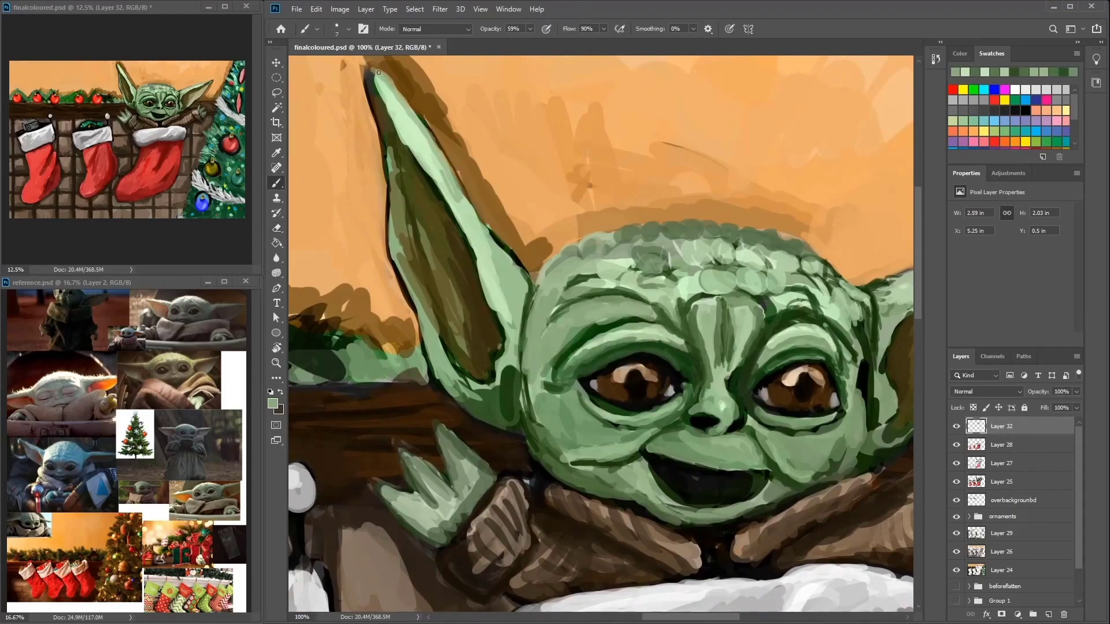
{"action": "left_click_drag", "start_coordinate": [371, 69], "coordinate": [517, 300]}
{"action": "mouse_move", "coordinate": [506, 245]}
{"action": "left_mouse_down"}
{"action": "mouse_move", "coordinate": [518, 303]}
{"action": "mouse_move", "coordinate": [509, 347]}
{"action": "left_mouse_up"}
{"action": "mouse_move", "coordinate": [565, 270]}
{"action": "left_mouse_down"}
{"action": "mouse_move", "coordinate": [634, 271]}
{"action": "mouse_move", "coordinate": [588, 329]}
{"action": "left_mouse_up"}
Step: Blend the base of the left ear into the side of the head with sampled dark and mid greens
{"action": "left_click", "coordinate": [612, 277], "text": "alt"}
{"action": "mouse_move", "coordinate": [614, 286]}
{"action": "left_mouse_down"}
{"action": "mouse_move", "coordinate": [609, 309]}
{"action": "mouse_move", "coordinate": [650, 295]}
{"action": "mouse_move", "coordinate": [602, 367]}
{"action": "left_mouse_up"}
{"action": "left_click", "coordinate": [639, 289], "text": "alt"}
{"action": "left_click", "coordinate": [698, 283], "text": "alt"}
{"action": "mouse_move", "coordinate": [711, 303]}
{"action": "left_mouse_down"}
{"action": "mouse_move", "coordinate": [679, 321]}
{"action": "mouse_move", "coordinate": [647, 301]}
{"action": "mouse_move", "coordinate": [633, 263]}
{"action": "mouse_move", "coordinate": [624, 284]}
{"action": "mouse_move", "coordinate": [651, 324]}
{"action": "mouse_move", "coordinate": [640, 311]}
{"action": "mouse_move", "coordinate": [641, 370]}
{"action": "mouse_move", "coordinate": [648, 321]}
{"action": "left_mouse_up"}
{"action": "mouse_move", "coordinate": [633, 318]}
{"action": "left_mouse_down"}
{"action": "mouse_move", "coordinate": [669, 319]}
{"action": "mouse_move", "coordinate": [644, 337]}
{"action": "mouse_move", "coordinate": [677, 315]}
{"action": "mouse_move", "coordinate": [723, 315]}
{"action": "mouse_move", "coordinate": [680, 265]}
{"action": "mouse_move", "coordinate": [656, 325]}
{"action": "mouse_move", "coordinate": [632, 329]}
{"action": "mouse_move", "coordinate": [706, 306]}
{"action": "mouse_move", "coordinate": [738, 252]}
{"action": "mouse_move", "coordinate": [690, 263]}
{"action": "mouse_move", "coordinate": [637, 330]}
{"action": "mouse_move", "coordinate": [777, 185]}
{"action": "mouse_move", "coordinate": [685, 399]}
{"action": "left_mouse_up"}
{"action": "left_click_drag", "start_coordinate": [676, 327], "coordinate": [694, 402]}
{"action": "left_click_drag", "start_coordinate": [668, 331], "coordinate": [664, 356]}
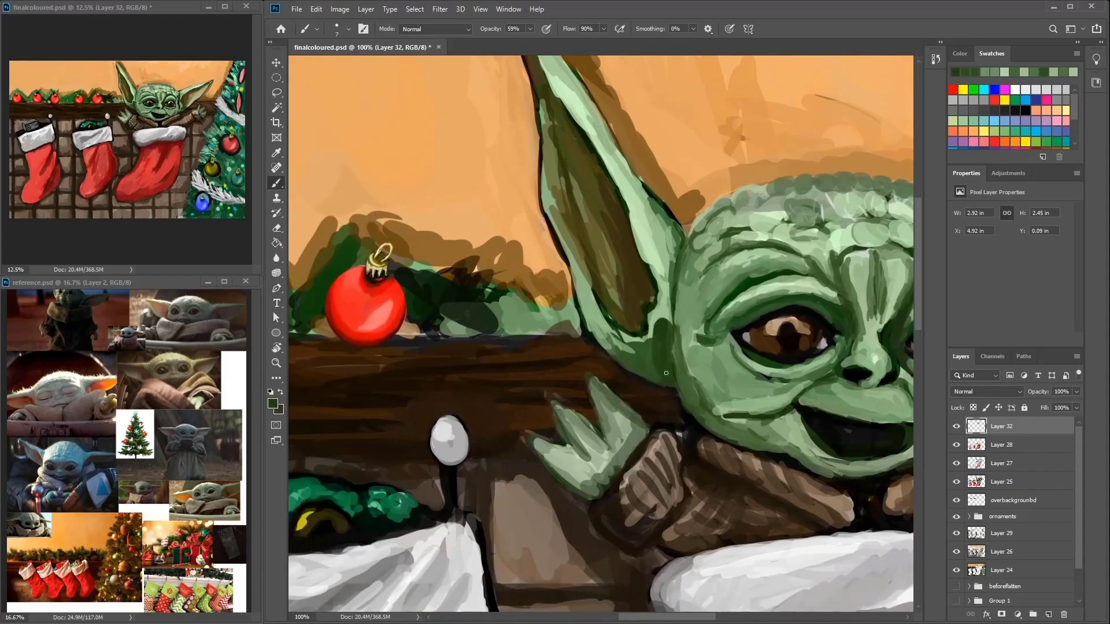
Step: Soften the dark outline at the left ear's tip and smooth its inner hollow with sampled olive browns
{"action": "mouse_move", "coordinate": [599, 333]}
{"action": "left_mouse_down"}
{"action": "mouse_move", "coordinate": [587, 312]}
{"action": "mouse_move", "coordinate": [615, 341]}
{"action": "left_mouse_up"}
{"action": "scroll", "coordinate": [548, 264], "scroll_direction": "up", "scroll_amount": 2}
{"action": "mouse_move", "coordinate": [535, 158]}
{"action": "left_mouse_down"}
{"action": "mouse_move", "coordinate": [552, 271]}
{"action": "mouse_move", "coordinate": [537, 144]}
{"action": "left_mouse_up"}
{"action": "left_click", "coordinate": [537, 140], "text": "alt"}
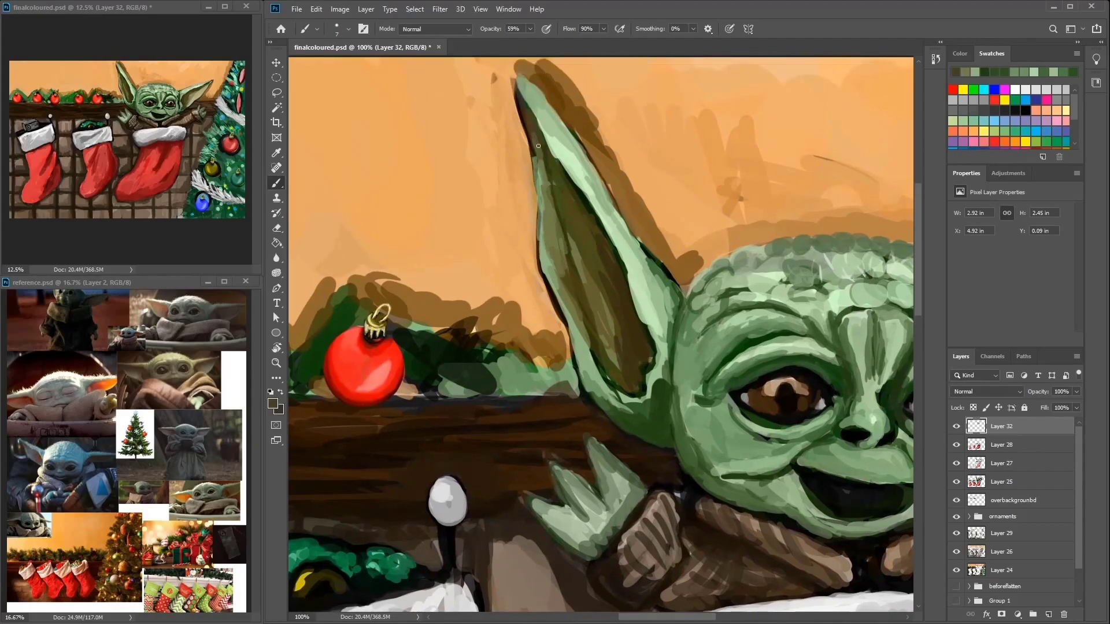
{"action": "mouse_move", "coordinate": [531, 80]}
{"action": "left_mouse_down"}
{"action": "mouse_move", "coordinate": [541, 199]}
{"action": "mouse_move", "coordinate": [534, 150]}
{"action": "left_mouse_up"}
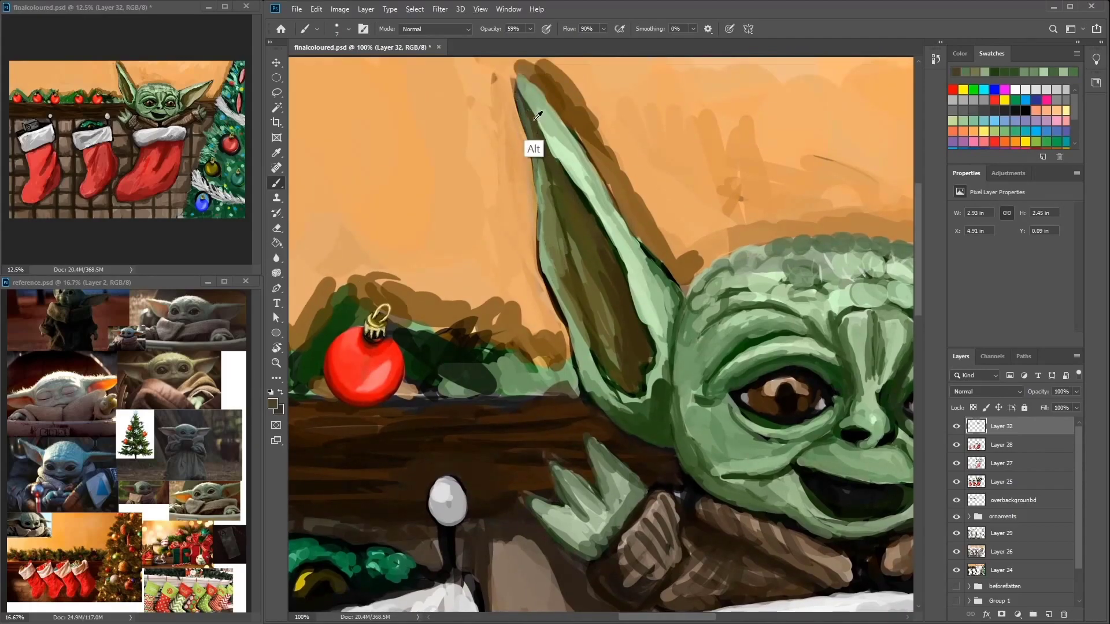
{"action": "left_click", "coordinate": [605, 260], "text": "alt"}
{"action": "mouse_move", "coordinate": [608, 313]}
{"action": "left_mouse_down"}
{"action": "mouse_move", "coordinate": [599, 254]}
{"action": "mouse_move", "coordinate": [578, 248]}
{"action": "mouse_move", "coordinate": [572, 264]}
{"action": "mouse_move", "coordinate": [598, 289]}
{"action": "left_mouse_up"}
{"action": "mouse_move", "coordinate": [549, 180]}
{"action": "left_mouse_down"}
{"action": "mouse_move", "coordinate": [563, 272]}
{"action": "mouse_move", "coordinate": [620, 360]}
{"action": "left_mouse_up"}
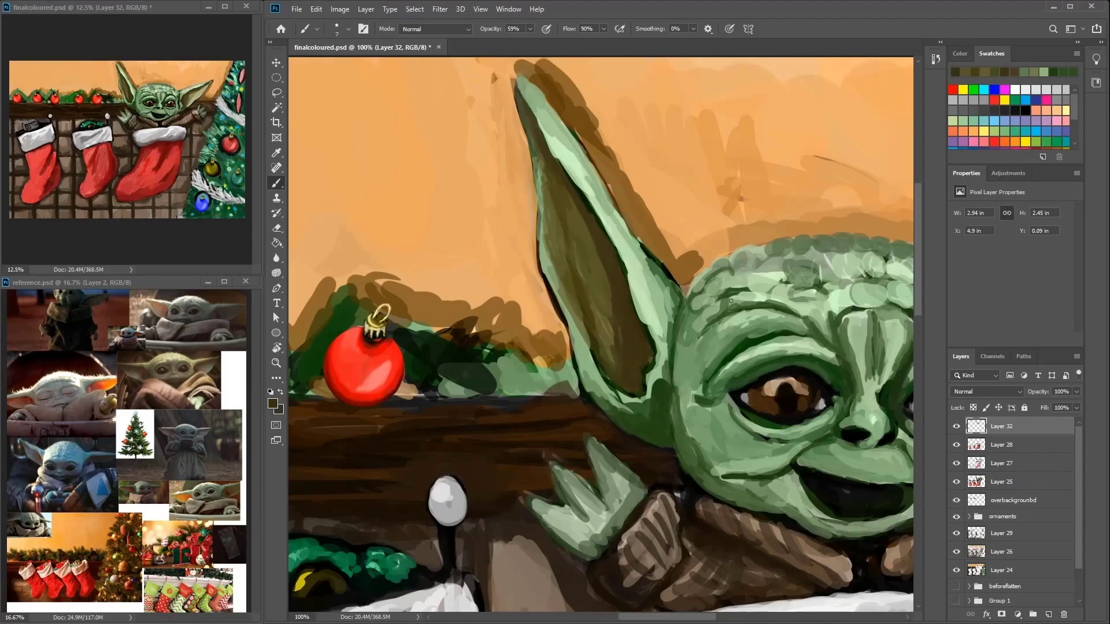
Step: Fill the inner hollow of the right ear with sampled olive brown and refine its green rim
{"action": "scroll", "coordinate": [708, 280], "scroll_direction": "down", "scroll_amount": 2}
{"action": "left_click_drag", "start_coordinate": [830, 365], "coordinate": [766, 347]}
{"action": "left_click_drag", "start_coordinate": [768, 260], "coordinate": [853, 191]}
{"action": "left_click", "coordinate": [732, 270], "text": "alt"}
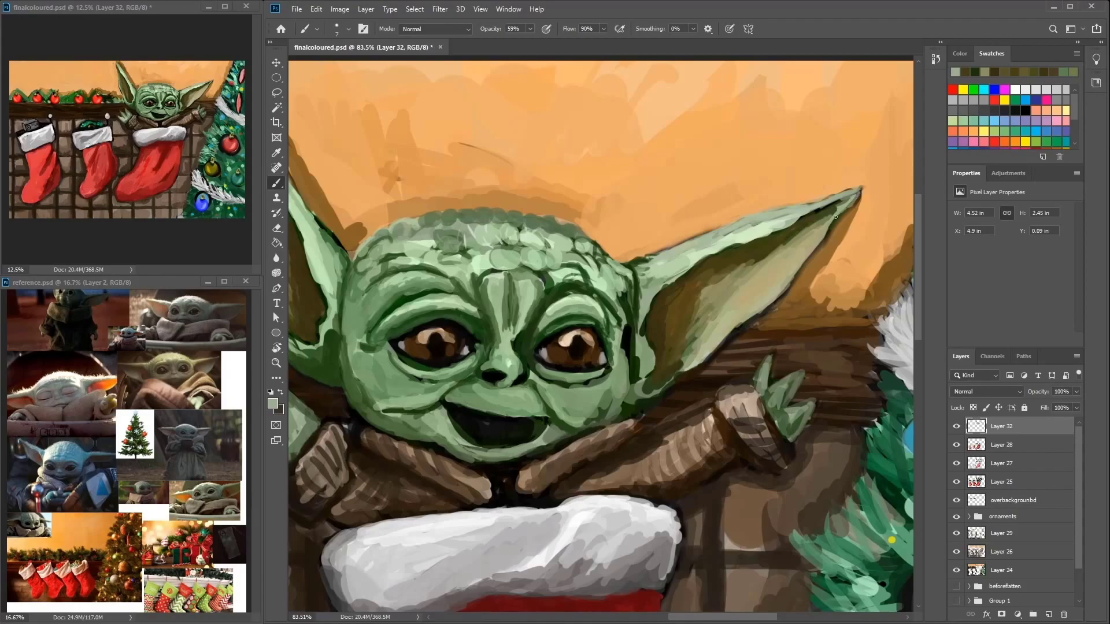
{"action": "mouse_move", "coordinate": [751, 289]}
{"action": "left_mouse_down"}
{"action": "mouse_move", "coordinate": [925, 370]}
{"action": "mouse_move", "coordinate": [812, 295]}
{"action": "left_mouse_up"}
{"action": "left_click", "coordinate": [762, 292], "text": "alt"}
{"action": "mouse_move", "coordinate": [855, 232]}
{"action": "left_mouse_down"}
{"action": "mouse_move", "coordinate": [780, 301]}
{"action": "mouse_move", "coordinate": [833, 271]}
{"action": "mouse_move", "coordinate": [751, 347]}
{"action": "mouse_move", "coordinate": [773, 284]}
{"action": "mouse_move", "coordinate": [809, 295]}
{"action": "mouse_move", "coordinate": [739, 289]}
{"action": "left_mouse_up"}
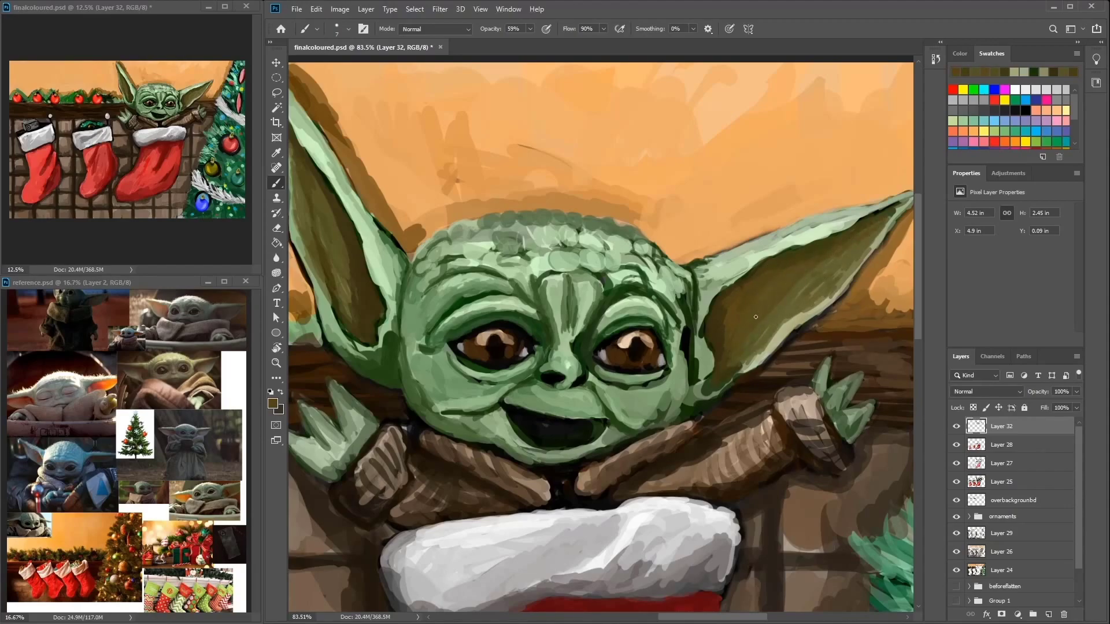
{"action": "left_click_drag", "start_coordinate": [336, 269], "coordinate": [433, 248]}
{"action": "mouse_move", "coordinate": [863, 283]}
{"action": "left_mouse_down"}
{"action": "mouse_move", "coordinate": [797, 327]}
{"action": "mouse_move", "coordinate": [768, 327]}
{"action": "mouse_move", "coordinate": [779, 301]}
{"action": "left_mouse_up"}
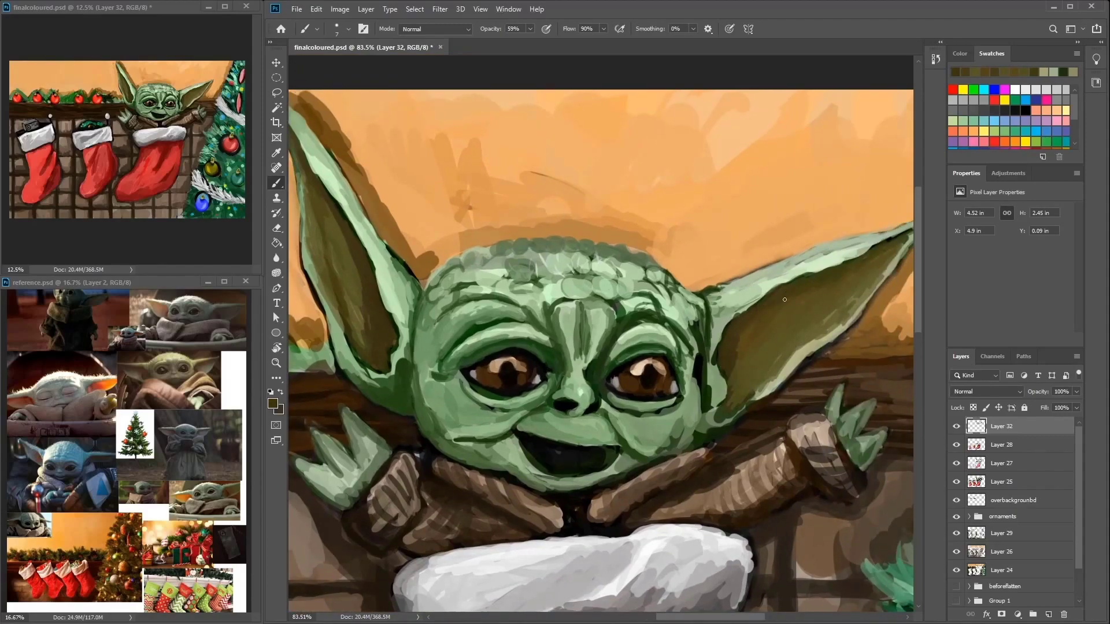
{"action": "left_click", "coordinate": [711, 380], "text": "alt"}
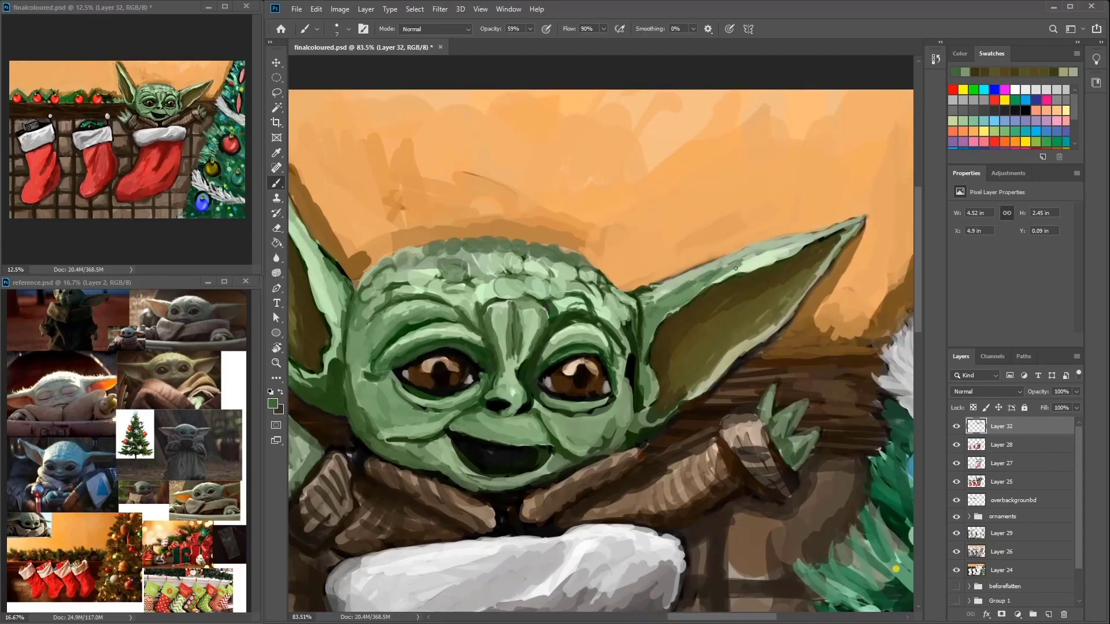
Step: Paint a sampled brownish orange shadow on the wall above Baby Yoda's head on the overbackgroundbd layer
{"action": "scroll", "coordinate": [677, 307], "scroll_direction": "down", "scroll_amount": 2}
{"action": "left_click", "coordinate": [1013, 500]}
{"action": "left_click", "coordinate": [627, 176], "text": "alt"}
{"action": "mouse_move", "coordinate": [633, 165]}
{"action": "left_mouse_down"}
{"action": "mouse_move", "coordinate": [508, 156]}
{"action": "mouse_move", "coordinate": [416, 190]}
{"action": "left_mouse_up"}
Step: Erase leftover dark outline along the top of the head on Layer 25 with a small eraser
{"action": "key", "text": "alt+bracketright"}
{"action": "key", "text": "e"}
{"action": "right_click", "coordinate": [418, 170]}
{"action": "scroll", "coordinate": [506, 271], "scroll_direction": "down", "scroll_amount": 1}
{"action": "left_click", "coordinate": [412, 198]}
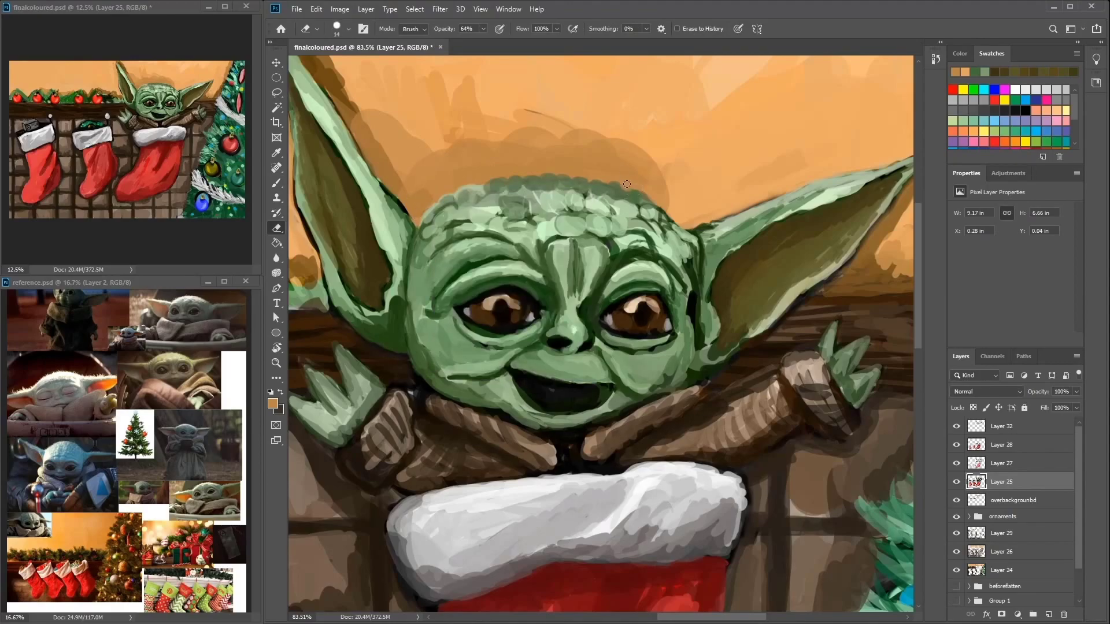
{"action": "left_click_drag", "start_coordinate": [682, 223], "coordinate": [839, 310]}
{"action": "left_click_drag", "start_coordinate": [503, 214], "coordinate": [520, 92]}
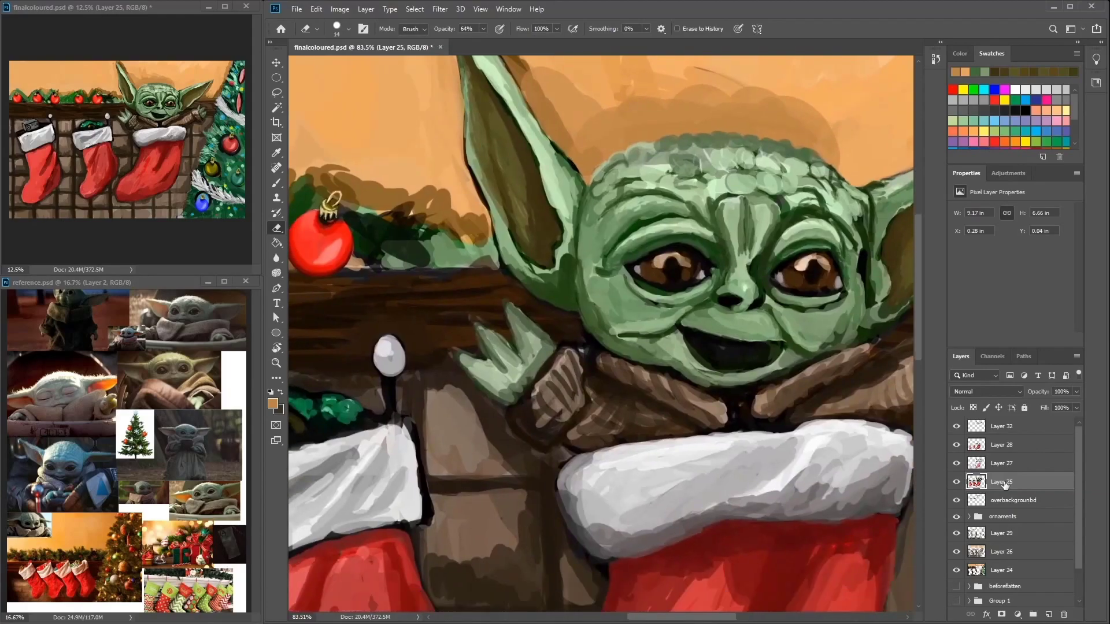
Step: Paint a deeper brown shadow on the wall around the head and both ears on the overbackgroundbd layer
{"action": "key", "text": "alt+bracketleft"}
{"action": "key", "text": "b"}
{"action": "left_click_drag", "start_coordinate": [809, 134], "coordinate": [861, 153]}
{"action": "left_click_drag", "start_coordinate": [682, 125], "coordinate": [682, 240]}
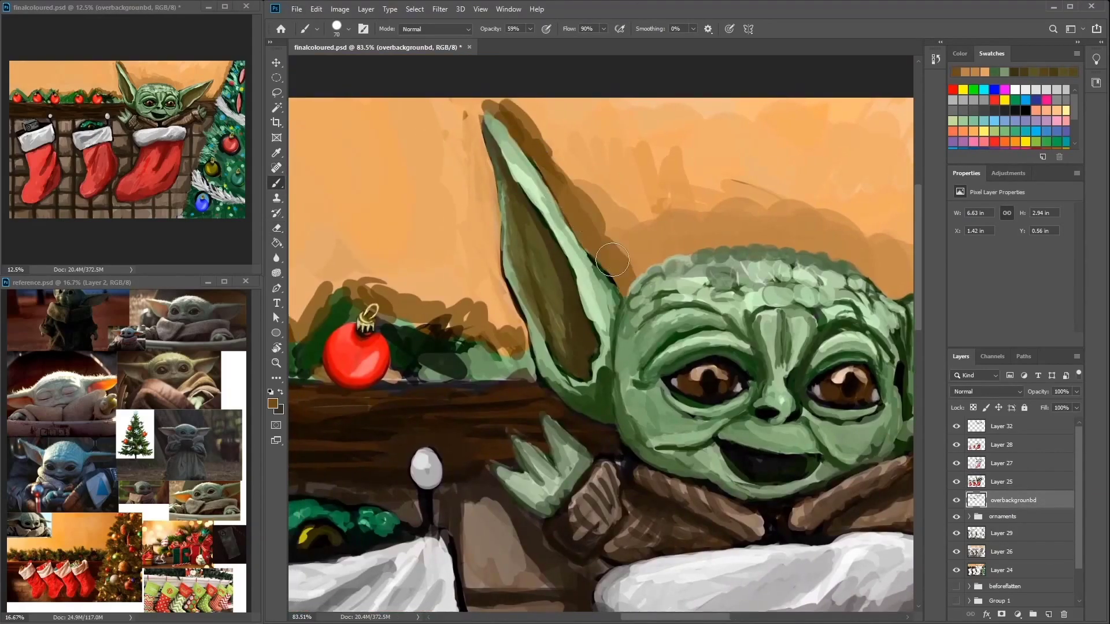
{"action": "left_click_drag", "start_coordinate": [584, 260], "coordinate": [717, 249]}
{"action": "left_click_drag", "start_coordinate": [717, 248], "coordinate": [635, 254]}
{"action": "left_click_drag", "start_coordinate": [491, 289], "coordinate": [573, 249]}
{"action": "left_click_drag", "start_coordinate": [682, 301], "coordinate": [763, 254]}
{"action": "left_click_drag", "start_coordinate": [832, 266], "coordinate": [694, 265]}
{"action": "left_click_drag", "start_coordinate": [884, 231], "coordinate": [696, 284]}
Step: Clean up the right ear's outline on Layer 25 and touch up its green rim on Layer 32
{"action": "key", "text": "alt+bracketright"}
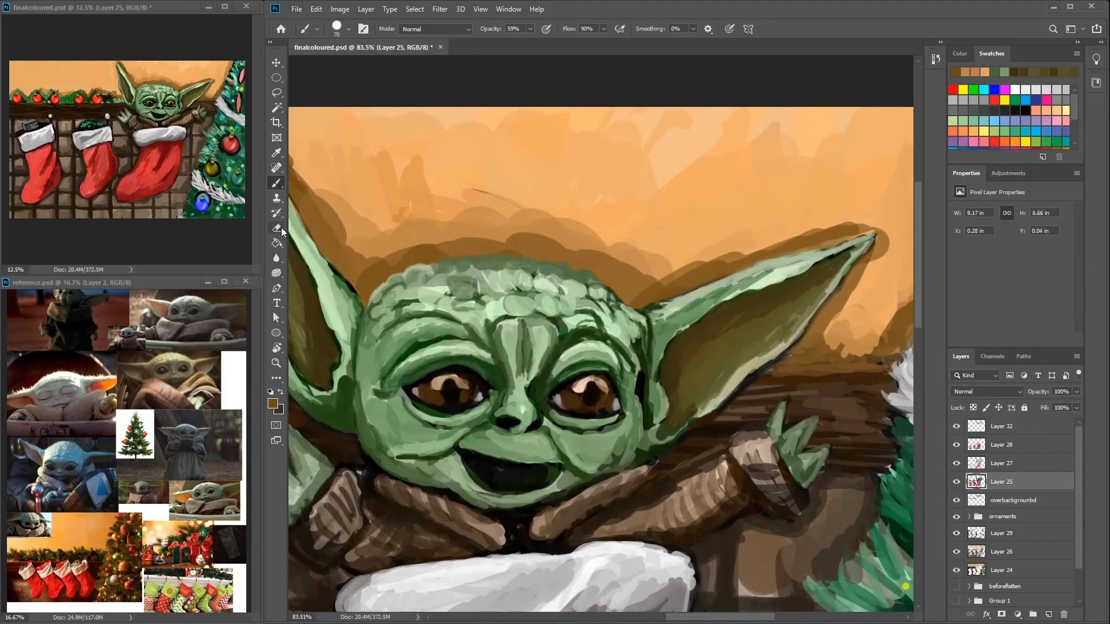
{"action": "key", "text": "e"}
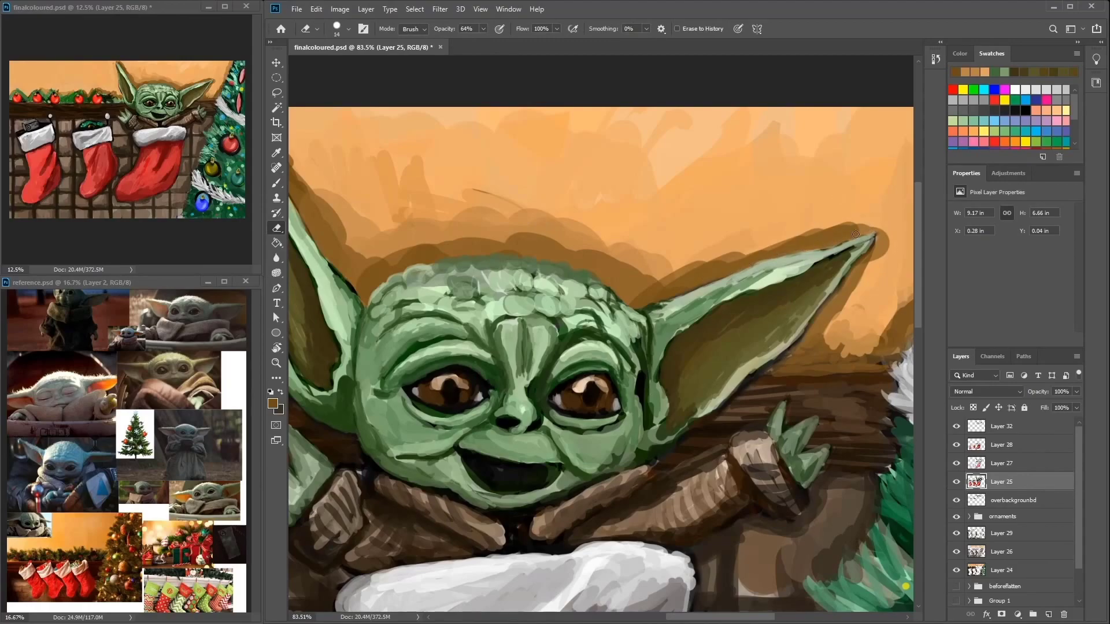
{"action": "key", "text": "alt+period"}
{"action": "key", "text": "b"}
{"action": "left_click", "coordinate": [678, 354], "text": "alt"}
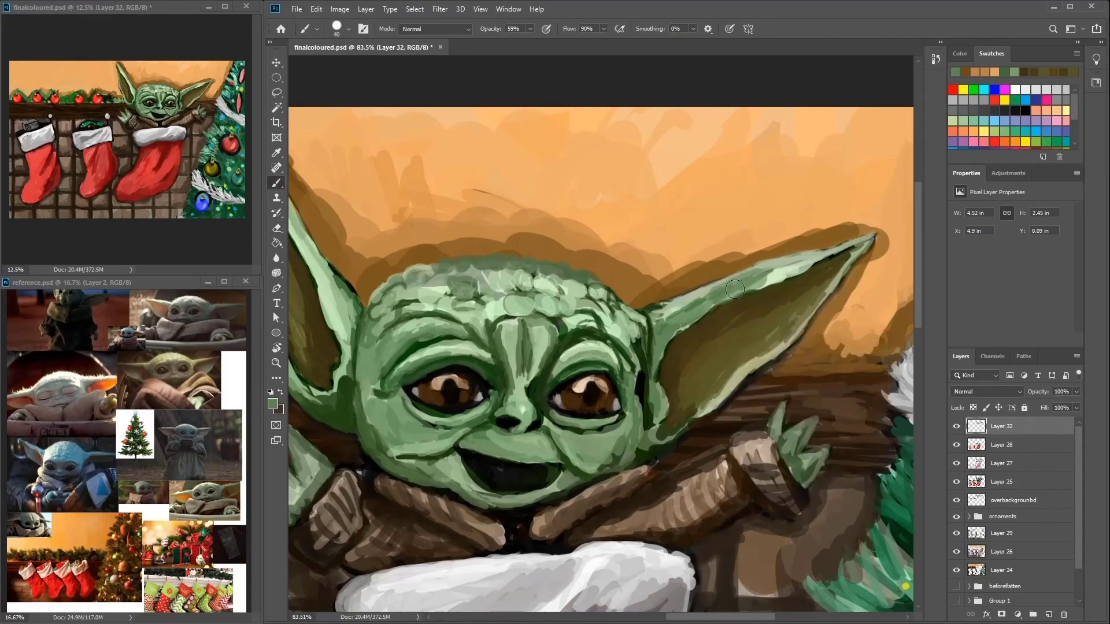
Step: Cover the brown halo around the right ear's tip with sampled light orange on the overbackgroundbd layer
{"action": "key", "text": "alt+bracketleft"}
{"action": "key", "text": "alt+bracketleft"}
{"action": "key", "text": "alt+bracketleft"}
{"action": "key", "text": "alt+bracketleft"}
{"action": "left_click", "coordinate": [793, 242], "text": "alt"}
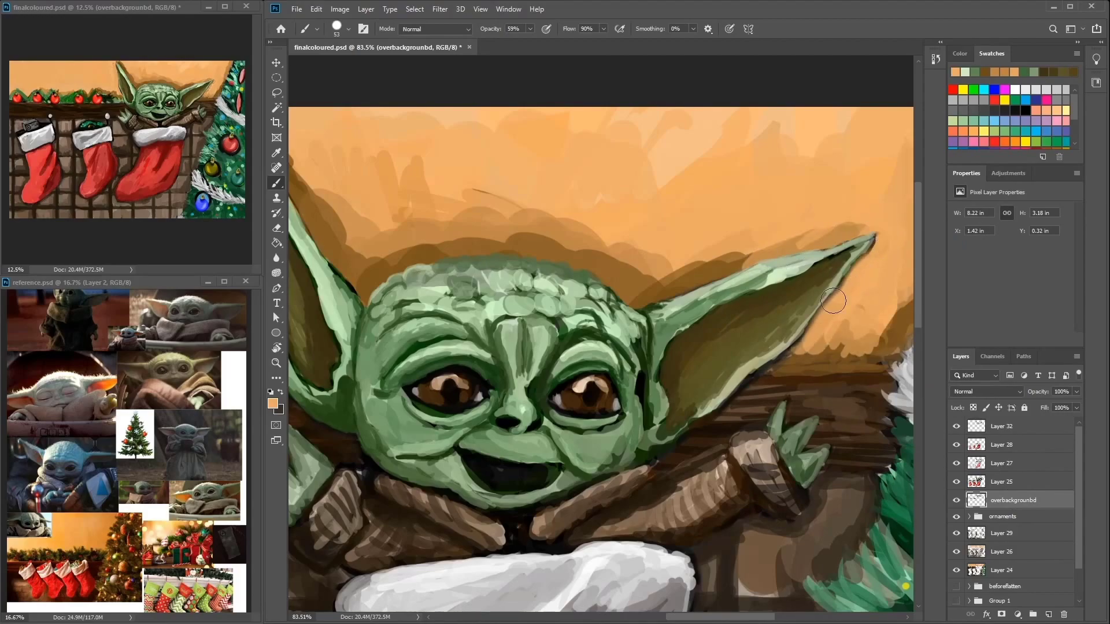
Step: Darken the wall between the right ear and the Christmas tree with sampled brownish orange
{"action": "key", "text": "ctrl+minus"}
{"action": "key", "text": "ctrl+minus"}
{"action": "left_click", "coordinate": [820, 280], "text": "alt"}
{"action": "left_click_drag", "start_coordinate": [752, 312], "coordinate": [723, 350]}
{"action": "left_click_drag", "start_coordinate": [769, 269], "coordinate": [732, 341]}
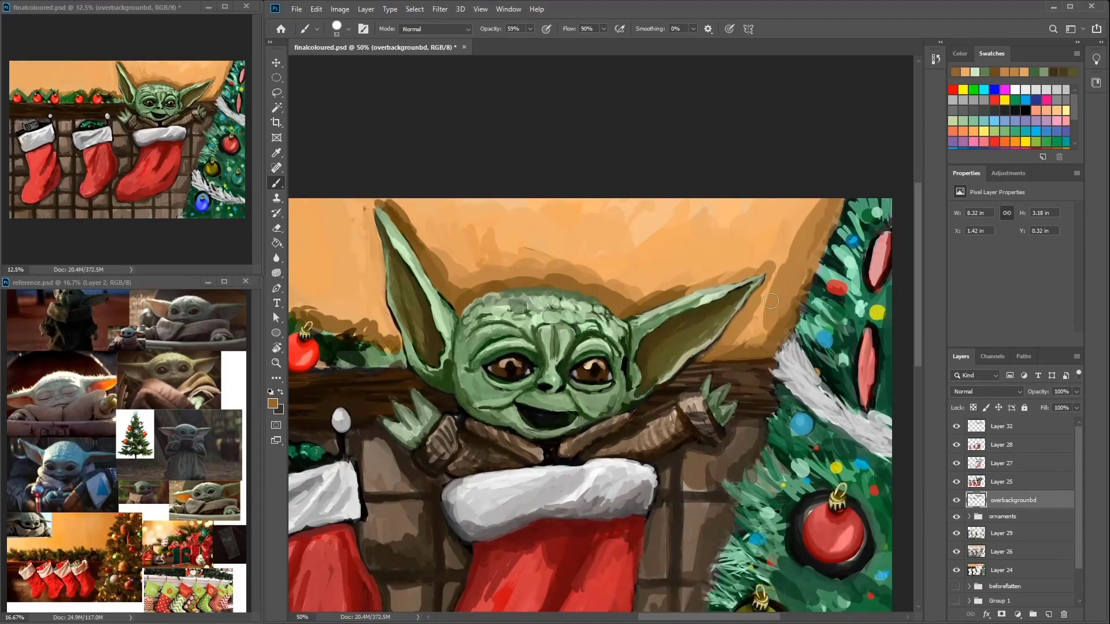
{"action": "left_click_drag", "start_coordinate": [838, 199], "coordinate": [763, 341]}
{"action": "left_click_drag", "start_coordinate": [786, 260], "coordinate": [743, 344]}
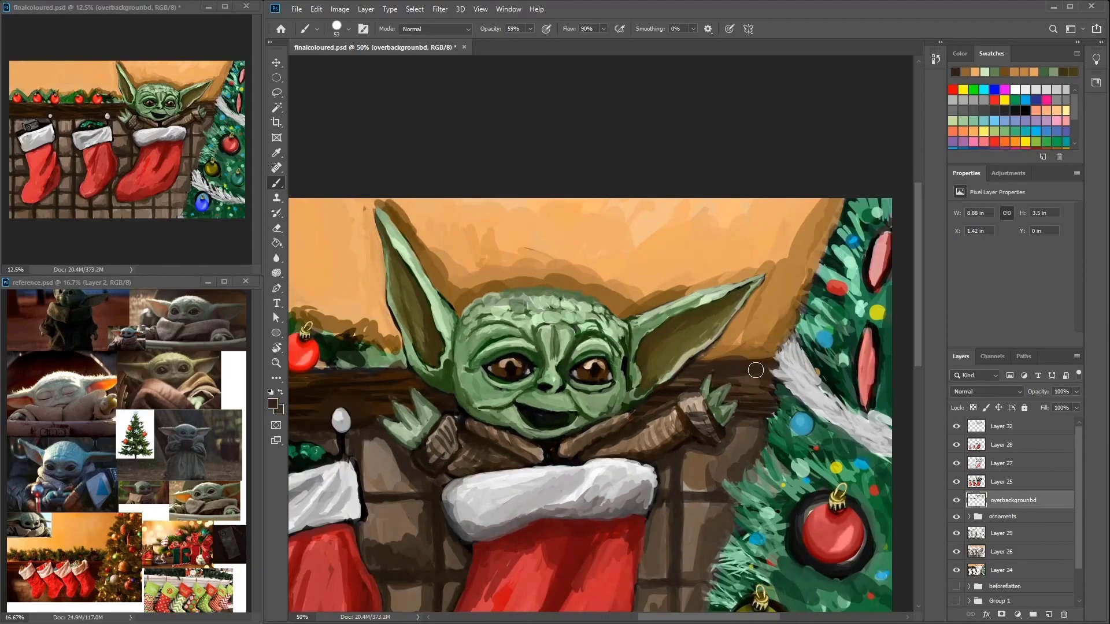
Step: Paint a straight dark brown edge along the top of the mantel beneath the garland
{"action": "scroll", "coordinate": [756, 370], "scroll_direction": "left", "scroll_amount": 5}
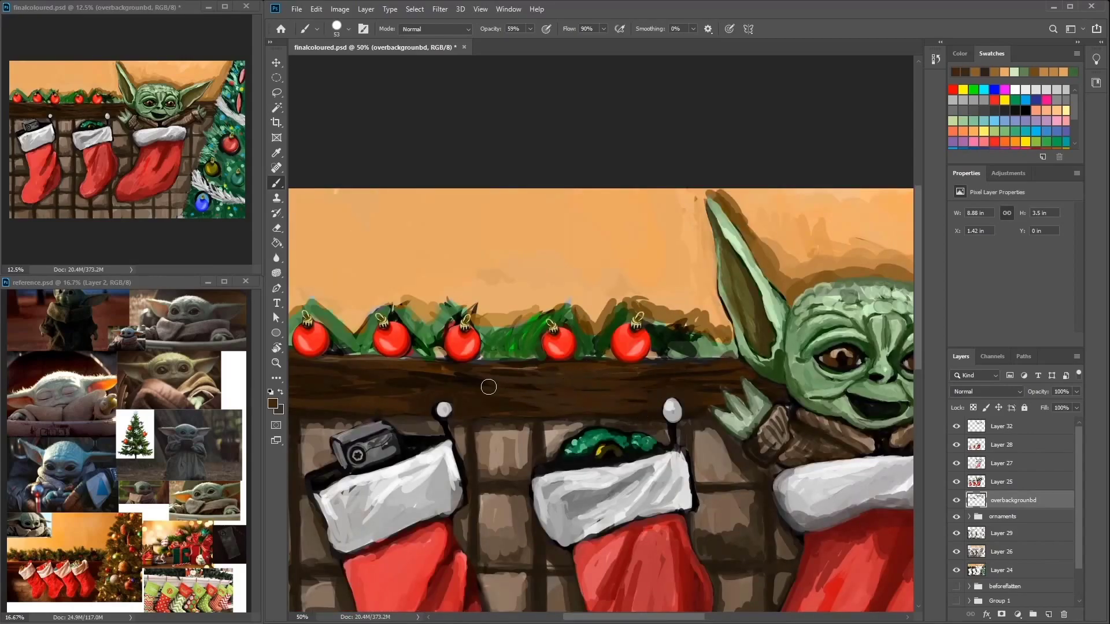
{"action": "scroll", "coordinate": [477, 369], "scroll_direction": "left", "scroll_amount": 2}
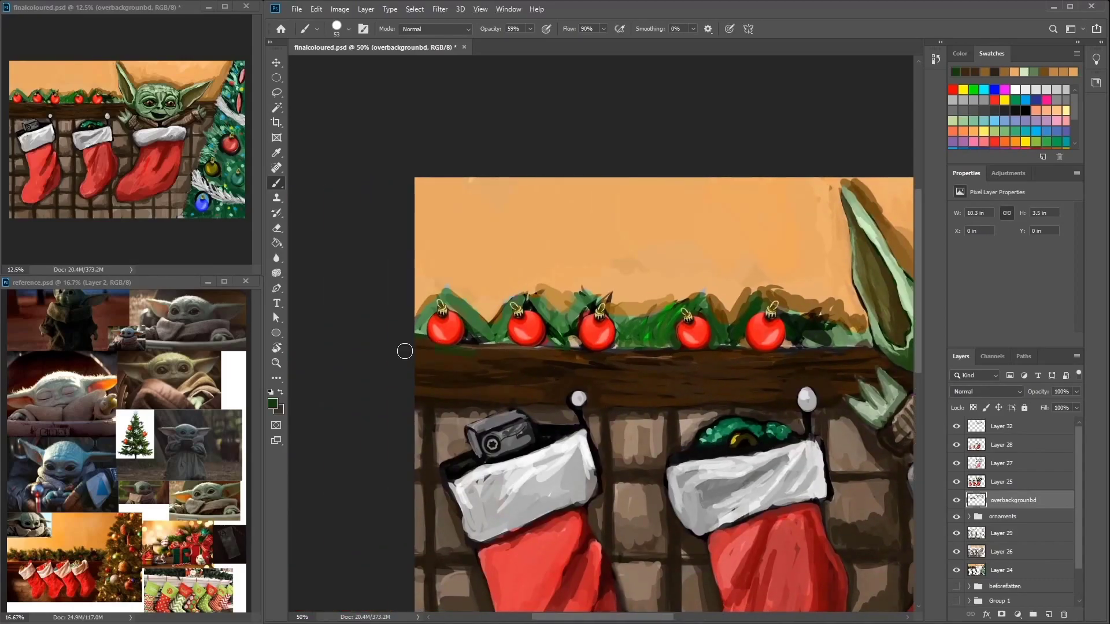
{"action": "left_click", "coordinate": [366, 353]}
{"action": "left_click", "coordinate": [676, 352], "text": "shift"}
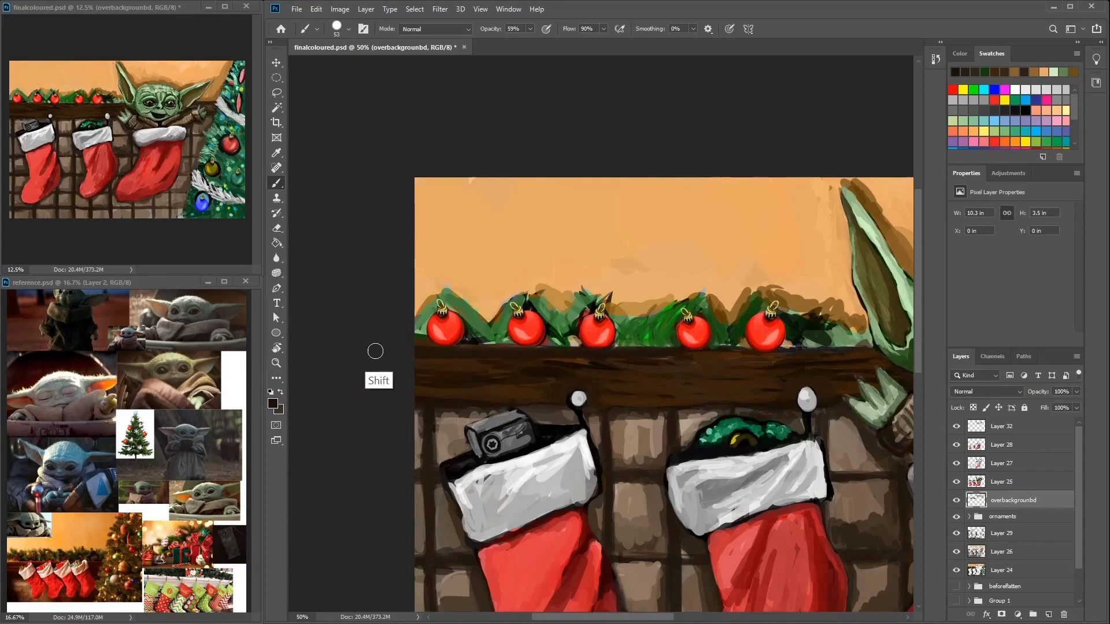
Step: Fill in the garland around the red ornaments with sampled green, reducing the brush size to 20
{"action": "left_click", "coordinate": [483, 324], "text": "alt"}
{"action": "key", "text": "ctrl+1"}
{"action": "right_click", "coordinate": [513, 306]}
{"action": "key", "text": "Return"}
{"action": "scroll", "coordinate": [513, 339], "scroll_direction": "left", "scroll_amount": 3}
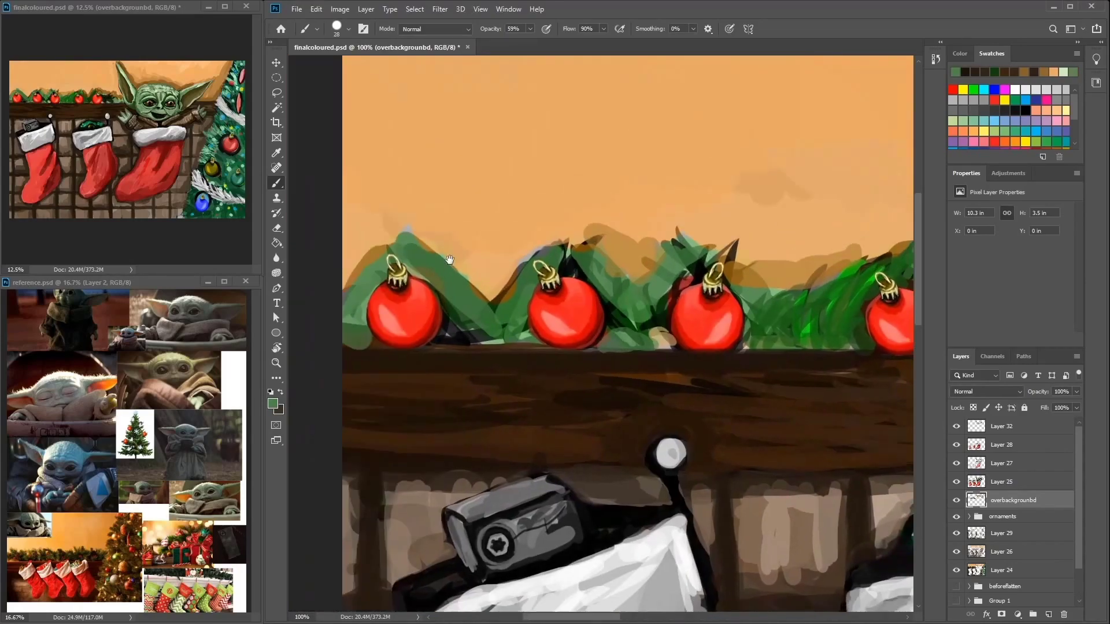
{"action": "right_click", "coordinate": [513, 339]}
{"action": "key", "text": "Return"}
{"action": "left_click", "coordinate": [513, 341], "text": "alt"}
{"action": "scroll", "coordinate": [513, 340], "scroll_direction": "right", "scroll_amount": 4}
{"action": "scroll", "coordinate": [514, 339], "scroll_direction": "down", "scroll_amount": 1}
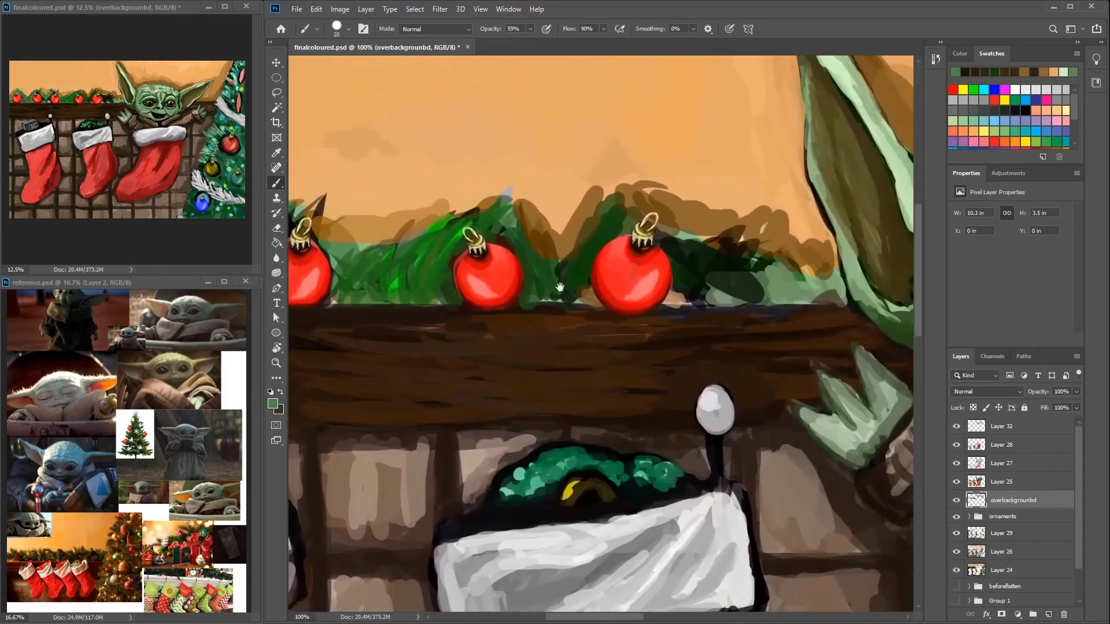
Step: Tidy the wooden mantel beside Baby Yoda's hands and below the left ear with sampled dark browns
{"action": "scroll", "coordinate": [549, 306], "scroll_direction": "right", "scroll_amount": 5}
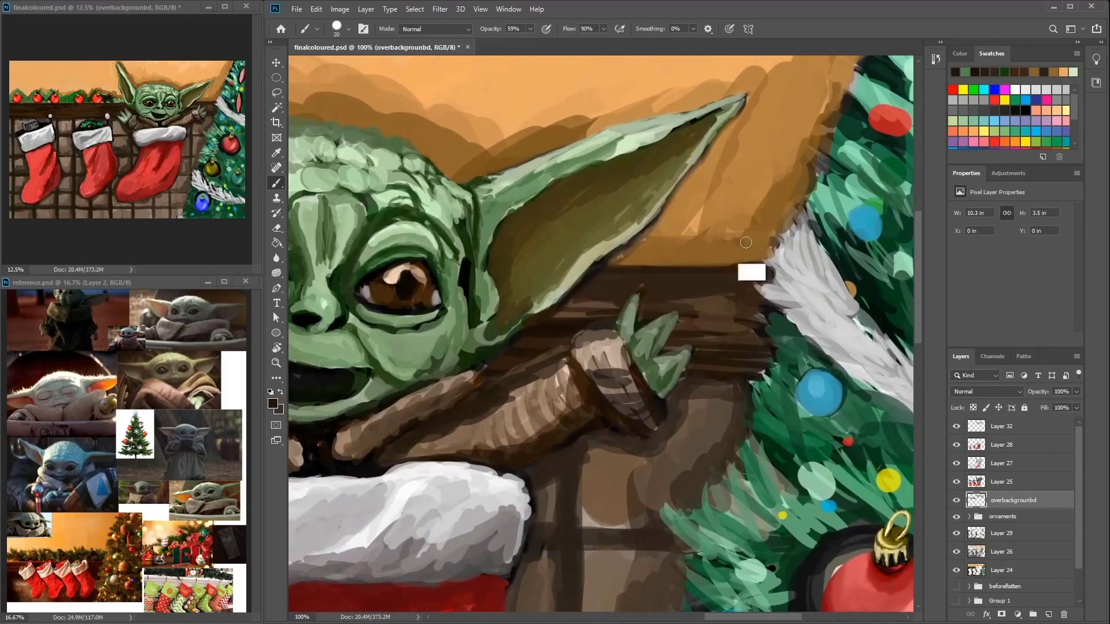
{"action": "scroll", "coordinate": [726, 324], "scroll_direction": "left", "scroll_amount": 6}
{"action": "scroll", "coordinate": [726, 324], "scroll_direction": "down", "scroll_amount": 1}
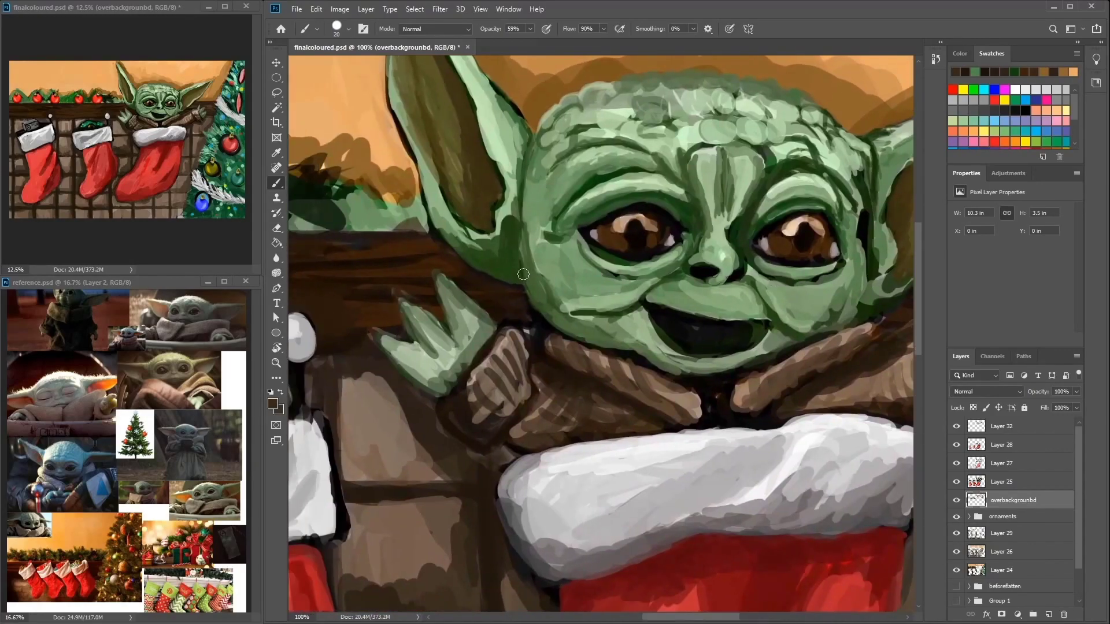
{"action": "scroll", "coordinate": [446, 274], "scroll_direction": "left", "scroll_amount": 2}
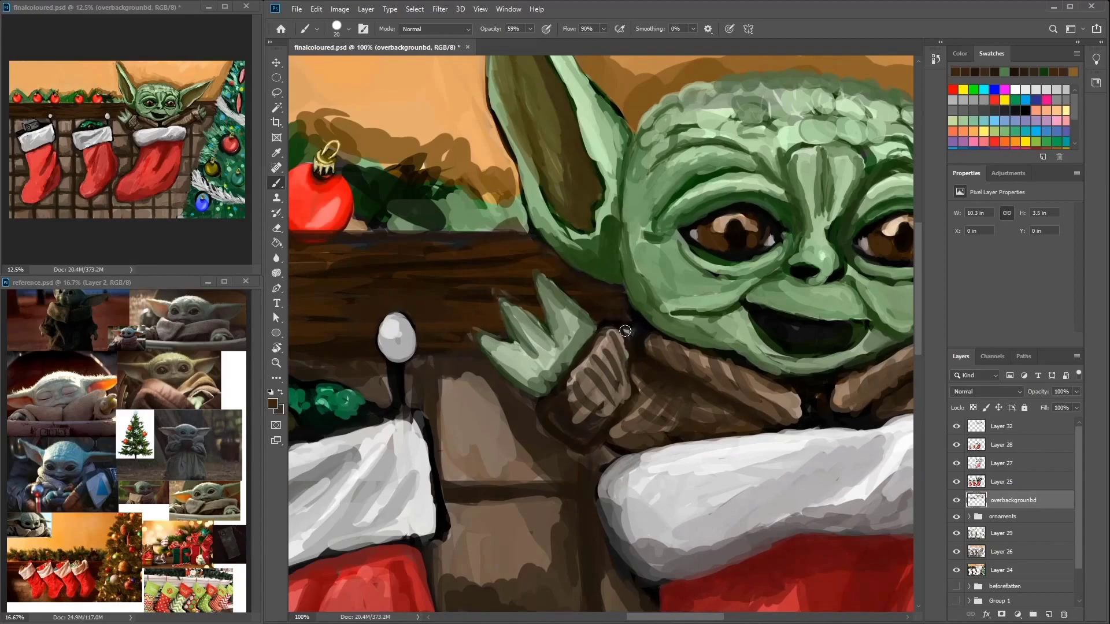
{"action": "scroll", "coordinate": [438, 336], "scroll_direction": "left", "scroll_amount": 3}
Step: Erase the dark outline between Baby Yoda's left sleeve and collar on Layer 25
{"action": "left_click_drag", "start_coordinate": [575, 302], "coordinate": [738, 217]}
{"action": "left_click", "coordinate": [1006, 482]}
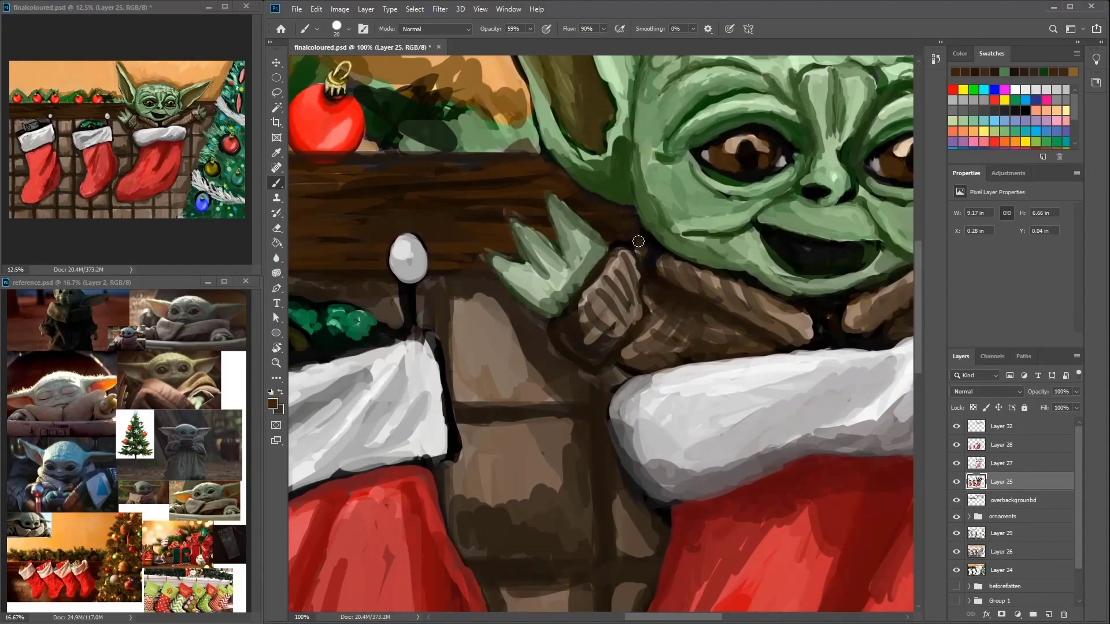
{"action": "left_click", "coordinate": [282, 229]}
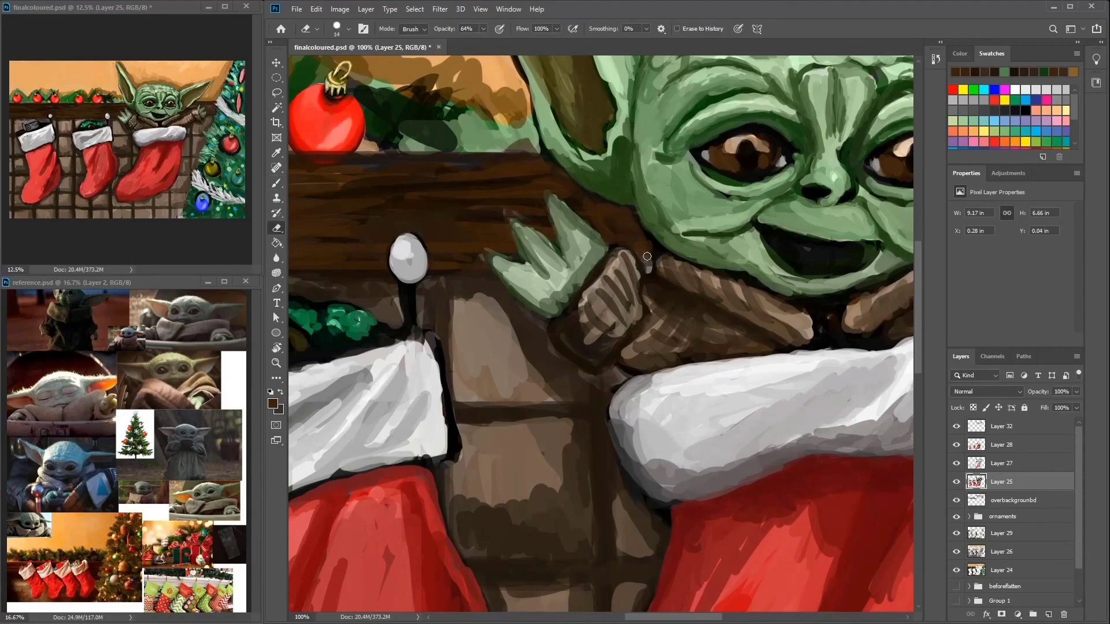
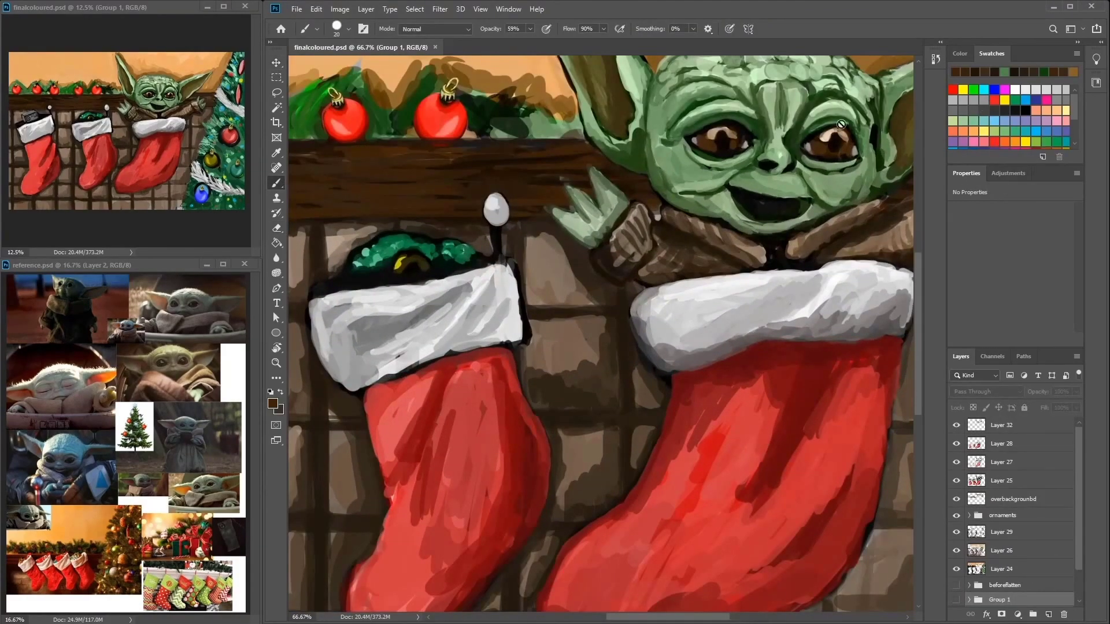
Step: Return to Layer 32 and touch up the side of Baby Yoda's head near the right eye with sampled greens
{"action": "key", "text": "Return"}
{"action": "left_click", "coordinate": [956, 426]}
{"action": "left_click_drag", "start_coordinate": [664, 231], "coordinate": [698, 296]}
{"action": "mouse_move", "coordinate": [702, 162]}
{"action": "left_mouse_down"}
{"action": "mouse_move", "coordinate": [688, 197]}
{"action": "mouse_move", "coordinate": [693, 231]}
{"action": "mouse_move", "coordinate": [711, 245]}
{"action": "left_mouse_up"}
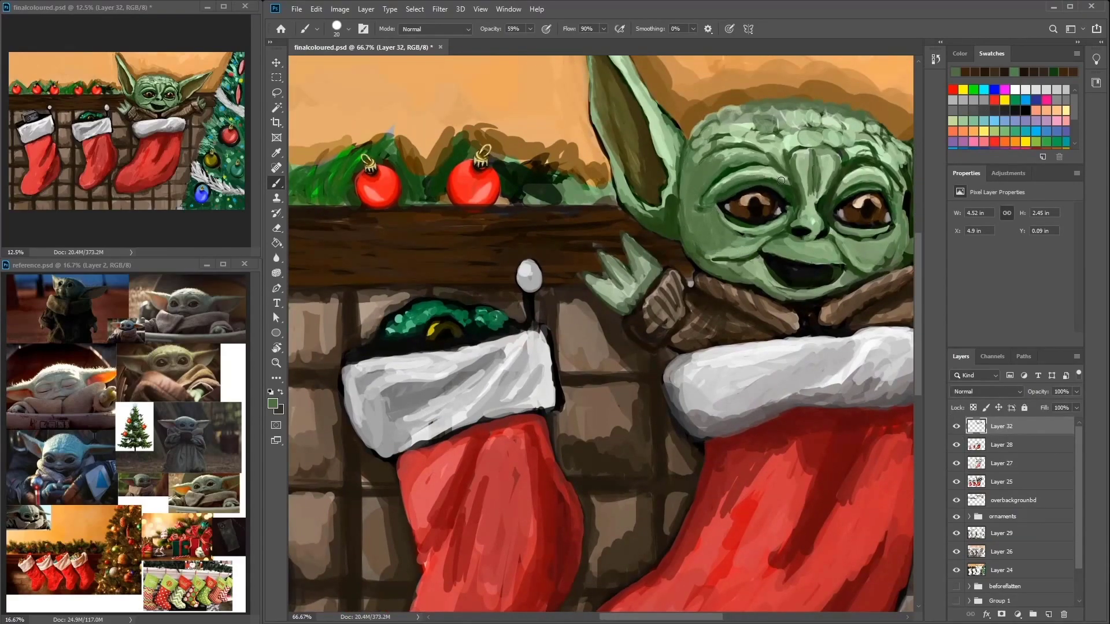
{"action": "left_click_drag", "start_coordinate": [892, 189], "coordinate": [858, 177]}
{"action": "left_click", "coordinate": [878, 187], "text": "alt"}
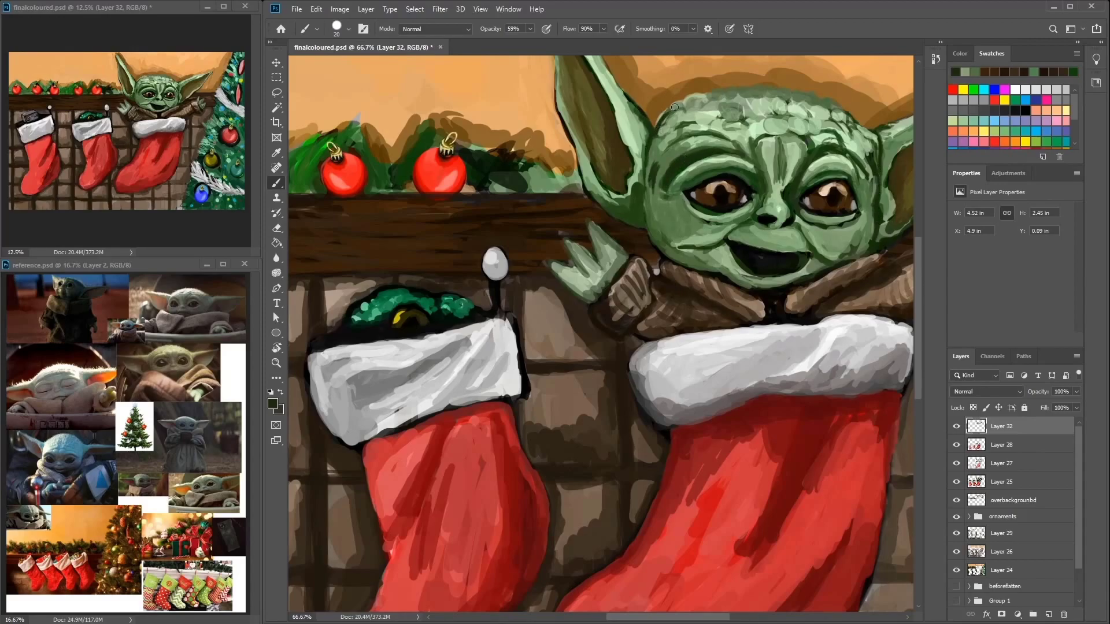
{"action": "left_click_drag", "start_coordinate": [659, 130], "coordinate": [645, 137]}
Step: Darken Baby Yoda's irises with sampled near-black and rework the skin around the eyes with dark green
{"action": "left_click", "coordinate": [803, 215], "text": "alt"}
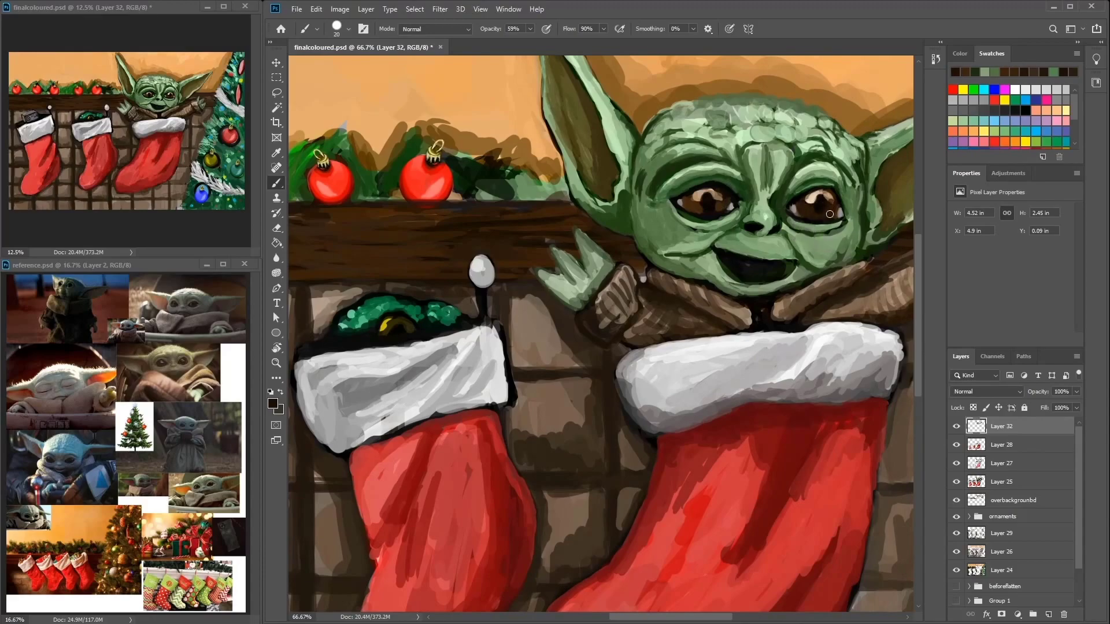
{"action": "left_click_drag", "start_coordinate": [696, 204], "coordinate": [710, 197]}
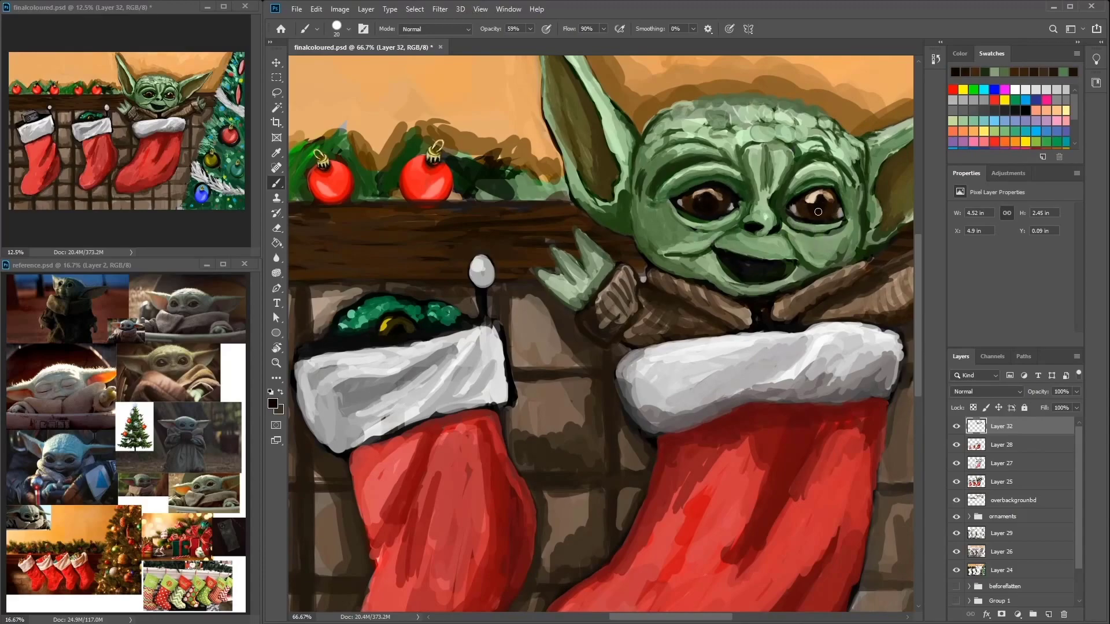
{"action": "left_click", "coordinate": [734, 219], "text": "alt"}
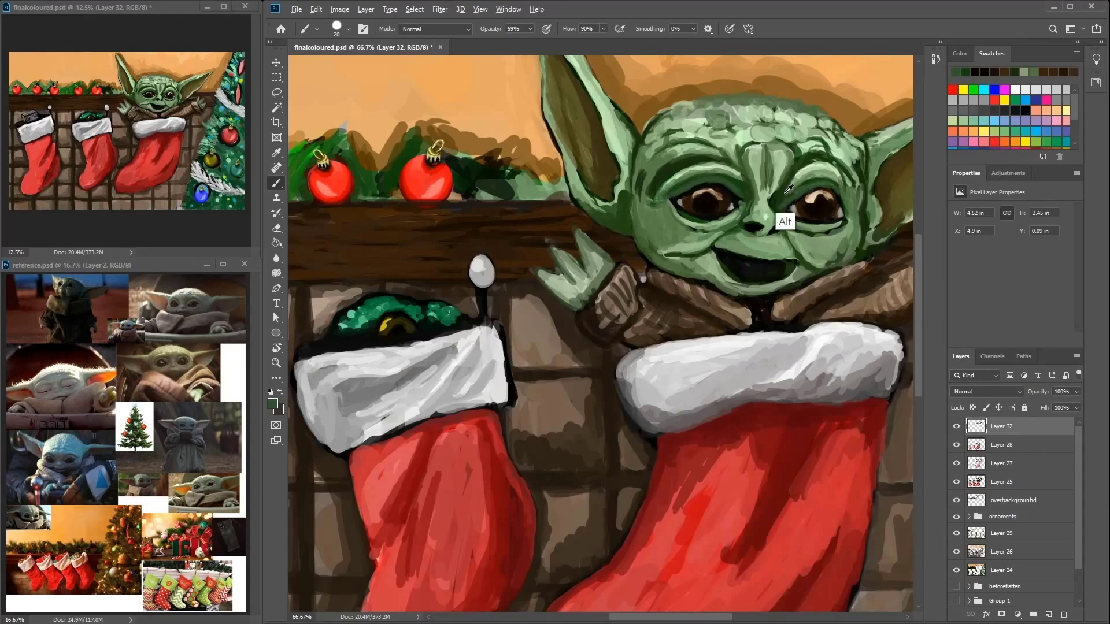
{"action": "left_click_drag", "start_coordinate": [851, 212], "coordinate": [801, 232]}
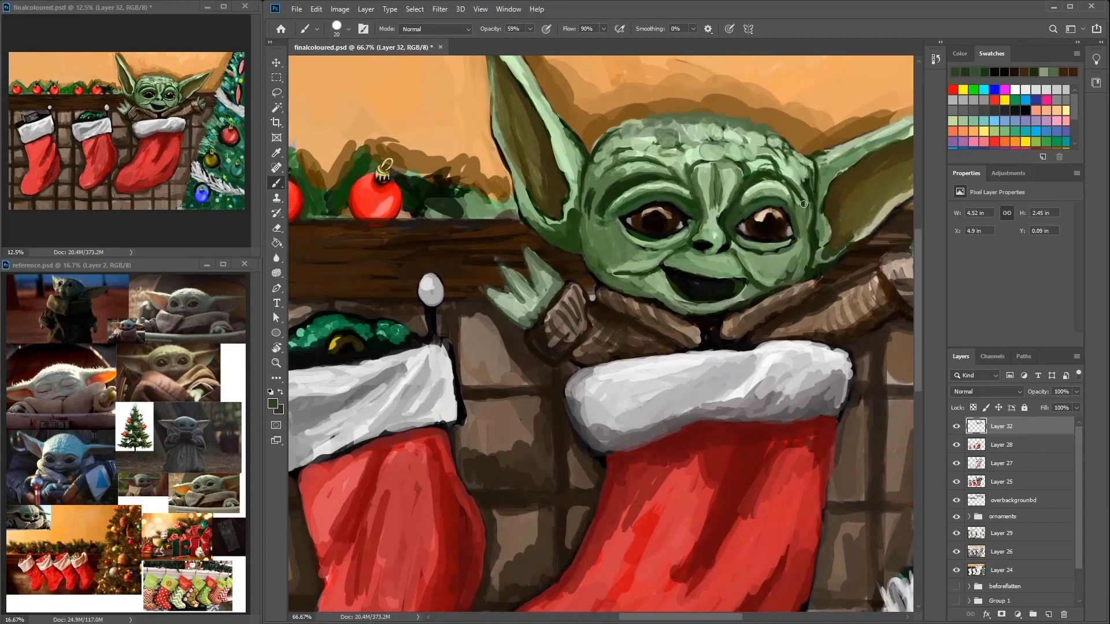
Step: Refine the skin around Baby Yoda's eyes and the side of his head on Layer 32 with sampled greens
{"action": "left_click", "coordinate": [771, 222], "text": "alt"}
{"action": "left_click", "coordinate": [786, 231], "text": "alt"}
{"action": "left_click", "coordinate": [787, 206], "text": "alt"}
{"action": "left_click", "coordinate": [767, 274], "text": "alt"}
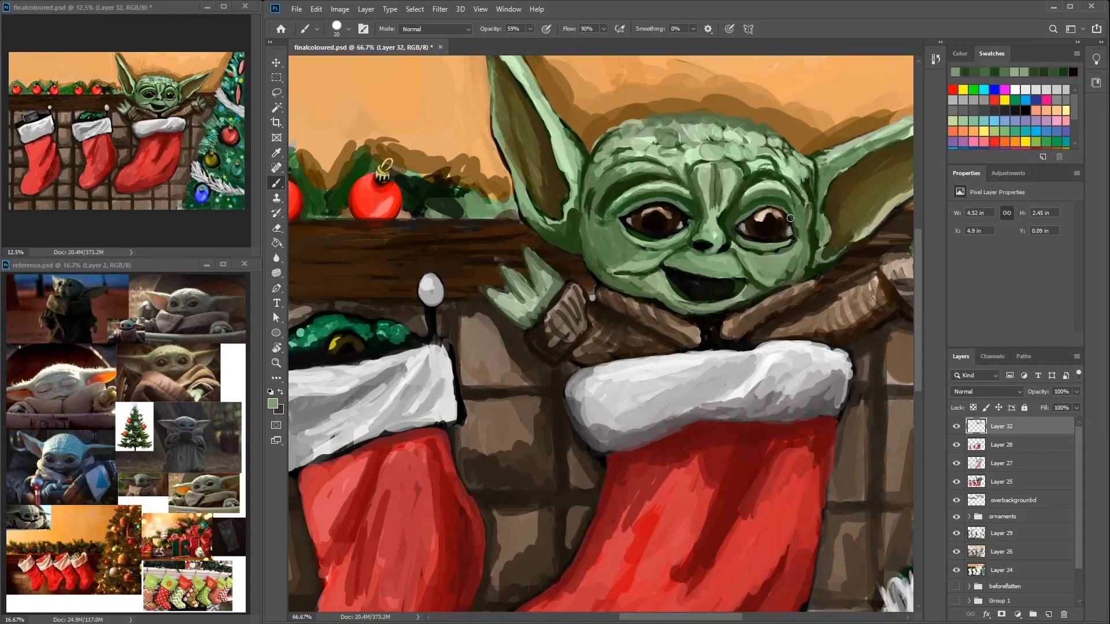
{"action": "left_click_drag", "start_coordinate": [808, 178], "coordinate": [860, 187]}
{"action": "left_click", "coordinate": [819, 229], "text": "alt"}
{"action": "left_click", "coordinate": [841, 240], "text": "alt"}
{"action": "left_click", "coordinate": [694, 238], "text": "alt"}
{"action": "left_click_drag", "start_coordinate": [857, 208], "coordinate": [903, 242]}
{"action": "left_click", "coordinate": [729, 245], "text": "alt"}
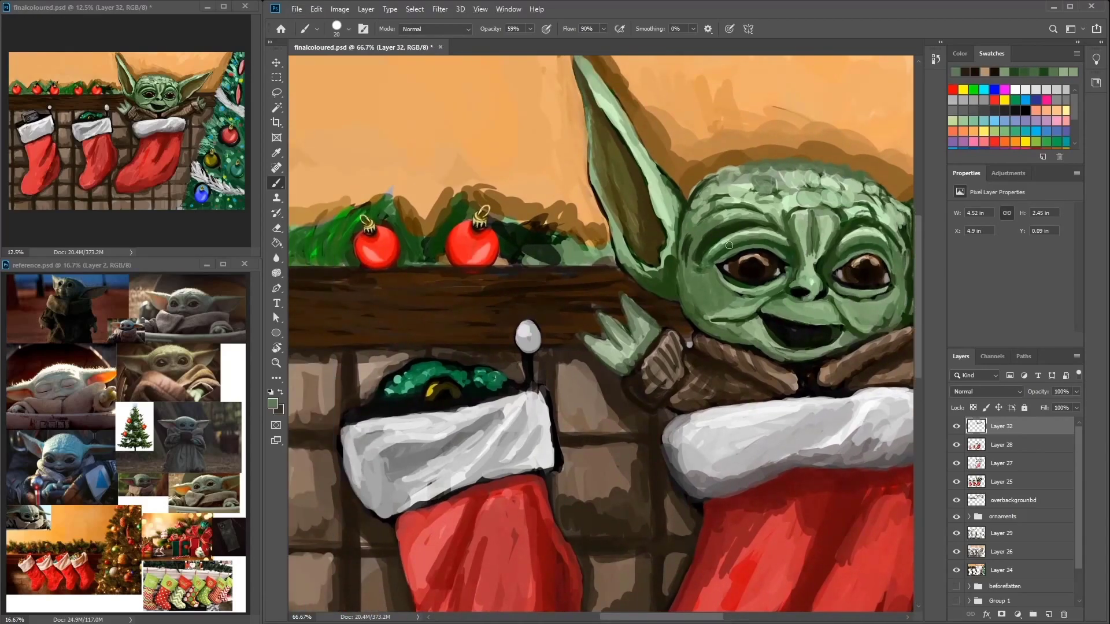
Step: Touch up the brick wall between Baby Yoda's stocking and the tree on the overbackgroundbd layer with sampled browns
{"action": "left_click_drag", "start_coordinate": [801, 231], "coordinate": [640, 294]}
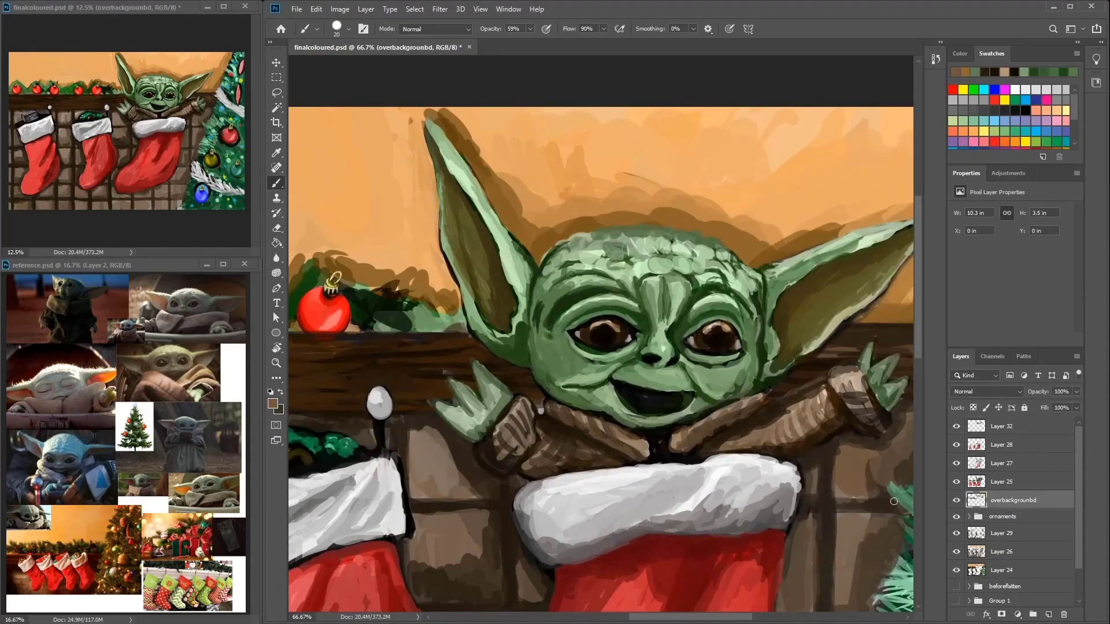
{"action": "left_click_drag", "start_coordinate": [805, 475], "coordinate": [869, 258]}
{"action": "left_click", "coordinate": [869, 258], "text": "alt"}
{"action": "scroll", "coordinate": [743, 300], "scroll_direction": "down", "scroll_amount": 2}
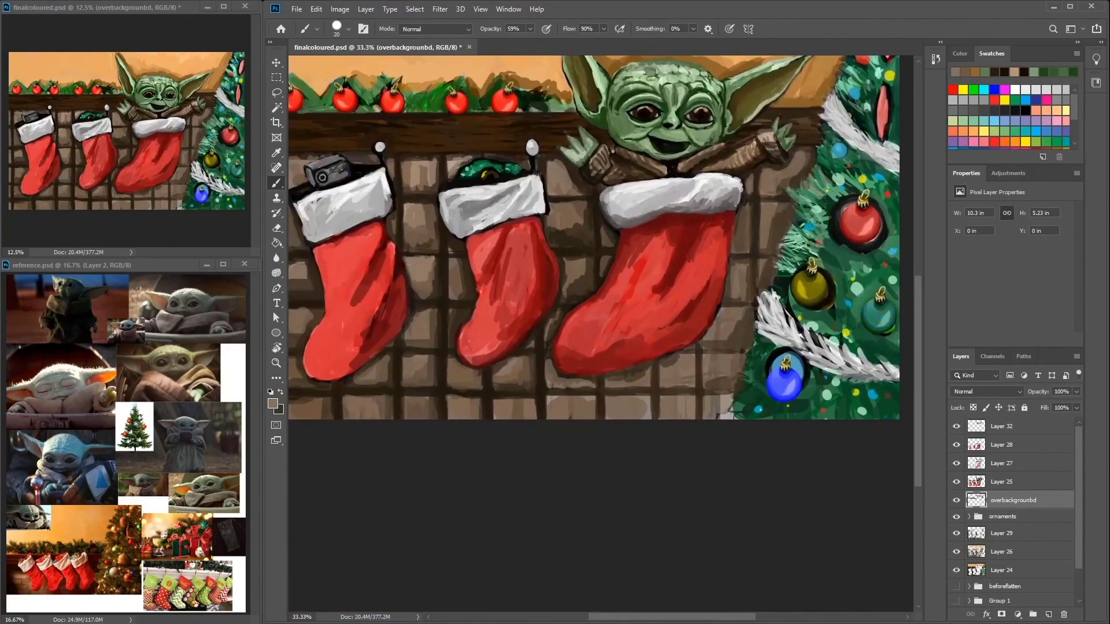
Step: Return to Layer 32, set the brush size to 48 px and cover the bright streaks on Baby Yoda's stocking with sampled reds
{"action": "mouse_move", "coordinate": [689, 295]}
{"action": "left_mouse_down"}
{"action": "mouse_move", "coordinate": [737, 260]}
{"action": "mouse_move", "coordinate": [731, 272]}
{"action": "mouse_move", "coordinate": [772, 201]}
{"action": "mouse_move", "coordinate": [697, 289]}
{"action": "mouse_move", "coordinate": [673, 292]}
{"action": "mouse_move", "coordinate": [710, 204]}
{"action": "left_mouse_up"}
{"action": "left_click", "coordinate": [737, 259], "text": "ctrl"}
{"action": "left_click", "coordinate": [738, 260], "text": "alt"}
{"action": "right_click", "coordinate": [714, 267]}
{"action": "left_click_drag", "start_coordinate": [752, 292], "coordinate": [783, 300]}
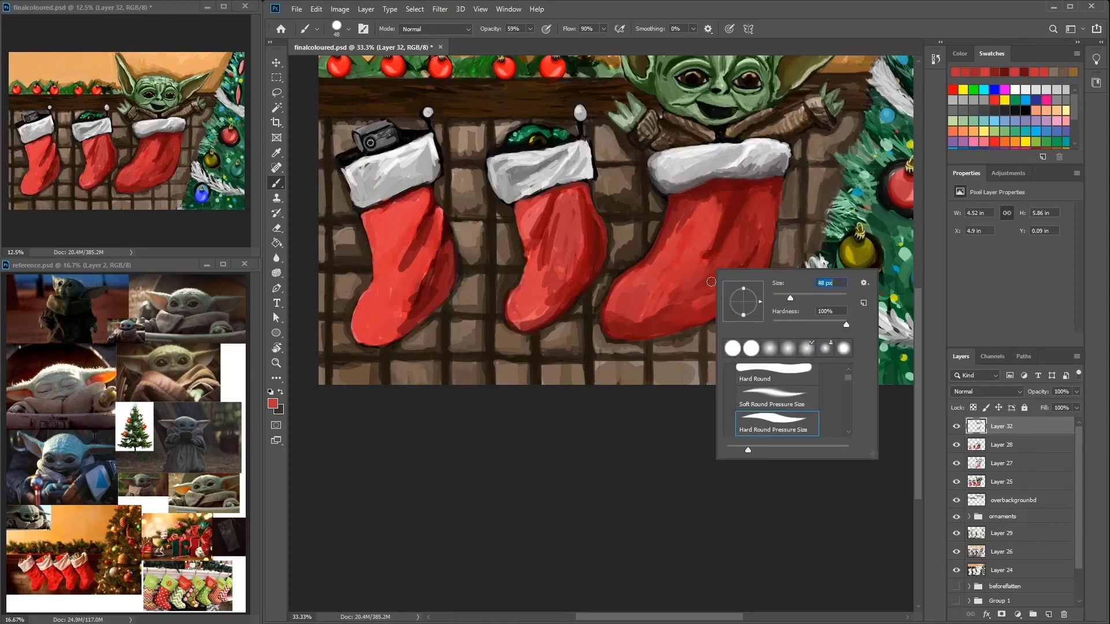
{"action": "key", "text": "Return"}
{"action": "mouse_move", "coordinate": [621, 324]}
{"action": "left_mouse_down"}
{"action": "mouse_move", "coordinate": [689, 297]}
{"action": "mouse_move", "coordinate": [679, 307]}
{"action": "mouse_move", "coordinate": [729, 270]}
{"action": "mouse_move", "coordinate": [657, 316]}
{"action": "mouse_move", "coordinate": [757, 256]}
{"action": "mouse_move", "coordinate": [768, 206]}
{"action": "mouse_move", "coordinate": [715, 291]}
{"action": "mouse_move", "coordinate": [624, 314]}
{"action": "mouse_move", "coordinate": [672, 238]}
{"action": "left_mouse_up"}
{"action": "mouse_move", "coordinate": [656, 296]}
{"action": "left_mouse_down"}
{"action": "mouse_move", "coordinate": [695, 248]}
{"action": "mouse_move", "coordinate": [663, 264]}
{"action": "left_mouse_up"}
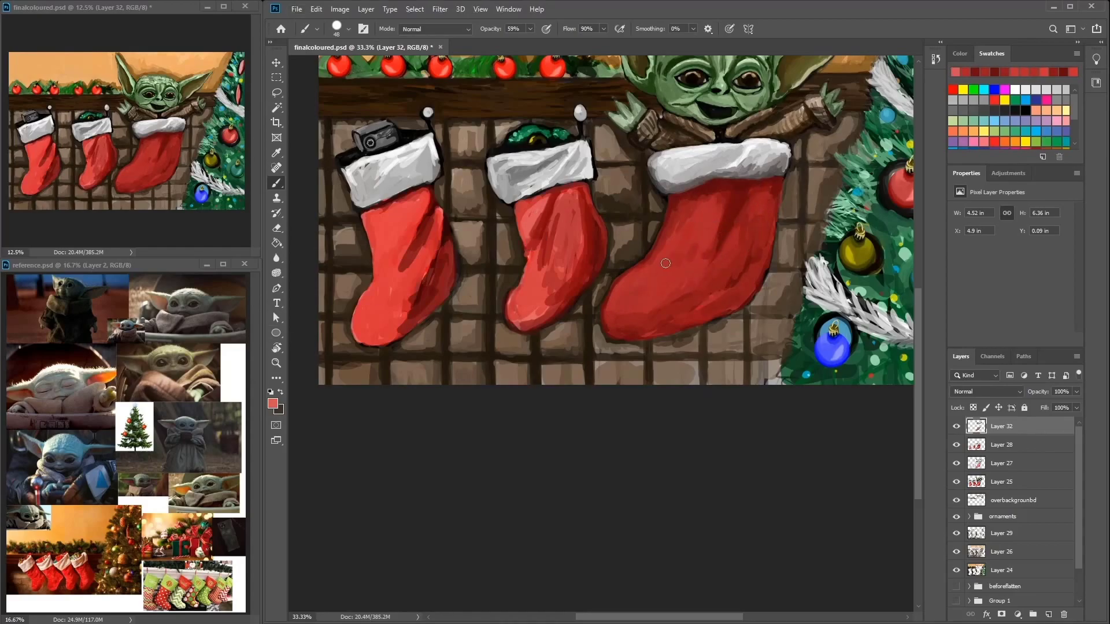
Step: Blend the folds of Baby Yoda's stocking and shade it under the white cuff with sampled lighter and darker reds
{"action": "mouse_move", "coordinate": [727, 200]}
{"action": "left_mouse_down"}
{"action": "mouse_move", "coordinate": [737, 272]}
{"action": "mouse_move", "coordinate": [687, 301]}
{"action": "left_mouse_up"}
{"action": "left_click", "coordinate": [766, 221], "text": "alt"}
{"action": "mouse_move", "coordinate": [678, 201]}
{"action": "left_mouse_down"}
{"action": "mouse_move", "coordinate": [696, 237]}
{"action": "mouse_move", "coordinate": [659, 254]}
{"action": "mouse_move", "coordinate": [629, 311]}
{"action": "mouse_move", "coordinate": [656, 271]}
{"action": "mouse_move", "coordinate": [716, 266]}
{"action": "mouse_move", "coordinate": [766, 199]}
{"action": "left_mouse_up"}
{"action": "left_click", "coordinate": [716, 235], "text": "alt"}
{"action": "left_click", "coordinate": [728, 187], "text": "alt"}
{"action": "left_click", "coordinate": [744, 190], "text": "alt"}
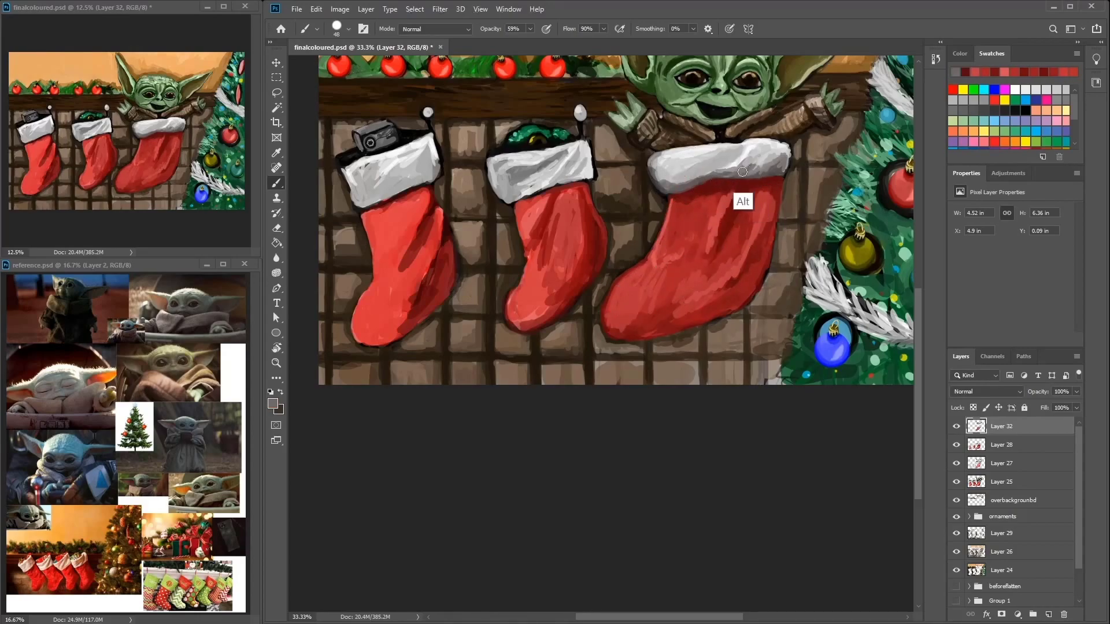
{"action": "left_click", "coordinate": [760, 191], "text": "alt"}
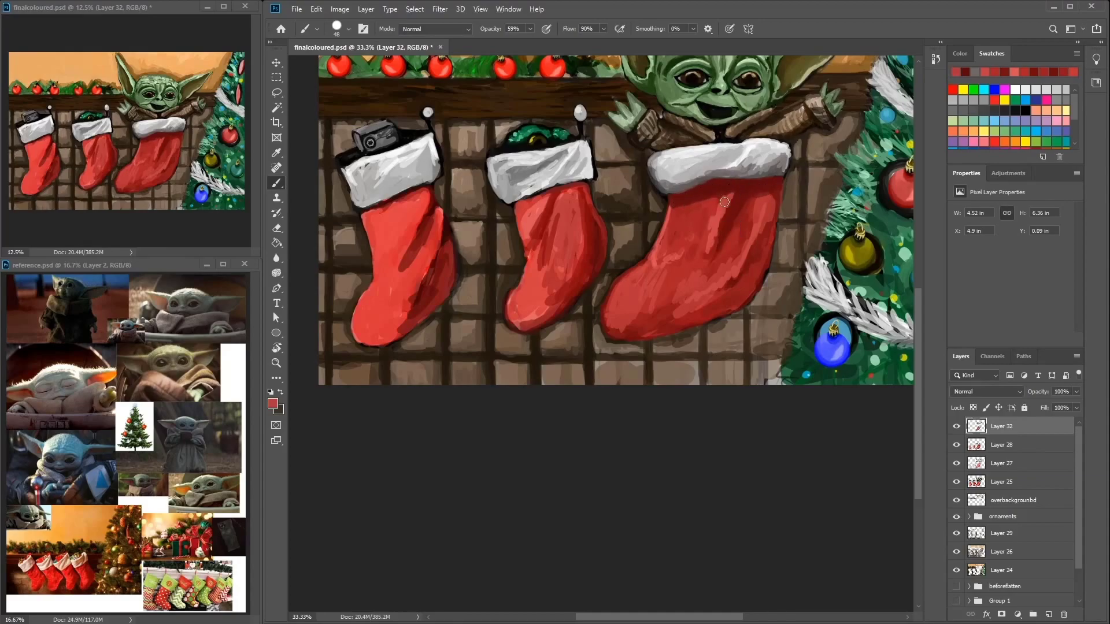
{"action": "left_click_drag", "start_coordinate": [754, 191], "coordinate": [792, 206]}
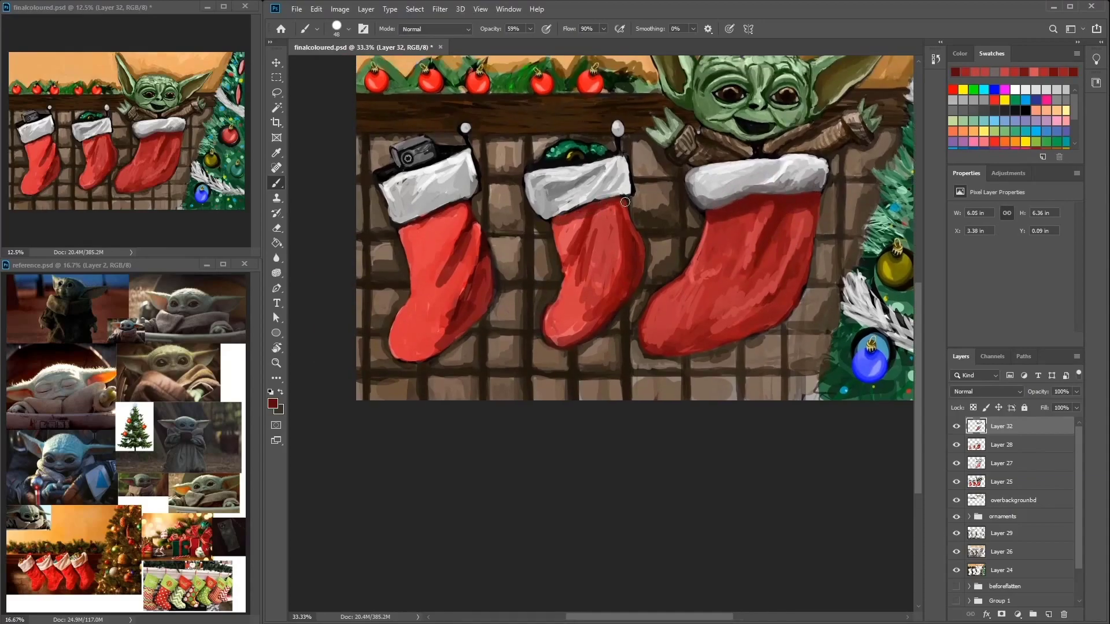
Step: Paint light red highlights down the folds of the middle stocking
{"action": "left_click", "coordinate": [575, 237], "text": "alt"}
{"action": "mouse_move", "coordinate": [613, 222]}
{"action": "left_mouse_down"}
{"action": "mouse_move", "coordinate": [592, 286]}
{"action": "mouse_move", "coordinate": [578, 292]}
{"action": "left_mouse_up"}
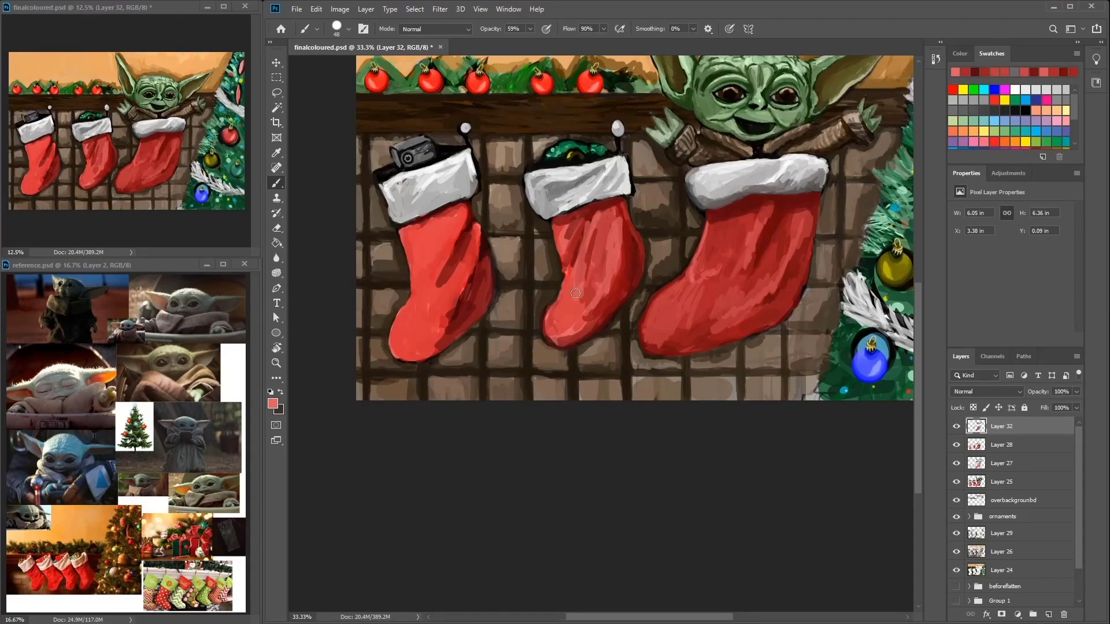
{"action": "left_click_drag", "start_coordinate": [590, 237], "coordinate": [586, 266]}
Step: Repaint the leftmost stocking's body and folds with sampled mid and light reds
{"action": "left_click_drag", "start_coordinate": [462, 254], "coordinate": [445, 330]}
{"action": "left_click_drag", "start_coordinate": [453, 223], "coordinate": [431, 303]}
{"action": "left_click", "coordinate": [415, 233], "text": "alt"}
{"action": "left_click_drag", "start_coordinate": [415, 233], "coordinate": [430, 272]}
{"action": "mouse_move", "coordinate": [462, 202]}
{"action": "left_mouse_down"}
{"action": "mouse_move", "coordinate": [407, 232]}
{"action": "mouse_move", "coordinate": [424, 289]}
{"action": "mouse_move", "coordinate": [457, 324]}
{"action": "mouse_move", "coordinate": [408, 355]}
{"action": "left_mouse_up"}
{"action": "left_click", "coordinate": [630, 234], "text": "alt"}
{"action": "left_click_drag", "start_coordinate": [473, 234], "coordinate": [448, 301]}
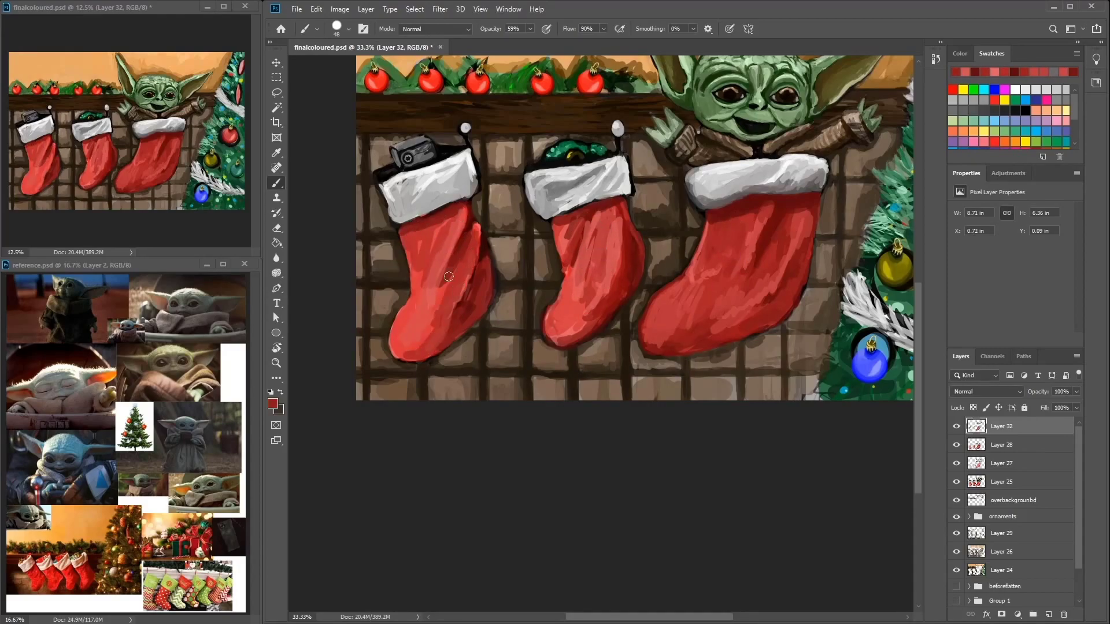
{"action": "left_click", "coordinate": [439, 272], "text": "alt"}
{"action": "left_click_drag", "start_coordinate": [413, 341], "coordinate": [458, 287]}
{"action": "left_click_drag", "start_coordinate": [442, 235], "coordinate": [420, 275]}
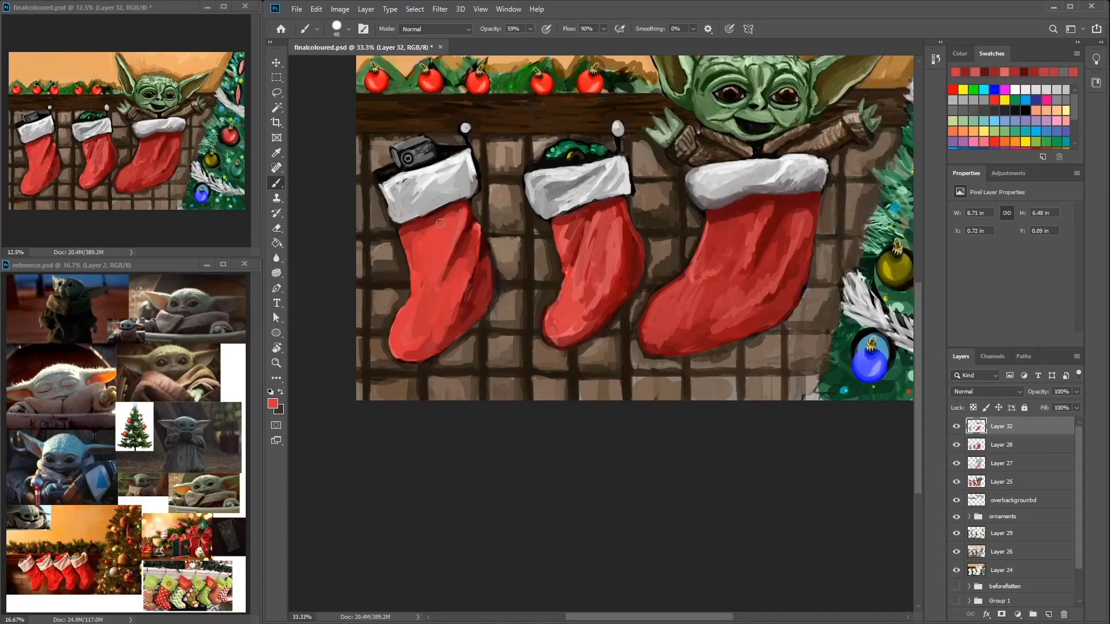
Step: Deepen the leftmost stocking's folds and lower edge with sampled dark reds
{"action": "left_click", "coordinate": [439, 202], "text": "alt"}
{"action": "left_click", "coordinate": [468, 230], "text": "alt"}
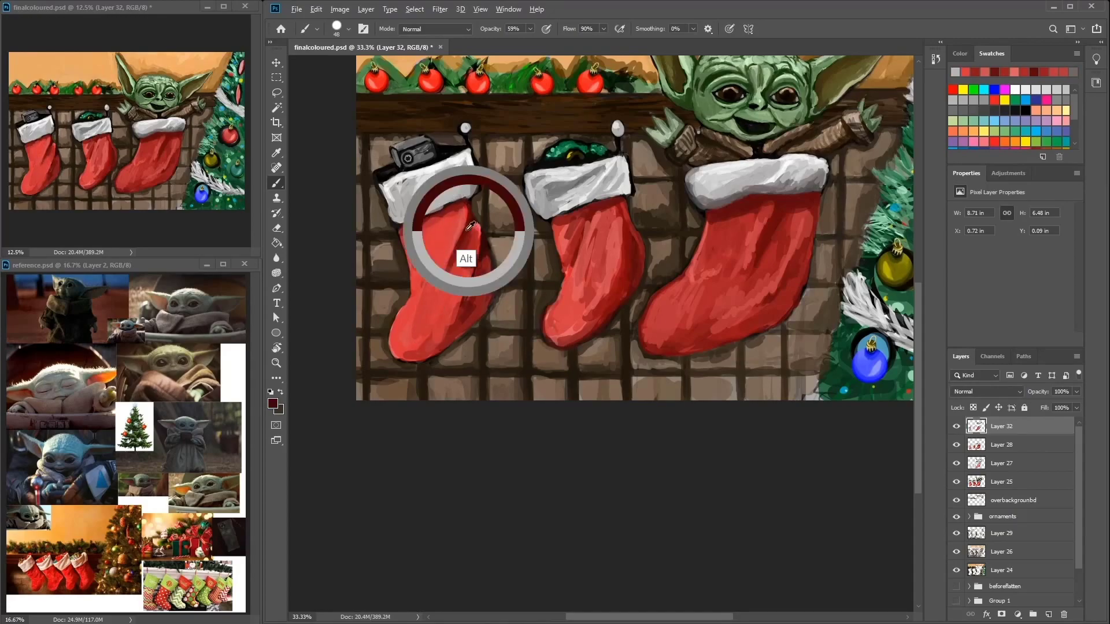
{"action": "left_click", "coordinate": [460, 268], "text": "alt"}
{"action": "mouse_move", "coordinate": [467, 254]}
{"action": "left_mouse_down"}
{"action": "mouse_move", "coordinate": [442, 330]}
{"action": "mouse_move", "coordinate": [411, 352]}
{"action": "mouse_move", "coordinate": [463, 261]}
{"action": "mouse_move", "coordinate": [459, 225]}
{"action": "mouse_move", "coordinate": [421, 325]}
{"action": "mouse_move", "coordinate": [430, 335]}
{"action": "mouse_move", "coordinate": [398, 352]}
{"action": "left_mouse_up"}
{"action": "left_click", "coordinate": [611, 318], "text": "alt"}
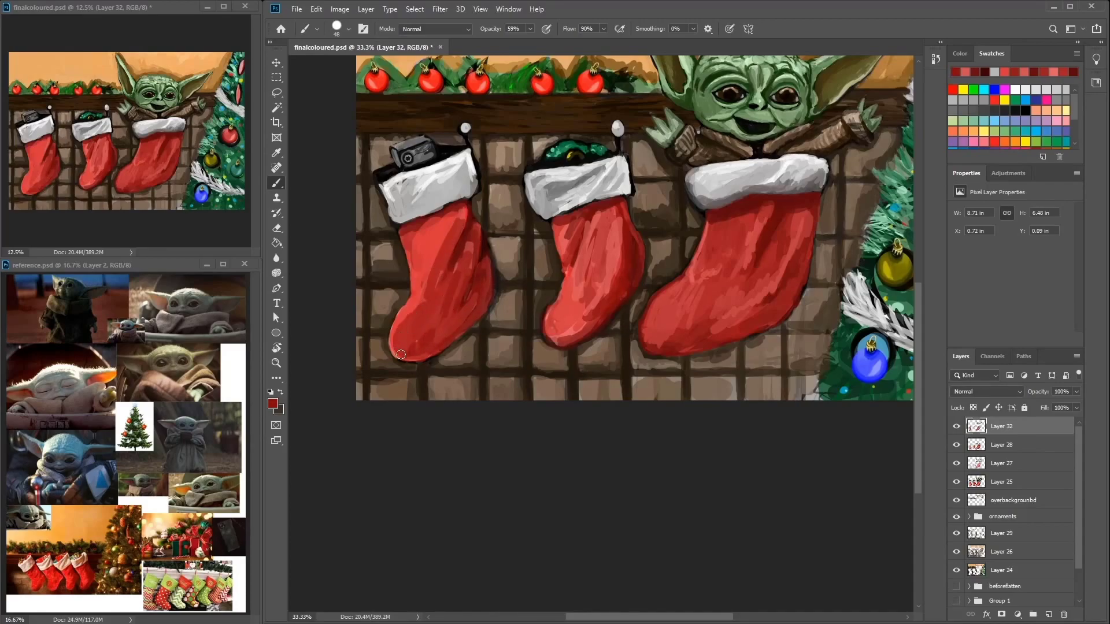
{"action": "left_click", "coordinate": [468, 311], "text": "alt"}
{"action": "mouse_move", "coordinate": [465, 235]}
{"action": "left_mouse_down"}
{"action": "mouse_move", "coordinate": [463, 261]}
{"action": "mouse_move", "coordinate": [435, 312]}
{"action": "left_mouse_up"}
Step: Shade the lower edge and toe of the middle stocking with a sampled darker red
{"action": "left_click_drag", "start_coordinate": [589, 280], "coordinate": [595, 306]}
{"action": "left_click", "coordinate": [601, 301], "text": "alt"}
{"action": "left_click_drag", "start_coordinate": [599, 315], "coordinate": [555, 344]}
Step: Shade the right side, heel and sole of Baby Yoda's stocking with sampled dark reds
{"action": "mouse_move", "coordinate": [740, 323]}
{"action": "left_mouse_down"}
{"action": "mouse_move", "coordinate": [708, 338]}
{"action": "mouse_move", "coordinate": [777, 297]}
{"action": "left_mouse_up"}
{"action": "left_click", "coordinate": [800, 272], "text": "alt"}
{"action": "left_click_drag", "start_coordinate": [806, 211], "coordinate": [774, 289]}
{"action": "left_click_drag", "start_coordinate": [728, 325], "coordinate": [656, 344]}
{"action": "mouse_move", "coordinate": [795, 223]}
{"action": "left_mouse_down"}
{"action": "mouse_move", "coordinate": [783, 231]}
{"action": "mouse_move", "coordinate": [811, 252]}
{"action": "left_mouse_up"}
{"action": "left_click", "coordinate": [706, 277], "text": "alt"}
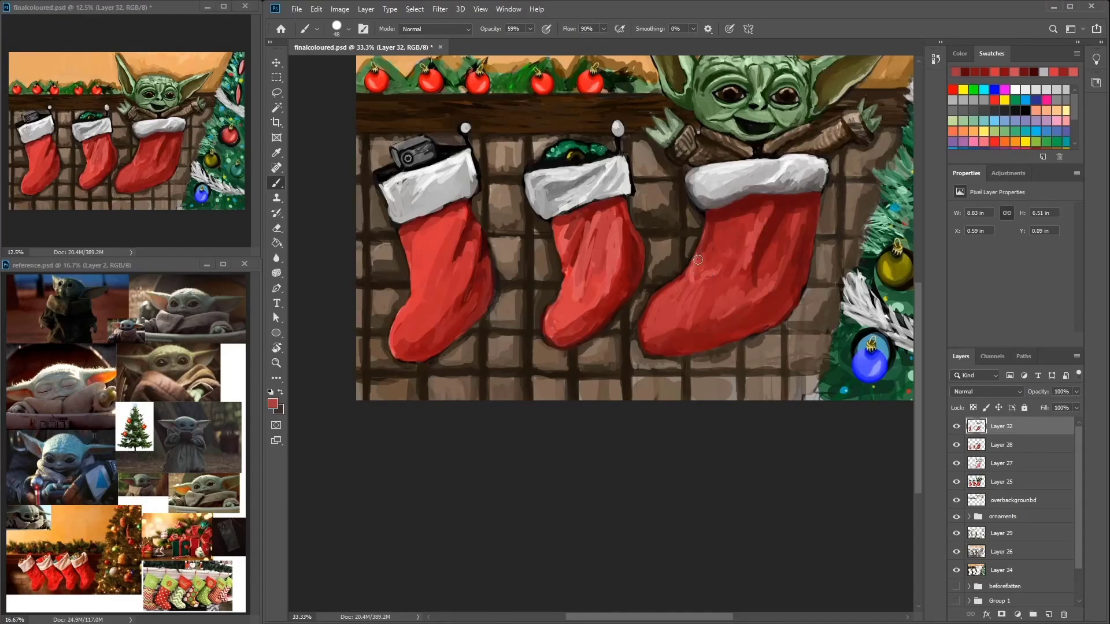
Step: Toggle Layer 28 off and back on to check its contents and display the edit history
{"action": "key", "text": "ctrl+minus"}
{"action": "key", "text": "ctrl+plus"}
{"action": "left_click", "coordinate": [642, 345], "text": "alt"}
{"action": "left_click", "coordinate": [956, 444]}
{"action": "left_click", "coordinate": [956, 445]}
{"action": "left_click", "coordinate": [936, 59]}
Step: Rework the bricks and shadows around Baby Yoda's stocking on the overbackgroundbd layer with sampled dark browns
{"action": "left_click", "coordinate": [1013, 500]}
{"action": "left_click", "coordinate": [693, 312], "text": "alt"}
{"action": "left_click_drag", "start_coordinate": [641, 330], "coordinate": [630, 388]}
{"action": "left_click_drag", "start_coordinate": [682, 323], "coordinate": [705, 341]}
{"action": "left_click", "coordinate": [671, 321], "text": "alt"}
{"action": "mouse_move", "coordinate": [659, 295]}
{"action": "left_mouse_down"}
{"action": "mouse_move", "coordinate": [655, 274]}
{"action": "mouse_move", "coordinate": [651, 298]}
{"action": "left_mouse_up"}
{"action": "left_click", "coordinate": [664, 302], "text": "alt"}
{"action": "left_click_drag", "start_coordinate": [442, 355], "coordinate": [501, 291]}
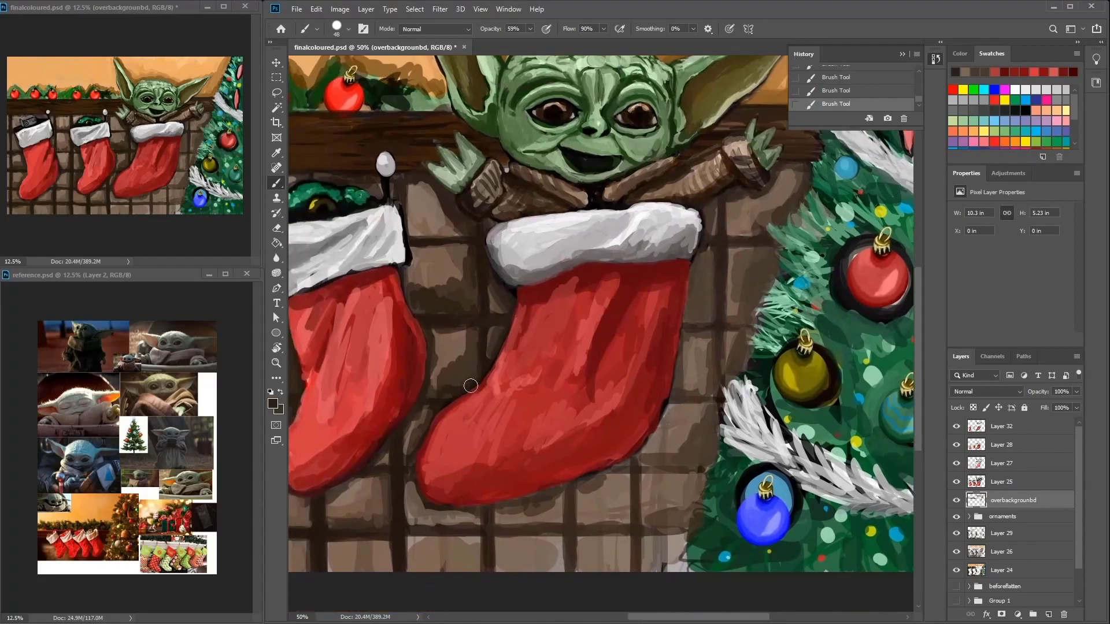
{"action": "left_click", "coordinate": [456, 352], "text": "alt"}
{"action": "left_click_drag", "start_coordinate": [699, 313], "coordinate": [702, 261]}
{"action": "mouse_move", "coordinate": [746, 301]}
{"action": "left_mouse_down"}
{"action": "mouse_move", "coordinate": [750, 271]}
{"action": "mouse_move", "coordinate": [705, 312]}
{"action": "left_mouse_up"}
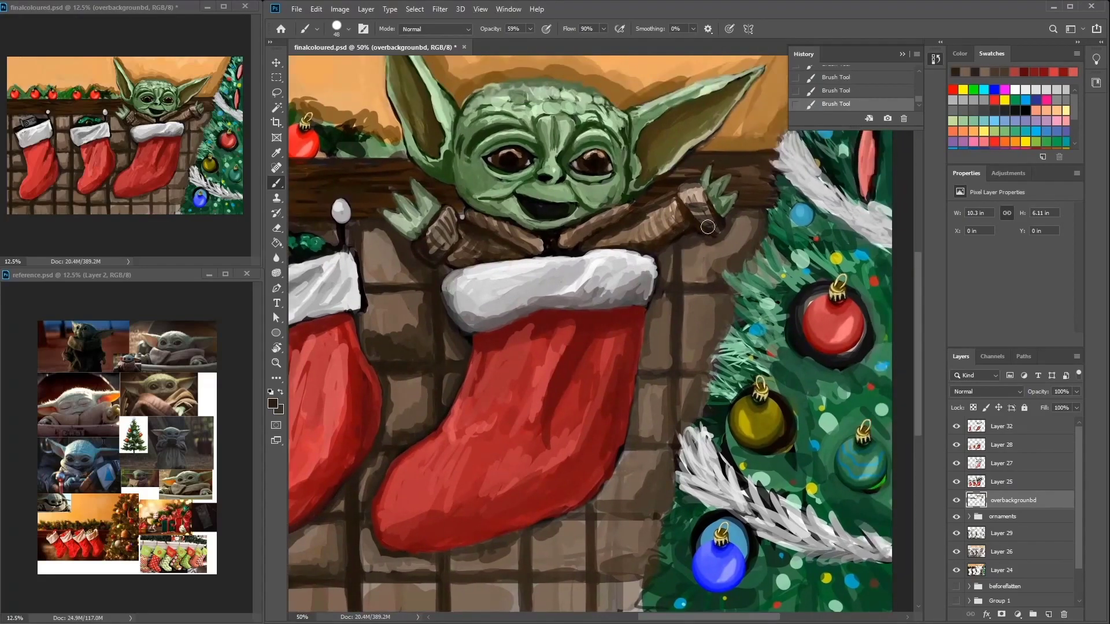
Step: Return to Layer 32 and paint pale blue-grey highlights on Baby Yoda's nose bridge and upper lip with a smaller brush
{"action": "key", "text": "alt+period"}
{"action": "left_click_drag", "start_coordinate": [675, 159], "coordinate": [732, 179]}
{"action": "key", "text": "ctrl+plus"}
{"action": "key", "text": "ctrl+plus"}
{"action": "left_click", "coordinate": [555, 289], "text": "alt"}
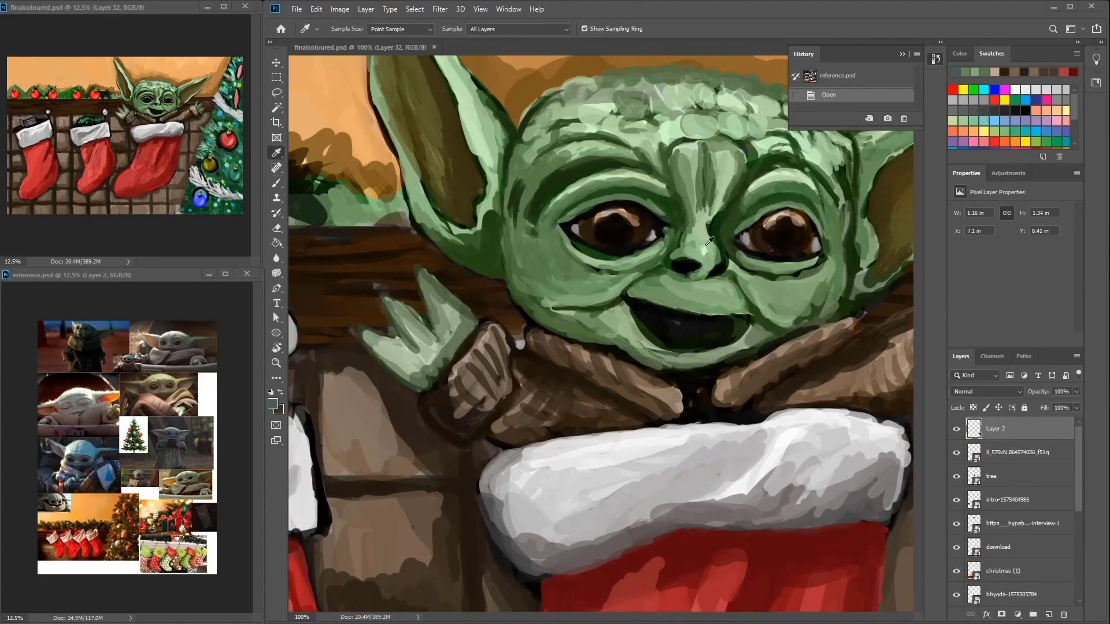
{"action": "right_click", "coordinate": [719, 231]}
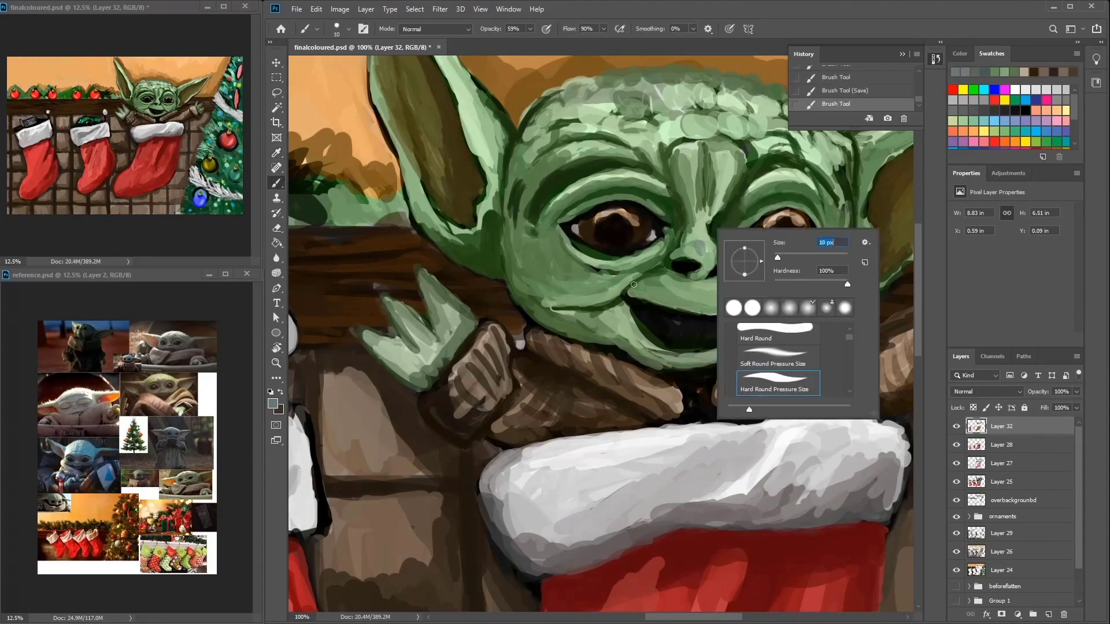
{"action": "key", "text": "Escape"}
{"action": "left_click", "coordinate": [273, 404]}
{"action": "left_click", "coordinate": [422, 202]}
{"action": "left_click", "coordinate": [664, 144]}
{"action": "left_click_drag", "start_coordinate": [682, 303], "coordinate": [731, 286]}
{"action": "left_click_drag", "start_coordinate": [693, 149], "coordinate": [697, 214]}
Step: Adjust the paint colour and blend the area around Baby Yoda's nose, upper lip and cheeks with sampled grey-greens
{"action": "left_click", "coordinate": [272, 403]}
{"action": "left_click", "coordinate": [423, 177]}
{"action": "left_click", "coordinate": [667, 141]}
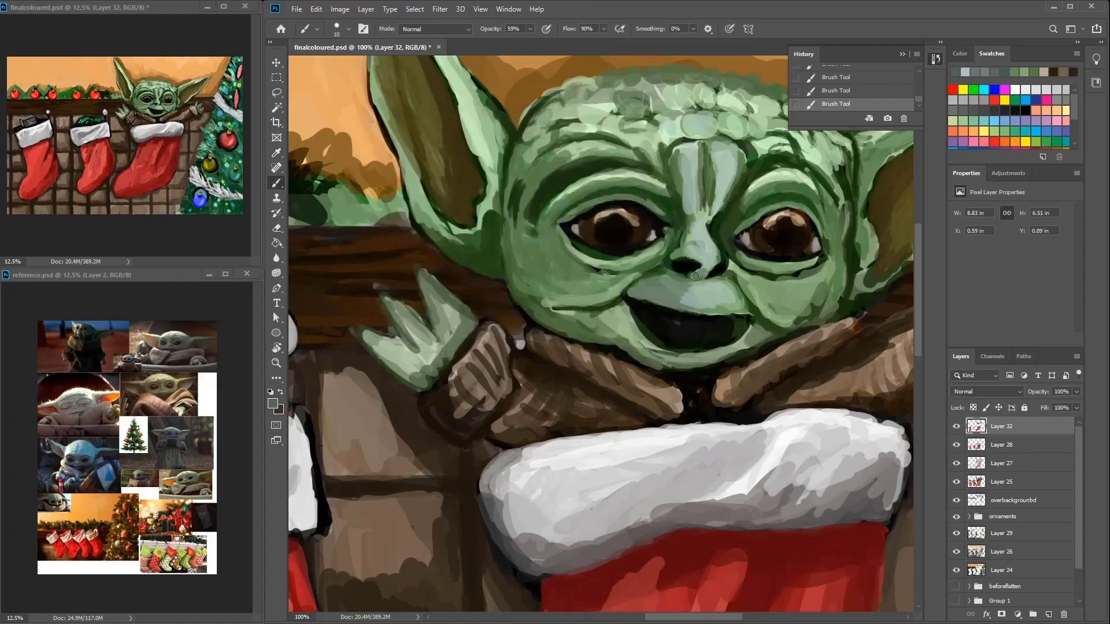
{"action": "left_click", "coordinate": [276, 153]}
{"action": "left_click", "coordinate": [520, 370]}
{"action": "key", "text": "b"}
{"action": "mouse_move", "coordinate": [639, 292]}
{"action": "left_mouse_down"}
{"action": "mouse_move", "coordinate": [661, 296]}
{"action": "mouse_move", "coordinate": [713, 262]}
{"action": "mouse_move", "coordinate": [643, 218]}
{"action": "mouse_move", "coordinate": [702, 243]}
{"action": "mouse_move", "coordinate": [723, 267]}
{"action": "mouse_move", "coordinate": [729, 253]}
{"action": "left_mouse_up"}
{"action": "key", "text": "Return"}
{"action": "left_click", "coordinate": [684, 257], "text": "alt"}
{"action": "left_click", "coordinate": [665, 231], "text": "alt"}
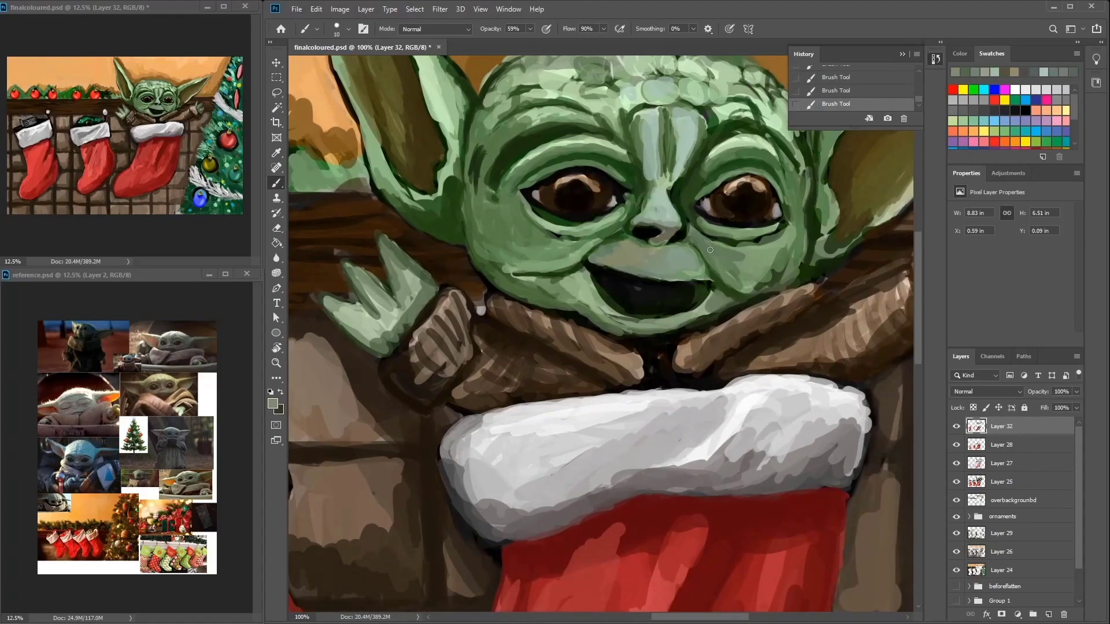
{"action": "left_click_drag", "start_coordinate": [599, 245], "coordinate": [708, 232]}
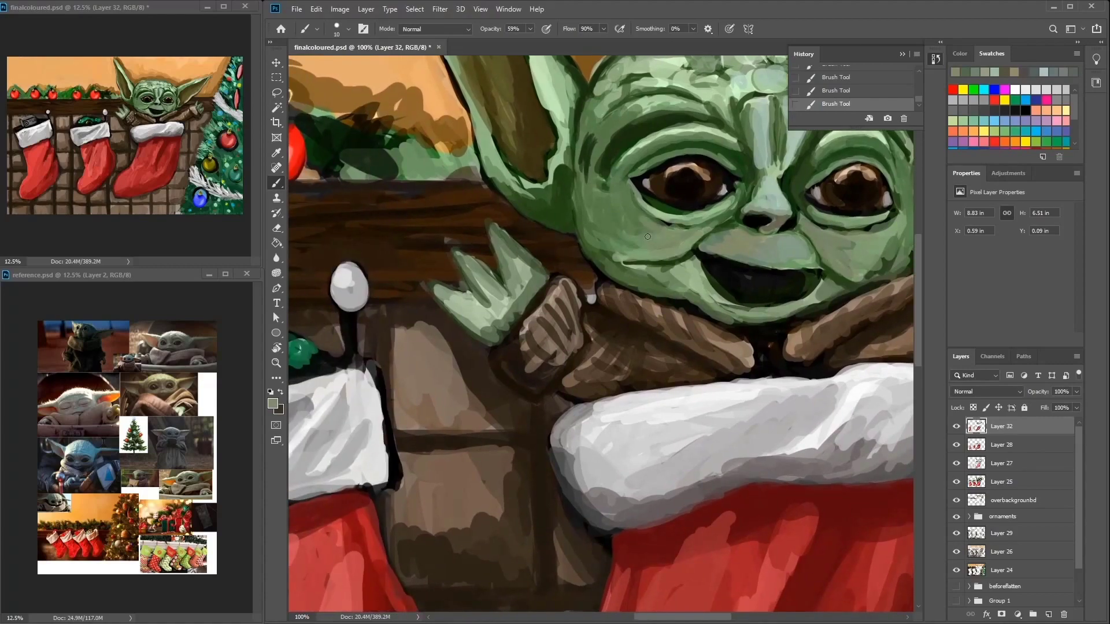
Step: Shade the skin beneath the character's eyes with sampled grey-green tones on Layer 32
{"action": "left_click", "coordinate": [720, 145], "text": "alt"}
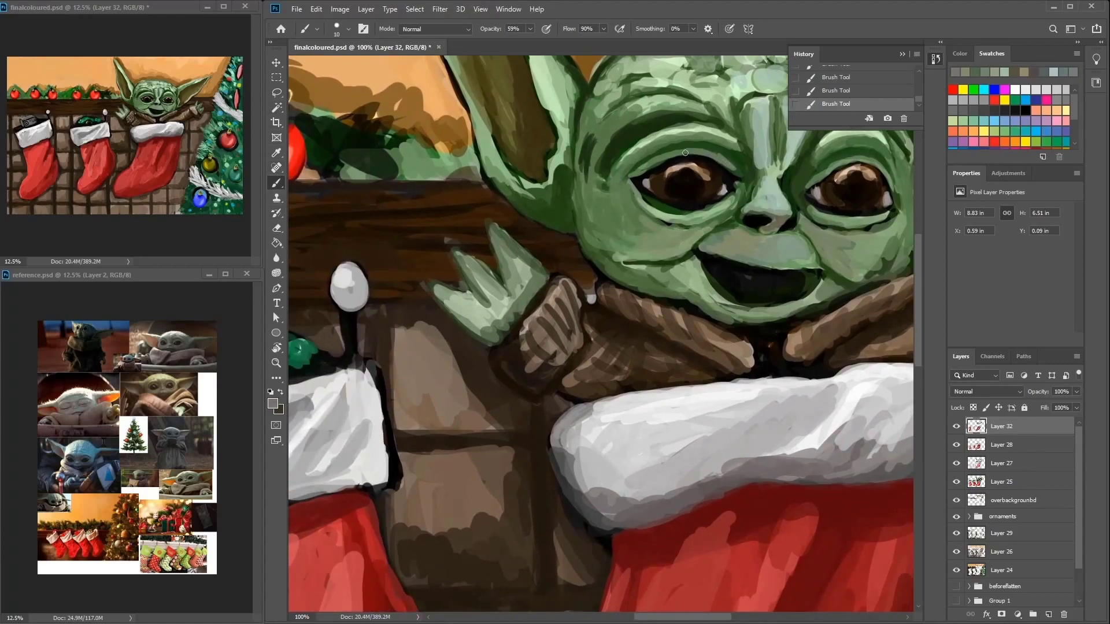
{"action": "left_click", "coordinate": [705, 208], "text": "alt"}
{"action": "left_click_drag", "start_coordinate": [706, 208], "coordinate": [520, 223]}
{"action": "left_click", "coordinate": [532, 211], "text": "alt"}
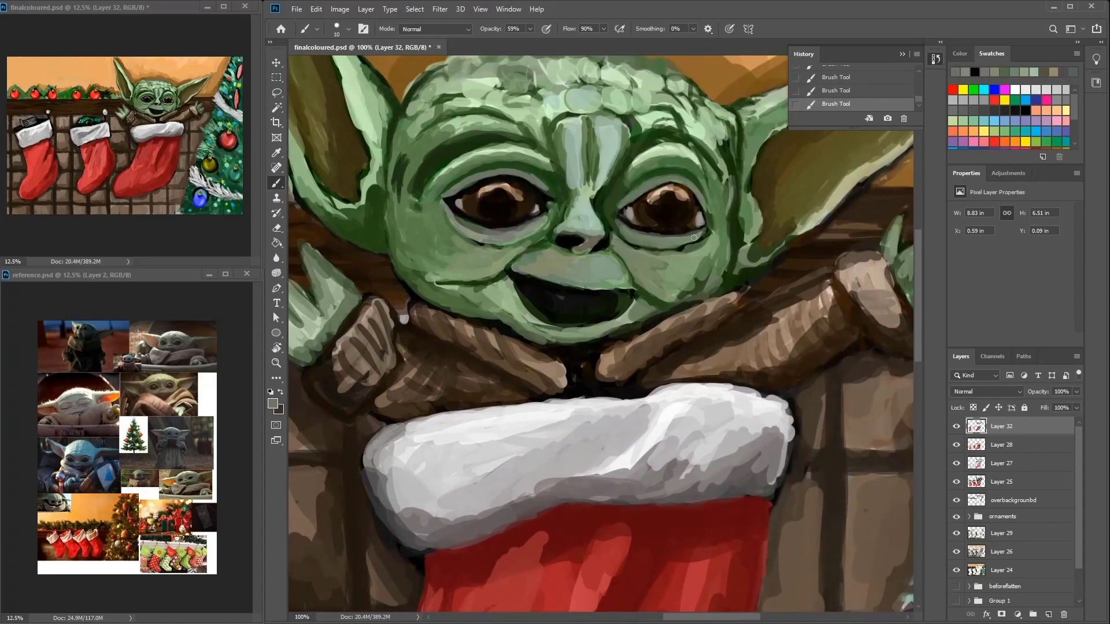
Step: Darken the eyelid edges and inner eye corners with sampled dark green and near-black strokes
{"action": "left_click", "coordinate": [623, 236], "text": "alt"}
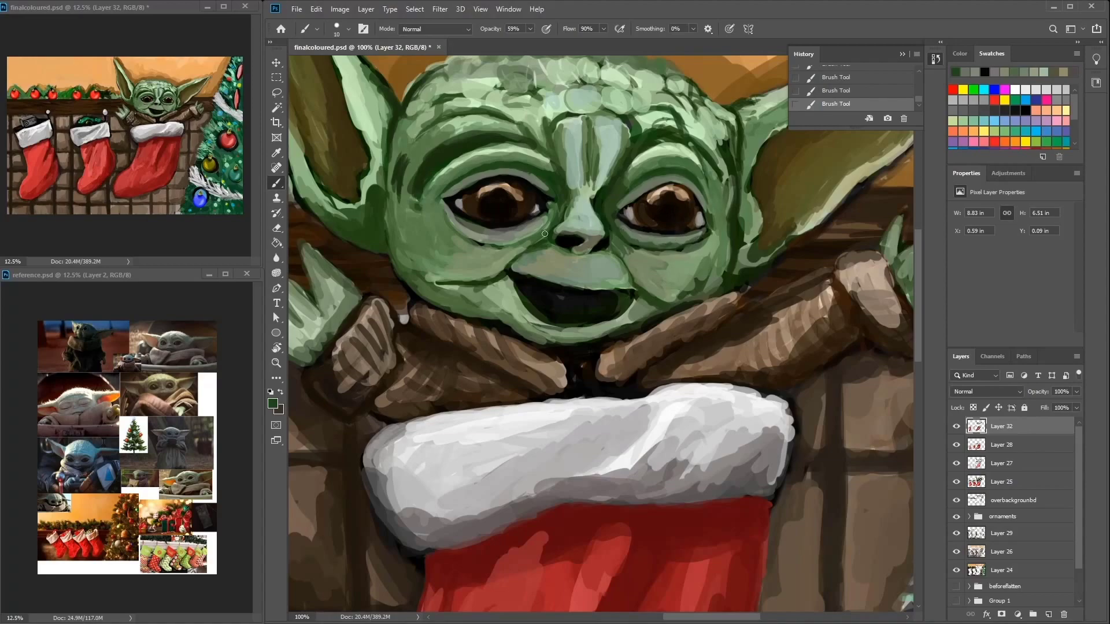
{"action": "left_click", "coordinate": [566, 198], "text": "alt"}
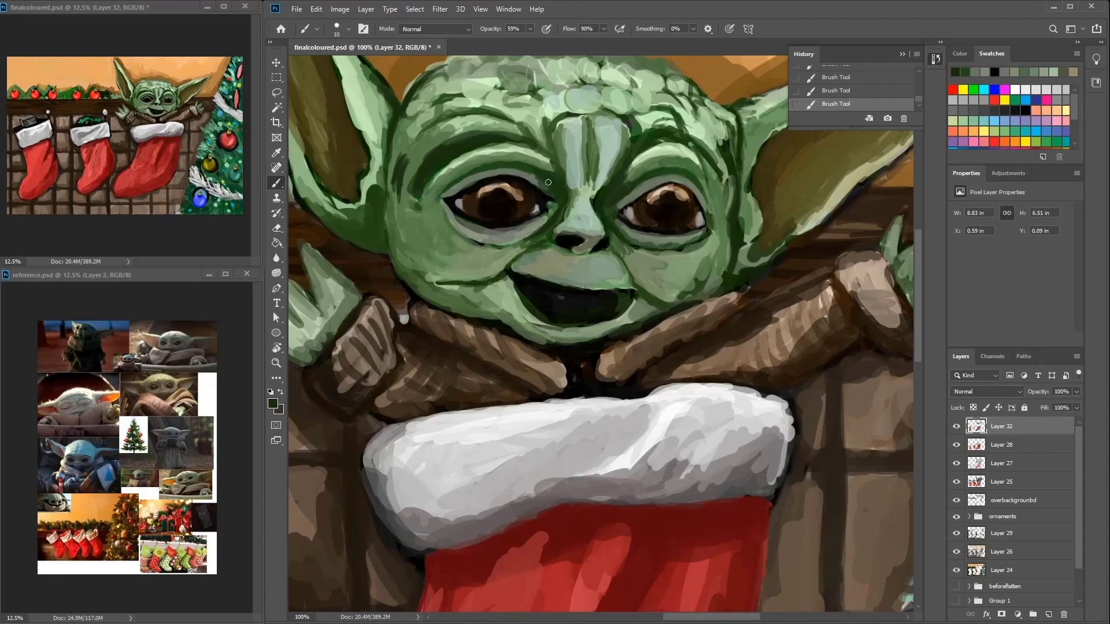
{"action": "left_click_drag", "start_coordinate": [543, 180], "coordinate": [502, 171]}
{"action": "left_click_drag", "start_coordinate": [685, 199], "coordinate": [667, 189]}
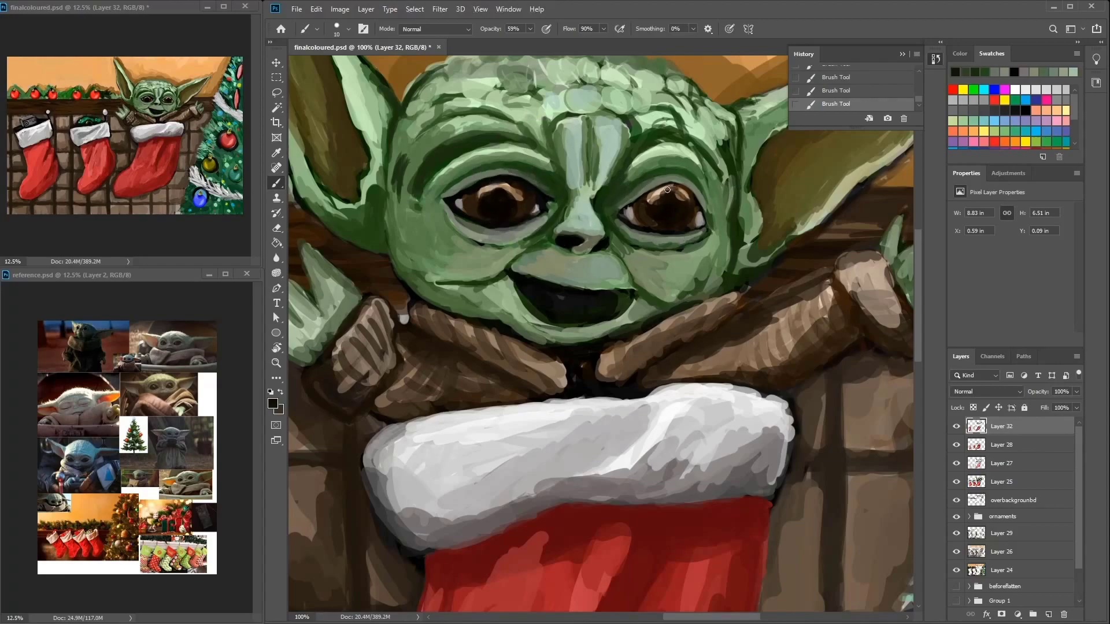
{"action": "left_click", "coordinate": [515, 248], "text": "alt"}
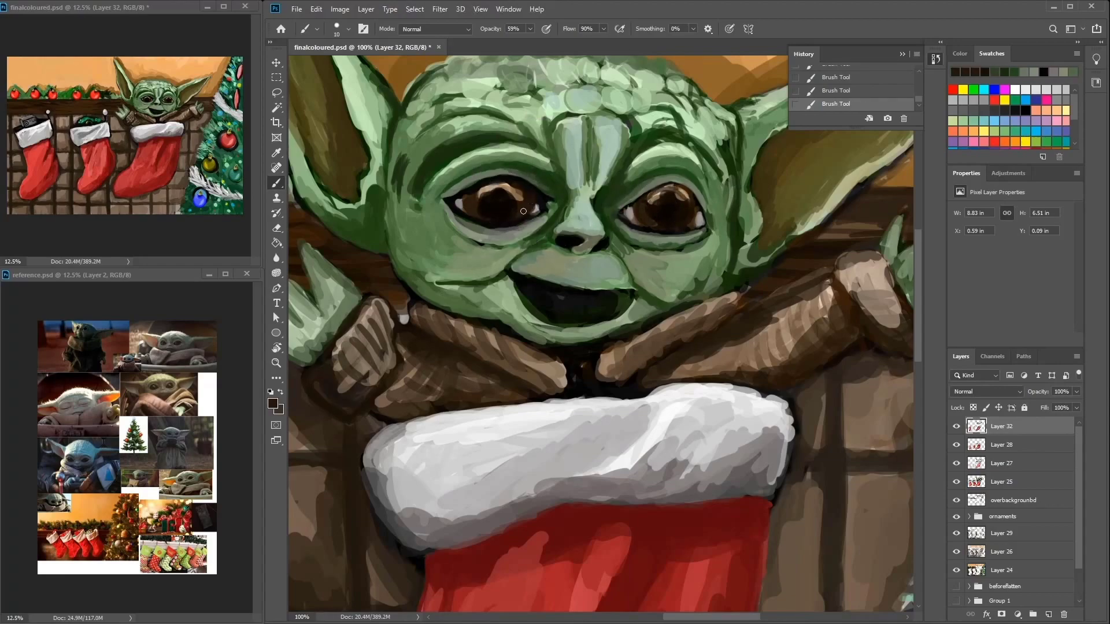
Step: Repaint both eyes with sampled dark browns and add small tan reflections in the irises
{"action": "key", "text": "Return"}
{"action": "key", "text": "b"}
{"action": "left_click", "coordinate": [679, 199], "text": "alt"}
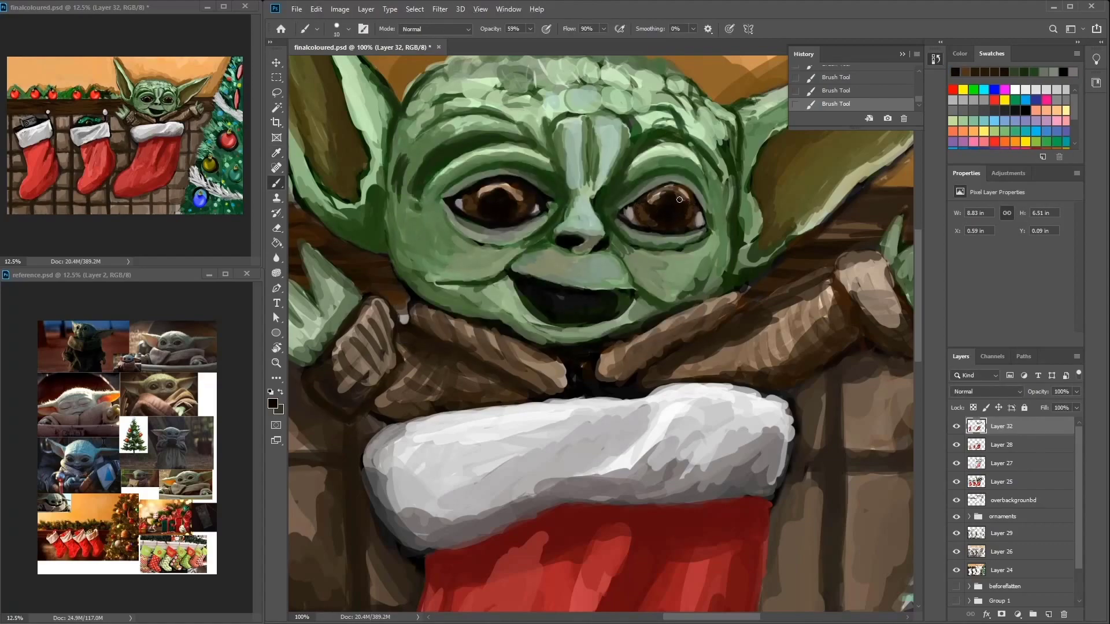
{"action": "left_click", "coordinate": [682, 193], "text": "alt"}
{"action": "left_click", "coordinate": [488, 191], "text": "alt"}
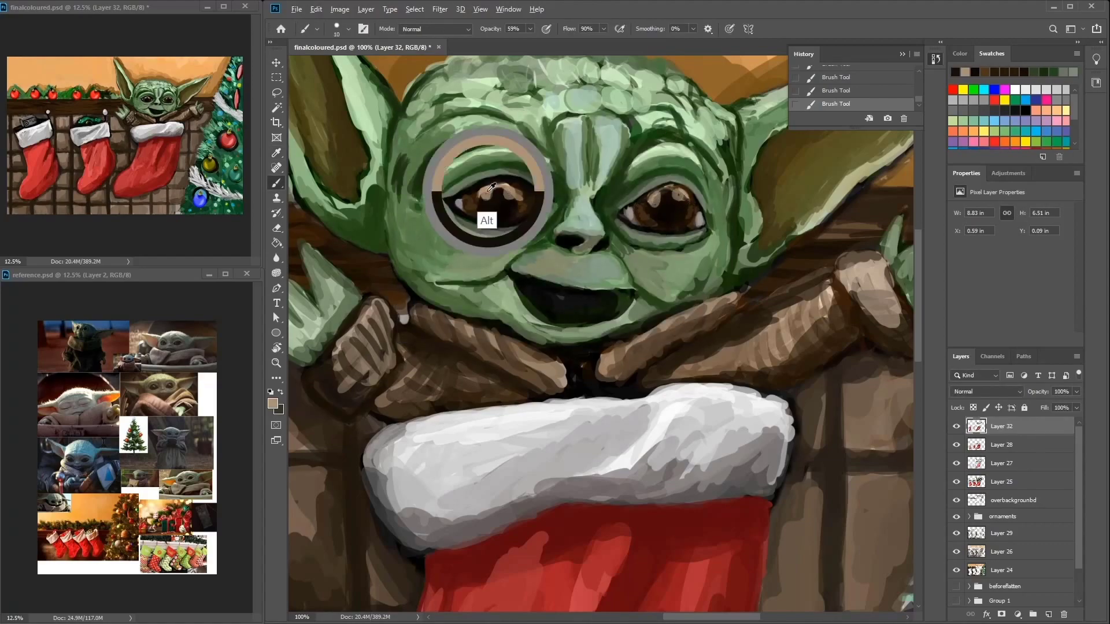
{"action": "left_click_drag", "start_coordinate": [480, 188], "coordinate": [513, 189]}
{"action": "left_click", "coordinate": [502, 195], "text": "alt"}
{"action": "left_click", "coordinate": [649, 202], "text": "alt"}
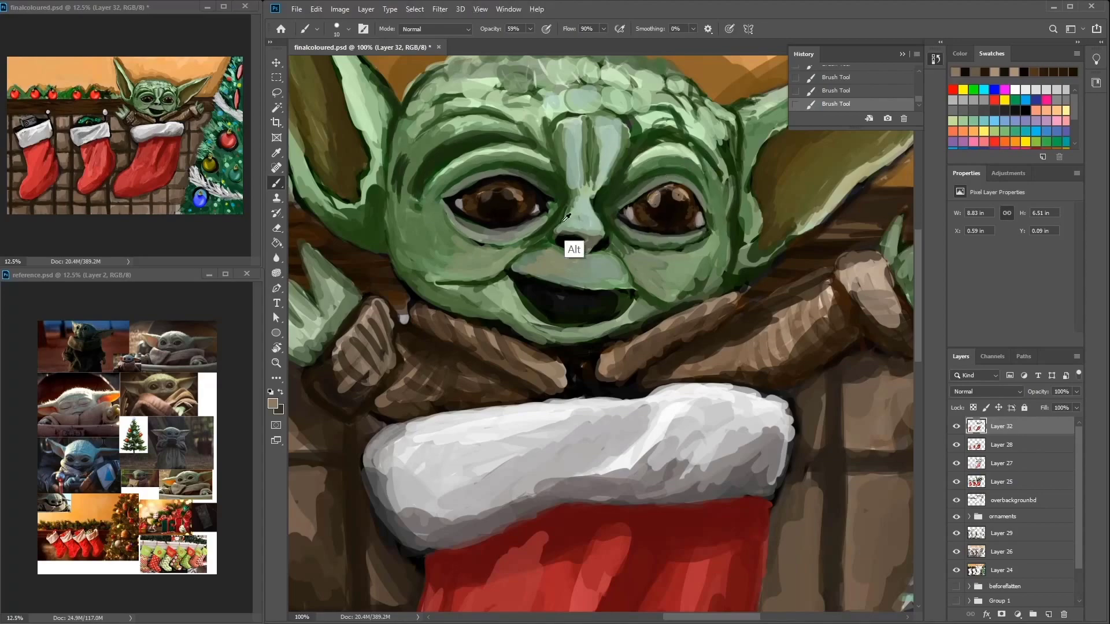
{"action": "mouse_move", "coordinate": [671, 215]}
{"action": "left_mouse_down"}
{"action": "mouse_move", "coordinate": [684, 240]}
{"action": "mouse_move", "coordinate": [667, 206]}
{"action": "mouse_move", "coordinate": [652, 212]}
{"action": "left_mouse_up"}
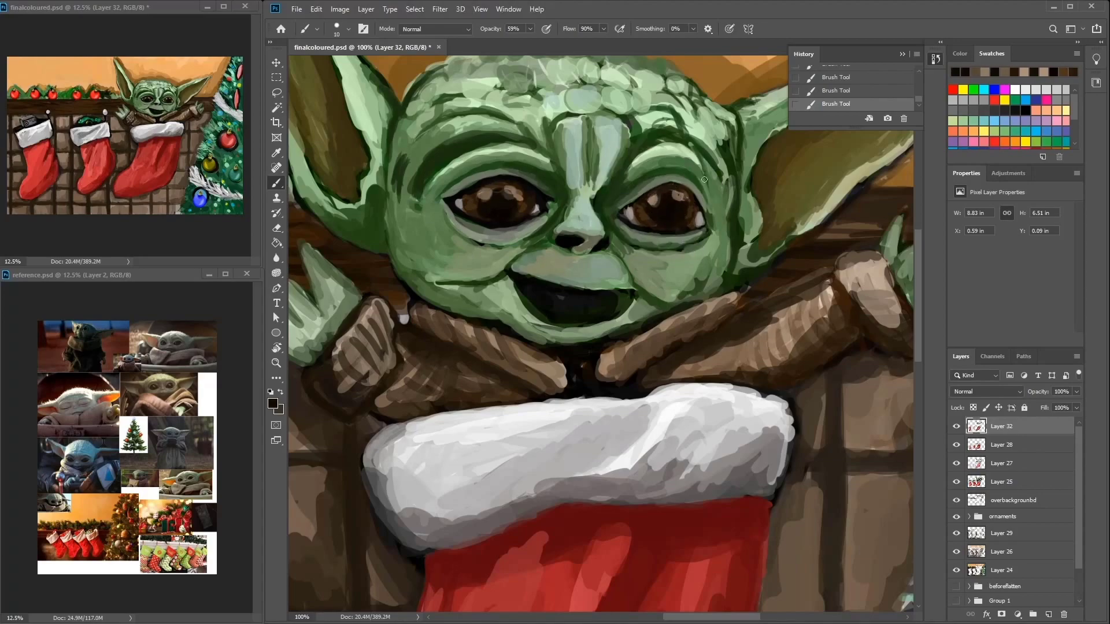
Step: Blend the right cheek and outer eye area of the face with sampled light and dark greens
{"action": "left_click", "coordinate": [703, 321], "text": "alt"}
{"action": "mouse_move", "coordinate": [710, 269]}
{"action": "left_mouse_down"}
{"action": "mouse_move", "coordinate": [685, 286]}
{"action": "mouse_move", "coordinate": [742, 169]}
{"action": "left_mouse_up"}
{"action": "left_click", "coordinate": [623, 248], "text": "alt"}
{"action": "left_click", "coordinate": [706, 204], "text": "alt"}
{"action": "left_click", "coordinate": [741, 226], "text": "alt"}
{"action": "mouse_move", "coordinate": [740, 226]}
{"action": "left_mouse_down"}
{"action": "mouse_move", "coordinate": [733, 141]}
{"action": "mouse_move", "coordinate": [727, 225]}
{"action": "mouse_move", "coordinate": [705, 202]}
{"action": "left_mouse_up"}
{"action": "left_click", "coordinate": [698, 231], "text": "alt"}
{"action": "left_click", "coordinate": [702, 228], "text": "alt"}
{"action": "left_click", "coordinate": [723, 243], "text": "alt"}
{"action": "left_click", "coordinate": [701, 179], "text": "alt"}
{"action": "left_click", "coordinate": [705, 175], "text": "alt"}
Step: Fill the inside of the open mouth with black and touch up its green edge
{"action": "left_click_drag", "start_coordinate": [561, 300], "coordinate": [670, 266]}
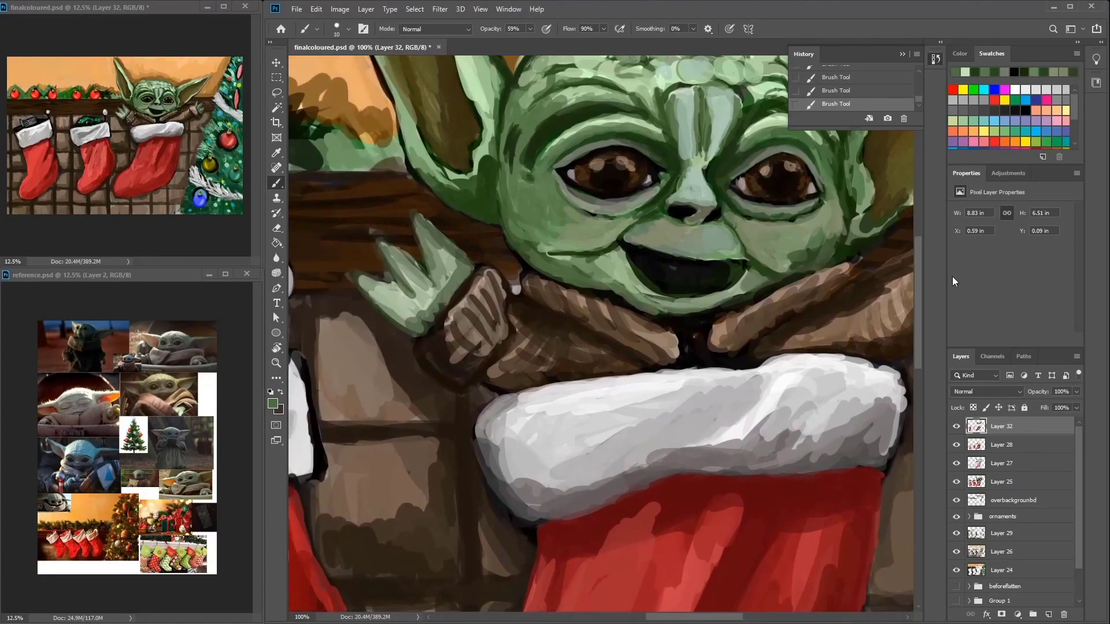
{"action": "left_click", "coordinate": [792, 376], "text": "alt"}
{"action": "left_click", "coordinate": [668, 265], "text": "alt"}
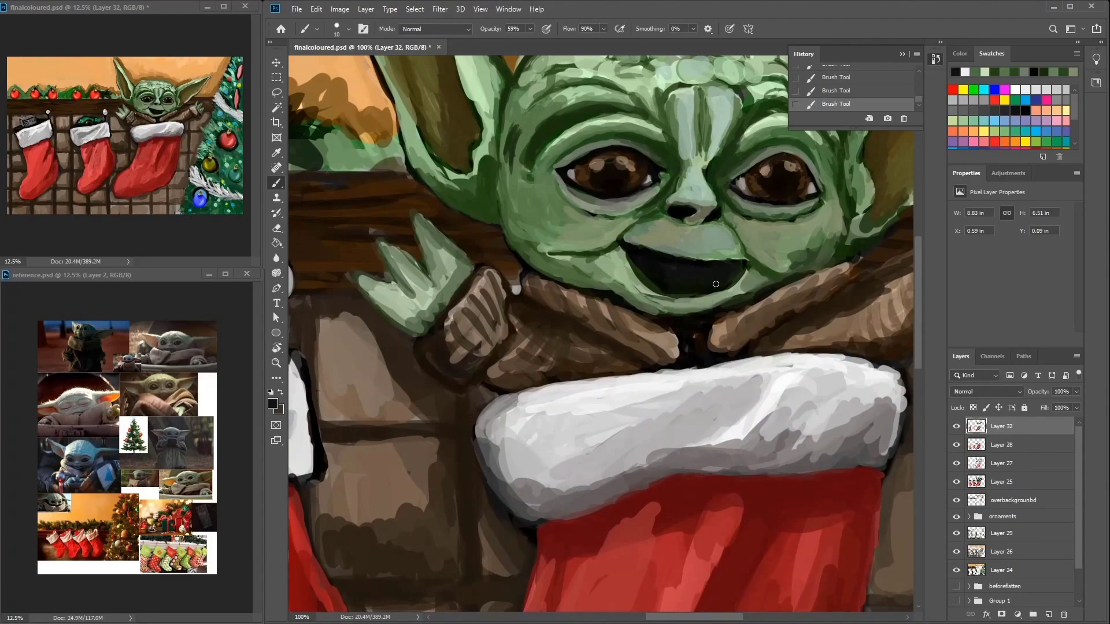
{"action": "left_click", "coordinate": [633, 270], "text": "alt"}
Step: Repaint the robe's right collar where it meets the cheek and ear with sampled browns
{"action": "left_click", "coordinate": [815, 286], "text": "alt"}
{"action": "left_click", "coordinate": [846, 271], "text": "alt"}
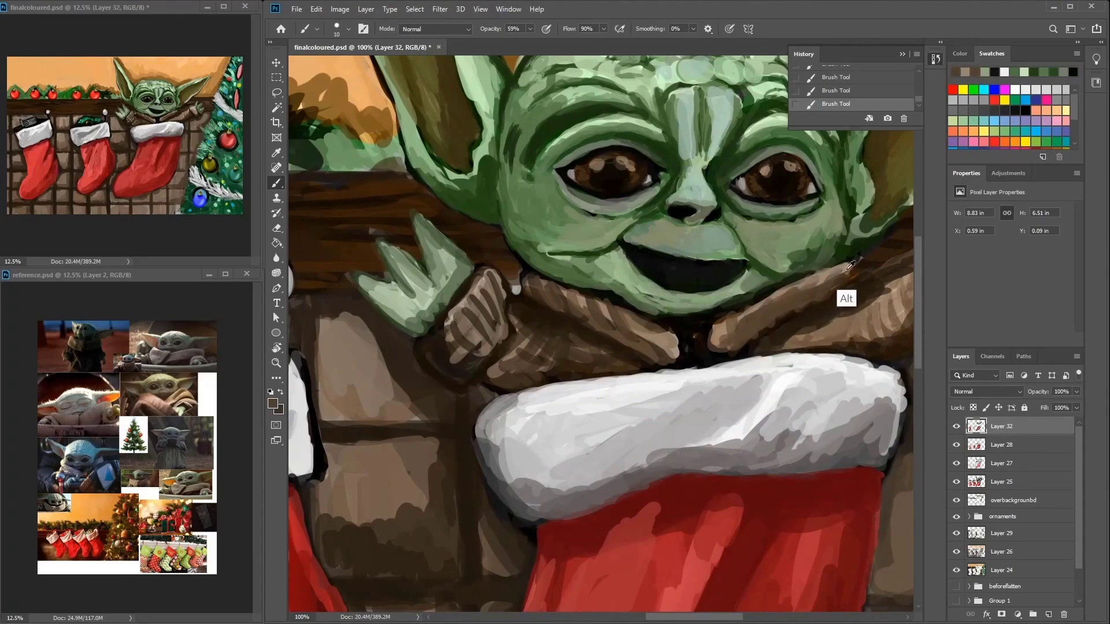
{"action": "mouse_move", "coordinate": [821, 280]}
{"action": "left_mouse_down"}
{"action": "mouse_move", "coordinate": [705, 255]}
{"action": "mouse_move", "coordinate": [633, 280]}
{"action": "mouse_move", "coordinate": [604, 319]}
{"action": "left_mouse_up"}
{"action": "left_click", "coordinate": [706, 256], "text": "alt"}
{"action": "left_click", "coordinate": [801, 266], "text": "alt"}
{"action": "left_click", "coordinate": [711, 248], "text": "alt"}
{"action": "left_click", "coordinate": [733, 244], "text": "alt"}
Step: Shade the right collar fold and the adjoining sleeve with sampled light and dark browns
{"action": "left_click_drag", "start_coordinate": [740, 243], "coordinate": [596, 246]}
{"action": "left_click", "coordinate": [584, 259], "text": "alt"}
{"action": "left_click", "coordinate": [575, 276], "text": "alt"}
{"action": "mouse_move", "coordinate": [575, 271]}
{"action": "left_mouse_down"}
{"action": "mouse_move", "coordinate": [652, 216]}
{"action": "mouse_move", "coordinate": [635, 255]}
{"action": "left_mouse_up"}
{"action": "left_click", "coordinate": [643, 236], "text": "alt"}
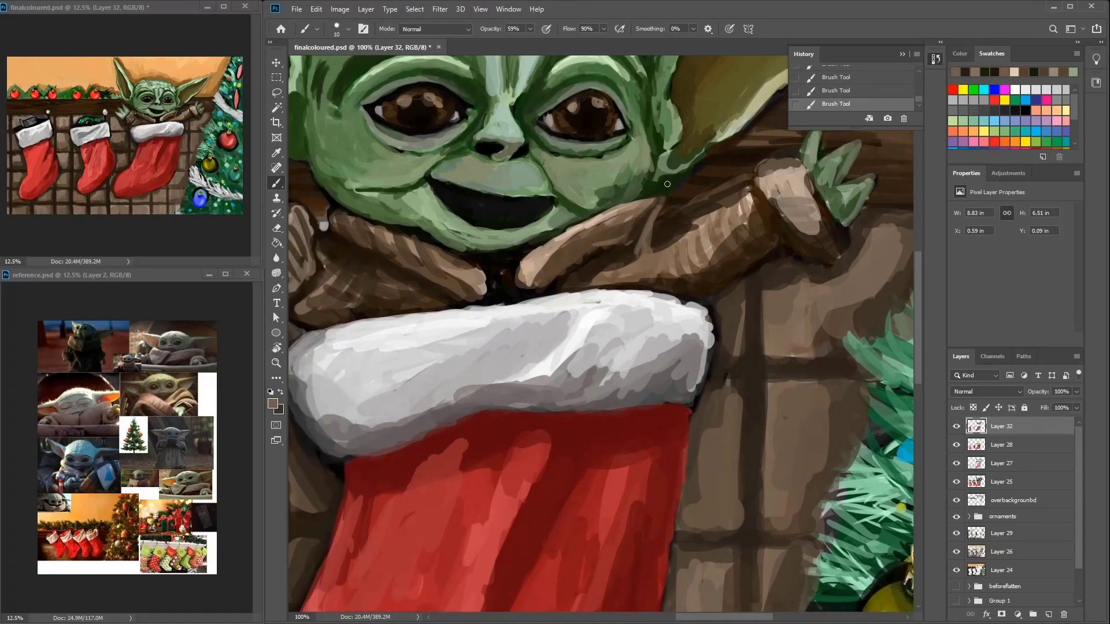
{"action": "left_click", "coordinate": [632, 260], "text": "alt"}
{"action": "left_click", "coordinate": [563, 271], "text": "alt"}
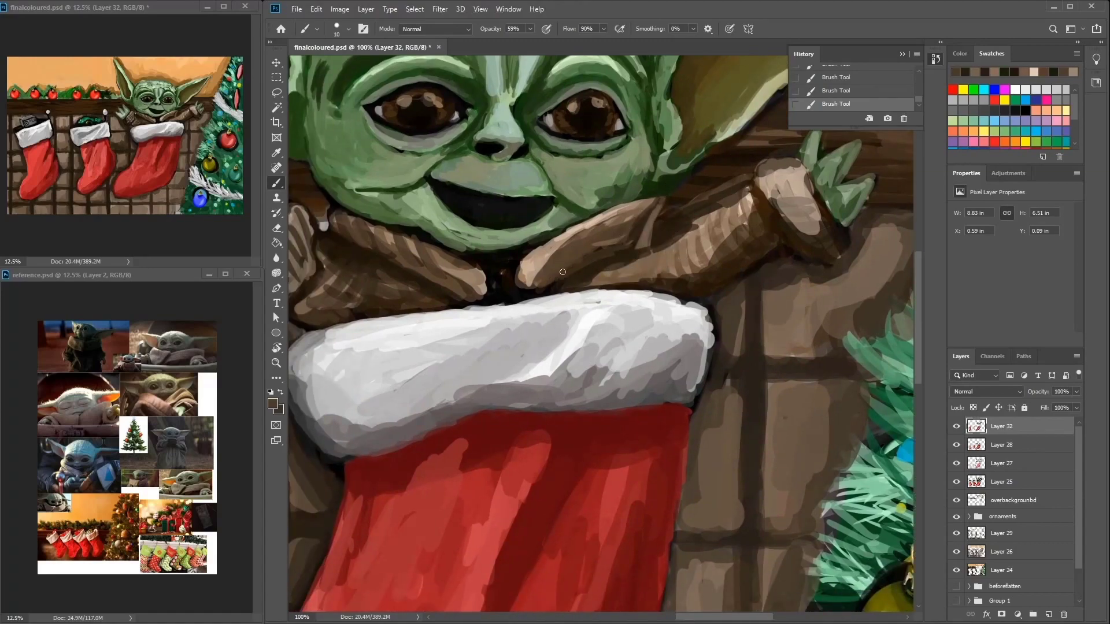
{"action": "left_click", "coordinate": [643, 237], "text": "alt"}
{"action": "left_click", "coordinate": [636, 253], "text": "alt"}
{"action": "left_click_drag", "start_coordinate": [624, 266], "coordinate": [559, 289]}
Step: Paint the robe's front beneath the chin so both collar folds meet in the centre
{"action": "scroll", "coordinate": [595, 272], "scroll_direction": "down", "scroll_amount": 2}
{"action": "scroll", "coordinate": [595, 272], "scroll_direction": "left", "scroll_amount": 4}
{"action": "left_click", "coordinate": [616, 224], "text": "alt"}
{"action": "mouse_move", "coordinate": [633, 248]}
{"action": "left_mouse_down"}
{"action": "mouse_move", "coordinate": [596, 209]}
{"action": "mouse_move", "coordinate": [604, 240]}
{"action": "left_mouse_up"}
{"action": "left_click", "coordinate": [696, 195], "text": "alt"}
{"action": "mouse_move", "coordinate": [630, 196]}
{"action": "left_mouse_down"}
{"action": "mouse_move", "coordinate": [592, 228]}
{"action": "mouse_move", "coordinate": [589, 246]}
{"action": "mouse_move", "coordinate": [613, 255]}
{"action": "left_mouse_up"}
{"action": "left_click", "coordinate": [602, 243], "text": "alt"}
{"action": "mouse_move", "coordinate": [572, 219]}
{"action": "left_mouse_down"}
{"action": "mouse_move", "coordinate": [587, 255]}
{"action": "mouse_move", "coordinate": [569, 242]}
{"action": "mouse_move", "coordinate": [578, 257]}
{"action": "mouse_move", "coordinate": [601, 253]}
{"action": "left_mouse_up"}
{"action": "left_click", "coordinate": [597, 248], "text": "alt"}
{"action": "left_click", "coordinate": [575, 209], "text": "alt"}
{"action": "left_click", "coordinate": [607, 272], "text": "alt"}
{"action": "mouse_move", "coordinate": [607, 263]}
{"action": "left_mouse_down"}
{"action": "mouse_move", "coordinate": [567, 280]}
{"action": "mouse_move", "coordinate": [581, 289]}
{"action": "left_mouse_up"}
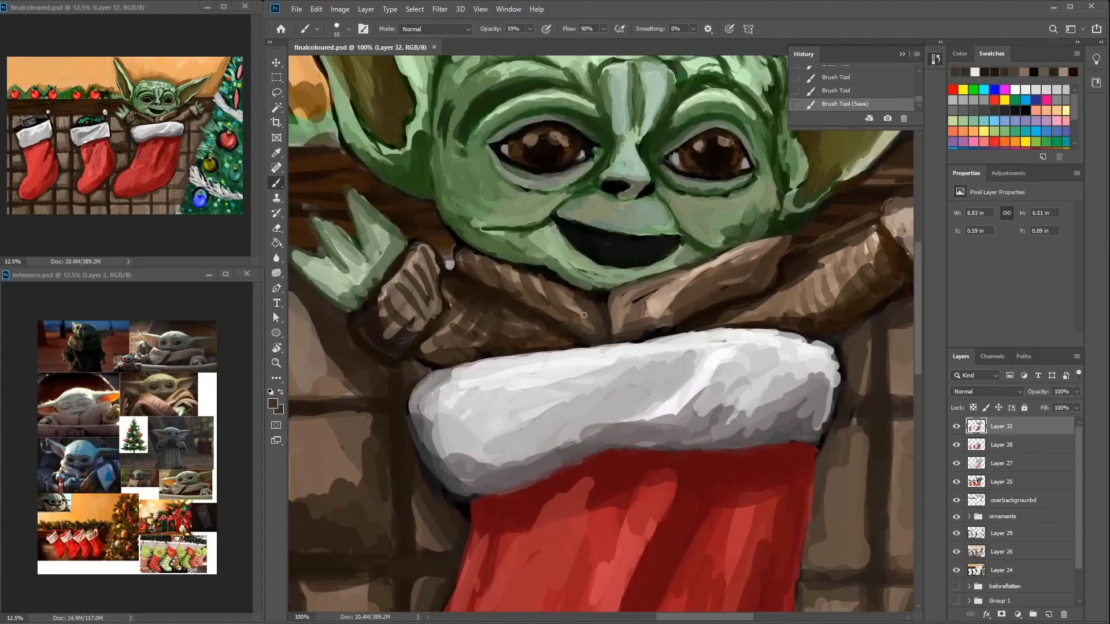
Step: Brush brown highlights and shadows along the robe's left collar fold
{"action": "mouse_move", "coordinate": [584, 324]}
{"action": "left_mouse_down"}
{"action": "mouse_move", "coordinate": [494, 266]}
{"action": "mouse_move", "coordinate": [552, 295]}
{"action": "left_mouse_up"}
{"action": "left_click", "coordinate": [523, 284], "text": "alt"}
{"action": "left_click_drag", "start_coordinate": [468, 260], "coordinate": [543, 312]}
{"action": "mouse_move", "coordinate": [537, 283]}
{"action": "left_mouse_down"}
{"action": "mouse_move", "coordinate": [595, 326]}
{"action": "mouse_move", "coordinate": [752, 271]}
{"action": "left_mouse_up"}
{"action": "left_click_drag", "start_coordinate": [676, 306], "coordinate": [775, 243]}
{"action": "left_click", "coordinate": [714, 282], "text": "alt"}
{"action": "mouse_move", "coordinate": [642, 323]}
{"action": "left_mouse_down"}
{"action": "mouse_move", "coordinate": [717, 289]}
{"action": "mouse_move", "coordinate": [782, 291]}
{"action": "left_mouse_up"}
{"action": "left_click", "coordinate": [694, 327], "text": "alt"}
{"action": "mouse_move", "coordinate": [592, 323]}
{"action": "left_mouse_down"}
{"action": "mouse_move", "coordinate": [552, 292]}
{"action": "mouse_move", "coordinate": [634, 350]}
{"action": "left_mouse_up"}
Step: Smooth the right sleeve and cuff of the robe with blended brown strokes
{"action": "left_click_drag", "start_coordinate": [907, 287], "coordinate": [833, 285]}
{"action": "left_click", "coordinate": [832, 226], "text": "alt"}
{"action": "mouse_move", "coordinate": [861, 234]}
{"action": "left_mouse_down"}
{"action": "mouse_move", "coordinate": [762, 250]}
{"action": "mouse_move", "coordinate": [777, 199]}
{"action": "left_mouse_up"}
{"action": "left_click_drag", "start_coordinate": [746, 235], "coordinate": [782, 188]}
{"action": "mouse_move", "coordinate": [730, 270]}
{"action": "left_mouse_down"}
{"action": "mouse_move", "coordinate": [769, 292]}
{"action": "mouse_move", "coordinate": [783, 283]}
{"action": "mouse_move", "coordinate": [788, 243]}
{"action": "mouse_move", "coordinate": [809, 215]}
{"action": "left_mouse_up"}
{"action": "mouse_move", "coordinate": [792, 231]}
{"action": "left_mouse_down"}
{"action": "mouse_move", "coordinate": [686, 245]}
{"action": "mouse_move", "coordinate": [676, 294]}
{"action": "mouse_move", "coordinate": [702, 271]}
{"action": "mouse_move", "coordinate": [673, 245]}
{"action": "left_mouse_up"}
{"action": "left_click", "coordinate": [676, 307], "text": "alt"}
{"action": "left_click", "coordinate": [693, 317], "text": "alt"}
{"action": "mouse_move", "coordinate": [659, 283]}
{"action": "left_mouse_down"}
{"action": "mouse_move", "coordinate": [659, 310]}
{"action": "mouse_move", "coordinate": [622, 312]}
{"action": "mouse_move", "coordinate": [584, 359]}
{"action": "mouse_move", "coordinate": [564, 360]}
{"action": "mouse_move", "coordinate": [707, 299]}
{"action": "left_mouse_up"}
Step: Refine the robe's folds above the large stocking with sampled dark and light browns
{"action": "left_click", "coordinate": [555, 354], "text": "alt"}
{"action": "left_click", "coordinate": [733, 323], "text": "alt"}
{"action": "left_click_drag", "start_coordinate": [682, 342], "coordinate": [598, 386]}
{"action": "left_click", "coordinate": [624, 344], "text": "alt"}
{"action": "mouse_move", "coordinate": [648, 341]}
{"action": "left_mouse_down"}
{"action": "mouse_move", "coordinate": [578, 375]}
{"action": "mouse_move", "coordinate": [646, 335]}
{"action": "mouse_move", "coordinate": [607, 332]}
{"action": "left_mouse_up"}
{"action": "left_click", "coordinate": [613, 370], "text": "alt"}
{"action": "mouse_move", "coordinate": [598, 375]}
{"action": "left_mouse_down"}
{"action": "mouse_move", "coordinate": [555, 376]}
{"action": "mouse_move", "coordinate": [607, 373]}
{"action": "mouse_move", "coordinate": [653, 347]}
{"action": "mouse_move", "coordinate": [654, 329]}
{"action": "mouse_move", "coordinate": [589, 289]}
{"action": "mouse_move", "coordinate": [636, 318]}
{"action": "left_mouse_up"}
{"action": "left_click", "coordinate": [555, 376], "text": "alt"}
{"action": "left_click", "coordinate": [613, 306], "text": "alt"}
{"action": "mouse_move", "coordinate": [572, 347]}
{"action": "left_mouse_down"}
{"action": "mouse_move", "coordinate": [647, 346]}
{"action": "mouse_move", "coordinate": [581, 368]}
{"action": "left_mouse_up"}
{"action": "left_click", "coordinate": [645, 351], "text": "alt"}
Step: Try a black edge and a peach claw on the fingertips of the raised right-hand side hand
{"action": "left_click_drag", "start_coordinate": [647, 222], "coordinate": [752, 228]}
{"action": "left_click", "coordinate": [743, 235], "text": "alt"}
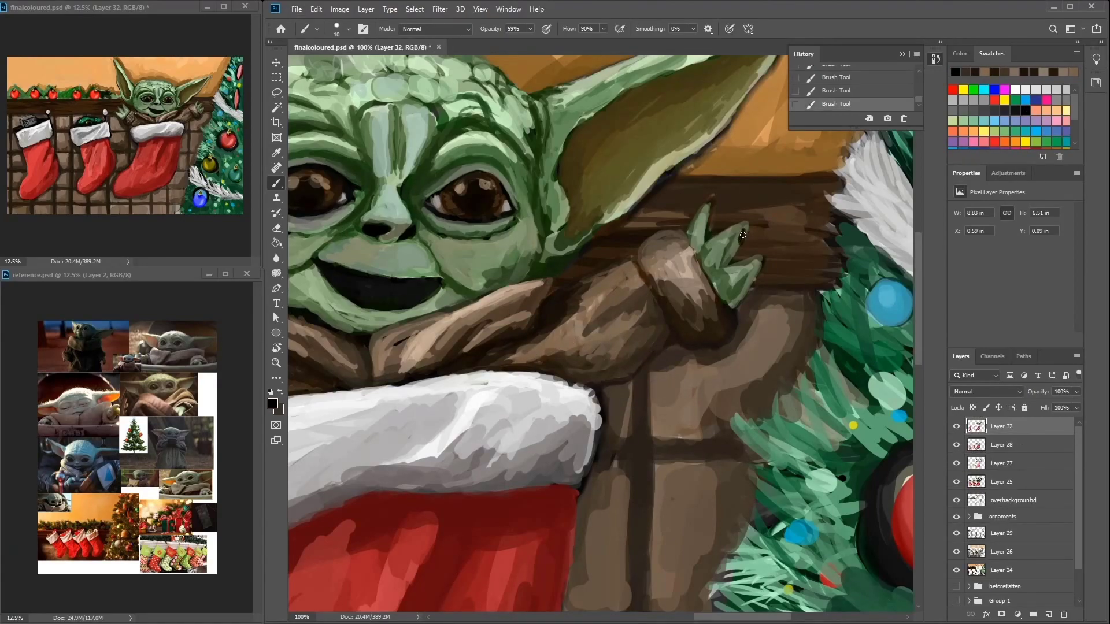
{"action": "left_click", "coordinate": [1041, 115]}
{"action": "left_click_drag", "start_coordinate": [711, 197], "coordinate": [705, 206]}
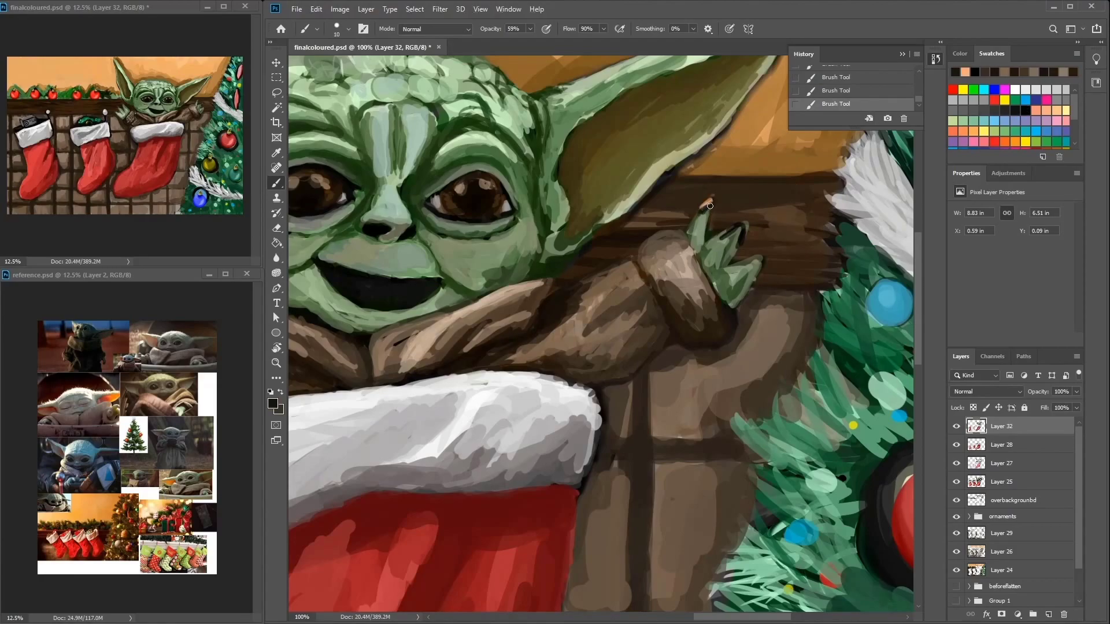
{"action": "left_click", "coordinate": [703, 226], "text": "alt"}
Step: Toggle the visibility of the upper painting layers to examine which ones contain the raised hand
{"action": "key", "text": "e"}
{"action": "key", "text": "alt+bracketleft"}
{"action": "key", "text": "alt+bracketleft"}
{"action": "key", "text": "alt+bracketleft"}
{"action": "key", "text": "ctrl+comma"}
{"action": "key", "text": "ctrl+comma"}
{"action": "key", "text": "ctrl+comma"}
{"action": "key", "text": "ctrl+comma"}
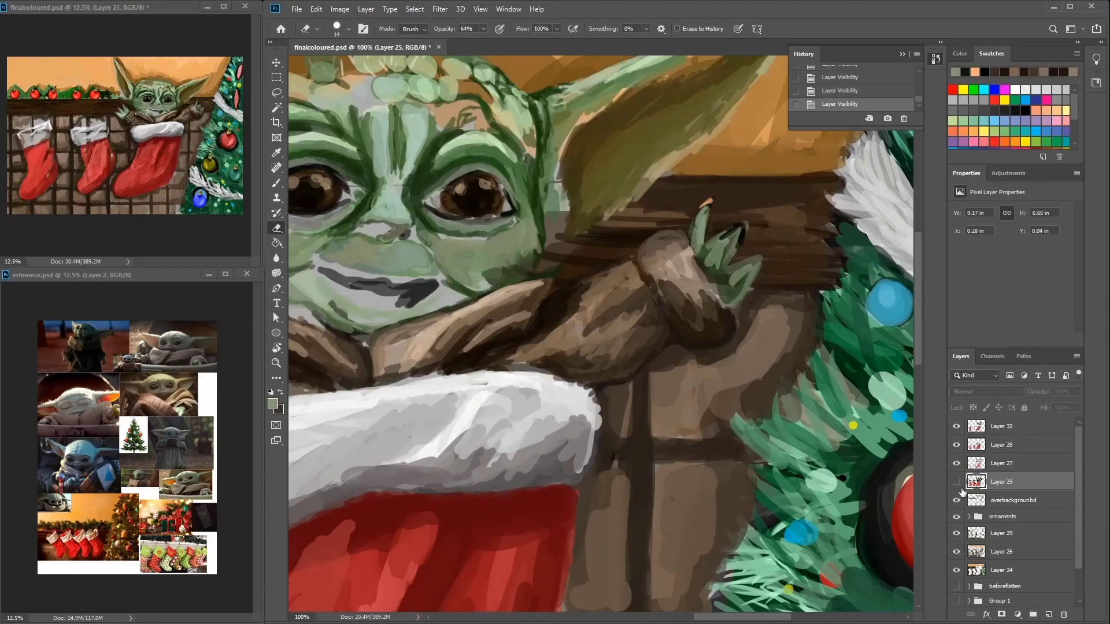
{"action": "left_click", "coordinate": [693, 210]}
{"action": "key", "text": "alt+period"}
{"action": "key", "text": "alt+bracketleft"}
{"action": "key", "text": "alt+bracketleft"}
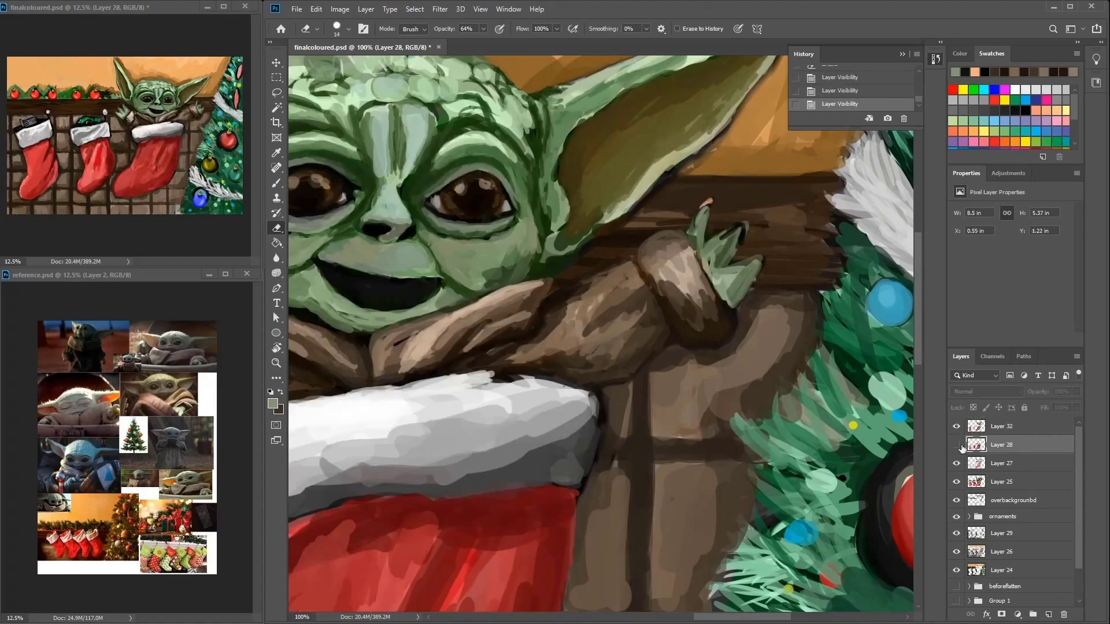
Step: Erase paint around the fingertips of the hand beside the tree on Layer 25
{"action": "left_click_drag", "start_coordinate": [751, 220], "coordinate": [747, 234]}
{"action": "key", "text": "ctrl+comma"}
{"action": "key", "text": "ctrl+comma"}
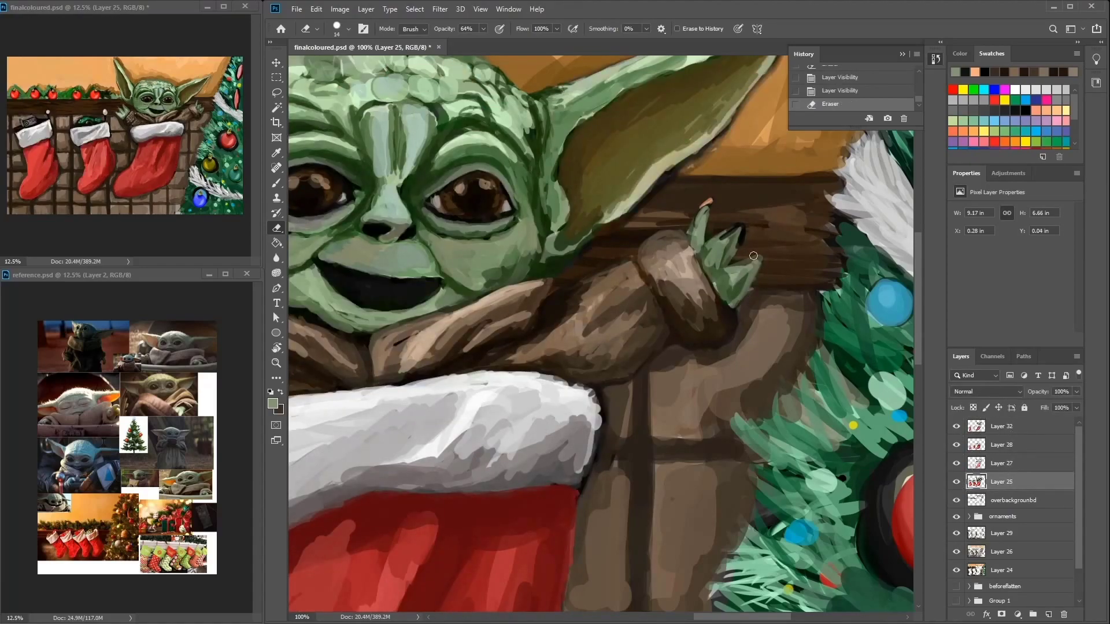
Step: Repaint the fingers of the hand beside the tree in sampled greens on Layer 32
{"action": "key", "text": "alt+period"}
{"action": "key", "text": "b"}
{"action": "left_click", "coordinate": [704, 215], "text": "alt"}
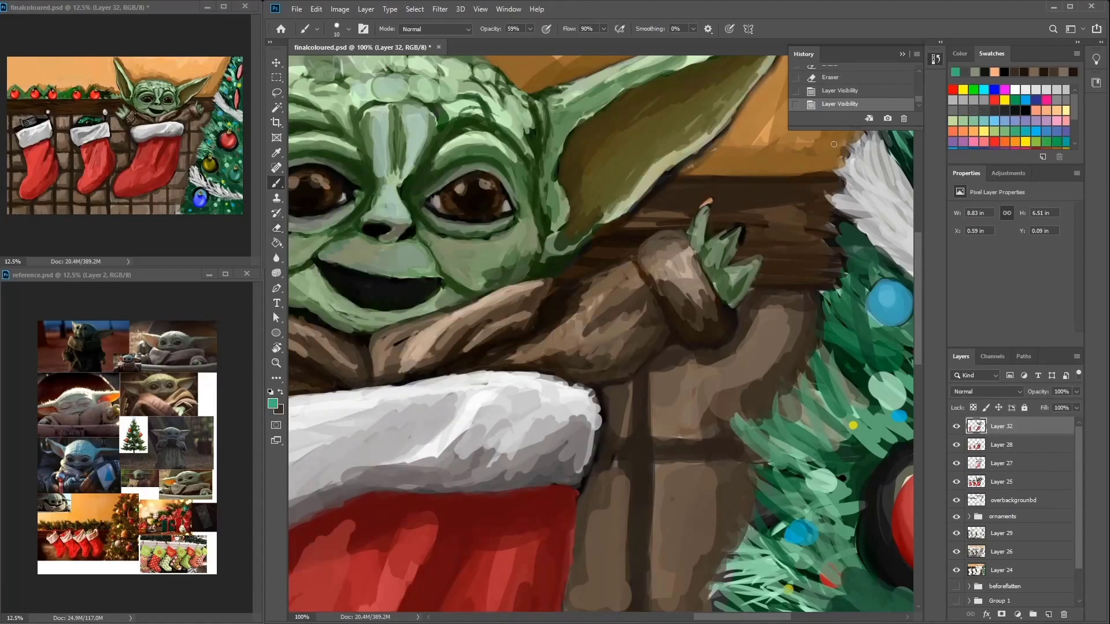
{"action": "left_click", "coordinate": [693, 240], "text": "alt"}
{"action": "mouse_move", "coordinate": [702, 263]}
{"action": "left_mouse_down"}
{"action": "mouse_move", "coordinate": [717, 288]}
{"action": "mouse_move", "coordinate": [728, 233]}
{"action": "mouse_move", "coordinate": [688, 237]}
{"action": "mouse_move", "coordinate": [675, 254]}
{"action": "left_mouse_up"}
{"action": "left_click", "coordinate": [716, 262], "text": "alt"}
{"action": "left_click", "coordinate": [731, 249], "text": "alt"}
Step: Outline the fingers of the hand beside the tree in black
{"action": "left_click", "coordinate": [660, 301], "text": "alt"}
{"action": "left_click", "coordinate": [670, 265], "text": "alt"}
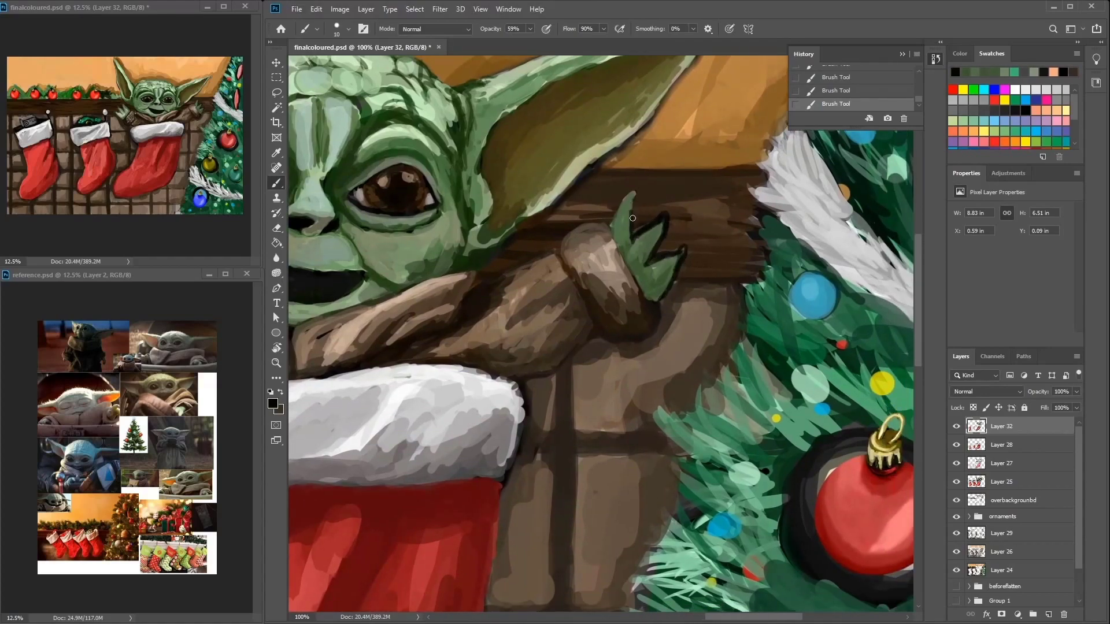
{"action": "mouse_move", "coordinate": [625, 203]}
{"action": "left_mouse_down"}
{"action": "mouse_move", "coordinate": [612, 229]}
{"action": "mouse_move", "coordinate": [642, 281]}
{"action": "left_mouse_up"}
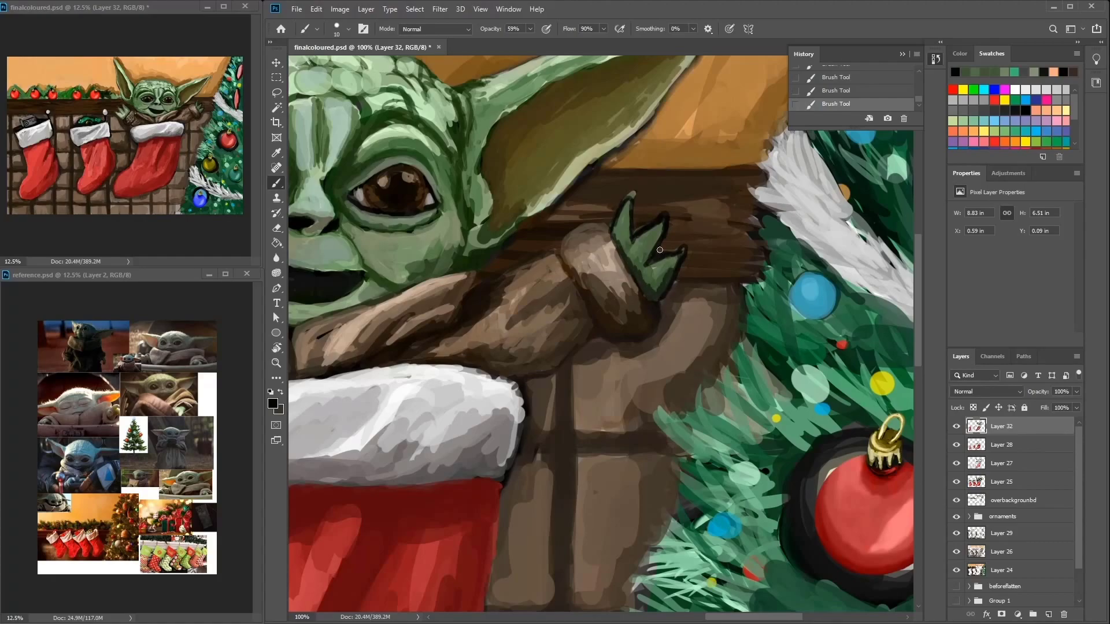
Step: Paint peach claws on the fingertips of both raised hands
{"action": "scroll", "coordinate": [694, 206], "scroll_direction": "left", "scroll_amount": 5}
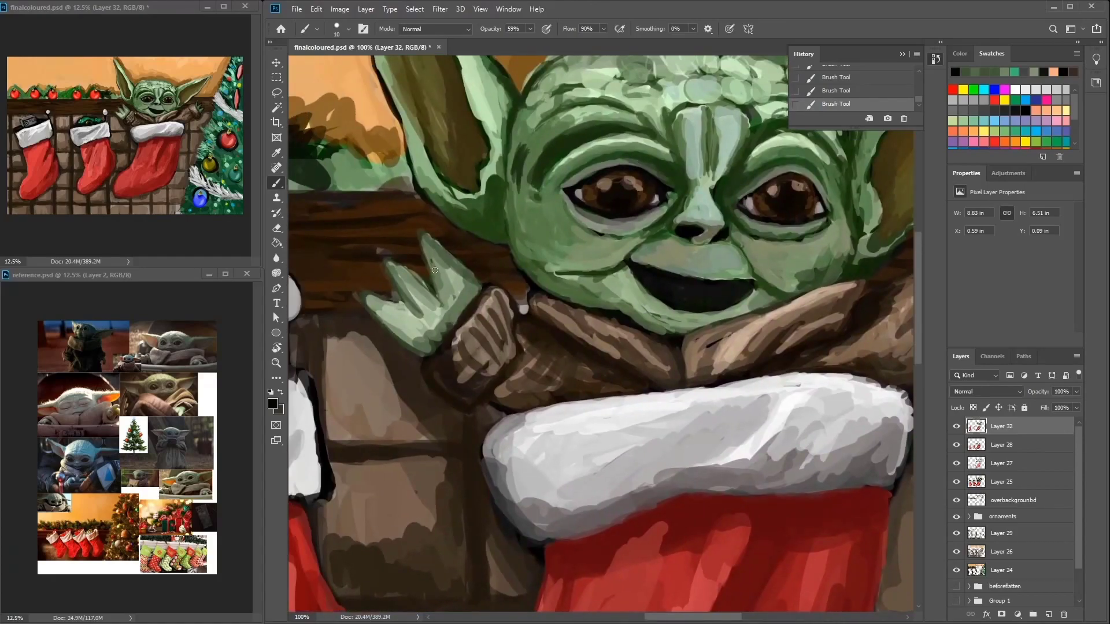
{"action": "left_click", "coordinate": [1047, 110]}
{"action": "left_click", "coordinate": [424, 237]}
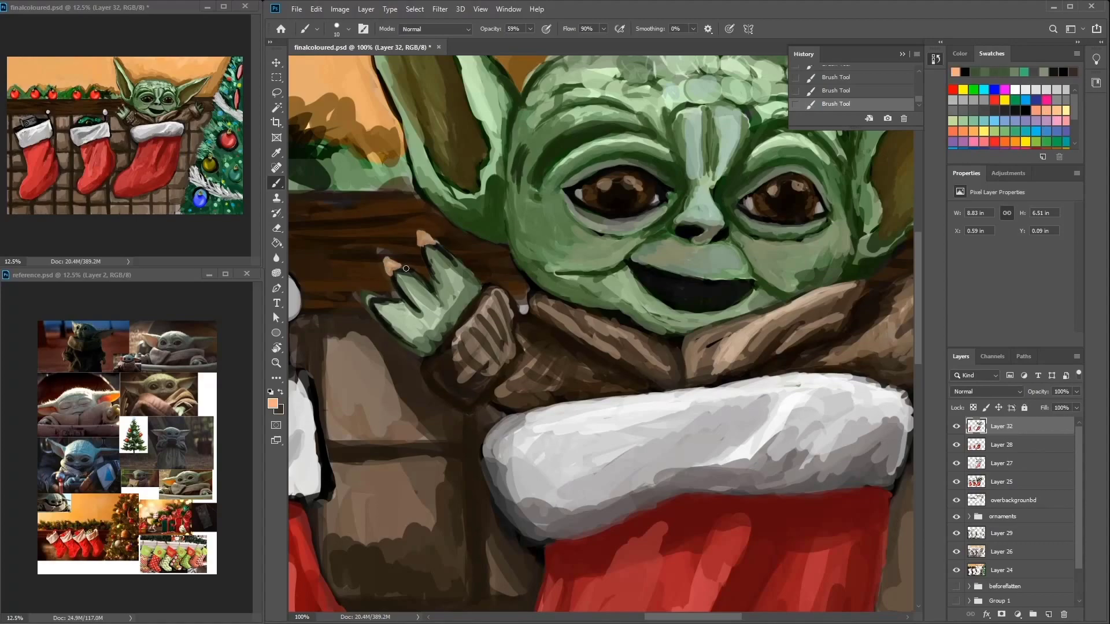
{"action": "scroll", "coordinate": [578, 243], "scroll_direction": "right", "scroll_amount": 3}
{"action": "left_click", "coordinate": [754, 177]}
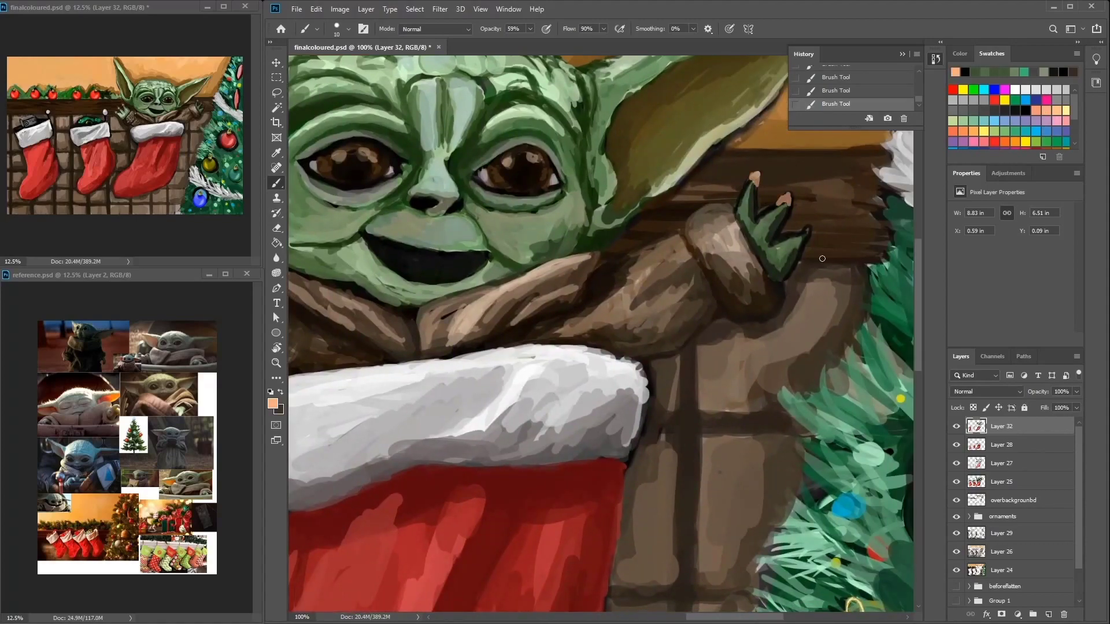
Step: Cover the heavy finger outlines with sampled greens and add lighter green highlights to the hand beside the tree
{"action": "left_click", "coordinate": [770, 262], "text": "alt"}
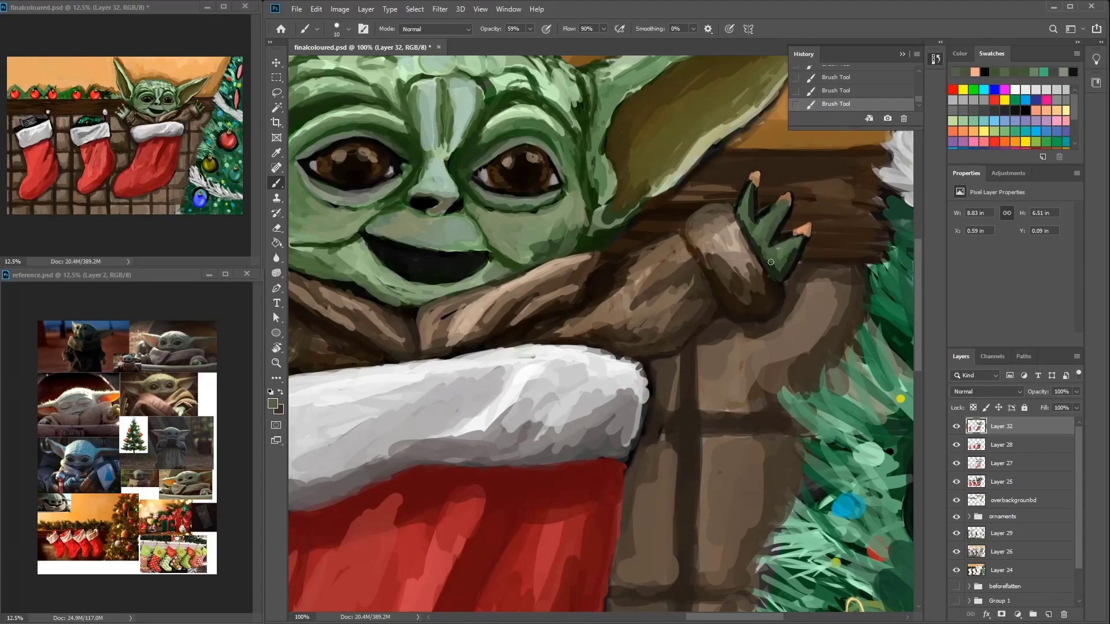
{"action": "left_click", "coordinate": [774, 215], "text": "alt"}
{"action": "left_click", "coordinate": [777, 231]}
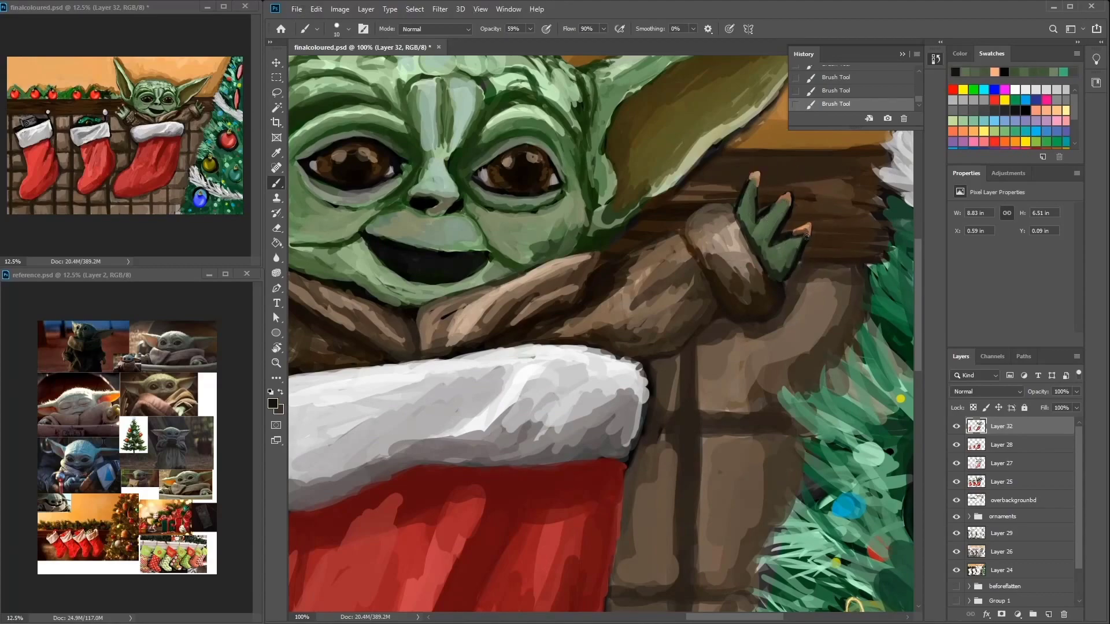
{"action": "left_click", "coordinate": [785, 212], "text": "alt"}
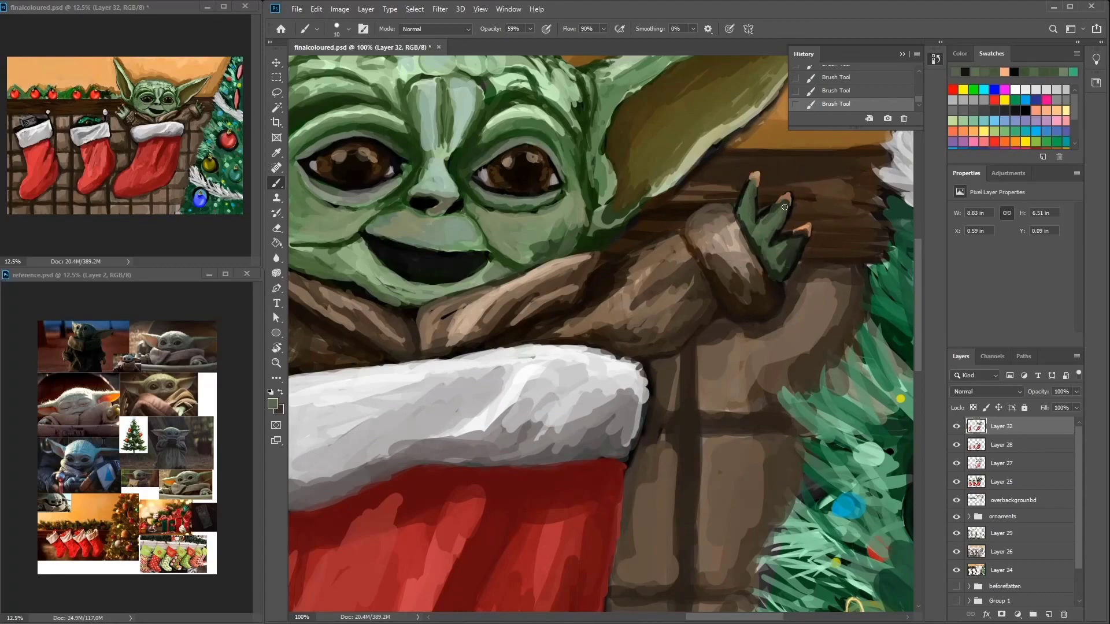
{"action": "left_click", "coordinate": [797, 249], "text": "alt"}
{"action": "left_click", "coordinate": [749, 222], "text": "alt"}
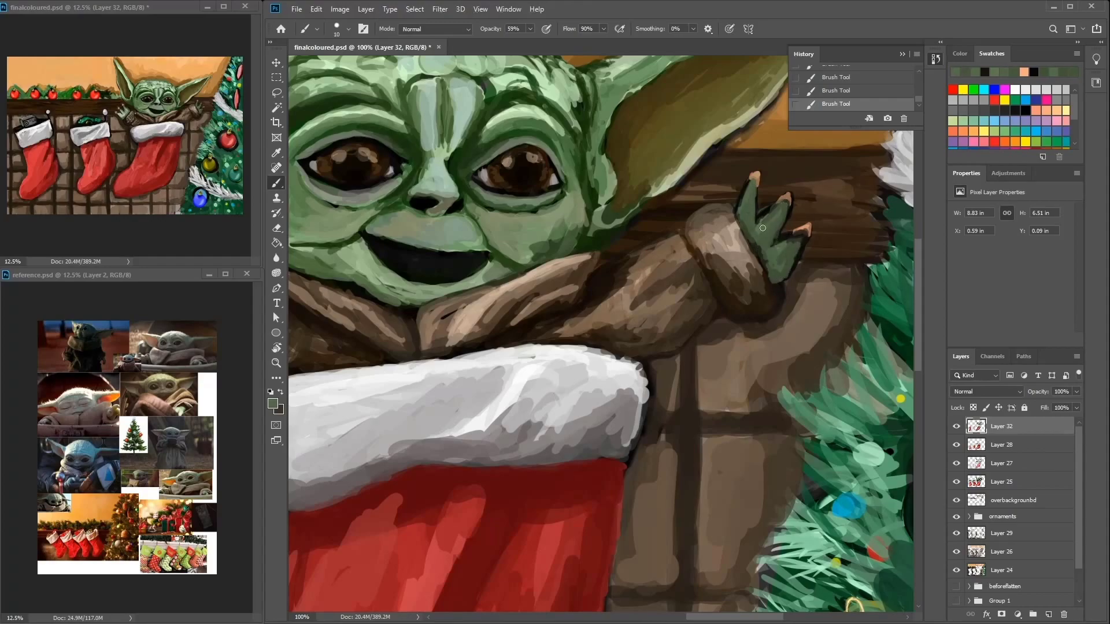
{"action": "left_click", "coordinate": [566, 110], "text": "alt"}
{"action": "left_click_drag", "start_coordinate": [749, 222], "coordinate": [747, 191]}
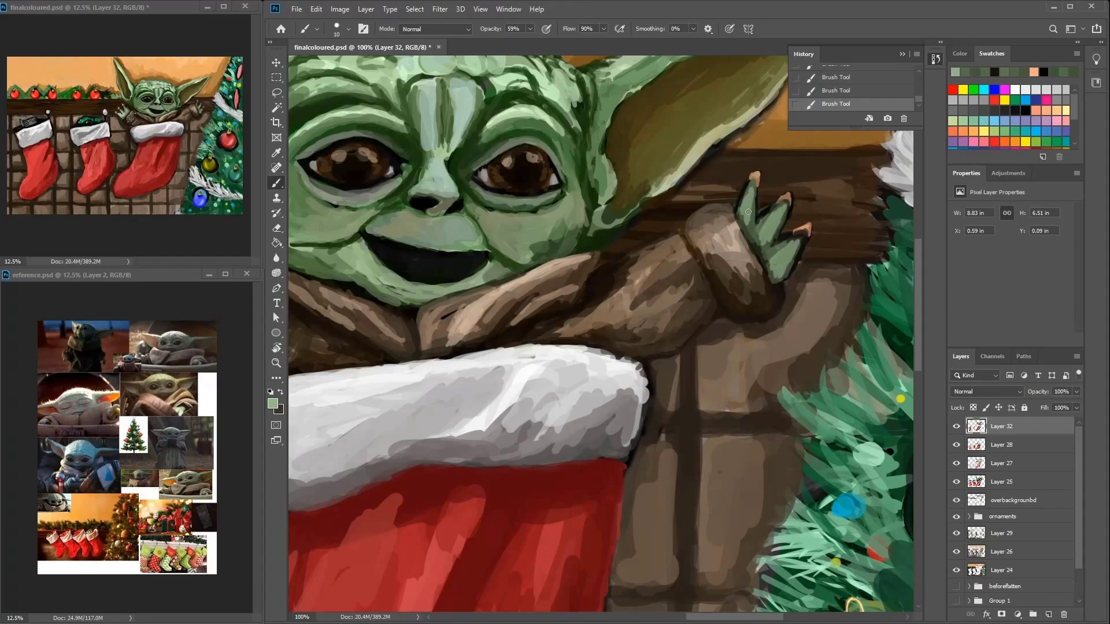
Step: Tint the right side of the nose bridge yellow using the Mixer Brush and a yellow swatch
{"action": "key", "text": "ctrl+minus"}
{"action": "left_click_drag", "start_coordinate": [315, 303], "coordinate": [443, 341]}
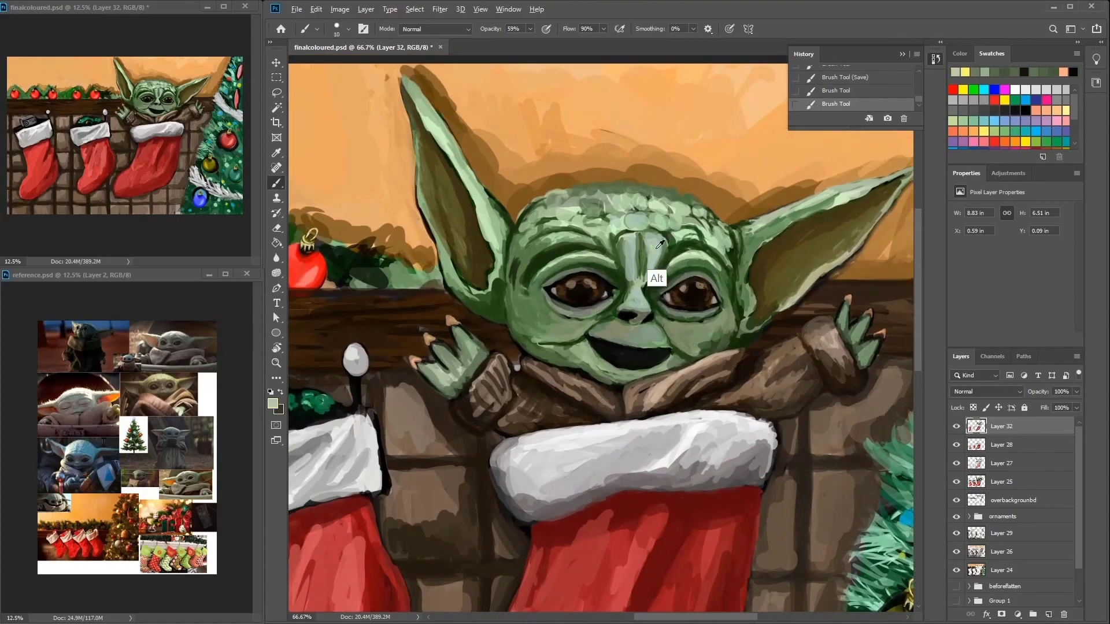
{"action": "key", "text": "shift+b"}
{"action": "left_click", "coordinate": [1004, 99]}
{"action": "left_click_drag", "start_coordinate": [653, 240], "coordinate": [653, 261]}
{"action": "key", "text": "shift+b"}
Step: Refine the yellow side of the nose bridge and its edges with sampled light and dark greens
{"action": "left_click", "coordinate": [639, 255], "text": "alt"}
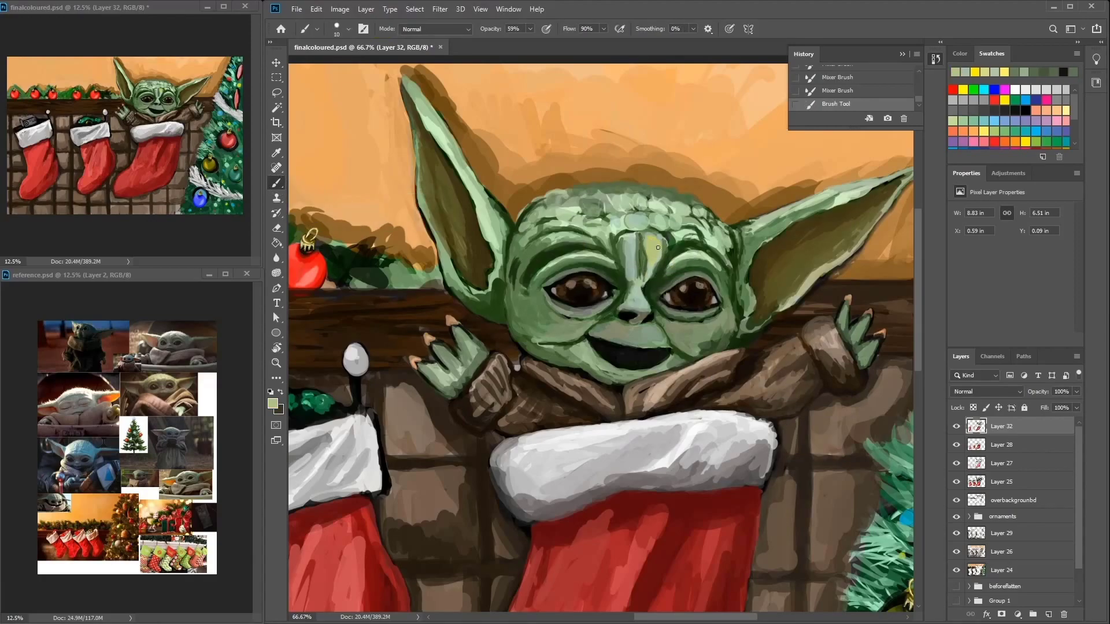
{"action": "key", "text": "ctrl+plus"}
{"action": "mouse_move", "coordinate": [682, 218]}
{"action": "left_mouse_down"}
{"action": "mouse_move", "coordinate": [683, 192]}
{"action": "mouse_move", "coordinate": [691, 201]}
{"action": "mouse_move", "coordinate": [669, 253]}
{"action": "mouse_move", "coordinate": [685, 140]}
{"action": "mouse_move", "coordinate": [640, 251]}
{"action": "mouse_move", "coordinate": [629, 217]}
{"action": "mouse_move", "coordinate": [637, 254]}
{"action": "left_mouse_up"}
{"action": "left_click", "coordinate": [639, 231], "text": "alt"}
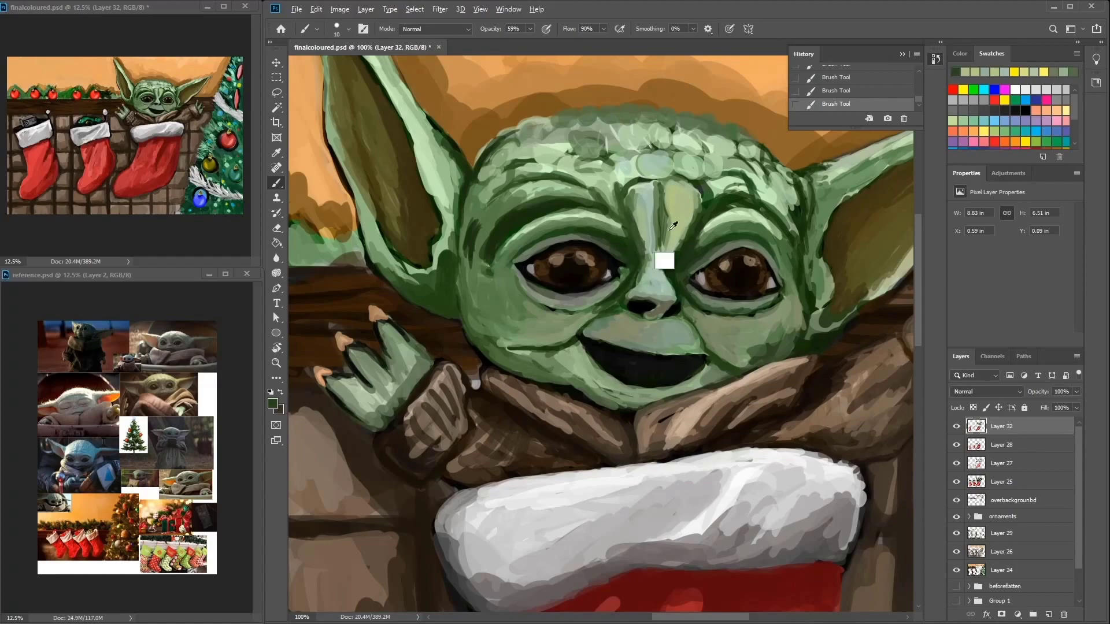
{"action": "left_click", "coordinate": [681, 194], "text": "alt"}
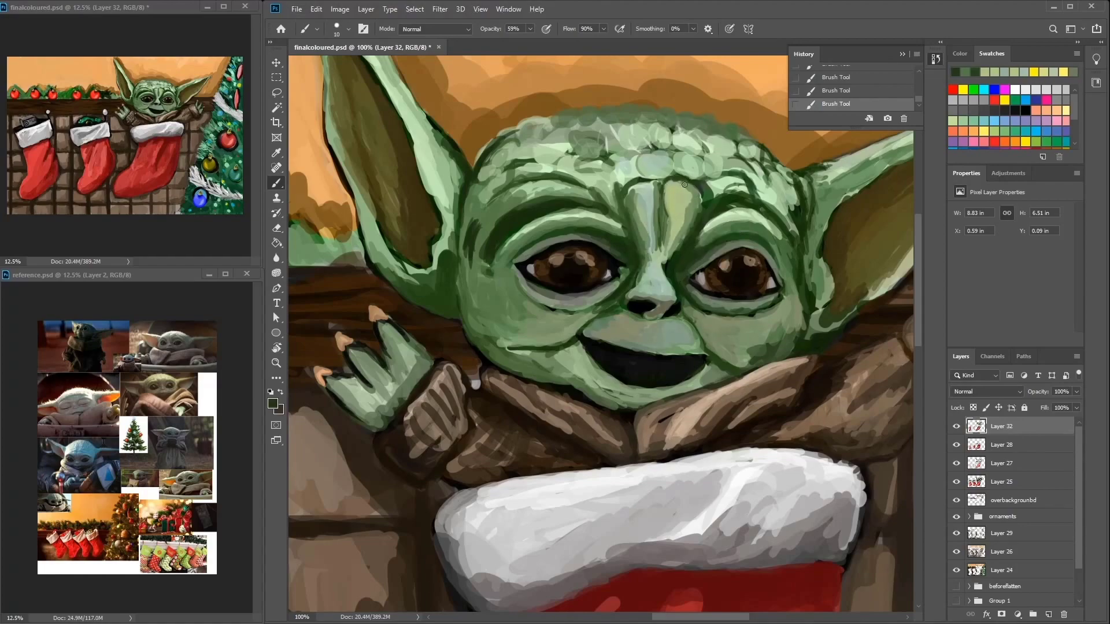
Step: Paint dark green scale outlines and light green fills on the forehead just above the nose bridge
{"action": "left_click_drag", "start_coordinate": [627, 229], "coordinate": [625, 195]}
{"action": "mouse_move", "coordinate": [676, 167]}
{"action": "left_mouse_down"}
{"action": "mouse_move", "coordinate": [639, 202]}
{"action": "mouse_move", "coordinate": [615, 186]}
{"action": "mouse_move", "coordinate": [595, 211]}
{"action": "left_mouse_up"}
{"action": "left_click", "coordinate": [581, 247], "text": "alt"}
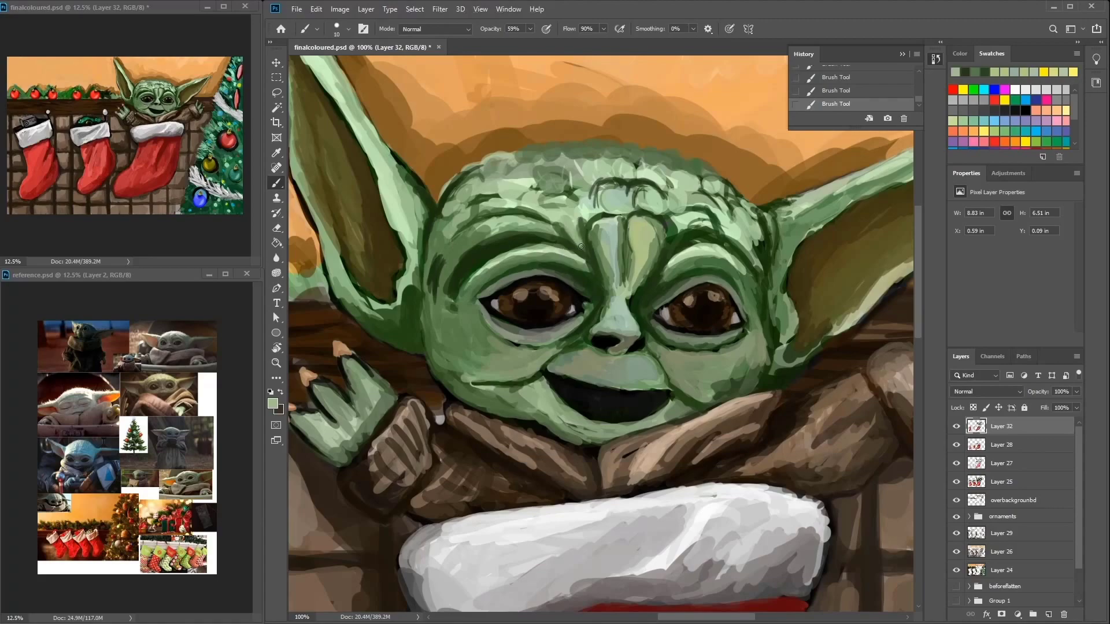
{"action": "left_click", "coordinate": [588, 215], "text": "alt"}
{"action": "left_click", "coordinate": [560, 209], "text": "alt"}
{"action": "left_click", "coordinate": [558, 217], "text": "alt"}
{"action": "mouse_move", "coordinate": [546, 203]}
{"action": "left_mouse_down"}
{"action": "mouse_move", "coordinate": [573, 219]}
{"action": "mouse_move", "coordinate": [618, 188]}
{"action": "mouse_move", "coordinate": [594, 184]}
{"action": "left_mouse_up"}
{"action": "left_click", "coordinate": [581, 178], "text": "alt"}
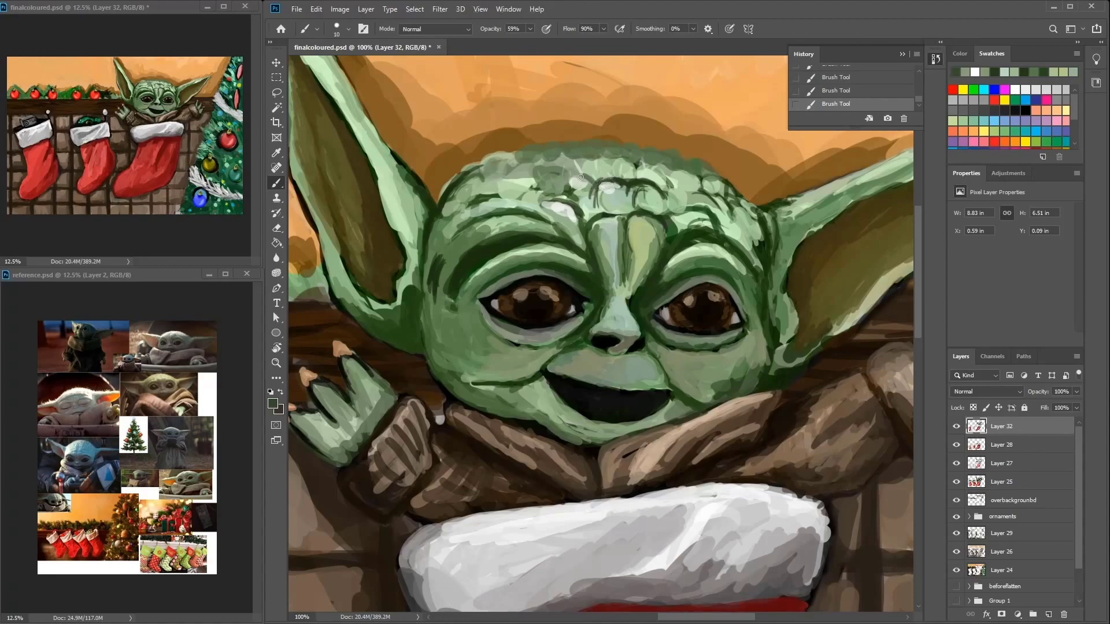
Step: Outline rounded scales across the middle of the forehead and above the tree-side brow in dark green
{"action": "mouse_move", "coordinate": [712, 178]}
{"action": "left_mouse_down"}
{"action": "mouse_move", "coordinate": [616, 231]}
{"action": "mouse_move", "coordinate": [668, 253]}
{"action": "left_mouse_up"}
{"action": "left_click", "coordinate": [670, 257], "text": "alt"}
{"action": "mouse_move", "coordinate": [607, 231]}
{"action": "left_mouse_down"}
{"action": "mouse_move", "coordinate": [621, 272]}
{"action": "mouse_move", "coordinate": [581, 277]}
{"action": "mouse_move", "coordinate": [636, 252]}
{"action": "mouse_move", "coordinate": [705, 251]}
{"action": "left_mouse_up"}
{"action": "left_click", "coordinate": [613, 260], "text": "alt"}
{"action": "left_click_drag", "start_coordinate": [622, 284], "coordinate": [602, 289]}
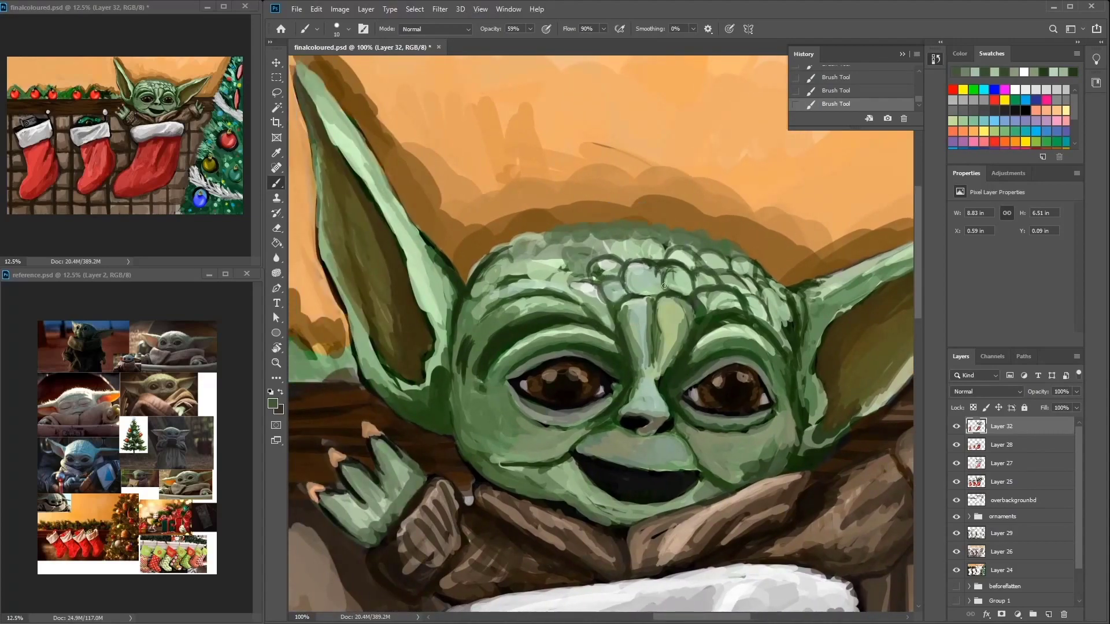
Step: Extend the outlined scales across the forehead toward the ear above the garland
{"action": "left_click_drag", "start_coordinate": [663, 251], "coordinate": [647, 248]}
{"action": "left_click_drag", "start_coordinate": [572, 243], "coordinate": [487, 249]}
{"action": "left_click_drag", "start_coordinate": [653, 298], "coordinate": [621, 312]}
{"action": "mouse_move", "coordinate": [523, 323]}
{"action": "left_mouse_down"}
{"action": "mouse_move", "coordinate": [483, 276]}
{"action": "mouse_move", "coordinate": [448, 260]}
{"action": "left_mouse_up"}
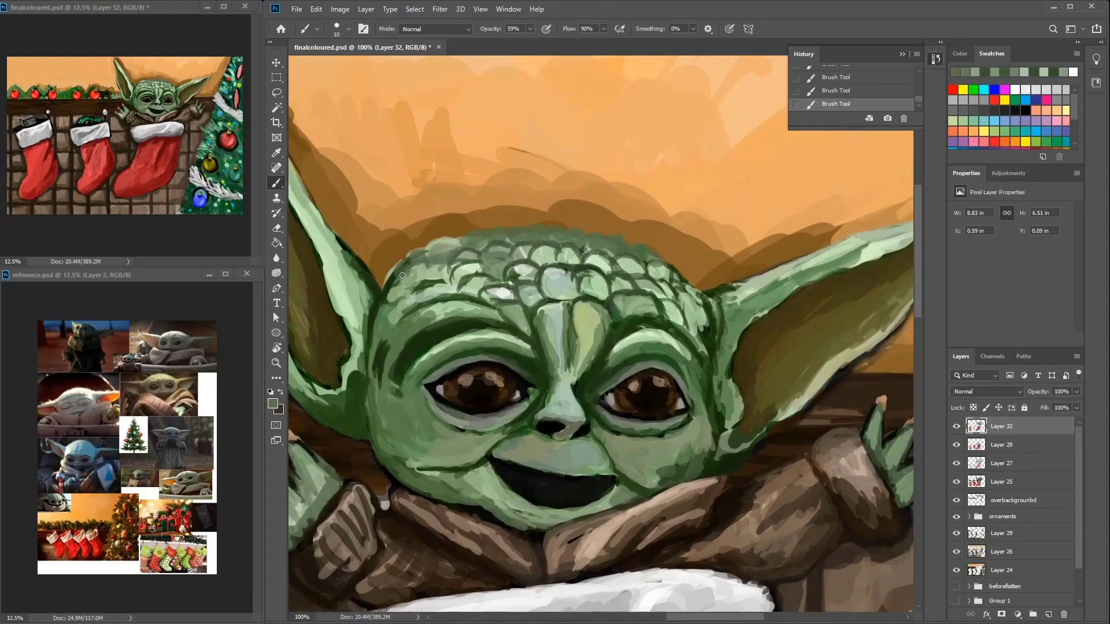
Step: Repaint the bluish side of the nose bridge yellow-green using a sampled and a custom-picked colour
{"action": "left_click", "coordinate": [549, 297], "text": "alt"}
{"action": "mouse_move", "coordinate": [581, 310]}
{"action": "left_mouse_down"}
{"action": "mouse_move", "coordinate": [584, 340]}
{"action": "mouse_move", "coordinate": [548, 315]}
{"action": "mouse_move", "coordinate": [595, 183]}
{"action": "mouse_move", "coordinate": [502, 219]}
{"action": "left_mouse_up"}
{"action": "left_click", "coordinate": [273, 403]}
{"action": "left_click", "coordinate": [509, 220]}
{"action": "left_click", "coordinate": [652, 142]}
Step: Deepen the creases around the eyes, brows and tree-side temple with sampled dark and mid greens
{"action": "left_click_drag", "start_coordinate": [613, 306], "coordinate": [638, 330]}
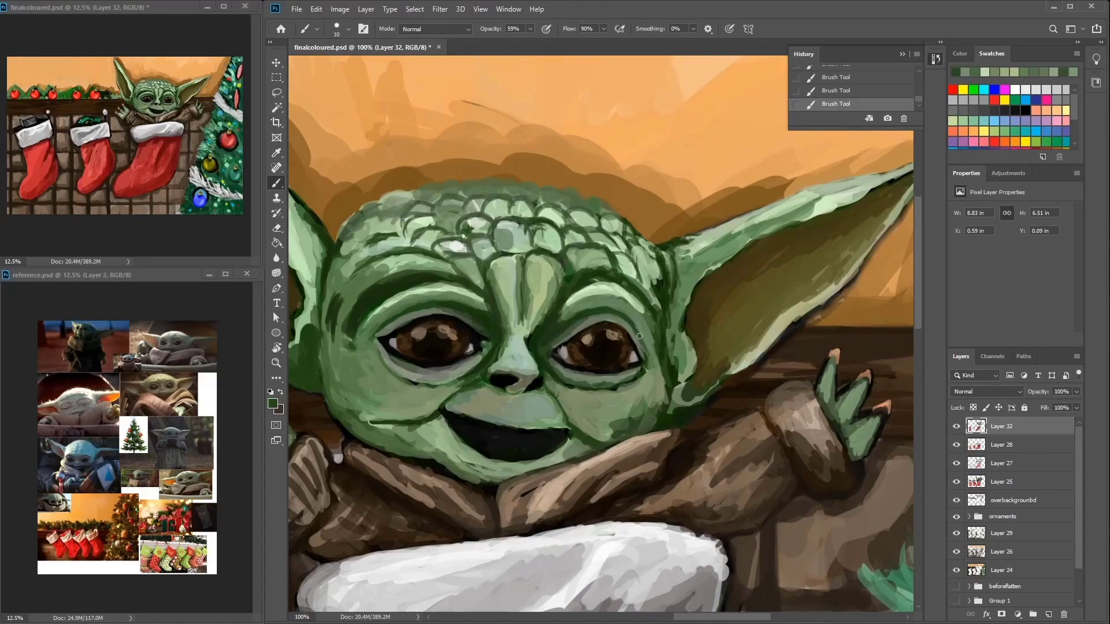
{"action": "left_click_drag", "start_coordinate": [726, 297], "coordinate": [853, 271]}
{"action": "left_click_drag", "start_coordinate": [448, 232], "coordinate": [420, 184]}
{"action": "left_click", "coordinate": [434, 229], "text": "alt"}
{"action": "left_click", "coordinate": [448, 266], "text": "alt"}
{"action": "mouse_move", "coordinate": [456, 242]}
{"action": "left_mouse_down"}
{"action": "mouse_move", "coordinate": [436, 364]}
{"action": "mouse_move", "coordinate": [324, 336]}
{"action": "left_mouse_up"}
{"action": "left_click", "coordinate": [679, 248], "text": "alt"}
{"action": "left_click_drag", "start_coordinate": [670, 283], "coordinate": [659, 215]}
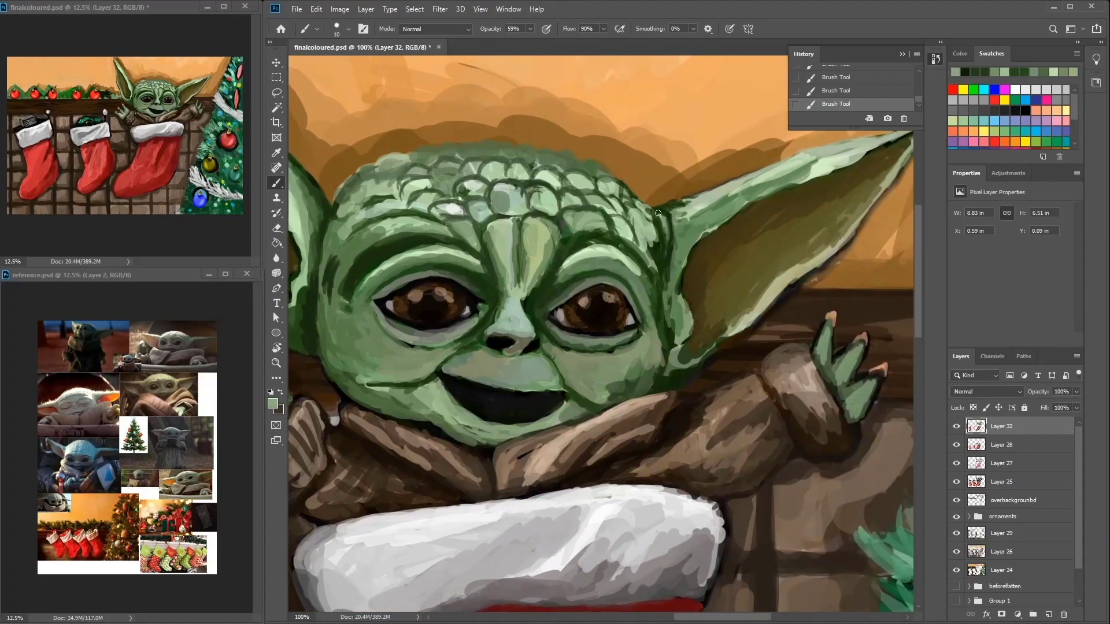
Step: Shade the areas where the ears join the head with sampled greens
{"action": "left_click_drag", "start_coordinate": [670, 287], "coordinate": [676, 338]}
{"action": "left_click_drag", "start_coordinate": [772, 244], "coordinate": [893, 278]}
{"action": "mouse_move", "coordinate": [432, 266]}
{"action": "left_mouse_down"}
{"action": "mouse_move", "coordinate": [424, 347]}
{"action": "mouse_move", "coordinate": [387, 350]}
{"action": "mouse_move", "coordinate": [427, 364]}
{"action": "mouse_move", "coordinate": [362, 324]}
{"action": "mouse_move", "coordinate": [488, 365]}
{"action": "left_mouse_up"}
{"action": "left_click", "coordinate": [419, 361], "text": "alt"}
{"action": "mouse_move", "coordinate": [412, 272]}
{"action": "left_mouse_down"}
{"action": "mouse_move", "coordinate": [448, 375]}
{"action": "mouse_move", "coordinate": [419, 304]}
{"action": "left_mouse_up"}
{"action": "left_click", "coordinate": [448, 376], "text": "alt"}
{"action": "left_click_drag", "start_coordinate": [407, 243], "coordinate": [434, 322]}
{"action": "left_click_drag", "start_coordinate": [821, 419], "coordinate": [718, 396]}
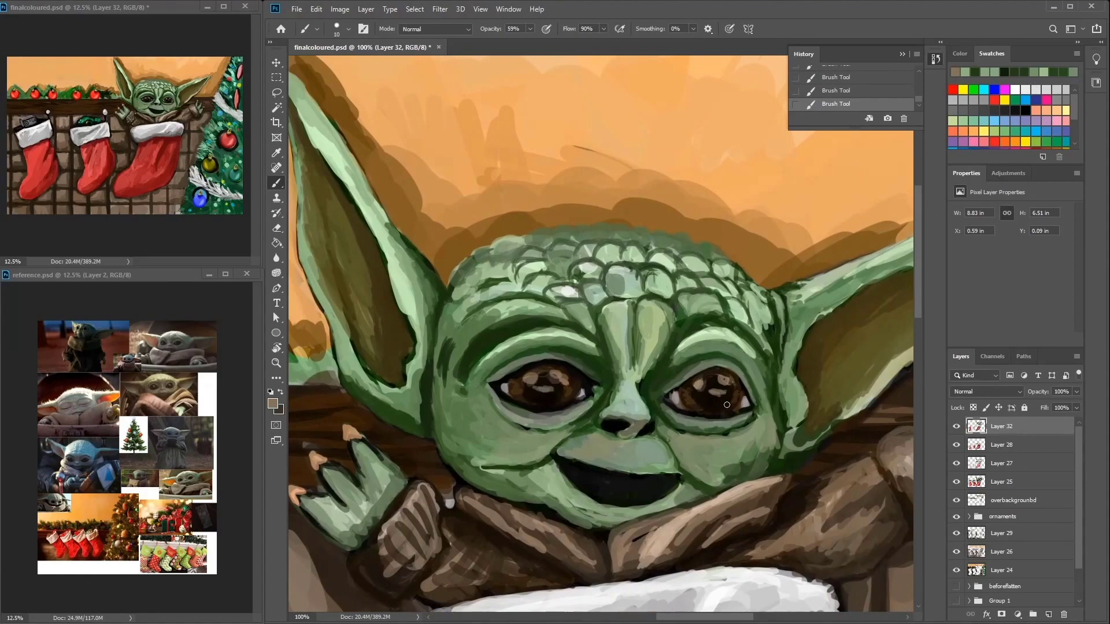
Step: Darken the irises and redefine the eye corners and lower lids with sampled blacks and greens
{"action": "left_click", "coordinate": [727, 404], "text": "alt"}
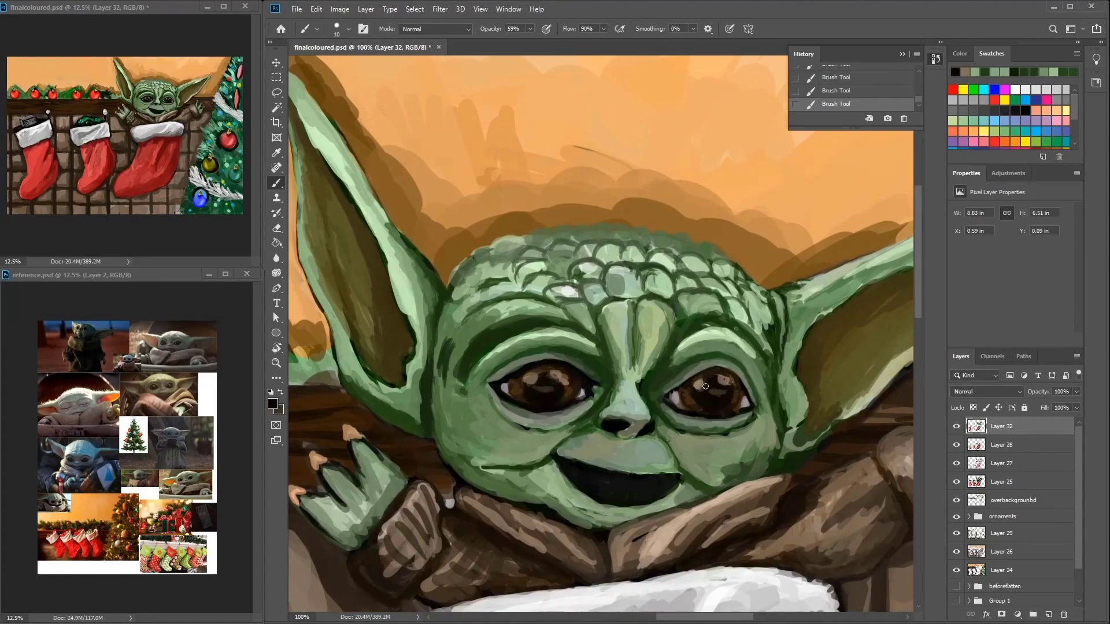
{"action": "left_click_drag", "start_coordinate": [727, 405], "coordinate": [786, 422]}
{"action": "left_click", "coordinate": [643, 398], "text": "alt"}
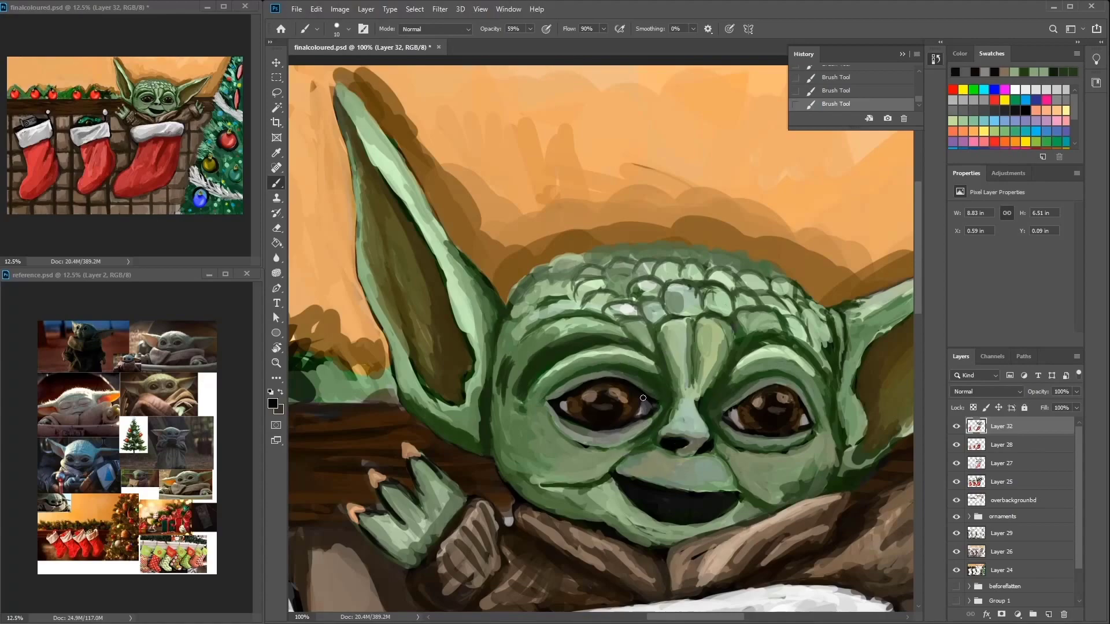
{"action": "left_click", "coordinate": [595, 426], "text": "alt"}
{"action": "left_click", "coordinate": [578, 442], "text": "alt"}
Step: Blend the cheeks and the area around the mouth with sampled greens
{"action": "left_click", "coordinate": [614, 475], "text": "alt"}
{"action": "left_click", "coordinate": [634, 449], "text": "alt"}
{"action": "left_click", "coordinate": [755, 517], "text": "alt"}
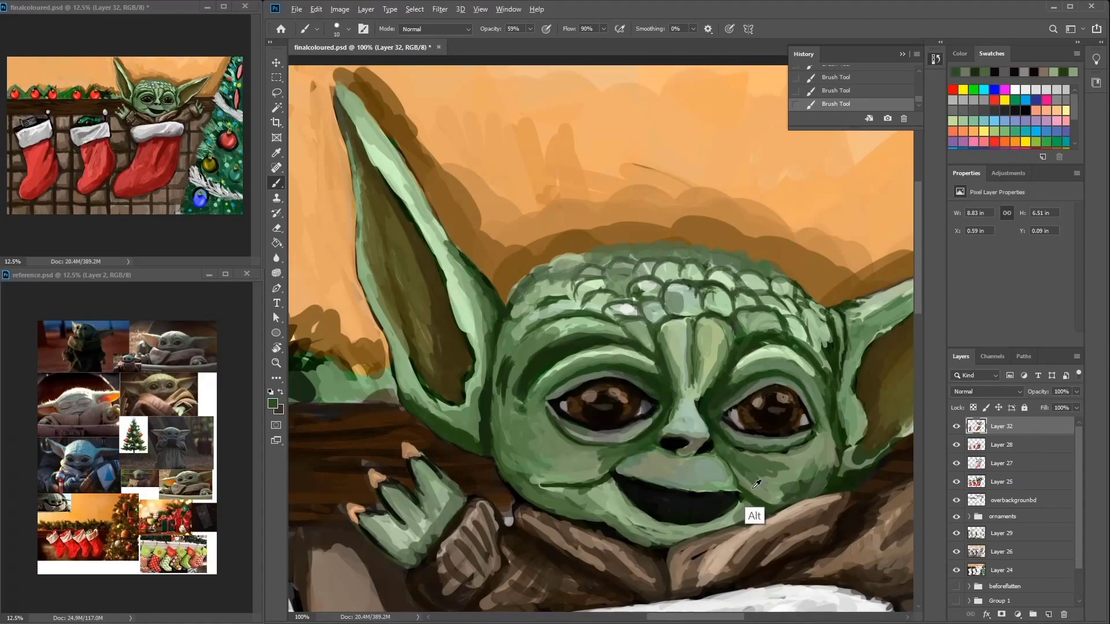
{"action": "left_click", "coordinate": [687, 467], "text": "alt"}
{"action": "left_click", "coordinate": [714, 476], "text": "alt"}
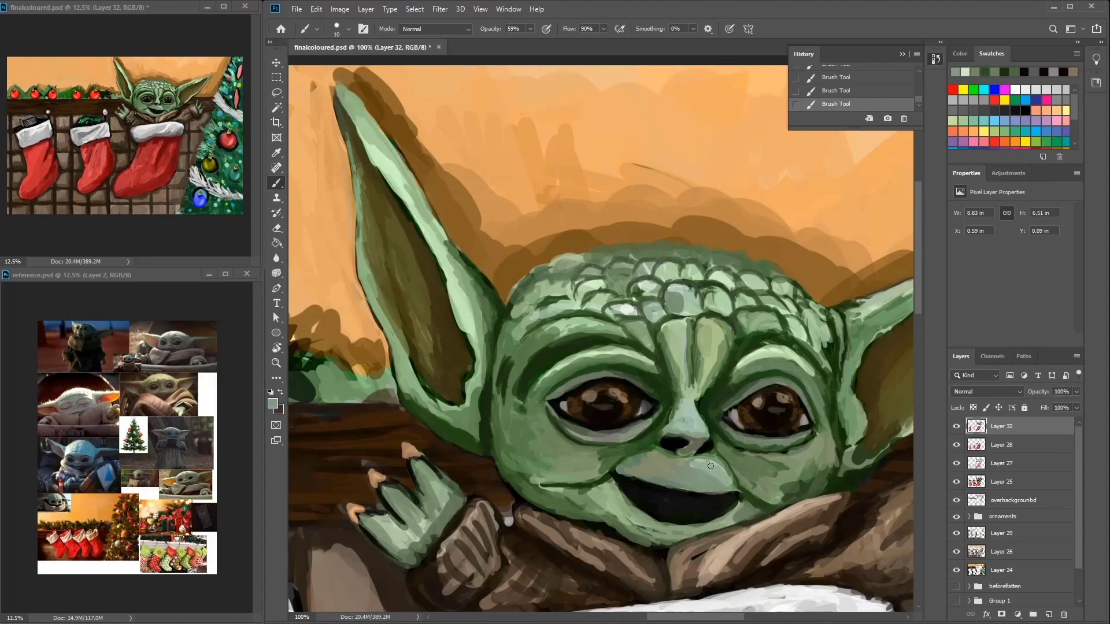
Step: Touch up the upper lip, nostrils and nose tip with sampled grey-greens and dark tones
{"action": "left_click", "coordinate": [697, 462], "text": "alt"}
{"action": "left_click", "coordinate": [671, 451], "text": "alt"}
{"action": "left_click", "coordinate": [670, 445], "text": "alt"}
{"action": "left_click", "coordinate": [668, 431], "text": "alt"}
{"action": "left_click", "coordinate": [667, 428], "text": "alt"}
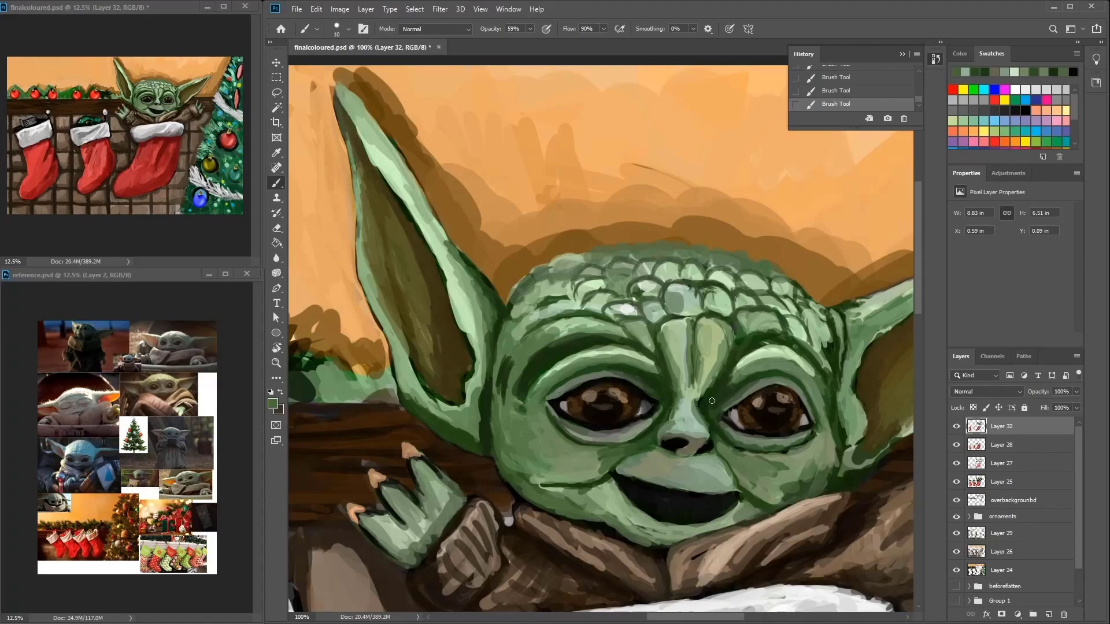
Step: Blend the sides of the nose bridge and recolour the central forehead scales with sampled greens
{"action": "left_click", "coordinate": [664, 350], "text": "alt"}
{"action": "left_click_drag", "start_coordinate": [670, 360], "coordinate": [682, 395]}
{"action": "left_click", "coordinate": [647, 347], "text": "alt"}
{"action": "left_click", "coordinate": [647, 349], "text": "alt"}
{"action": "left_click", "coordinate": [726, 324], "text": "alt"}
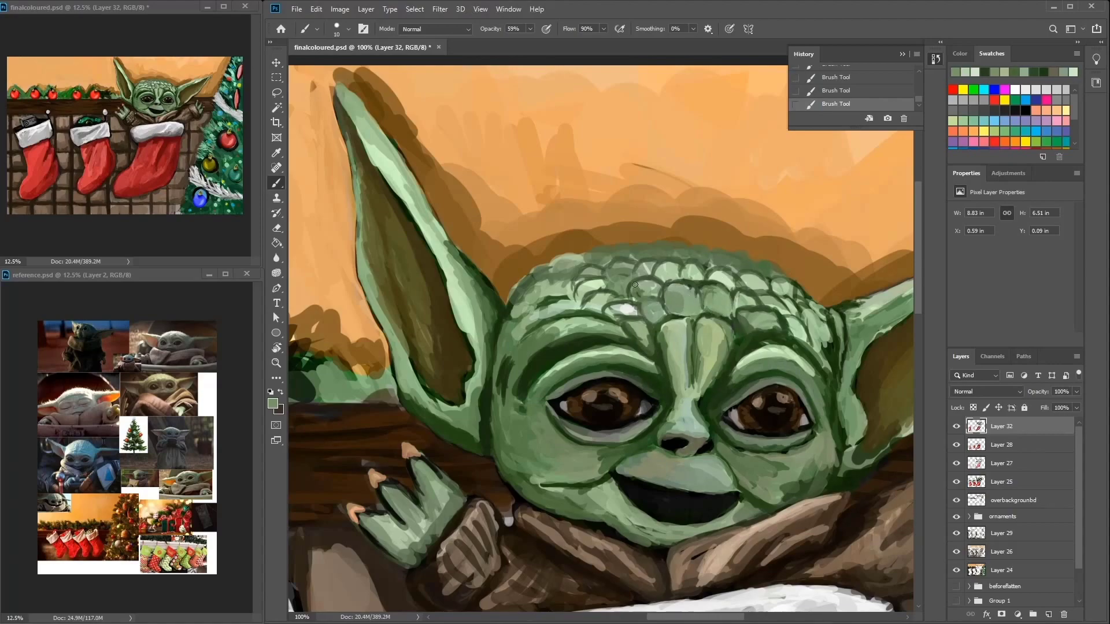
Step: Extend the scales to the top edge of the head with light green fills and dark outlines, and save the document
{"action": "left_click", "coordinate": [535, 332], "text": "alt"}
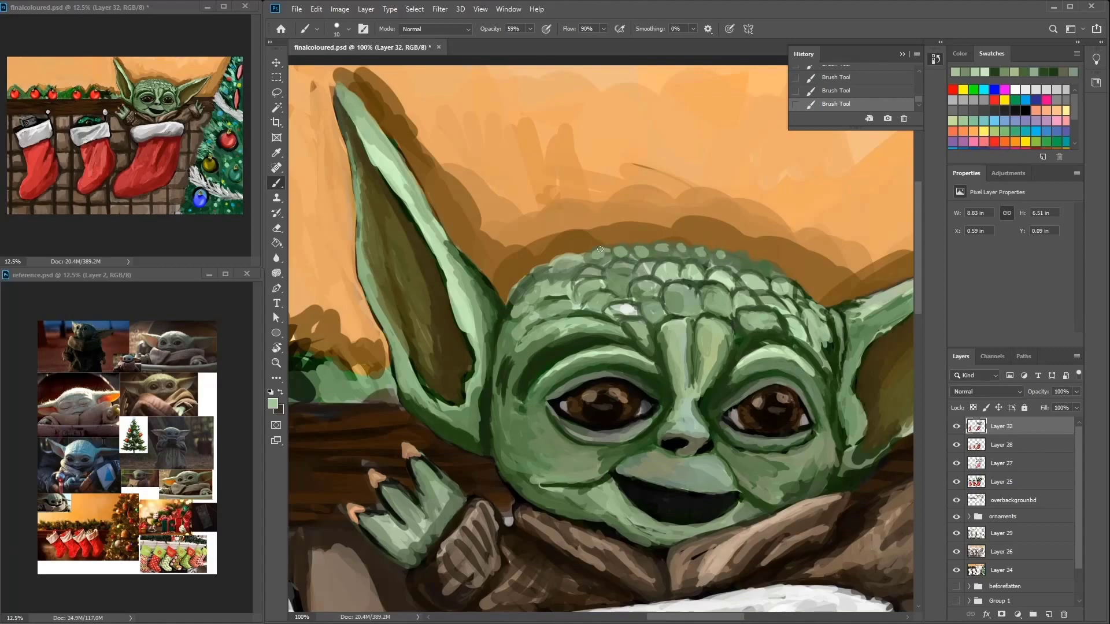
{"action": "scroll", "coordinate": [636, 240], "scroll_direction": "right", "scroll_amount": 3}
{"action": "scroll", "coordinate": [636, 240], "scroll_direction": "down", "scroll_amount": 1}
{"action": "left_click", "coordinate": [703, 279], "text": "alt"}
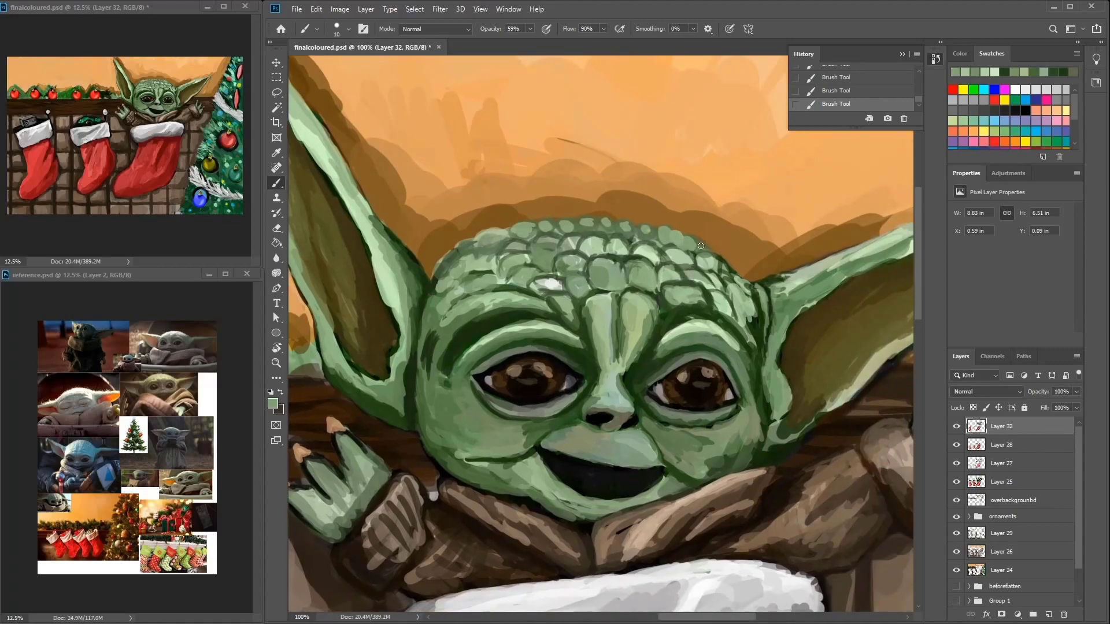
{"action": "left_click", "coordinate": [686, 239], "text": "alt"}
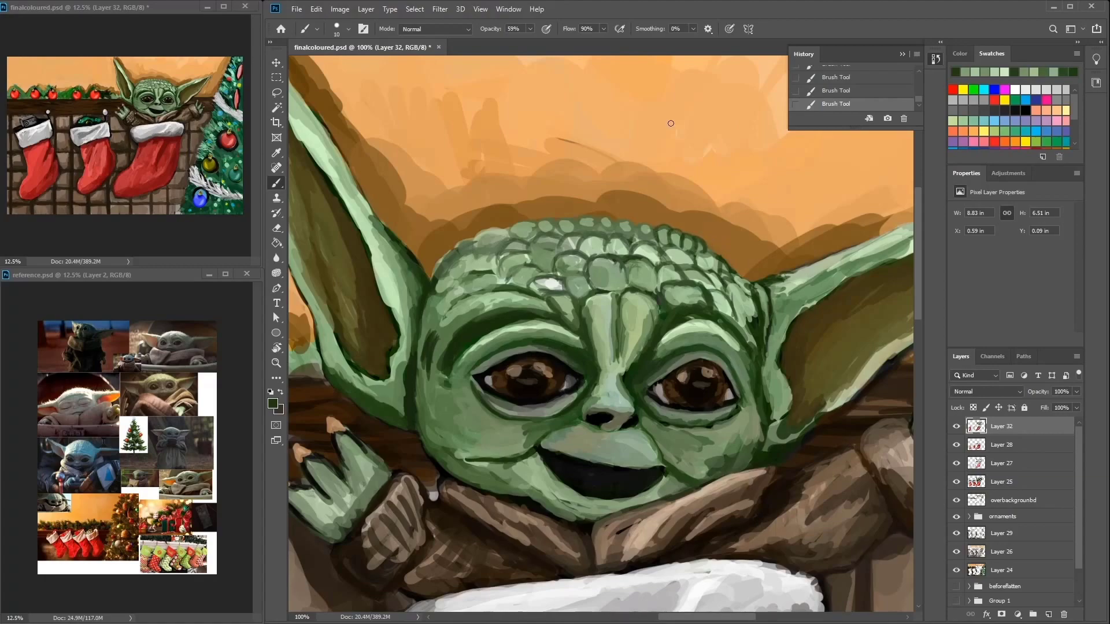
{"action": "left_click", "coordinate": [604, 254], "text": "alt"}
{"action": "left_click", "coordinate": [626, 235], "text": "alt"}
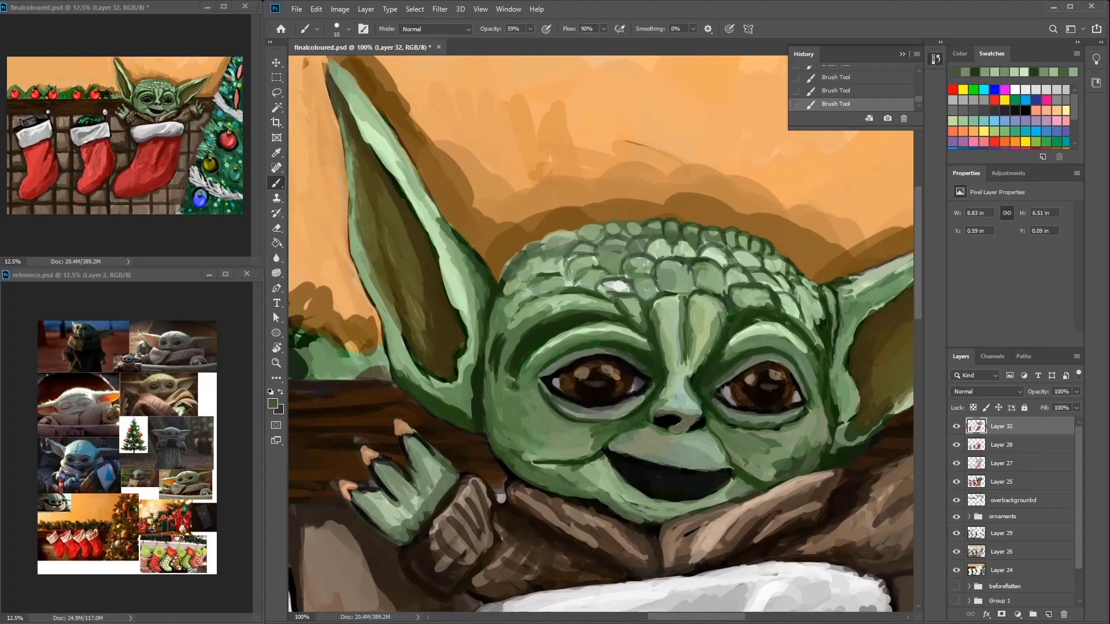
{"action": "left_click", "coordinate": [636, 246], "text": "alt"}
{"action": "key", "text": "ctrl+s"}
Step: Shade the base and inner rim of the ear above the garland with sampled greens
{"action": "left_click_drag", "start_coordinate": [710, 294], "coordinate": [733, 328]}
{"action": "left_click", "coordinate": [733, 328], "text": "alt"}
{"action": "left_click", "coordinate": [729, 336], "text": "alt"}
{"action": "left_click_drag", "start_coordinate": [450, 335], "coordinate": [446, 389]}
{"action": "left_click", "coordinate": [463, 312], "text": "alt"}
{"action": "left_click", "coordinate": [451, 347], "text": "alt"}
{"action": "mouse_move", "coordinate": [457, 333]}
{"action": "left_mouse_down"}
{"action": "mouse_move", "coordinate": [471, 384]}
{"action": "mouse_move", "coordinate": [448, 416]}
{"action": "left_mouse_up"}
Step: Cover the pale highlights on the upper rim of the ear above the garland with mid greens up to its tip
{"action": "left_click", "coordinate": [460, 310], "text": "alt"}
{"action": "mouse_move", "coordinate": [460, 310]}
{"action": "left_mouse_down"}
{"action": "mouse_move", "coordinate": [442, 277]}
{"action": "mouse_move", "coordinate": [453, 312]}
{"action": "left_mouse_up"}
{"action": "left_click", "coordinate": [466, 302], "text": "alt"}
{"action": "mouse_move", "coordinate": [430, 263]}
{"action": "left_mouse_down"}
{"action": "mouse_move", "coordinate": [440, 323]}
{"action": "mouse_move", "coordinate": [399, 214]}
{"action": "mouse_move", "coordinate": [351, 171]}
{"action": "mouse_move", "coordinate": [327, 112]}
{"action": "left_mouse_up"}
{"action": "left_click", "coordinate": [433, 301], "text": "alt"}
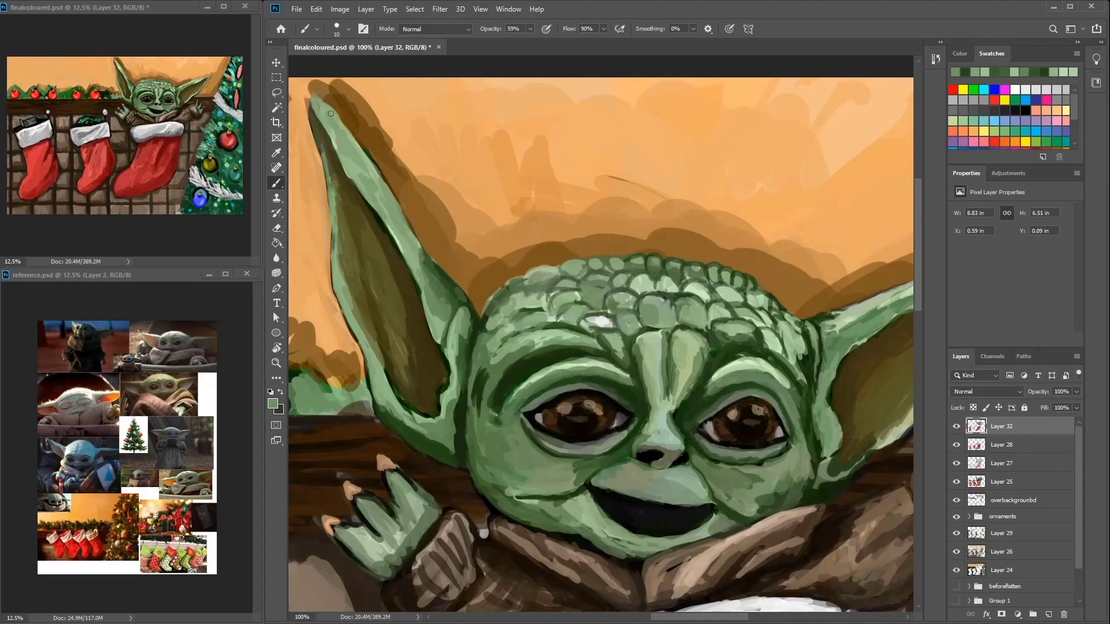
{"action": "mouse_move", "coordinate": [387, 209]}
{"action": "left_mouse_down"}
{"action": "mouse_move", "coordinate": [425, 289]}
{"action": "mouse_move", "coordinate": [385, 211]}
{"action": "left_mouse_up"}
{"action": "left_click_drag", "start_coordinate": [326, 114], "coordinate": [335, 128]}
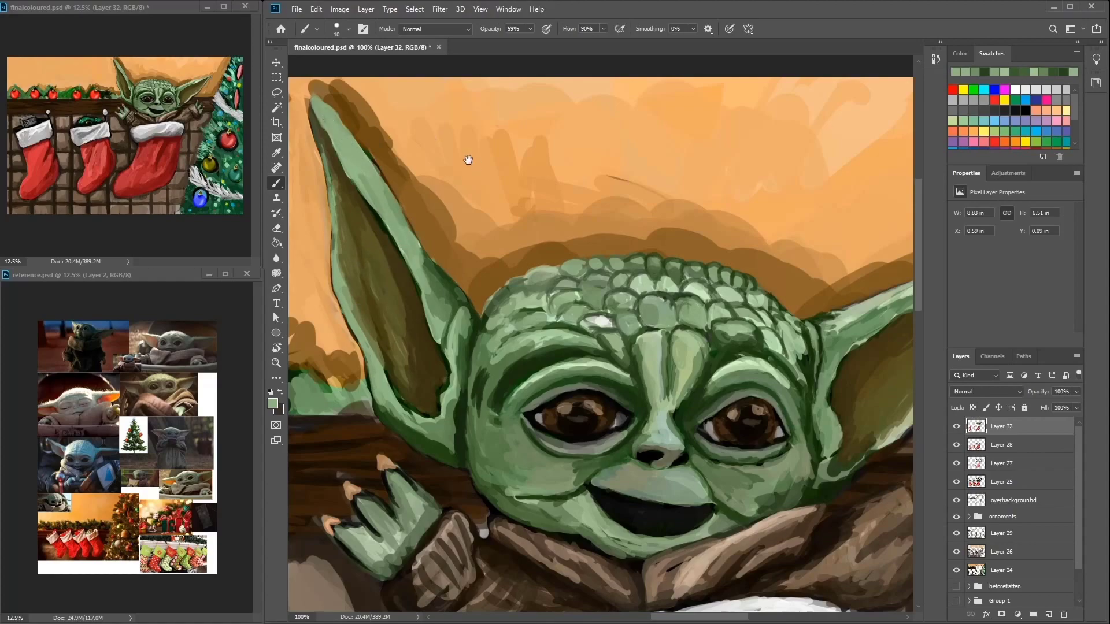
Step: Smooth the green shading along the head-side rim and base of the ear above the garland
{"action": "left_click_drag", "start_coordinate": [476, 165], "coordinate": [540, 209]}
{"action": "mouse_move", "coordinate": [499, 381]}
{"action": "left_mouse_down"}
{"action": "mouse_move", "coordinate": [477, 286]}
{"action": "mouse_move", "coordinate": [499, 329]}
{"action": "mouse_move", "coordinate": [461, 257]}
{"action": "left_mouse_up"}
{"action": "left_click_drag", "start_coordinate": [429, 202], "coordinate": [479, 288]}
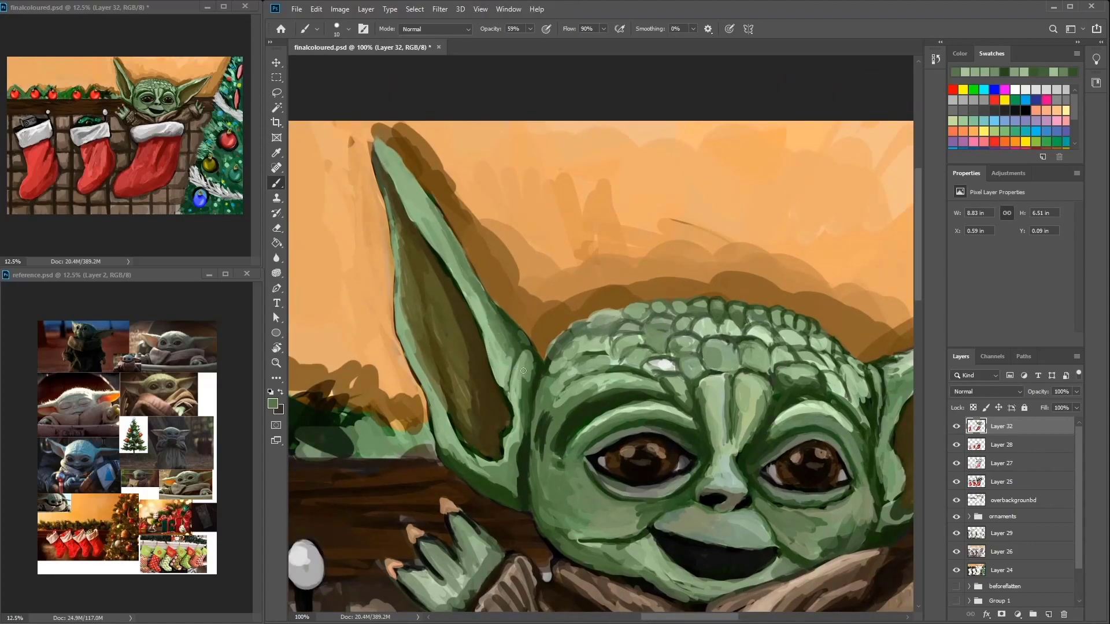
{"action": "left_click_drag", "start_coordinate": [518, 451], "coordinate": [525, 373]}
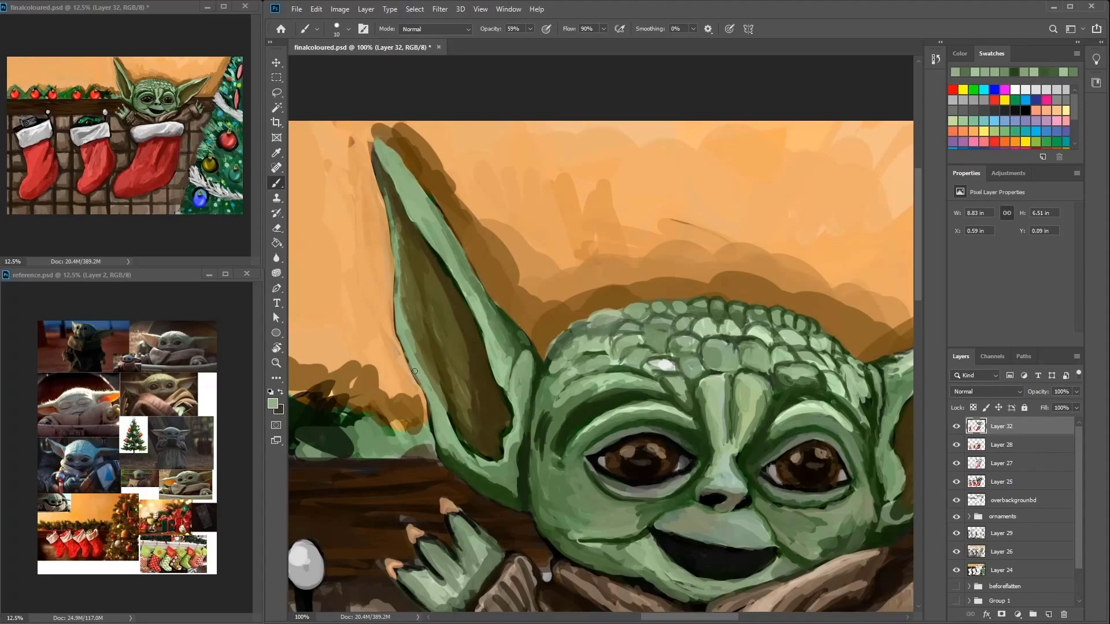
Step: Paint a sampled brown shadow on Layer 25 along the outer edge of the ear above the garland
{"action": "key", "text": "alt+bracketleft"}
{"action": "key", "text": "alt+bracketleft"}
{"action": "key", "text": "alt+bracketleft"}
{"action": "key", "text": "alt+bracketleft"}
{"action": "left_click", "coordinate": [540, 361], "text": "alt"}
{"action": "mouse_move", "coordinate": [414, 393]}
{"action": "left_mouse_down"}
{"action": "mouse_move", "coordinate": [390, 306]}
{"action": "mouse_move", "coordinate": [384, 200]}
{"action": "mouse_move", "coordinate": [415, 381]}
{"action": "left_mouse_up"}
{"action": "key", "text": "alt+bracketright"}
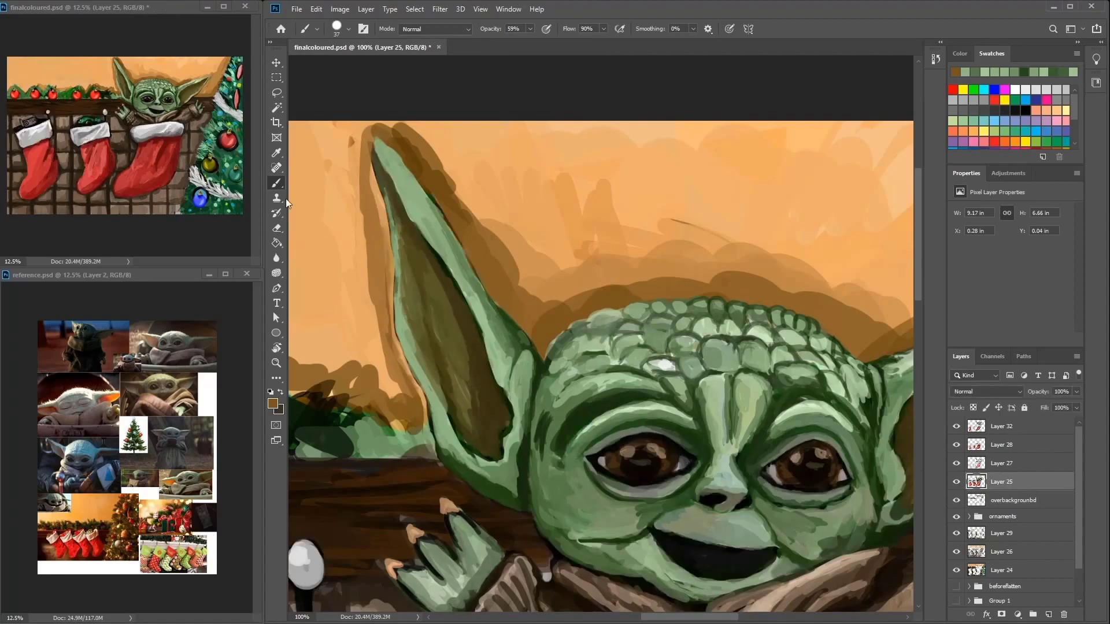
Step: Trim the brown ear shadow on Layer 25 using the Eraser with a different brush tip
{"action": "key", "text": "e"}
{"action": "right_click", "coordinate": [489, 404]}
{"action": "left_click", "coordinate": [424, 413]}
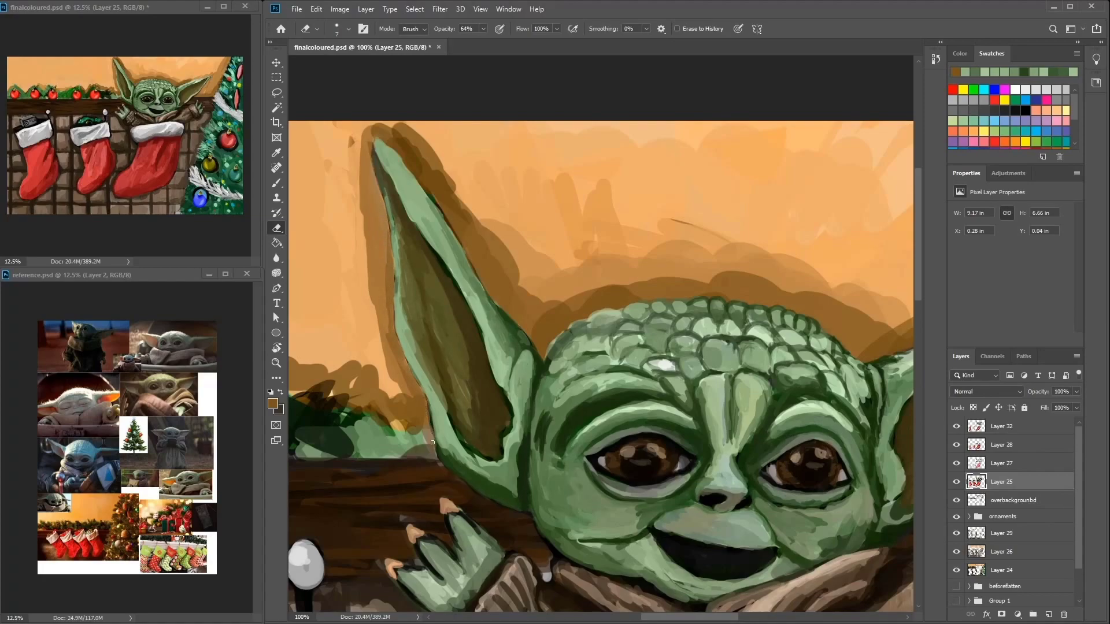
Step: On the overbackgrounbd layer, repaint the wall around the ear shadow in sampled orange and touch up with dark brown
{"action": "left_click", "coordinate": [1011, 500]}
{"action": "key", "text": "b"}
{"action": "left_click", "coordinate": [358, 278], "text": "alt"}
{"action": "mouse_move", "coordinate": [378, 332]}
{"action": "left_mouse_down"}
{"action": "mouse_move", "coordinate": [375, 197]}
{"action": "mouse_move", "coordinate": [395, 407]}
{"action": "mouse_move", "coordinate": [425, 448]}
{"action": "mouse_move", "coordinate": [376, 197]}
{"action": "left_mouse_up"}
{"action": "mouse_move", "coordinate": [376, 272]}
{"action": "left_mouse_down"}
{"action": "mouse_move", "coordinate": [373, 128]}
{"action": "mouse_move", "coordinate": [405, 405]}
{"action": "left_mouse_up"}
{"action": "mouse_move", "coordinate": [439, 236]}
{"action": "left_mouse_down"}
{"action": "mouse_move", "coordinate": [428, 162]}
{"action": "mouse_move", "coordinate": [498, 228]}
{"action": "mouse_move", "coordinate": [484, 228]}
{"action": "left_mouse_up"}
{"action": "left_click_drag", "start_coordinate": [500, 285], "coordinate": [758, 205]}
{"action": "left_click", "coordinate": [479, 391], "text": "alt"}
{"action": "left_click_drag", "start_coordinate": [412, 339], "coordinate": [431, 295]}
Step: Lasso the hanging ornament nearest the character and copy it to a new unclipped layer atop the ornaments group
{"action": "key", "text": "ctrl+plus"}
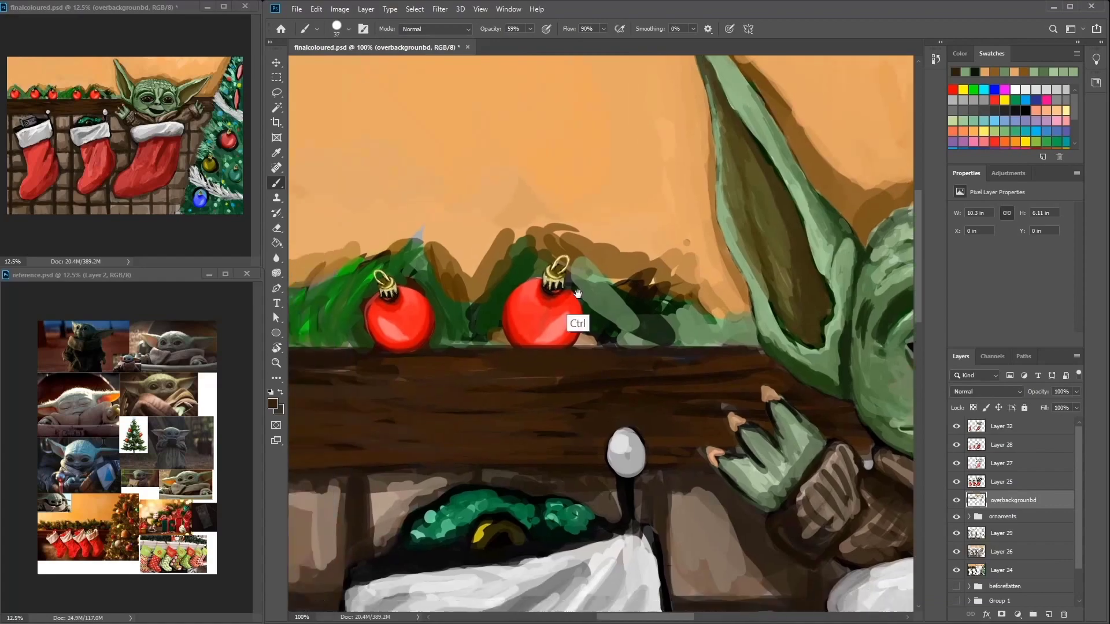
{"action": "left_click", "coordinate": [797, 551], "text": "ctrl"}
{"action": "left_click", "coordinate": [1011, 552]}
{"action": "mouse_move", "coordinate": [554, 305]}
{"action": "left_mouse_down"}
{"action": "mouse_move", "coordinate": [634, 300]}
{"action": "mouse_move", "coordinate": [637, 335]}
{"action": "left_mouse_up"}
{"action": "left_click", "coordinate": [276, 92]}
{"action": "left_click_drag", "start_coordinate": [671, 400], "coordinate": [668, 405]}
{"action": "left_click", "coordinate": [366, 9]}
{"action": "mouse_move", "coordinate": [397, 21]}
{"action": "left_click", "coordinate": [532, 94]}
{"action": "left_click_drag", "start_coordinate": [1024, 555], "coordinate": [1024, 531]}
{"action": "left_click", "coordinate": [1024, 542], "text": "alt"}
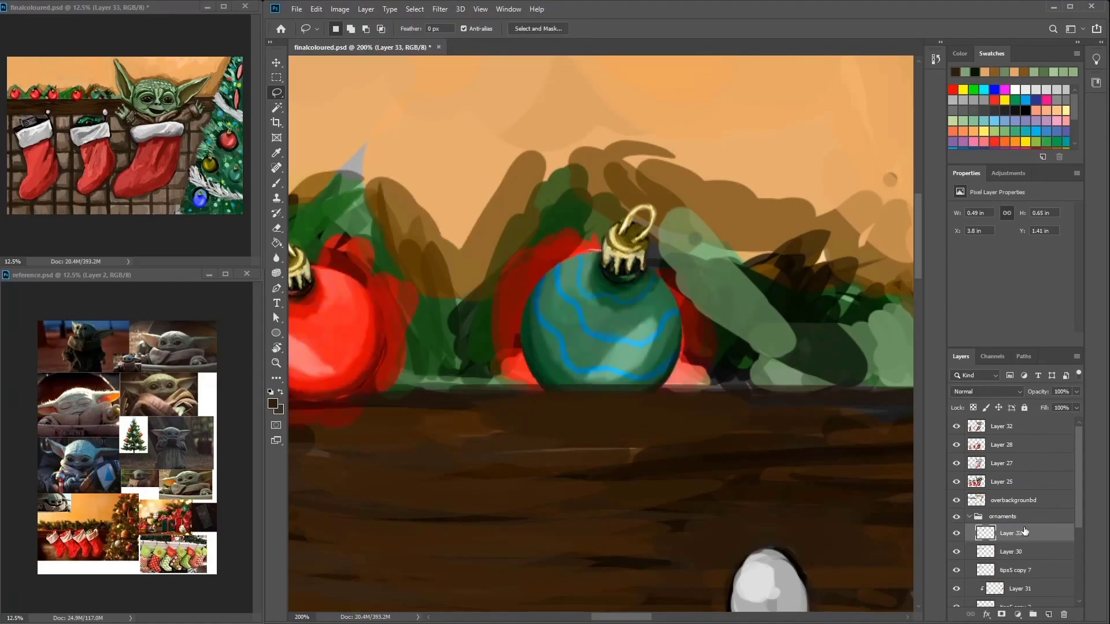
Step: Move the copied ornament slightly and start a Free Transform on it
{"action": "key", "text": "v"}
{"action": "left_click_drag", "start_coordinate": [634, 292], "coordinate": [664, 318]}
{"action": "left_click", "coordinate": [414, 9]}
{"action": "left_click", "coordinate": [414, 10]}
{"action": "key", "text": "ctrl+t"}
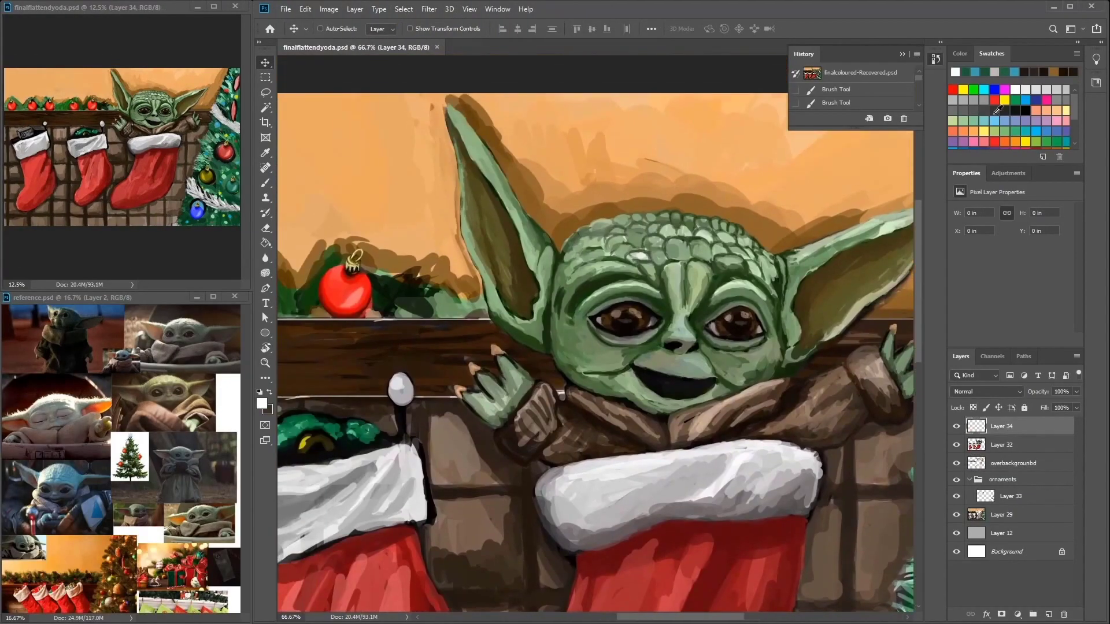
Step: Add small light highlights to both eyes on Layer 34 with the Brush tool
{"action": "key", "text": "b"}
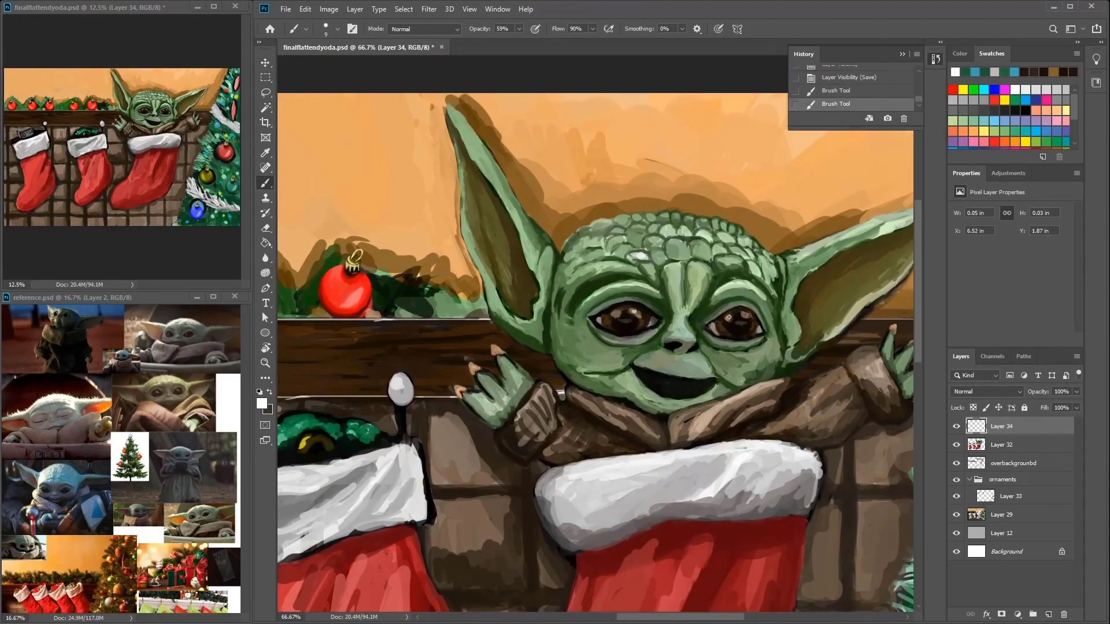
{"action": "left_click_drag", "start_coordinate": [699, 262], "coordinate": [690, 275]}
{"action": "left_click", "coordinate": [760, 296], "text": "alt"}
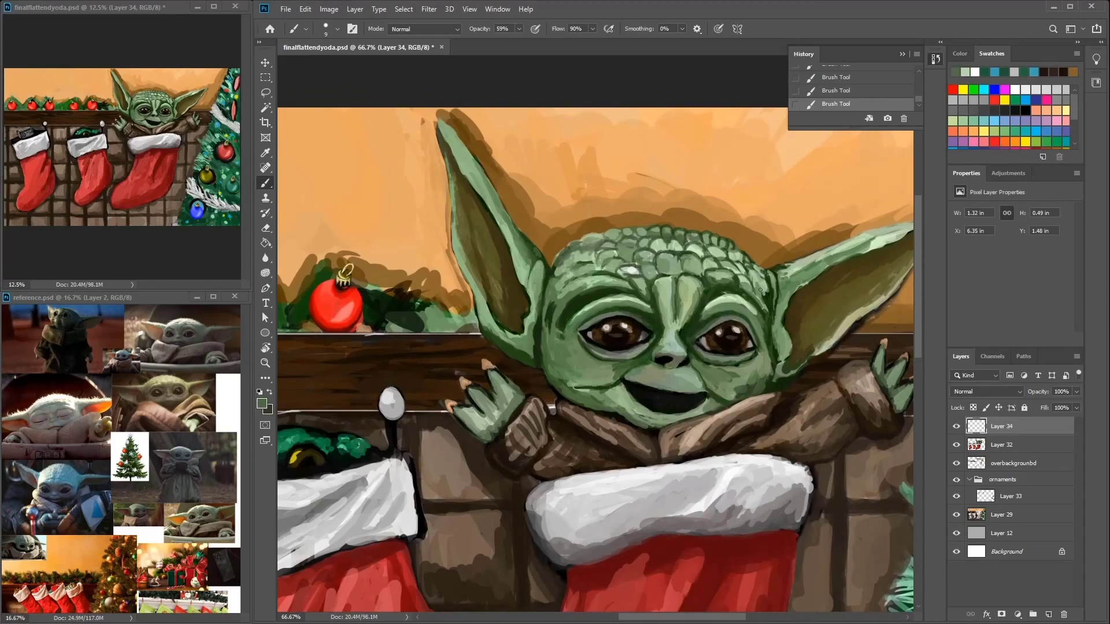
Step: Paint fine pale hairs along the top of the head on Layer 34 using sampled light tones
{"action": "left_click", "coordinate": [729, 245], "text": "alt"}
{"action": "left_click", "coordinate": [711, 242], "text": "alt"}
{"action": "left_click_drag", "start_coordinate": [712, 242], "coordinate": [757, 246]}
{"action": "left_click", "coordinate": [749, 237], "text": "alt"}
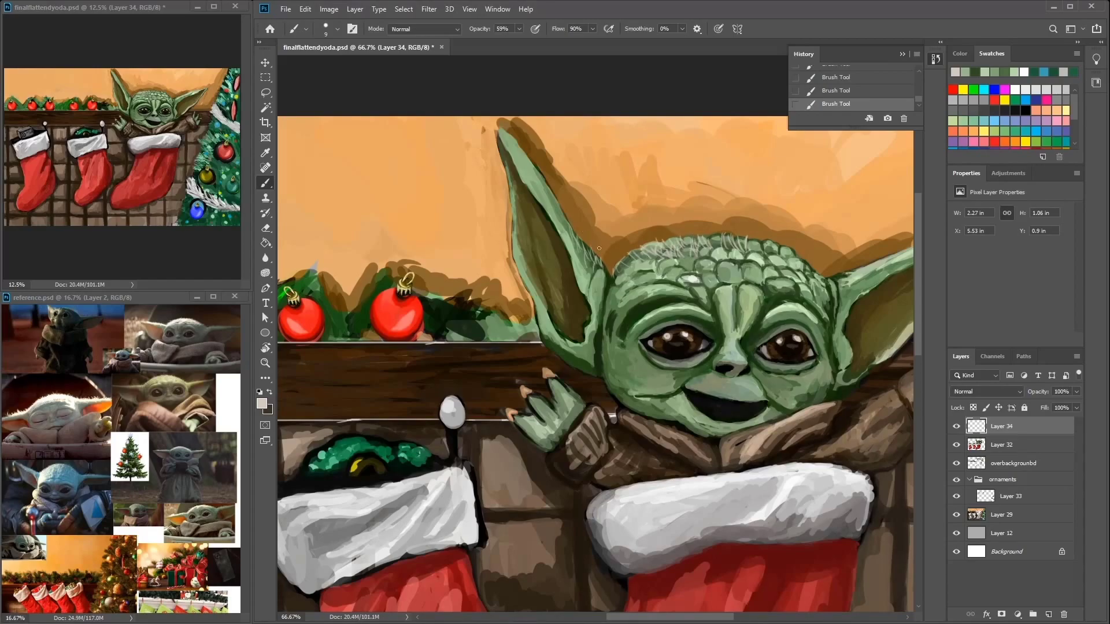
Step: Touch up the dark wood of the mantel on both sides of the character on the overbackgrounbd layer, using sampled colours and a size 26 brush
{"action": "left_click_drag", "start_coordinate": [514, 368], "coordinate": [593, 331]}
{"action": "left_click", "coordinate": [593, 332], "text": "ctrl"}
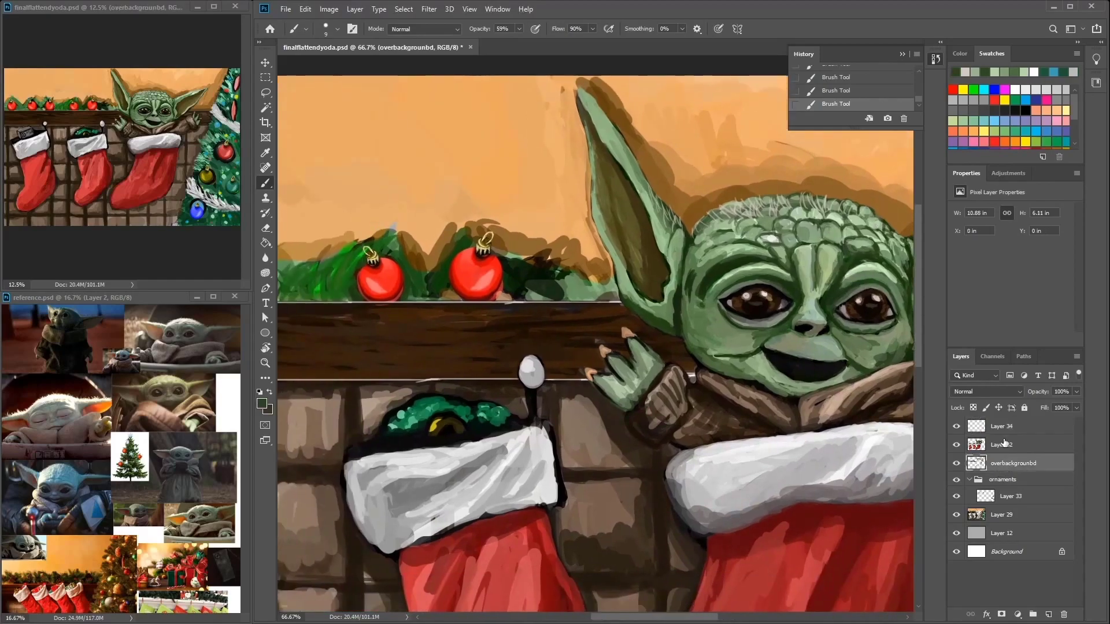
{"action": "left_click", "coordinate": [593, 332], "text": "alt"}
{"action": "right_click", "coordinate": [592, 331]}
{"action": "left_click_drag", "start_coordinate": [496, 315], "coordinate": [436, 311]}
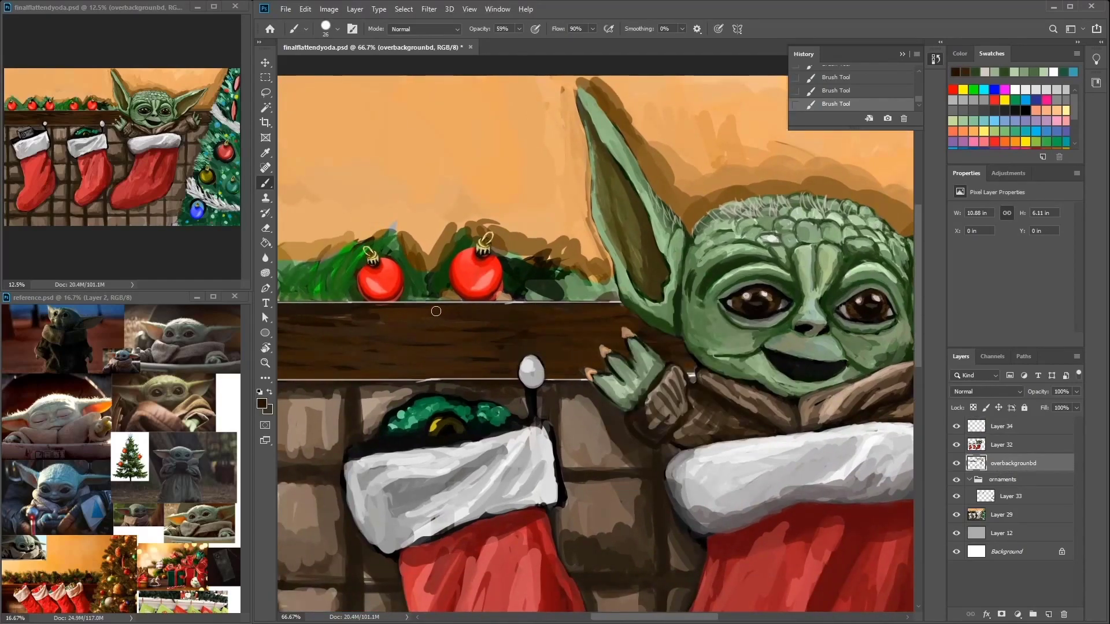
{"action": "scroll", "coordinate": [373, 314], "scroll_direction": "down", "scroll_amount": 2}
{"action": "scroll", "coordinate": [372, 314], "scroll_direction": "right", "scroll_amount": 8}
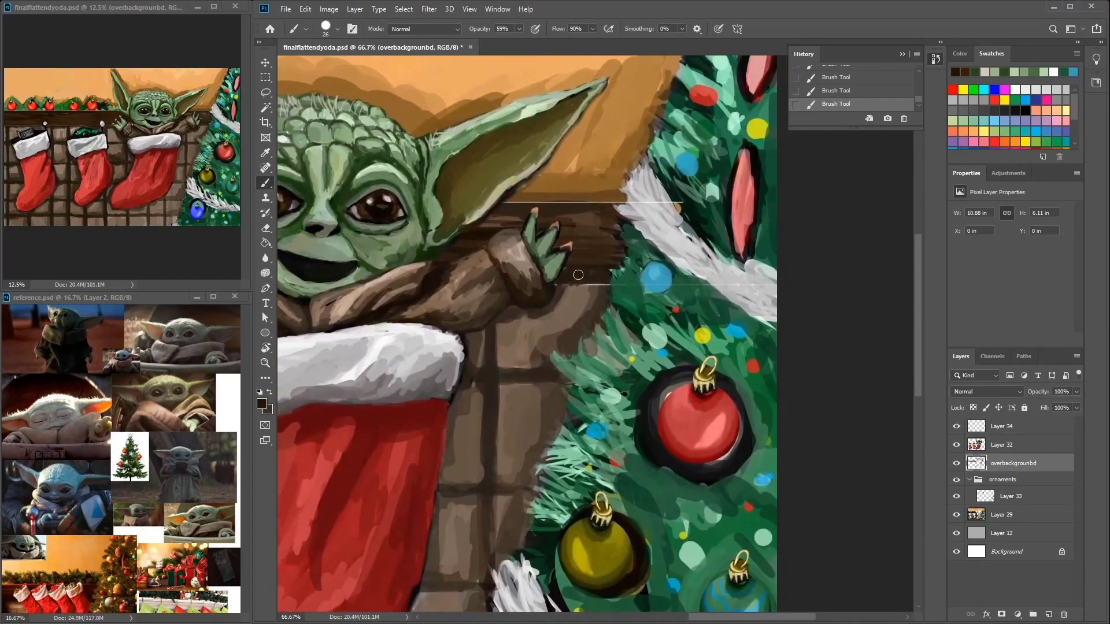
{"action": "left_click", "coordinate": [569, 289], "text": "alt"}
{"action": "left_click", "coordinate": [548, 222], "text": "alt"}
{"action": "scroll", "coordinate": [537, 220], "scroll_direction": "left", "scroll_amount": 8}
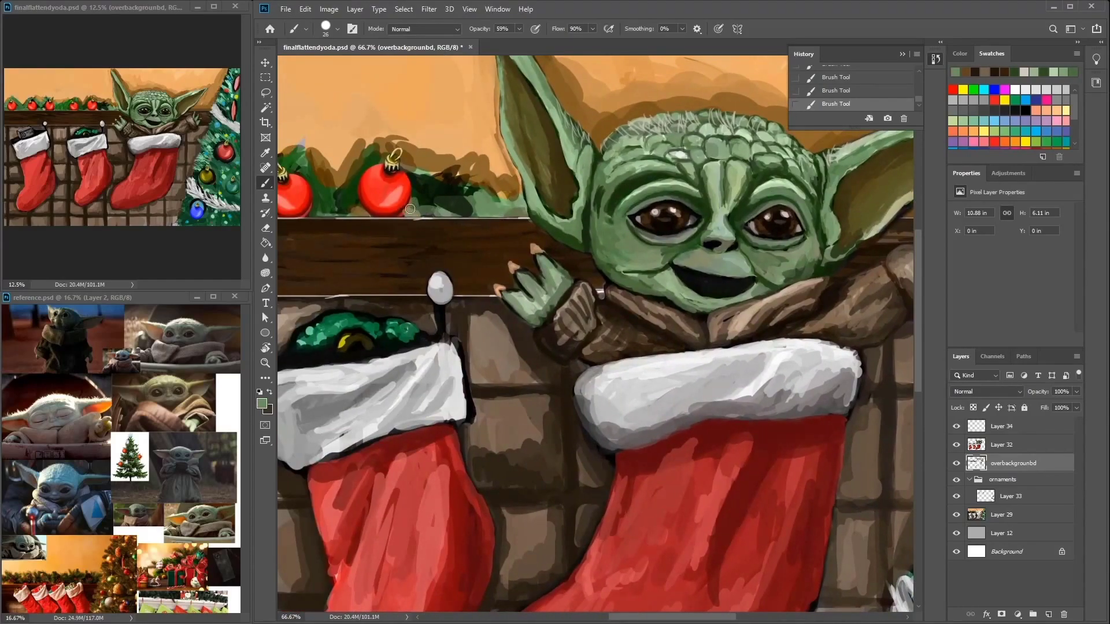
Step: Paint dark green shadows around the red ornaments along the garland with a size 10 brush
{"action": "key", "text": "ctrl+alt+z"}
{"action": "key", "text": "ctrl+alt+z"}
{"action": "scroll", "coordinate": [406, 176], "scroll_direction": "up", "scroll_amount": 1}
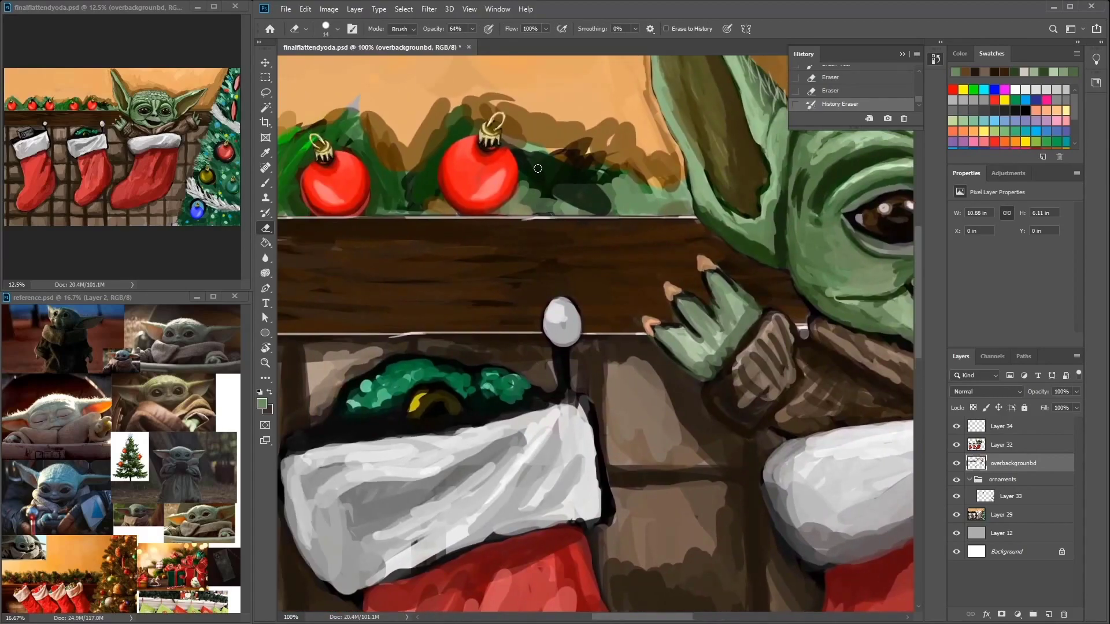
{"action": "left_click", "coordinate": [529, 182], "text": "alt"}
{"action": "key", "text": "bracketleft"}
{"action": "key", "text": "bracketleft"}
{"action": "left_click_drag", "start_coordinate": [528, 183], "coordinate": [494, 214]}
{"action": "scroll", "coordinate": [480, 179], "scroll_direction": "left", "scroll_amount": 3}
{"action": "scroll", "coordinate": [479, 179], "scroll_direction": "down", "scroll_amount": 1}
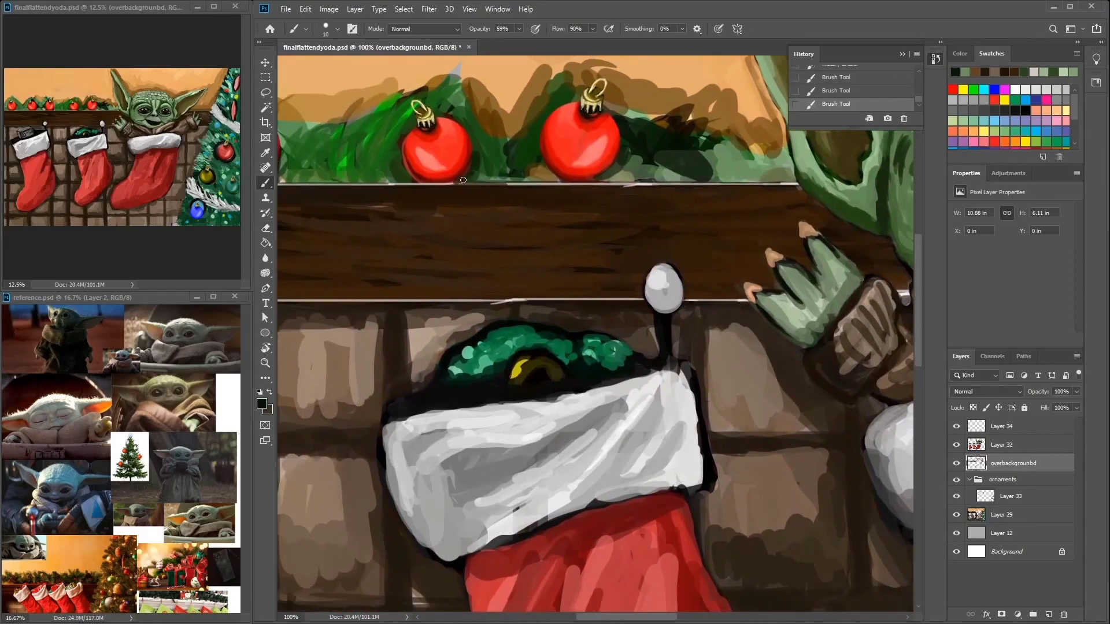
{"action": "scroll", "coordinate": [440, 202], "scroll_direction": "left", "scroll_amount": 4}
{"action": "scroll", "coordinate": [460, 228], "scroll_direction": "up", "scroll_amount": 1}
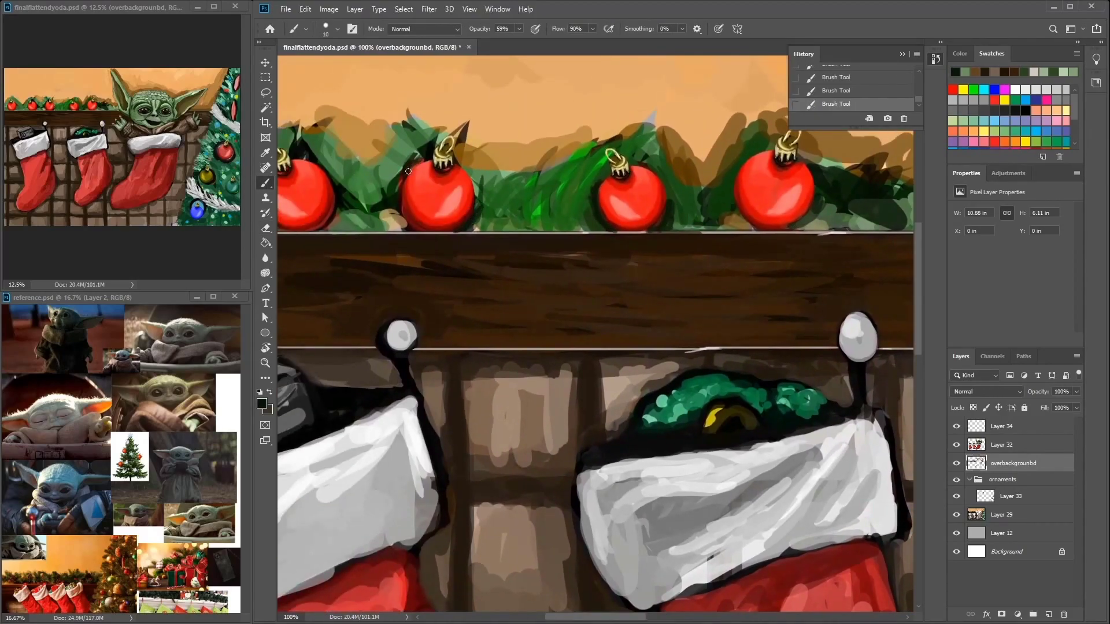
{"action": "scroll", "coordinate": [422, 160], "scroll_direction": "left", "scroll_amount": 3}
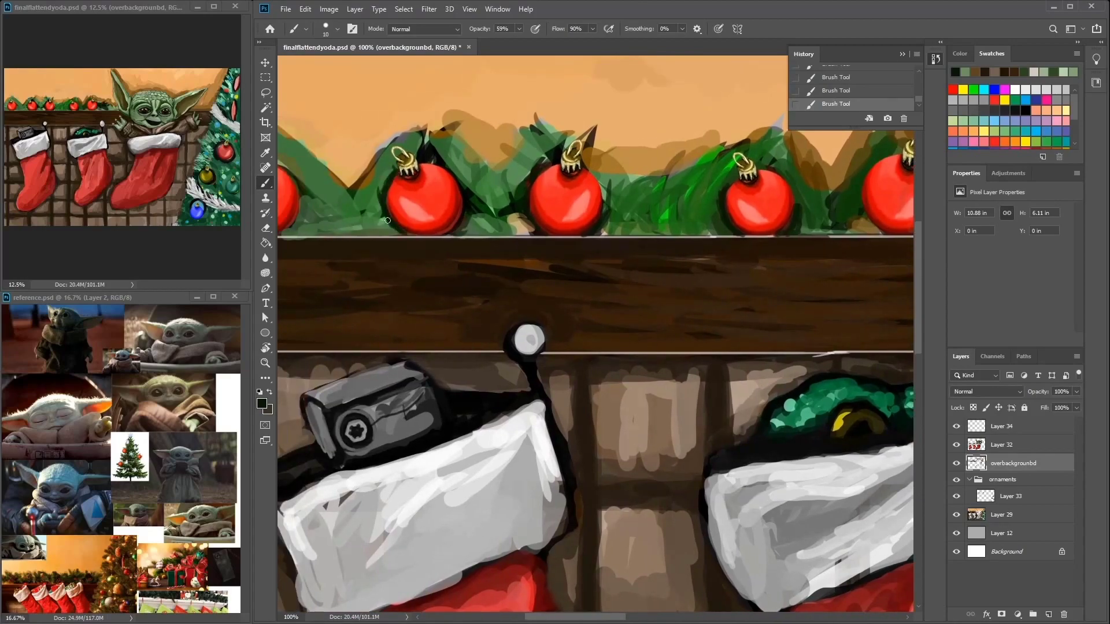
{"action": "scroll", "coordinate": [383, 201], "scroll_direction": "left", "scroll_amount": 4}
{"action": "scroll", "coordinate": [455, 193], "scroll_direction": "down", "scroll_amount": 1}
Step: Brush dark brown wood-grain strokes across the mantel above the first stocking
{"action": "left_click", "coordinate": [411, 208], "text": "alt"}
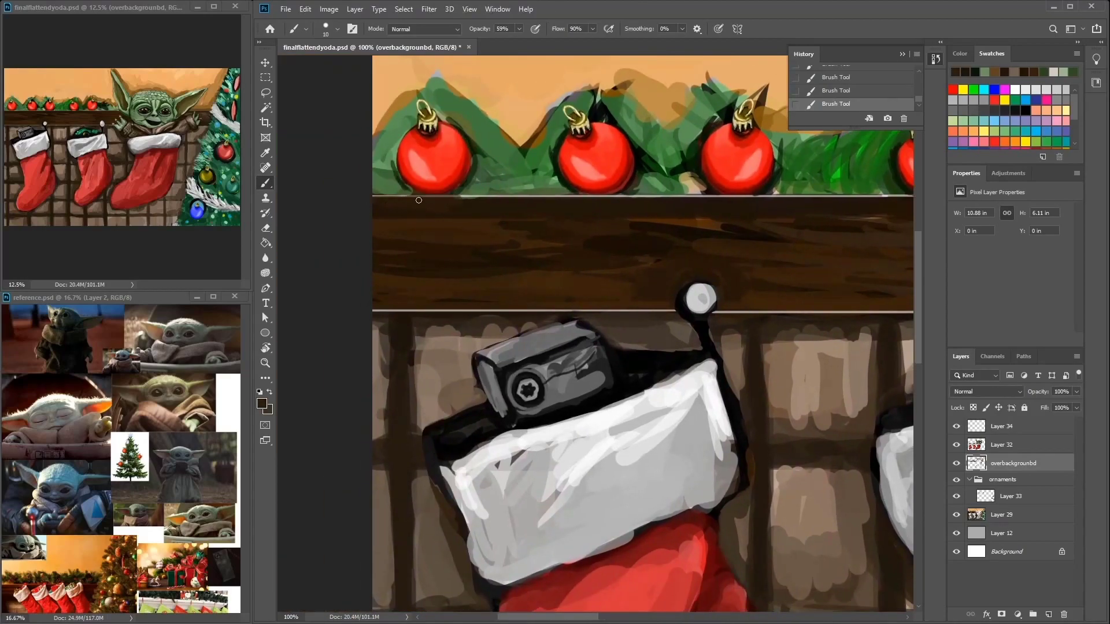
{"action": "key", "text": "x"}
{"action": "left_click_drag", "start_coordinate": [496, 207], "coordinate": [386, 211]}
{"action": "left_click_drag", "start_coordinate": [638, 251], "coordinate": [397, 259]}
{"action": "left_click_drag", "start_coordinate": [582, 267], "coordinate": [380, 272]}
{"action": "left_click_drag", "start_coordinate": [640, 274], "coordinate": [558, 281]}
Step: Paint long thin tan highlight lines along the mantel's wood grain above the first stocking
{"action": "left_click_drag", "start_coordinate": [378, 252], "coordinate": [671, 252]}
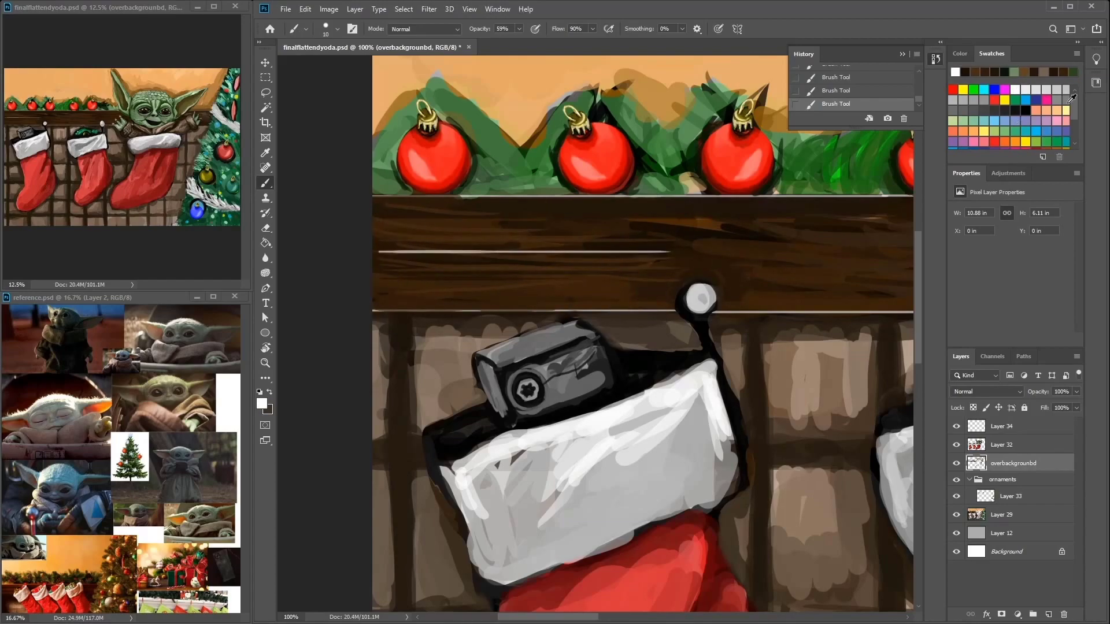
{"action": "left_click", "coordinate": [671, 252], "text": "alt"}
{"action": "left_click_drag", "start_coordinate": [381, 250], "coordinate": [749, 251]}
{"action": "left_click_drag", "start_coordinate": [372, 222], "coordinate": [686, 222]}
{"action": "left_click_drag", "start_coordinate": [428, 278], "coordinate": [686, 278]}
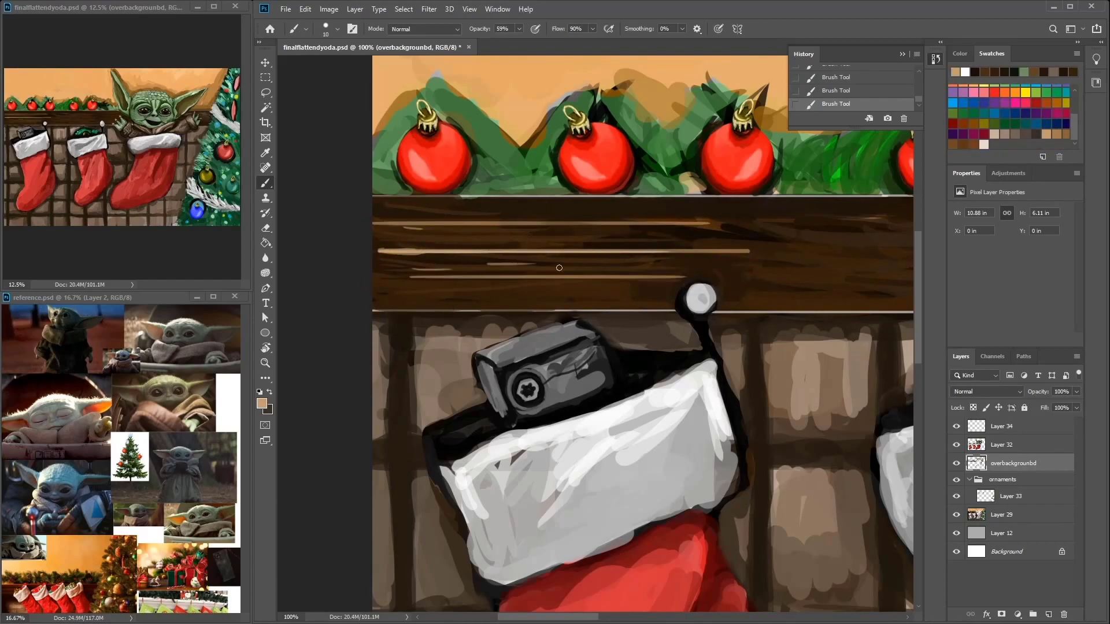
{"action": "left_click_drag", "start_coordinate": [490, 263], "coordinate": [690, 264]}
Step: Continue the tan wood-grain strokes along the mantel towards the second stocking
{"action": "left_click_drag", "start_coordinate": [788, 244], "coordinate": [568, 213]}
{"action": "left_click_drag", "start_coordinate": [813, 196], "coordinate": [614, 196]}
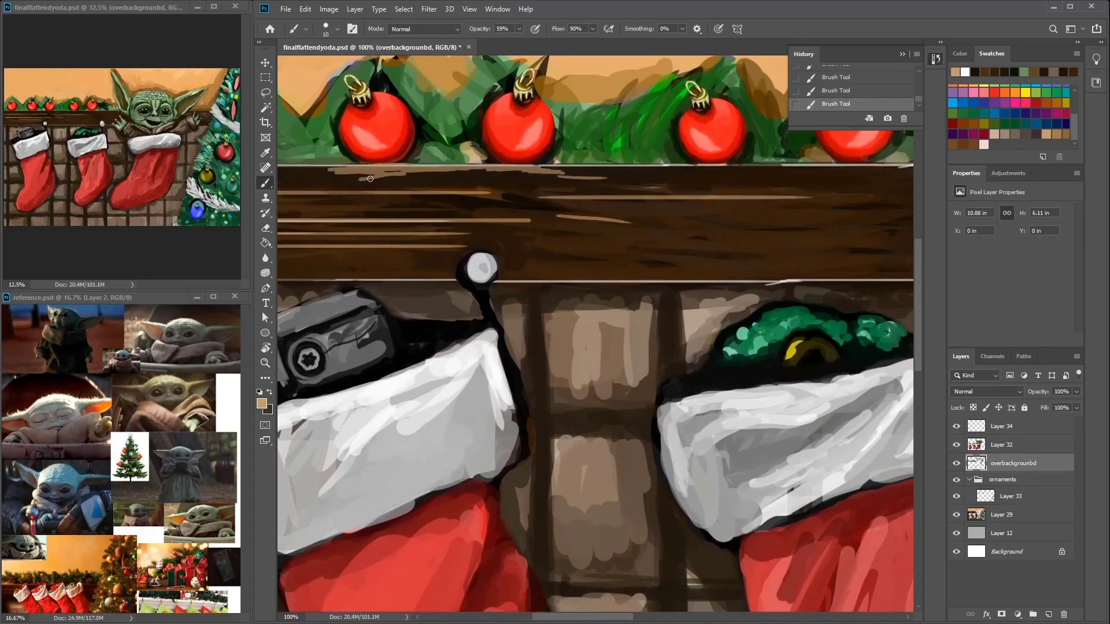
{"action": "left_click_drag", "start_coordinate": [370, 179], "coordinate": [460, 176]}
{"action": "left_click_drag", "start_coordinate": [722, 197], "coordinate": [612, 192]}
{"action": "mouse_move", "coordinate": [606, 254]}
{"action": "left_mouse_down"}
{"action": "mouse_move", "coordinate": [410, 263]}
{"action": "mouse_move", "coordinate": [543, 248]}
{"action": "mouse_move", "coordinate": [413, 178]}
{"action": "left_mouse_up"}
Step: Repaint the second stocking's hanger knob in cream and grey tones on Layer 34
{"action": "left_click", "coordinate": [559, 213], "text": "alt"}
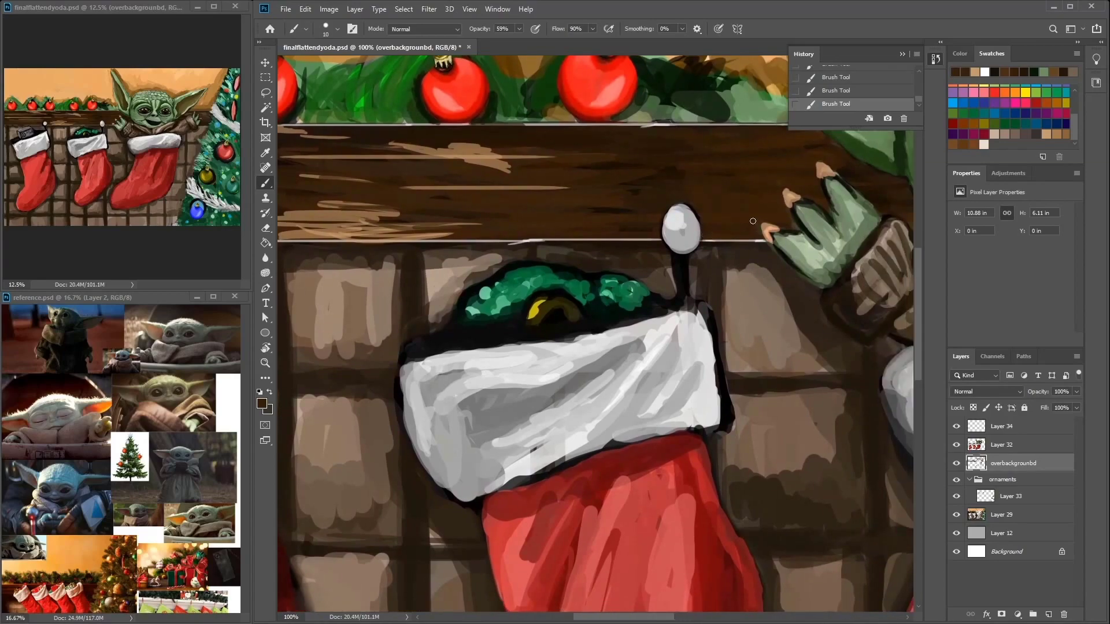
{"action": "key", "text": "alt+]"}
{"action": "key", "text": "alt+]"}
{"action": "left_click", "coordinate": [669, 209], "text": "alt"}
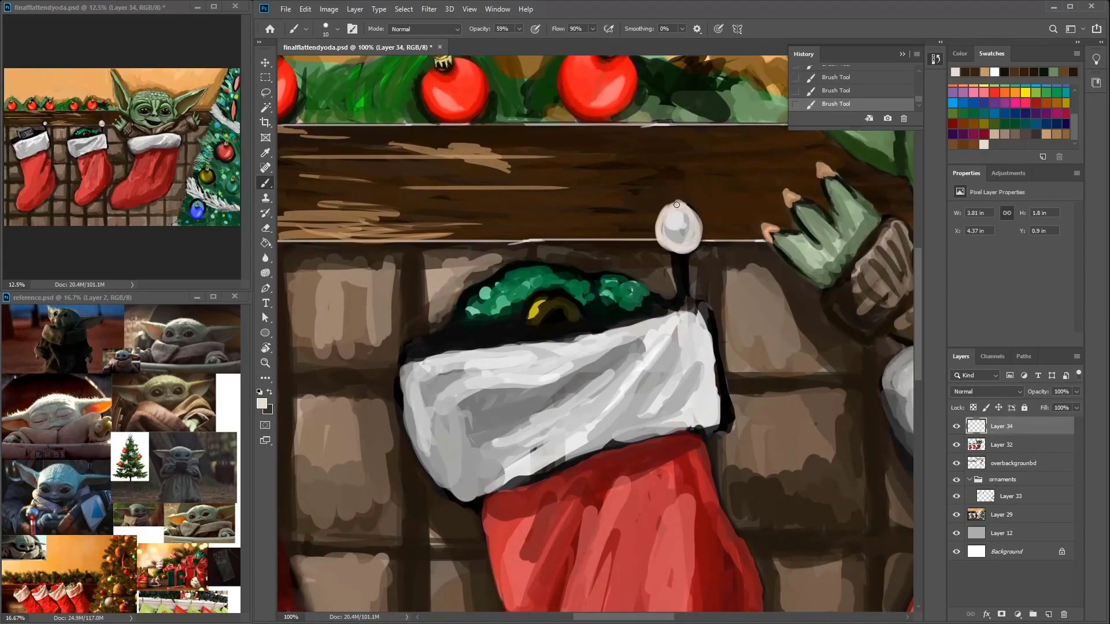
{"action": "key", "text": "x"}
{"action": "mouse_move", "coordinate": [674, 229]}
{"action": "left_mouse_down"}
{"action": "mouse_move", "coordinate": [675, 216]}
{"action": "mouse_move", "coordinate": [688, 238]}
{"action": "mouse_move", "coordinate": [681, 251]}
{"action": "mouse_move", "coordinate": [636, 259]}
{"action": "mouse_move", "coordinate": [880, 252]}
{"action": "left_mouse_up"}
{"action": "left_click", "coordinate": [689, 206], "text": "alt"}
{"action": "left_click", "coordinate": [694, 241], "text": "alt"}
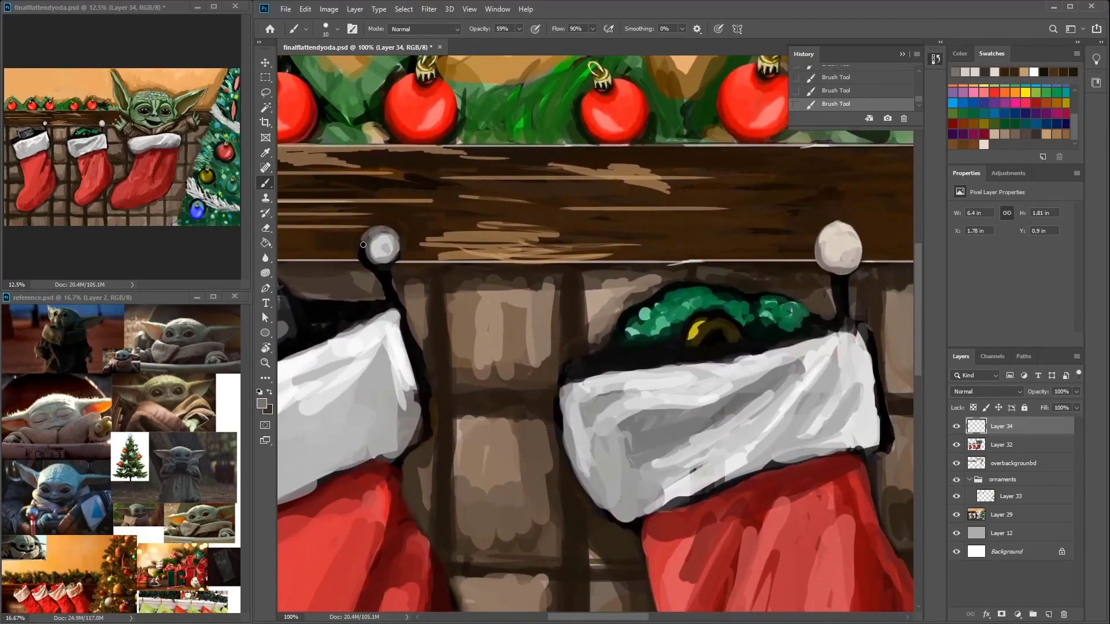
Step: Repaint the first stocking's hanger knob in warm grey and add shading to the second knob
{"action": "left_click", "coordinate": [374, 254], "text": "alt"}
{"action": "left_click_drag", "start_coordinate": [374, 250], "coordinate": [375, 244]}
{"action": "left_click", "coordinate": [835, 267], "text": "alt"}
{"action": "left_click_drag", "start_coordinate": [827, 254], "coordinate": [831, 275]}
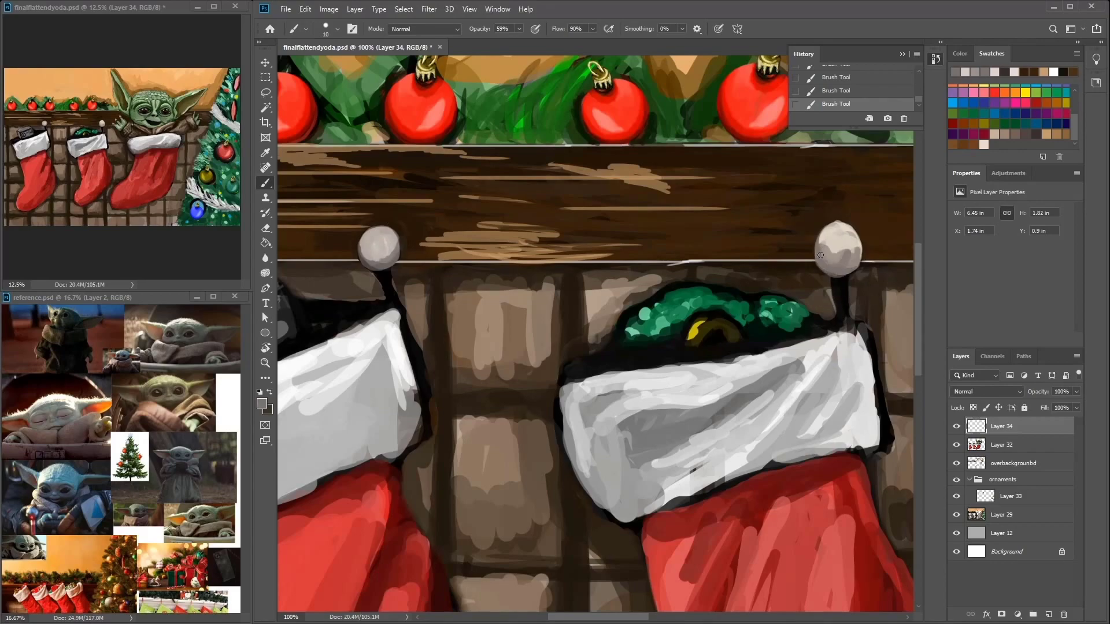
Step: Erase the black outline around the first stocking's hanger knob on Layer 32 and reselect Layer 34
{"action": "left_click_drag", "start_coordinate": [606, 180], "coordinate": [732, 151]}
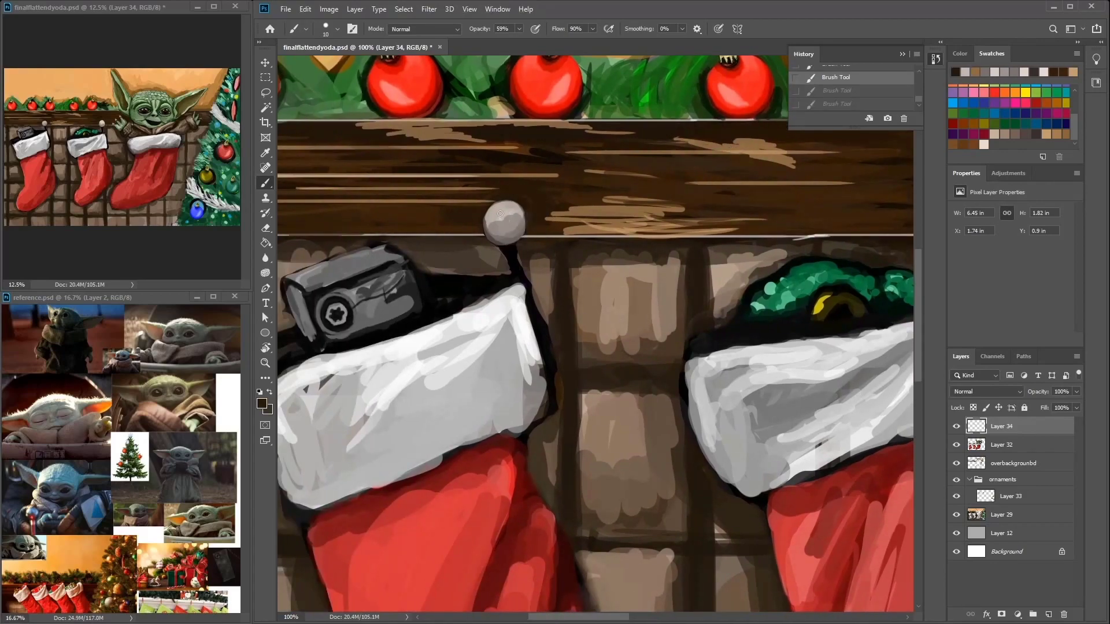
{"action": "left_click", "coordinate": [994, 463]}
{"action": "left_click", "coordinate": [1000, 444]}
{"action": "key", "text": "e"}
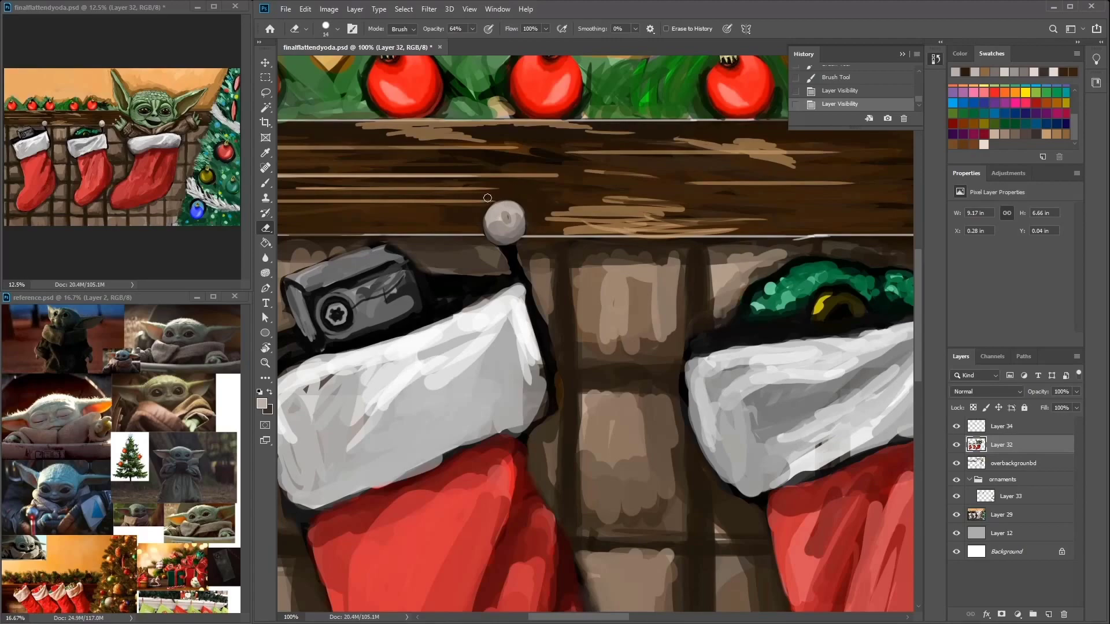
{"action": "left_click", "coordinate": [1006, 428]}
{"action": "left_click", "coordinate": [576, 194], "text": "alt"}
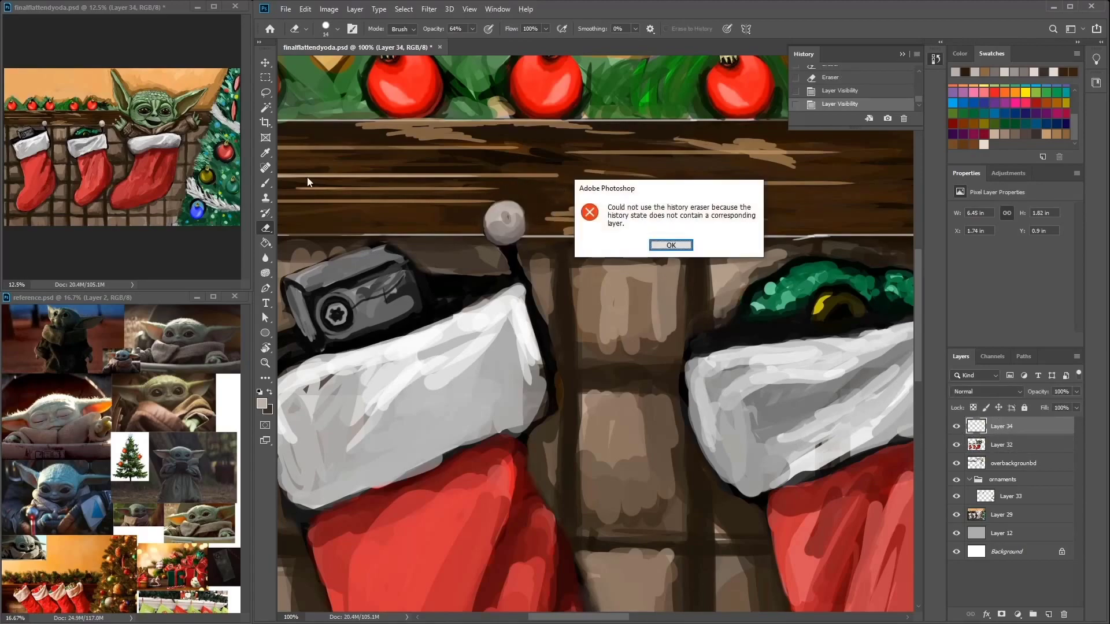
{"action": "key", "text": "Return"}
Step: Paint a soft dark brown shadow on the mantel around the first hanger knob on the overbackgrounbd layer
{"action": "key", "text": "b"}
{"action": "left_click", "coordinate": [576, 194], "text": "alt"}
{"action": "key", "text": "ctrl+z"}
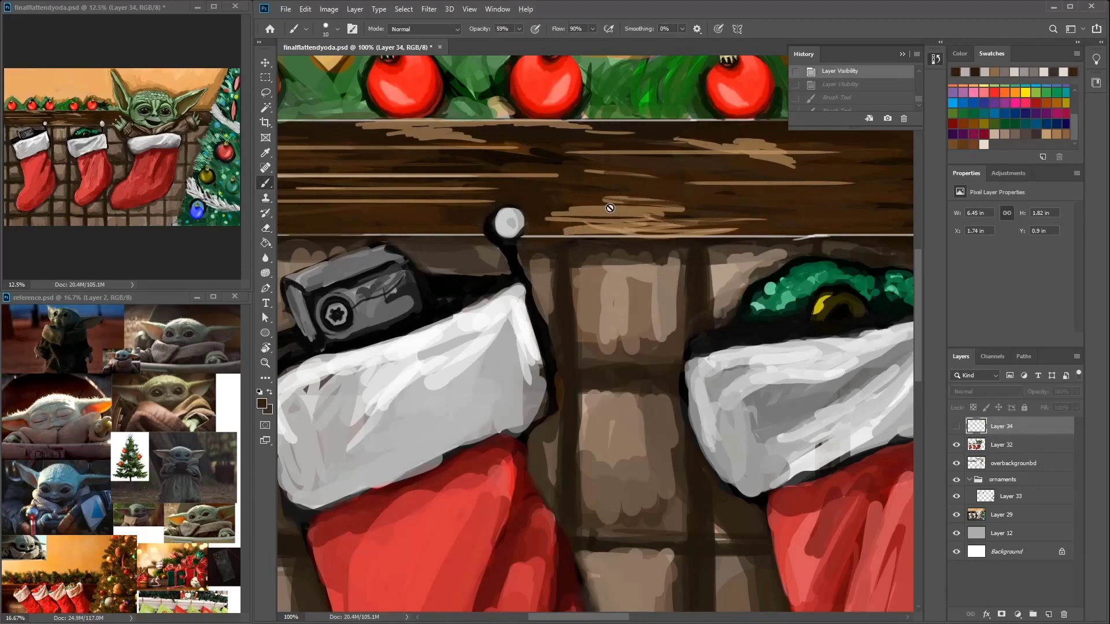
{"action": "left_click", "coordinate": [532, 204], "text": "ctrl"}
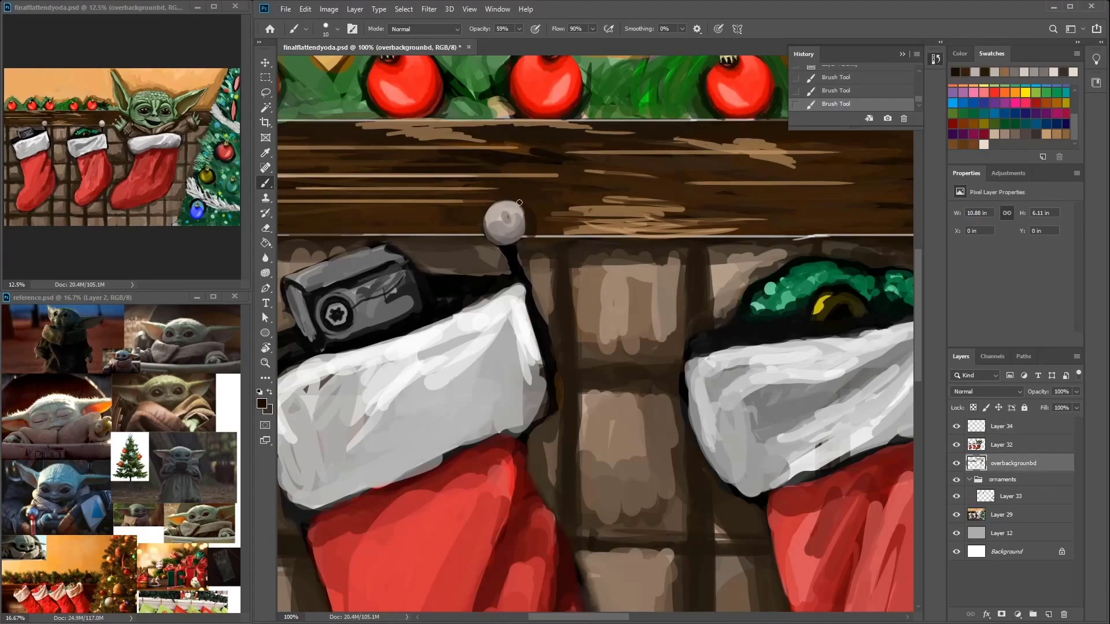
{"action": "scroll", "coordinate": [779, 235], "scroll_direction": "right", "scroll_amount": 3}
{"action": "scroll", "coordinate": [734, 241], "scroll_direction": "left", "scroll_amount": 3}
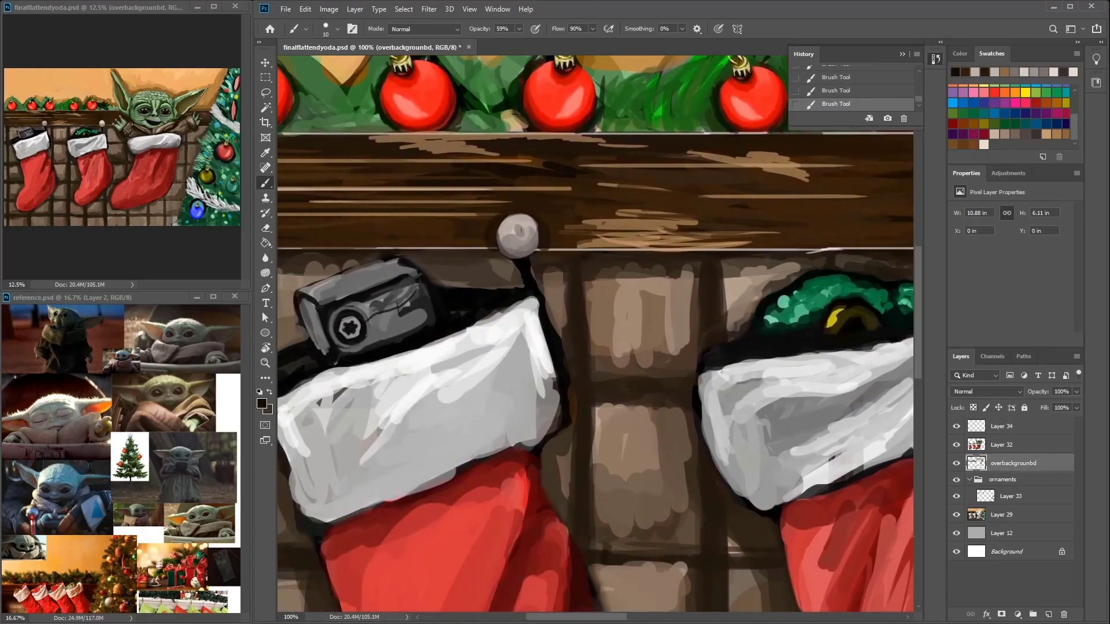
Step: Paint grey shading strokes over the front and top of the box in the first stocking on Layer 34
{"action": "scroll", "coordinate": [470, 243], "scroll_direction": "left", "scroll_amount": 3}
{"action": "left_click", "coordinate": [514, 239], "text": "alt"}
{"action": "key", "text": "alt+bracketright"}
{"action": "key", "text": "alt+bracketright"}
{"action": "left_click_drag", "start_coordinate": [503, 286], "coordinate": [540, 272]}
{"action": "mouse_move", "coordinate": [497, 306]}
{"action": "left_mouse_down"}
{"action": "mouse_move", "coordinate": [518, 310]}
{"action": "mouse_move", "coordinate": [492, 304]}
{"action": "left_mouse_up"}
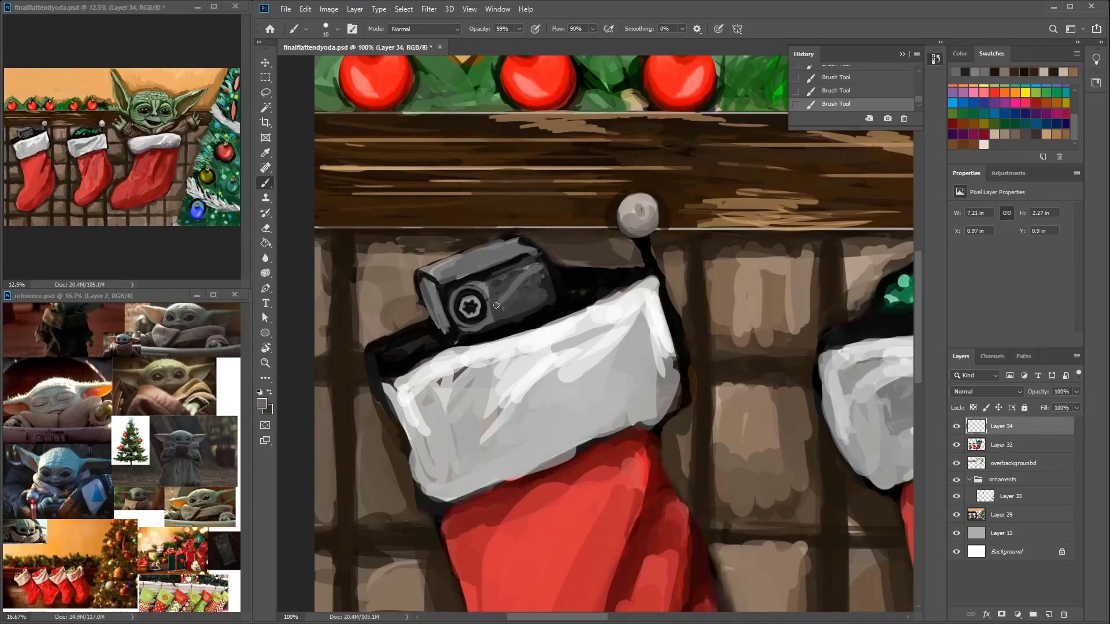
{"action": "left_click", "coordinate": [529, 238], "text": "alt"}
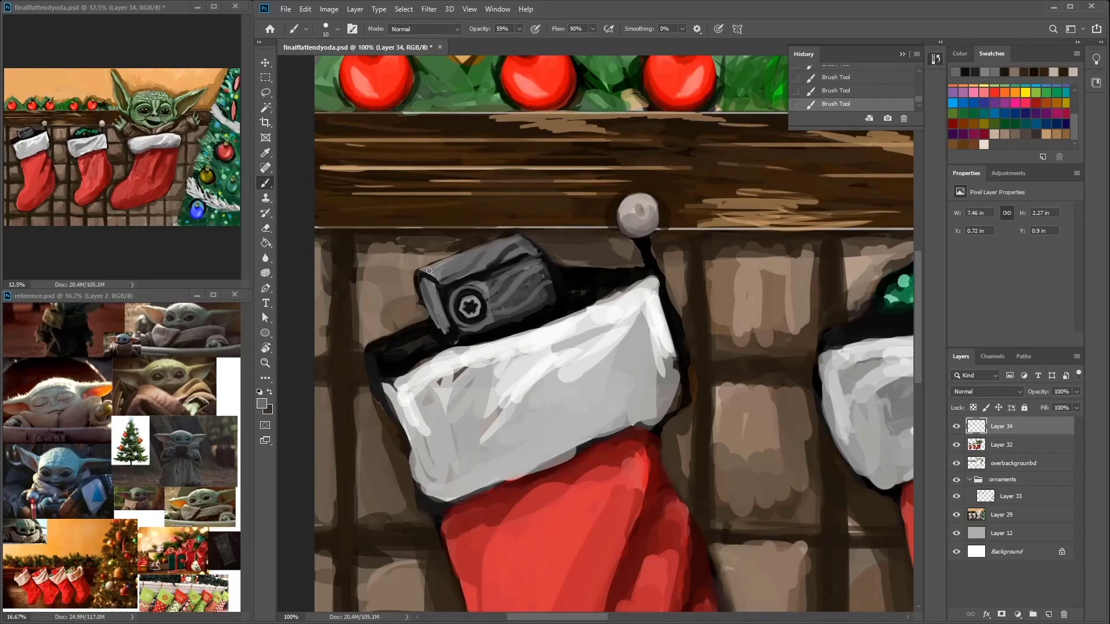
Step: Clean up the bricks beside the grey box on the overbackgrounbd layer and erase the box's dark outline on Layer 32
{"action": "key", "text": "ctrl+z"}
{"action": "key", "text": "ctrl+z"}
{"action": "key", "text": "ctrl+z"}
{"action": "key", "text": "ctrl+z"}
{"action": "key", "text": "ctrl+z"}
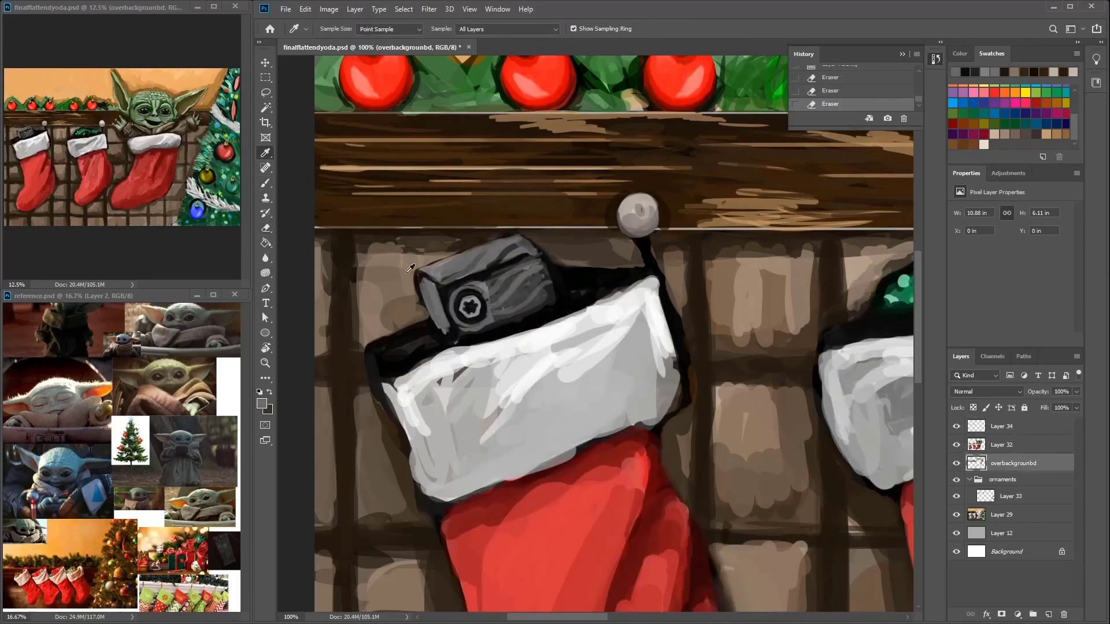
{"action": "key", "text": "ctrl+shift+z"}
{"action": "key", "text": "ctrl+shift+z"}
{"action": "key", "text": "ctrl+shift+z"}
{"action": "key", "text": "ctrl+shift+z"}
{"action": "key", "text": "ctrl+shift+z"}
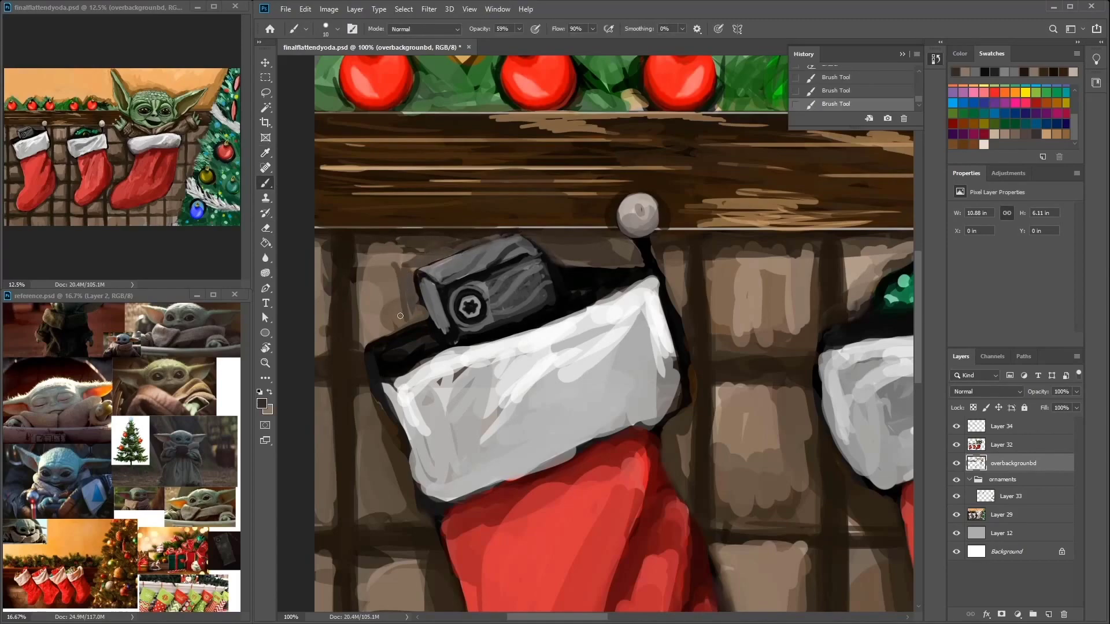
{"action": "left_click", "coordinate": [999, 442]}
{"action": "key", "text": "e"}
{"action": "left_click_drag", "start_coordinate": [418, 286], "coordinate": [426, 313]}
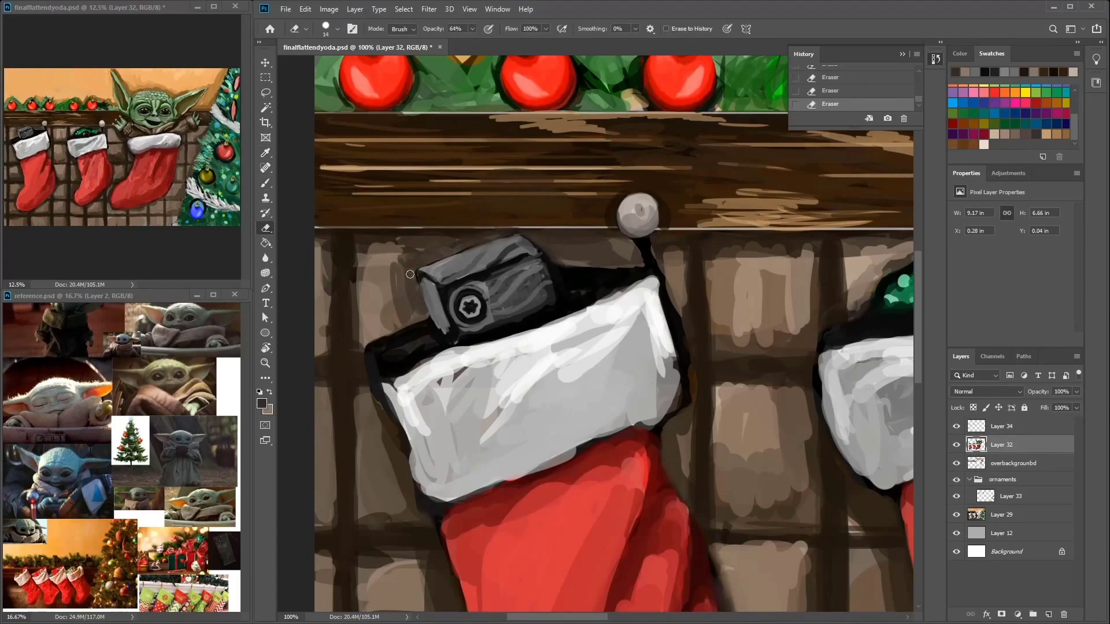
Step: Add grey strokes to the box's faces and the outer edge of the first stocking's white cuff on Layer 34
{"action": "key", "text": "alt+bracketright"}
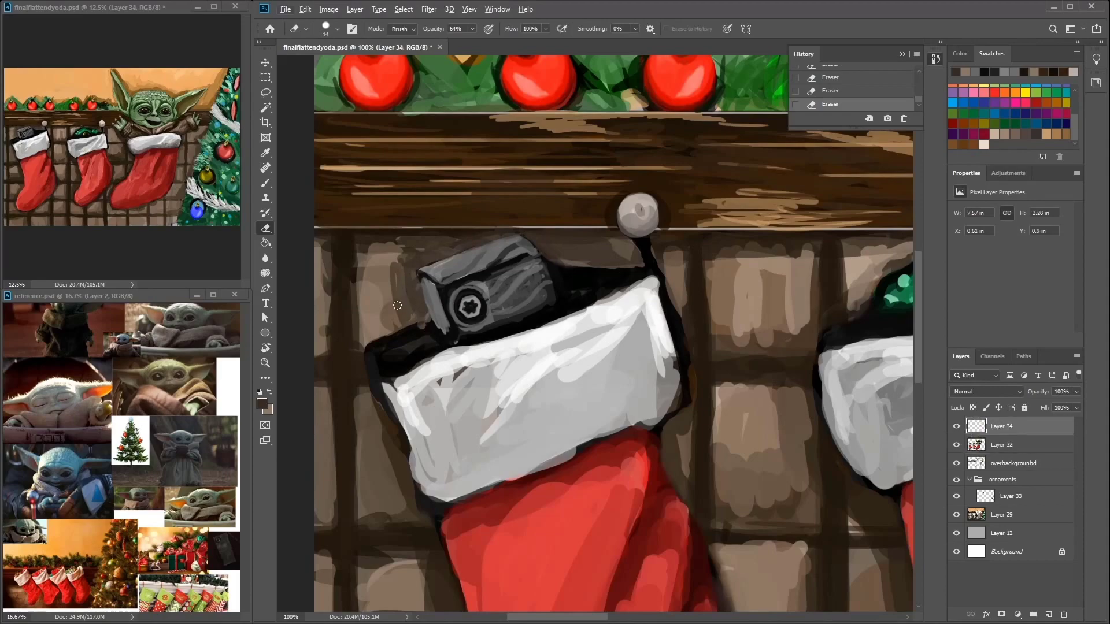
{"action": "key", "text": "b"}
{"action": "mouse_move", "coordinate": [373, 359]}
{"action": "left_mouse_down"}
{"action": "mouse_move", "coordinate": [446, 491]}
{"action": "mouse_move", "coordinate": [322, 531]}
{"action": "left_mouse_up"}
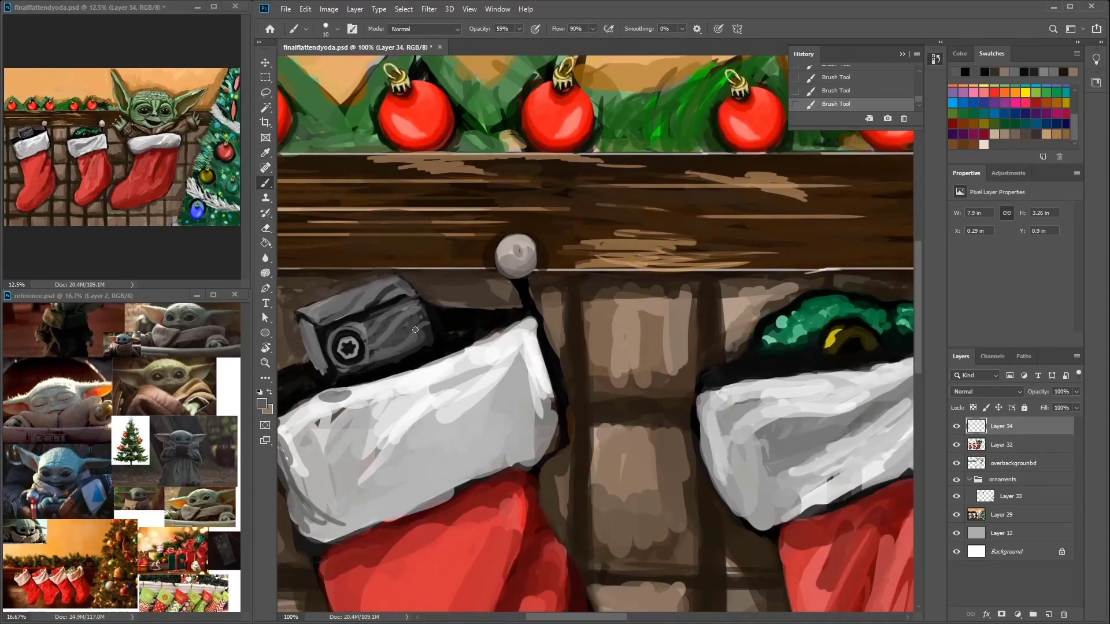
{"action": "left_click_drag", "start_coordinate": [349, 371], "coordinate": [326, 362]}
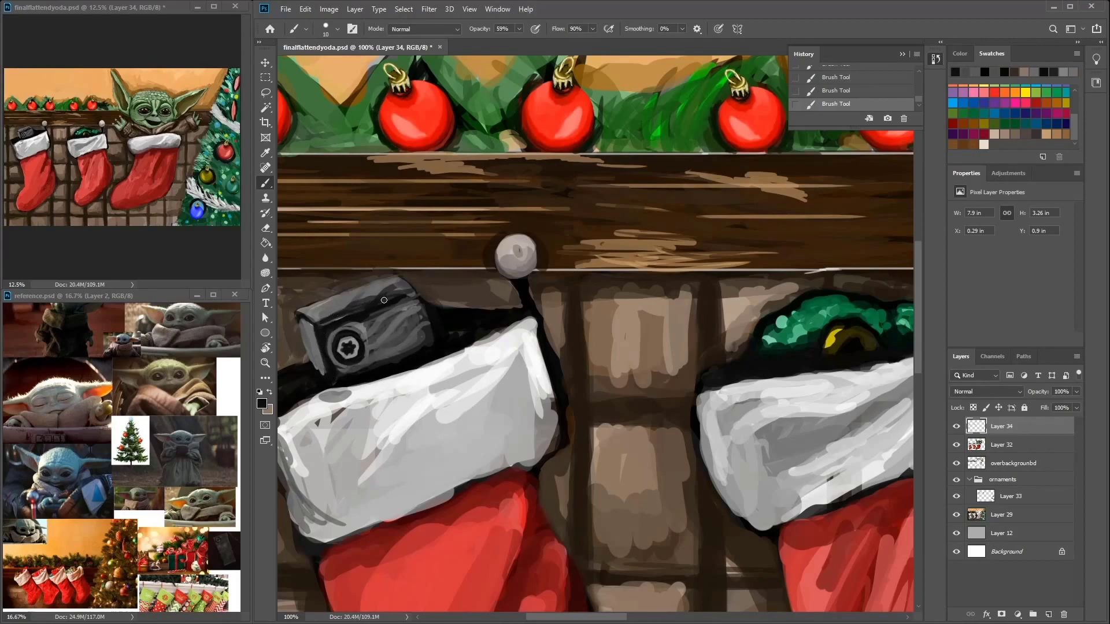
Step: Darken the box in the first stocking with sampled black and dark grey strokes and redefine its edges
{"action": "left_click", "coordinate": [357, 317], "text": "alt"}
{"action": "left_click", "coordinate": [364, 307], "text": "alt"}
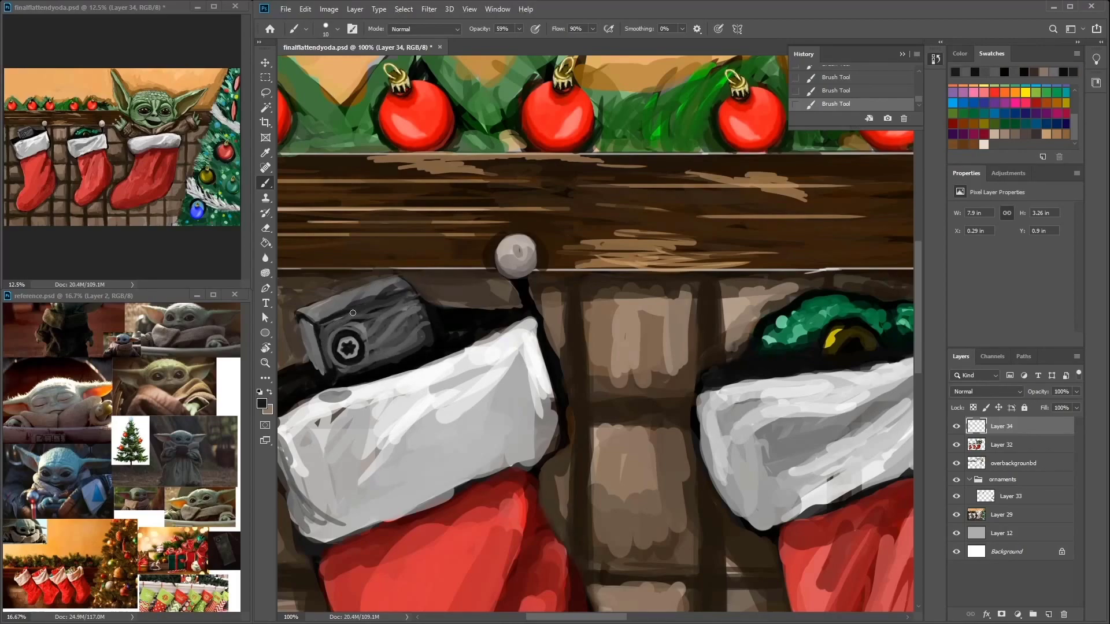
{"action": "scroll", "coordinate": [1017, 102], "scroll_direction": "up", "scroll_amount": 3}
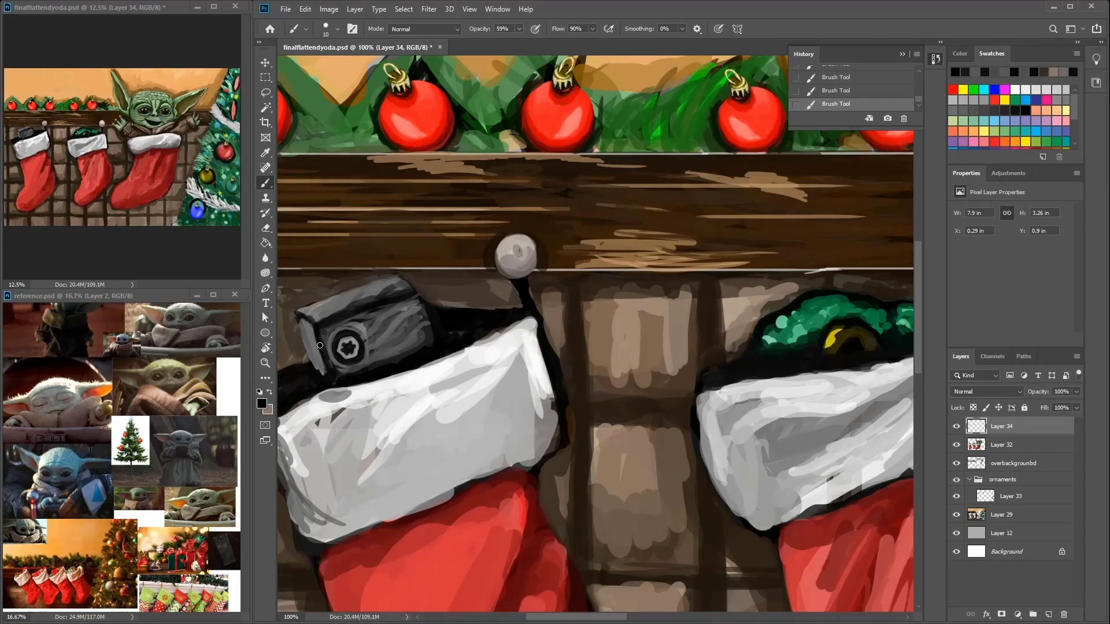
{"action": "left_click", "coordinate": [309, 330], "text": "alt"}
{"action": "left_click_drag", "start_coordinate": [402, 325], "coordinate": [378, 399]}
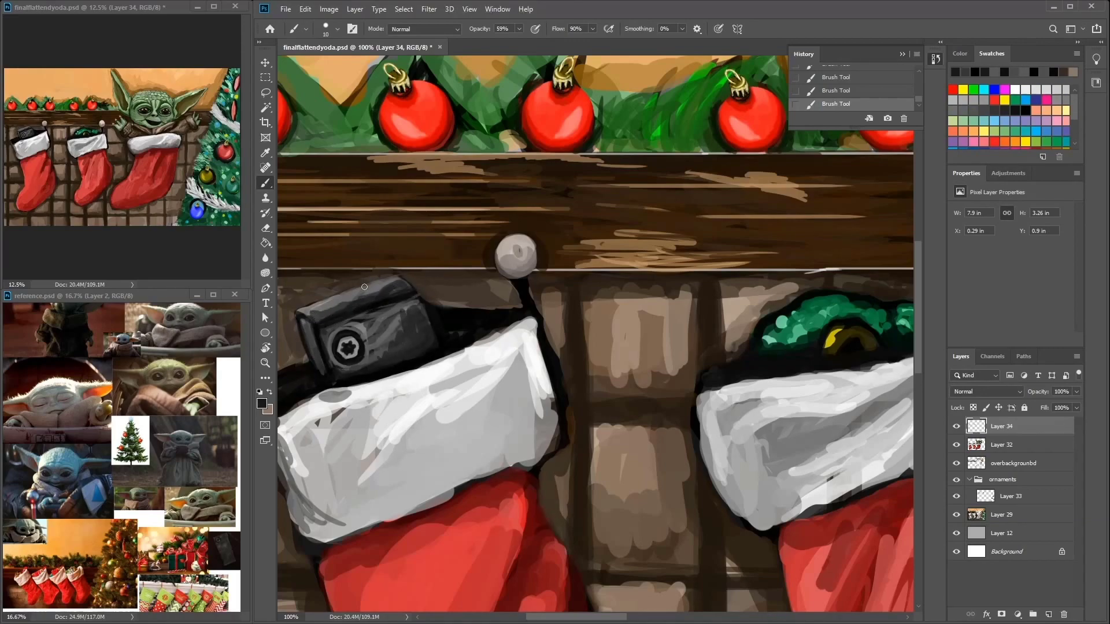
Step: Shade the first stocking's white cuff with light and mid grey strokes sampled from the painting
{"action": "left_click_drag", "start_coordinate": [348, 302], "coordinate": [417, 259]}
{"action": "left_click", "coordinate": [600, 315], "text": "alt"}
{"action": "left_click", "coordinate": [567, 325], "text": "alt"}
{"action": "mouse_move", "coordinate": [601, 273]}
{"action": "left_mouse_down"}
{"action": "mouse_move", "coordinate": [624, 342]}
{"action": "mouse_move", "coordinate": [620, 404]}
{"action": "mouse_move", "coordinate": [623, 336]}
{"action": "left_mouse_up"}
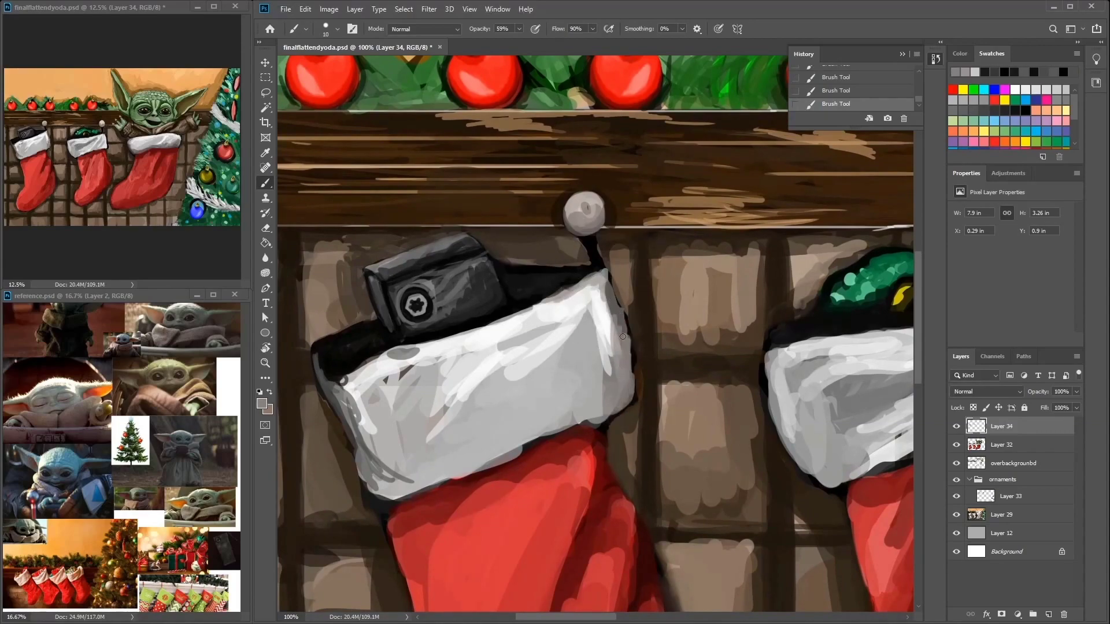
{"action": "left_click", "coordinate": [580, 291], "text": "alt"}
{"action": "mouse_move", "coordinate": [407, 354]}
{"action": "left_mouse_down"}
{"action": "mouse_move", "coordinate": [475, 402]}
{"action": "mouse_move", "coordinate": [528, 343]}
{"action": "mouse_move", "coordinate": [422, 462]}
{"action": "left_mouse_up"}
Step: Enlarge the brush to size 18 and blend broader white and grey folds across the first stocking's cuff
{"action": "right_click", "coordinate": [581, 340]}
{"action": "left_click", "coordinate": [507, 438]}
{"action": "mouse_move", "coordinate": [507, 438]}
{"action": "left_mouse_down"}
{"action": "mouse_move", "coordinate": [381, 482]}
{"action": "mouse_move", "coordinate": [600, 352]}
{"action": "mouse_move", "coordinate": [613, 399]}
{"action": "mouse_move", "coordinate": [497, 460]}
{"action": "left_mouse_up"}
{"action": "left_click", "coordinate": [600, 352], "text": "alt"}
{"action": "right_click", "coordinate": [636, 361]}
{"action": "left_click", "coordinate": [573, 418]}
{"action": "mouse_move", "coordinate": [609, 409]}
{"action": "left_mouse_down"}
{"action": "mouse_move", "coordinate": [624, 386]}
{"action": "mouse_move", "coordinate": [610, 288]}
{"action": "left_mouse_up"}
{"action": "left_click_drag", "start_coordinate": [659, 361], "coordinate": [564, 268]}
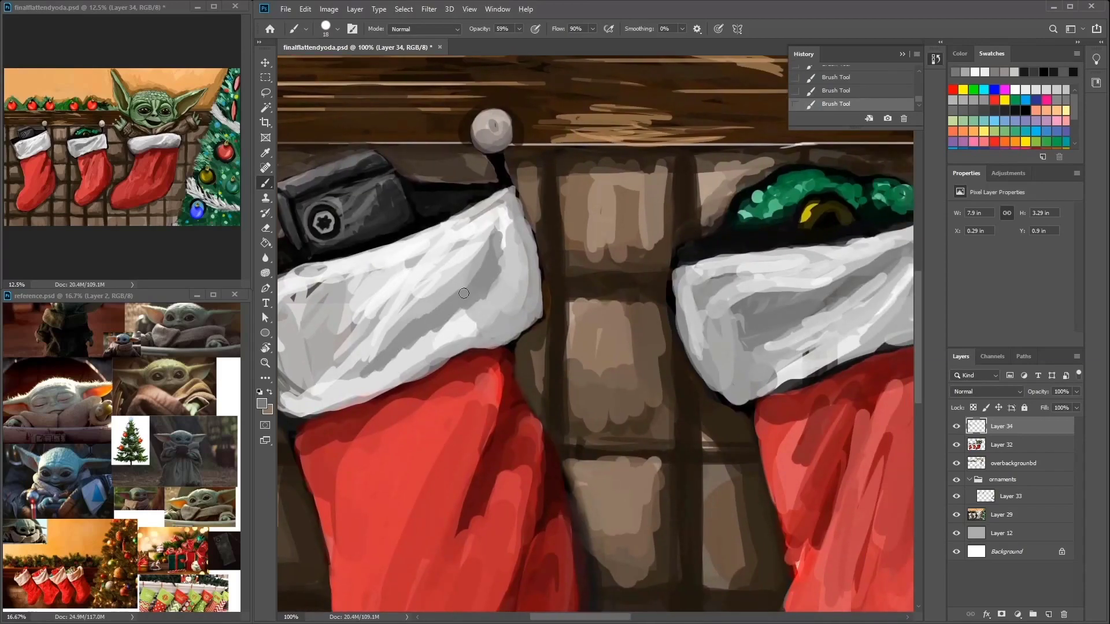
Step: Blend sampled light grey strokes into the folds and outer edge of the second stocking's white cuff
{"action": "left_click_drag", "start_coordinate": [578, 223], "coordinate": [469, 173]}
{"action": "left_click", "coordinate": [800, 255], "text": "alt"}
{"action": "mouse_move", "coordinate": [832, 211]}
{"action": "left_mouse_down"}
{"action": "mouse_move", "coordinate": [798, 196]}
{"action": "mouse_move", "coordinate": [641, 199]}
{"action": "mouse_move", "coordinate": [574, 222]}
{"action": "mouse_move", "coordinate": [780, 217]}
{"action": "mouse_move", "coordinate": [711, 277]}
{"action": "mouse_move", "coordinate": [847, 173]}
{"action": "mouse_move", "coordinate": [737, 257]}
{"action": "mouse_move", "coordinate": [508, 292]}
{"action": "mouse_move", "coordinate": [555, 401]}
{"action": "left_mouse_up"}
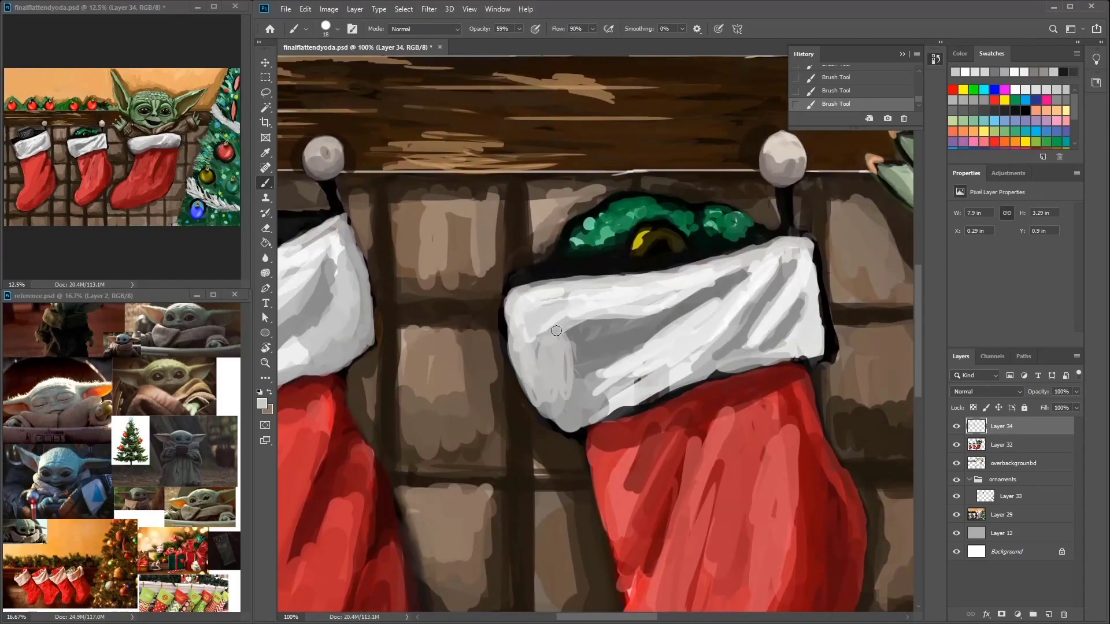
{"action": "left_click_drag", "start_coordinate": [526, 324], "coordinate": [561, 424]}
Step: Shade the second stocking's red fabric along its right edge with sampled dark red strokes
{"action": "key", "text": "ctrl+minus"}
{"action": "key", "text": "ctrl+minus"}
{"action": "left_click_drag", "start_coordinate": [706, 399], "coordinate": [653, 355]}
{"action": "left_click", "coordinate": [647, 393], "text": "alt"}
{"action": "mouse_move", "coordinate": [659, 404]}
{"action": "left_mouse_down"}
{"action": "mouse_move", "coordinate": [643, 324]}
{"action": "mouse_move", "coordinate": [666, 368]}
{"action": "left_mouse_up"}
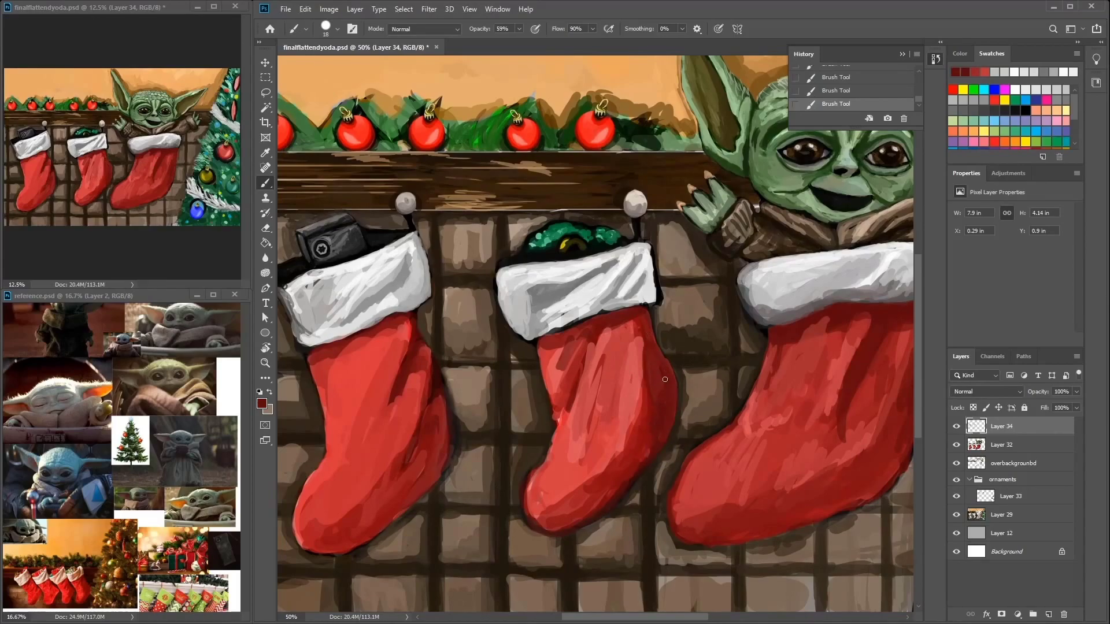
{"action": "mouse_move", "coordinate": [562, 419]}
{"action": "left_mouse_down"}
{"action": "mouse_move", "coordinate": [653, 442]}
{"action": "mouse_move", "coordinate": [485, 353]}
{"action": "left_mouse_up"}
Step: Enlarge the brush to size 73 and paint brown tones on the bricks beneath and beside the stockings on the overbackgroundbd layer
{"action": "left_click", "coordinate": [1009, 461]}
{"action": "key", "text": "bracketright"}
{"action": "key", "text": "bracketright"}
{"action": "key", "text": "bracketright"}
{"action": "key", "text": "bracketright"}
{"action": "key", "text": "bracketright"}
{"action": "mouse_move", "coordinate": [715, 509]}
{"action": "left_mouse_down"}
{"action": "mouse_move", "coordinate": [615, 488]}
{"action": "mouse_move", "coordinate": [647, 492]}
{"action": "mouse_move", "coordinate": [540, 499]}
{"action": "mouse_move", "coordinate": [542, 520]}
{"action": "left_mouse_up"}
{"action": "left_click_drag", "start_coordinate": [677, 438], "coordinate": [788, 409]}
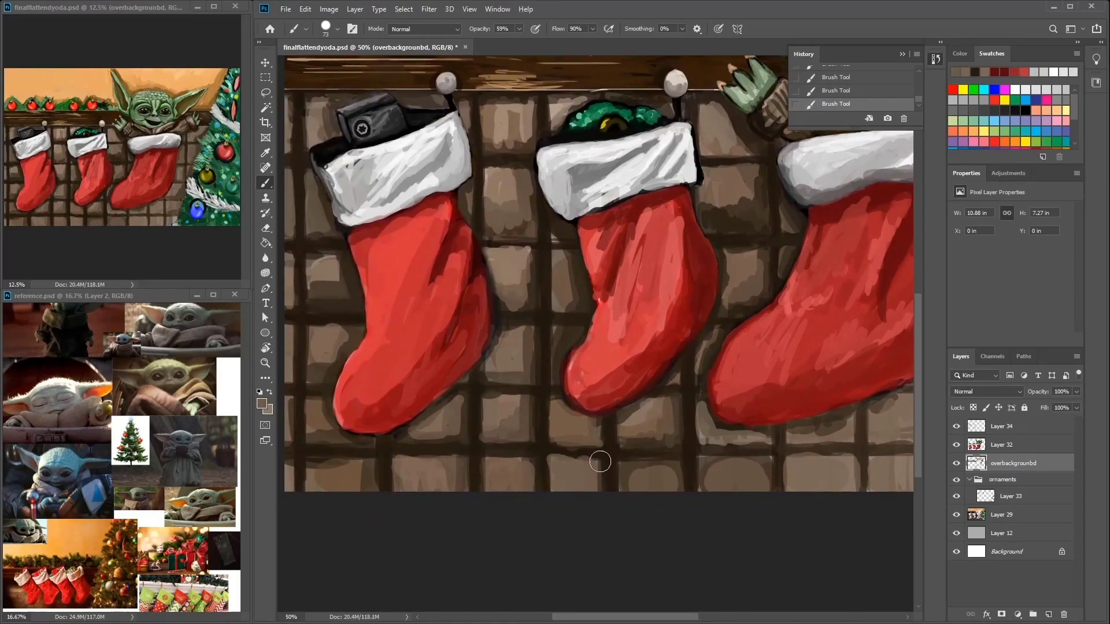
{"action": "mouse_move", "coordinate": [499, 490]}
{"action": "left_mouse_down"}
{"action": "mouse_move", "coordinate": [580, 441]}
{"action": "mouse_move", "coordinate": [540, 396]}
{"action": "mouse_move", "coordinate": [606, 362]}
{"action": "left_mouse_up"}
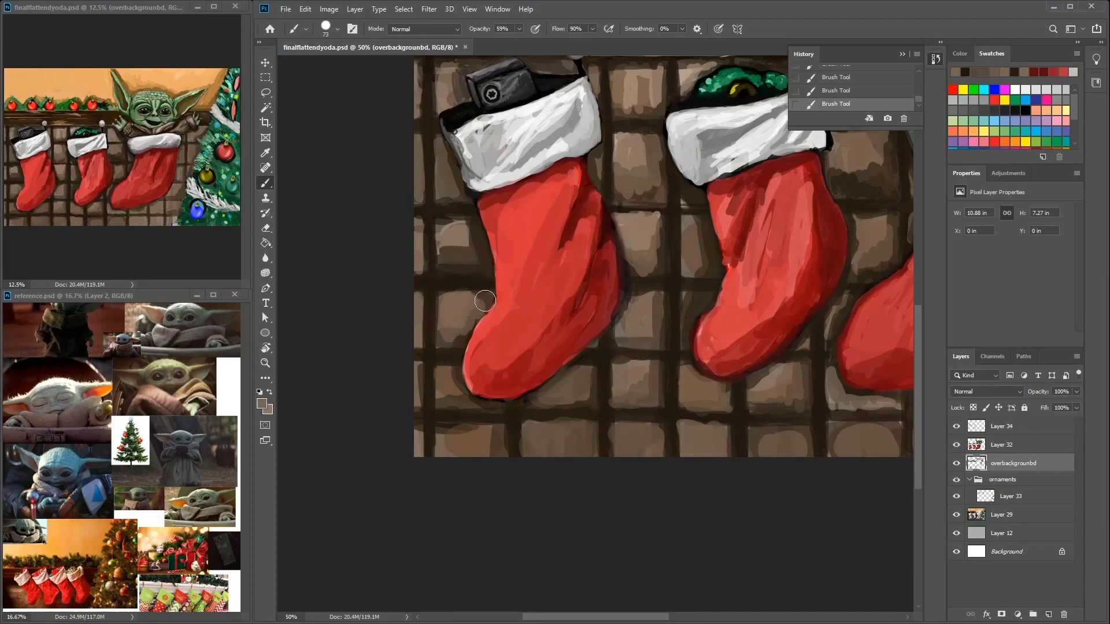
{"action": "mouse_move", "coordinate": [453, 322]}
{"action": "left_mouse_down"}
{"action": "mouse_move", "coordinate": [455, 336]}
{"action": "mouse_move", "coordinate": [474, 302]}
{"action": "left_mouse_up"}
Step: Reduce the brush to size 29 and touch up the bricks around the stockings with sampled browns
{"action": "left_click", "coordinate": [469, 253], "text": "alt"}
{"action": "key", "text": "bracketleft"}
{"action": "key", "text": "bracketleft"}
{"action": "key", "text": "bracketleft"}
{"action": "key", "text": "bracketleft"}
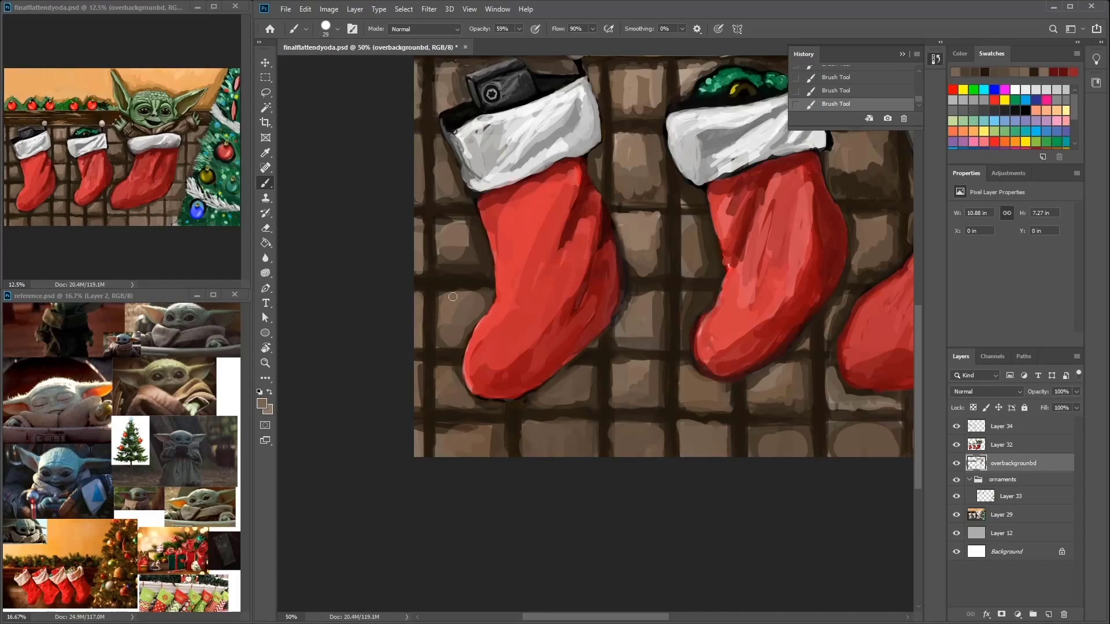
{"action": "scroll", "coordinate": [492, 448], "scroll_direction": "down", "scroll_amount": 1}
{"action": "scroll", "coordinate": [434, 317], "scroll_direction": "up", "scroll_amount": 2}
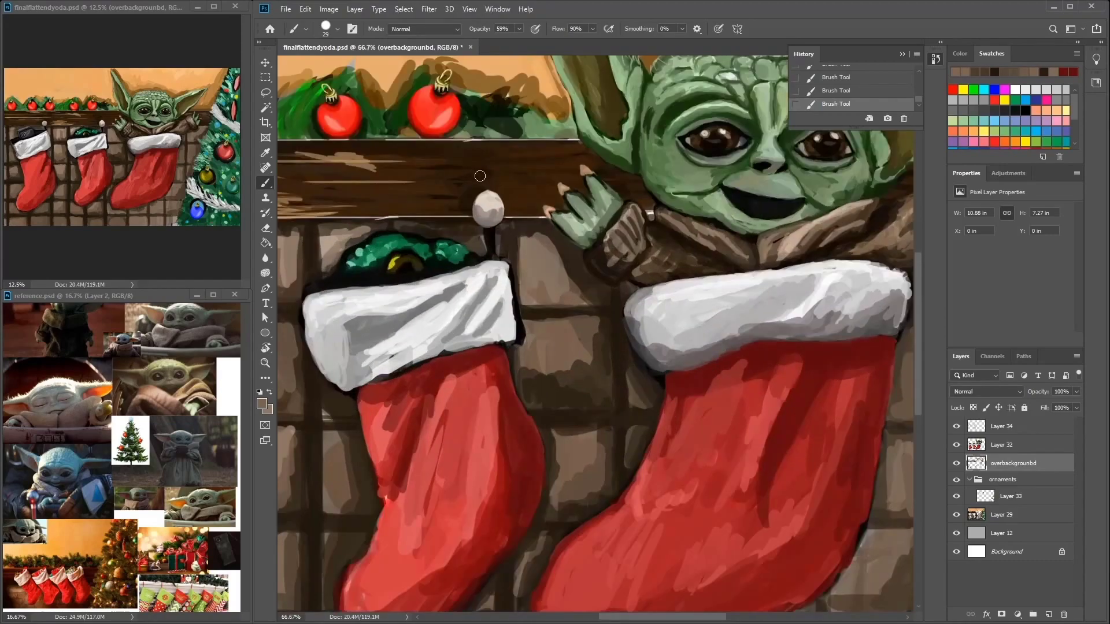
{"action": "scroll", "coordinate": [466, 144], "scroll_direction": "up", "scroll_amount": 1}
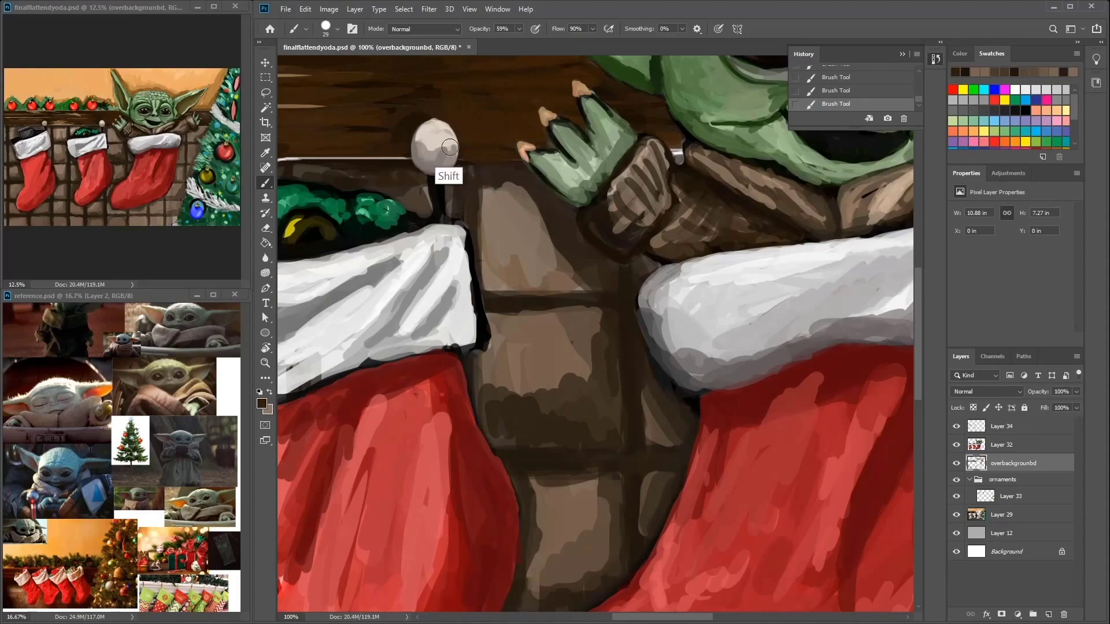
Step: Cover the pale line under the mantel between the second hanger knob and the hand with sampled browns, reducing the brush to size 12
{"action": "right_click", "coordinate": [593, 188]}
{"action": "scroll", "coordinate": [496, 202], "scroll_direction": "up", "scroll_amount": 1}
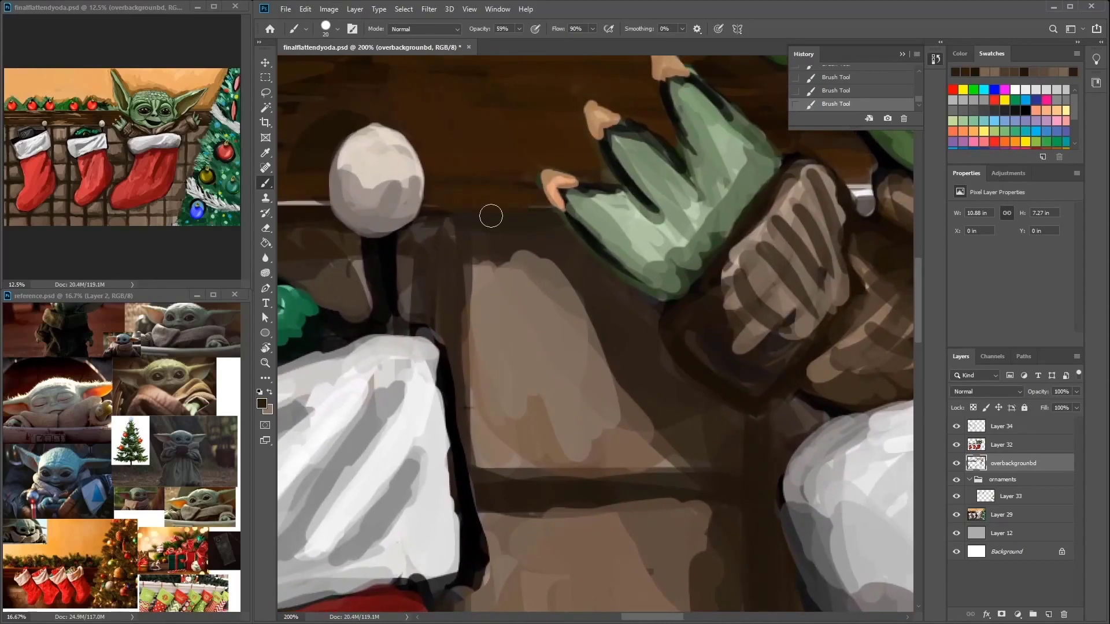
{"action": "left_click_drag", "start_coordinate": [522, 186], "coordinate": [677, 264]}
{"action": "key", "text": "["}
{"action": "left_click", "coordinate": [531, 260], "text": "alt"}
{"action": "left_click", "coordinate": [401, 232], "text": "alt"}
{"action": "left_click_drag", "start_coordinate": [396, 209], "coordinate": [431, 211]}
{"action": "left_click", "coordinate": [414, 242], "text": "alt"}
{"action": "left_click_drag", "start_coordinate": [479, 272], "coordinate": [405, 275]}
{"action": "left_click_drag", "start_coordinate": [324, 272], "coordinate": [578, 264]}
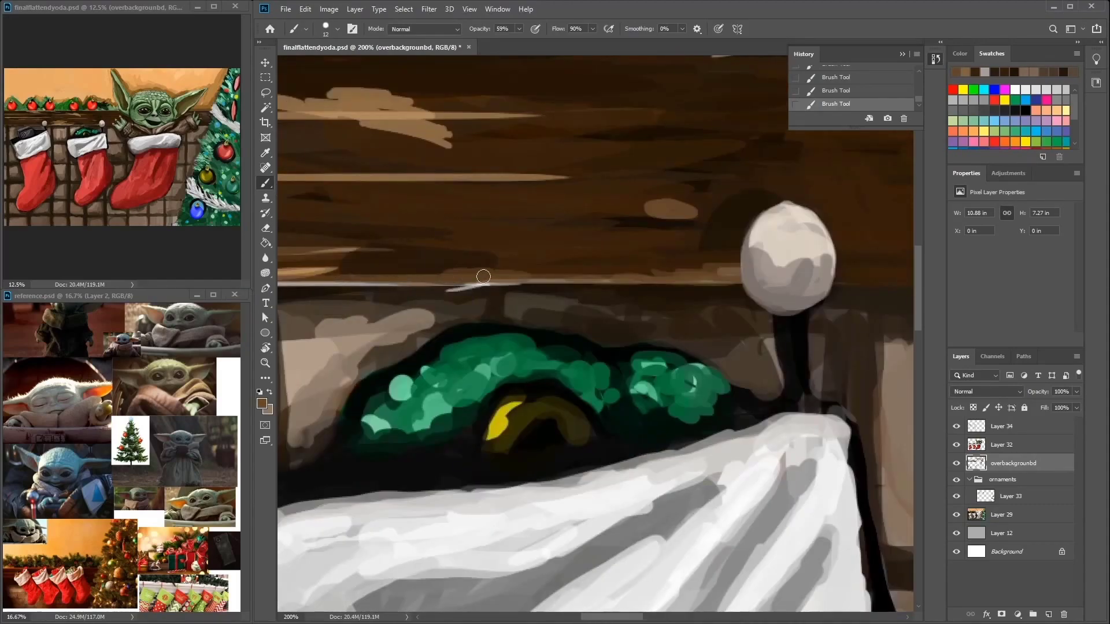
Step: Paint sampled browns over the white line along the mantel's lower edge, above the second and first stockings
{"action": "left_click_drag", "start_coordinate": [405, 261], "coordinate": [630, 237]}
{"action": "left_click", "coordinate": [731, 260], "text": "alt"}
{"action": "left_click_drag", "start_coordinate": [717, 237], "coordinate": [746, 234]}
{"action": "left_click", "coordinate": [541, 232], "text": "alt"}
{"action": "left_click_drag", "start_coordinate": [335, 239], "coordinate": [413, 234]}
{"action": "mouse_move", "coordinate": [347, 220]}
{"action": "left_mouse_down"}
{"action": "mouse_move", "coordinate": [520, 227]}
{"action": "mouse_move", "coordinate": [583, 329]}
{"action": "left_mouse_up"}
{"action": "left_click_drag", "start_coordinate": [465, 329], "coordinate": [393, 332]}
{"action": "left_click", "coordinate": [420, 345], "text": "alt"}
{"action": "left_click_drag", "start_coordinate": [417, 264], "coordinate": [646, 255]}
{"action": "left_click", "coordinate": [503, 315], "text": "alt"}
{"action": "mouse_move", "coordinate": [546, 316]}
{"action": "left_mouse_down"}
{"action": "mouse_move", "coordinate": [346, 317]}
{"action": "mouse_move", "coordinate": [504, 315]}
{"action": "left_mouse_up"}
{"action": "mouse_move", "coordinate": [470, 312]}
{"action": "left_mouse_down"}
{"action": "mouse_move", "coordinate": [342, 313]}
{"action": "mouse_move", "coordinate": [453, 357]}
{"action": "left_mouse_up"}
{"action": "left_click_drag", "start_coordinate": [283, 358], "coordinate": [397, 359]}
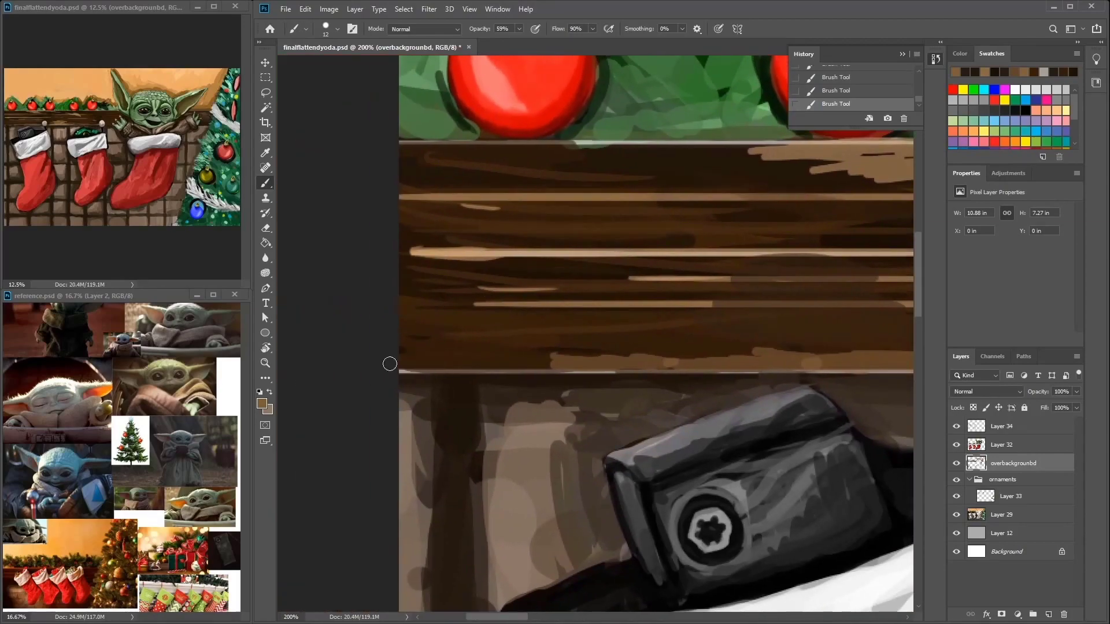
Step: Tone down the pale lines on the mantel's edges with brown strokes, from its left end across to the character's hand
{"action": "mouse_move", "coordinate": [411, 148]}
{"action": "left_mouse_down"}
{"action": "mouse_move", "coordinate": [495, 148]}
{"action": "mouse_move", "coordinate": [371, 241]}
{"action": "mouse_move", "coordinate": [697, 238]}
{"action": "left_mouse_up"}
{"action": "left_click_drag", "start_coordinate": [601, 243], "coordinate": [174, 246]}
{"action": "left_click_drag", "start_coordinate": [555, 249], "coordinate": [745, 242]}
{"action": "mouse_move", "coordinate": [746, 243]}
{"action": "left_mouse_down"}
{"action": "mouse_move", "coordinate": [495, 282]}
{"action": "mouse_move", "coordinate": [671, 281]}
{"action": "mouse_move", "coordinate": [425, 259]}
{"action": "left_mouse_up"}
{"action": "left_click_drag", "start_coordinate": [506, 269], "coordinate": [667, 267]}
{"action": "mouse_move", "coordinate": [591, 211]}
{"action": "left_mouse_down"}
{"action": "mouse_move", "coordinate": [473, 199]}
{"action": "mouse_move", "coordinate": [257, 145]}
{"action": "left_mouse_up"}
{"action": "left_click_drag", "start_coordinate": [383, 218], "coordinate": [774, 218]}
{"action": "left_click_drag", "start_coordinate": [694, 218], "coordinate": [768, 219]}
{"action": "mouse_move", "coordinate": [674, 315]}
{"action": "left_mouse_down"}
{"action": "mouse_move", "coordinate": [595, 240]}
{"action": "mouse_move", "coordinate": [347, 231]}
{"action": "left_mouse_up"}
{"action": "mouse_move", "coordinate": [670, 327]}
{"action": "left_mouse_down"}
{"action": "mouse_move", "coordinate": [690, 322]}
{"action": "mouse_move", "coordinate": [700, 338]}
{"action": "left_mouse_up"}
{"action": "left_click", "coordinate": [702, 315], "text": "alt"}
{"action": "left_click", "coordinate": [411, 358], "text": "alt"}
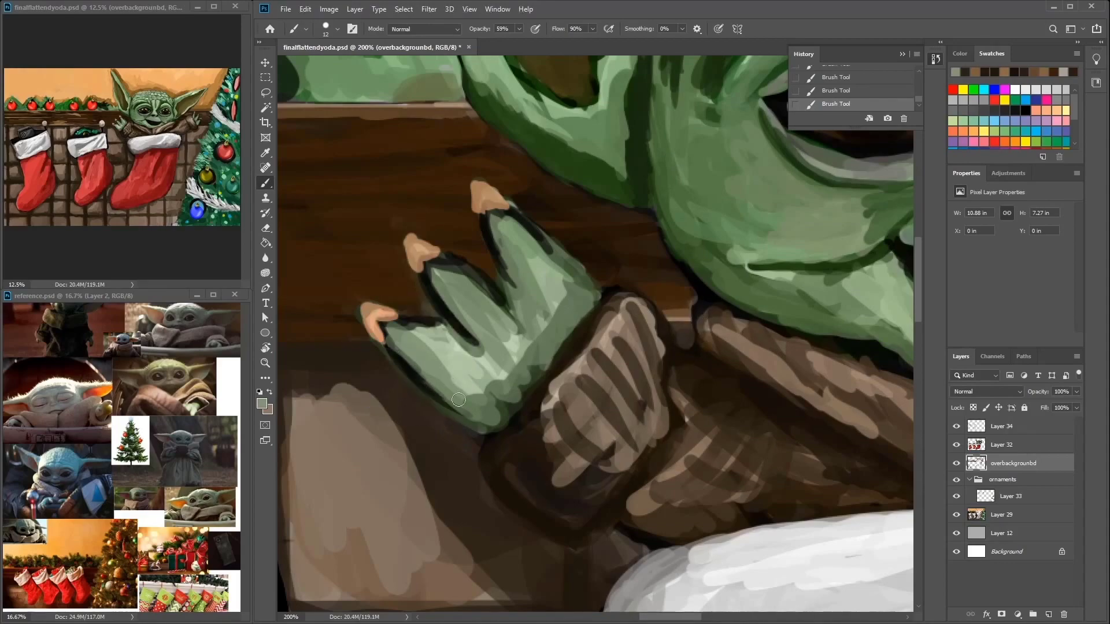
Step: Erase stray paint around the claws of the character's left-hand side hand on Layer 32
{"action": "left_click", "coordinate": [1000, 445]}
{"action": "key", "text": "e"}
{"action": "left_click_drag", "start_coordinate": [367, 378], "coordinate": [352, 318]}
{"action": "mouse_move", "coordinate": [411, 293]}
{"action": "left_mouse_down"}
{"action": "mouse_move", "coordinate": [412, 186]}
{"action": "mouse_move", "coordinate": [432, 312]}
{"action": "left_mouse_up"}
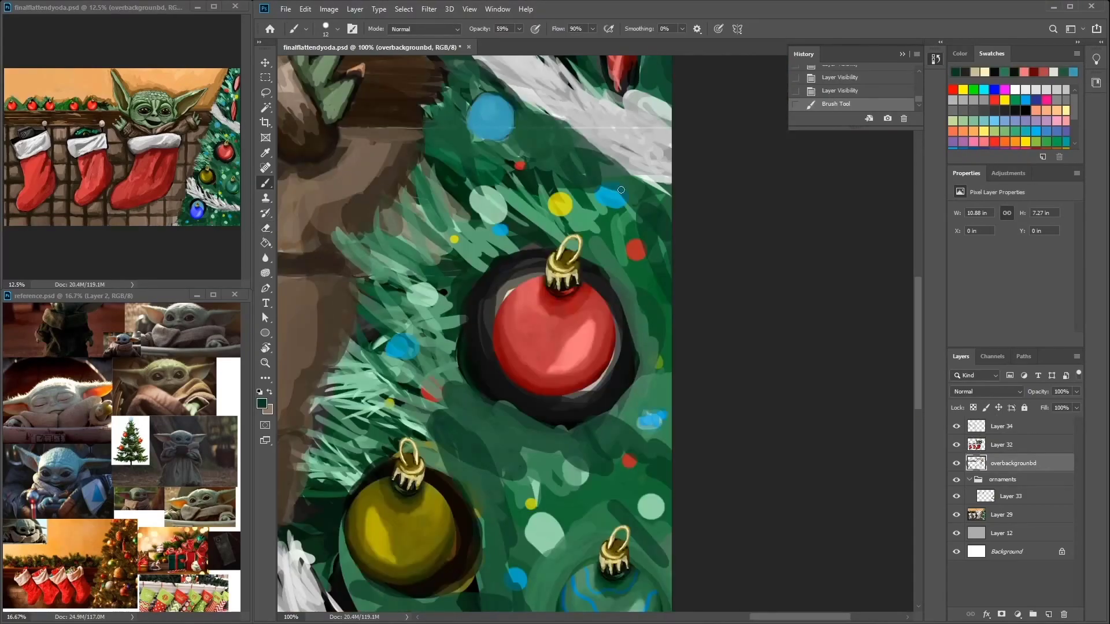
Step: Paint green pine needles on the tree around the red ornament's gold cap with sampled colours
{"action": "left_click", "coordinate": [1004, 107]}
{"action": "left_click", "coordinate": [541, 211], "text": "alt"}
{"action": "mouse_move", "coordinate": [601, 254]}
{"action": "left_mouse_down"}
{"action": "mouse_move", "coordinate": [618, 263]}
{"action": "mouse_move", "coordinate": [636, 248]}
{"action": "mouse_move", "coordinate": [601, 257]}
{"action": "left_mouse_up"}
{"action": "left_click", "coordinate": [624, 272], "text": "alt"}
{"action": "left_click", "coordinate": [630, 277], "text": "alt"}
{"action": "key", "text": "i"}
{"action": "left_click", "coordinate": [523, 258]}
{"action": "left_click_drag", "start_coordinate": [660, 279], "coordinate": [597, 297]}
Step: Choose a pale pink foreground colour and add a highlight to the small red light beside the red ornament
{"action": "left_click", "coordinate": [261, 403]}
{"action": "left_click", "coordinate": [416, 156]}
{"action": "left_click", "coordinate": [663, 142]}
{"action": "key", "text": "b"}
{"action": "left_click", "coordinate": [566, 279]}
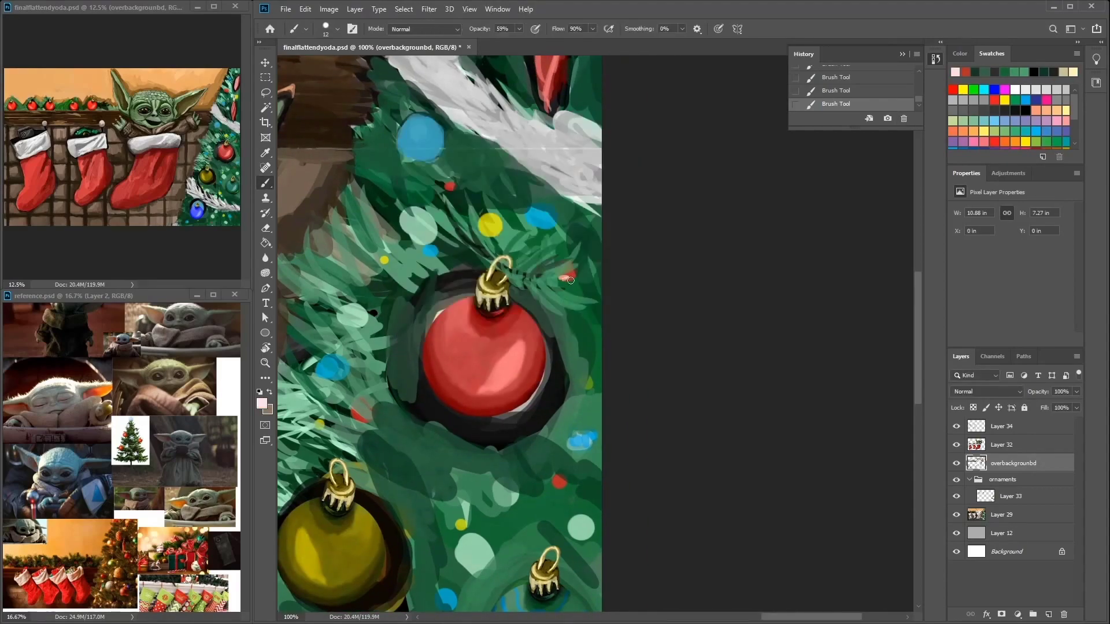
Step: Add sampled green needle strokes to the tree around the red ornament and the neighbouring lights
{"action": "left_click", "coordinate": [555, 220], "text": "alt"}
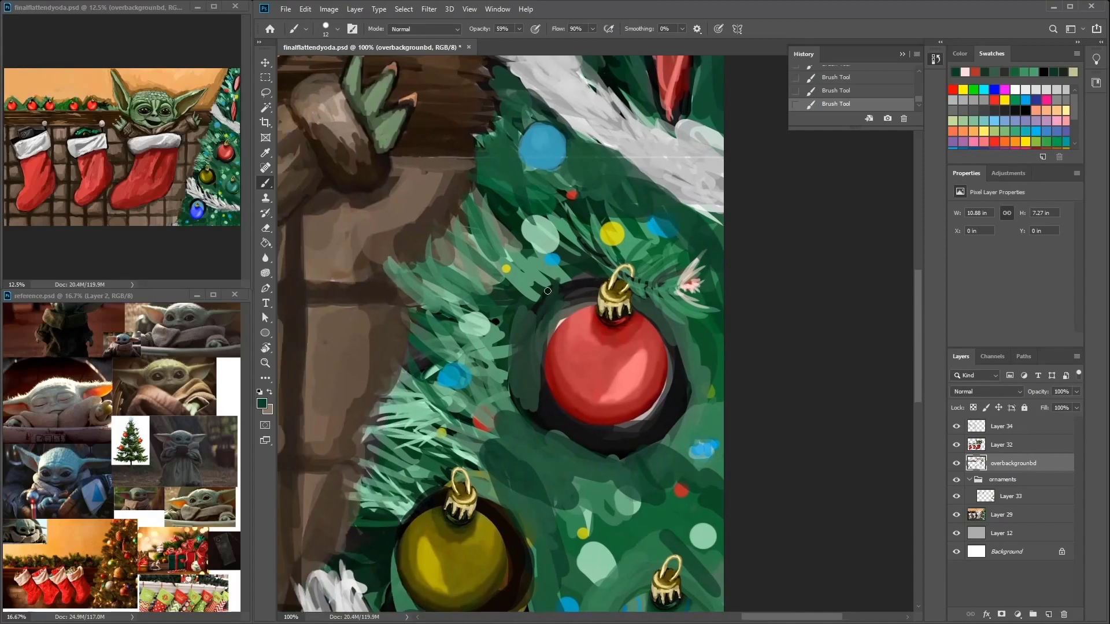
{"action": "key", "text": "ctrl+minus"}
{"action": "left_click_drag", "start_coordinate": [657, 282], "coordinate": [689, 222]}
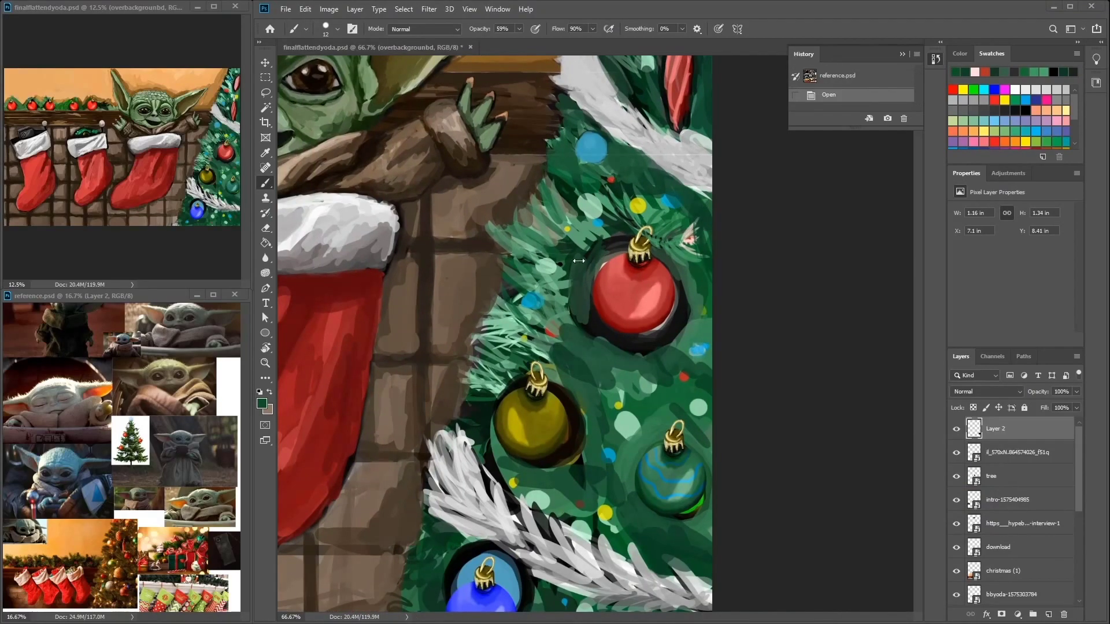
{"action": "left_click", "coordinate": [562, 232], "text": "alt"}
{"action": "mouse_move", "coordinate": [558, 222]}
{"action": "left_mouse_down"}
{"action": "mouse_move", "coordinate": [521, 242]}
{"action": "mouse_move", "coordinate": [560, 270]}
{"action": "mouse_move", "coordinate": [549, 248]}
{"action": "left_mouse_up"}
{"action": "left_click", "coordinate": [567, 277], "text": "alt"}
{"action": "left_click", "coordinate": [608, 252], "text": "alt"}
{"action": "left_click_drag", "start_coordinate": [578, 208], "coordinate": [539, 289]}
{"action": "left_click_drag", "start_coordinate": [601, 361], "coordinate": [563, 339]}
{"action": "left_click_drag", "start_coordinate": [682, 289], "coordinate": [662, 330]}
{"action": "key", "text": "ctrl+minus"}
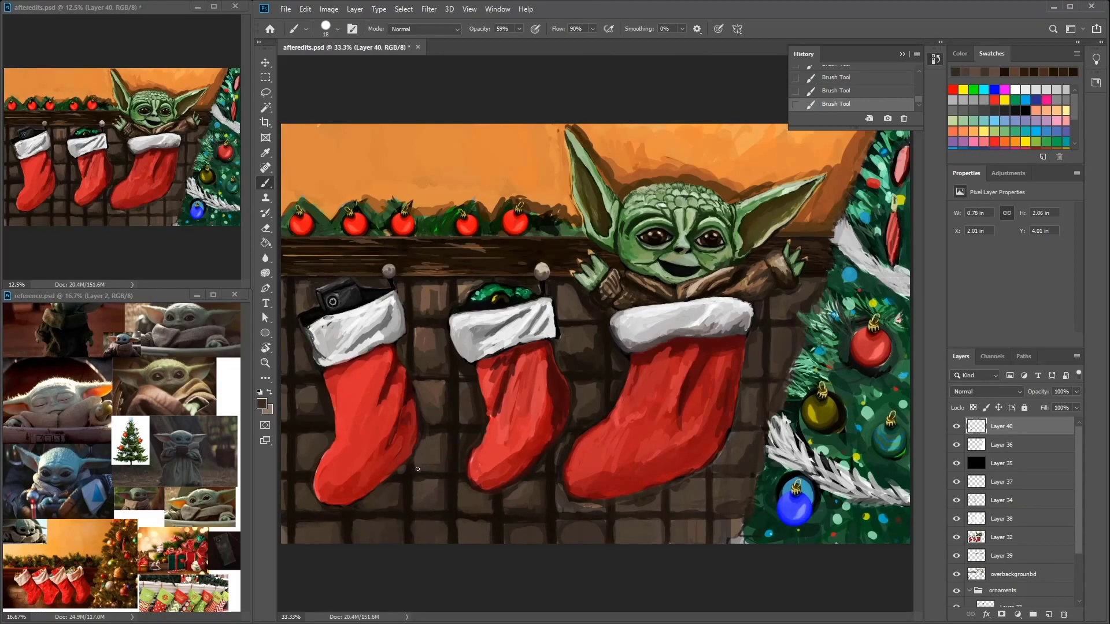
Step: Darken the bricks beside the first stocking's foot on Layer 40 and rework the robe's sleeve cuffs in browns on the top layer
{"action": "left_click_drag", "start_coordinate": [409, 478], "coordinate": [312, 502]}
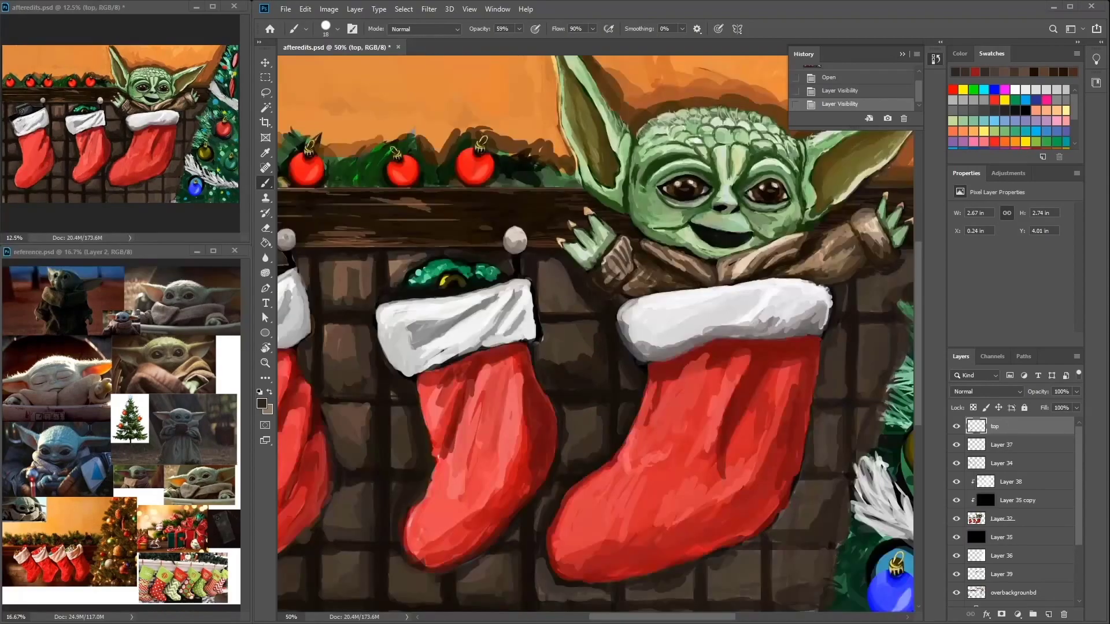
{"action": "key", "text": "ctrl+plus"}
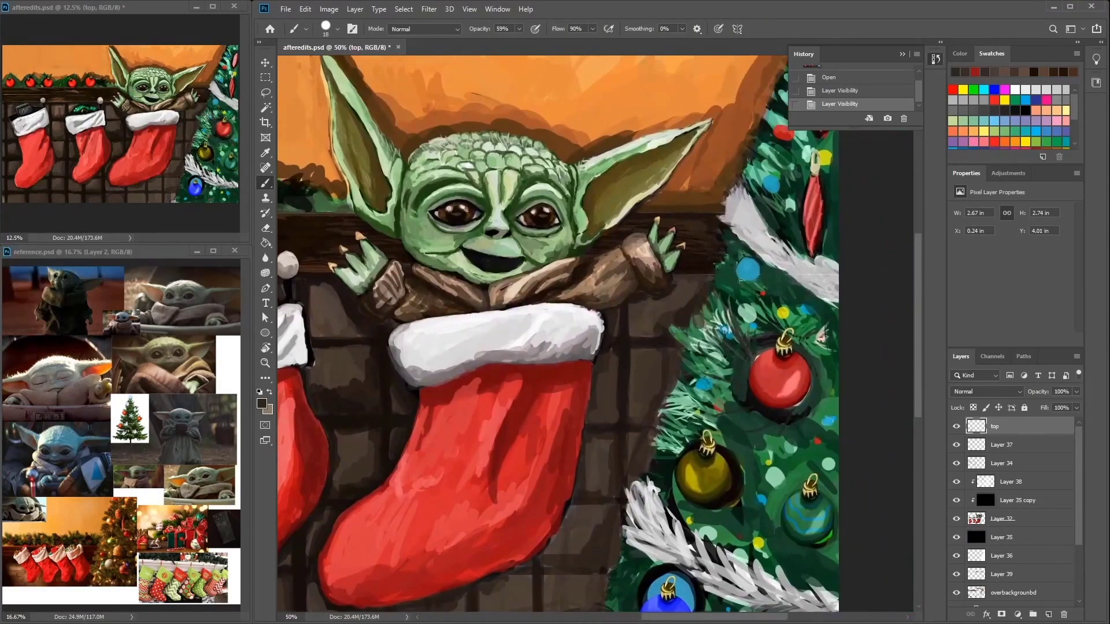
{"action": "left_click", "coordinate": [682, 278]}
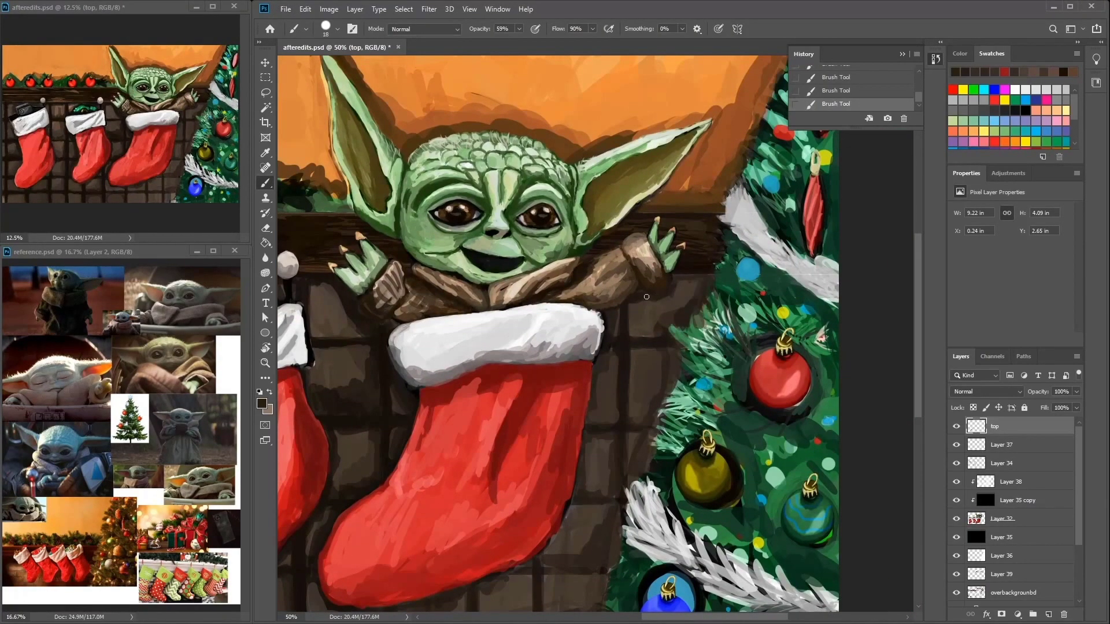
{"action": "left_click", "coordinate": [652, 294], "text": "alt"}
{"action": "mouse_move", "coordinate": [644, 289]}
{"action": "left_mouse_down"}
{"action": "mouse_move", "coordinate": [661, 297]}
{"action": "mouse_move", "coordinate": [639, 271]}
{"action": "mouse_move", "coordinate": [640, 287]}
{"action": "mouse_move", "coordinate": [647, 260]}
{"action": "mouse_move", "coordinate": [619, 280]}
{"action": "left_mouse_up"}
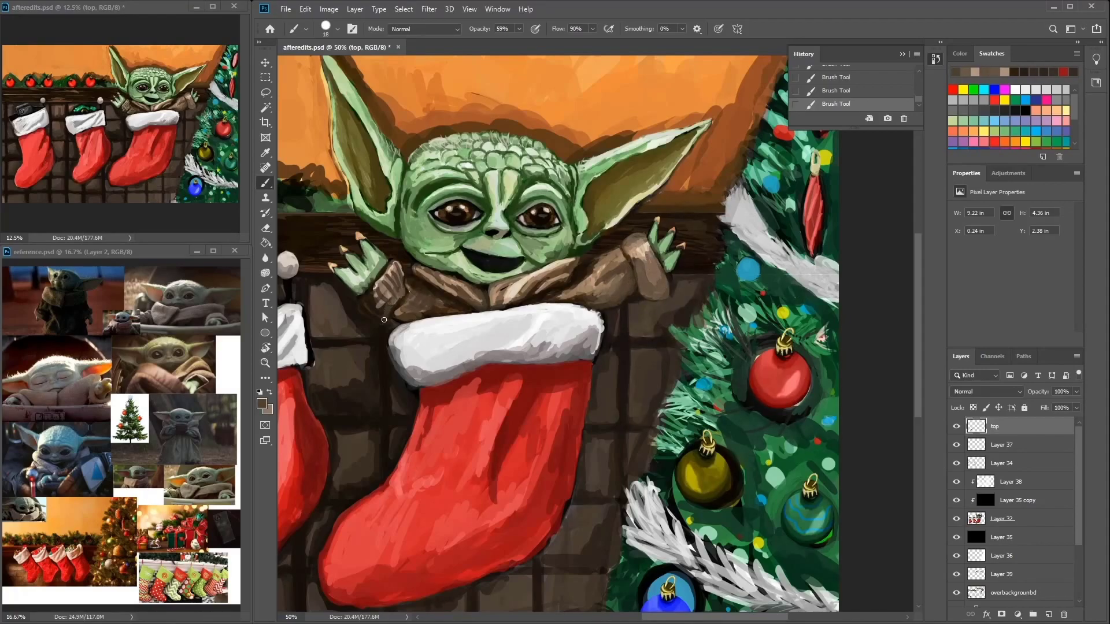
{"action": "mouse_move", "coordinate": [362, 312]}
{"action": "left_mouse_down"}
{"action": "mouse_move", "coordinate": [388, 297]}
{"action": "mouse_move", "coordinate": [373, 294]}
{"action": "mouse_move", "coordinate": [373, 319]}
{"action": "left_mouse_up"}
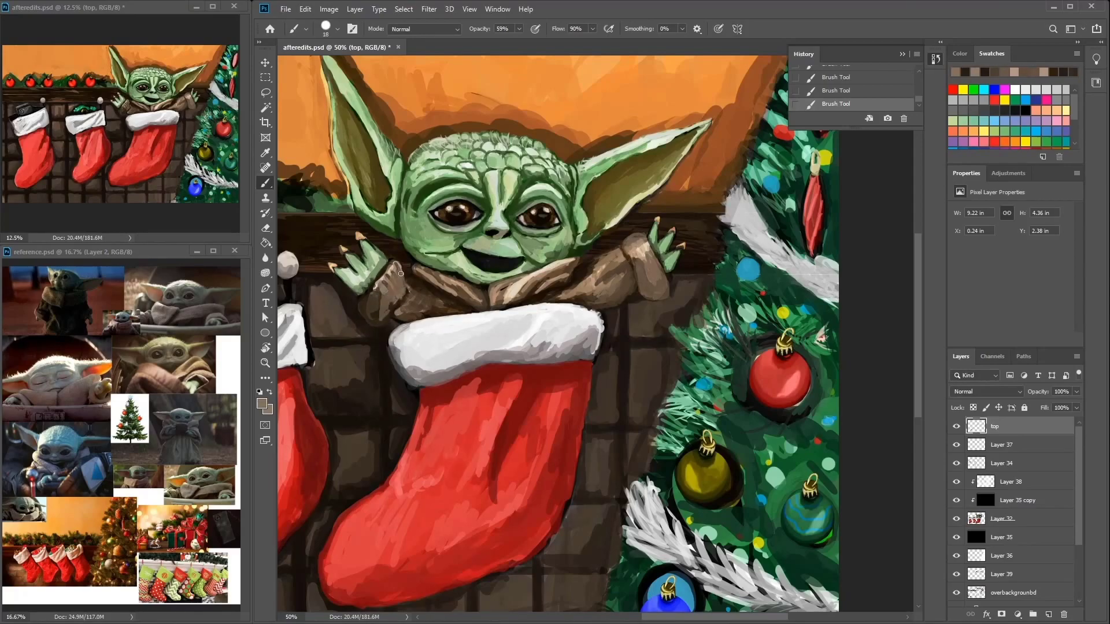
Step: Paint the folds of the robe's front below the character's chin with a sampled brown
{"action": "scroll", "coordinate": [393, 277], "scroll_direction": "down", "scroll_amount": 1}
{"action": "scroll", "coordinate": [394, 277], "scroll_direction": "right", "scroll_amount": 3}
{"action": "left_click", "coordinate": [489, 227], "text": "alt"}
{"action": "mouse_move", "coordinate": [437, 230]}
{"action": "left_mouse_down"}
{"action": "mouse_move", "coordinate": [429, 262]}
{"action": "mouse_move", "coordinate": [436, 237]}
{"action": "mouse_move", "coordinate": [403, 255]}
{"action": "left_mouse_up"}
{"action": "scroll", "coordinate": [440, 233], "scroll_direction": "down", "scroll_amount": 1}
{"action": "scroll", "coordinate": [440, 233], "scroll_direction": "left", "scroll_amount": 2}
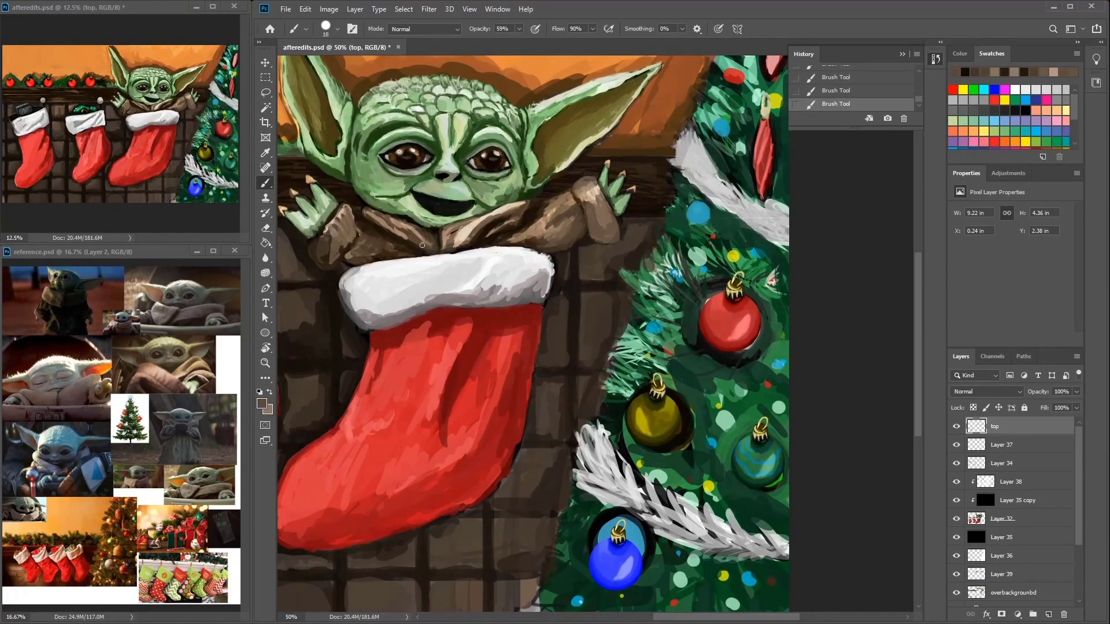
Step: Blend sampled browns into the robe's left sleeve and the cuff of its right sleeve
{"action": "left_click", "coordinate": [384, 234], "text": "alt"}
{"action": "mouse_move", "coordinate": [384, 240]}
{"action": "left_mouse_down"}
{"action": "mouse_move", "coordinate": [347, 255]}
{"action": "mouse_move", "coordinate": [342, 224]}
{"action": "mouse_move", "coordinate": [324, 260]}
{"action": "mouse_move", "coordinate": [338, 251]}
{"action": "left_mouse_up"}
{"action": "left_click", "coordinate": [330, 254], "text": "alt"}
{"action": "left_click", "coordinate": [347, 234], "text": "alt"}
{"action": "left_click_drag", "start_coordinate": [599, 222], "coordinate": [593, 194]}
{"action": "left_click", "coordinate": [591, 197], "text": "alt"}
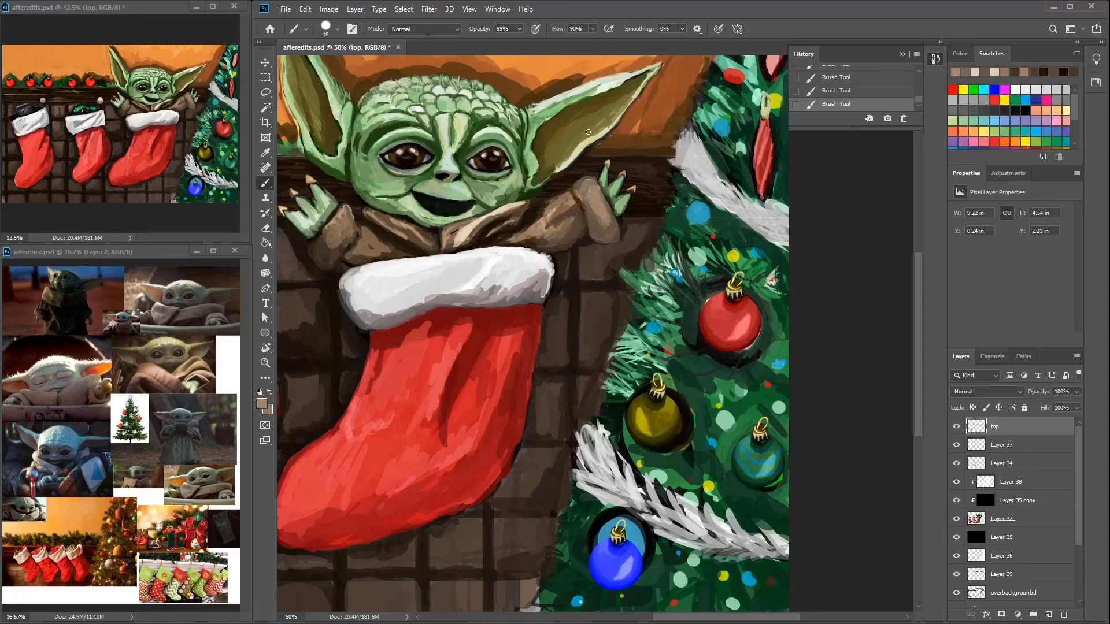
Step: Deepen the robe's chest folds with dark brown and refine the shading on its right sleeve
{"action": "mouse_move", "coordinate": [515, 206]}
{"action": "left_mouse_down"}
{"action": "mouse_move", "coordinate": [432, 246]}
{"action": "mouse_move", "coordinate": [383, 255]}
{"action": "mouse_move", "coordinate": [354, 237]}
{"action": "left_mouse_up"}
{"action": "left_click", "coordinate": [469, 254], "text": "alt"}
{"action": "left_click_drag", "start_coordinate": [507, 235], "coordinate": [455, 262]}
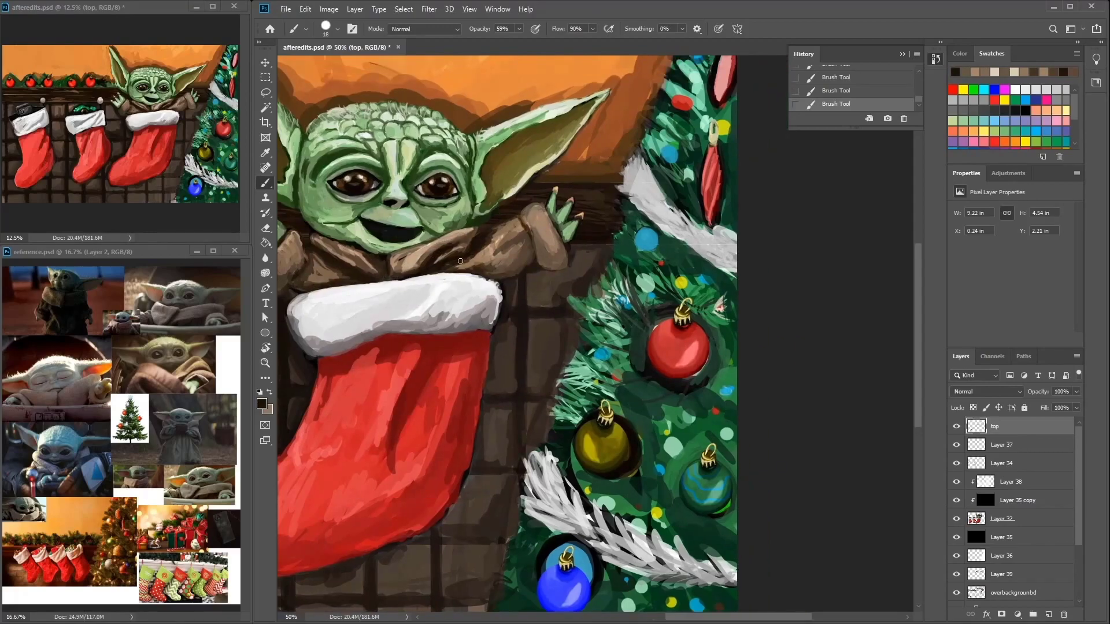
{"action": "mouse_move", "coordinate": [529, 241]}
{"action": "left_mouse_down"}
{"action": "mouse_move", "coordinate": [523, 266]}
{"action": "mouse_move", "coordinate": [537, 210]}
{"action": "left_mouse_up"}
{"action": "left_click", "coordinate": [527, 246], "text": "alt"}
{"action": "left_click", "coordinate": [502, 269], "text": "alt"}
Step: Touch up the ear nearer the tree and the wall around it with sampled colours
{"action": "left_click_drag", "start_coordinate": [509, 132], "coordinate": [619, 155]}
{"action": "left_click", "coordinate": [620, 155], "text": "alt"}
{"action": "mouse_move", "coordinate": [677, 134]}
{"action": "left_mouse_down"}
{"action": "mouse_move", "coordinate": [627, 144]}
{"action": "mouse_move", "coordinate": [550, 125]}
{"action": "mouse_move", "coordinate": [418, 117]}
{"action": "left_mouse_up"}
{"action": "left_click", "coordinate": [604, 139], "text": "alt"}
Step: Reduce the brush to size 17 and clean up the left ear's outer edge with sampled orange wall colours
{"action": "key", "text": "ctrl+plus"}
{"action": "key", "text": "ctrl+plus"}
{"action": "key", "text": "bracketleft"}
{"action": "key", "text": "bracketleft"}
{"action": "right_click", "coordinate": [511, 154]}
{"action": "left_click", "coordinate": [511, 155], "text": "alt"}
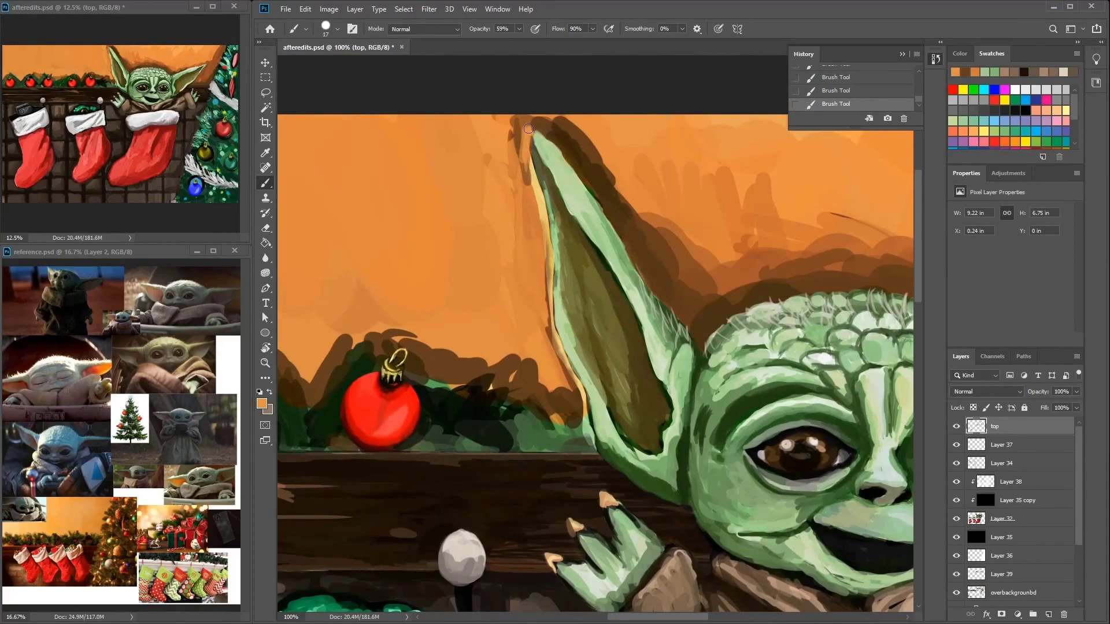
{"action": "left_click_drag", "start_coordinate": [547, 266], "coordinate": [569, 381]}
{"action": "left_click_drag", "start_coordinate": [546, 295], "coordinate": [584, 404]}
{"action": "left_click", "coordinate": [572, 407], "text": "alt"}
{"action": "mouse_move", "coordinate": [590, 448]}
{"action": "left_mouse_down"}
{"action": "mouse_move", "coordinate": [550, 332]}
{"action": "mouse_move", "coordinate": [548, 267]}
{"action": "left_mouse_up"}
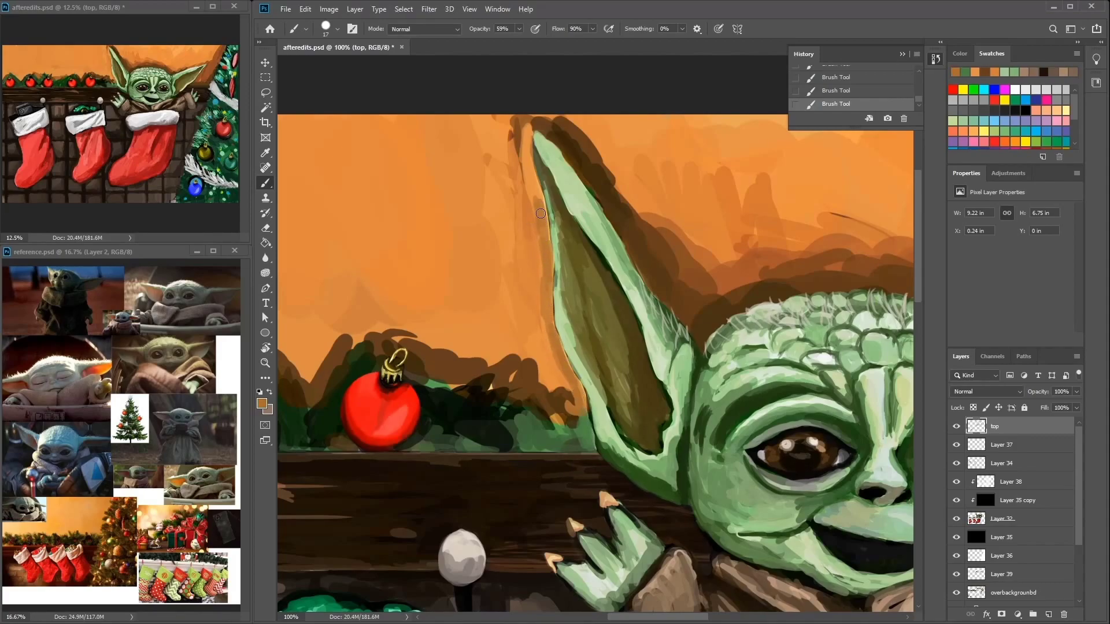
Step: Smooth the orange wall along the left ear's outer edge and sample greens from the garland beside it
{"action": "mouse_move", "coordinate": [527, 161]}
{"action": "left_mouse_down"}
{"action": "mouse_move", "coordinate": [527, 331]}
{"action": "mouse_move", "coordinate": [570, 399]}
{"action": "mouse_move", "coordinate": [509, 416]}
{"action": "mouse_move", "coordinate": [554, 447]}
{"action": "mouse_move", "coordinate": [430, 378]}
{"action": "mouse_move", "coordinate": [398, 347]}
{"action": "mouse_move", "coordinate": [423, 375]}
{"action": "mouse_move", "coordinate": [398, 335]}
{"action": "mouse_move", "coordinate": [447, 407]}
{"action": "mouse_move", "coordinate": [462, 399]}
{"action": "mouse_move", "coordinate": [473, 419]}
{"action": "mouse_move", "coordinate": [425, 440]}
{"action": "mouse_move", "coordinate": [480, 445]}
{"action": "mouse_move", "coordinate": [428, 457]}
{"action": "mouse_move", "coordinate": [549, 435]}
{"action": "left_mouse_up"}
{"action": "left_click", "coordinate": [528, 335], "text": "alt"}
{"action": "left_click", "coordinate": [448, 408], "text": "alt"}
{"action": "left_click", "coordinate": [440, 428], "text": "alt"}
Step: Paint thin needle strokes in sampled green along the garland above the mantel, around the red ornaments
{"action": "left_click", "coordinate": [399, 324], "text": "alt"}
{"action": "mouse_move", "coordinate": [399, 323]}
{"action": "left_mouse_down"}
{"action": "mouse_move", "coordinate": [385, 364]}
{"action": "mouse_move", "coordinate": [365, 341]}
{"action": "mouse_move", "coordinate": [504, 257]}
{"action": "left_mouse_up"}
{"action": "left_click_drag", "start_coordinate": [405, 278], "coordinate": [376, 312]}
{"action": "left_click_drag", "start_coordinate": [335, 271], "coordinate": [324, 300]}
{"action": "mouse_move", "coordinate": [324, 300]}
{"action": "left_mouse_down"}
{"action": "mouse_move", "coordinate": [341, 282]}
{"action": "mouse_move", "coordinate": [396, 294]}
{"action": "mouse_move", "coordinate": [392, 326]}
{"action": "mouse_move", "coordinate": [433, 343]}
{"action": "mouse_move", "coordinate": [430, 370]}
{"action": "left_mouse_up"}
{"action": "left_click", "coordinate": [393, 326], "text": "alt"}
{"action": "mouse_move", "coordinate": [431, 315]}
{"action": "left_mouse_down"}
{"action": "mouse_move", "coordinate": [465, 376]}
{"action": "mouse_move", "coordinate": [487, 349]}
{"action": "left_mouse_up"}
{"action": "left_click", "coordinate": [511, 273], "text": "alt"}
{"action": "mouse_move", "coordinate": [515, 289]}
{"action": "left_mouse_down"}
{"action": "mouse_move", "coordinate": [488, 352]}
{"action": "mouse_move", "coordinate": [463, 336]}
{"action": "left_mouse_up"}
{"action": "left_click_drag", "start_coordinate": [434, 272], "coordinate": [405, 329]}
{"action": "left_click_drag", "start_coordinate": [398, 263], "coordinate": [375, 318]}
{"action": "mouse_move", "coordinate": [332, 285]}
{"action": "left_mouse_down"}
{"action": "mouse_move", "coordinate": [563, 267]}
{"action": "mouse_move", "coordinate": [483, 303]}
{"action": "left_mouse_up"}
{"action": "mouse_move", "coordinate": [494, 243]}
{"action": "left_mouse_down"}
{"action": "mouse_move", "coordinate": [459, 294]}
{"action": "mouse_move", "coordinate": [433, 275]}
{"action": "left_mouse_up"}
{"action": "left_click_drag", "start_coordinate": [437, 249], "coordinate": [378, 320]}
{"action": "left_click_drag", "start_coordinate": [405, 283], "coordinate": [379, 315]}
{"action": "mouse_move", "coordinate": [385, 271]}
{"action": "left_mouse_down"}
{"action": "mouse_move", "coordinate": [338, 324]}
{"action": "mouse_move", "coordinate": [419, 338]}
{"action": "left_mouse_up"}
Step: Layer more upright green needles over the garland with a second sampled tone, breaking up its upper edge against the wall
{"action": "left_click", "coordinate": [419, 339], "text": "alt"}
{"action": "left_click_drag", "start_coordinate": [430, 379], "coordinate": [439, 320]}
{"action": "left_click_drag", "start_coordinate": [405, 361], "coordinate": [384, 309]}
{"action": "mouse_move", "coordinate": [376, 323]}
{"action": "left_mouse_down"}
{"action": "mouse_move", "coordinate": [367, 292]}
{"action": "mouse_move", "coordinate": [347, 279]}
{"action": "left_mouse_up"}
{"action": "left_click_drag", "start_coordinate": [376, 299], "coordinate": [373, 268]}
{"action": "left_click_drag", "start_coordinate": [433, 358], "coordinate": [427, 312]}
{"action": "left_click_drag", "start_coordinate": [338, 335], "coordinate": [329, 306]}
{"action": "left_click_drag", "start_coordinate": [326, 350], "coordinate": [318, 323]}
{"action": "left_click_drag", "start_coordinate": [495, 398], "coordinate": [491, 353]}
{"action": "mouse_move", "coordinate": [567, 347]}
{"action": "left_mouse_down"}
{"action": "mouse_move", "coordinate": [383, 275]}
{"action": "mouse_move", "coordinate": [370, 231]}
{"action": "left_mouse_up"}
{"action": "left_click_drag", "start_coordinate": [404, 312], "coordinate": [384, 275]}
{"action": "left_click_drag", "start_coordinate": [431, 330], "coordinate": [440, 252]}
{"action": "left_click_drag", "start_coordinate": [459, 318], "coordinate": [451, 280]}
{"action": "mouse_move", "coordinate": [552, 332]}
{"action": "left_mouse_down"}
{"action": "mouse_move", "coordinate": [573, 286]}
{"action": "mouse_move", "coordinate": [505, 304]}
{"action": "left_mouse_up"}
{"action": "left_click_drag", "start_coordinate": [578, 281], "coordinate": [604, 234]}
{"action": "left_click_drag", "start_coordinate": [569, 277], "coordinate": [585, 274]}
{"action": "left_click_drag", "start_coordinate": [682, 332], "coordinate": [595, 295]}
{"action": "left_click_drag", "start_coordinate": [739, 303], "coordinate": [520, 260]}
{"action": "left_click_drag", "start_coordinate": [901, 133], "coordinate": [446, 185]}
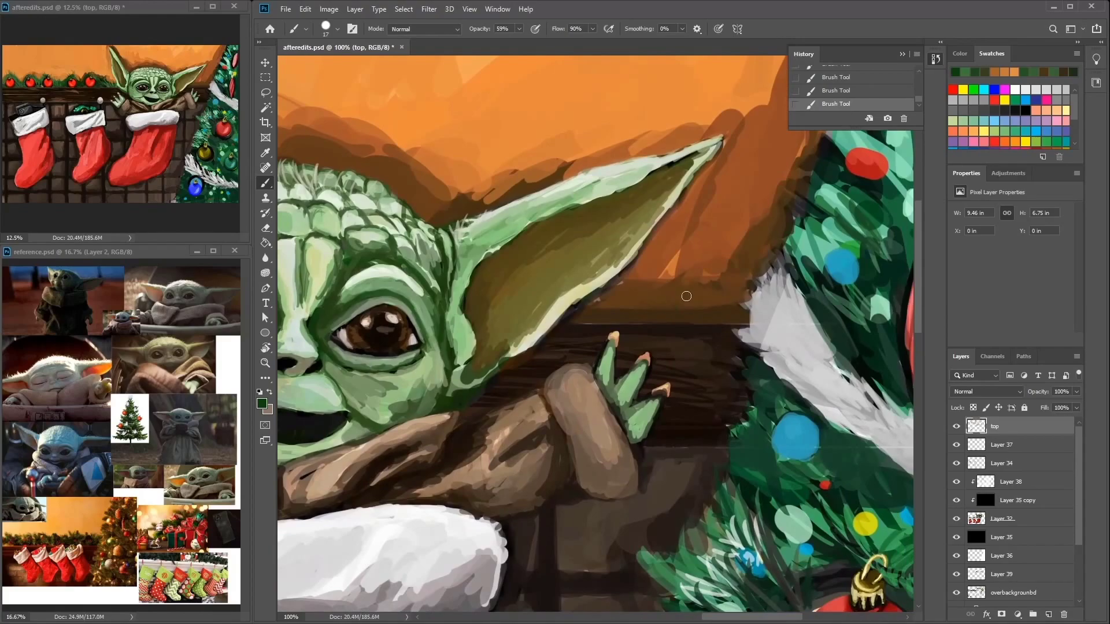
{"action": "left_click_drag", "start_coordinate": [675, 308], "coordinate": [625, 298]}
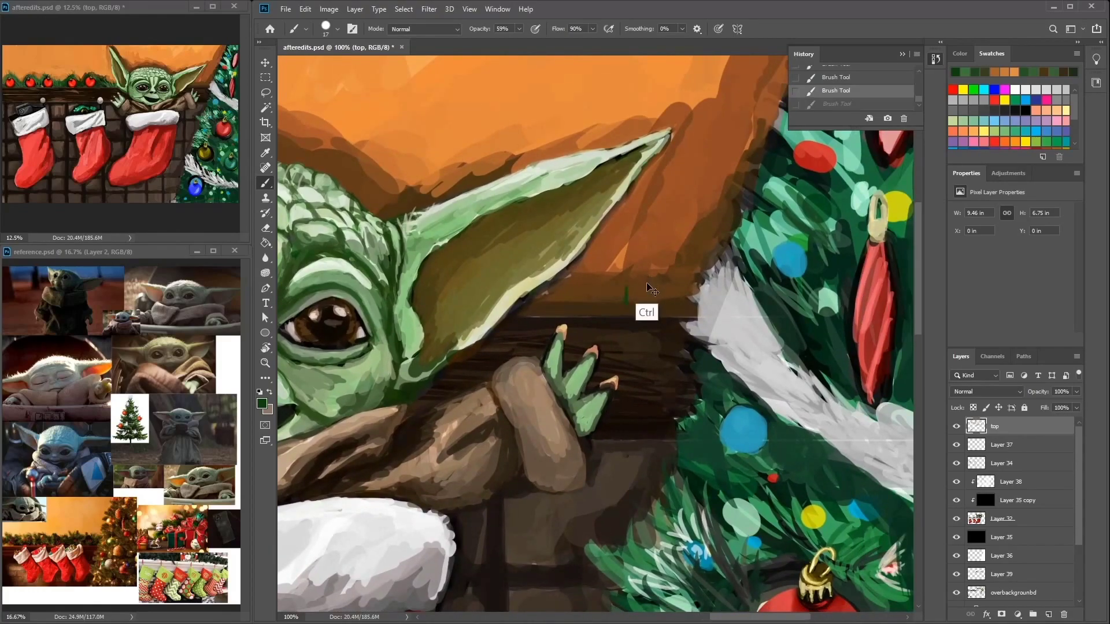
Step: Fill the garland between the red ornaments with overlapping sampled-green needles
{"action": "left_click", "coordinate": [615, 329], "text": "alt"}
{"action": "mouse_move", "coordinate": [612, 335]}
{"action": "left_mouse_down"}
{"action": "mouse_move", "coordinate": [682, 218]}
{"action": "mouse_move", "coordinate": [729, 222]}
{"action": "left_mouse_up"}
{"action": "mouse_move", "coordinate": [693, 283]}
{"action": "left_mouse_down"}
{"action": "mouse_move", "coordinate": [723, 225]}
{"action": "mouse_move", "coordinate": [688, 216]}
{"action": "mouse_move", "coordinate": [745, 254]}
{"action": "left_mouse_up"}
{"action": "left_click_drag", "start_coordinate": [664, 234], "coordinate": [633, 198]}
{"action": "mouse_move", "coordinate": [552, 283]}
{"action": "left_mouse_down"}
{"action": "mouse_move", "coordinate": [578, 214]}
{"action": "mouse_move", "coordinate": [474, 194]}
{"action": "left_mouse_up"}
{"action": "mouse_move", "coordinate": [385, 262]}
{"action": "left_mouse_down"}
{"action": "mouse_move", "coordinate": [515, 224]}
{"action": "mouse_move", "coordinate": [698, 309]}
{"action": "left_mouse_up"}
{"action": "mouse_move", "coordinate": [537, 344]}
{"action": "left_mouse_down"}
{"action": "mouse_move", "coordinate": [558, 257]}
{"action": "mouse_move", "coordinate": [503, 275]}
{"action": "left_mouse_up"}
{"action": "left_click_drag", "start_coordinate": [482, 291], "coordinate": [442, 248]}
{"action": "left_click_drag", "start_coordinate": [431, 286], "coordinate": [408, 247]}
{"action": "left_click_drag", "start_coordinate": [405, 338], "coordinate": [393, 276]}
{"action": "mouse_move", "coordinate": [422, 346]}
{"action": "left_mouse_down"}
{"action": "mouse_move", "coordinate": [393, 286]}
{"action": "mouse_move", "coordinate": [399, 300]}
{"action": "left_mouse_up"}
{"action": "mouse_move", "coordinate": [492, 312]}
{"action": "left_mouse_down"}
{"action": "mouse_move", "coordinate": [632, 274]}
{"action": "mouse_move", "coordinate": [462, 231]}
{"action": "left_mouse_up"}
{"action": "left_click_drag", "start_coordinate": [456, 251], "coordinate": [448, 197]}
{"action": "left_click_drag", "start_coordinate": [373, 312], "coordinate": [404, 269]}
{"action": "left_click_drag", "start_coordinate": [370, 309], "coordinate": [405, 220]}
Step: Add resampled needle strokes along the garland's ragged top edge around the ornament caps
{"action": "left_click", "coordinate": [409, 250], "text": "alt"}
{"action": "mouse_move", "coordinate": [393, 304]}
{"action": "left_mouse_down"}
{"action": "mouse_move", "coordinate": [384, 276]}
{"action": "mouse_move", "coordinate": [399, 223]}
{"action": "left_mouse_up"}
{"action": "mouse_move", "coordinate": [370, 263]}
{"action": "left_mouse_down"}
{"action": "mouse_move", "coordinate": [382, 214]}
{"action": "mouse_move", "coordinate": [384, 226]}
{"action": "left_mouse_up"}
{"action": "left_click_drag", "start_coordinate": [486, 234], "coordinate": [417, 171]}
{"action": "left_click_drag", "start_coordinate": [439, 231], "coordinate": [429, 173]}
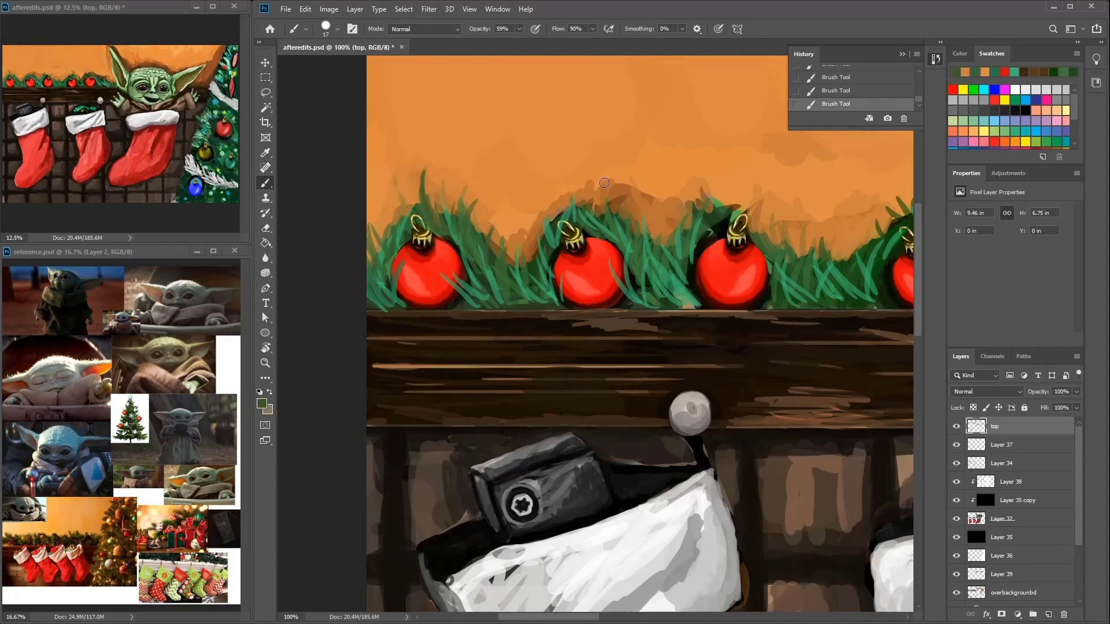
Step: Touch up the garland around the ornaments nearest the character with sampled green
{"action": "key", "text": "ctrl+minus"}
{"action": "left_click", "coordinate": [591, 322], "text": "alt"}
{"action": "mouse_move", "coordinate": [601, 294]}
{"action": "left_mouse_down"}
{"action": "mouse_move", "coordinate": [598, 260]}
{"action": "mouse_move", "coordinate": [515, 220]}
{"action": "left_mouse_up"}
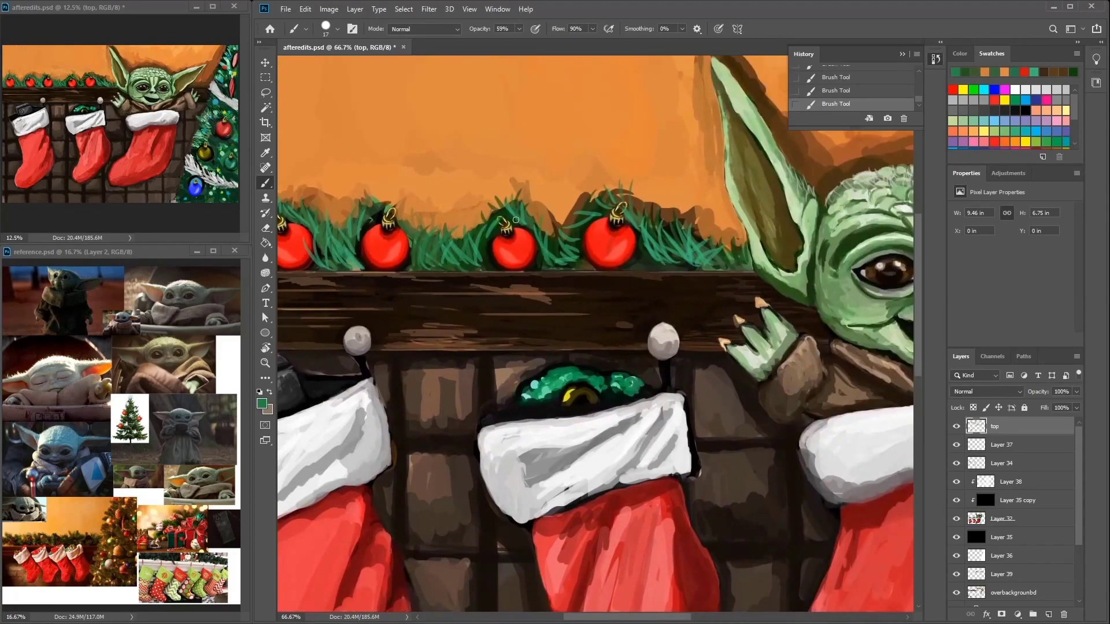
{"action": "left_click", "coordinate": [609, 268], "text": "alt"}
{"action": "left_click_drag", "start_coordinate": [481, 267], "coordinate": [410, 268]}
{"action": "key", "text": "ctrl+minus"}
{"action": "key", "text": "ctrl+minus"}
Step: Refine the garland and its edge against the mantel with newly sampled colours
{"action": "left_click", "coordinate": [572, 227], "text": "alt"}
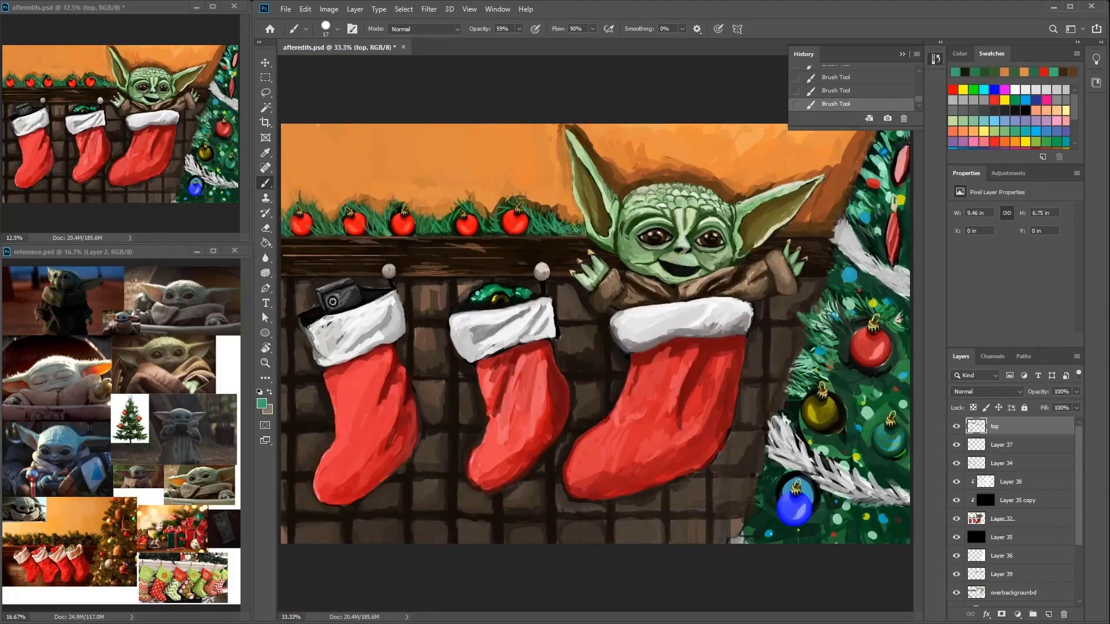
{"action": "key", "text": "ctrl+plus"}
{"action": "key", "text": "ctrl+plus"}
{"action": "left_click", "coordinate": [519, 261], "text": "alt"}
{"action": "left_click_drag", "start_coordinate": [481, 254], "coordinate": [423, 260]}
Step: Touch up the bricks below the character's stocking, next to the tree, with sampled brown
{"action": "left_click", "coordinate": [506, 181], "text": "alt"}
{"action": "key", "text": "ctrl+minus"}
{"action": "key", "text": "ctrl+minus"}
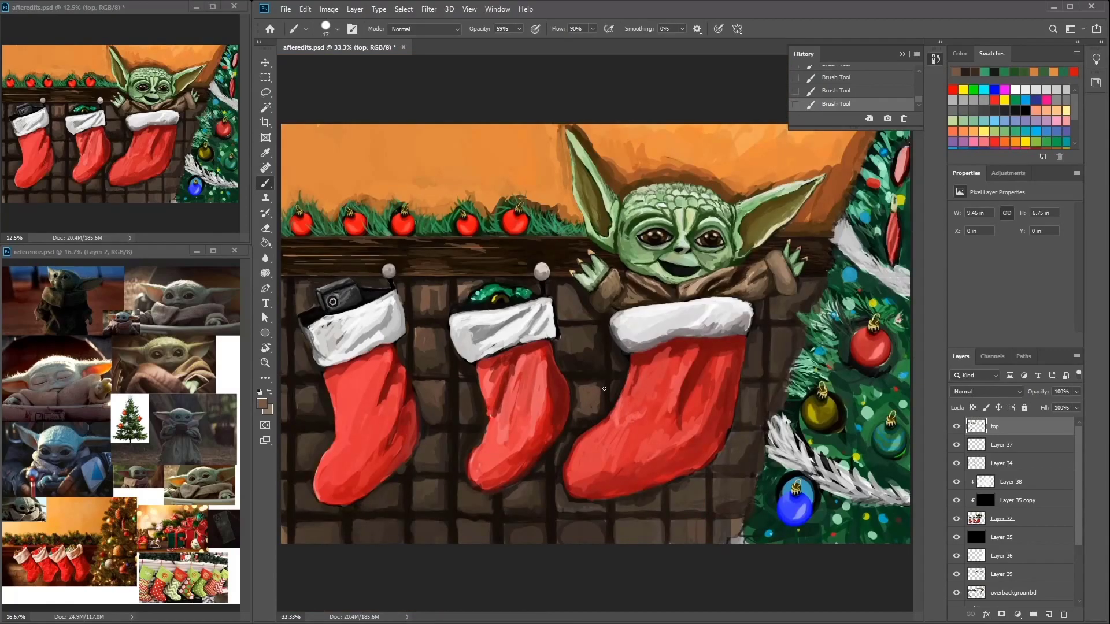
{"action": "left_click_drag", "start_coordinate": [740, 459], "coordinate": [740, 440]}
{"action": "left_click_drag", "start_coordinate": [729, 496], "coordinate": [701, 507]}
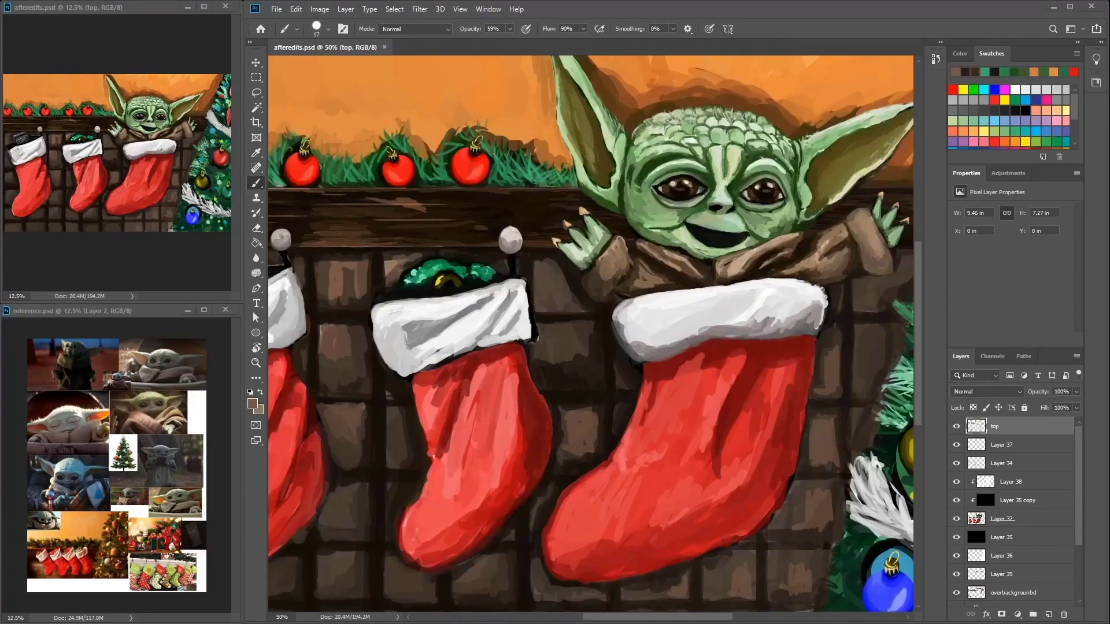
Step: Darken the folds below the cuff and the lower edge of the character's stocking with sampled dark reds
{"action": "mouse_move", "coordinate": [665, 388]}
{"action": "left_mouse_down"}
{"action": "mouse_move", "coordinate": [622, 457]}
{"action": "mouse_move", "coordinate": [691, 352]}
{"action": "left_mouse_up"}
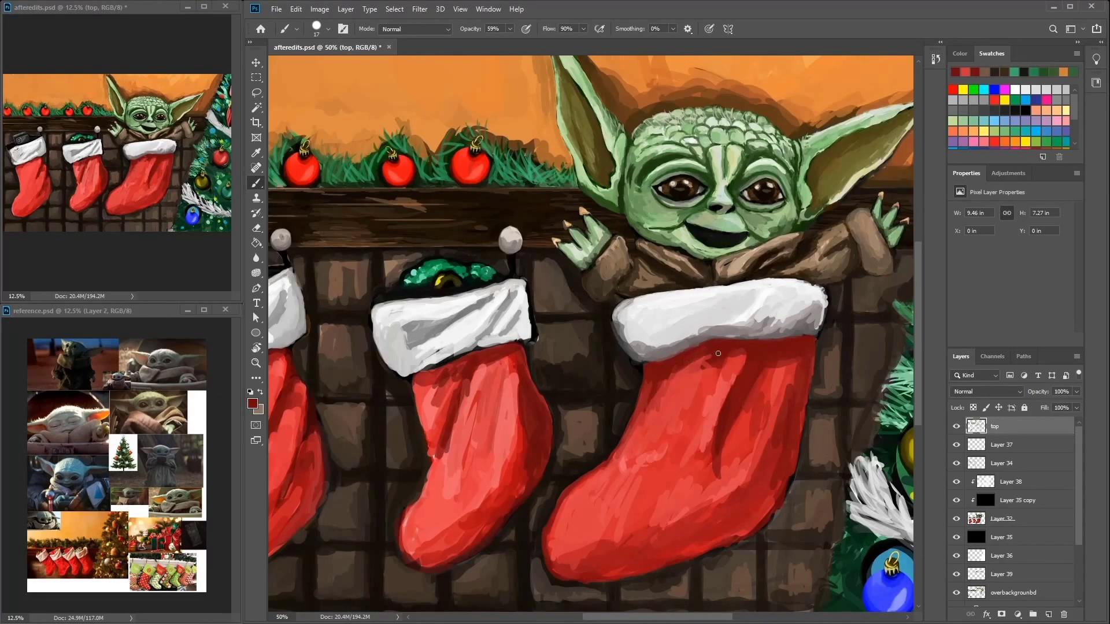
{"action": "mouse_move", "coordinate": [751, 505]}
{"action": "left_mouse_down"}
{"action": "mouse_move", "coordinate": [682, 555]}
{"action": "mouse_move", "coordinate": [555, 575]}
{"action": "mouse_move", "coordinate": [564, 564]}
{"action": "left_mouse_up"}
{"action": "left_click", "coordinate": [592, 566], "text": "alt"}
{"action": "mouse_move", "coordinate": [698, 547]}
{"action": "left_mouse_down"}
{"action": "mouse_move", "coordinate": [780, 466]}
{"action": "mouse_move", "coordinate": [795, 365]}
{"action": "mouse_move", "coordinate": [789, 425]}
{"action": "left_mouse_up"}
{"action": "left_click", "coordinate": [786, 398], "text": "alt"}
{"action": "left_click_drag", "start_coordinate": [768, 369], "coordinate": [723, 480]}
Step: Blend sampled reds into the side, heel and vertical folds of the character's stocking
{"action": "left_click", "coordinate": [772, 457], "text": "alt"}
{"action": "left_click_drag", "start_coordinate": [775, 358], "coordinate": [781, 451]}
{"action": "left_click_drag", "start_coordinate": [653, 399], "coordinate": [618, 454]}
{"action": "mouse_move", "coordinate": [752, 404]}
{"action": "left_mouse_down"}
{"action": "mouse_move", "coordinate": [712, 384]}
{"action": "mouse_move", "coordinate": [722, 433]}
{"action": "left_mouse_up"}
{"action": "left_click_drag", "start_coordinate": [760, 471], "coordinate": [691, 548]}
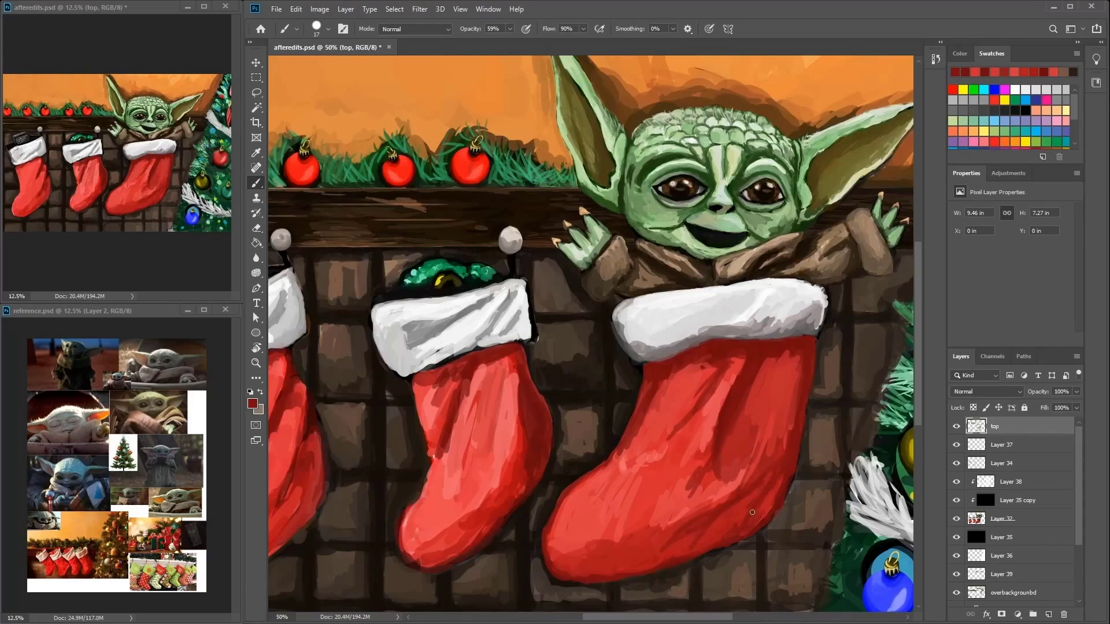
{"action": "left_click", "coordinate": [768, 455], "text": "alt"}
{"action": "left_click", "coordinate": [674, 372], "text": "alt"}
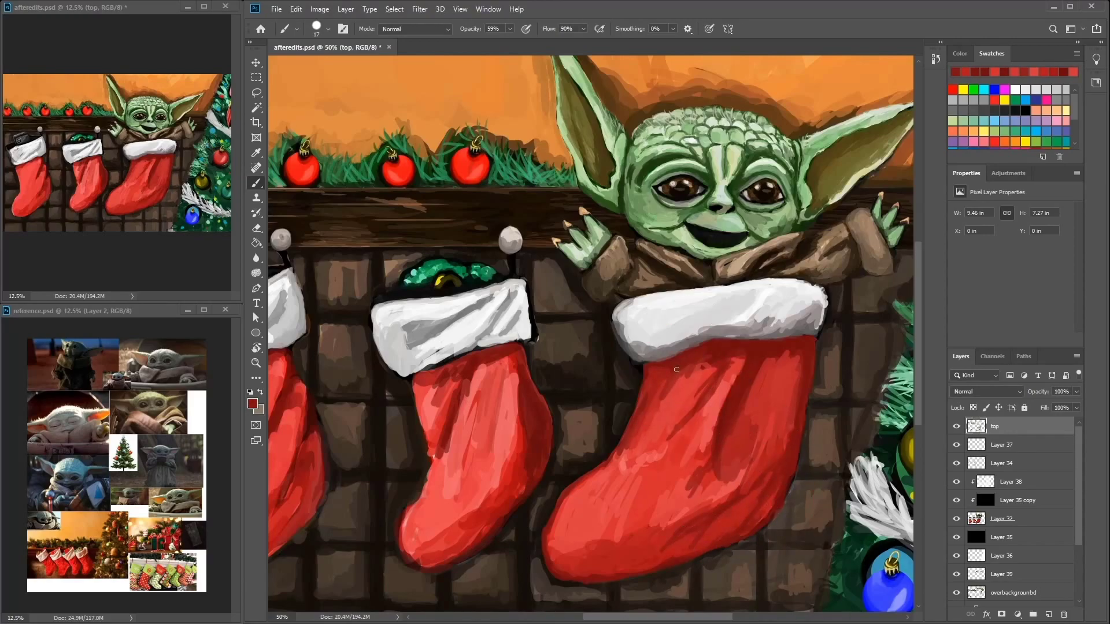
Step: Enlarge the brush to size 23 and touch up the bricks around the middle and character's stockings with sampled browns
{"action": "left_click_drag", "start_coordinate": [797, 364], "coordinate": [874, 190]}
{"action": "key", "text": "bracketright"}
{"action": "left_click", "coordinate": [779, 280], "text": "alt"}
{"action": "left_click", "coordinate": [668, 286], "text": "alt"}
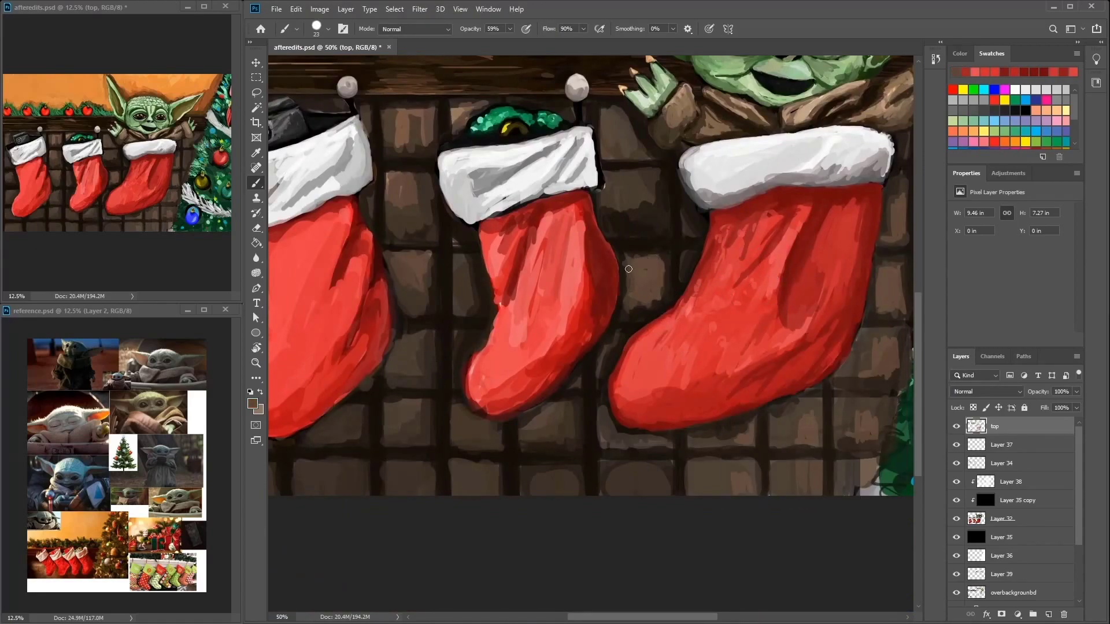
{"action": "left_click", "coordinate": [639, 354], "text": "alt"}
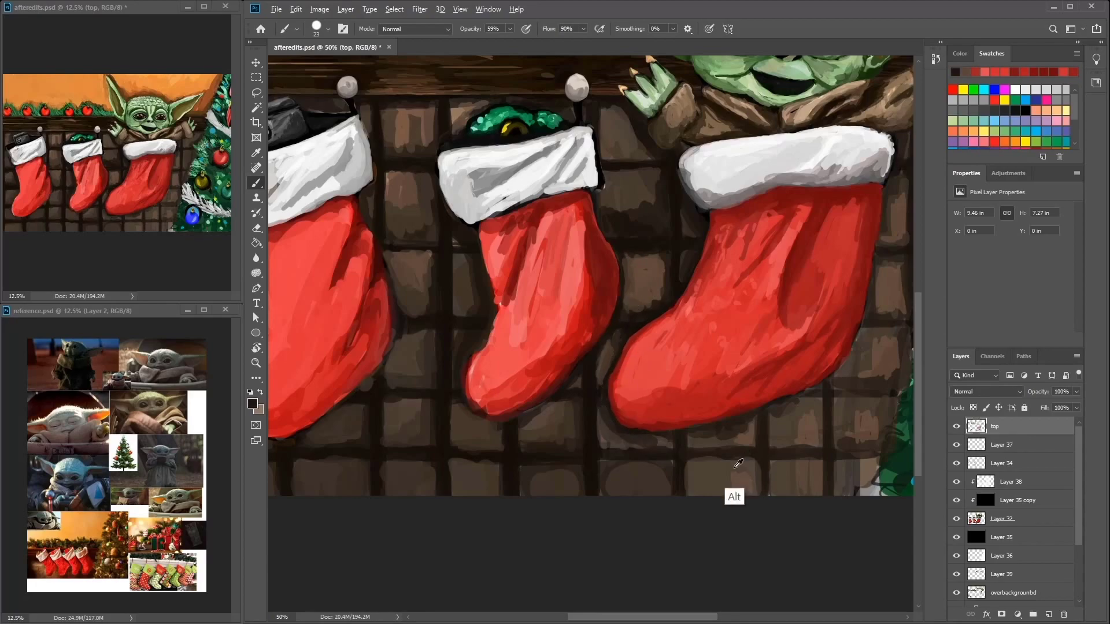
{"action": "scroll", "coordinate": [537, 428], "scroll_direction": "down", "scroll_amount": 2}
{"action": "scroll", "coordinate": [538, 428], "scroll_direction": "left", "scroll_amount": 3}
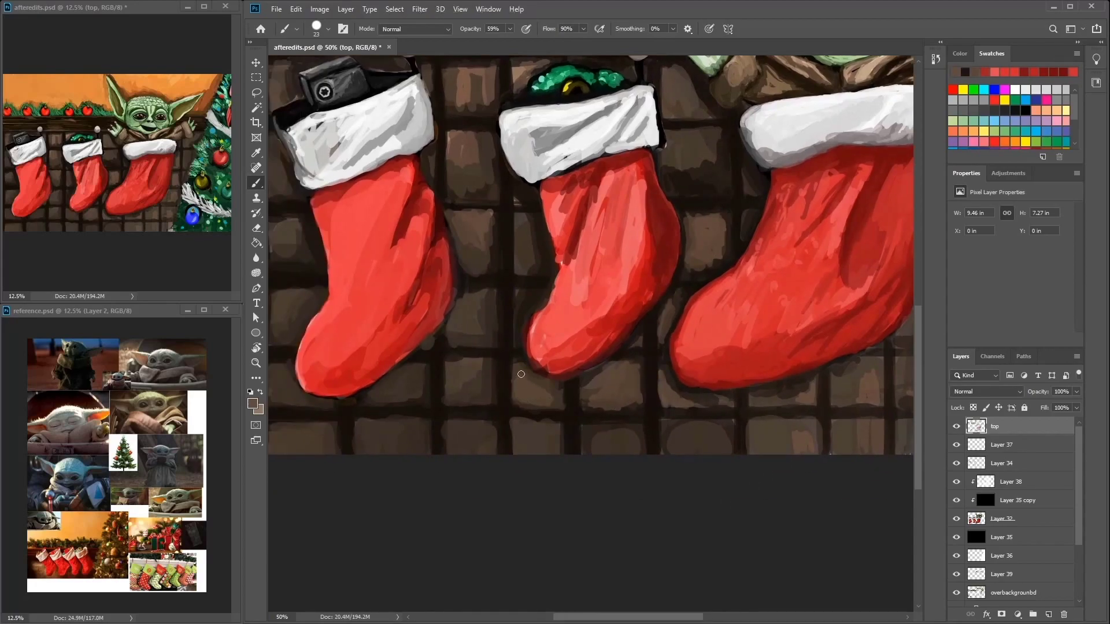
{"action": "scroll", "coordinate": [605, 231], "scroll_direction": "left", "scroll_amount": 1}
Step: Paint darker fold strokes and lighter red streaks down the middle stocking with sampled reds
{"action": "left_click", "coordinate": [605, 231], "text": "alt"}
{"action": "left_click_drag", "start_coordinate": [601, 205], "coordinate": [616, 246]}
{"action": "left_click_drag", "start_coordinate": [665, 196], "coordinate": [641, 268]}
{"action": "left_click_drag", "start_coordinate": [685, 226], "coordinate": [671, 292]}
{"action": "left_click_drag", "start_coordinate": [667, 174], "coordinate": [656, 237]}
{"action": "mouse_move", "coordinate": [646, 112]}
{"action": "left_mouse_down"}
{"action": "mouse_move", "coordinate": [631, 237]}
{"action": "mouse_move", "coordinate": [647, 353]}
{"action": "left_mouse_up"}
{"action": "left_click_drag", "start_coordinate": [664, 237], "coordinate": [644, 338]}
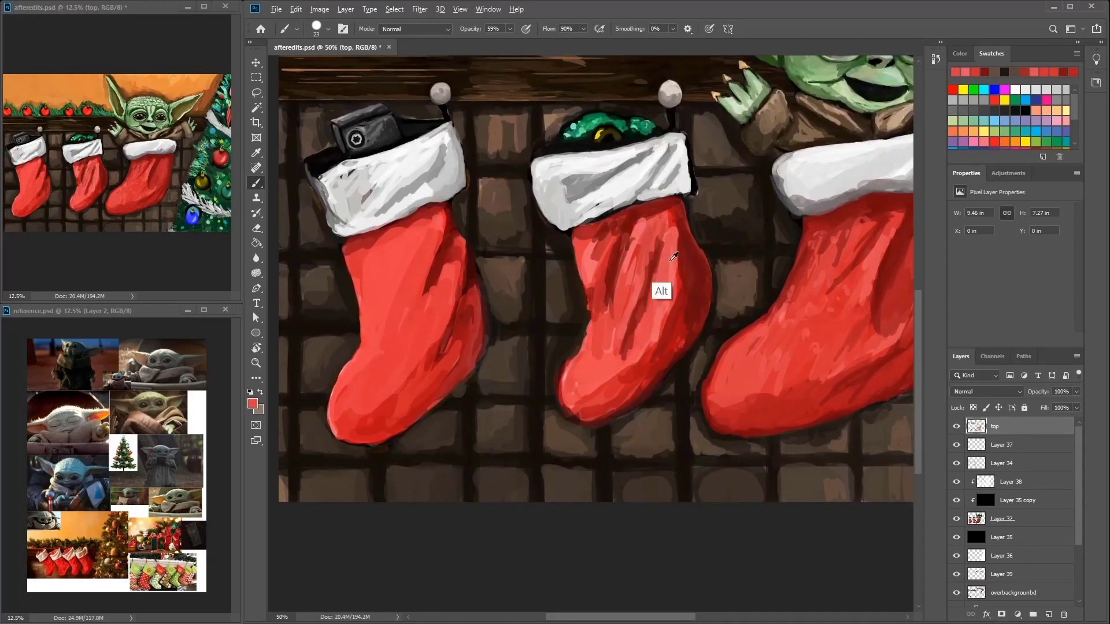
{"action": "scroll", "coordinate": [676, 260], "scroll_direction": "up", "scroll_amount": 2}
{"action": "left_click", "coordinate": [691, 316], "text": "alt"}
Step: Touch up the bricks beside the camera stocking with sampled brown and pick a brown from the mantel
{"action": "scroll", "coordinate": [690, 317], "scroll_direction": "left", "scroll_amount": 2}
{"action": "left_click", "coordinate": [411, 306], "text": "alt"}
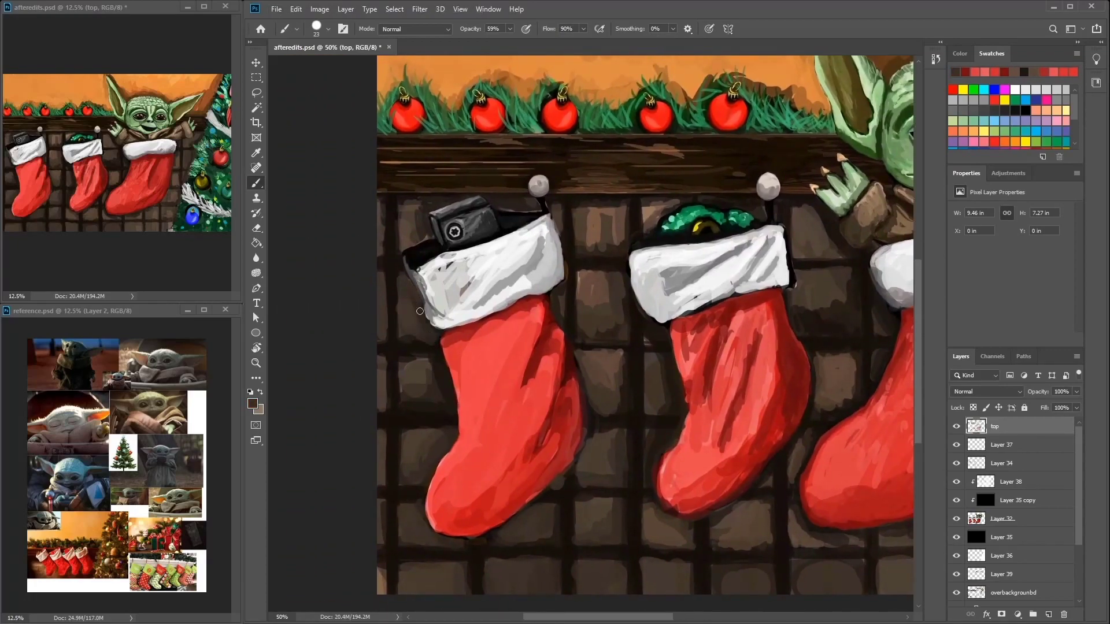
{"action": "scroll", "coordinate": [356, 279], "scroll_direction": "up", "scroll_amount": 2}
{"action": "scroll", "coordinate": [356, 279], "scroll_direction": "right", "scroll_amount": 2}
{"action": "left_click_drag", "start_coordinate": [357, 279], "coordinate": [306, 253]}
{"action": "left_click", "coordinate": [439, 266], "text": "alt"}
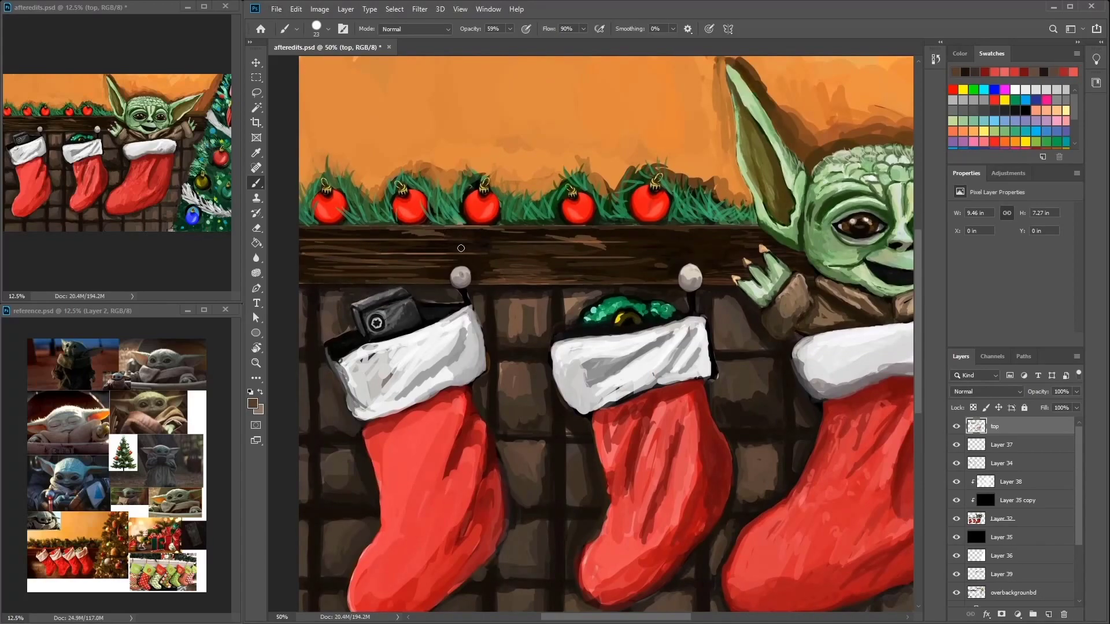
Step: Paint horizontal wood-grain strokes along the mantel above the camera and middle stockings with sampled browns
{"action": "scroll", "coordinate": [353, 237], "scroll_direction": "right", "scroll_amount": 2}
{"action": "scroll", "coordinate": [353, 237], "scroll_direction": "left", "scroll_amount": 3}
{"action": "scroll", "coordinate": [354, 237], "scroll_direction": "up", "scroll_amount": 1}
{"action": "left_click", "coordinate": [431, 256], "text": "alt"}
{"action": "left_click", "coordinate": [414, 260], "text": "alt"}
{"action": "left_click", "coordinate": [414, 260], "text": "alt"}
{"action": "mouse_move", "coordinate": [347, 261]}
{"action": "left_mouse_down"}
{"action": "mouse_move", "coordinate": [460, 264]}
{"action": "mouse_move", "coordinate": [443, 281]}
{"action": "mouse_move", "coordinate": [532, 248]}
{"action": "mouse_move", "coordinate": [426, 249]}
{"action": "left_mouse_up"}
{"action": "left_click_drag", "start_coordinate": [508, 267], "coordinate": [666, 260]}
{"action": "left_click_drag", "start_coordinate": [525, 283], "coordinate": [772, 254]}
{"action": "left_click_drag", "start_coordinate": [488, 251], "coordinate": [734, 255]}
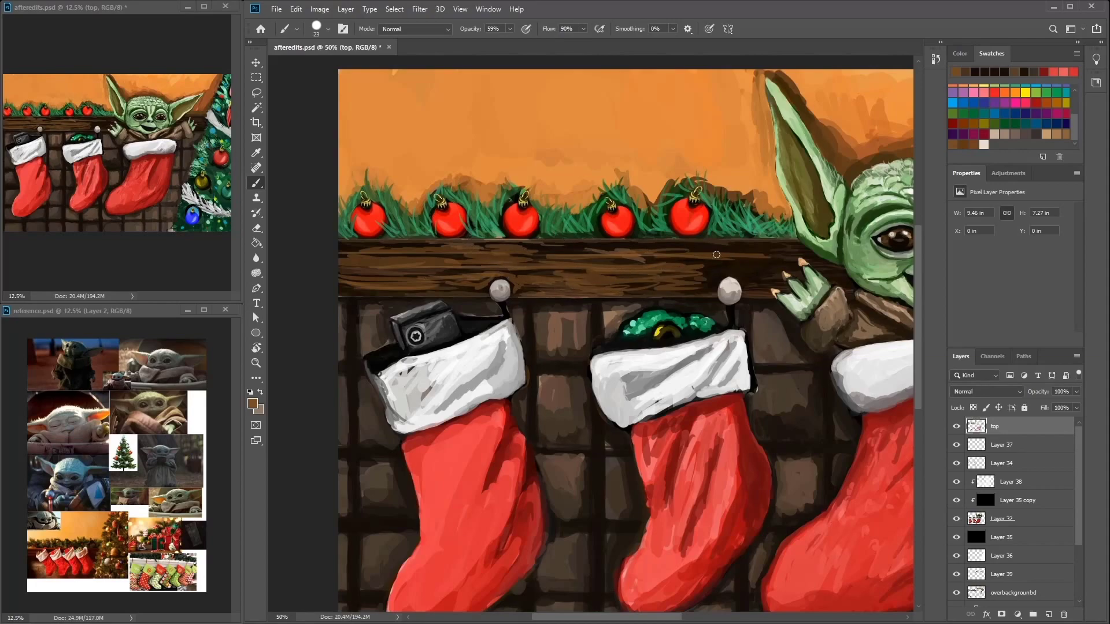
Step: Add darker grain lines across the mantel, working in from its left end
{"action": "left_click_drag", "start_coordinate": [624, 289], "coordinate": [771, 261]}
{"action": "left_click", "coordinate": [347, 296], "text": "alt"}
{"action": "left_click_drag", "start_coordinate": [338, 250], "coordinate": [418, 254]}
{"action": "mouse_move", "coordinate": [338, 272]}
{"action": "left_mouse_down"}
{"action": "mouse_move", "coordinate": [436, 268]}
{"action": "mouse_move", "coordinate": [433, 288]}
{"action": "left_mouse_up"}
{"action": "mouse_move", "coordinate": [415, 242]}
{"action": "left_mouse_down"}
{"action": "mouse_move", "coordinate": [334, 222]}
{"action": "mouse_move", "coordinate": [445, 232]}
{"action": "left_mouse_up"}
{"action": "left_click_drag", "start_coordinate": [344, 246], "coordinate": [451, 249]}
{"action": "left_click_drag", "start_coordinate": [321, 265], "coordinate": [552, 267]}
{"action": "left_click", "coordinate": [552, 268], "text": "alt"}
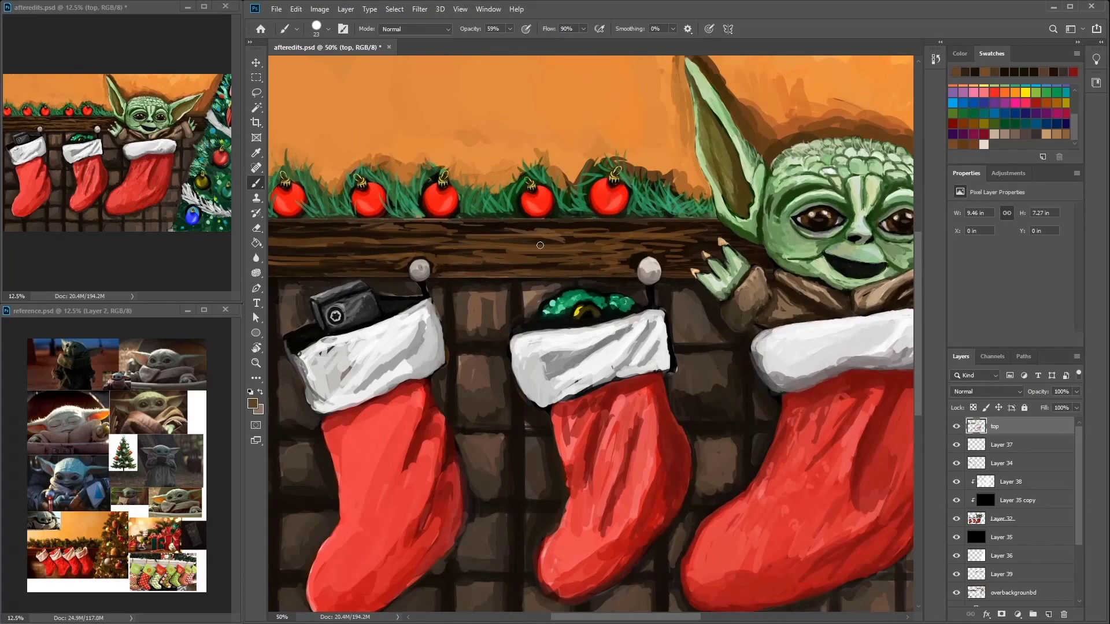
Step: Extend the mantel's wood grain along its top edge and darken the section between the raised hand and the tree
{"action": "left_click_drag", "start_coordinate": [484, 227], "coordinate": [342, 230]}
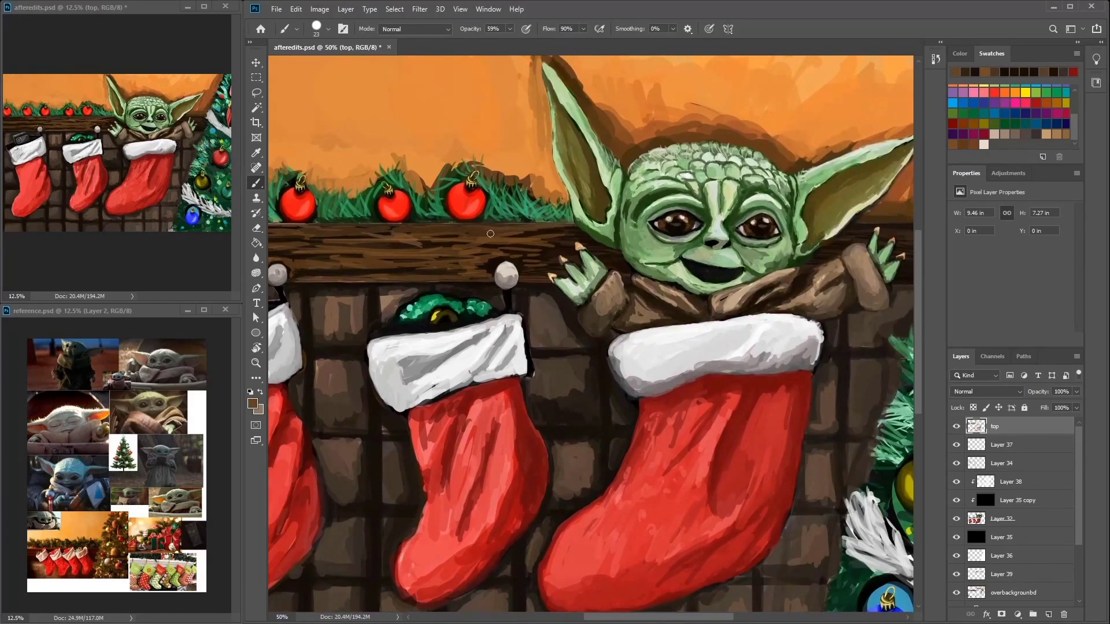
{"action": "left_click_drag", "start_coordinate": [578, 242], "coordinate": [419, 256]}
{"action": "left_click", "coordinate": [697, 261], "text": "alt"}
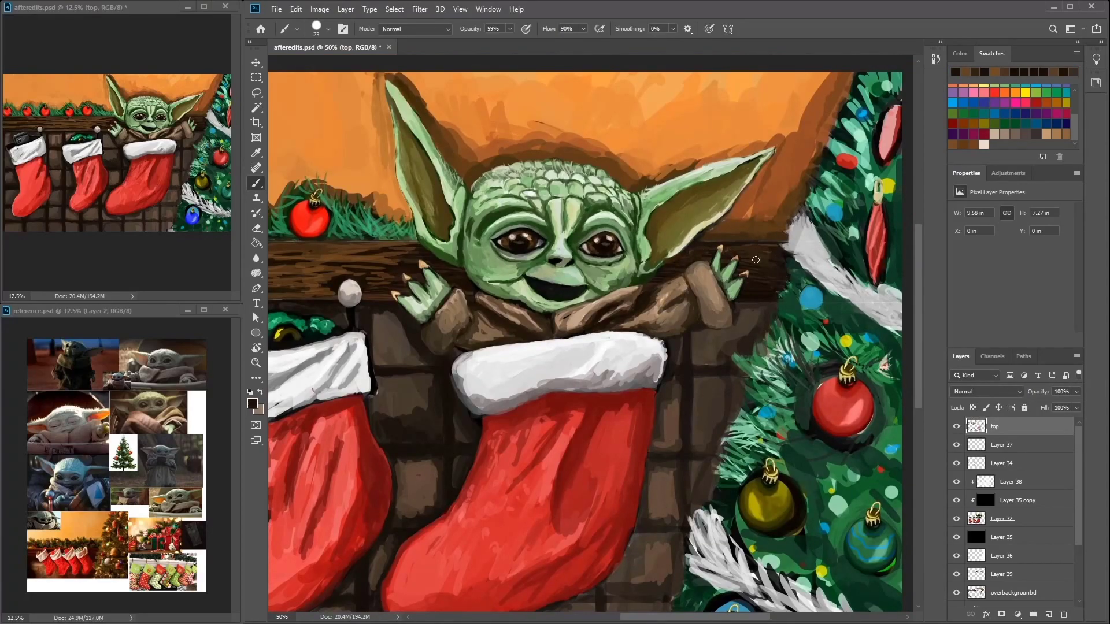
{"action": "left_click_drag", "start_coordinate": [781, 257], "coordinate": [782, 277]}
{"action": "left_click_drag", "start_coordinate": [709, 254], "coordinate": [824, 236]}
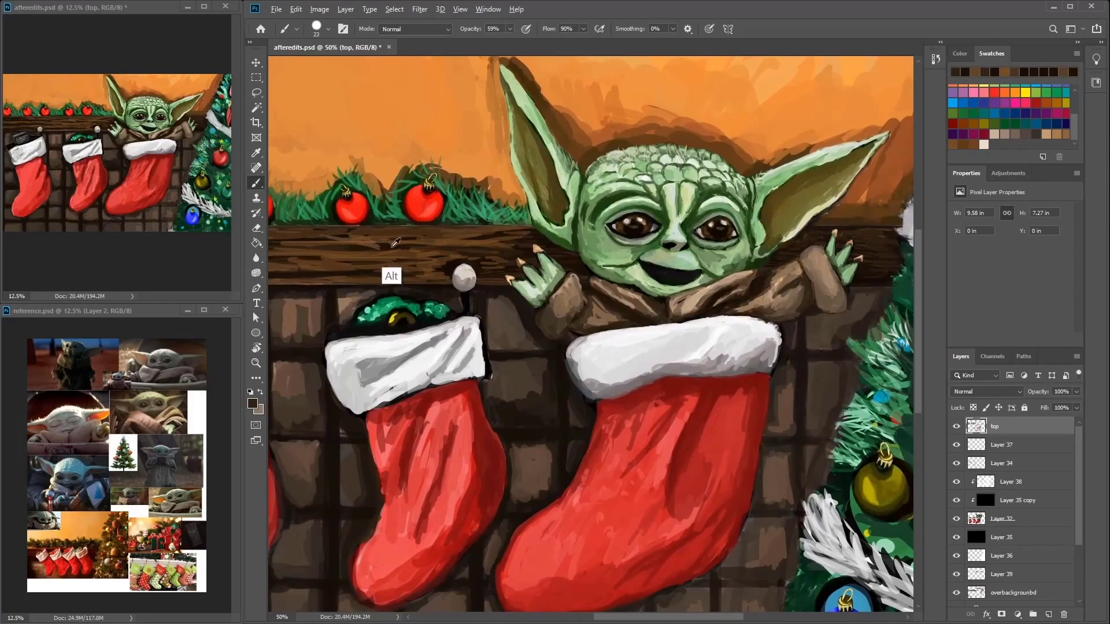
Step: Deepen the mantel's grain and lower edge with dark brown around the stocking hooks
{"action": "mouse_move", "coordinate": [520, 243]}
{"action": "left_mouse_down"}
{"action": "mouse_move", "coordinate": [436, 246]}
{"action": "mouse_move", "coordinate": [617, 269]}
{"action": "left_mouse_up"}
{"action": "left_click_drag", "start_coordinate": [502, 268], "coordinate": [444, 267]}
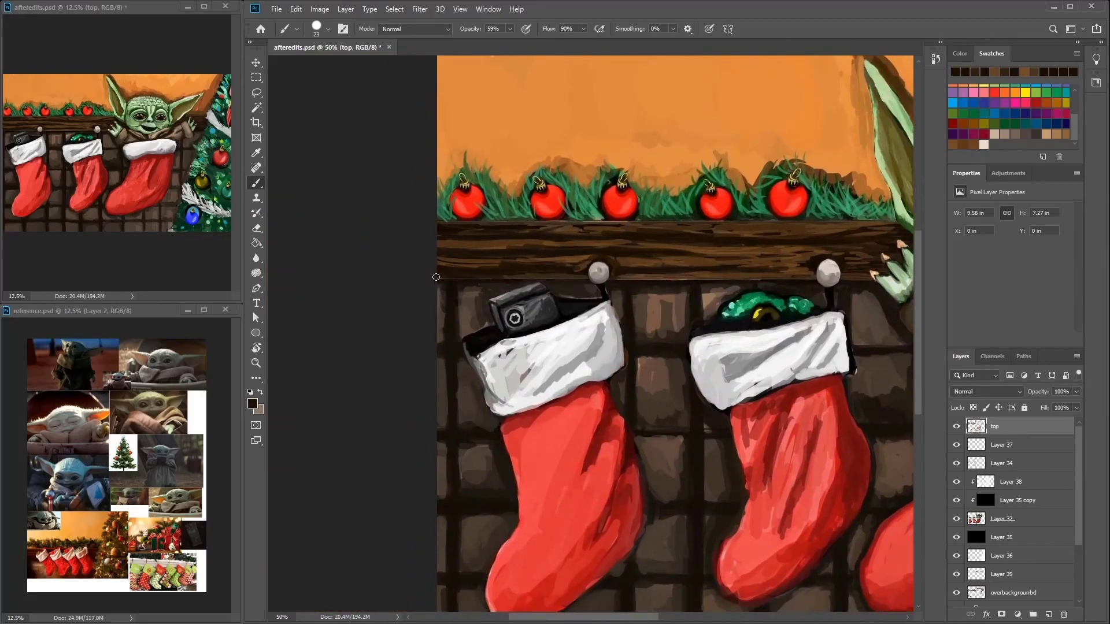
{"action": "mouse_move", "coordinate": [617, 276]}
{"action": "left_mouse_down"}
{"action": "mouse_move", "coordinate": [702, 276]}
{"action": "mouse_move", "coordinate": [562, 261]}
{"action": "left_mouse_up"}
{"action": "mouse_move", "coordinate": [564, 263]}
{"action": "left_mouse_down"}
{"action": "mouse_move", "coordinate": [702, 263]}
{"action": "mouse_move", "coordinate": [565, 258]}
{"action": "left_mouse_up"}
{"action": "left_click", "coordinate": [565, 257], "text": "alt"}
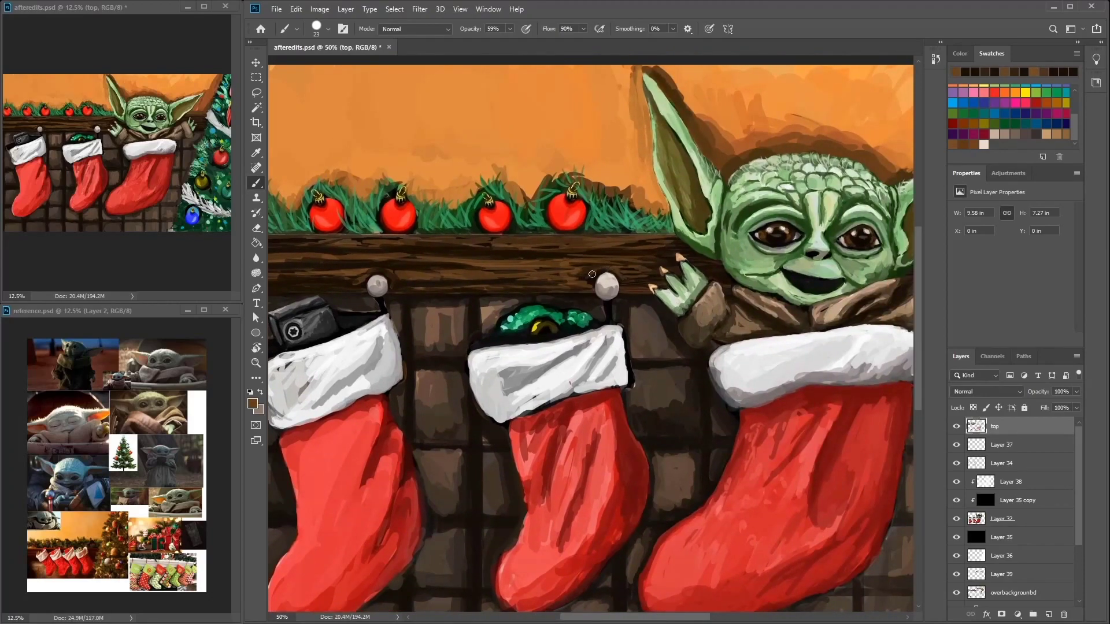
Step: Alternate sampled dark and mid browns in the mantel's grain between the camera stocking and the character's left hand
{"action": "left_click", "coordinate": [571, 273], "text": "alt"}
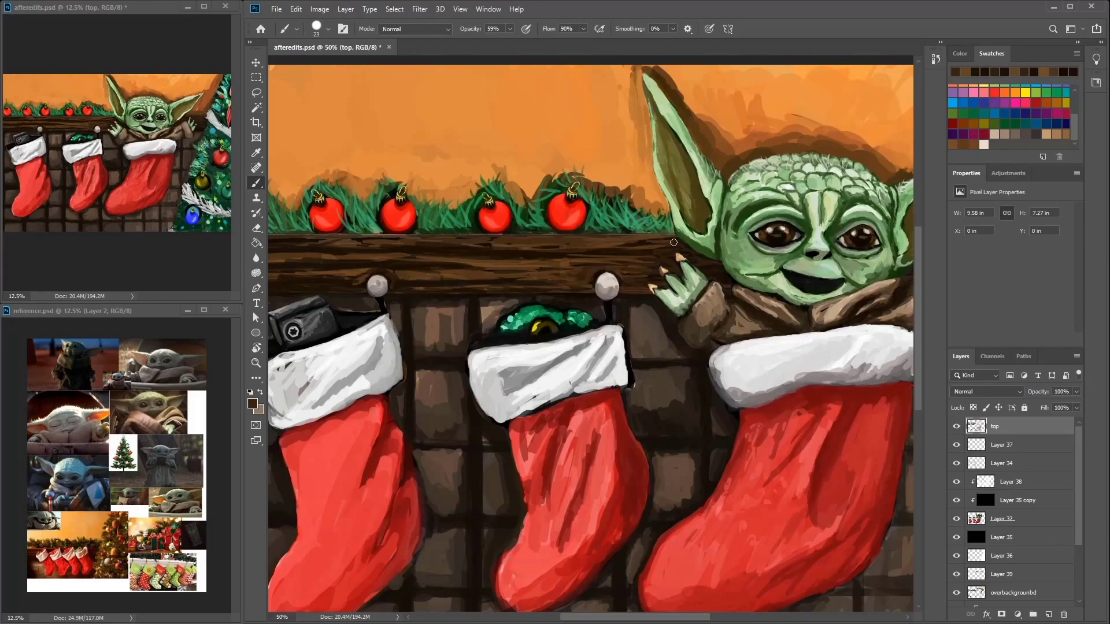
{"action": "left_click_drag", "start_coordinate": [421, 270], "coordinate": [565, 254]}
{"action": "left_click", "coordinate": [565, 254], "text": "alt"}
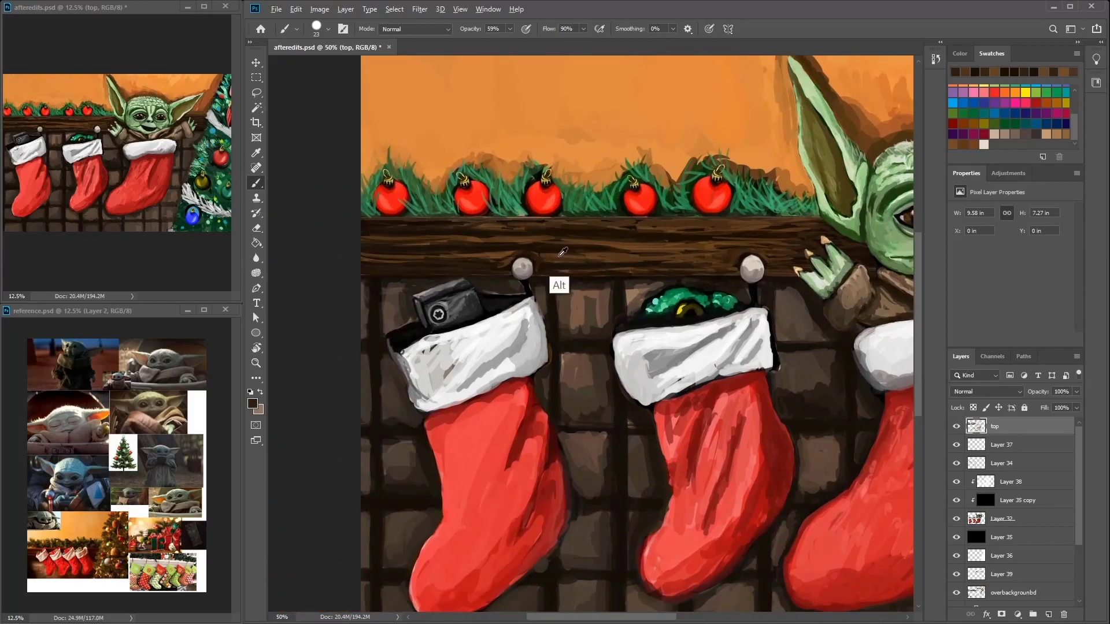
{"action": "left_click", "coordinate": [578, 263], "text": "alt"}
{"action": "left_click_drag", "start_coordinate": [606, 223], "coordinate": [450, 238]}
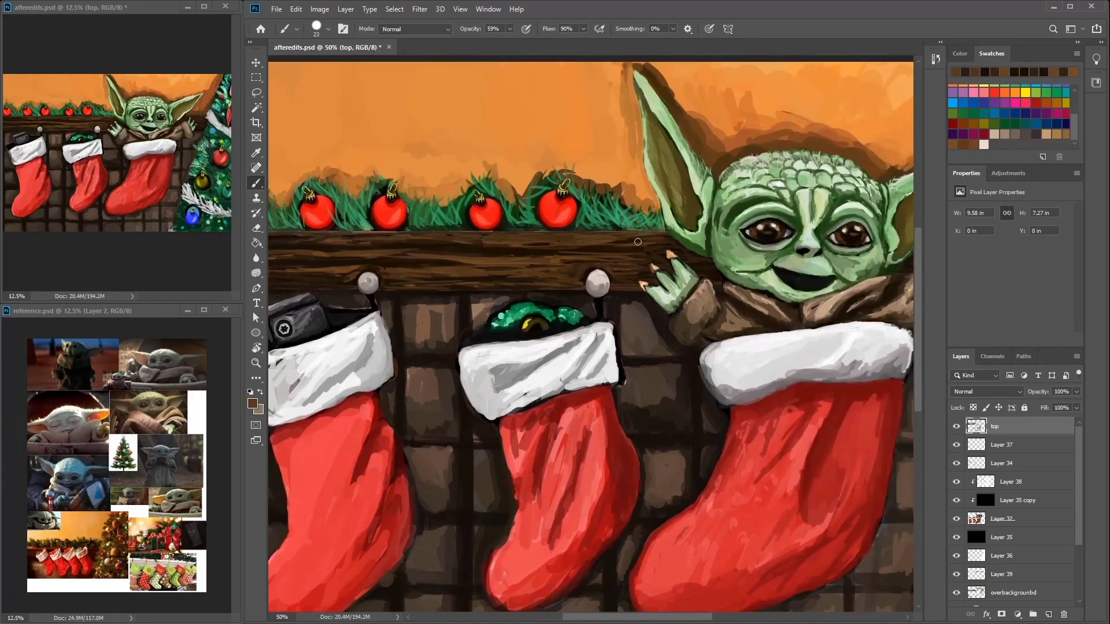
Step: Blend the mantel's underside into the bricks above the middle stocking with sampled brown
{"action": "left_click_drag", "start_coordinate": [460, 309], "coordinate": [551, 279]}
{"action": "left_click", "coordinate": [512, 289], "text": "alt"}
{"action": "left_click", "coordinate": [512, 289], "text": "alt"}
{"action": "left_click_drag", "start_coordinate": [344, 294], "coordinate": [547, 259]}
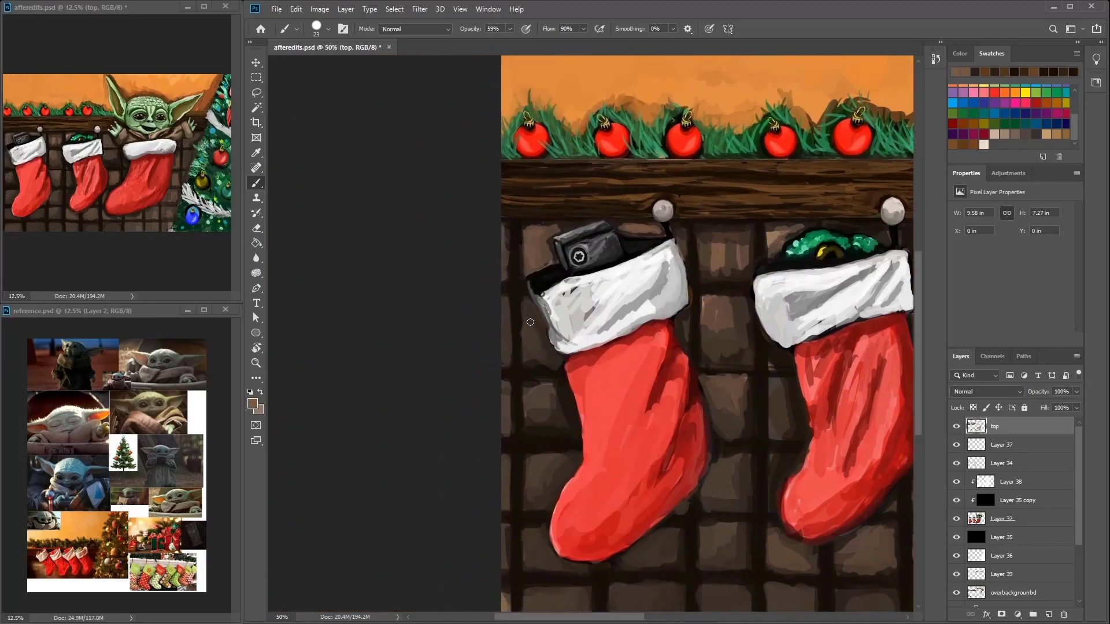
Step: Repaint the bricks beside and below the camera stocking with sampled dark brown
{"action": "left_click", "coordinate": [539, 364], "text": "alt"}
{"action": "left_click_drag", "start_coordinate": [707, 268], "coordinate": [752, 246]}
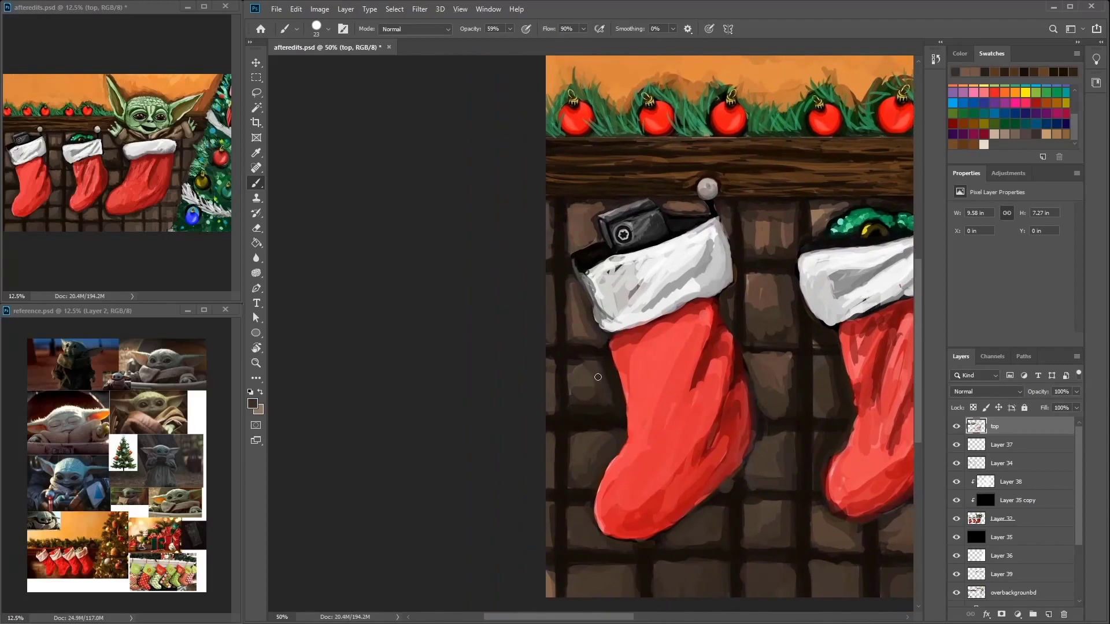
{"action": "left_click_drag", "start_coordinate": [607, 450], "coordinate": [639, 344]}
{"action": "left_click_drag", "start_coordinate": [658, 437], "coordinate": [579, 500]}
Step: Soften the folds of the middle stocking's red fabric with sampled light and mid reds
{"action": "left_click", "coordinate": [694, 365], "text": "alt"}
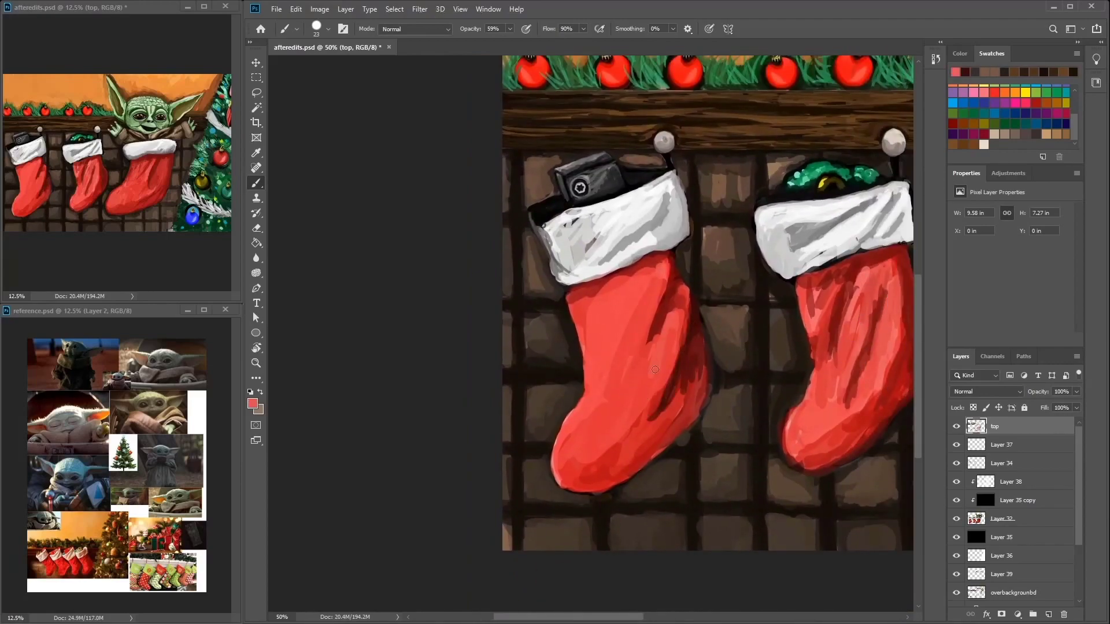
{"action": "left_click", "coordinate": [824, 287], "text": "alt"}
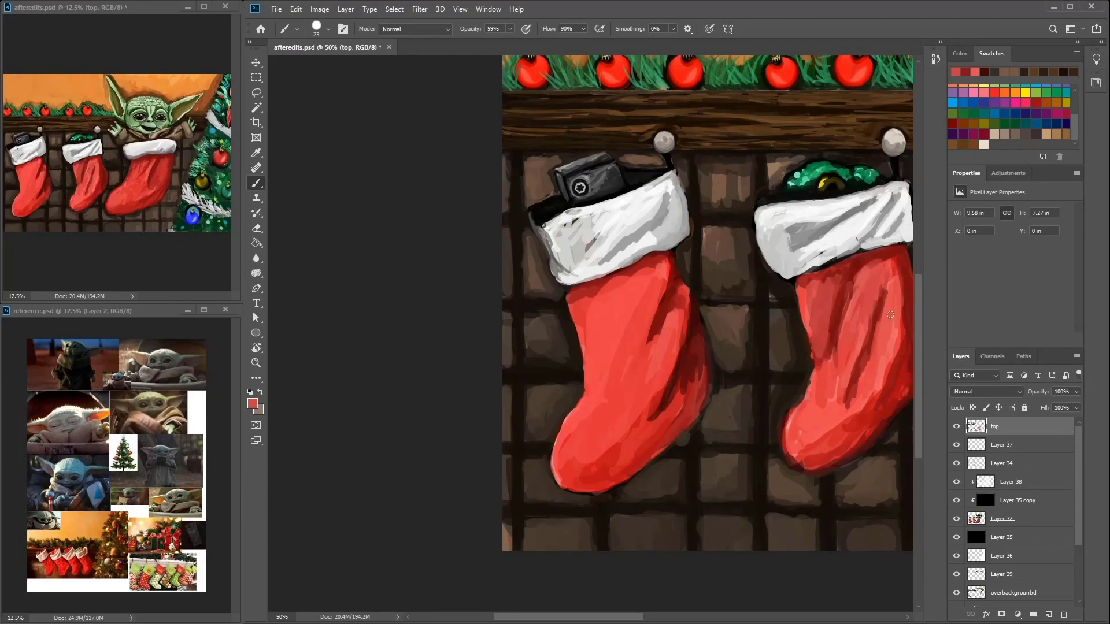
{"action": "left_click", "coordinate": [823, 286], "text": "alt"}
{"action": "left_click_drag", "start_coordinate": [823, 286], "coordinate": [814, 347]}
{"action": "mouse_move", "coordinate": [804, 385]}
{"action": "left_mouse_down"}
{"action": "mouse_move", "coordinate": [792, 457]}
{"action": "mouse_move", "coordinate": [844, 436]}
{"action": "left_mouse_up"}
{"action": "left_click", "coordinate": [801, 456], "text": "alt"}
{"action": "left_click_drag", "start_coordinate": [858, 387], "coordinate": [785, 365]}
Step: Paint long dark and light red folds down the camera stocking's leg with sampled reds
{"action": "mouse_move", "coordinate": [607, 347]}
{"action": "left_mouse_down"}
{"action": "mouse_move", "coordinate": [604, 269]}
{"action": "mouse_move", "coordinate": [630, 359]}
{"action": "left_mouse_up"}
{"action": "left_click", "coordinate": [630, 324], "text": "alt"}
{"action": "left_click_drag", "start_coordinate": [630, 312], "coordinate": [624, 398]}
{"action": "left_click_drag", "start_coordinate": [624, 341], "coordinate": [613, 271]}
Step: Smooth the camera stocking's white cuff and its creases with sampled whites and light greys
{"action": "left_click_drag", "start_coordinate": [545, 250], "coordinate": [537, 350]}
{"action": "left_click_drag", "start_coordinate": [514, 263], "coordinate": [552, 246]}
{"action": "mouse_move", "coordinate": [546, 311]}
{"action": "left_mouse_down"}
{"action": "mouse_move", "coordinate": [555, 256]}
{"action": "mouse_move", "coordinate": [587, 333]}
{"action": "left_mouse_up"}
{"action": "mouse_move", "coordinate": [607, 266]}
{"action": "left_mouse_down"}
{"action": "mouse_move", "coordinate": [604, 347]}
{"action": "mouse_move", "coordinate": [587, 255]}
{"action": "mouse_move", "coordinate": [565, 247]}
{"action": "mouse_move", "coordinate": [520, 354]}
{"action": "left_mouse_up"}
{"action": "left_click", "coordinate": [566, 254], "text": "alt"}
{"action": "left_click", "coordinate": [542, 317], "text": "alt"}
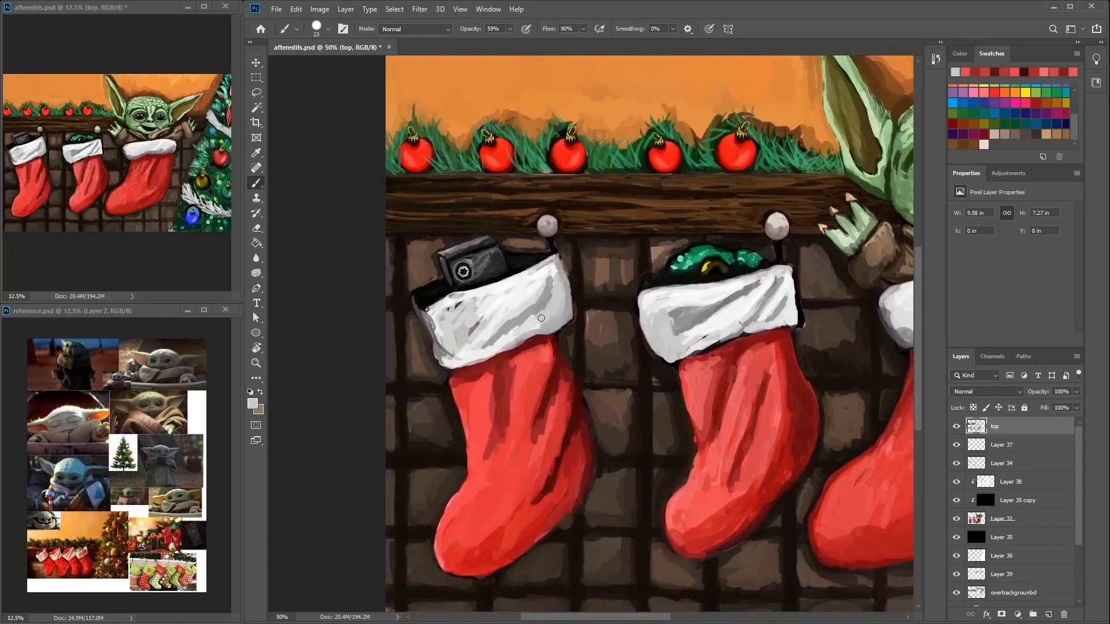
{"action": "mouse_move", "coordinate": [526, 313]}
{"action": "left_mouse_down"}
{"action": "mouse_move", "coordinate": [476, 328]}
{"action": "mouse_move", "coordinate": [458, 301]}
{"action": "mouse_move", "coordinate": [449, 348]}
{"action": "mouse_move", "coordinate": [430, 322]}
{"action": "mouse_move", "coordinate": [437, 353]}
{"action": "mouse_move", "coordinate": [520, 300]}
{"action": "left_mouse_up"}
{"action": "left_click", "coordinate": [508, 312], "text": "alt"}
{"action": "mouse_move", "coordinate": [503, 324]}
{"action": "left_mouse_down"}
{"action": "mouse_move", "coordinate": [530, 301]}
{"action": "mouse_move", "coordinate": [510, 339]}
{"action": "left_mouse_up"}
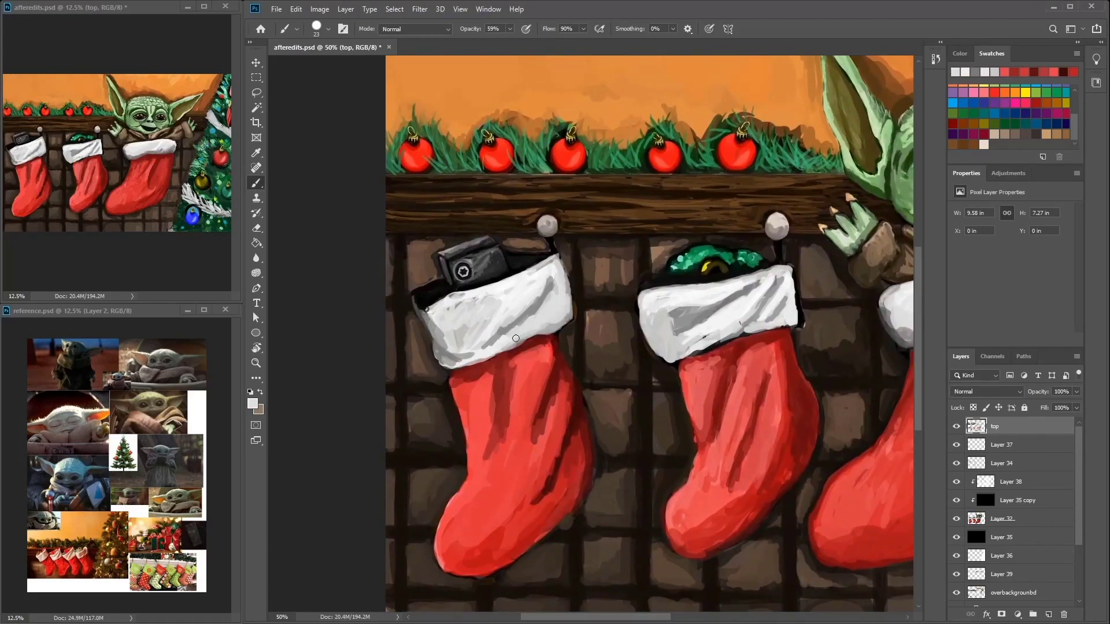
Step: Thicken the garland needles between the red baubles with strokes of sampled light and dark greens
{"action": "left_click", "coordinate": [609, 159], "text": "alt"}
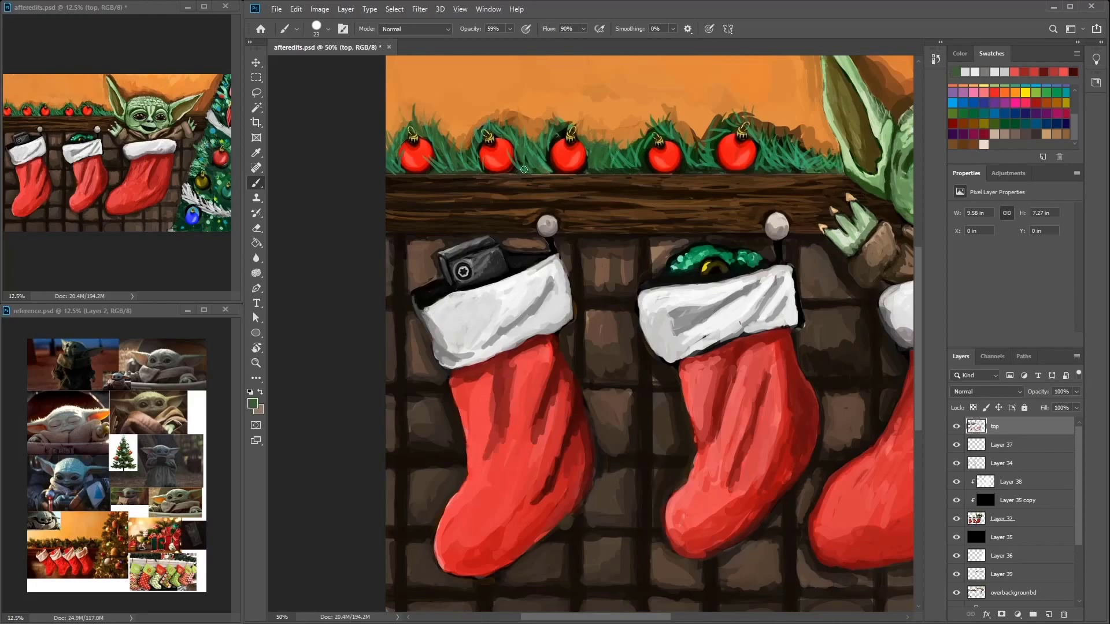
{"action": "left_click_drag", "start_coordinate": [583, 126], "coordinate": [487, 158]}
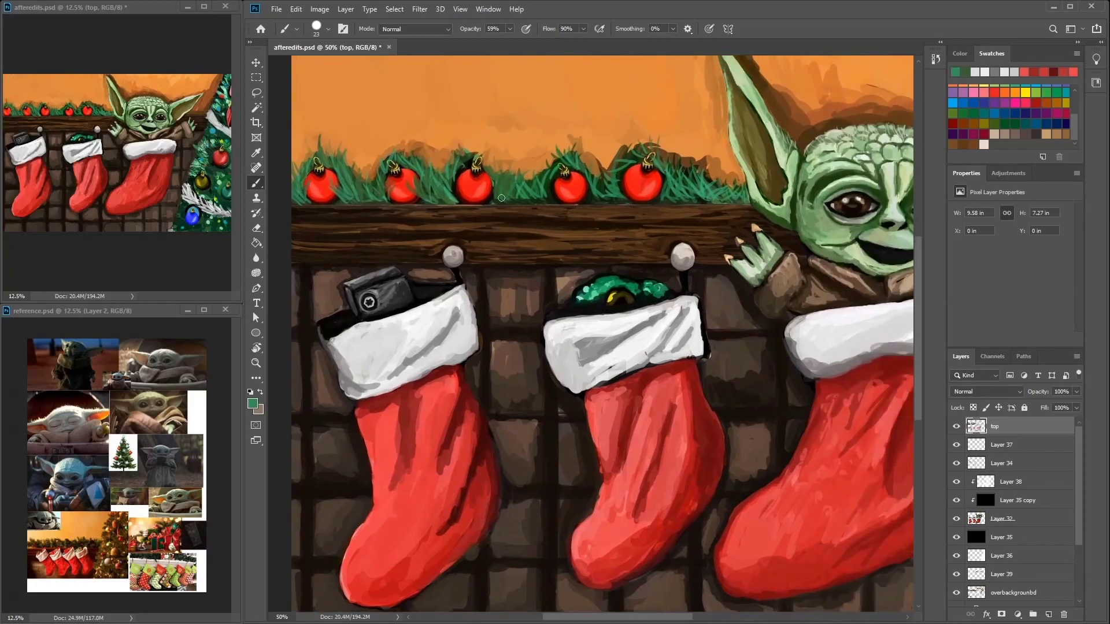
{"action": "left_click", "coordinate": [604, 177], "text": "alt"}
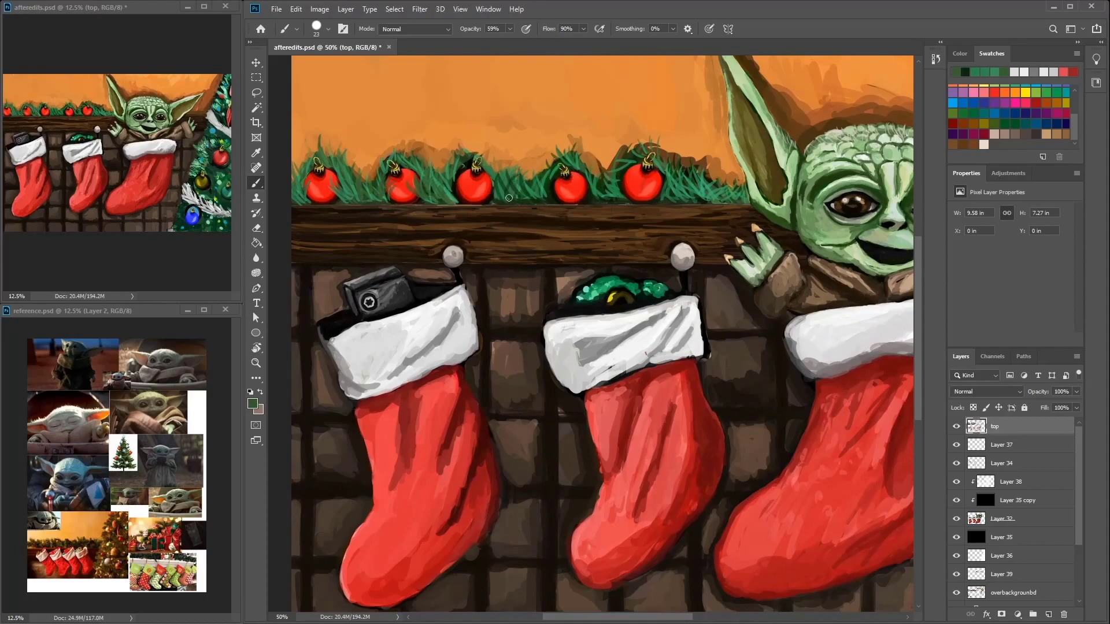
{"action": "left_click_drag", "start_coordinate": [628, 147], "coordinate": [496, 163]}
{"action": "left_click", "coordinate": [555, 184], "text": "alt"}
{"action": "left_click_drag", "start_coordinate": [556, 185], "coordinate": [301, 148]}
{"action": "left_click", "coordinate": [643, 174], "text": "alt"}
{"action": "mouse_move", "coordinate": [643, 175]}
{"action": "left_mouse_down"}
{"action": "mouse_move", "coordinate": [694, 109]}
{"action": "mouse_move", "coordinate": [644, 103]}
{"action": "left_mouse_up"}
Step: Rough in small yellow, blue and red lights among the tree needles beside and above the red bauble
{"action": "left_click", "coordinate": [718, 241], "text": "alt"}
{"action": "mouse_move", "coordinate": [706, 219]}
{"action": "left_mouse_down"}
{"action": "mouse_move", "coordinate": [679, 271]}
{"action": "mouse_move", "coordinate": [693, 243]}
{"action": "mouse_move", "coordinate": [701, 251]}
{"action": "mouse_move", "coordinate": [694, 222]}
{"action": "mouse_move", "coordinate": [666, 205]}
{"action": "mouse_move", "coordinate": [731, 261]}
{"action": "mouse_move", "coordinate": [723, 238]}
{"action": "mouse_move", "coordinate": [736, 277]}
{"action": "left_mouse_up"}
{"action": "left_click", "coordinate": [657, 231], "text": "alt"}
{"action": "left_click", "coordinate": [725, 277], "text": "alt"}
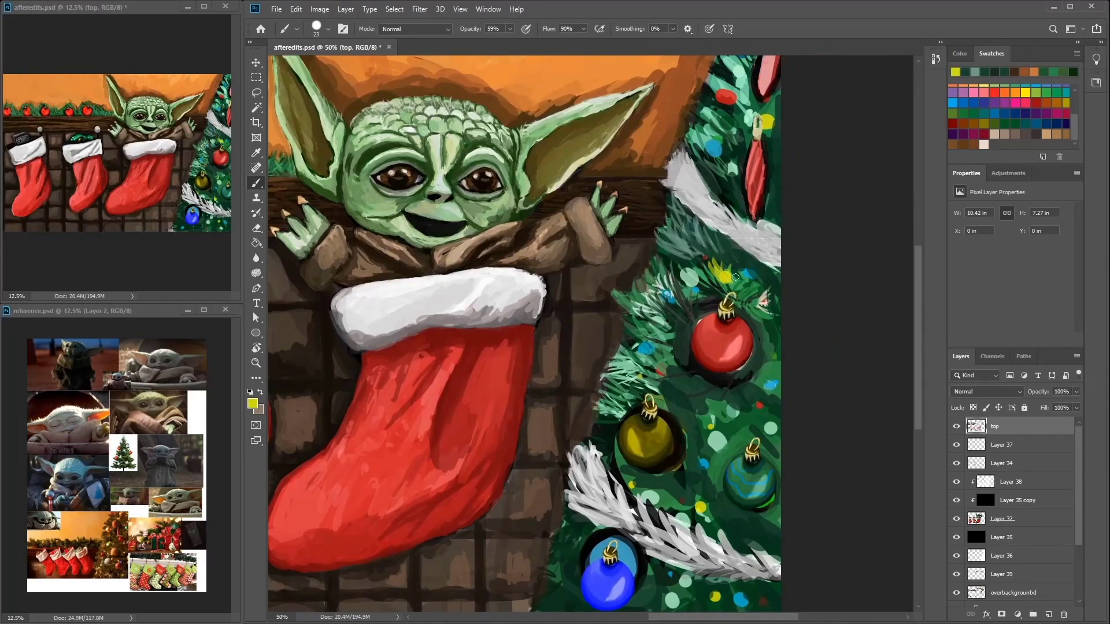
{"action": "left_click", "coordinate": [953, 101]}
{"action": "left_click_drag", "start_coordinate": [688, 215], "coordinate": [675, 228]}
{"action": "left_click", "coordinate": [1035, 102]}
{"action": "left_click", "coordinate": [645, 347]}
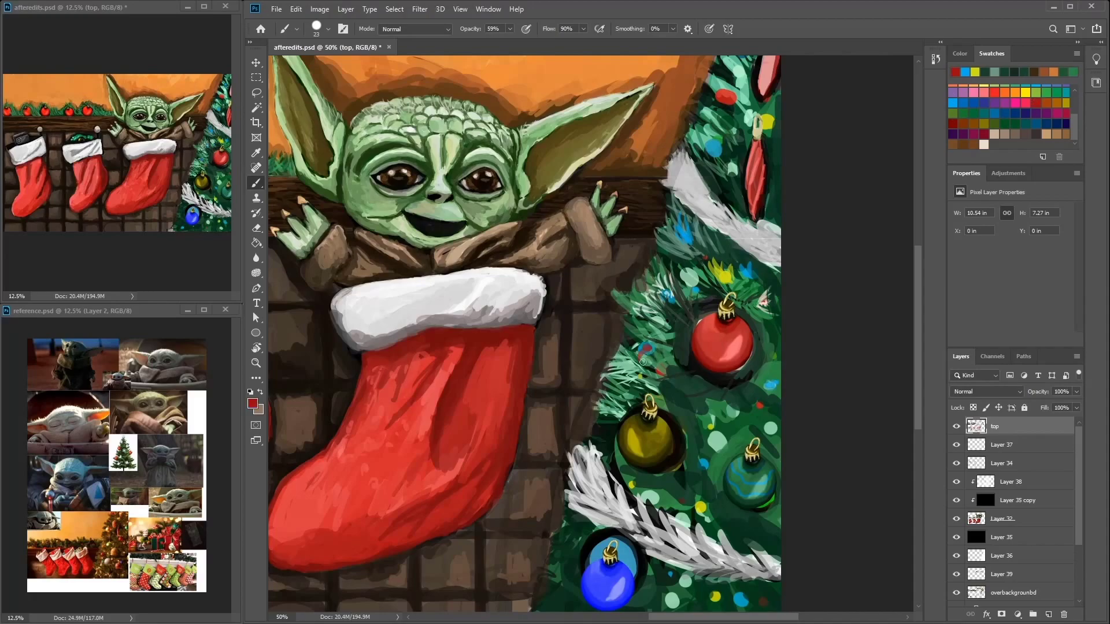
Step: Paint pine needles around the red and gold baubles with sampled dark and mid greens, covering the stray spots
{"action": "left_click", "coordinate": [662, 322], "text": "alt"}
{"action": "left_click", "coordinate": [706, 392], "text": "alt"}
{"action": "left_click_drag", "start_coordinate": [694, 377], "coordinate": [684, 324]}
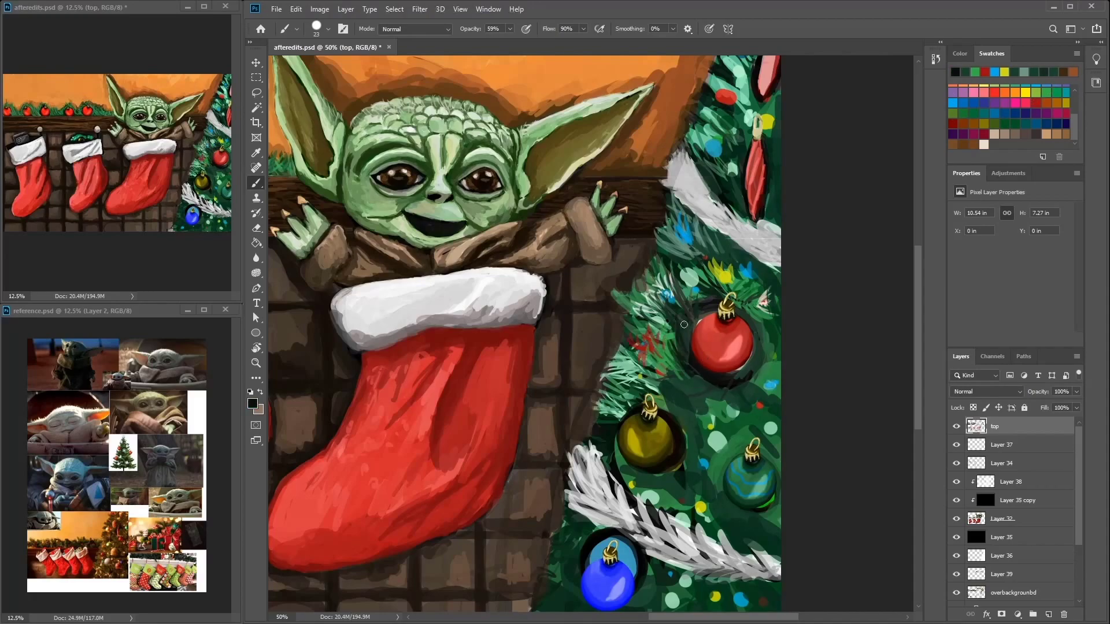
{"action": "left_click", "coordinate": [689, 264], "text": "alt"}
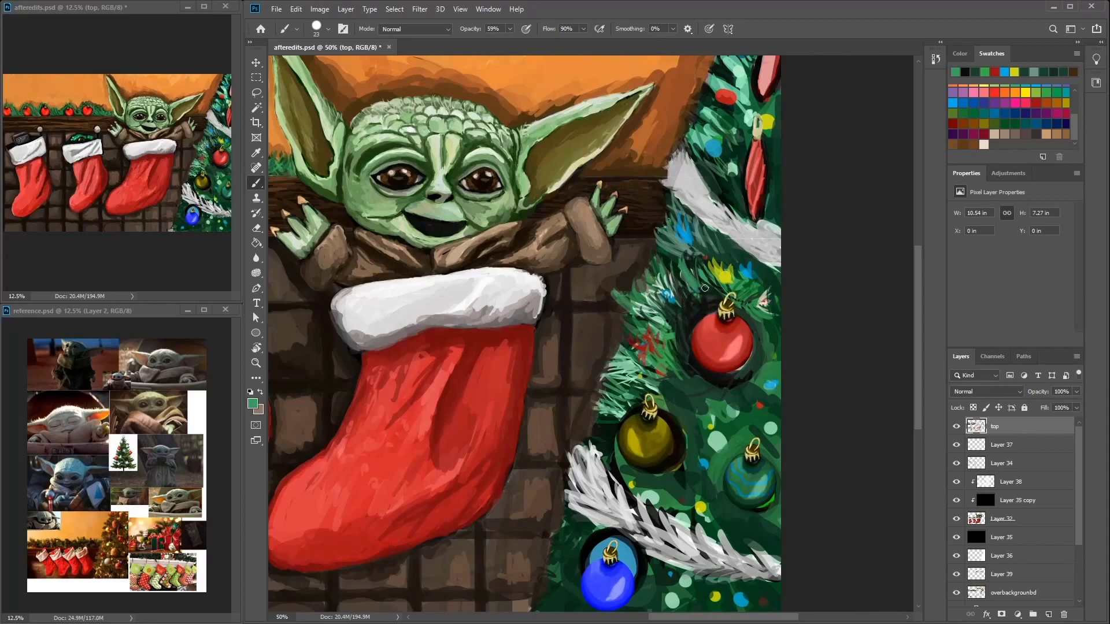
{"action": "left_click", "coordinate": [737, 372], "text": "alt"}
{"action": "left_click_drag", "start_coordinate": [772, 413], "coordinate": [752, 283]}
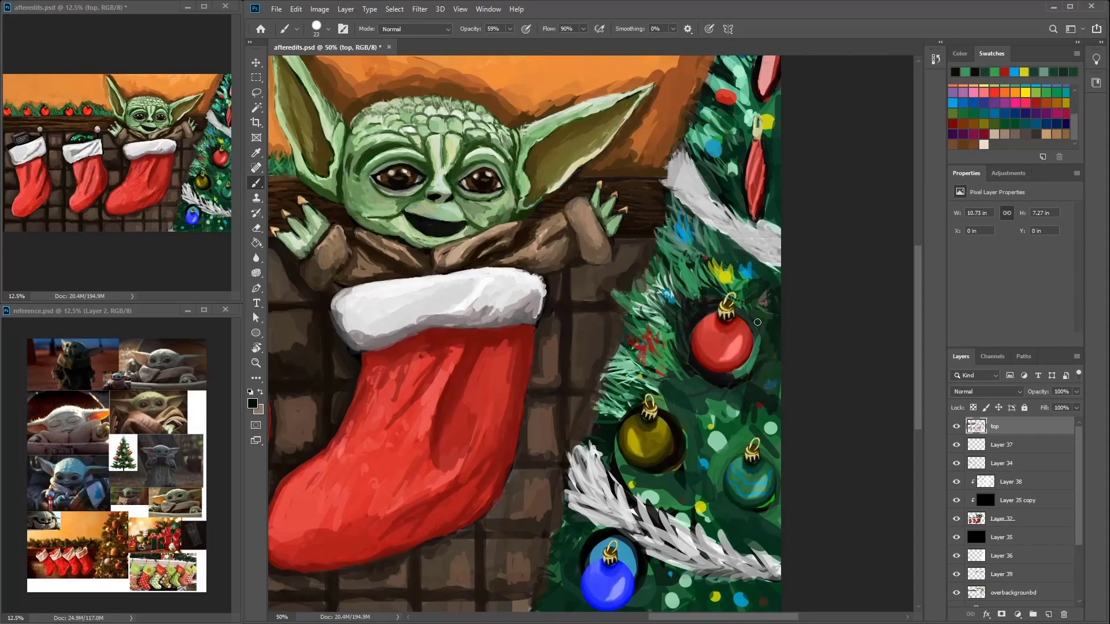
{"action": "left_click", "coordinate": [649, 403], "text": "alt"}
{"action": "mouse_move", "coordinate": [651, 402]}
{"action": "left_mouse_down"}
{"action": "mouse_move", "coordinate": [671, 366]}
{"action": "mouse_move", "coordinate": [644, 401]}
{"action": "mouse_move", "coordinate": [668, 277]}
{"action": "mouse_move", "coordinate": [667, 378]}
{"action": "mouse_move", "coordinate": [650, 338]}
{"action": "left_mouse_up"}
Step: Brighten the centres of the tree lights near the red bauble with pale tints of their sampled colors
{"action": "left_click", "coordinate": [643, 349], "text": "alt"}
{"action": "left_click", "coordinate": [252, 404]}
{"action": "key", "text": "Return"}
{"action": "left_click", "coordinate": [746, 272], "text": "alt"}
{"action": "left_click", "coordinate": [253, 404]}
{"action": "key", "text": "Return"}
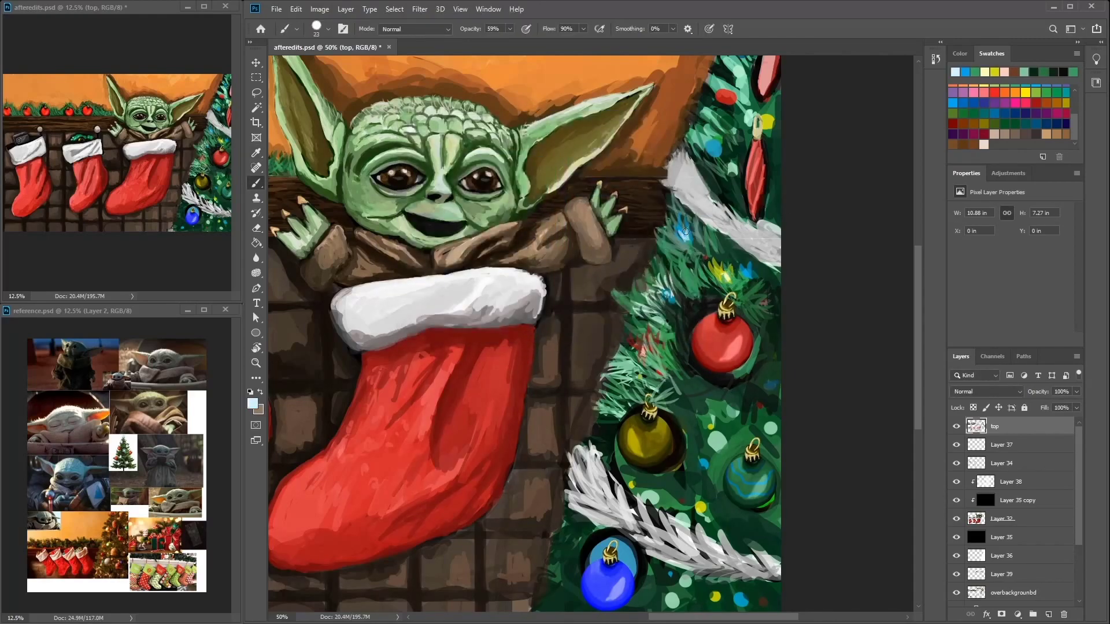
Step: Paint feathery white strokes along the tree's upper tinsel strand with the white swatch
{"action": "scroll", "coordinate": [1031, 85], "scroll_direction": "up", "scroll_amount": 3}
{"action": "left_click", "coordinate": [1031, 85]}
{"action": "left_click_drag", "start_coordinate": [665, 180], "coordinate": [708, 211]}
{"action": "mouse_move", "coordinate": [671, 153]}
{"action": "left_mouse_down"}
{"action": "mouse_move", "coordinate": [751, 248]}
{"action": "mouse_move", "coordinate": [783, 260]}
{"action": "left_mouse_up"}
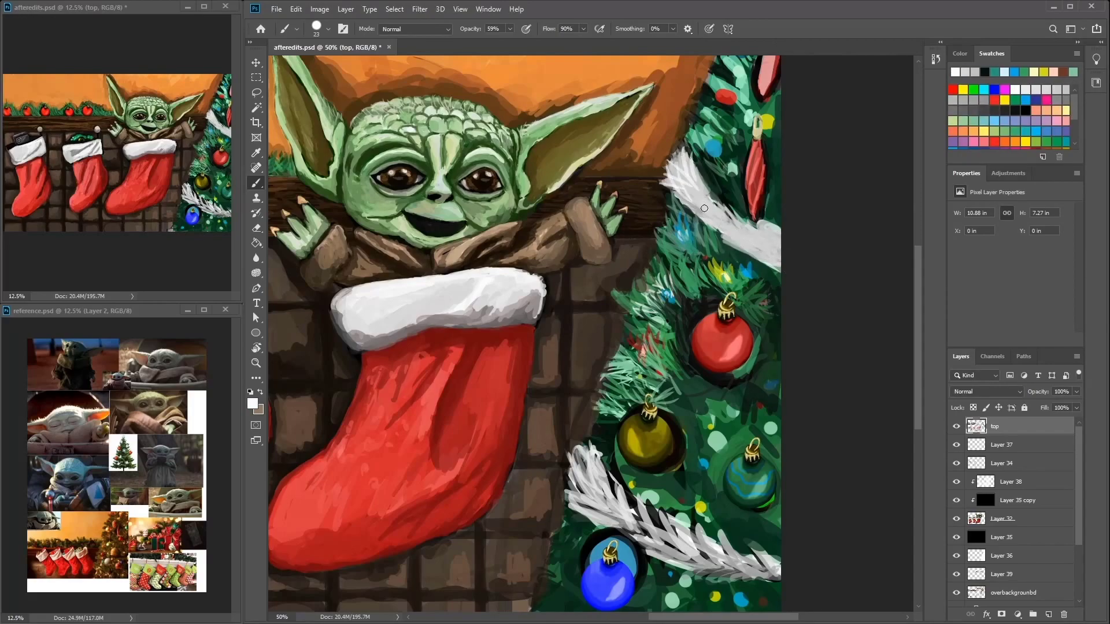
Step: Build up the lower tinsel strand with feathery white bristles, separated by sampled dark strokes
{"action": "left_click", "coordinate": [624, 503], "text": "alt"}
{"action": "mouse_move", "coordinate": [578, 454]}
{"action": "left_mouse_down"}
{"action": "mouse_move", "coordinate": [648, 541]}
{"action": "mouse_move", "coordinate": [636, 520]}
{"action": "left_mouse_up"}
{"action": "left_click_drag", "start_coordinate": [618, 497], "coordinate": [717, 565]}
{"action": "left_click", "coordinate": [717, 565], "text": "alt"}
{"action": "left_click_drag", "start_coordinate": [586, 442], "coordinate": [630, 526]}
{"action": "left_click_drag", "start_coordinate": [598, 483], "coordinate": [674, 558]}
{"action": "left_click_drag", "start_coordinate": [664, 495], "coordinate": [714, 564]}
Step: Replace the dark rings around the blue and gold baubles with needles in sampled dark and mid greens
{"action": "left_click", "coordinate": [646, 601], "text": "alt"}
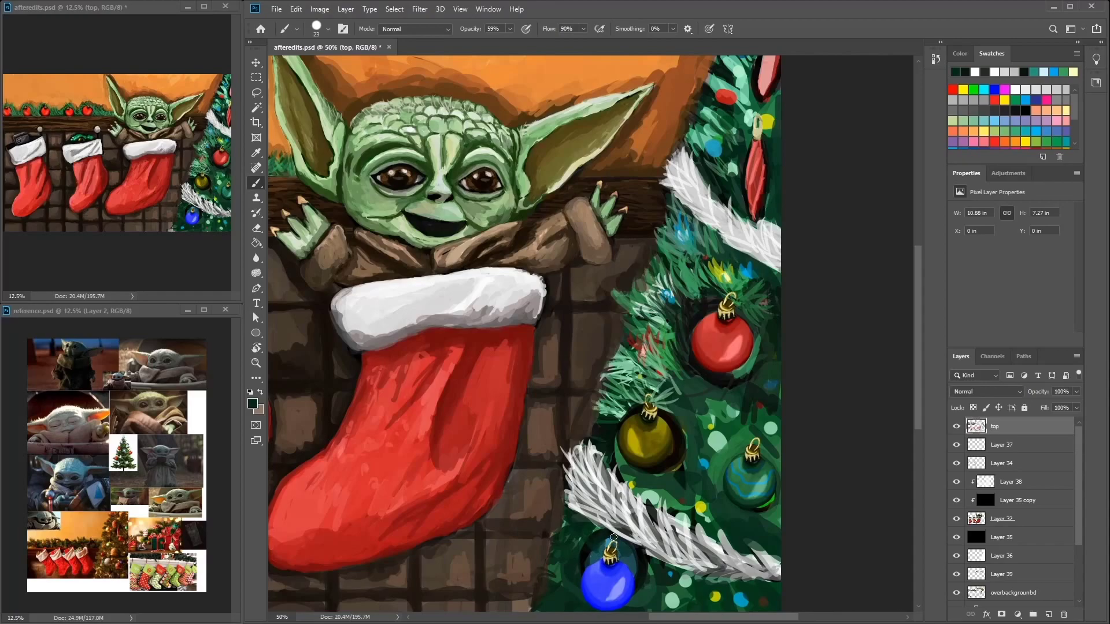
{"action": "left_click", "coordinate": [617, 567], "text": "alt"}
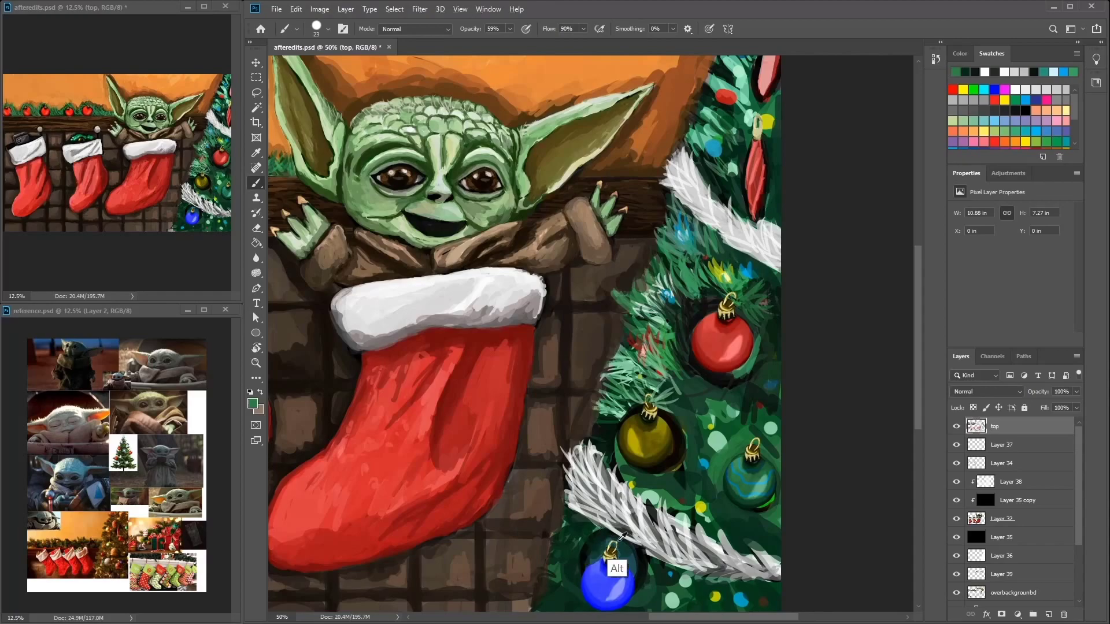
{"action": "left_click", "coordinate": [584, 583], "text": "alt"}
{"action": "left_click", "coordinate": [550, 569], "text": "alt"}
{"action": "left_click", "coordinate": [678, 458], "text": "alt"}
{"action": "left_click", "coordinate": [621, 421], "text": "alt"}
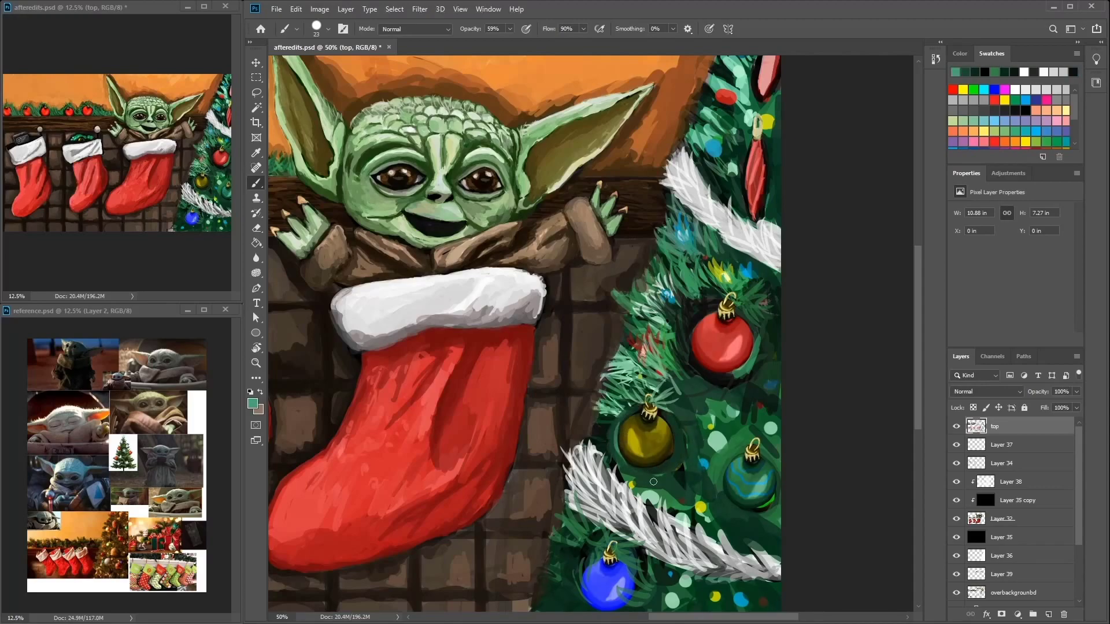
Step: Add darker bristle strokes to the upper tinsel strand with a sampled tone
{"action": "left_click", "coordinate": [648, 524], "text": "alt"}
{"action": "left_click_drag", "start_coordinate": [694, 179], "coordinate": [723, 223]}
{"action": "mouse_move", "coordinate": [685, 153]}
{"action": "left_mouse_down"}
{"action": "mouse_move", "coordinate": [780, 250]}
{"action": "mouse_move", "coordinate": [767, 216]}
{"action": "mouse_move", "coordinate": [761, 224]}
{"action": "mouse_move", "coordinate": [782, 236]}
{"action": "mouse_move", "coordinate": [746, 216]}
{"action": "mouse_move", "coordinate": [772, 234]}
{"action": "left_mouse_up"}
{"action": "left_click_drag", "start_coordinate": [728, 196], "coordinate": [717, 173]}
{"action": "left_click_drag", "start_coordinate": [696, 263], "coordinate": [679, 266]}
Step: Refine the small lights and needles above the upper tinsel with sampled and lightened colors
{"action": "left_click_drag", "start_coordinate": [717, 156], "coordinate": [711, 147]}
{"action": "left_click", "coordinate": [665, 321], "text": "alt"}
{"action": "left_click", "coordinate": [714, 148], "text": "alt"}
{"action": "left_click", "coordinate": [716, 147], "text": "alt"}
{"action": "left_click", "coordinate": [723, 141], "text": "alt"}
{"action": "left_click", "coordinate": [720, 145], "text": "alt"}
{"action": "left_click", "coordinate": [714, 152], "text": "alt"}
{"action": "key", "text": "Return"}
{"action": "left_click", "coordinate": [716, 159], "text": "alt"}
{"action": "left_click", "coordinate": [720, 159], "text": "alt"}
Step: Paint yellow and blue lights between the gold and teal baubles and surround them with sampled green needles
{"action": "left_click_drag", "start_coordinate": [727, 250], "coordinate": [652, 210]}
{"action": "left_click", "coordinate": [652, 209], "text": "alt"}
{"action": "left_click", "coordinate": [641, 386], "text": "alt"}
{"action": "left_click", "coordinate": [639, 399], "text": "alt"}
{"action": "left_click", "coordinate": [630, 408], "text": "alt"}
{"action": "left_click", "coordinate": [646, 431], "text": "alt"}
{"action": "left_click", "coordinate": [646, 431], "text": "alt"}
{"action": "left_click_drag", "start_coordinate": [646, 431], "coordinate": [649, 397]}
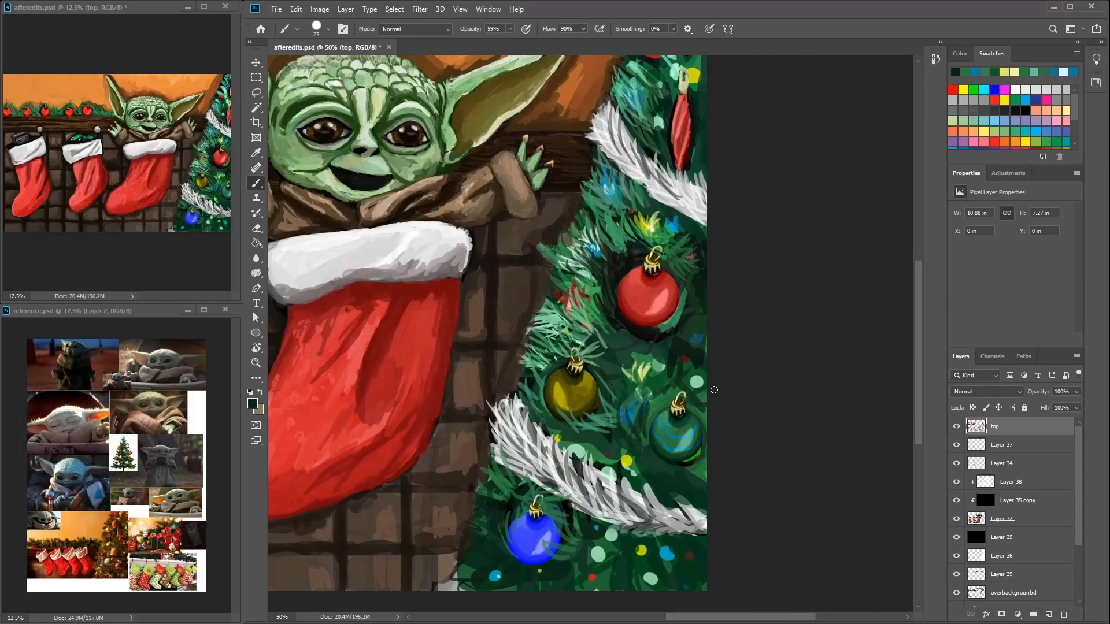
Step: Blend the areas around the teal bauble and beside the red bauble with sampled dark and mid greens
{"action": "left_click", "coordinate": [671, 425], "text": "alt"}
{"action": "left_click", "coordinate": [673, 513], "text": "alt"}
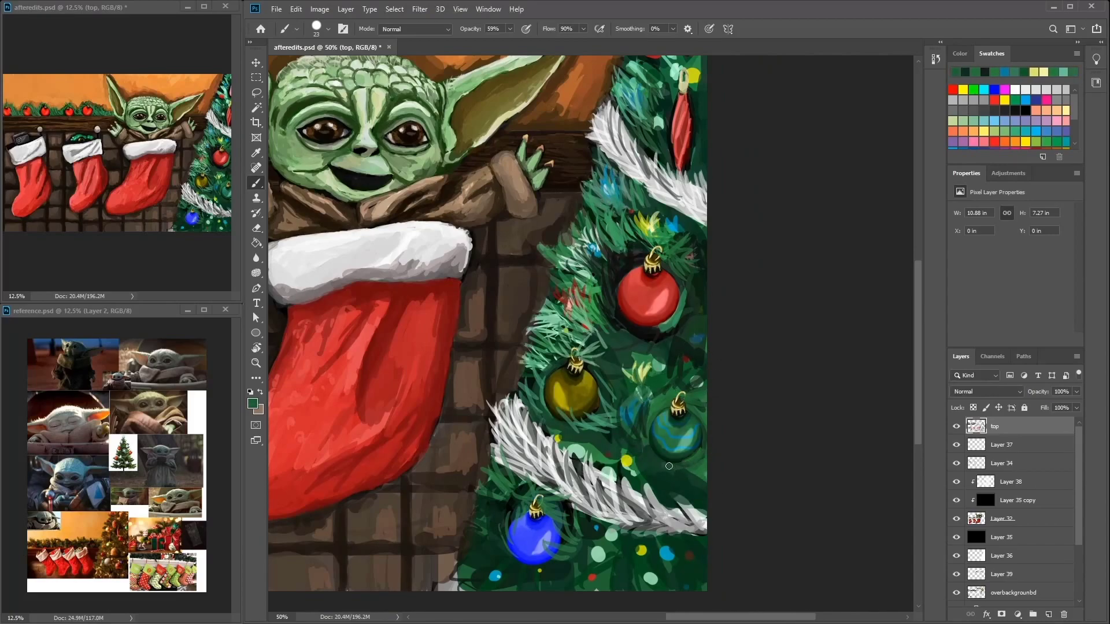
{"action": "left_click_drag", "start_coordinate": [705, 386], "coordinate": [695, 380]}
{"action": "left_click", "coordinate": [674, 280], "text": "alt"}
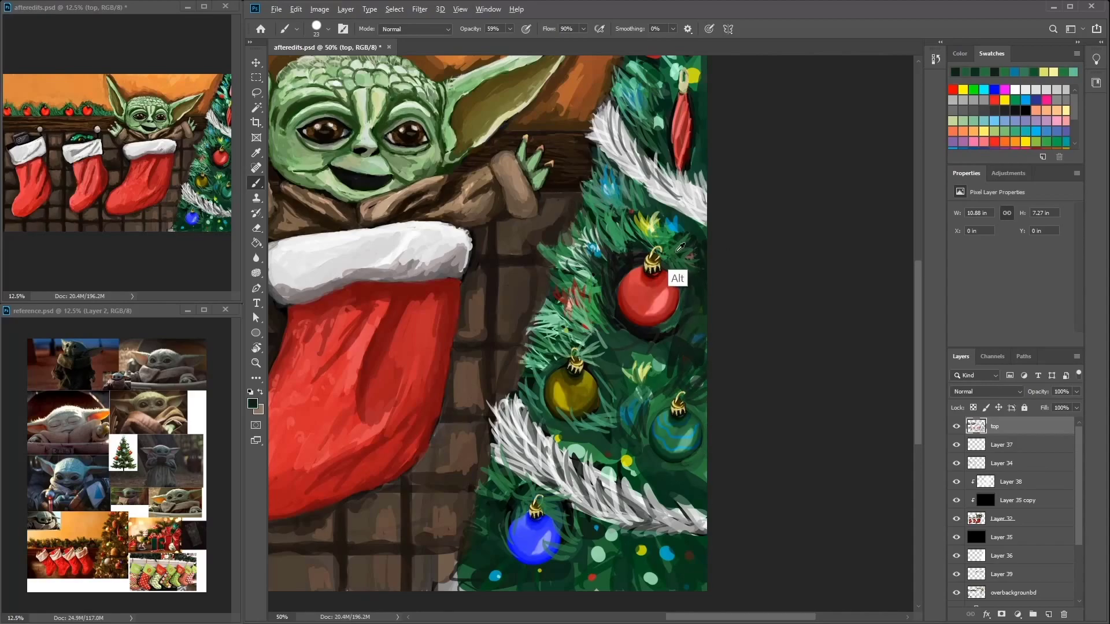
{"action": "left_click_drag", "start_coordinate": [694, 271], "coordinate": [697, 240]}
Step: Add red light strokes and sampled green needles around the top of the red bauble
{"action": "left_click", "coordinate": [701, 273], "text": "alt"}
{"action": "left_click", "coordinate": [665, 266], "text": "alt"}
{"action": "left_click", "coordinate": [682, 214], "text": "alt"}
{"action": "left_click", "coordinate": [652, 234], "text": "alt"}
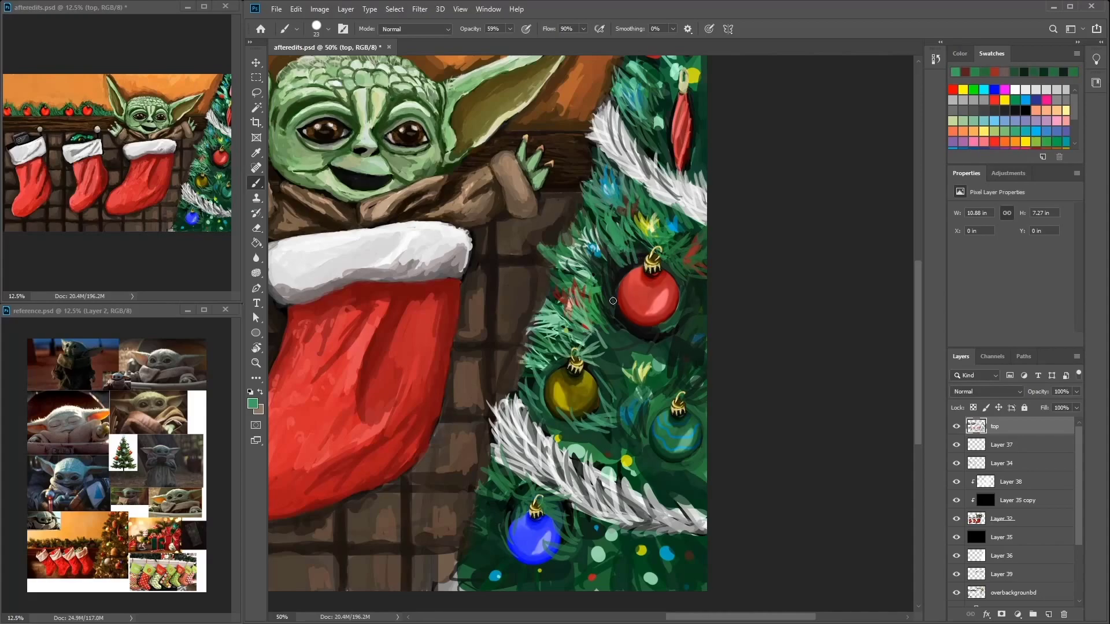
{"action": "left_click", "coordinate": [611, 269], "text": "alt"}
Step: Cover the pale spots below the lower tinsel and the light patch at the tree's lower-left corner with sampled darks
{"action": "scroll", "coordinate": [685, 315], "scroll_direction": "down", "scroll_amount": 1}
{"action": "scroll", "coordinate": [685, 316], "scroll_direction": "left", "scroll_amount": 1}
{"action": "left_click", "coordinate": [649, 408], "text": "alt"}
{"action": "left_click", "coordinate": [659, 408], "text": "alt"}
{"action": "left_click", "coordinate": [666, 408], "text": "alt"}
{"action": "left_click", "coordinate": [616, 516], "text": "alt"}
{"action": "left_click", "coordinate": [616, 516], "text": "alt"}
{"action": "mouse_move", "coordinate": [616, 516]}
{"action": "left_mouse_down"}
{"action": "mouse_move", "coordinate": [658, 498]}
{"action": "mouse_move", "coordinate": [616, 497]}
{"action": "mouse_move", "coordinate": [660, 550]}
{"action": "mouse_move", "coordinate": [636, 505]}
{"action": "left_mouse_up"}
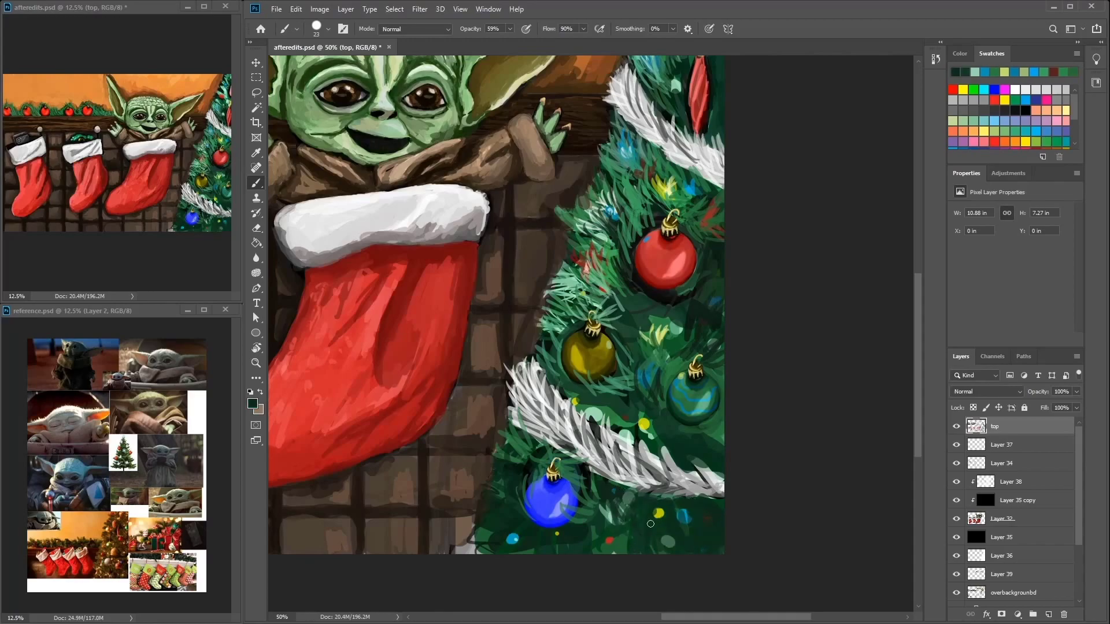
{"action": "left_click", "coordinate": [463, 535], "text": "alt"}
{"action": "left_click", "coordinate": [457, 564], "text": "alt"}
Step: Add red light strokes and sampled green needles among the ornaments above the upper tinsel
{"action": "scroll", "coordinate": [747, 122], "scroll_direction": "up", "scroll_amount": 2}
{"action": "scroll", "coordinate": [747, 123], "scroll_direction": "left", "scroll_amount": 1}
{"action": "left_click", "coordinate": [726, 129], "text": "alt"}
{"action": "left_click", "coordinate": [723, 162], "text": "alt"}
{"action": "left_click", "coordinate": [723, 124], "text": "alt"}
{"action": "left_click", "coordinate": [725, 130], "text": "alt"}
{"action": "left_click", "coordinate": [701, 179], "text": "alt"}
{"action": "mouse_move", "coordinate": [696, 142]}
{"action": "left_mouse_down"}
{"action": "mouse_move", "coordinate": [687, 109]}
{"action": "mouse_move", "coordinate": [672, 98]}
{"action": "mouse_move", "coordinate": [687, 120]}
{"action": "left_mouse_up"}
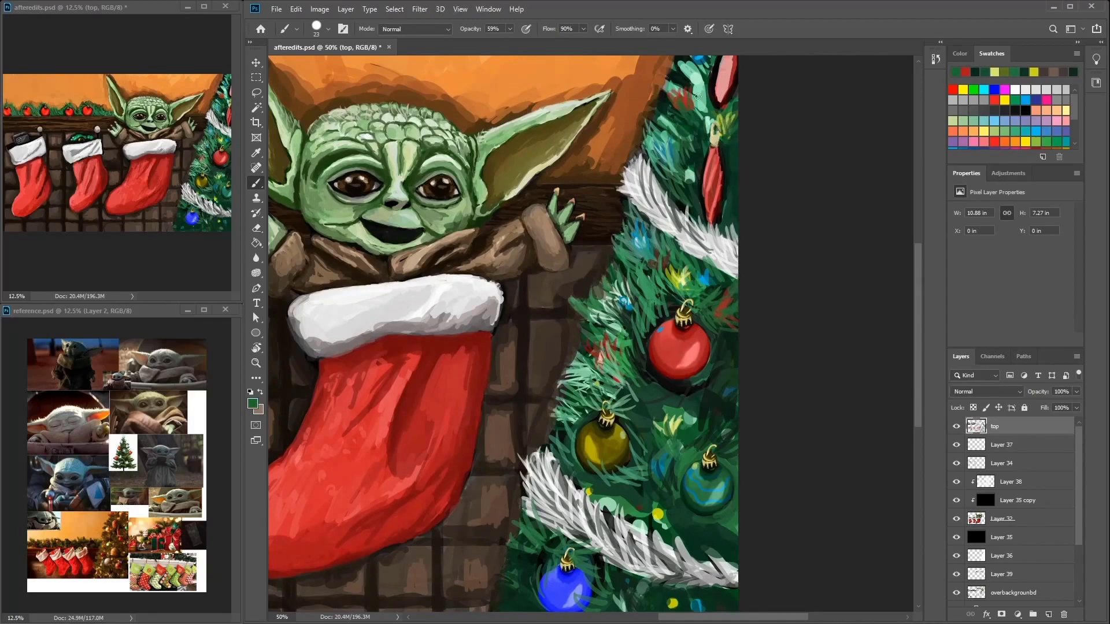
Step: Fill the gap between the red and gold baubles with layered needles in sampled dark and mid greens
{"action": "scroll", "coordinate": [687, 121], "scroll_direction": "up", "scroll_amount": 2}
{"action": "scroll", "coordinate": [686, 120], "scroll_direction": "right", "scroll_amount": 1}
{"action": "left_click", "coordinate": [711, 398], "text": "alt"}
{"action": "left_click", "coordinate": [648, 324], "text": "alt"}
{"action": "left_click_drag", "start_coordinate": [659, 346], "coordinate": [642, 313]}
{"action": "left_click", "coordinate": [642, 314], "text": "alt"}
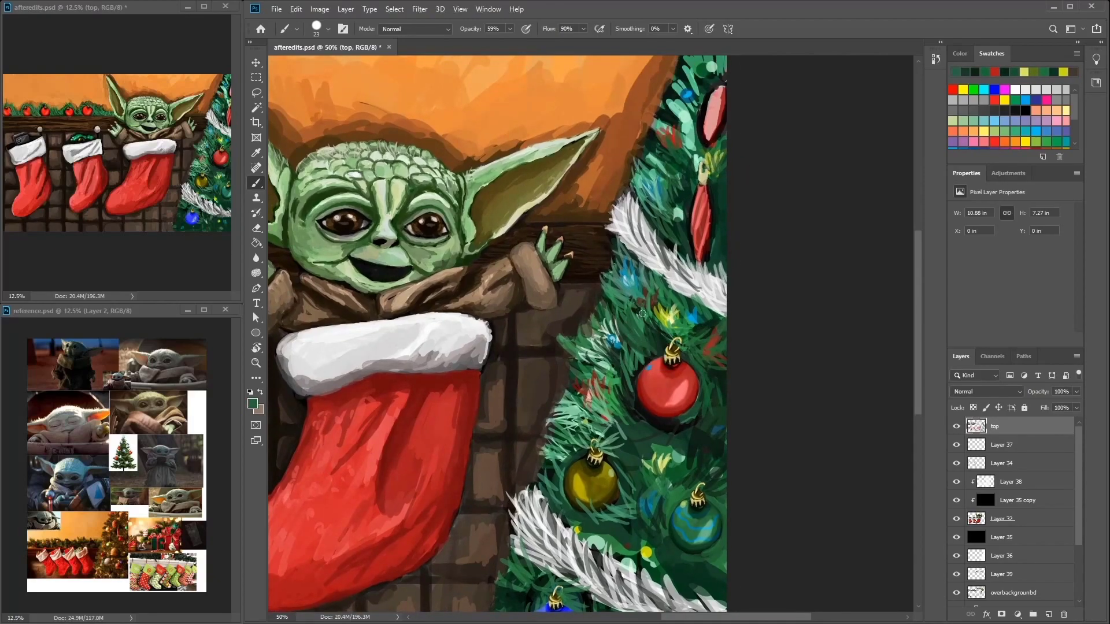
{"action": "left_click", "coordinate": [656, 460], "text": "alt"}
{"action": "left_click_drag", "start_coordinate": [647, 445], "coordinate": [636, 465]}
{"action": "left_click", "coordinate": [650, 433], "text": "alt"}
{"action": "left_click", "coordinate": [652, 432], "text": "alt"}
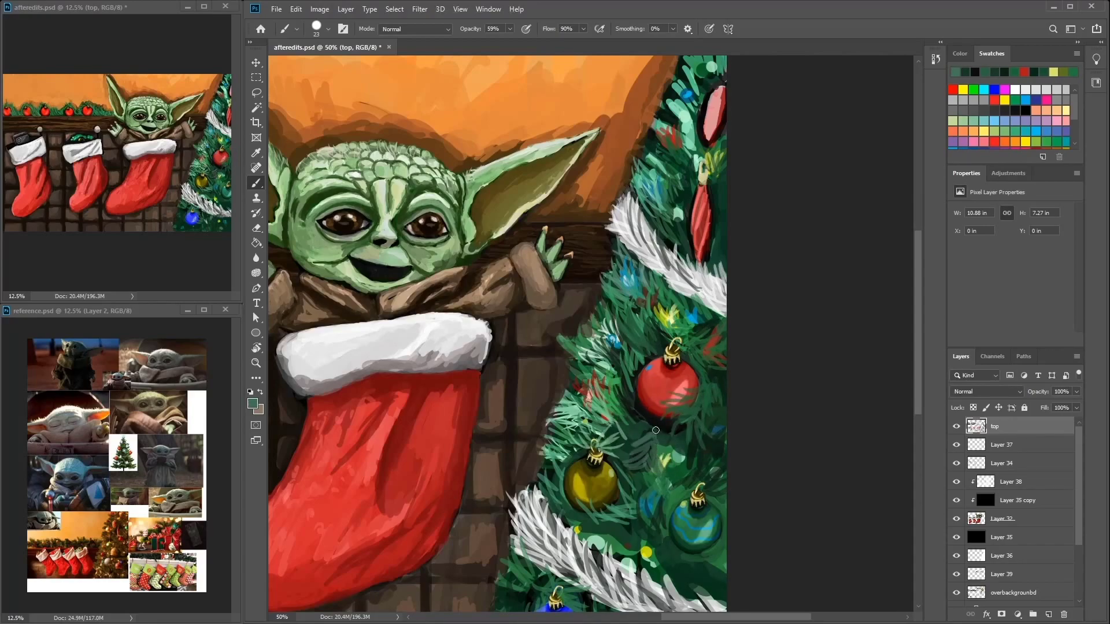
Step: Overlap the red bauble's edges with pine needles in sampled greens
{"action": "left_click", "coordinate": [670, 341], "text": "alt"}
{"action": "left_click_drag", "start_coordinate": [690, 347], "coordinate": [702, 335]}
{"action": "scroll", "coordinate": [683, 323], "scroll_direction": "down", "scroll_amount": 2}
{"action": "scroll", "coordinate": [684, 324], "scroll_direction": "left", "scroll_amount": 1}
{"action": "left_click", "coordinate": [684, 307]}
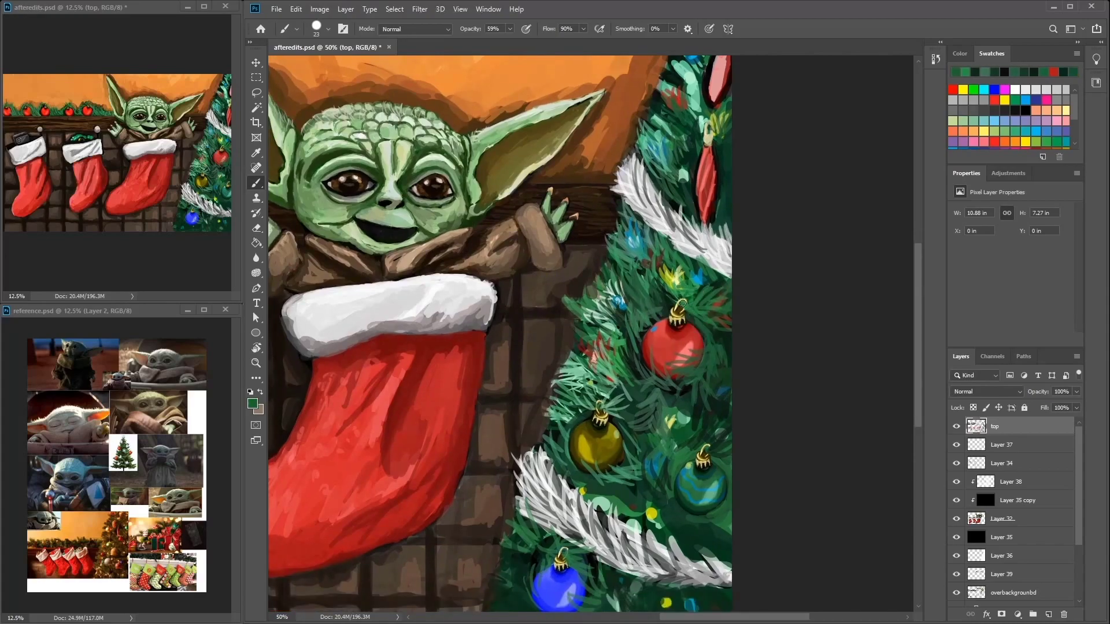
{"action": "left_click", "coordinate": [689, 314], "text": "alt"}
Step: Set the brush color to green #3ab16c and paint brighter needles between the red and teal baubles
{"action": "scroll", "coordinate": [688, 315], "scroll_direction": "down", "scroll_amount": 1}
{"action": "left_click", "coordinate": [723, 354], "text": "alt"}
{"action": "left_click", "coordinate": [678, 426], "text": "alt"}
{"action": "left_click", "coordinate": [662, 430], "text": "alt"}
{"action": "left_click", "coordinate": [671, 463], "text": "alt"}
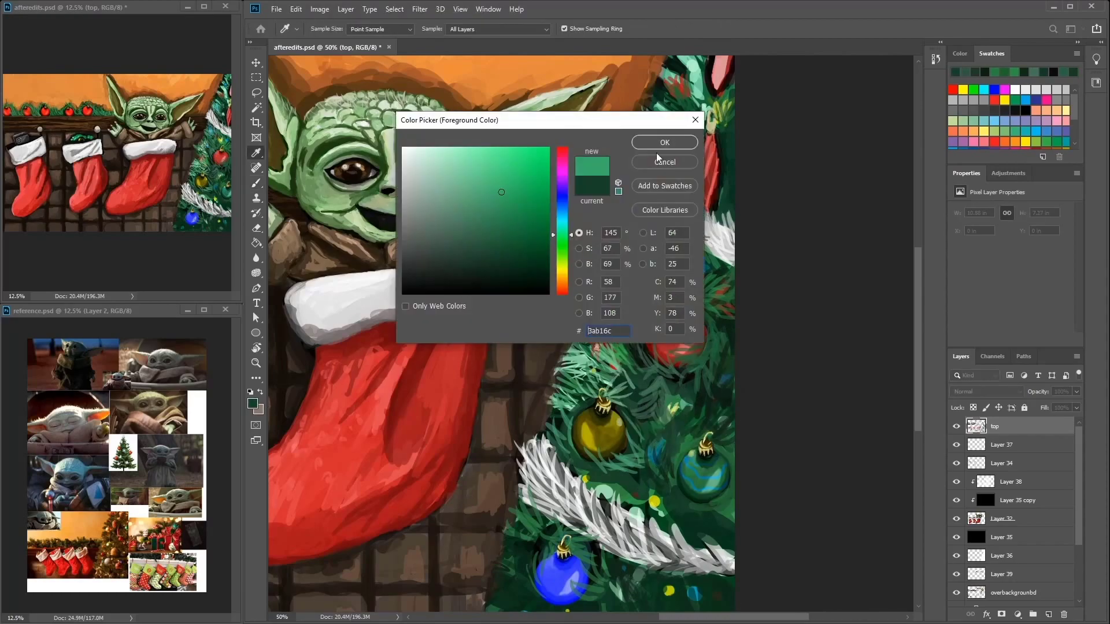
{"action": "left_click", "coordinate": [695, 141]}
{"action": "left_click_drag", "start_coordinate": [686, 405], "coordinate": [732, 419]}
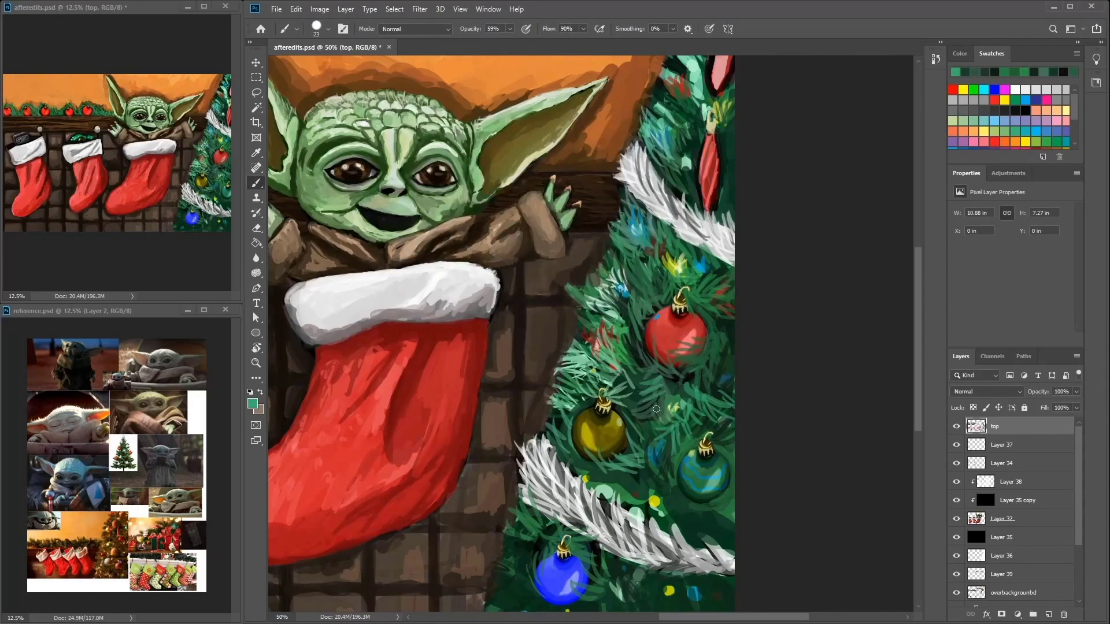
Step: Paint yellow and light blue glowing lights above the red bauble and around the lower tinsel with sampled colors
{"action": "left_click", "coordinate": [678, 266], "text": "alt"}
{"action": "left_click_drag", "start_coordinate": [644, 286], "coordinate": [647, 276]}
{"action": "left_click", "coordinate": [657, 503], "text": "alt"}
{"action": "left_click_drag", "start_coordinate": [665, 590], "coordinate": [677, 578]}
{"action": "left_click", "coordinate": [578, 572], "text": "alt"}
{"action": "left_click", "coordinate": [654, 267], "text": "alt"}
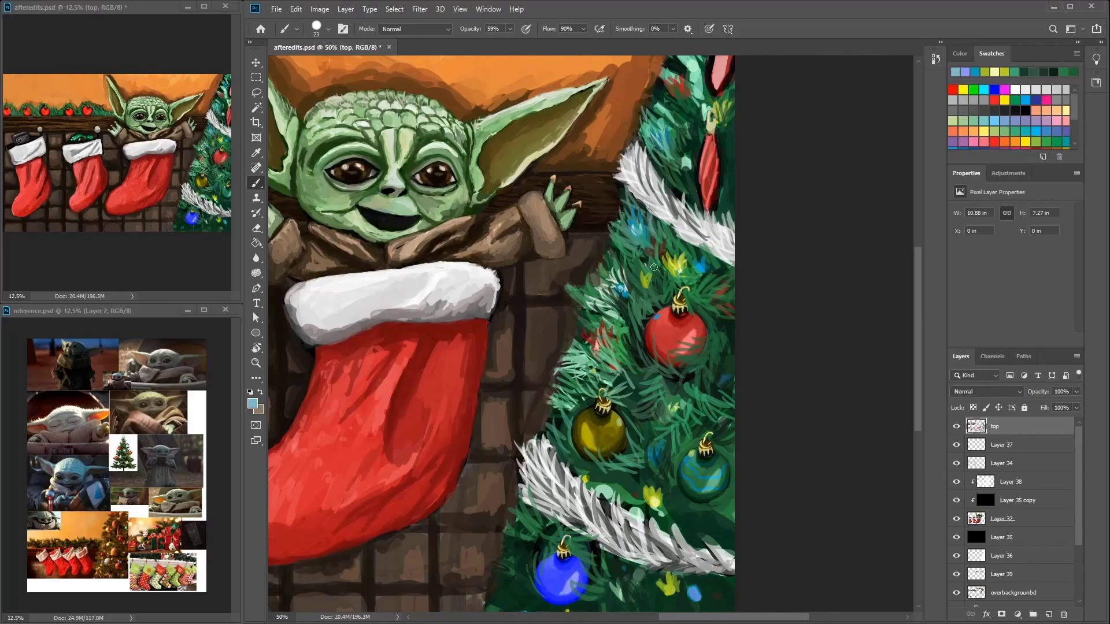
Step: Brighten the lights around the lower tinsel with sampled pale yellow and blend the surrounding needles with sampled dark green
{"action": "left_click", "coordinate": [658, 500], "text": "alt"}
{"action": "scroll", "coordinate": [636, 462], "scroll_direction": "down", "scroll_amount": 3}
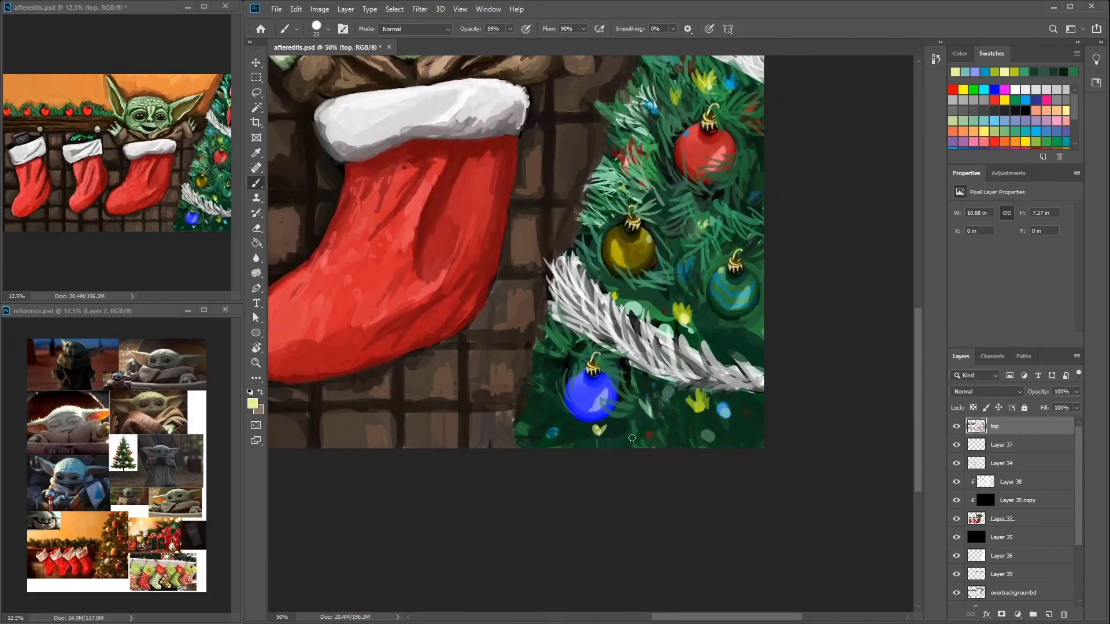
{"action": "scroll", "coordinate": [647, 416], "scroll_direction": "right", "scroll_amount": 2}
{"action": "left_click", "coordinate": [662, 436], "text": "alt"}
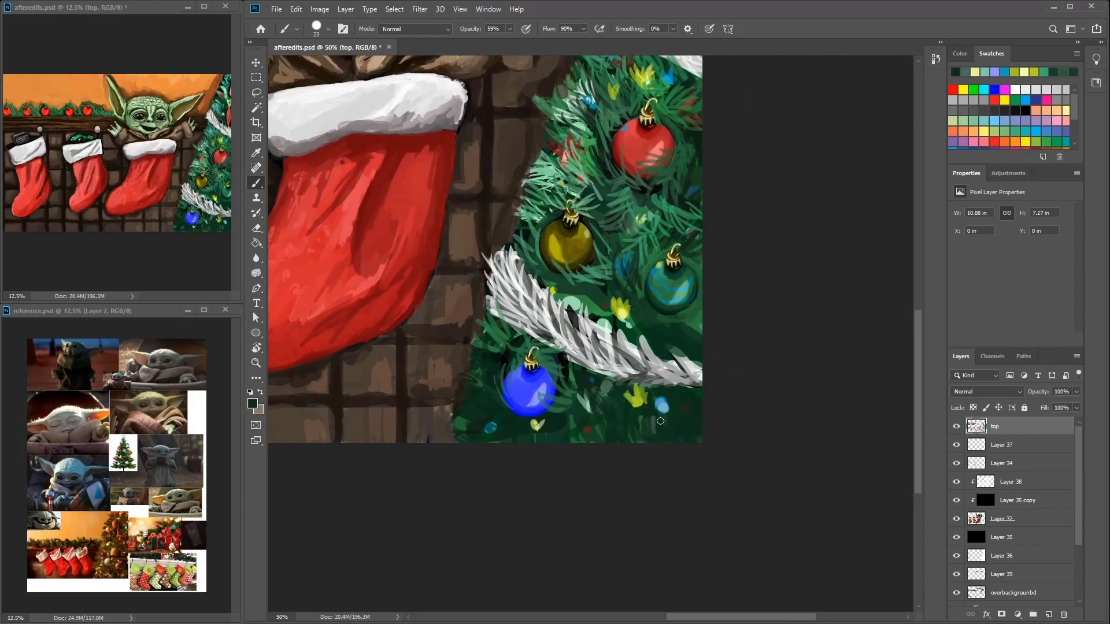
Step: Paint red and mint green needle strokes beside and below the red bauble with sampled colors
{"action": "scroll", "coordinate": [640, 272], "scroll_direction": "up", "scroll_amount": 2}
{"action": "left_click", "coordinate": [643, 261], "text": "alt"}
{"action": "scroll", "coordinate": [658, 230], "scroll_direction": "up", "scroll_amount": 2}
{"action": "left_click", "coordinate": [675, 221], "text": "alt"}
{"action": "left_click", "coordinate": [669, 218], "text": "alt"}
{"action": "left_click", "coordinate": [677, 245], "text": "alt"}
{"action": "left_click", "coordinate": [674, 247], "text": "alt"}
{"action": "left_click", "coordinate": [671, 242], "text": "alt"}
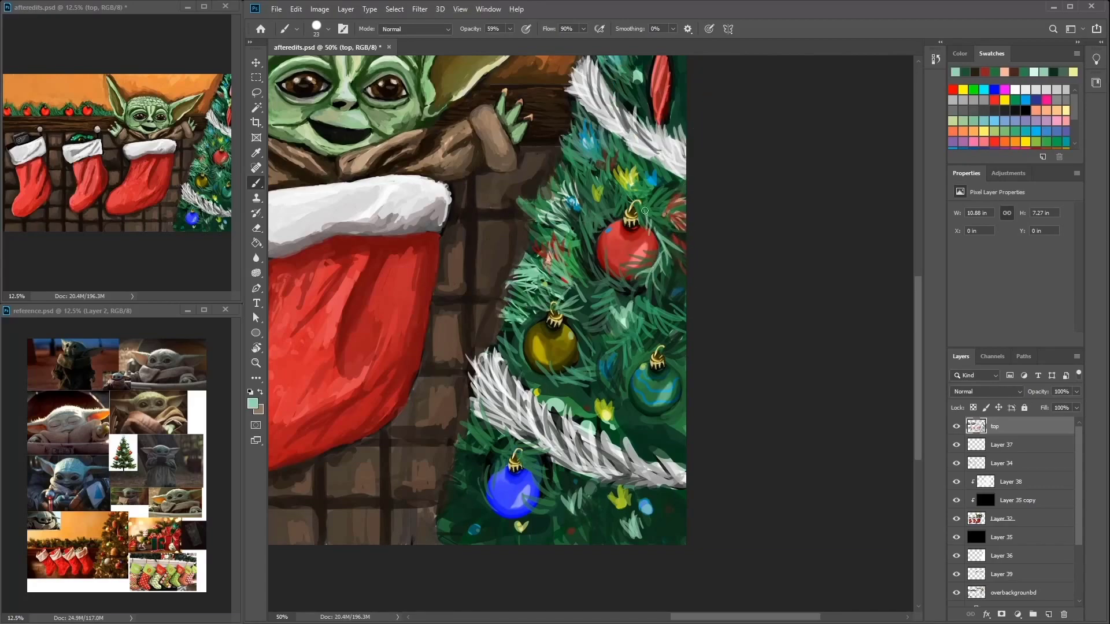
Step: Paint needles along the tree's outer edge beside the gold and blue baubles in sampled greens
{"action": "left_click", "coordinate": [522, 273], "text": "alt"}
{"action": "left_click", "coordinate": [512, 347], "text": "alt"}
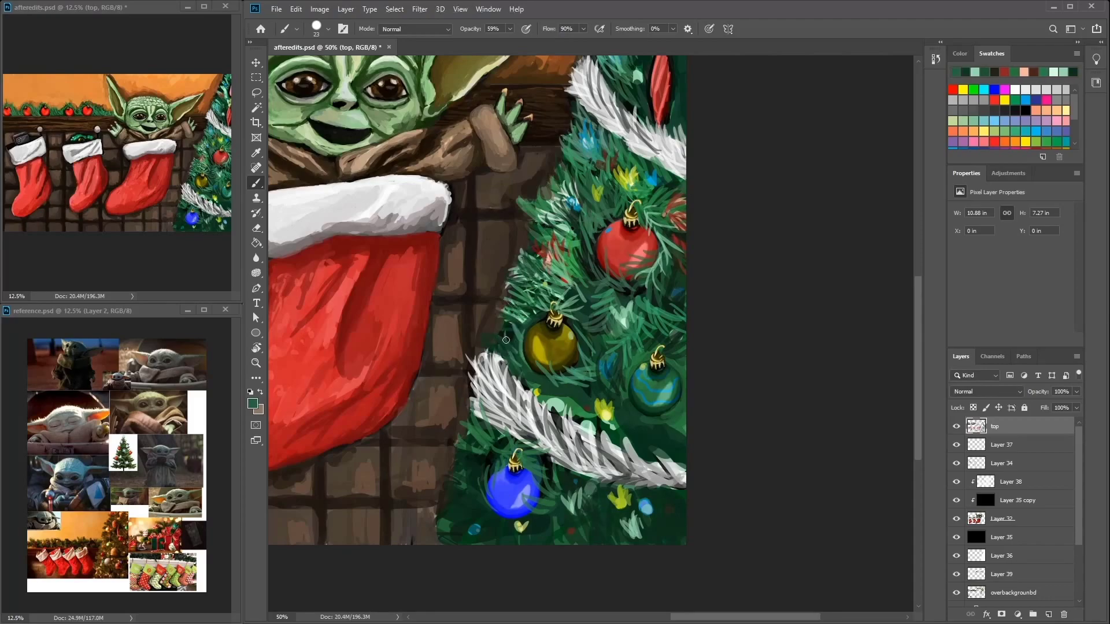
{"action": "left_click", "coordinate": [468, 512], "text": "alt"}
{"action": "left_click", "coordinate": [475, 529], "text": "alt"}
{"action": "left_click", "coordinate": [476, 530], "text": "alt"}
{"action": "left_click", "coordinate": [466, 537], "text": "alt"}
{"action": "mouse_move", "coordinate": [462, 464]}
{"action": "left_mouse_down"}
{"action": "mouse_move", "coordinate": [484, 438]}
{"action": "mouse_move", "coordinate": [482, 497]}
{"action": "left_mouse_up"}
Step: Streak the yellow light below the blue bauble and add needles under the gold bauble in sampled colors
{"action": "left_click", "coordinate": [520, 523], "text": "alt"}
{"action": "mouse_move", "coordinate": [519, 529]}
{"action": "left_mouse_down"}
{"action": "mouse_move", "coordinate": [538, 491]}
{"action": "mouse_move", "coordinate": [541, 537]}
{"action": "left_mouse_up"}
{"action": "left_click", "coordinate": [524, 529]}
{"action": "left_click", "coordinate": [469, 520], "text": "alt"}
{"action": "left_click_drag", "start_coordinate": [543, 408], "coordinate": [590, 399]}
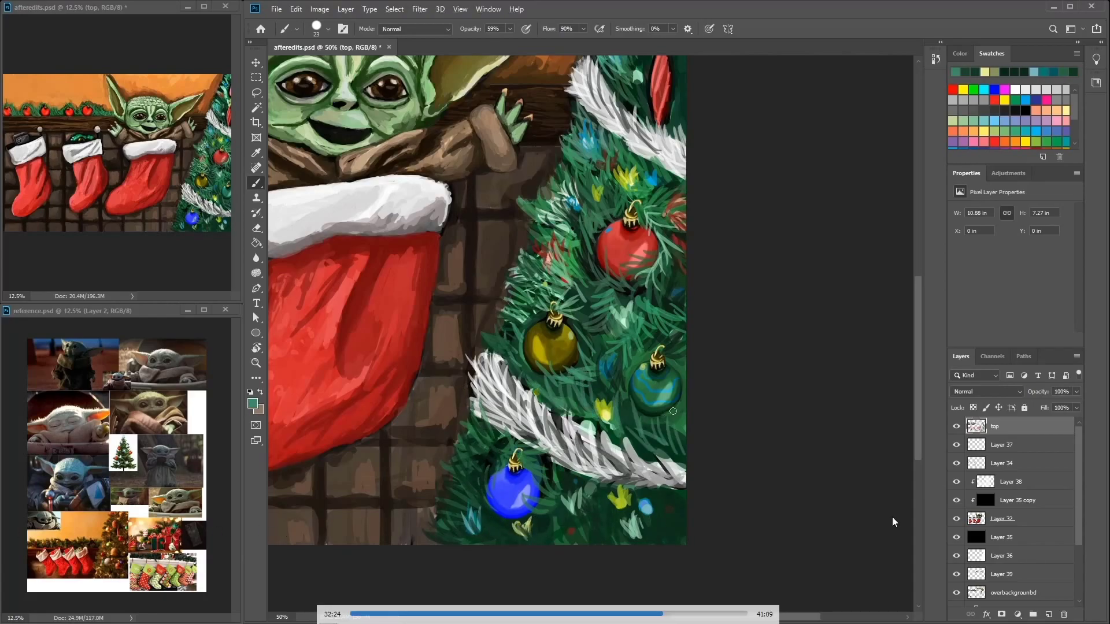
Step: Shade the hanging red ornaments and paint blue and red streaks into the needles near the treetop
{"action": "scroll", "coordinate": [675, 132], "scroll_direction": "up", "scroll_amount": 3}
{"action": "scroll", "coordinate": [675, 132], "scroll_direction": "up", "scroll_amount": 2}
{"action": "left_click", "coordinate": [635, 162], "text": "alt"}
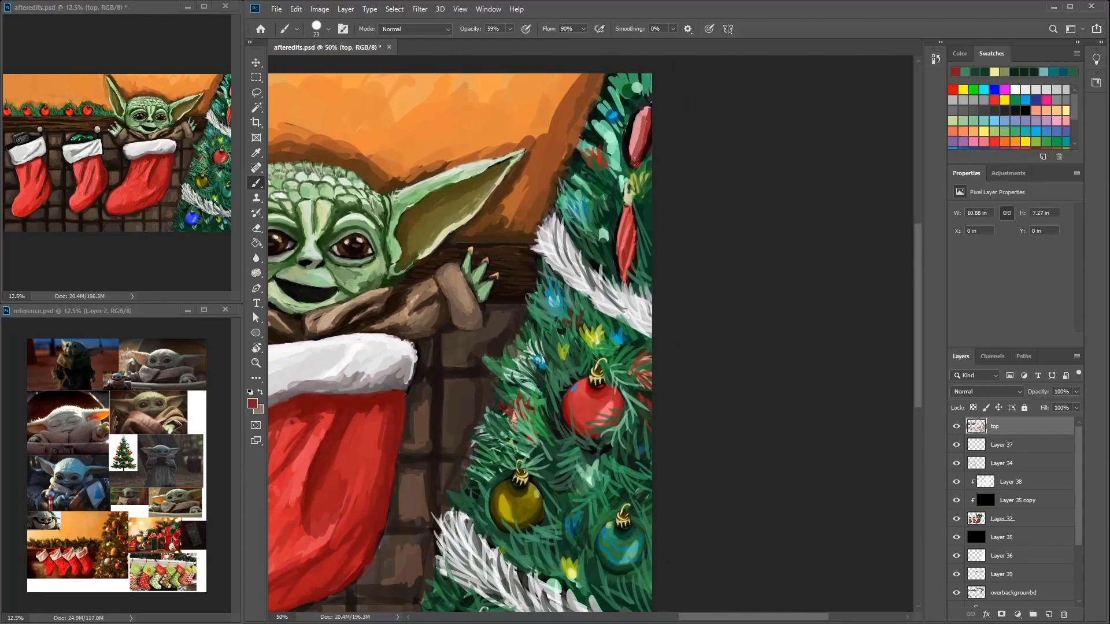
{"action": "left_click_drag", "start_coordinate": [647, 104], "coordinate": [636, 150]}
{"action": "left_click", "coordinate": [613, 115], "text": "alt"}
{"action": "mouse_move", "coordinate": [636, 110]}
{"action": "left_mouse_down"}
{"action": "mouse_move", "coordinate": [630, 156]}
{"action": "mouse_move", "coordinate": [604, 136]}
{"action": "mouse_move", "coordinate": [577, 158]}
{"action": "left_mouse_up"}
{"action": "scroll", "coordinate": [611, 146], "scroll_direction": "up", "scroll_amount": 1}
{"action": "left_click", "coordinate": [599, 149], "text": "alt"}
{"action": "left_click", "coordinate": [602, 114], "text": "alt"}
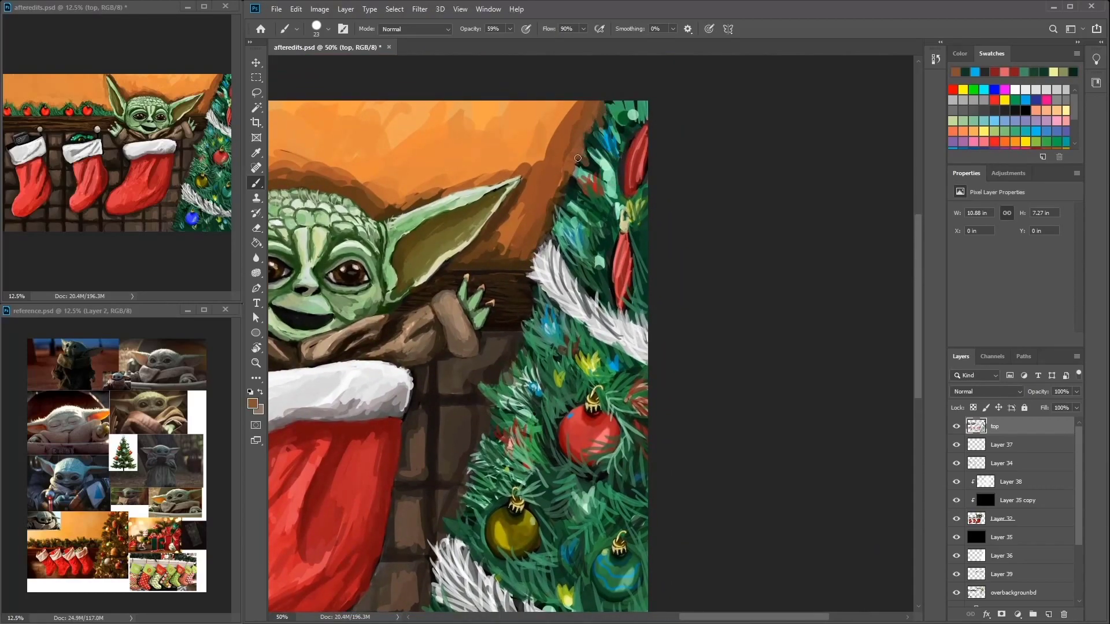
Step: Fill the bottom of the tree and the gaps between the baubles with layered needles in sampled greens
{"action": "scroll", "coordinate": [556, 189], "scroll_direction": "down", "scroll_amount": 3}
{"action": "left_click", "coordinate": [540, 278], "text": "alt"}
{"action": "scroll", "coordinate": [540, 277], "scroll_direction": "down", "scroll_amount": 4}
{"action": "mouse_move", "coordinate": [526, 463]}
{"action": "left_mouse_down"}
{"action": "mouse_move", "coordinate": [503, 511]}
{"action": "mouse_move", "coordinate": [404, 517]}
{"action": "left_mouse_up"}
{"action": "left_click", "coordinate": [508, 503], "text": "alt"}
{"action": "mouse_move", "coordinate": [555, 515]}
{"action": "left_mouse_down"}
{"action": "mouse_move", "coordinate": [595, 509]}
{"action": "mouse_move", "coordinate": [538, 405]}
{"action": "left_mouse_up"}
{"action": "left_click", "coordinate": [569, 321], "text": "alt"}
{"action": "scroll", "coordinate": [563, 231], "scroll_direction": "up", "scroll_amount": 4}
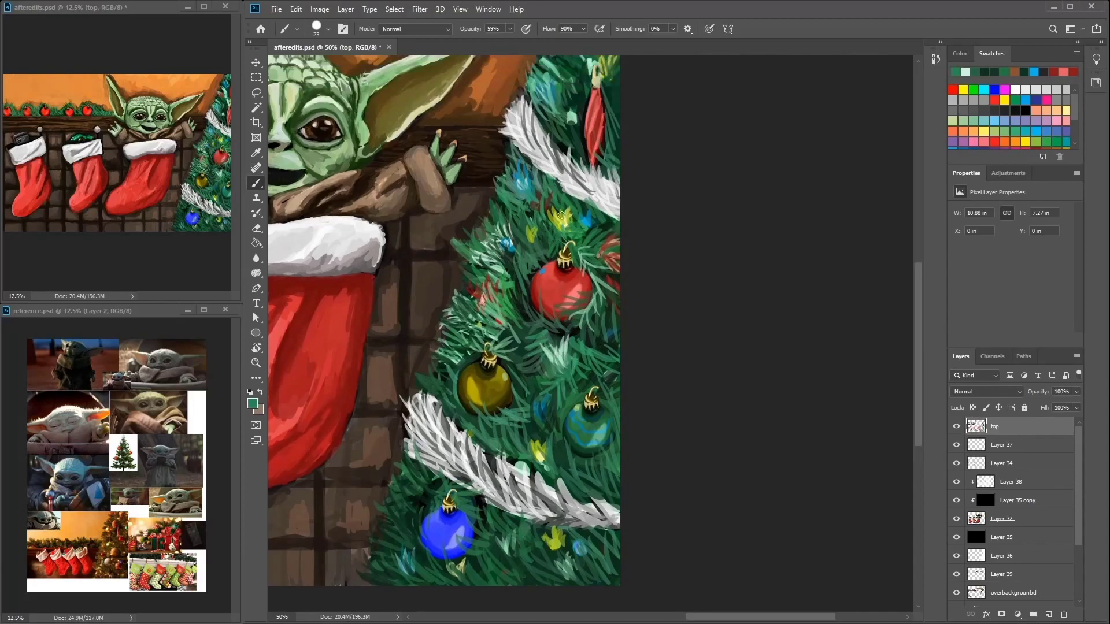
Step: Cover the pale mint spots near the treetop with needles in sampled green
{"action": "scroll", "coordinate": [563, 142], "scroll_direction": "up", "scroll_amount": 1}
{"action": "left_click", "coordinate": [565, 173], "text": "alt"}
{"action": "left_click_drag", "start_coordinate": [575, 172], "coordinate": [569, 192]}
{"action": "left_click", "coordinate": [598, 315], "text": "alt"}
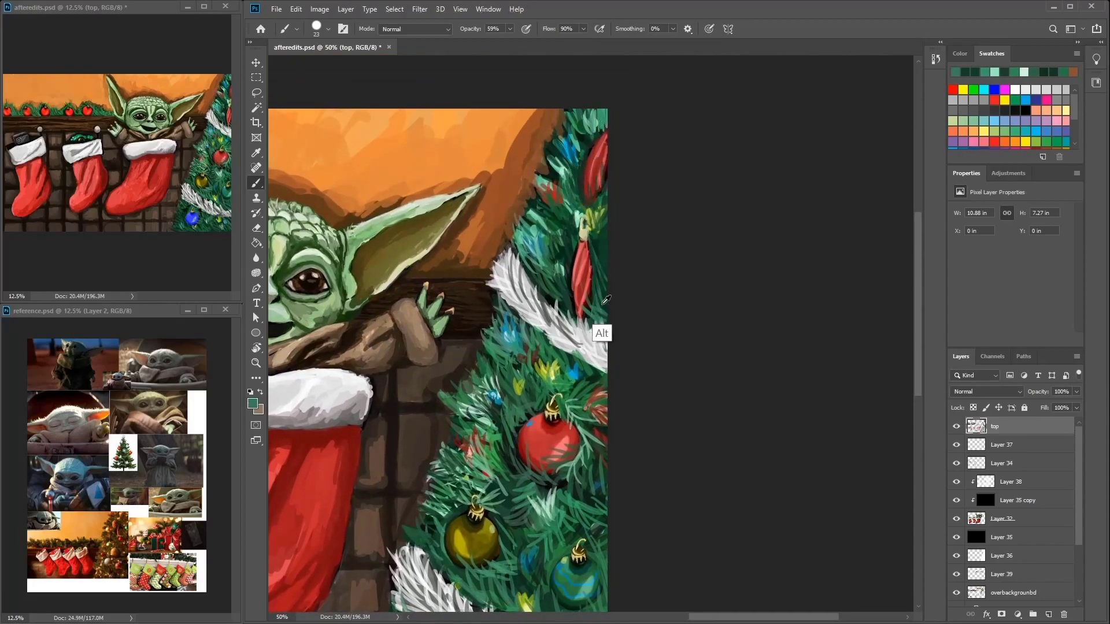
Step: Layer more needles between the gold and teal baubles in sampled greens
{"action": "key", "text": "ctrl+minus"}
{"action": "left_click", "coordinate": [852, 279], "text": "alt"}
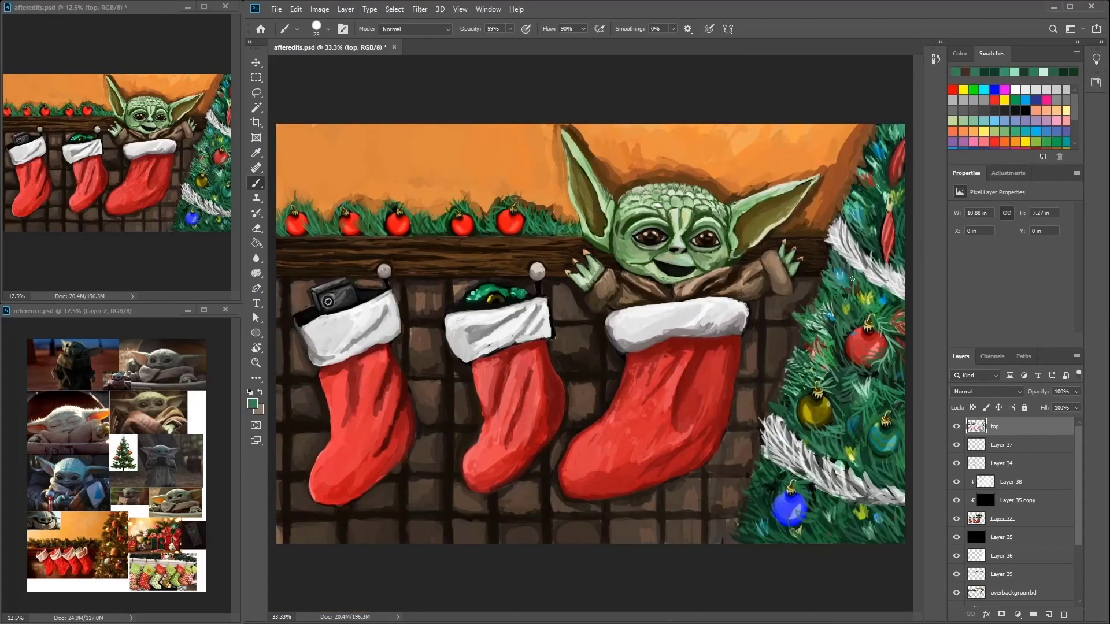
{"action": "left_click", "coordinate": [855, 402], "text": "alt"}
{"action": "left_click", "coordinate": [867, 422], "text": "alt"}
{"action": "left_click", "coordinate": [862, 430], "text": "alt"}
{"action": "left_click", "coordinate": [853, 445], "text": "alt"}
{"action": "left_click", "coordinate": [843, 448], "text": "alt"}
{"action": "left_click", "coordinate": [833, 451], "text": "alt"}
Step: Paint red streaks below the gold bauble and beneath the lower tinsel, blending them with sampled greens
{"action": "left_click", "coordinate": [880, 373], "text": "alt"}
{"action": "left_click", "coordinate": [839, 535], "text": "alt"}
{"action": "left_click", "coordinate": [832, 527], "text": "alt"}
{"action": "left_click", "coordinate": [876, 404], "text": "alt"}
{"action": "left_click", "coordinate": [869, 350], "text": "alt"}
{"action": "left_click", "coordinate": [856, 310], "text": "alt"}
Step: Deepen the needles around the gold bauble and below the tinsel with sampled dark greens
{"action": "left_click", "coordinate": [824, 441], "text": "alt"}
{"action": "left_click", "coordinate": [828, 441], "text": "alt"}
{"action": "left_click", "coordinate": [816, 438], "text": "alt"}
{"action": "left_click", "coordinate": [829, 402], "text": "alt"}
{"action": "left_click", "coordinate": [856, 427], "text": "alt"}
{"action": "left_click", "coordinate": [825, 509], "text": "alt"}
{"action": "left_click", "coordinate": [826, 509], "text": "alt"}
{"action": "key", "text": "ctrl+minus"}
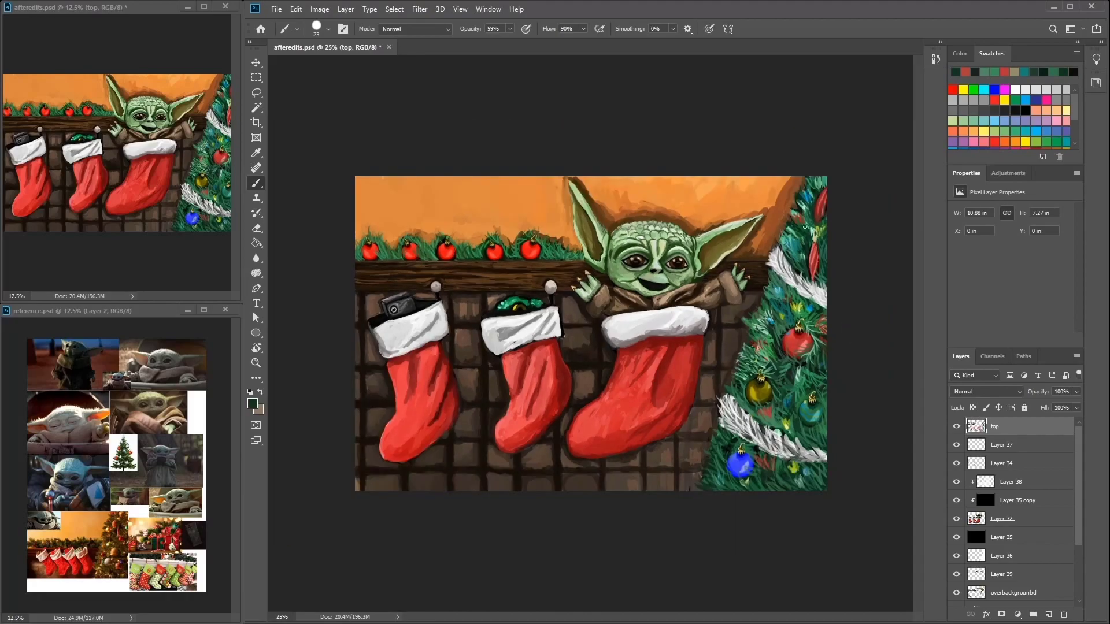
Step: Sample the wall's brown shadow and paint brown shading around the ears and above the garland at brush size 67
{"action": "left_click", "coordinate": [775, 230], "text": "alt"}
{"action": "right_click", "coordinate": [744, 179]}
{"action": "left_click_drag", "start_coordinate": [723, 203], "coordinate": [757, 191]}
{"action": "mouse_move", "coordinate": [601, 185]}
{"action": "left_mouse_down"}
{"action": "mouse_move", "coordinate": [607, 208]}
{"action": "mouse_move", "coordinate": [570, 233]}
{"action": "mouse_move", "coordinate": [541, 208]}
{"action": "mouse_move", "coordinate": [508, 234]}
{"action": "mouse_move", "coordinate": [433, 213]}
{"action": "mouse_move", "coordinate": [392, 246]}
{"action": "left_mouse_up"}
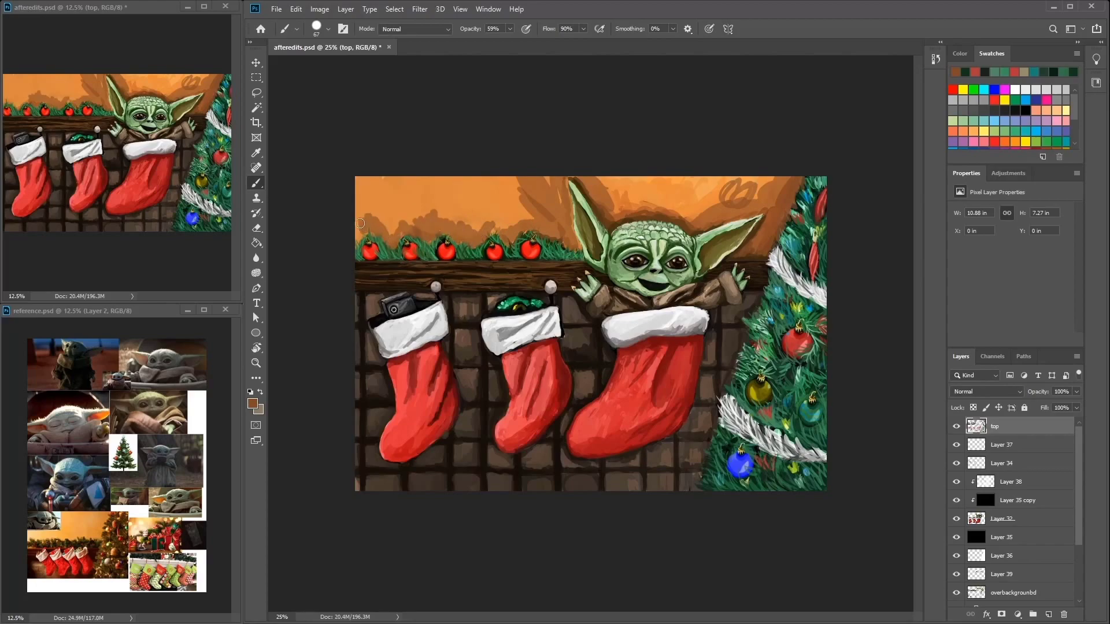
Step: Switch to a soft brush and blend the orange wall smooth around the ears and above the garland
{"action": "right_click", "coordinate": [379, 179]}
{"action": "double_click", "coordinate": [275, 112]}
{"action": "mouse_move", "coordinate": [535, 197]}
{"action": "left_mouse_down"}
{"action": "mouse_move", "coordinate": [509, 231]}
{"action": "mouse_move", "coordinate": [436, 225]}
{"action": "mouse_move", "coordinate": [381, 192]}
{"action": "left_mouse_up"}
{"action": "left_click", "coordinate": [571, 200], "text": "alt"}
{"action": "mouse_move", "coordinate": [570, 219]}
{"action": "left_mouse_down"}
{"action": "mouse_move", "coordinate": [503, 185]}
{"action": "mouse_move", "coordinate": [554, 191]}
{"action": "mouse_move", "coordinate": [559, 225]}
{"action": "mouse_move", "coordinate": [654, 209]}
{"action": "left_mouse_up"}
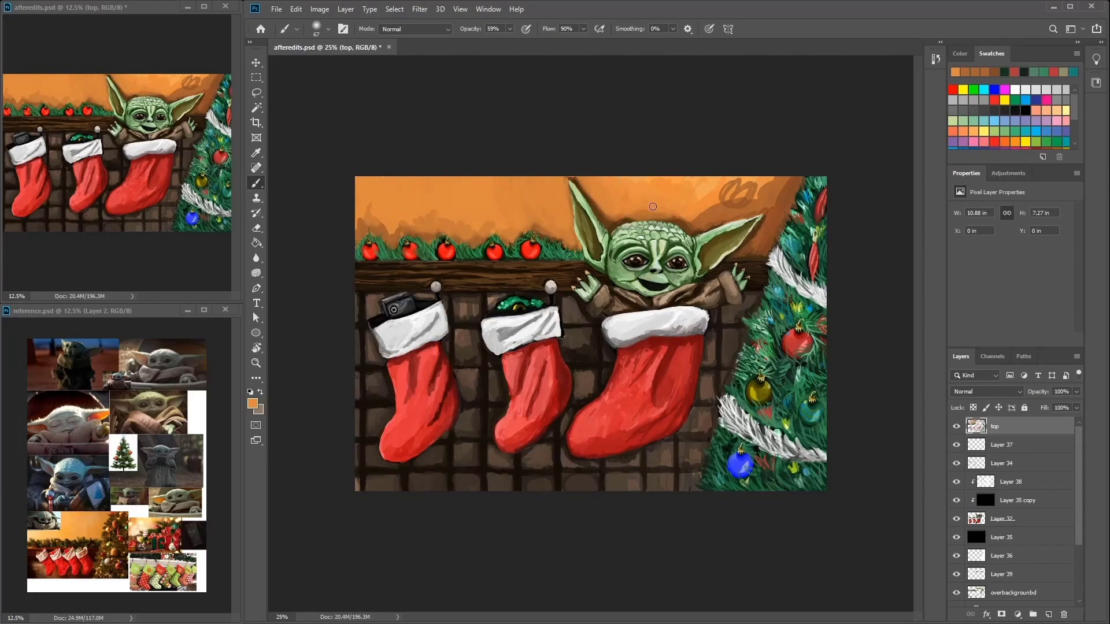
{"action": "mouse_move", "coordinate": [592, 187]}
{"action": "left_mouse_down"}
{"action": "mouse_move", "coordinate": [739, 191]}
{"action": "mouse_move", "coordinate": [708, 185]}
{"action": "left_mouse_up"}
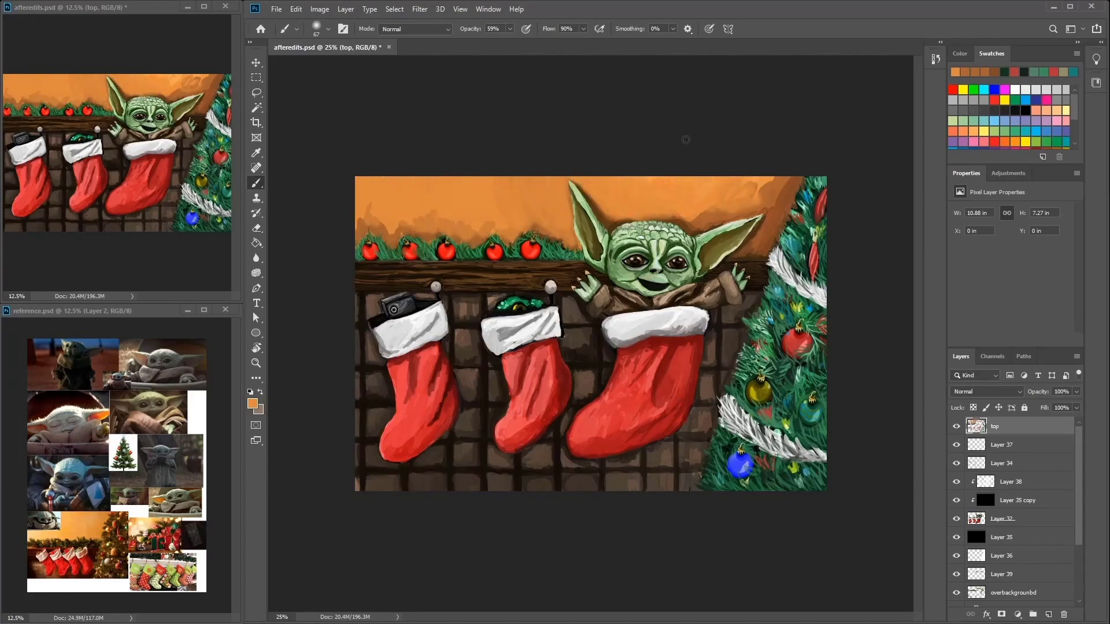
{"action": "left_click_drag", "start_coordinate": [539, 228], "coordinate": [456, 218]}
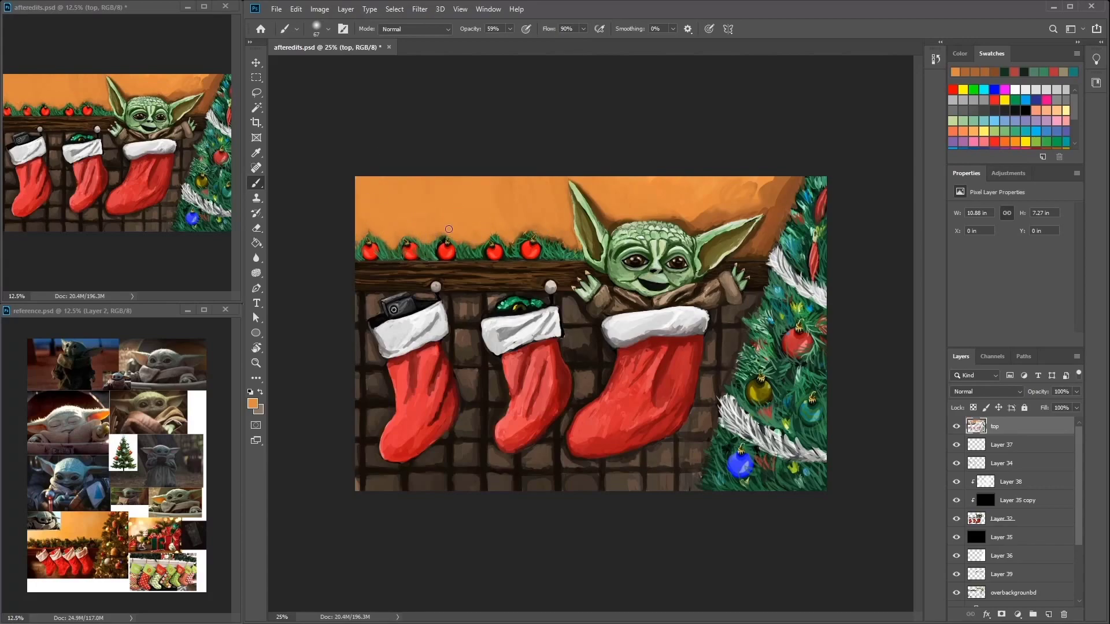
{"action": "mouse_move", "coordinate": [686, 221]}
{"action": "left_mouse_down"}
{"action": "mouse_move", "coordinate": [769, 184]}
{"action": "mouse_move", "coordinate": [780, 221]}
{"action": "left_mouse_up"}
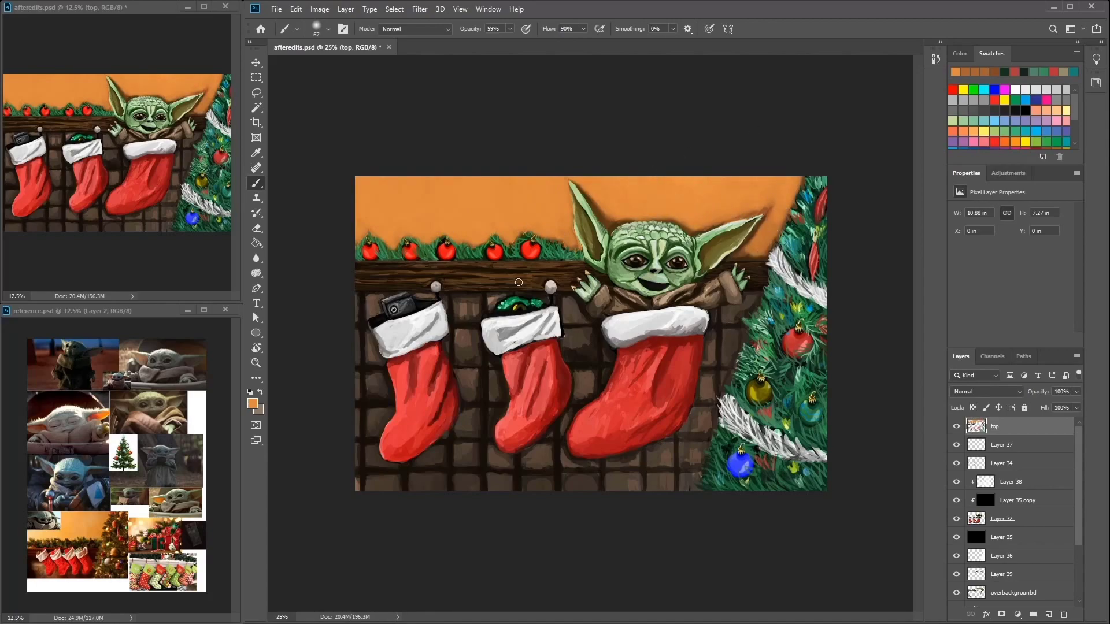
Step: Dab soft light tan highlights on the fireplace bricks and darken the gaps around the stockings with sampled dark brown
{"action": "left_click", "coordinate": [670, 143]}
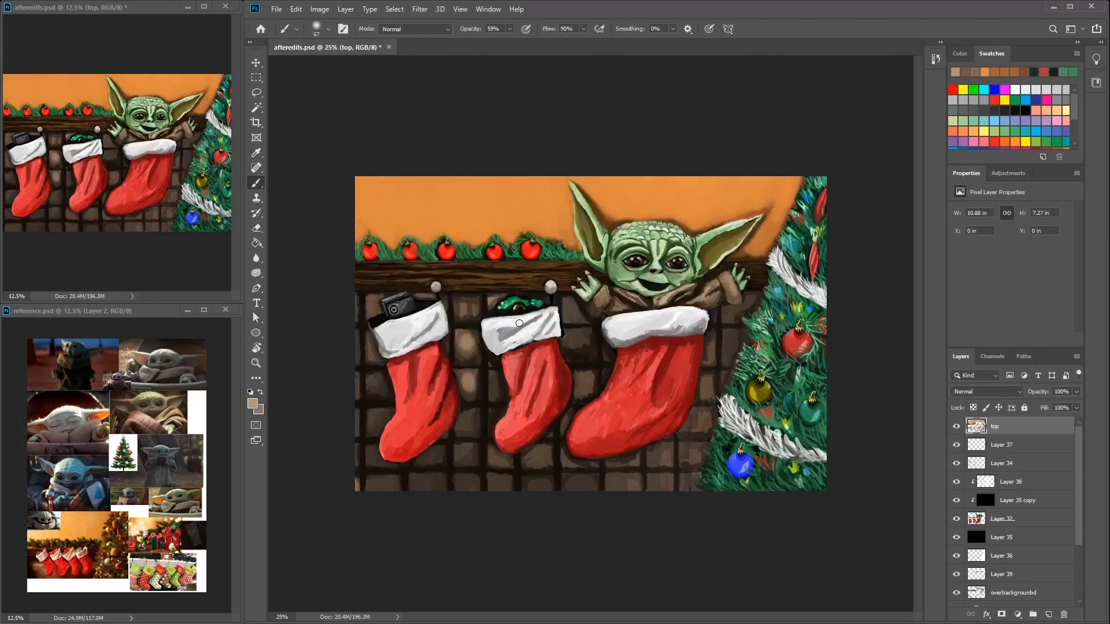
{"action": "mouse_move", "coordinate": [716, 354]}
{"action": "left_mouse_down"}
{"action": "mouse_move", "coordinate": [703, 425]}
{"action": "mouse_move", "coordinate": [663, 454]}
{"action": "mouse_move", "coordinate": [584, 482]}
{"action": "mouse_move", "coordinate": [471, 460]}
{"action": "mouse_move", "coordinate": [434, 479]}
{"action": "mouse_move", "coordinate": [373, 457]}
{"action": "mouse_move", "coordinate": [364, 309]}
{"action": "left_mouse_up"}
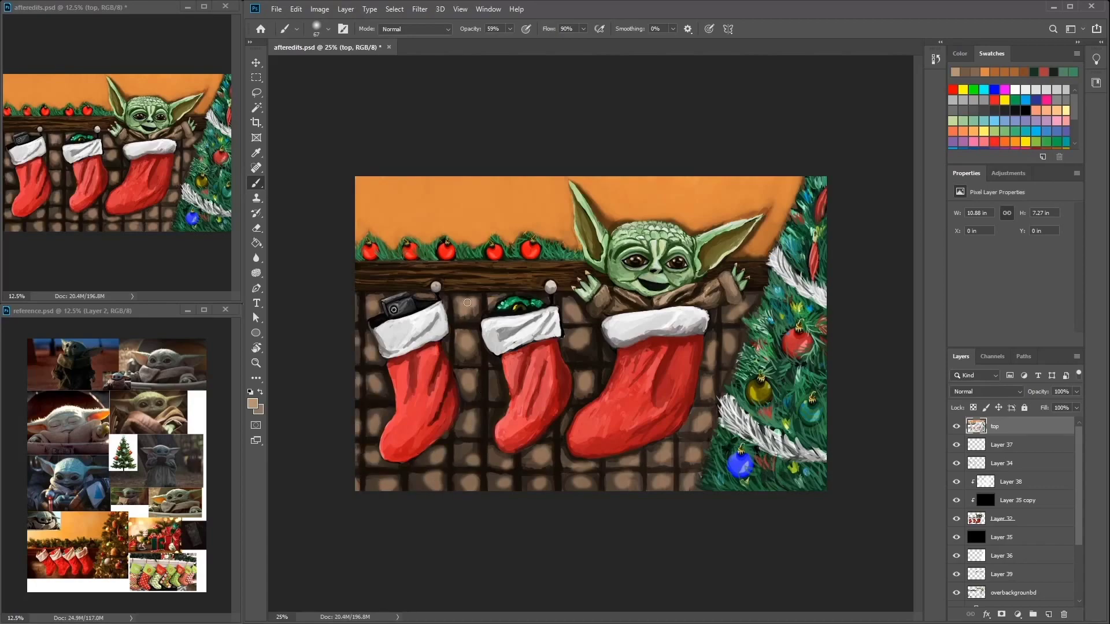
{"action": "left_click", "coordinate": [593, 351], "text": "alt"}
{"action": "mouse_move", "coordinate": [705, 366]}
{"action": "left_mouse_down"}
{"action": "mouse_move", "coordinate": [662, 449]}
{"action": "mouse_move", "coordinate": [561, 419]}
{"action": "left_mouse_up"}
{"action": "mouse_move", "coordinate": [431, 454]}
{"action": "left_mouse_down"}
{"action": "mouse_move", "coordinate": [380, 454]}
{"action": "mouse_move", "coordinate": [375, 346]}
{"action": "left_mouse_up"}
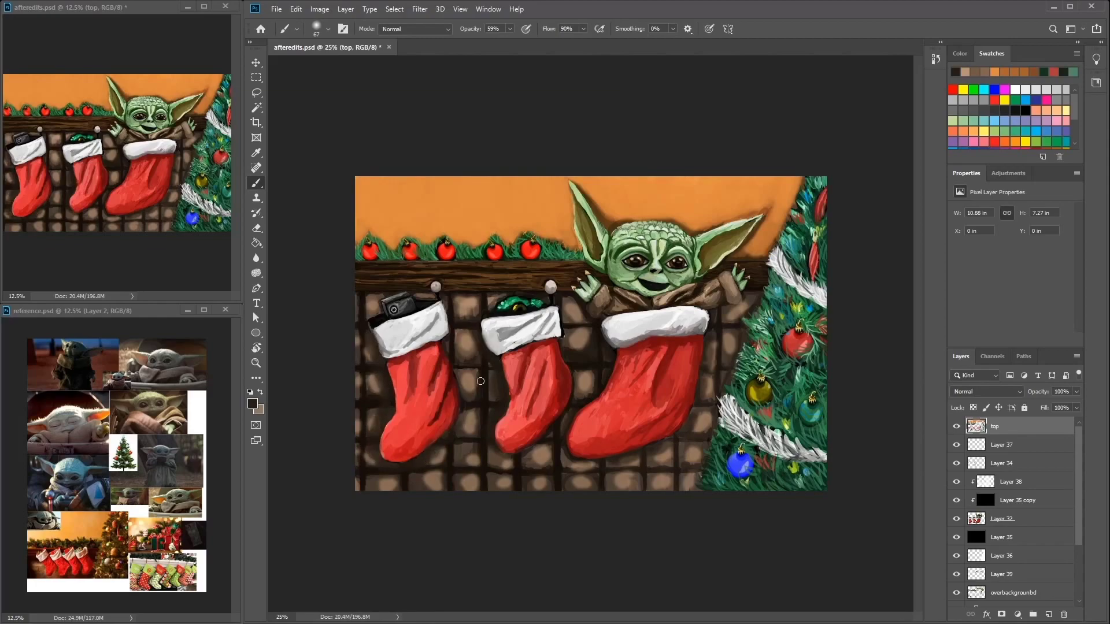
Step: Create a new layer and paint sampled green needles at the garland's end near the ear with brush size 28
{"action": "left_click", "coordinate": [762, 230], "text": "alt"}
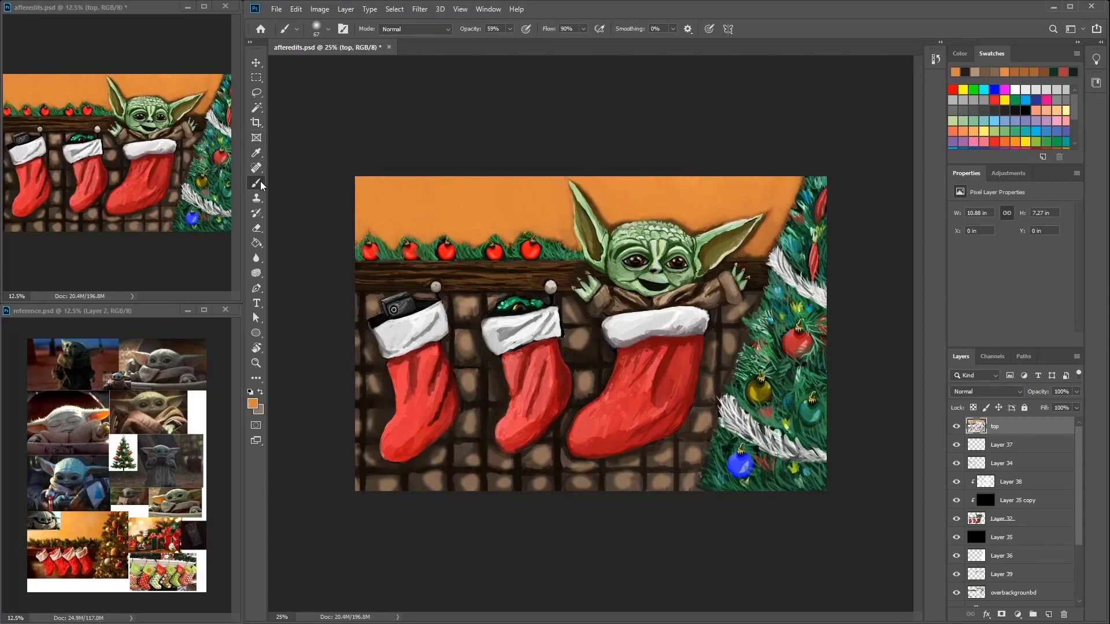
{"action": "left_click", "coordinate": [328, 29]}
{"action": "key", "text": "ctrl+shift+alt+n"}
{"action": "key", "text": "ctrl+plus"}
{"action": "right_click", "coordinate": [593, 210]}
{"action": "left_click", "coordinate": [593, 228]}
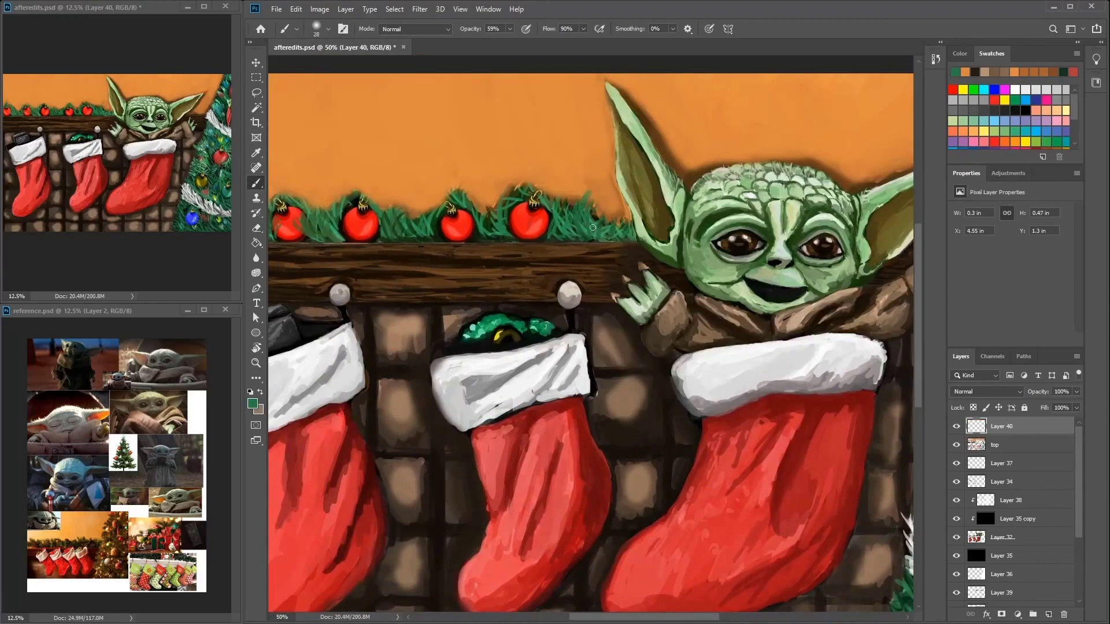
Step: Overlap the garland's red baubles with needles in sampled greens and touch up the area by the left ear
{"action": "left_click_drag", "start_coordinate": [498, 200], "coordinate": [495, 184]}
{"action": "left_click_drag", "start_coordinate": [393, 222], "coordinate": [376, 196]}
{"action": "left_click_drag", "start_coordinate": [318, 237], "coordinate": [404, 253]}
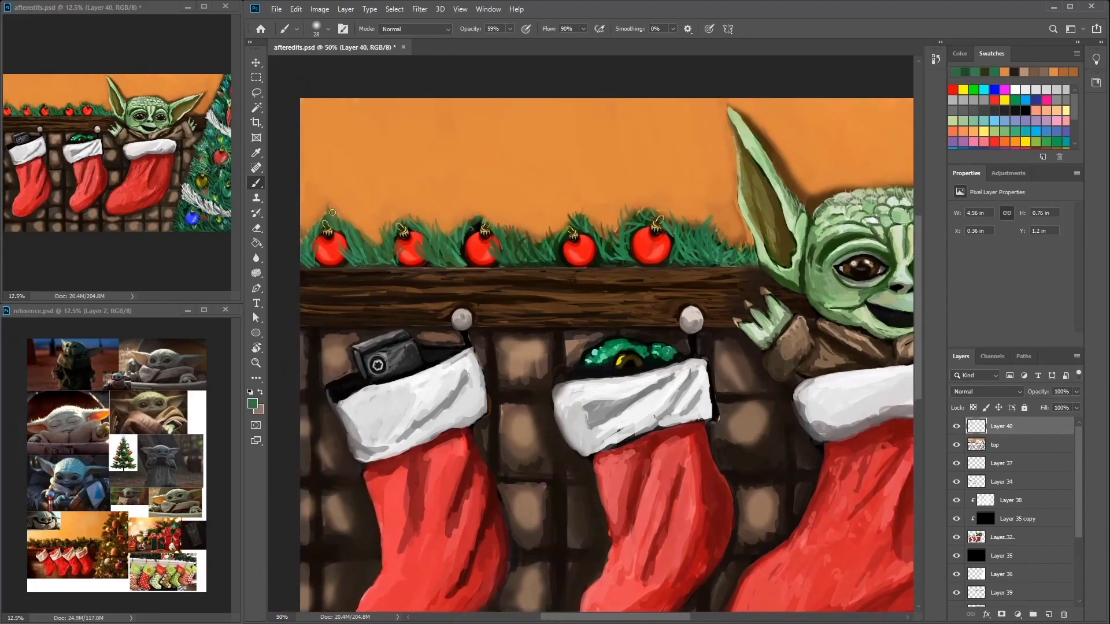
{"action": "left_click_drag", "start_coordinate": [354, 289], "coordinate": [247, 291]}
{"action": "mouse_move", "coordinate": [438, 268]}
{"action": "left_mouse_down"}
{"action": "mouse_move", "coordinate": [384, 247]}
{"action": "mouse_move", "coordinate": [451, 250]}
{"action": "left_mouse_up"}
{"action": "left_click_drag", "start_coordinate": [523, 253], "coordinate": [513, 212]}
{"action": "left_click_drag", "start_coordinate": [506, 256], "coordinate": [498, 226]}
{"action": "left_click", "coordinate": [578, 185], "text": "alt"}
{"action": "left_click_drag", "start_coordinate": [627, 204], "coordinate": [632, 249]}
Step: Add soft fold and shading strokes to the right and middle stockings in sampled reds
{"action": "mouse_move", "coordinate": [844, 174]}
{"action": "left_mouse_down"}
{"action": "mouse_move", "coordinate": [745, 168]}
{"action": "mouse_move", "coordinate": [635, 141]}
{"action": "mouse_move", "coordinate": [587, 11]}
{"action": "left_mouse_up"}
{"action": "left_click", "coordinate": [607, 249], "text": "alt"}
{"action": "mouse_move", "coordinate": [613, 243]}
{"action": "left_mouse_down"}
{"action": "mouse_move", "coordinate": [601, 324]}
{"action": "mouse_move", "coordinate": [555, 387]}
{"action": "left_mouse_up"}
{"action": "mouse_move", "coordinate": [572, 283]}
{"action": "left_mouse_down"}
{"action": "mouse_move", "coordinate": [513, 382]}
{"action": "mouse_move", "coordinate": [523, 338]}
{"action": "left_mouse_up"}
{"action": "left_click_drag", "start_coordinate": [610, 243], "coordinate": [604, 321]}
{"action": "mouse_move", "coordinate": [529, 286]}
{"action": "left_mouse_down"}
{"action": "mouse_move", "coordinate": [491, 347]}
{"action": "mouse_move", "coordinate": [595, 323]}
{"action": "left_mouse_up"}
{"action": "left_click_drag", "start_coordinate": [393, 281], "coordinate": [367, 353]}
{"action": "left_click_drag", "start_coordinate": [414, 330], "coordinate": [364, 384]}
{"action": "left_click_drag", "start_coordinate": [347, 242], "coordinate": [357, 264]}
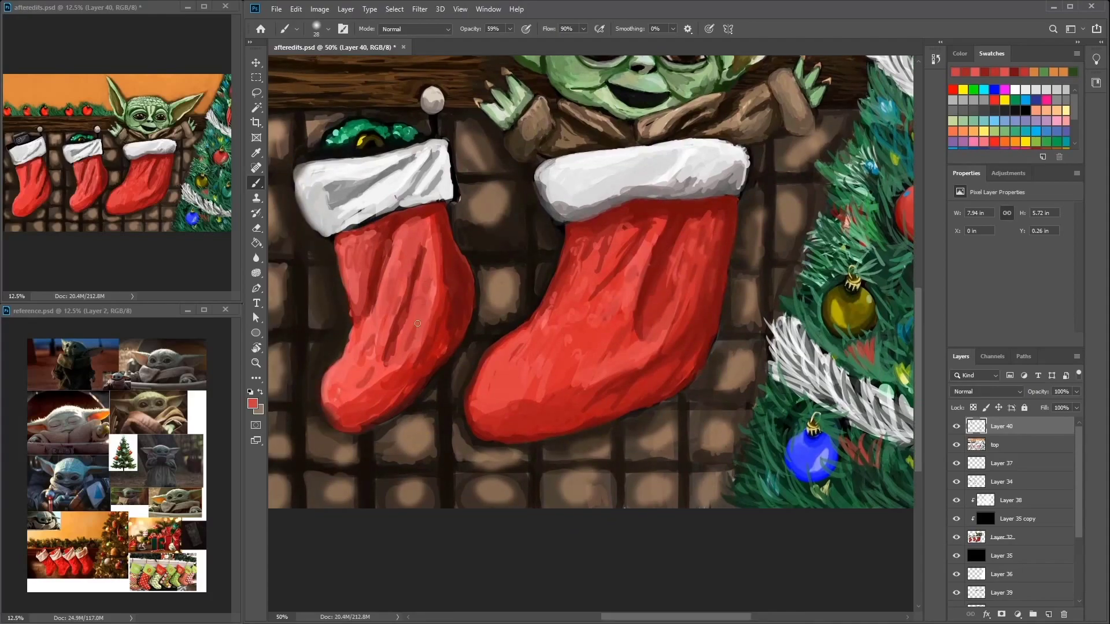
Step: Switch to a hard round brush and sharpen the folds on the middle and right stockings
{"action": "left_click", "coordinate": [328, 29]}
{"action": "left_click", "coordinate": [303, 111]}
{"action": "left_click_drag", "start_coordinate": [375, 352], "coordinate": [344, 393]}
{"action": "left_click_drag", "start_coordinate": [612, 245], "coordinate": [602, 269]}
{"action": "left_click_drag", "start_coordinate": [585, 275], "coordinate": [573, 295]}
{"action": "left_click_drag", "start_coordinate": [584, 236], "coordinate": [562, 293]}
{"action": "mouse_move", "coordinate": [667, 315]}
{"action": "left_mouse_down"}
{"action": "mouse_move", "coordinate": [682, 255]}
{"action": "mouse_move", "coordinate": [713, 229]}
{"action": "left_mouse_up"}
Step: Paint darker folds and lighter strokes down the left stocking in sampled reds
{"action": "key", "text": "ctrl+minus"}
{"action": "left_click_drag", "start_coordinate": [386, 351], "coordinate": [375, 388]}
{"action": "mouse_move", "coordinate": [373, 368]}
{"action": "left_mouse_down"}
{"action": "mouse_move", "coordinate": [360, 423]}
{"action": "mouse_move", "coordinate": [329, 418]}
{"action": "left_mouse_up"}
{"action": "mouse_move", "coordinate": [346, 388]}
{"action": "left_mouse_down"}
{"action": "mouse_move", "coordinate": [359, 445]}
{"action": "mouse_move", "coordinate": [376, 422]}
{"action": "mouse_move", "coordinate": [358, 455]}
{"action": "left_mouse_up"}
{"action": "left_click_drag", "start_coordinate": [370, 370], "coordinate": [361, 422]}
{"action": "mouse_move", "coordinate": [382, 352]}
{"action": "left_mouse_down"}
{"action": "mouse_move", "coordinate": [376, 400]}
{"action": "mouse_move", "coordinate": [389, 421]}
{"action": "mouse_move", "coordinate": [394, 385]}
{"action": "mouse_move", "coordinate": [369, 457]}
{"action": "mouse_move", "coordinate": [391, 430]}
{"action": "left_mouse_up"}
{"action": "left_click", "coordinate": [370, 446], "text": "alt"}
{"action": "left_click_drag", "start_coordinate": [334, 451], "coordinate": [324, 382]}
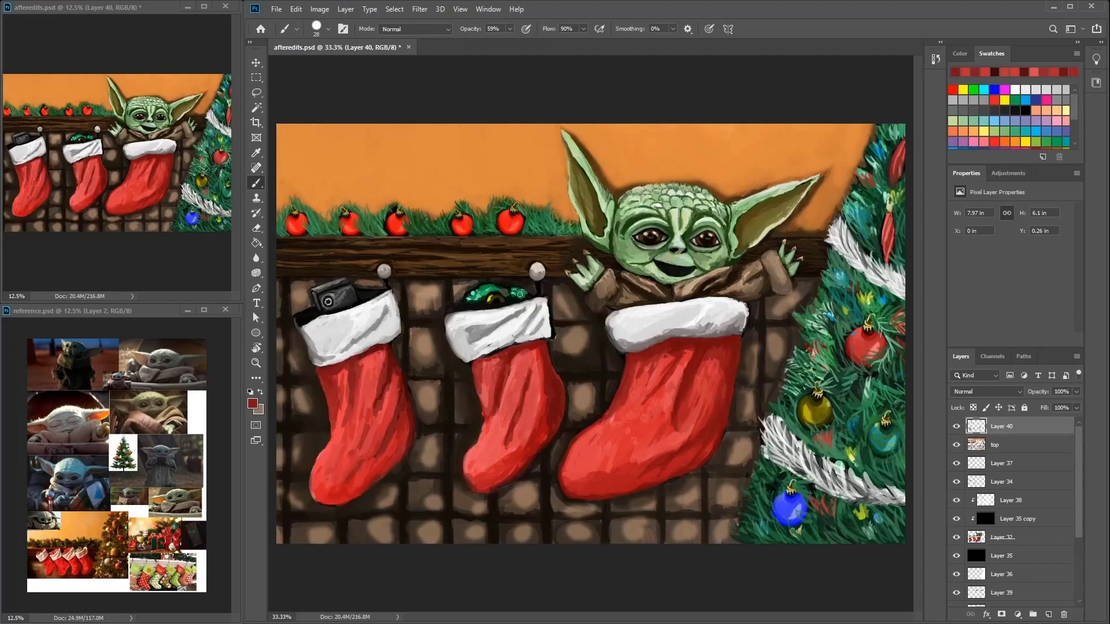
Step: Reduce the brush size to 18 and add detail strokes to the green figure in the middle stocking
{"action": "key", "text": "ctrl+plus"}
{"action": "key", "text": "ctrl+plus"}
{"action": "left_click", "coordinate": [504, 291], "text": "alt"}
{"action": "mouse_move", "coordinate": [366, 248]}
{"action": "left_mouse_down"}
{"action": "mouse_move", "coordinate": [353, 254]}
{"action": "mouse_move", "coordinate": [364, 249]}
{"action": "left_mouse_up"}
{"action": "left_click", "coordinate": [358, 257], "text": "alt"}
{"action": "key", "text": "bracketleft"}
{"action": "left_click", "coordinate": [367, 247], "text": "alt"}
{"action": "left_click_drag", "start_coordinate": [445, 248], "coordinate": [487, 217]}
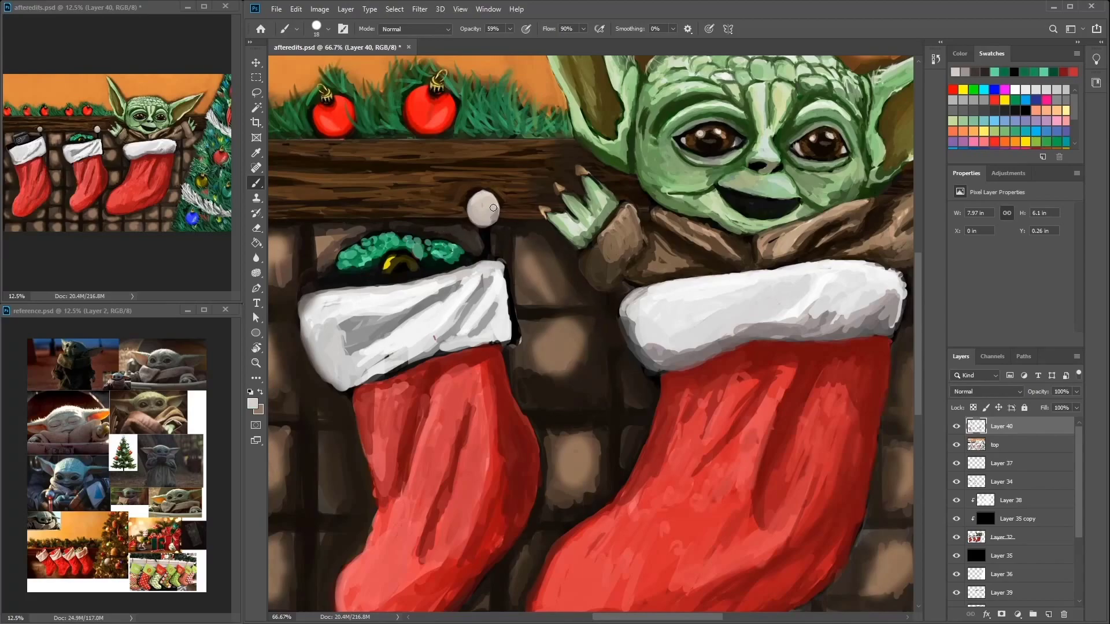
Step: Pick a light warm gray and paint crosshatched texture on the round knobs above the middle and left stockings
{"action": "left_click", "coordinate": [252, 404]}
{"action": "left_click", "coordinate": [665, 142]}
{"action": "key", "text": "b"}
{"action": "scroll", "coordinate": [370, 202], "scroll_direction": "left", "scroll_amount": 5}
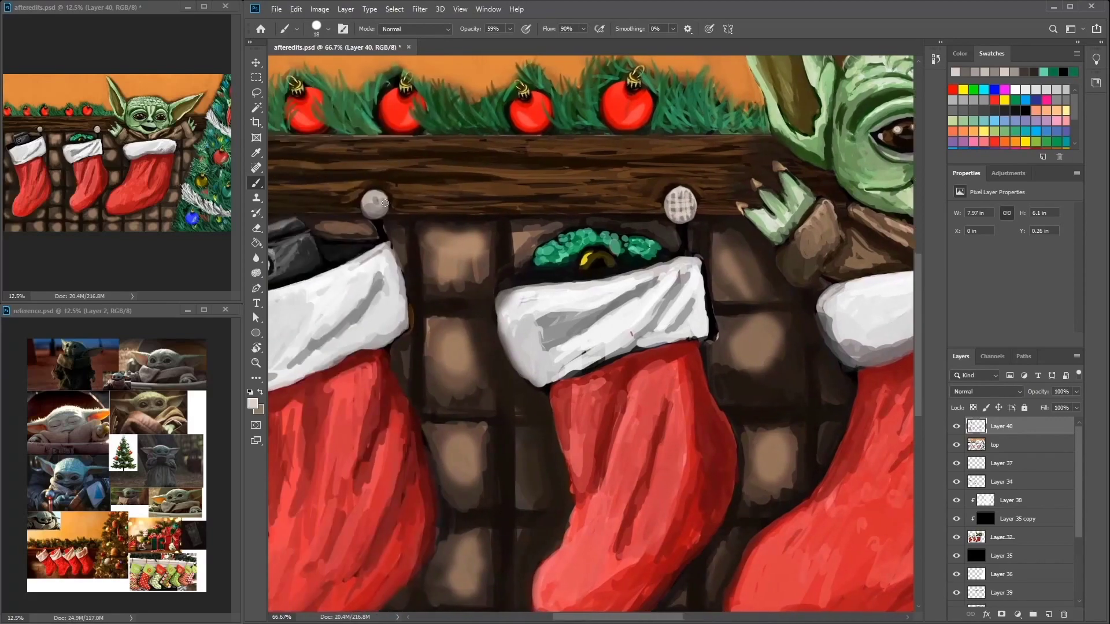
{"action": "mouse_move", "coordinate": [373, 202]}
{"action": "left_mouse_down"}
{"action": "mouse_move", "coordinate": [520, 243]}
{"action": "mouse_move", "coordinate": [767, 233]}
{"action": "mouse_move", "coordinate": [769, 289]}
{"action": "left_mouse_up"}
Step: Rework the bricks between the right stocking and the tree with sampled dark browns, and sample the stocking's red for touch-ups
{"action": "left_click", "coordinate": [674, 218], "text": "alt"}
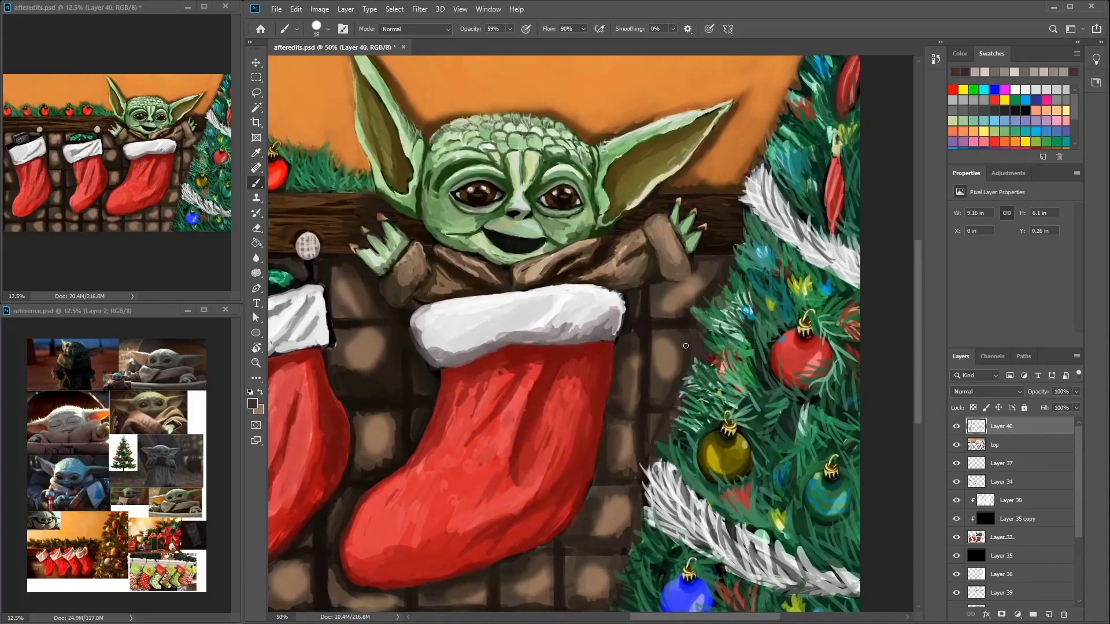
{"action": "left_click", "coordinate": [670, 435], "text": "alt"}
{"action": "left_click", "coordinate": [644, 406], "text": "alt"}
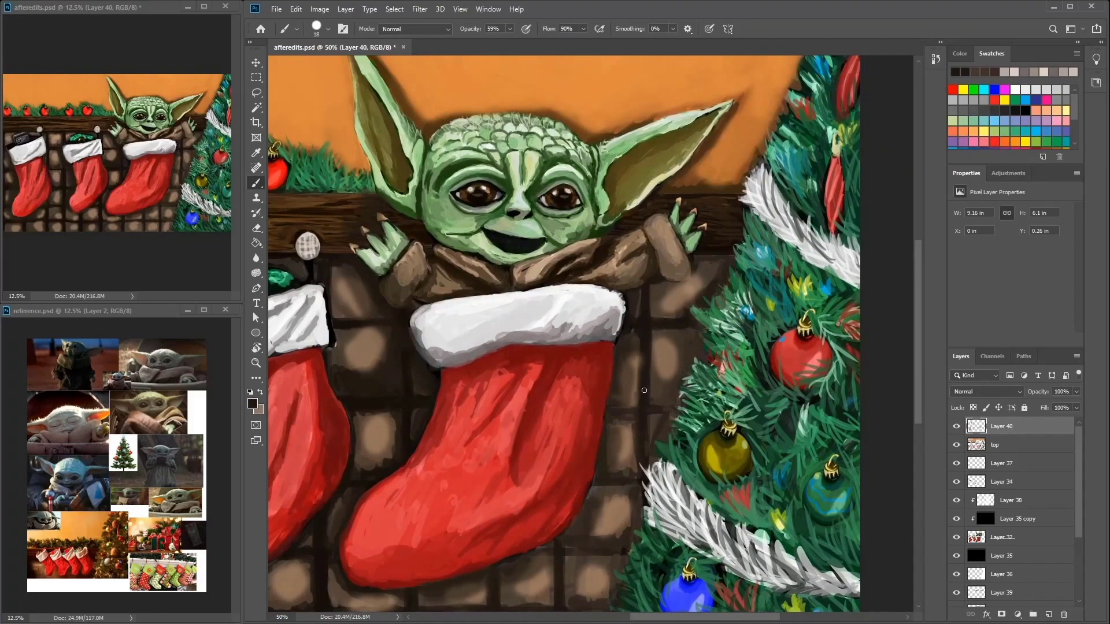
{"action": "left_click", "coordinate": [655, 420], "text": "alt"}
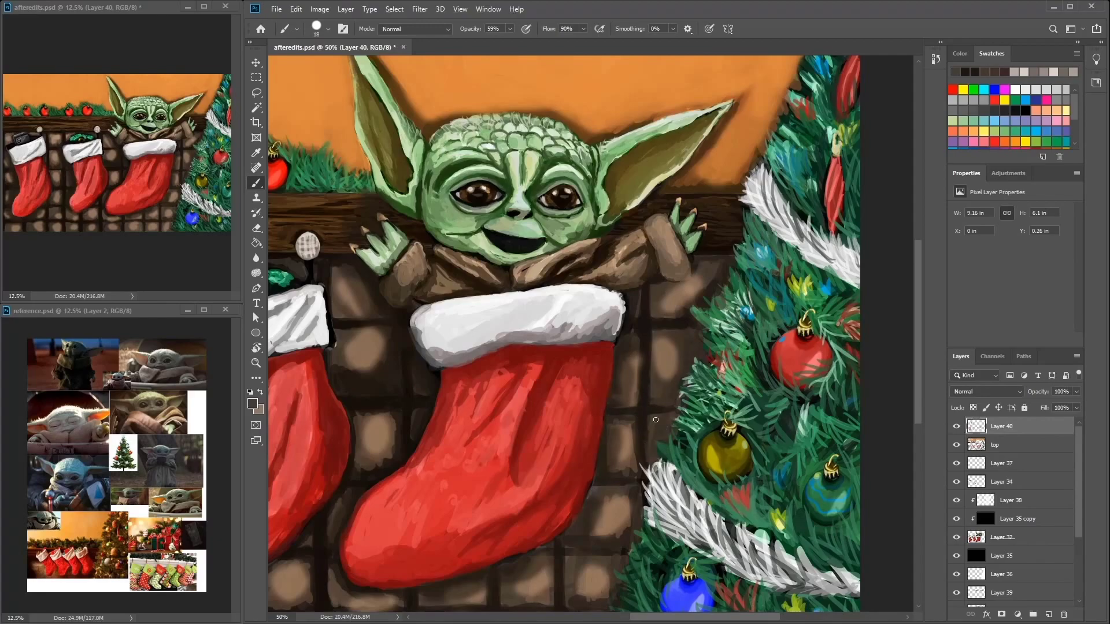
{"action": "left_click_drag", "start_coordinate": [635, 531], "coordinate": [698, 407]}
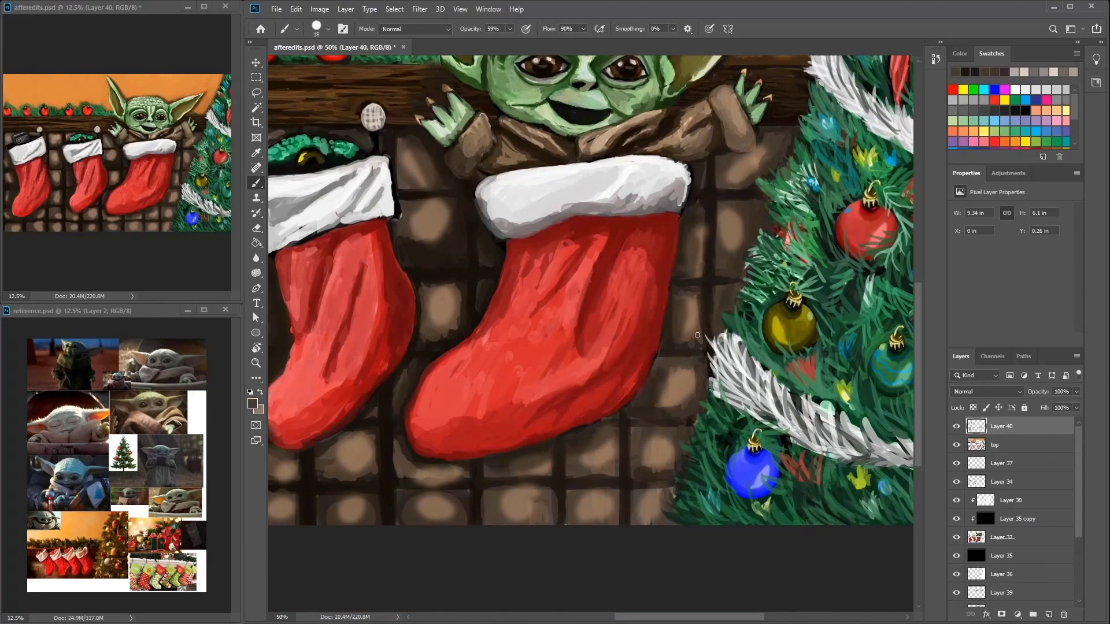
{"action": "mouse_move", "coordinate": [644, 442]}
{"action": "left_mouse_down"}
{"action": "mouse_move", "coordinate": [644, 269]}
{"action": "mouse_move", "coordinate": [743, 416]}
{"action": "left_mouse_up"}
{"action": "left_click", "coordinate": [581, 306], "text": "alt"}
Step: Soften the bright stripes on the character's forehead and nose bridge and retouch the cheek with sampled greens
{"action": "key", "text": "ctrl+0"}
{"action": "scroll", "coordinate": [697, 220], "scroll_direction": "up", "scroll_amount": 2}
{"action": "left_click", "coordinate": [697, 220], "text": "alt"}
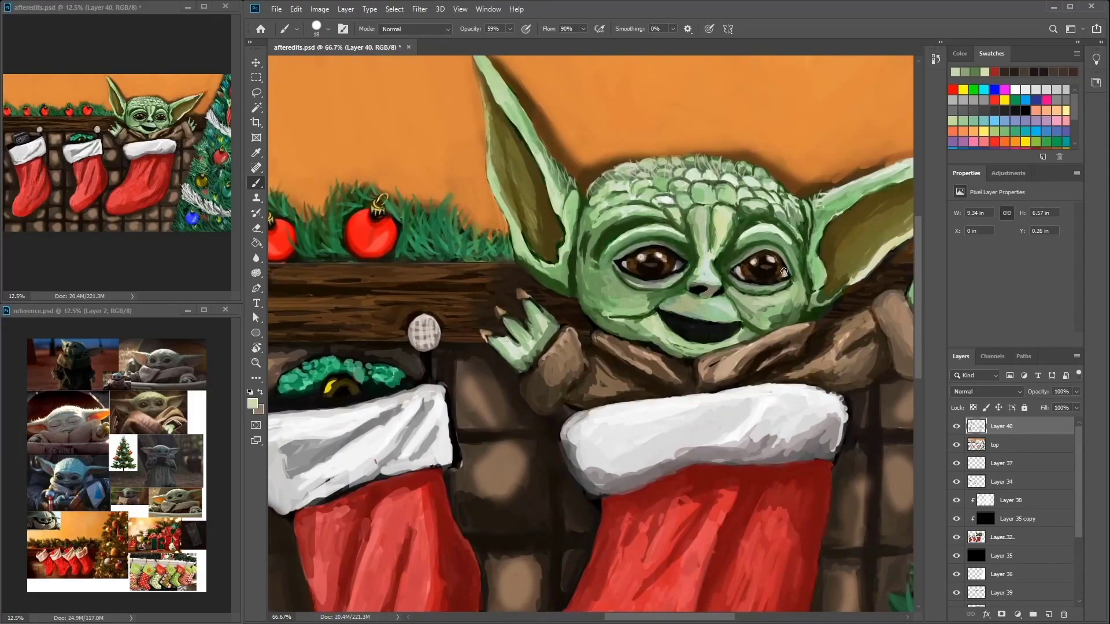
{"action": "left_click", "coordinate": [732, 248], "text": "alt"}
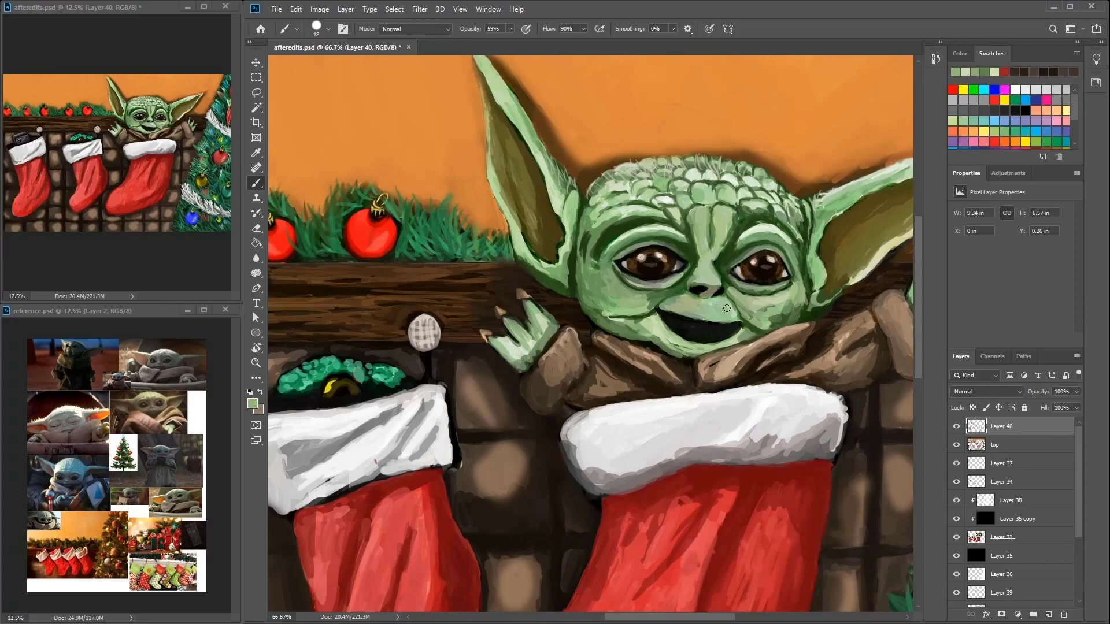
{"action": "left_click", "coordinate": [743, 337], "text": "alt"}
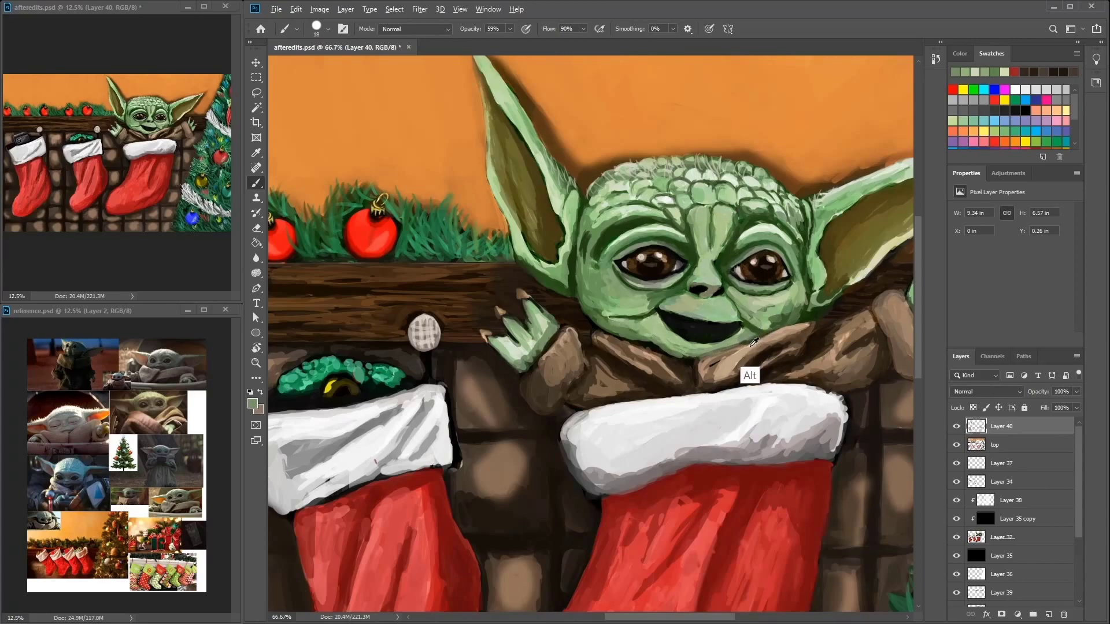
Step: Highlight the robe's collar with sampled tan and repaint the chin, jaw and under-eye area with sampled greens
{"action": "left_click", "coordinate": [754, 342], "text": "alt"}
{"action": "left_click", "coordinate": [676, 351], "text": "alt"}
{"action": "left_click", "coordinate": [795, 346], "text": "alt"}
{"action": "left_click", "coordinate": [644, 331], "text": "alt"}
{"action": "left_click", "coordinate": [676, 286], "text": "alt"}
{"action": "left_click", "coordinate": [658, 300], "text": "alt"}
Step: Blend the creases between the brows and down the nose bridge with sampled light and mid greens
{"action": "left_click", "coordinate": [705, 261], "text": "alt"}
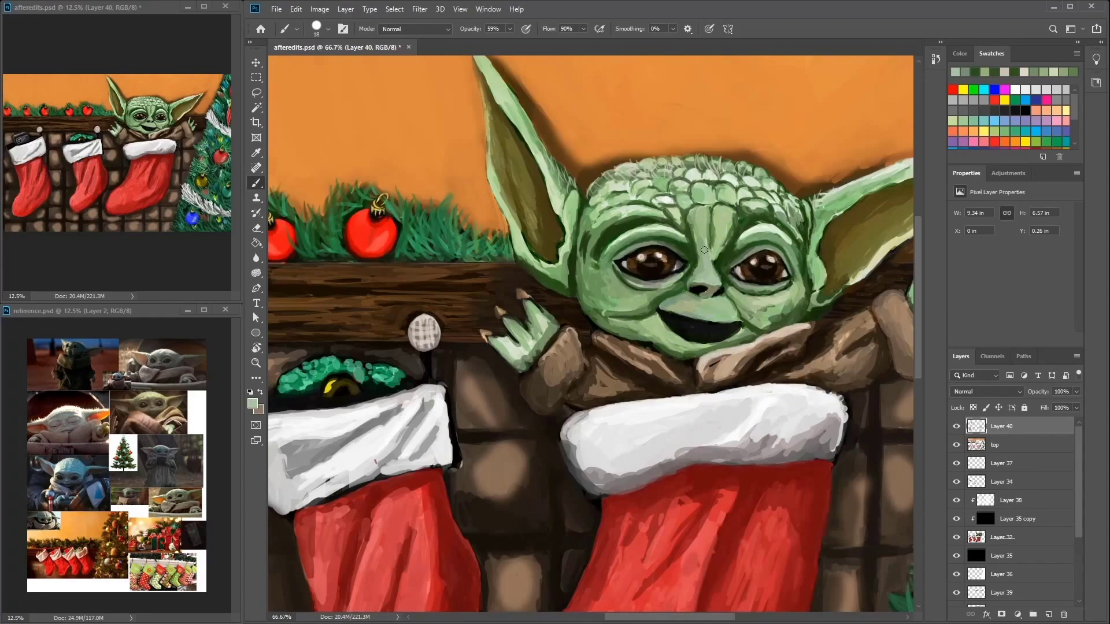
{"action": "left_click", "coordinate": [694, 247], "text": "alt"}
{"action": "left_click_drag", "start_coordinate": [697, 263], "coordinate": [697, 220]}
{"action": "left_click", "coordinate": [696, 215], "text": "alt"}
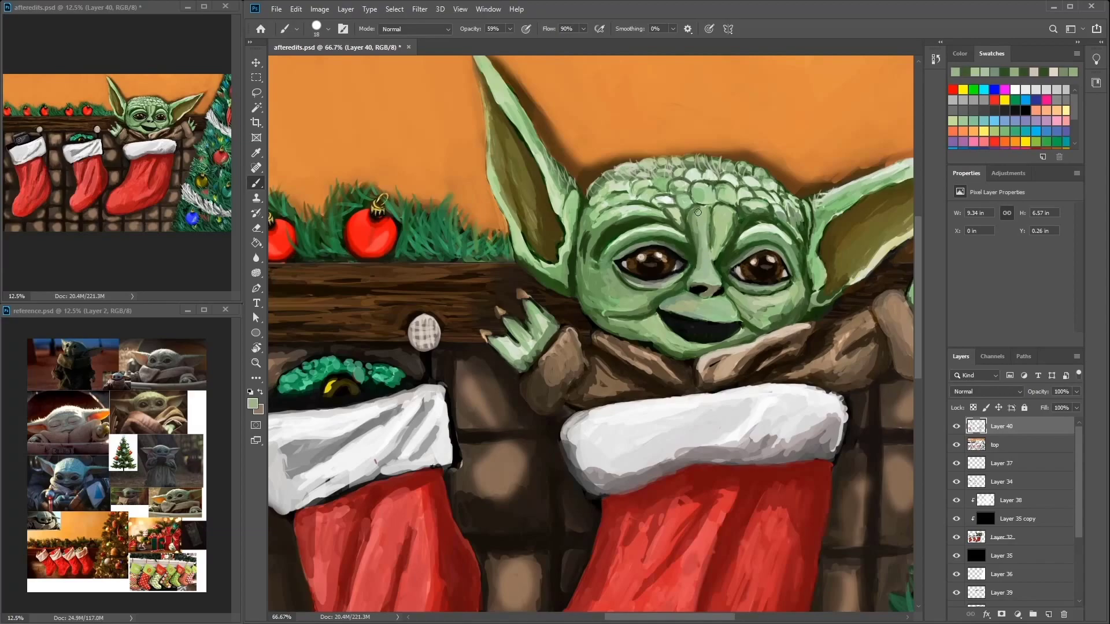
{"action": "left_click", "coordinate": [726, 232], "text": "alt"}
{"action": "left_click", "coordinate": [723, 237], "text": "alt"}
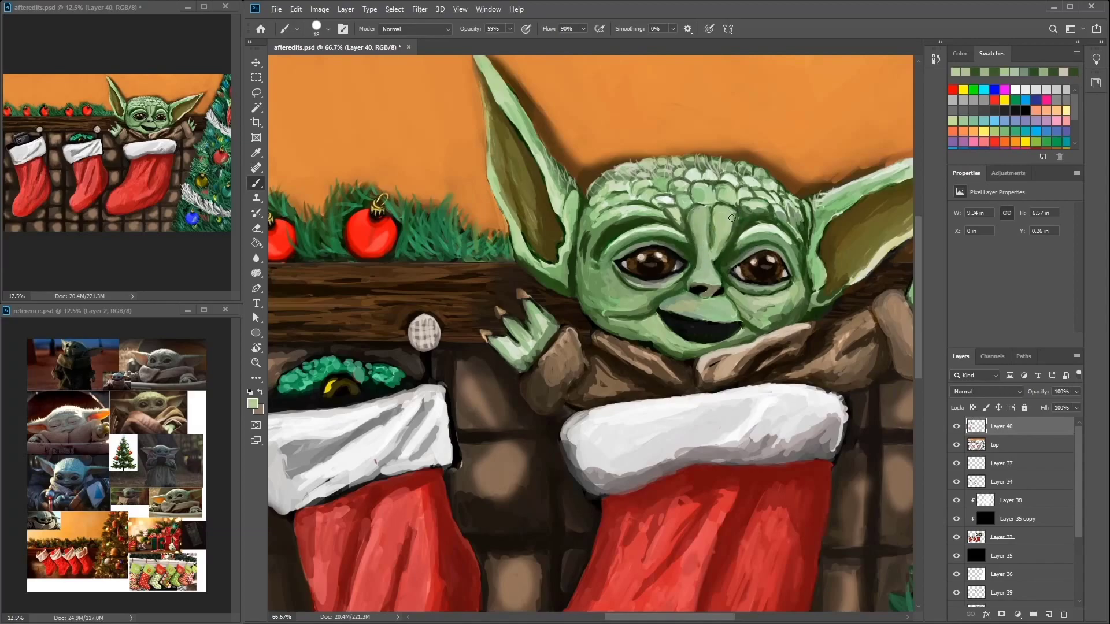
{"action": "left_click_drag", "start_coordinate": [682, 231], "coordinate": [709, 283]}
Step: Retouch the left ear with sampled greens and paint fine white hairs along its outer edge
{"action": "left_click", "coordinate": [572, 260], "text": "alt"}
{"action": "mouse_move", "coordinate": [590, 266]}
{"action": "left_mouse_down"}
{"action": "mouse_move", "coordinate": [508, 105]}
{"action": "mouse_move", "coordinate": [558, 196]}
{"action": "left_mouse_up"}
{"action": "left_click", "coordinate": [520, 116], "text": "alt"}
{"action": "left_click", "coordinate": [549, 168], "text": "alt"}
{"action": "left_click", "coordinate": [647, 265], "text": "alt"}
{"action": "left_click", "coordinate": [587, 224], "text": "alt"}
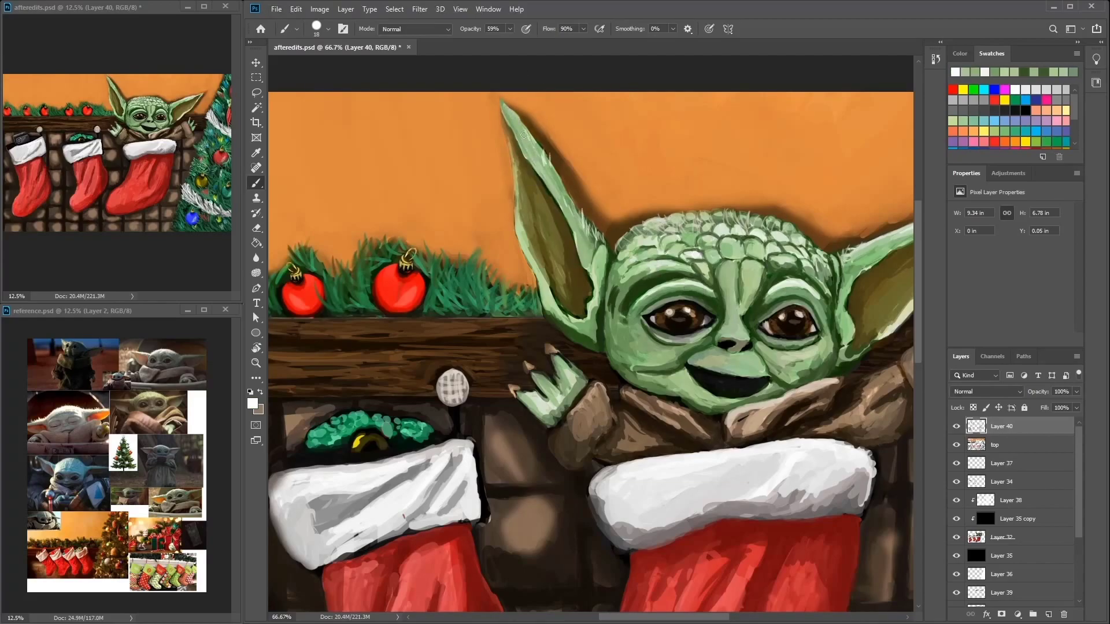
{"action": "left_click_drag", "start_coordinate": [591, 180], "coordinate": [581, 169]}
Step: Soften the brow area with a sampled green and paint pale strokes and white hairs along the right ear's upper edge
{"action": "left_click", "coordinate": [776, 263], "text": "alt"}
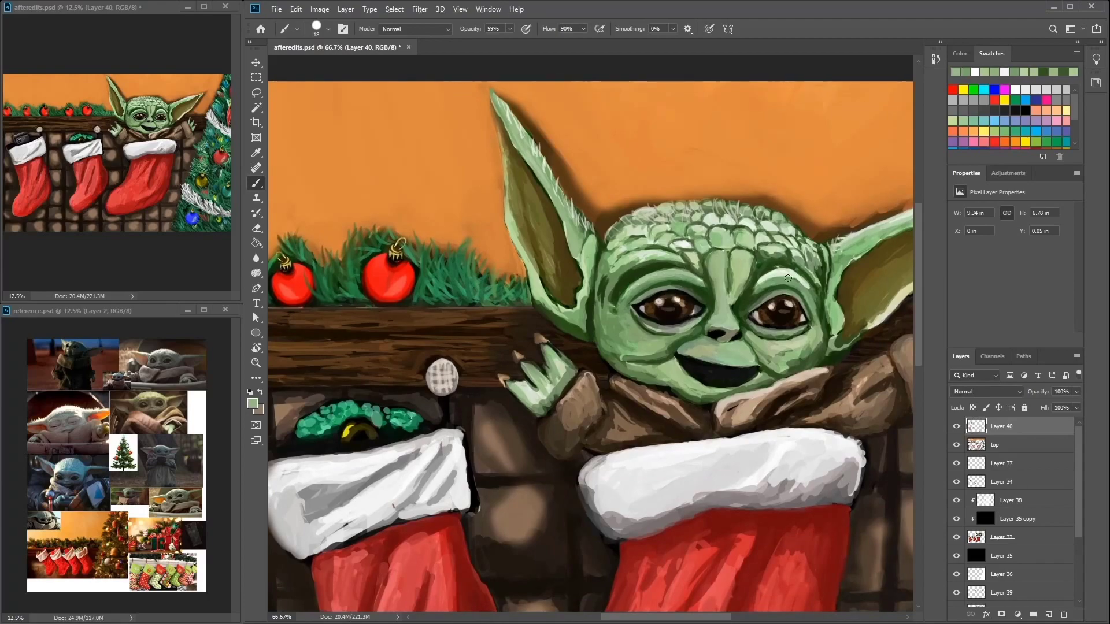
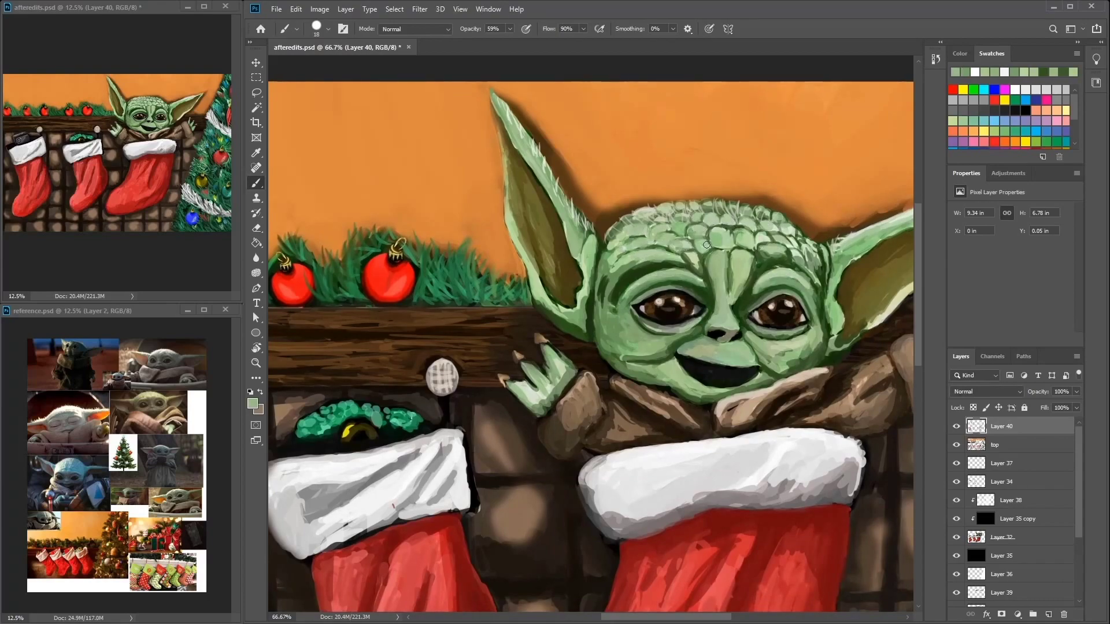
{"action": "left_click_drag", "start_coordinate": [813, 277], "coordinate": [715, 271]}
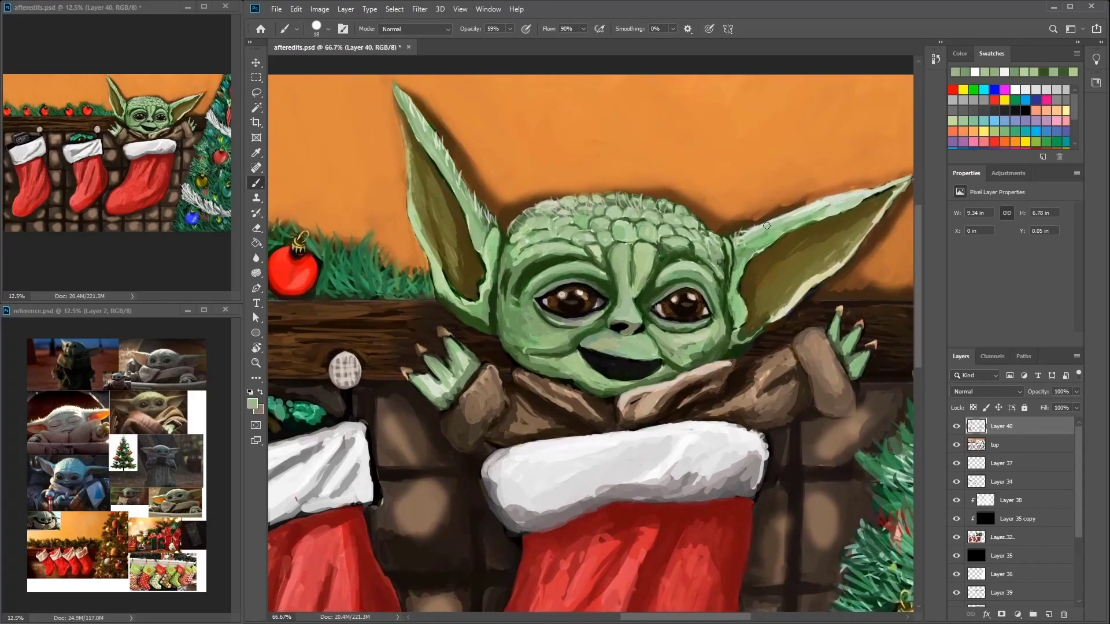
{"action": "left_click_drag", "start_coordinate": [876, 218], "coordinate": [894, 184]}
{"action": "left_click_drag", "start_coordinate": [895, 184], "coordinate": [844, 211]}
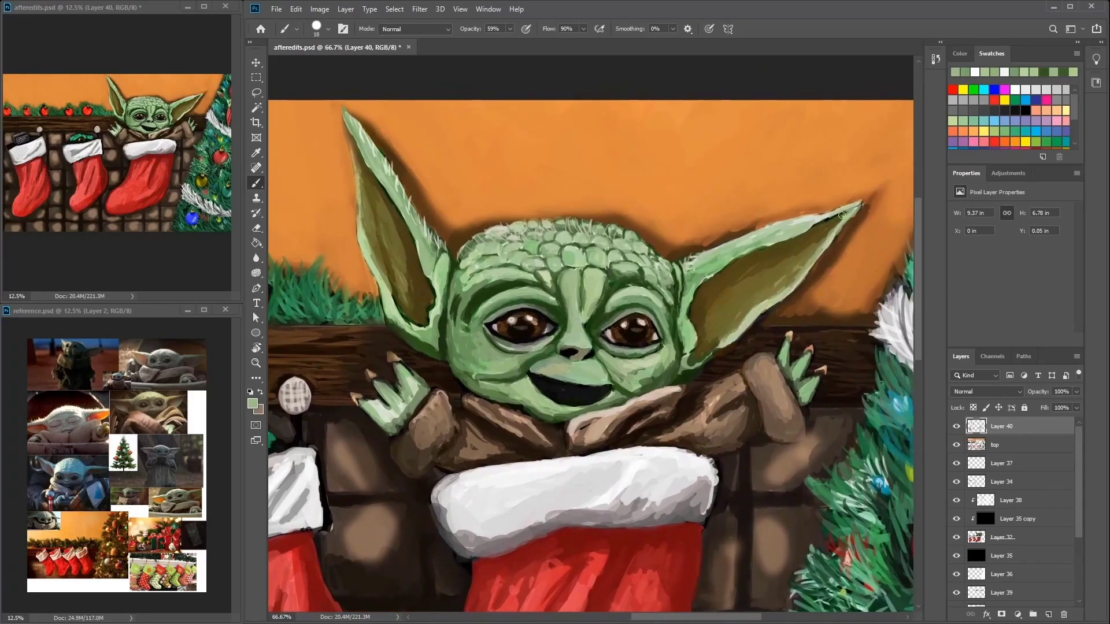
{"action": "left_click", "coordinate": [1014, 89]}
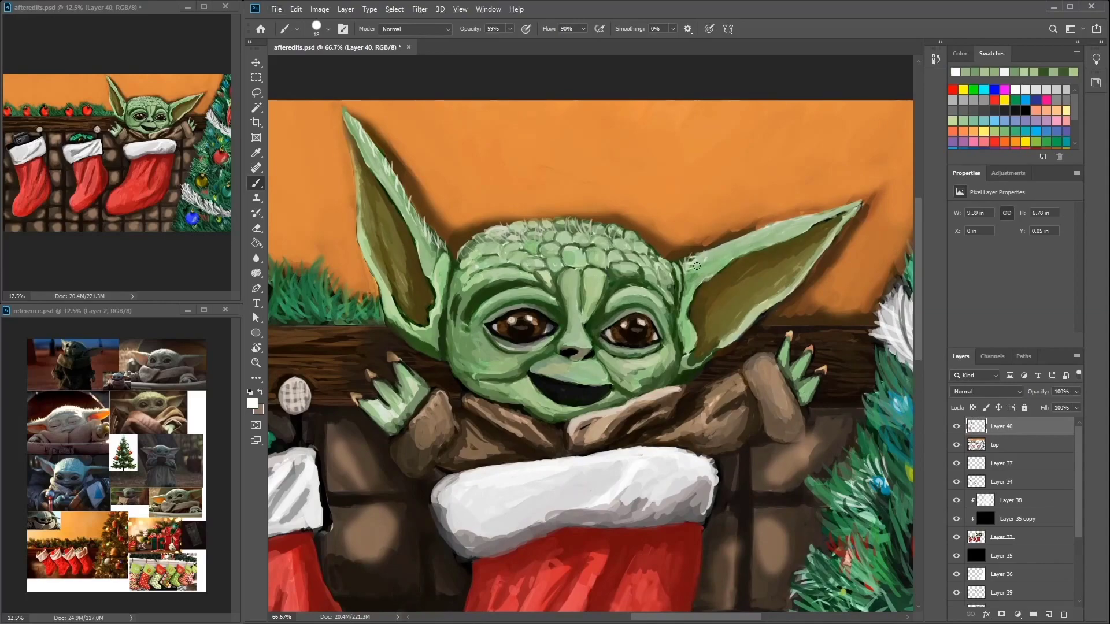
Step: Rework the robe's folds above the stocking cuff with sampled dark and mid browns
{"action": "left_click", "coordinate": [758, 399], "text": "alt"}
{"action": "mouse_move", "coordinate": [748, 407]}
{"action": "left_mouse_down"}
{"action": "mouse_move", "coordinate": [775, 361]}
{"action": "mouse_move", "coordinate": [792, 382]}
{"action": "left_mouse_up"}
{"action": "left_click_drag", "start_coordinate": [786, 428], "coordinate": [787, 433]}
{"action": "left_click", "coordinate": [713, 475], "text": "alt"}
{"action": "left_click_drag", "start_coordinate": [712, 475], "coordinate": [707, 431]}
{"action": "left_click", "coordinate": [694, 403], "text": "alt"}
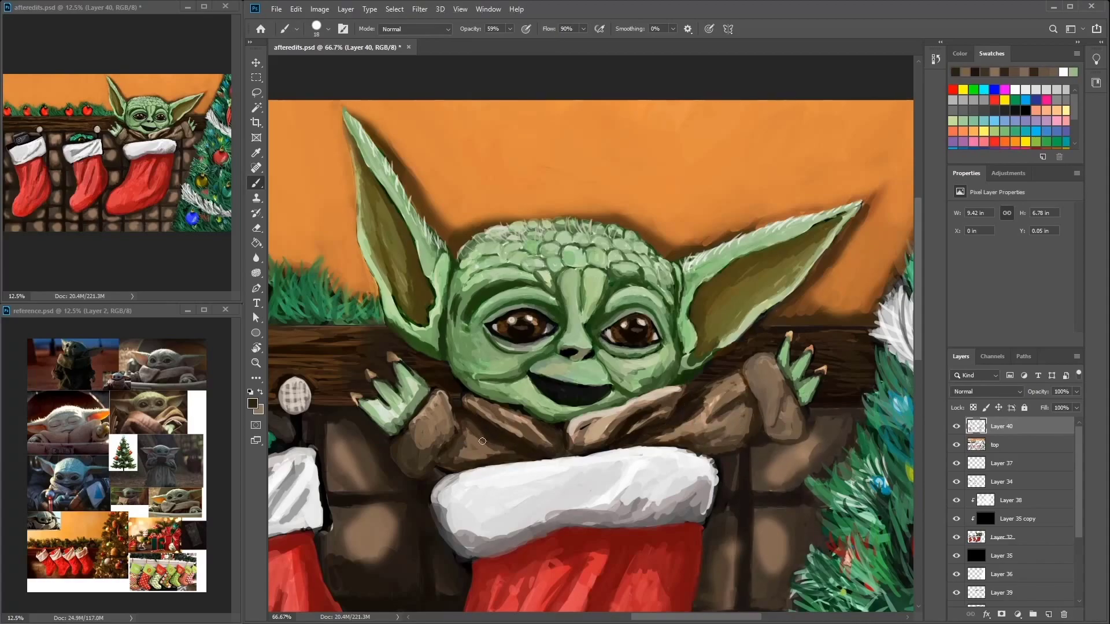
Step: Reduce the brush size to 10 and repaint the character's claws with sampled tan and brown
{"action": "left_click", "coordinate": [437, 425], "text": "alt"}
{"action": "key", "text": "ctrl+plus"}
{"action": "key", "text": "ctrl+plus"}
{"action": "key", "text": "ctrl+minus"}
{"action": "key", "text": "ctrl+minus"}
{"action": "left_click", "coordinate": [709, 346], "text": "alt"}
{"action": "left_click", "coordinate": [709, 347], "text": "alt"}
{"action": "right_click", "coordinate": [708, 320]}
{"action": "key", "text": "Escape"}
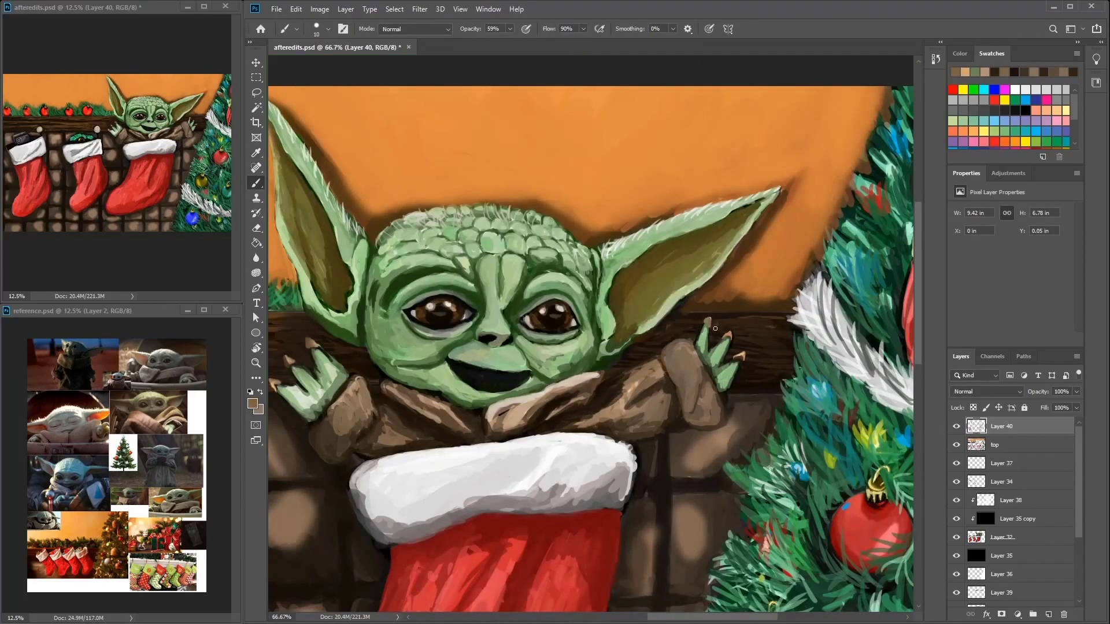
{"action": "left_click", "coordinate": [709, 346], "text": "alt"}
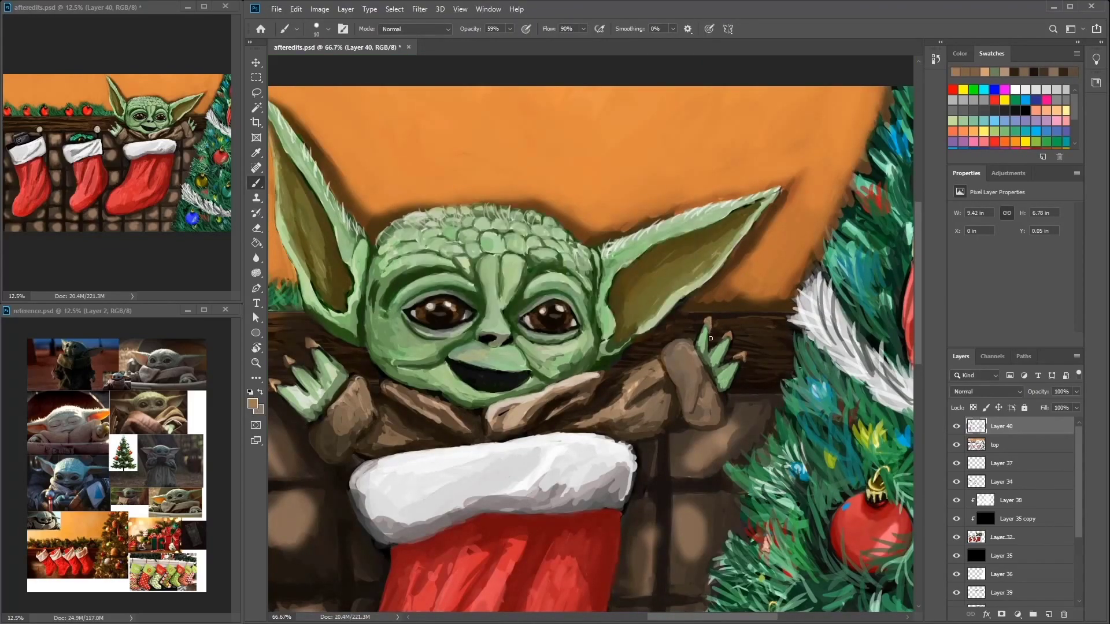
Step: Smooth the fingers and palms of both hands with sampled light greens
{"action": "left_click", "coordinate": [722, 349], "text": "alt"}
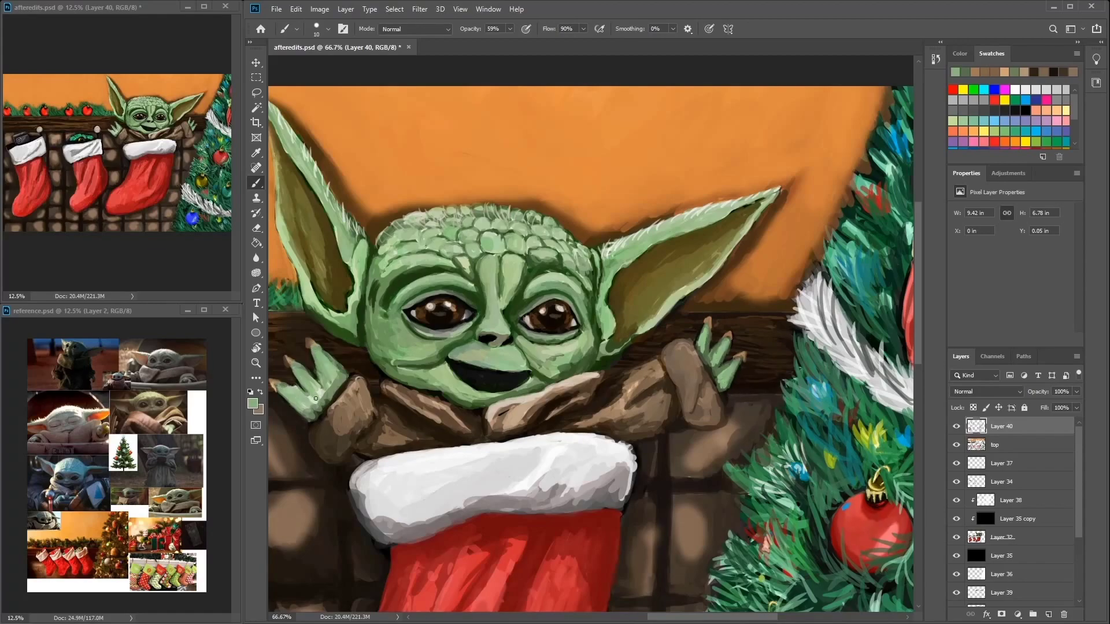
{"action": "left_click", "coordinate": [327, 370], "text": "alt"}
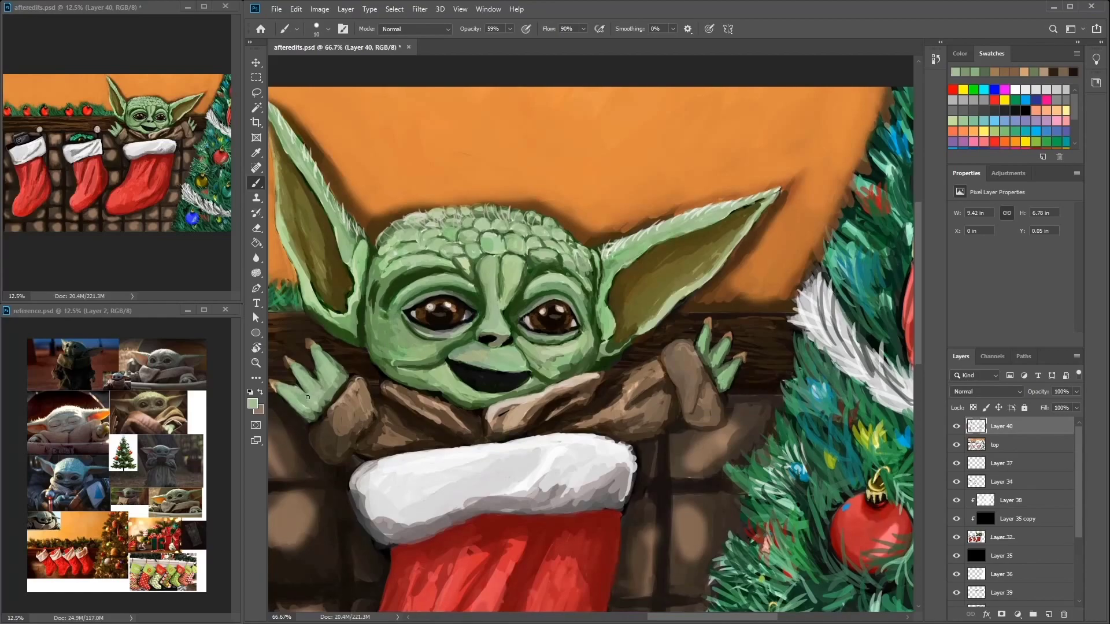
{"action": "left_click", "coordinate": [327, 397], "text": "alt"}
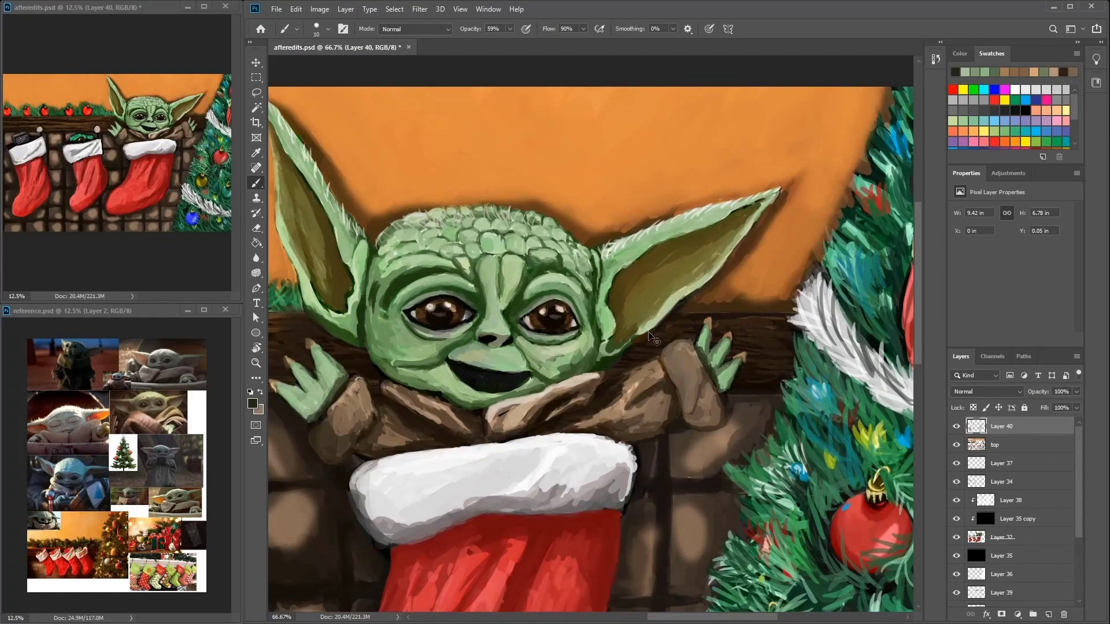
Step: Add a new layer and paint small dark and mid gray spots and rings across the right stocking's white cuff
{"action": "scroll", "coordinate": [653, 338], "scroll_direction": "down", "scroll_amount": 5}
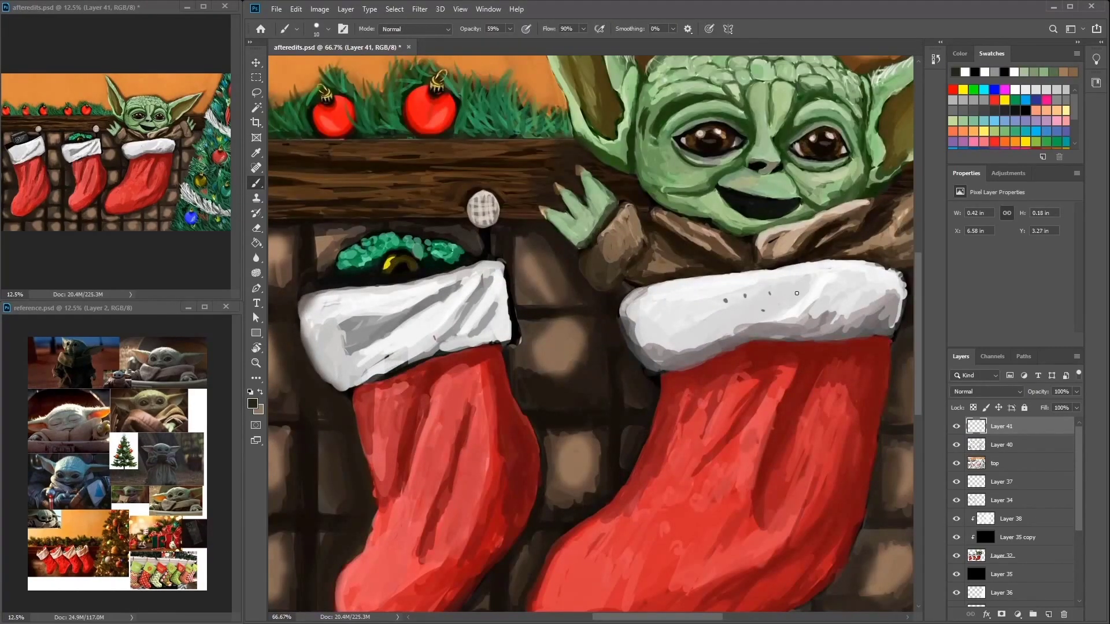
{"action": "left_click_drag", "start_coordinate": [668, 293], "coordinate": [685, 300]}
{"action": "mouse_move", "coordinate": [650, 300]}
{"action": "left_mouse_down"}
{"action": "mouse_move", "coordinate": [670, 317]}
{"action": "mouse_move", "coordinate": [662, 332]}
{"action": "left_mouse_up"}
{"action": "left_click", "coordinate": [631, 359], "text": "alt"}
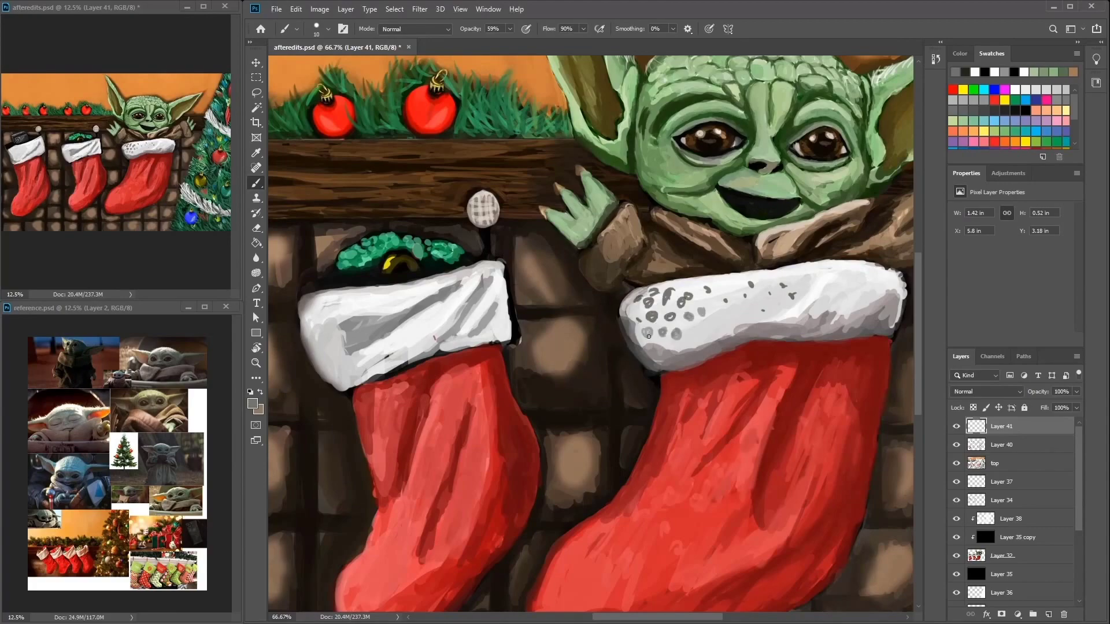
{"action": "left_click", "coordinate": [773, 275]}
{"action": "left_click", "coordinate": [796, 276]}
{"action": "left_click_drag", "start_coordinate": [812, 276], "coordinate": [806, 294]}
{"action": "left_click", "coordinate": [782, 302]}
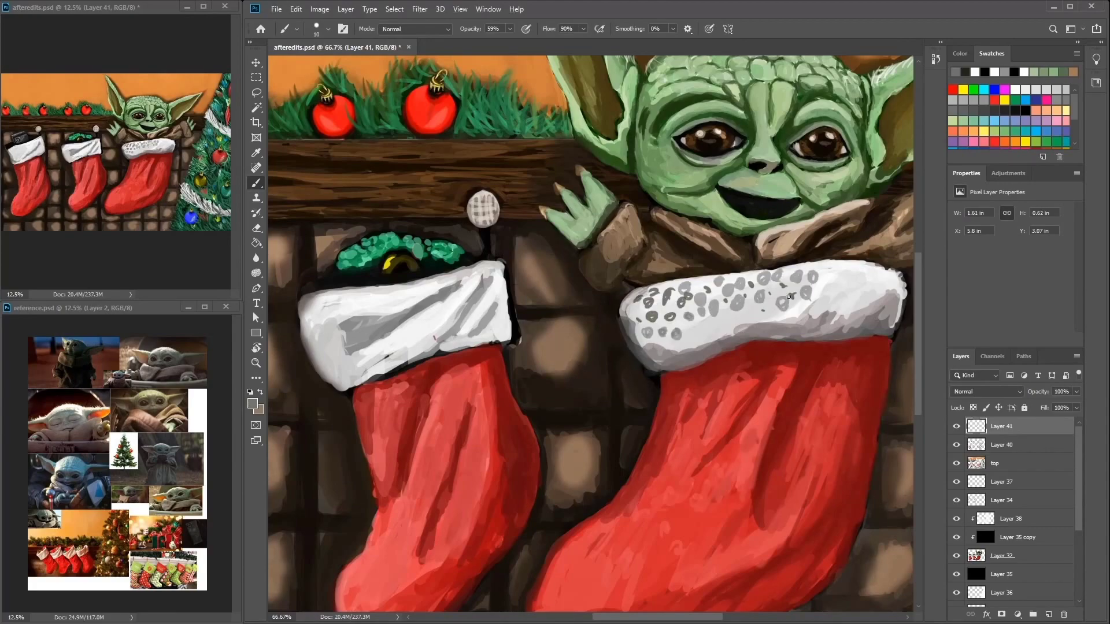
{"action": "left_click", "coordinate": [812, 279]}
{"action": "left_click", "coordinate": [782, 307]}
Step: Paint small white circles over the gray spots on the right stocking's cuff with sampled whites
{"action": "left_click", "coordinate": [798, 275], "text": "alt"}
{"action": "mouse_move", "coordinate": [740, 280]}
{"action": "left_mouse_down"}
{"action": "mouse_move", "coordinate": [691, 290]}
{"action": "mouse_move", "coordinate": [665, 312]}
{"action": "left_mouse_up"}
{"action": "left_click", "coordinate": [705, 330], "text": "alt"}
{"action": "mouse_move", "coordinate": [664, 303]}
{"action": "left_mouse_down"}
{"action": "mouse_move", "coordinate": [636, 323]}
{"action": "mouse_move", "coordinate": [641, 332]}
{"action": "left_mouse_up"}
{"action": "left_click", "coordinate": [704, 288], "text": "alt"}
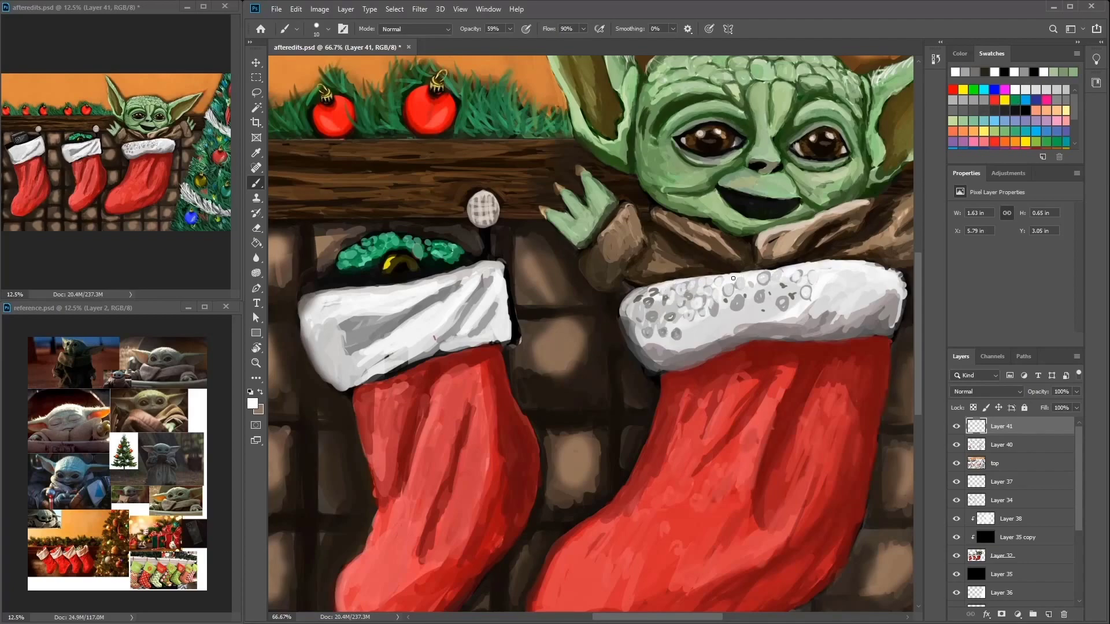
Step: Enlarge the brush to 29 and cover the right stocking's cuff with overlapping white and light gray fur dabs
{"action": "right_click", "coordinate": [749, 301]}
{"action": "double_click", "coordinate": [772, 382]}
{"action": "mouse_move", "coordinate": [650, 298]}
{"action": "left_mouse_down"}
{"action": "mouse_move", "coordinate": [645, 341]}
{"action": "mouse_move", "coordinate": [659, 292]}
{"action": "mouse_move", "coordinate": [688, 341]}
{"action": "mouse_move", "coordinate": [717, 324]}
{"action": "left_mouse_up"}
{"action": "left_click_drag", "start_coordinate": [723, 323], "coordinate": [630, 329]}
{"action": "mouse_move", "coordinate": [687, 283]}
{"action": "left_mouse_down"}
{"action": "mouse_move", "coordinate": [665, 323]}
{"action": "mouse_move", "coordinate": [641, 329]}
{"action": "left_mouse_up"}
{"action": "left_click", "coordinate": [745, 284], "text": "alt"}
{"action": "mouse_move", "coordinate": [752, 295]}
{"action": "left_mouse_down"}
{"action": "mouse_move", "coordinate": [789, 274]}
{"action": "mouse_move", "coordinate": [769, 312]}
{"action": "mouse_move", "coordinate": [726, 302]}
{"action": "mouse_move", "coordinate": [784, 277]}
{"action": "mouse_move", "coordinate": [806, 287]}
{"action": "mouse_move", "coordinate": [774, 312]}
{"action": "mouse_move", "coordinate": [742, 315]}
{"action": "left_mouse_up"}
{"action": "mouse_move", "coordinate": [680, 314]}
{"action": "left_mouse_down"}
{"action": "mouse_move", "coordinate": [737, 264]}
{"action": "mouse_move", "coordinate": [647, 249]}
{"action": "mouse_move", "coordinate": [609, 284]}
{"action": "left_mouse_up"}
{"action": "mouse_move", "coordinate": [804, 222]}
{"action": "left_mouse_down"}
{"action": "mouse_move", "coordinate": [833, 272]}
{"action": "mouse_move", "coordinate": [755, 278]}
{"action": "left_mouse_up"}
{"action": "left_click", "coordinate": [687, 288], "text": "alt"}
{"action": "mouse_move", "coordinate": [686, 300]}
{"action": "left_mouse_down"}
{"action": "mouse_move", "coordinate": [627, 310]}
{"action": "mouse_move", "coordinate": [696, 297]}
{"action": "mouse_move", "coordinate": [723, 271]}
{"action": "mouse_move", "coordinate": [823, 273]}
{"action": "mouse_move", "coordinate": [774, 260]}
{"action": "mouse_move", "coordinate": [833, 278]}
{"action": "mouse_move", "coordinate": [855, 248]}
{"action": "left_mouse_up"}
{"action": "left_click", "coordinate": [694, 296], "text": "alt"}
Step: Start the fluffy fur texture on the middle stocking's cuff with white and light gray dabs
{"action": "key", "text": "ctrl+minus"}
{"action": "mouse_move", "coordinate": [592, 233]}
{"action": "left_mouse_down"}
{"action": "mouse_move", "coordinate": [736, 233]}
{"action": "mouse_move", "coordinate": [711, 254]}
{"action": "mouse_move", "coordinate": [647, 231]}
{"action": "mouse_move", "coordinate": [775, 225]}
{"action": "left_mouse_up"}
{"action": "left_click", "coordinate": [735, 232], "text": "alt"}
{"action": "left_click", "coordinate": [717, 245], "text": "alt"}
{"action": "mouse_move", "coordinate": [717, 245]}
{"action": "left_mouse_down"}
{"action": "mouse_move", "coordinate": [705, 257]}
{"action": "mouse_move", "coordinate": [751, 220]}
{"action": "mouse_move", "coordinate": [634, 225]}
{"action": "mouse_move", "coordinate": [638, 250]}
{"action": "left_mouse_up"}
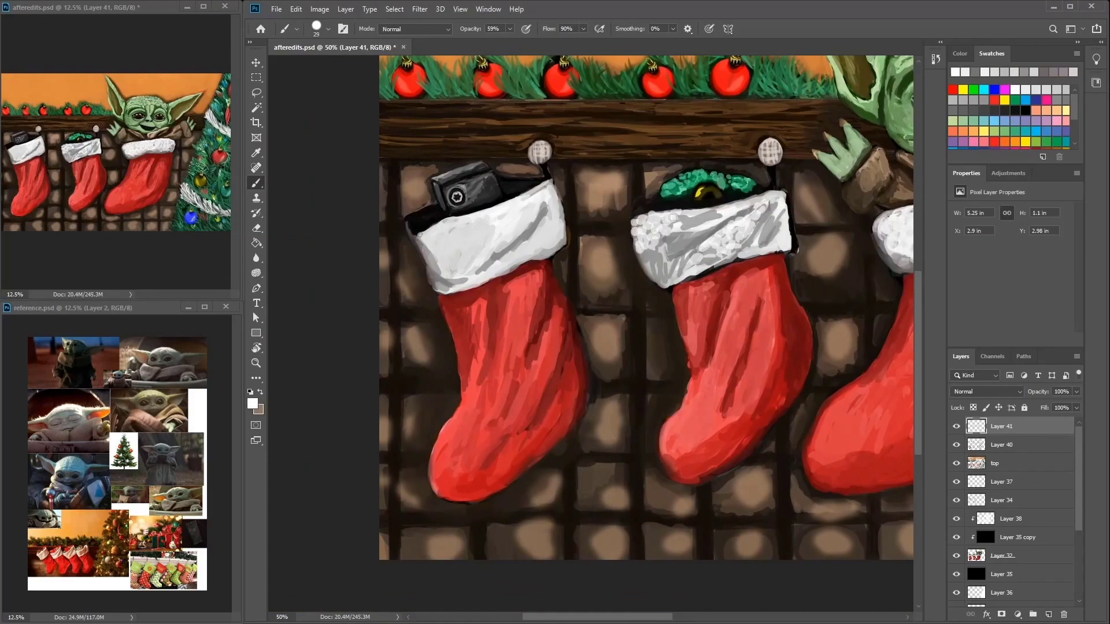
Step: Extend the fur dabs along the edges of the middle stocking's cuff with sampled whites and grays
{"action": "left_click", "coordinate": [720, 248], "text": "alt"}
{"action": "mouse_move", "coordinate": [719, 248]}
{"action": "left_mouse_down"}
{"action": "mouse_move", "coordinate": [703, 222]}
{"action": "mouse_move", "coordinate": [679, 231]}
{"action": "mouse_move", "coordinate": [749, 219]}
{"action": "mouse_move", "coordinate": [650, 257]}
{"action": "mouse_move", "coordinate": [670, 274]}
{"action": "mouse_move", "coordinate": [697, 240]}
{"action": "left_mouse_up"}
{"action": "left_click", "coordinate": [723, 250], "text": "alt"}
{"action": "left_click", "coordinate": [697, 258], "text": "alt"}
{"action": "left_click", "coordinate": [759, 244], "text": "alt"}
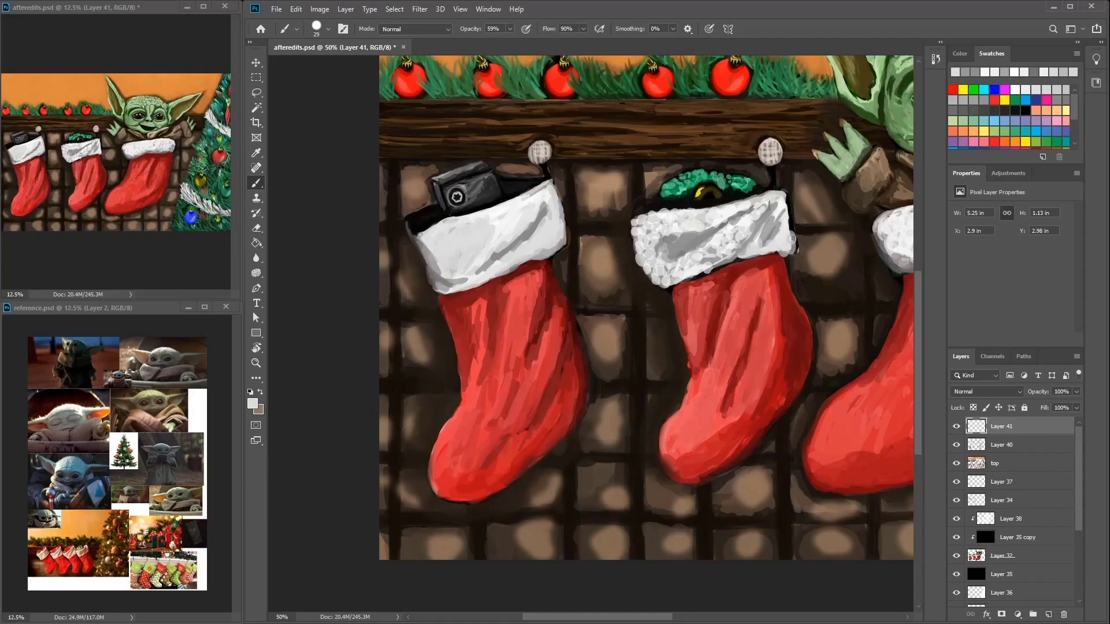
{"action": "left_click_drag", "start_coordinate": [767, 195], "coordinate": [675, 217]}
{"action": "mouse_move", "coordinate": [656, 285]}
{"action": "left_mouse_down"}
{"action": "mouse_move", "coordinate": [633, 272]}
{"action": "mouse_move", "coordinate": [679, 270]}
{"action": "mouse_move", "coordinate": [600, 254]}
{"action": "left_mouse_up"}
{"action": "left_click", "coordinate": [634, 263], "text": "alt"}
Step: Sample a pale gray and dab more fur texture along the lower part of the right stocking's cuff
{"action": "left_click_drag", "start_coordinate": [870, 305], "coordinate": [734, 366]}
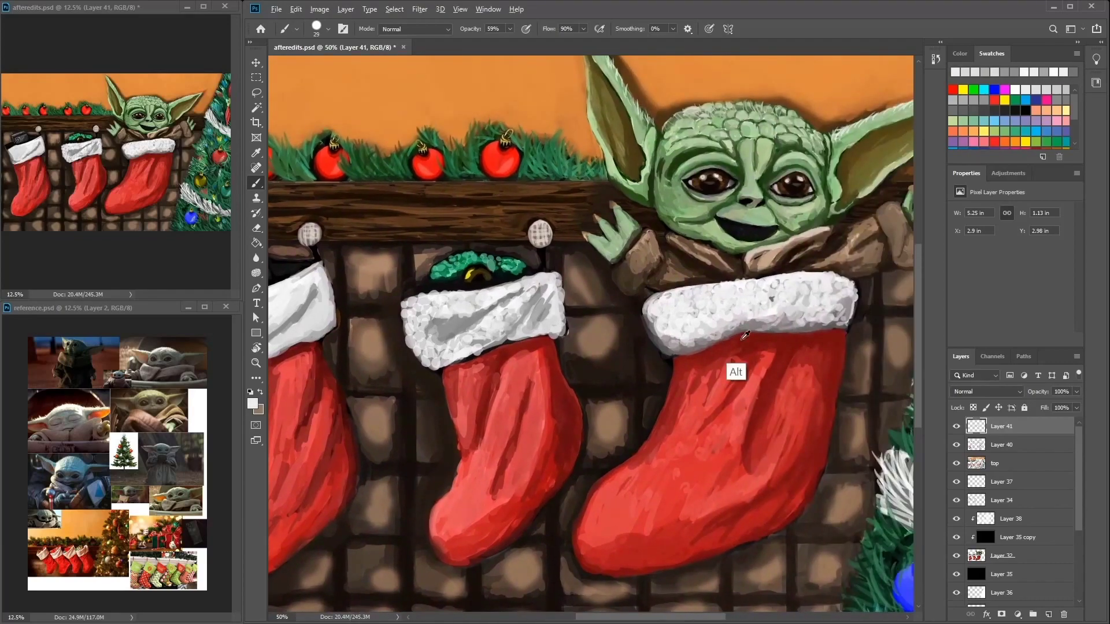
{"action": "left_click", "coordinate": [776, 318], "text": "alt"}
{"action": "mouse_move", "coordinate": [809, 300]}
{"action": "left_mouse_down"}
{"action": "mouse_move", "coordinate": [792, 318]}
{"action": "mouse_move", "coordinate": [827, 314]}
{"action": "left_mouse_up"}
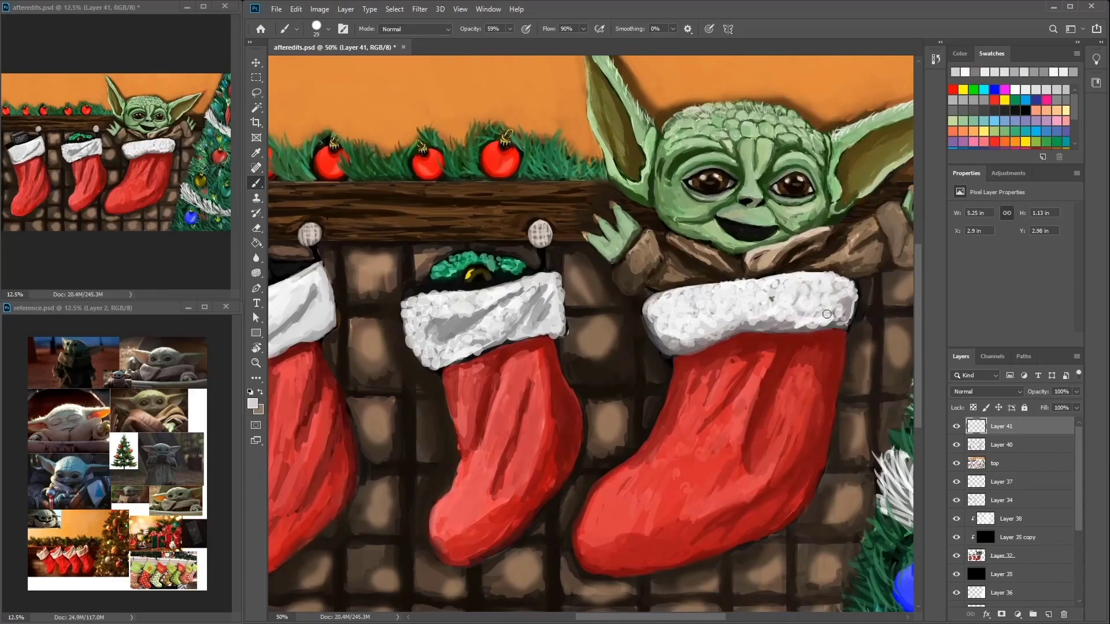
Step: Cover the left stocking's cuff with overlapping white and light gray fur dabs
{"action": "left_click_drag", "start_coordinate": [533, 332], "coordinate": [705, 266]}
{"action": "mouse_move", "coordinate": [434, 263]}
{"action": "left_mouse_down"}
{"action": "mouse_move", "coordinate": [413, 240]}
{"action": "mouse_move", "coordinate": [419, 266]}
{"action": "mouse_move", "coordinate": [458, 228]}
{"action": "mouse_move", "coordinate": [374, 271]}
{"action": "mouse_move", "coordinate": [445, 303]}
{"action": "left_mouse_up"}
{"action": "left_click", "coordinate": [690, 250], "text": "alt"}
{"action": "mouse_move", "coordinate": [442, 242]}
{"action": "left_mouse_down"}
{"action": "mouse_move", "coordinate": [481, 226]}
{"action": "mouse_move", "coordinate": [440, 255]}
{"action": "mouse_move", "coordinate": [373, 248]}
{"action": "mouse_move", "coordinate": [364, 278]}
{"action": "mouse_move", "coordinate": [407, 254]}
{"action": "mouse_move", "coordinate": [382, 260]}
{"action": "mouse_move", "coordinate": [419, 272]}
{"action": "mouse_move", "coordinate": [505, 257]}
{"action": "mouse_move", "coordinate": [439, 283]}
{"action": "mouse_move", "coordinate": [485, 231]}
{"action": "mouse_move", "coordinate": [463, 278]}
{"action": "mouse_move", "coordinate": [496, 265]}
{"action": "left_mouse_up"}
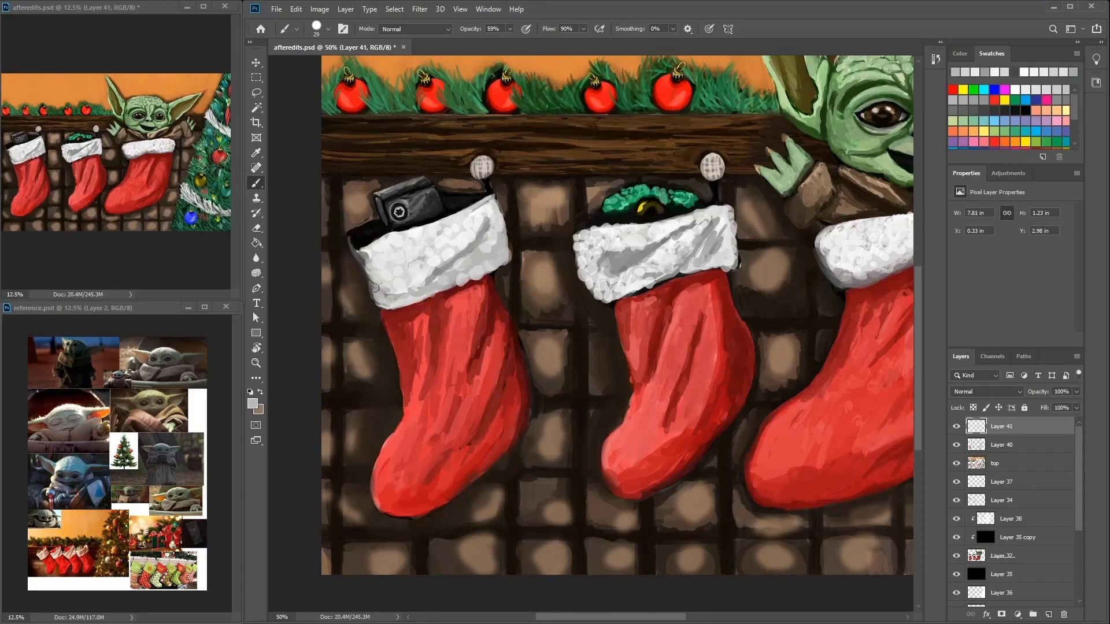
Step: Blend the folds of the right stocking with sampled light and dark reds
{"action": "left_click", "coordinate": [632, 341], "text": "alt"}
{"action": "mouse_move", "coordinate": [645, 447]}
{"action": "left_mouse_down"}
{"action": "mouse_move", "coordinate": [612, 440]}
{"action": "mouse_move", "coordinate": [627, 450]}
{"action": "mouse_move", "coordinate": [792, 393]}
{"action": "left_mouse_up"}
{"action": "left_click", "coordinate": [796, 389], "text": "alt"}
{"action": "mouse_move", "coordinate": [696, 358]}
{"action": "left_mouse_down"}
{"action": "mouse_move", "coordinate": [671, 385]}
{"action": "mouse_move", "coordinate": [659, 375]}
{"action": "mouse_move", "coordinate": [659, 425]}
{"action": "left_mouse_up"}
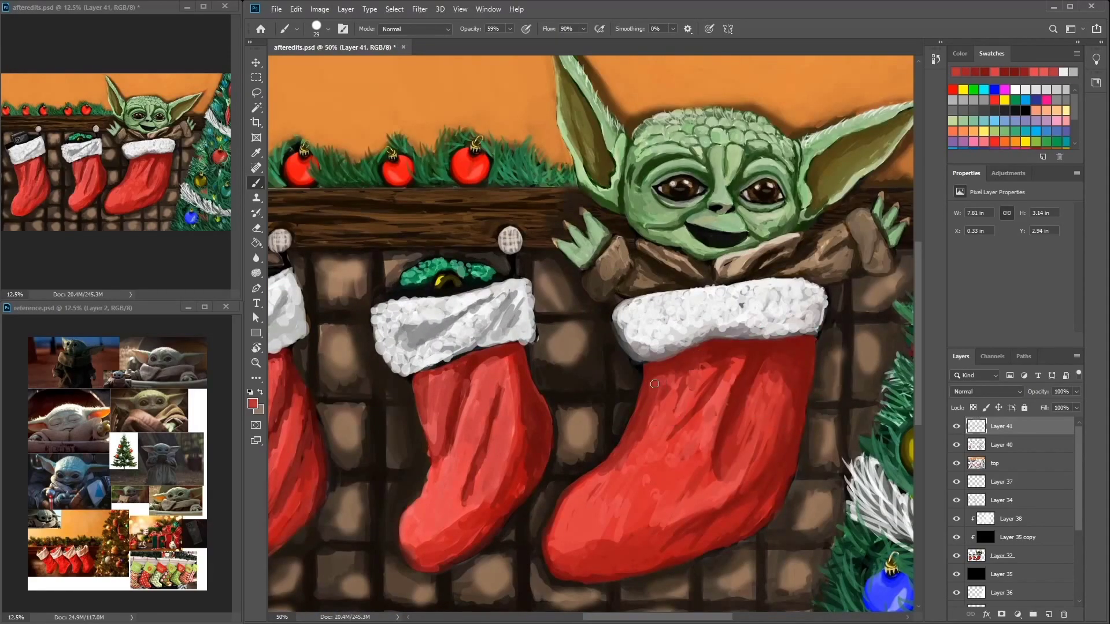
{"action": "left_click", "coordinate": [652, 395], "text": "alt"}
{"action": "mouse_move", "coordinate": [654, 379]}
{"action": "left_mouse_down"}
{"action": "mouse_move", "coordinate": [650, 416]}
{"action": "mouse_move", "coordinate": [701, 393]}
{"action": "left_mouse_up"}
{"action": "mouse_move", "coordinate": [705, 437]}
{"action": "left_mouse_down"}
{"action": "mouse_move", "coordinate": [828, 264]}
{"action": "mouse_move", "coordinate": [790, 347]}
{"action": "left_mouse_up"}
Step: Repaint the middle stocking's folds with light red highlights and shade its heel and toe edge with dark red
{"action": "mouse_move", "coordinate": [646, 226]}
{"action": "left_mouse_down"}
{"action": "mouse_move", "coordinate": [626, 297]}
{"action": "mouse_move", "coordinate": [625, 259]}
{"action": "mouse_move", "coordinate": [604, 315]}
{"action": "left_mouse_up"}
{"action": "mouse_move", "coordinate": [583, 234]}
{"action": "left_mouse_down"}
{"action": "mouse_move", "coordinate": [578, 298]}
{"action": "mouse_move", "coordinate": [531, 361]}
{"action": "left_mouse_up"}
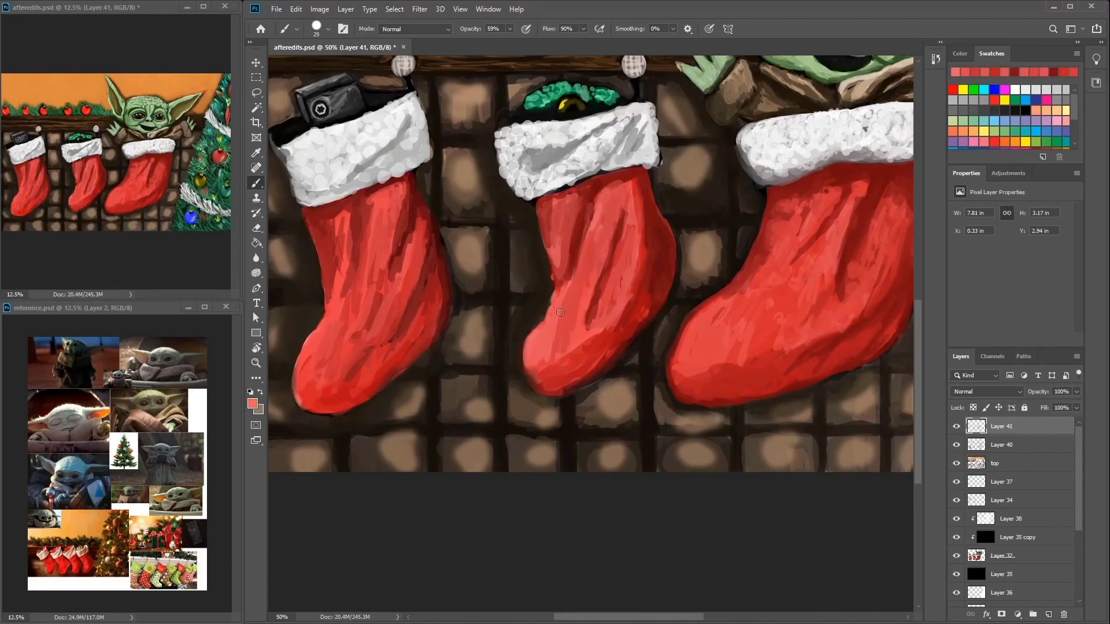
{"action": "left_click_drag", "start_coordinate": [578, 261], "coordinate": [564, 315]}
{"action": "left_click_drag", "start_coordinate": [588, 216], "coordinate": [575, 265]}
{"action": "left_click_drag", "start_coordinate": [587, 183], "coordinate": [564, 266]}
{"action": "mouse_move", "coordinate": [629, 202]}
{"action": "left_mouse_down"}
{"action": "mouse_move", "coordinate": [637, 250]}
{"action": "mouse_move", "coordinate": [611, 317]}
{"action": "left_mouse_up"}
{"action": "mouse_move", "coordinate": [540, 383]}
{"action": "left_mouse_down"}
{"action": "mouse_move", "coordinate": [538, 401]}
{"action": "mouse_move", "coordinate": [633, 325]}
{"action": "left_mouse_up"}
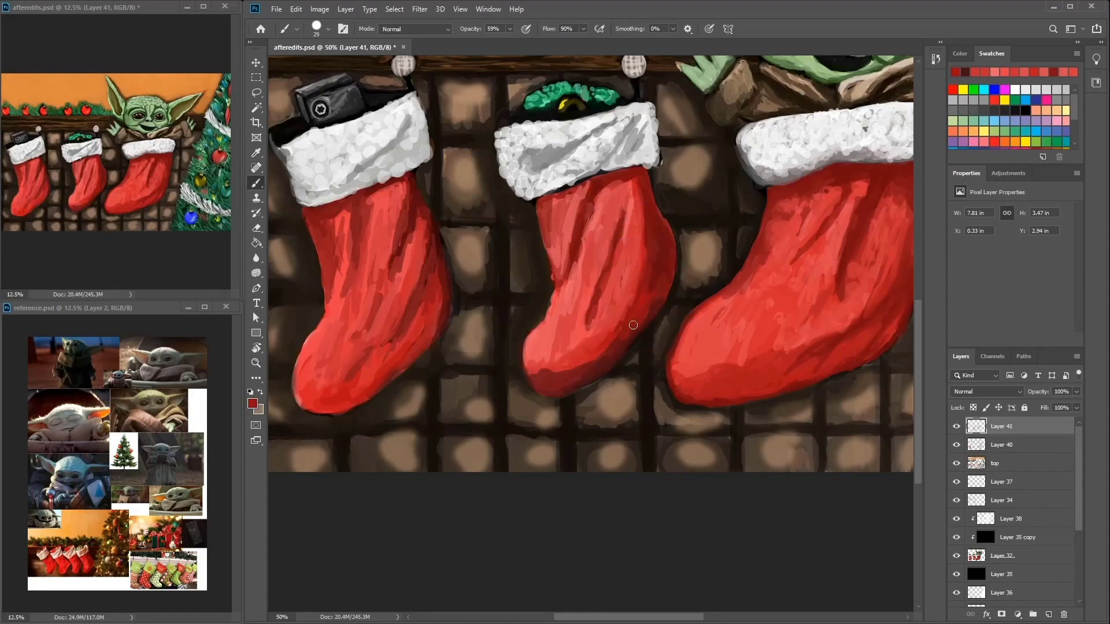
{"action": "mouse_move", "coordinate": [545, 379]}
{"action": "left_mouse_down"}
{"action": "mouse_move", "coordinate": [584, 373]}
{"action": "mouse_move", "coordinate": [575, 350]}
{"action": "mouse_move", "coordinate": [594, 369]}
{"action": "mouse_move", "coordinate": [546, 371]}
{"action": "mouse_move", "coordinate": [584, 375]}
{"action": "mouse_move", "coordinate": [581, 389]}
{"action": "left_mouse_up"}
Step: Brighten the folds and front edge of the left stocking with light red strokes
{"action": "scroll", "coordinate": [555, 265], "scroll_direction": "left", "scroll_amount": 2}
{"action": "mouse_move", "coordinate": [559, 310]}
{"action": "left_mouse_down"}
{"action": "mouse_move", "coordinate": [534, 361]}
{"action": "mouse_move", "coordinate": [521, 251]}
{"action": "left_mouse_up"}
{"action": "mouse_move", "coordinate": [503, 292]}
{"action": "left_mouse_down"}
{"action": "mouse_move", "coordinate": [526, 256]}
{"action": "mouse_move", "coordinate": [540, 329]}
{"action": "mouse_move", "coordinate": [479, 387]}
{"action": "left_mouse_up"}
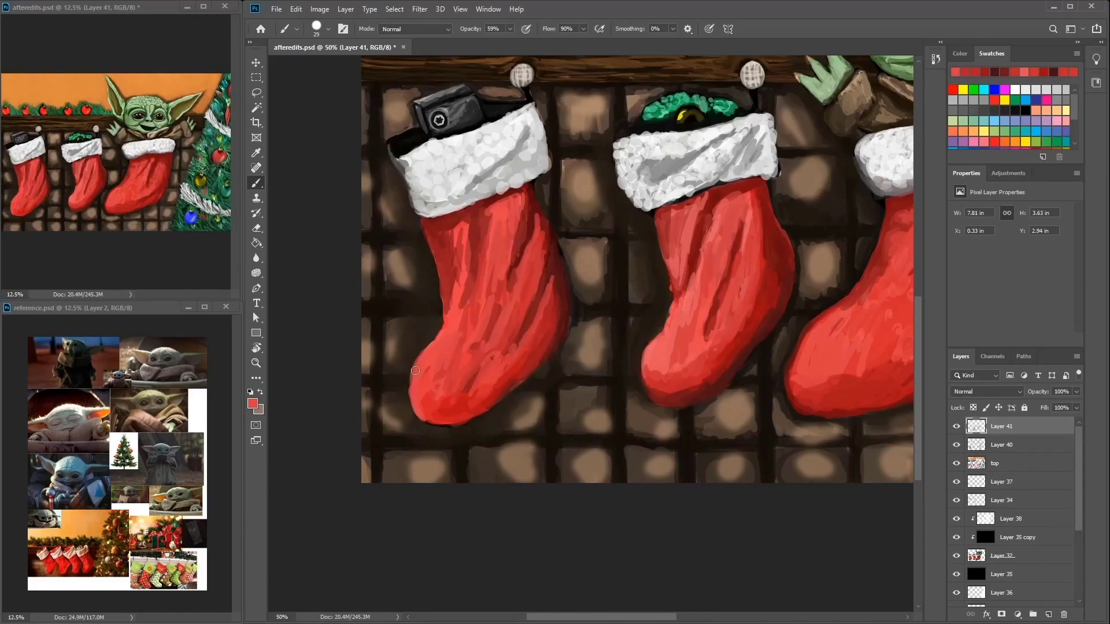
Step: Refine the folds of the robe's right sleeve with sampled tans and browns
{"action": "scroll", "coordinate": [419, 379], "scroll_direction": "up", "scroll_amount": 2}
{"action": "scroll", "coordinate": [578, 289], "scroll_direction": "up", "scroll_amount": 2}
{"action": "left_click", "coordinate": [602, 289], "text": "alt"}
{"action": "left_click_drag", "start_coordinate": [585, 306], "coordinate": [627, 315]}
{"action": "left_click_drag", "start_coordinate": [601, 271], "coordinate": [647, 335]}
{"action": "mouse_move", "coordinate": [752, 248]}
{"action": "left_mouse_down"}
{"action": "mouse_move", "coordinate": [730, 254]}
{"action": "mouse_move", "coordinate": [722, 283]}
{"action": "mouse_move", "coordinate": [771, 307]}
{"action": "mouse_move", "coordinate": [741, 293]}
{"action": "left_mouse_up"}
{"action": "mouse_move", "coordinate": [723, 231]}
{"action": "left_mouse_down"}
{"action": "mouse_move", "coordinate": [706, 250]}
{"action": "mouse_move", "coordinate": [752, 277]}
{"action": "left_mouse_up"}
{"action": "left_click_drag", "start_coordinate": [665, 237], "coordinate": [769, 315]}
{"action": "left_click", "coordinate": [846, 268], "text": "alt"}
{"action": "left_click_drag", "start_coordinate": [780, 260], "coordinate": [711, 300]}
{"action": "left_click_drag", "start_coordinate": [729, 234], "coordinate": [667, 272]}
{"action": "left_click_drag", "start_coordinate": [867, 284], "coordinate": [624, 237]}
Step: Darken the upper arm of the robe's right sleeve with long diagonal brown strokes
{"action": "mouse_move", "coordinate": [705, 174]}
{"action": "left_mouse_down"}
{"action": "mouse_move", "coordinate": [629, 218]}
{"action": "mouse_move", "coordinate": [537, 250]}
{"action": "left_mouse_up"}
{"action": "mouse_move", "coordinate": [743, 173]}
{"action": "left_mouse_down"}
{"action": "mouse_move", "coordinate": [673, 230]}
{"action": "mouse_move", "coordinate": [694, 204]}
{"action": "mouse_move", "coordinate": [687, 229]}
{"action": "left_mouse_up"}
{"action": "left_click_drag", "start_coordinate": [763, 211], "coordinate": [693, 260]}
{"action": "left_click_drag", "start_coordinate": [751, 237], "coordinate": [668, 274]}
{"action": "left_click_drag", "start_coordinate": [763, 205], "coordinate": [722, 262]}
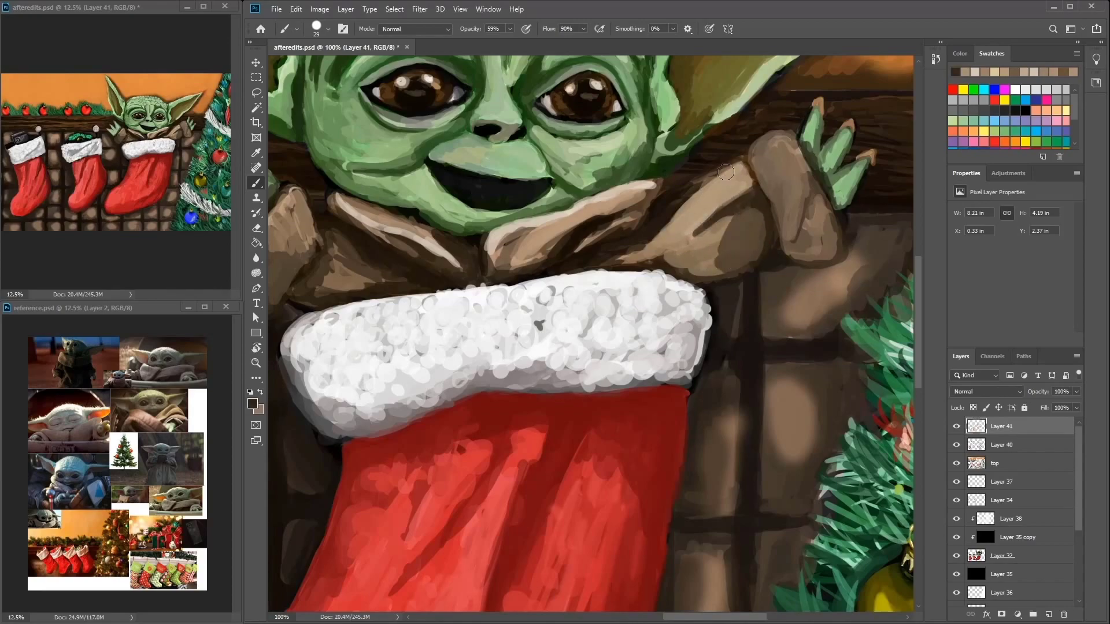
{"action": "left_click_drag", "start_coordinate": [749, 164], "coordinate": [675, 204]}
{"action": "mouse_move", "coordinate": [722, 177]}
{"action": "left_mouse_down"}
{"action": "mouse_move", "coordinate": [612, 215]}
{"action": "mouse_move", "coordinate": [529, 263]}
{"action": "left_mouse_up"}
{"action": "left_click_drag", "start_coordinate": [618, 217], "coordinate": [537, 255]}
{"action": "mouse_move", "coordinate": [732, 188]}
{"action": "left_mouse_down"}
{"action": "mouse_move", "coordinate": [642, 250]}
{"action": "mouse_move", "coordinate": [694, 237]}
{"action": "mouse_move", "coordinate": [679, 260]}
{"action": "left_mouse_up"}
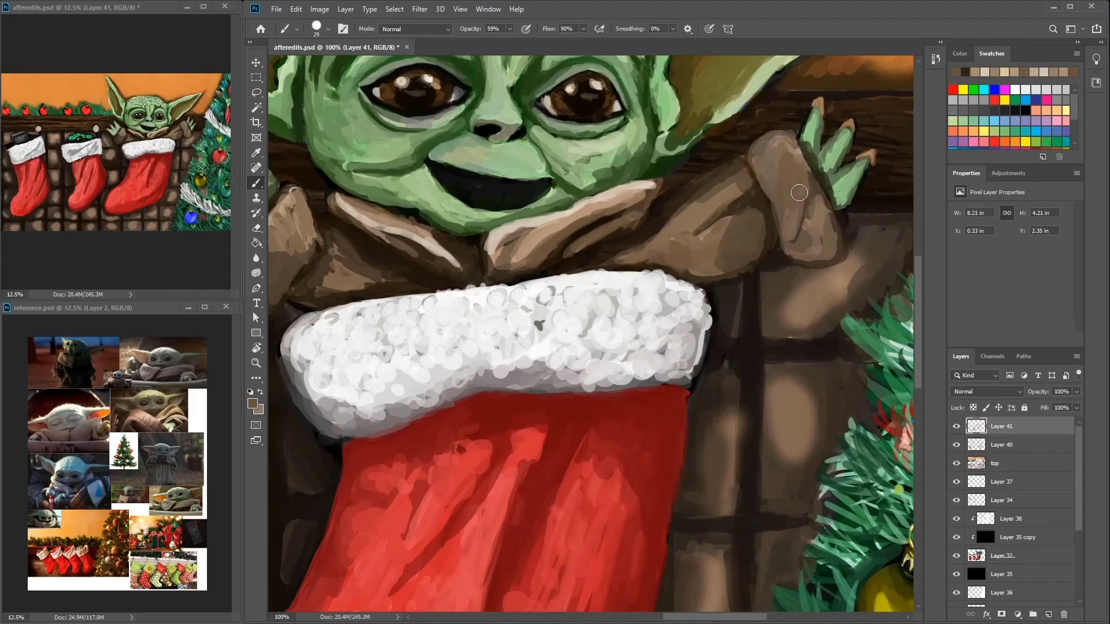
Step: Repaint the right sleeve's cuff and elbow folds in brown, and choose a dark brown to shade them
{"action": "left_click_drag", "start_coordinate": [797, 145], "coordinate": [769, 202]}
{"action": "left_click_drag", "start_coordinate": [709, 233], "coordinate": [751, 268]}
{"action": "left_click_drag", "start_coordinate": [824, 185], "coordinate": [830, 214]}
{"action": "left_click", "coordinate": [253, 403]}
{"action": "left_click", "coordinate": [669, 141]}
{"action": "mouse_move", "coordinate": [826, 176]}
{"action": "left_mouse_down"}
{"action": "mouse_move", "coordinate": [824, 219]}
{"action": "mouse_move", "coordinate": [861, 283]}
{"action": "left_mouse_up"}
{"action": "left_click_drag", "start_coordinate": [786, 258], "coordinate": [739, 282]}
{"action": "left_click_drag", "start_coordinate": [783, 219], "coordinate": [723, 286]}
{"action": "mouse_move", "coordinate": [778, 219]}
{"action": "left_mouse_down"}
{"action": "mouse_move", "coordinate": [717, 268]}
{"action": "mouse_move", "coordinate": [820, 264]}
{"action": "left_mouse_up"}
Step: Paint dark brown fabric hatching along the left sleeve's cuff and folds
{"action": "mouse_move", "coordinate": [512, 263]}
{"action": "left_mouse_down"}
{"action": "mouse_move", "coordinate": [519, 308]}
{"action": "mouse_move", "coordinate": [495, 291]}
{"action": "left_mouse_up"}
{"action": "mouse_move", "coordinate": [448, 234]}
{"action": "left_mouse_down"}
{"action": "mouse_move", "coordinate": [425, 267]}
{"action": "mouse_move", "coordinate": [446, 268]}
{"action": "mouse_move", "coordinate": [393, 306]}
{"action": "mouse_move", "coordinate": [430, 228]}
{"action": "mouse_move", "coordinate": [431, 275]}
{"action": "left_mouse_up"}
{"action": "mouse_move", "coordinate": [523, 263]}
{"action": "left_mouse_down"}
{"action": "mouse_move", "coordinate": [504, 276]}
{"action": "mouse_move", "coordinate": [487, 259]}
{"action": "mouse_move", "coordinate": [530, 290]}
{"action": "mouse_move", "coordinate": [472, 258]}
{"action": "mouse_move", "coordinate": [450, 321]}
{"action": "left_mouse_up"}
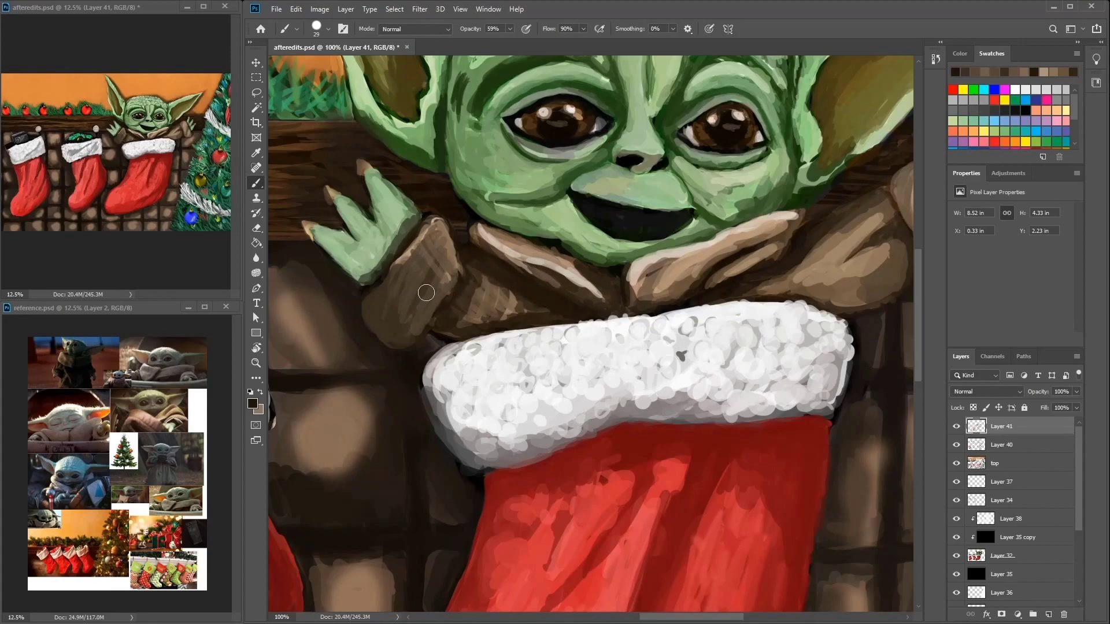
{"action": "left_click_drag", "start_coordinate": [404, 280], "coordinate": [370, 347]}
{"action": "left_click_drag", "start_coordinate": [434, 292], "coordinate": [398, 349]}
{"action": "mouse_move", "coordinate": [431, 231]}
{"action": "left_mouse_down"}
{"action": "mouse_move", "coordinate": [405, 301]}
{"action": "mouse_move", "coordinate": [416, 310]}
{"action": "mouse_move", "coordinate": [387, 300]}
{"action": "left_mouse_up"}
{"action": "left_click_drag", "start_coordinate": [450, 249], "coordinate": [403, 310]}
{"action": "left_click_drag", "start_coordinate": [439, 222], "coordinate": [396, 349]}
{"action": "left_click_drag", "start_coordinate": [405, 283], "coordinate": [370, 324]}
{"action": "left_click_drag", "start_coordinate": [448, 220], "coordinate": [411, 284]}
Step: Add hatched fabric texture to the left sleeve's upper arm with sampled browns
{"action": "mouse_move", "coordinate": [503, 279]}
{"action": "left_mouse_down"}
{"action": "mouse_move", "coordinate": [484, 318]}
{"action": "mouse_move", "coordinate": [480, 306]}
{"action": "left_mouse_up"}
{"action": "left_click", "coordinate": [522, 338], "text": "alt"}
{"action": "mouse_move", "coordinate": [442, 230]}
{"action": "left_mouse_down"}
{"action": "mouse_move", "coordinate": [413, 296]}
{"action": "mouse_move", "coordinate": [384, 300]}
{"action": "mouse_move", "coordinate": [439, 271]}
{"action": "left_mouse_up"}
{"action": "left_click", "coordinate": [439, 271], "text": "alt"}
{"action": "left_click_drag", "start_coordinate": [504, 278], "coordinate": [478, 295]}
Step: Paint fabric hatching across both sides of the robe's collar with sampled dark and light browns
{"action": "left_click_drag", "start_coordinate": [697, 279], "coordinate": [713, 247]}
{"action": "left_click_drag", "start_coordinate": [708, 261], "coordinate": [772, 221]}
{"action": "left_click_drag", "start_coordinate": [700, 260], "coordinate": [630, 292]}
{"action": "left_click", "coordinate": [518, 243], "text": "alt"}
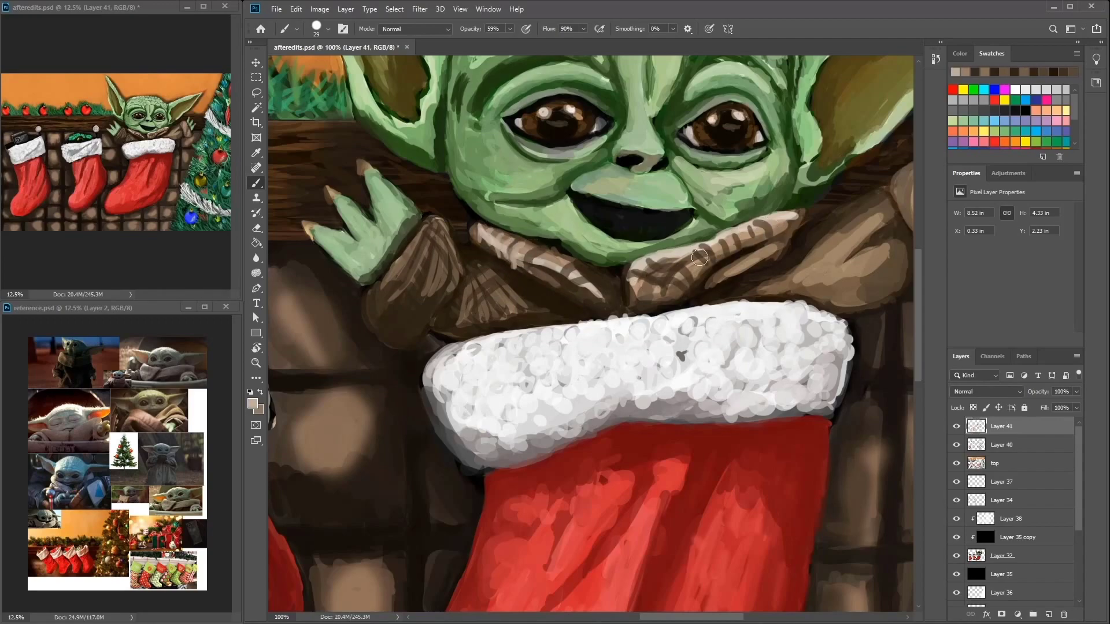
{"action": "mouse_move", "coordinate": [702, 253]}
{"action": "left_mouse_down"}
{"action": "mouse_move", "coordinate": [734, 255]}
{"action": "mouse_move", "coordinate": [664, 265]}
{"action": "mouse_move", "coordinate": [684, 302]}
{"action": "mouse_move", "coordinate": [680, 278]}
{"action": "left_mouse_up"}
{"action": "left_click", "coordinate": [680, 278], "text": "alt"}
{"action": "mouse_move", "coordinate": [639, 315]}
{"action": "left_mouse_down"}
{"action": "mouse_move", "coordinate": [687, 288]}
{"action": "mouse_move", "coordinate": [633, 268]}
{"action": "left_mouse_up"}
{"action": "mouse_move", "coordinate": [704, 266]}
{"action": "left_mouse_down"}
{"action": "mouse_move", "coordinate": [689, 279]}
{"action": "mouse_move", "coordinate": [751, 234]}
{"action": "left_mouse_up"}
Step: Hatch the folds and cuff of the sleeve nearest the tree with sampled brown fabric strokes
{"action": "mouse_move", "coordinate": [746, 247]}
{"action": "left_mouse_down"}
{"action": "mouse_move", "coordinate": [769, 221]}
{"action": "mouse_move", "coordinate": [840, 303]}
{"action": "left_mouse_up"}
{"action": "mouse_move", "coordinate": [867, 211]}
{"action": "left_mouse_down"}
{"action": "mouse_move", "coordinate": [870, 263]}
{"action": "mouse_move", "coordinate": [888, 279]}
{"action": "left_mouse_up"}
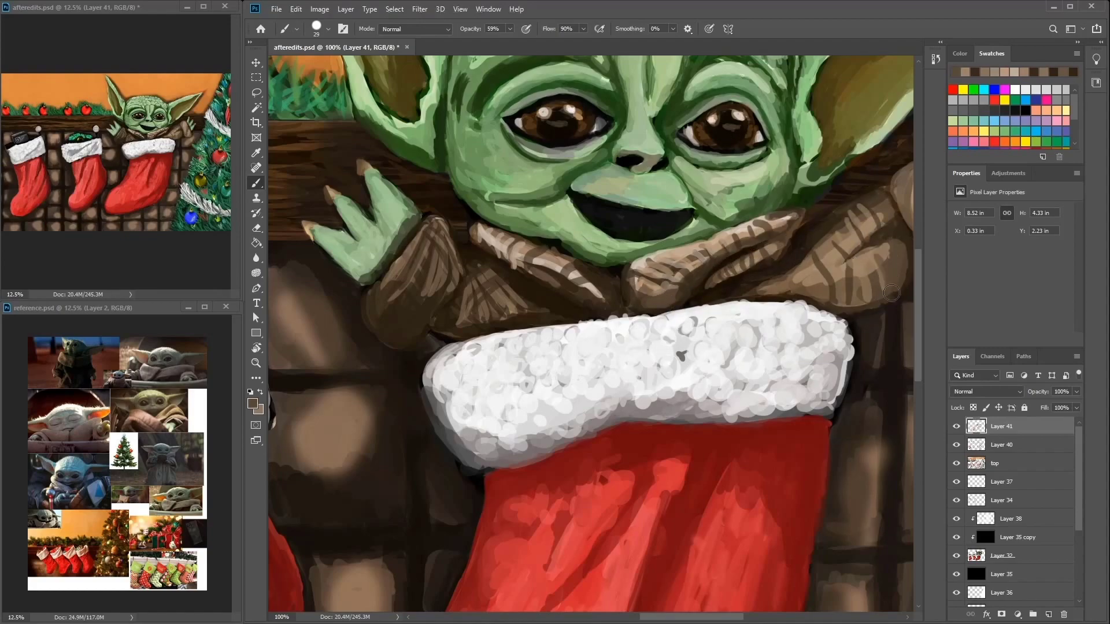
{"action": "left_click_drag", "start_coordinate": [792, 298], "coordinate": [538, 327]}
{"action": "left_click_drag", "start_coordinate": [682, 206], "coordinate": [664, 260]}
{"action": "mouse_move", "coordinate": [696, 280]}
{"action": "left_mouse_down"}
{"action": "mouse_move", "coordinate": [713, 313]}
{"action": "mouse_move", "coordinate": [720, 300]}
{"action": "left_mouse_up"}
{"action": "left_click_drag", "start_coordinate": [670, 211], "coordinate": [671, 274]}
{"action": "mouse_move", "coordinate": [685, 237]}
{"action": "left_mouse_down"}
{"action": "mouse_move", "coordinate": [656, 203]}
{"action": "mouse_move", "coordinate": [689, 244]}
{"action": "left_mouse_up"}
{"action": "left_click", "coordinate": [751, 254], "text": "alt"}
{"action": "mouse_move", "coordinate": [745, 280]}
{"action": "left_mouse_down"}
{"action": "mouse_move", "coordinate": [771, 236]}
{"action": "mouse_move", "coordinate": [758, 306]}
{"action": "left_mouse_up"}
{"action": "mouse_move", "coordinate": [792, 265]}
{"action": "left_mouse_down"}
{"action": "mouse_move", "coordinate": [761, 246]}
{"action": "mouse_move", "coordinate": [1017, 213]}
{"action": "left_mouse_up"}
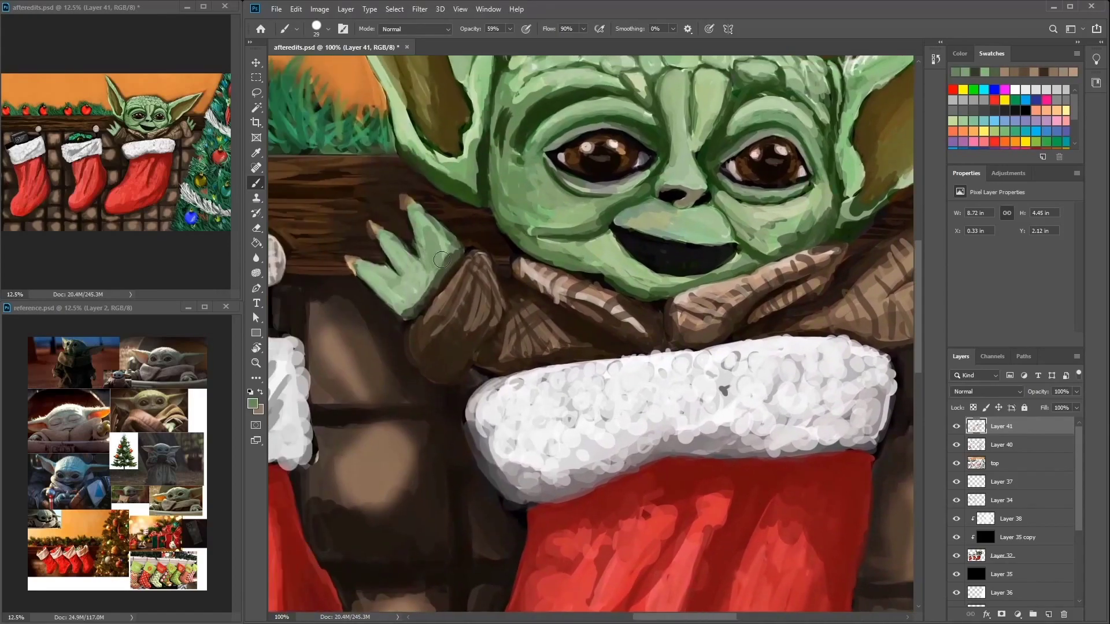
Step: Paint sampled dark brown around the fingertips of the hand farthest from the tree, and shrink the brush to 10 px for its claws
{"action": "left_click", "coordinate": [396, 186], "text": "alt"}
{"action": "mouse_move", "coordinate": [396, 186]}
{"action": "left_mouse_down"}
{"action": "mouse_move", "coordinate": [372, 211]}
{"action": "mouse_move", "coordinate": [415, 223]}
{"action": "left_mouse_up"}
{"action": "right_click", "coordinate": [415, 223]}
{"action": "left_click", "coordinate": [506, 228]}
{"action": "left_click", "coordinate": [404, 231], "text": "alt"}
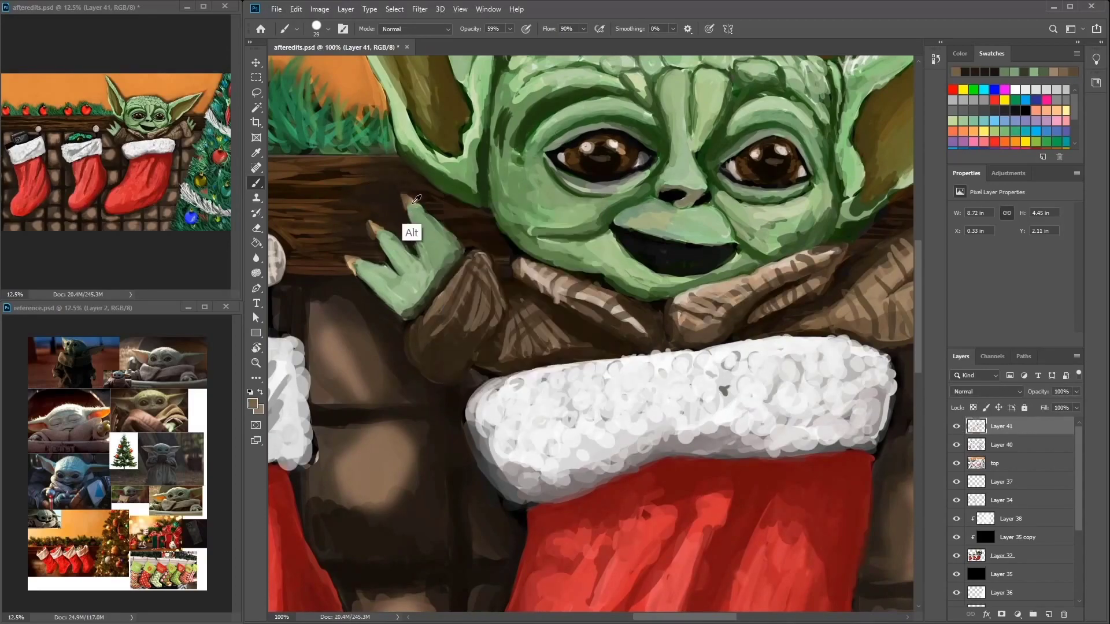
{"action": "key", "text": "ctrl+plus"}
{"action": "left_click_drag", "start_coordinate": [569, 188], "coordinate": [592, 197]}
{"action": "key", "text": "bracketleft"}
Step: Refine the claws and finger edges of the hand farthest from the tree with sampled colours
{"action": "mouse_move", "coordinate": [520, 277]}
{"action": "left_mouse_down"}
{"action": "mouse_move", "coordinate": [529, 323]}
{"action": "mouse_move", "coordinate": [563, 353]}
{"action": "left_mouse_up"}
{"action": "mouse_move", "coordinate": [550, 307]}
{"action": "left_mouse_down"}
{"action": "mouse_move", "coordinate": [553, 340]}
{"action": "mouse_move", "coordinate": [471, 347]}
{"action": "mouse_move", "coordinate": [518, 384]}
{"action": "left_mouse_up"}
{"action": "left_click_drag", "start_coordinate": [477, 330], "coordinate": [514, 338]}
{"action": "left_click", "coordinate": [508, 256], "text": "alt"}
{"action": "mouse_move", "coordinate": [508, 256]}
{"action": "left_mouse_down"}
{"action": "mouse_move", "coordinate": [501, 271]}
{"action": "mouse_move", "coordinate": [518, 260]}
{"action": "mouse_move", "coordinate": [510, 275]}
{"action": "left_mouse_up"}
{"action": "left_click", "coordinate": [466, 342], "text": "alt"}
{"action": "mouse_move", "coordinate": [568, 197]}
{"action": "left_mouse_down"}
{"action": "mouse_move", "coordinate": [581, 228]}
{"action": "mouse_move", "coordinate": [578, 218]}
{"action": "mouse_move", "coordinate": [612, 255]}
{"action": "left_mouse_up"}
{"action": "left_click", "coordinate": [584, 216], "text": "alt"}
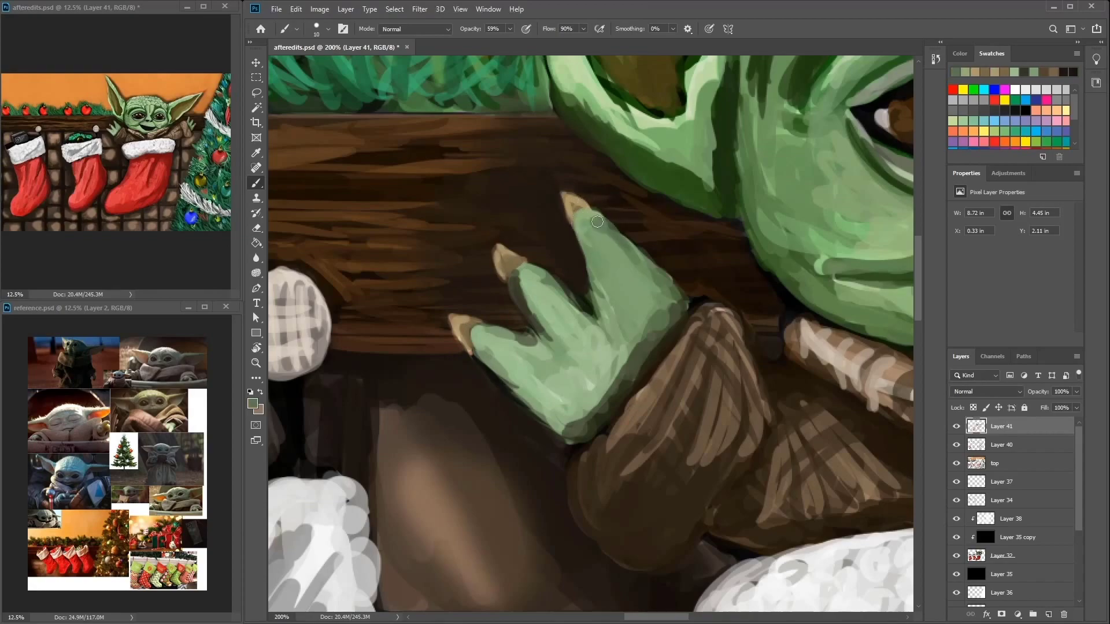
Step: Shade the palm, finger edges and gaps of the hand farthest from the tree with sampled dark and mid greens
{"action": "left_click", "coordinate": [676, 311], "text": "alt"}
{"action": "left_click_drag", "start_coordinate": [665, 350], "coordinate": [558, 442]}
{"action": "left_click", "coordinate": [560, 320], "text": "alt"}
{"action": "mouse_move", "coordinate": [540, 315]}
{"action": "left_mouse_down"}
{"action": "mouse_move", "coordinate": [491, 335]}
{"action": "mouse_move", "coordinate": [529, 337]}
{"action": "left_mouse_up"}
{"action": "left_click", "coordinate": [552, 229], "text": "alt"}
{"action": "left_click_drag", "start_coordinate": [595, 237], "coordinate": [612, 336]}
{"action": "mouse_move", "coordinate": [520, 283]}
{"action": "left_mouse_down"}
{"action": "mouse_move", "coordinate": [555, 350]}
{"action": "mouse_move", "coordinate": [564, 422]}
{"action": "mouse_move", "coordinate": [607, 347]}
{"action": "mouse_move", "coordinate": [647, 347]}
{"action": "mouse_move", "coordinate": [590, 407]}
{"action": "mouse_move", "coordinate": [601, 399]}
{"action": "mouse_move", "coordinate": [584, 375]}
{"action": "mouse_move", "coordinate": [619, 371]}
{"action": "mouse_move", "coordinate": [649, 386]}
{"action": "mouse_move", "coordinate": [625, 378]}
{"action": "mouse_move", "coordinate": [578, 408]}
{"action": "mouse_move", "coordinate": [601, 399]}
{"action": "left_mouse_up"}
{"action": "left_click", "coordinate": [619, 371], "text": "alt"}
{"action": "mouse_move", "coordinate": [659, 289]}
{"action": "left_mouse_down"}
{"action": "mouse_move", "coordinate": [624, 335]}
{"action": "mouse_move", "coordinate": [532, 315]}
{"action": "mouse_move", "coordinate": [567, 302]}
{"action": "mouse_move", "coordinate": [589, 309]}
{"action": "left_mouse_up"}
{"action": "mouse_move", "coordinate": [515, 335]}
{"action": "left_mouse_down"}
{"action": "mouse_move", "coordinate": [499, 346]}
{"action": "mouse_move", "coordinate": [558, 298]}
{"action": "left_mouse_up"}
{"action": "mouse_move", "coordinate": [625, 234]}
{"action": "left_mouse_down"}
{"action": "mouse_move", "coordinate": [595, 324]}
{"action": "mouse_move", "coordinate": [601, 271]}
{"action": "mouse_move", "coordinate": [520, 266]}
{"action": "left_mouse_up"}
{"action": "key", "text": "ctrl+minus"}
{"action": "key", "text": "ctrl+minus"}
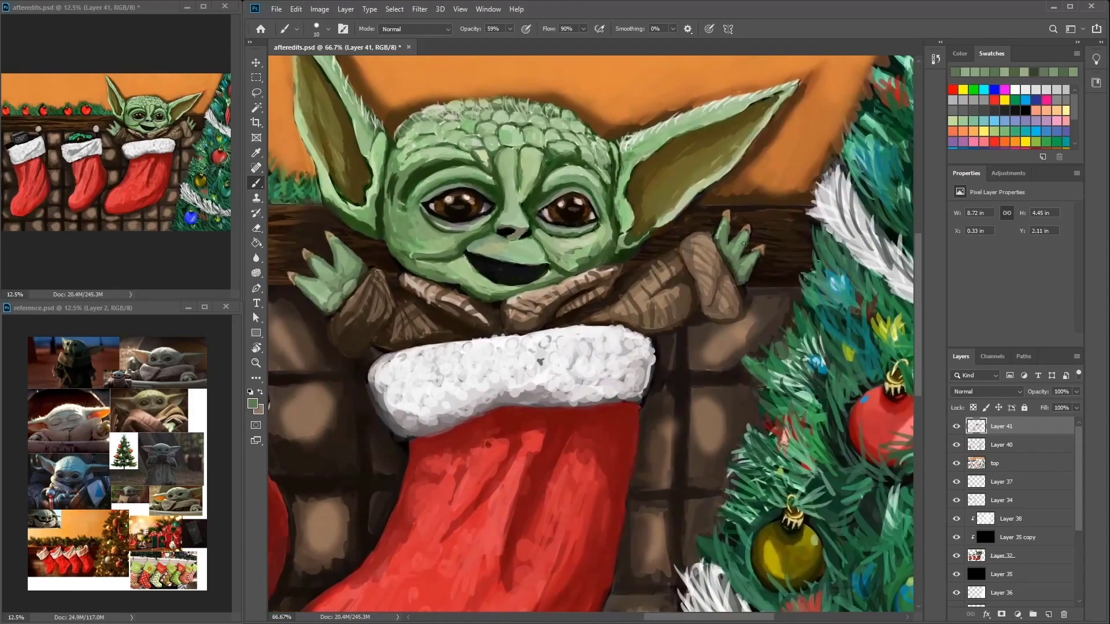
Step: Shade the inside of the ear nearest the tree with a sampled dark olive
{"action": "left_click", "coordinate": [364, 276], "text": "alt"}
{"action": "left_click_drag", "start_coordinate": [354, 304], "coordinate": [356, 270]}
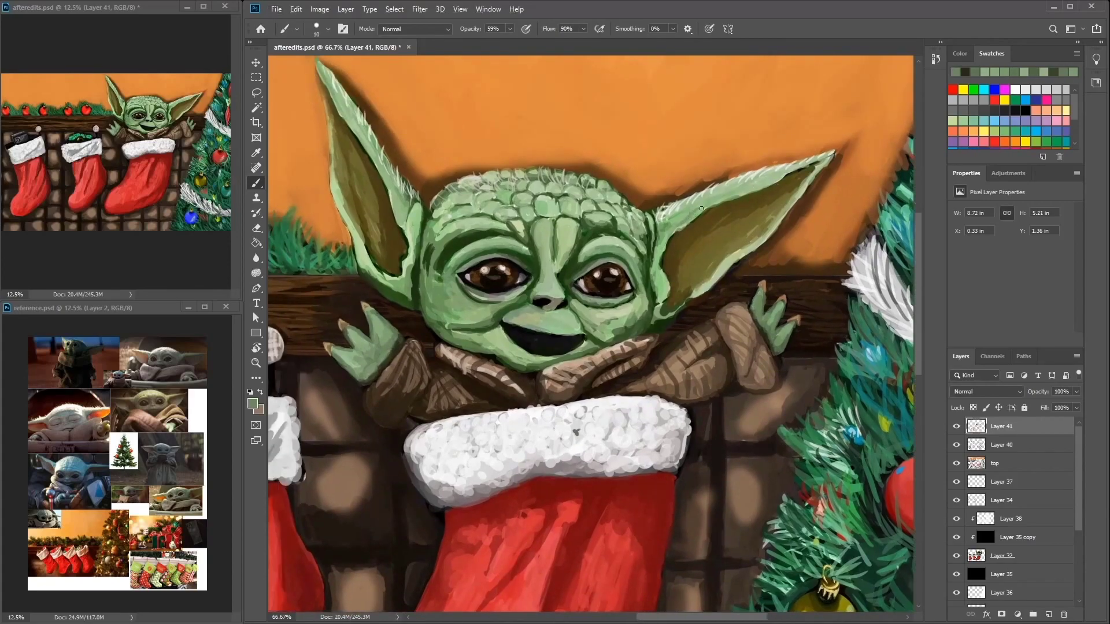
{"action": "left_click", "coordinate": [738, 253], "text": "alt"}
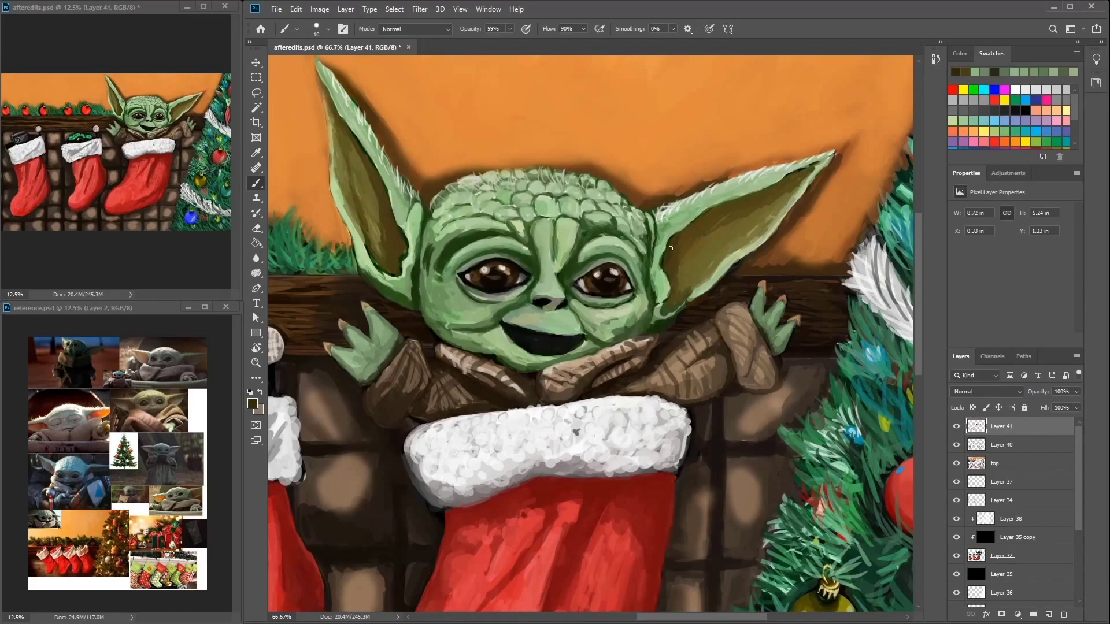
{"action": "left_click_drag", "start_coordinate": [700, 237], "coordinate": [680, 292]}
Step: Touch up the inner hollow and outer rim of the ear farthest from the tree with sampled olive and light green
{"action": "left_click", "coordinate": [399, 238], "text": "alt"}
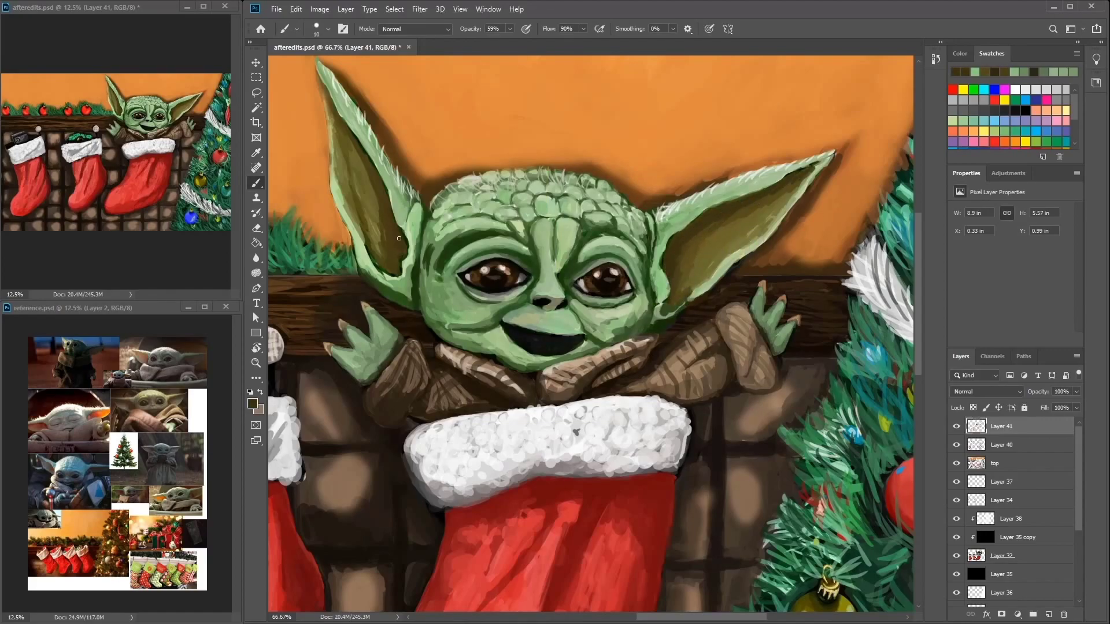
{"action": "left_click", "coordinate": [374, 243], "text": "alt"}
{"action": "left_click_drag", "start_coordinate": [381, 250], "coordinate": [382, 205]}
{"action": "left_click_drag", "start_coordinate": [347, 150], "coordinate": [320, 84]}
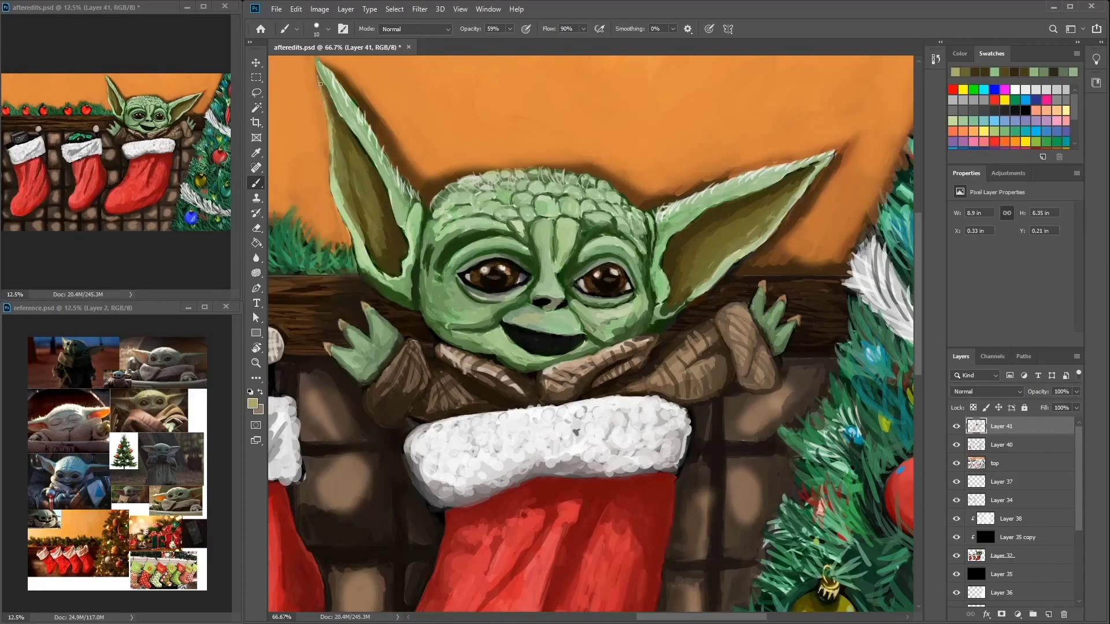
{"action": "left_click_drag", "start_coordinate": [325, 163], "coordinate": [348, 221]}
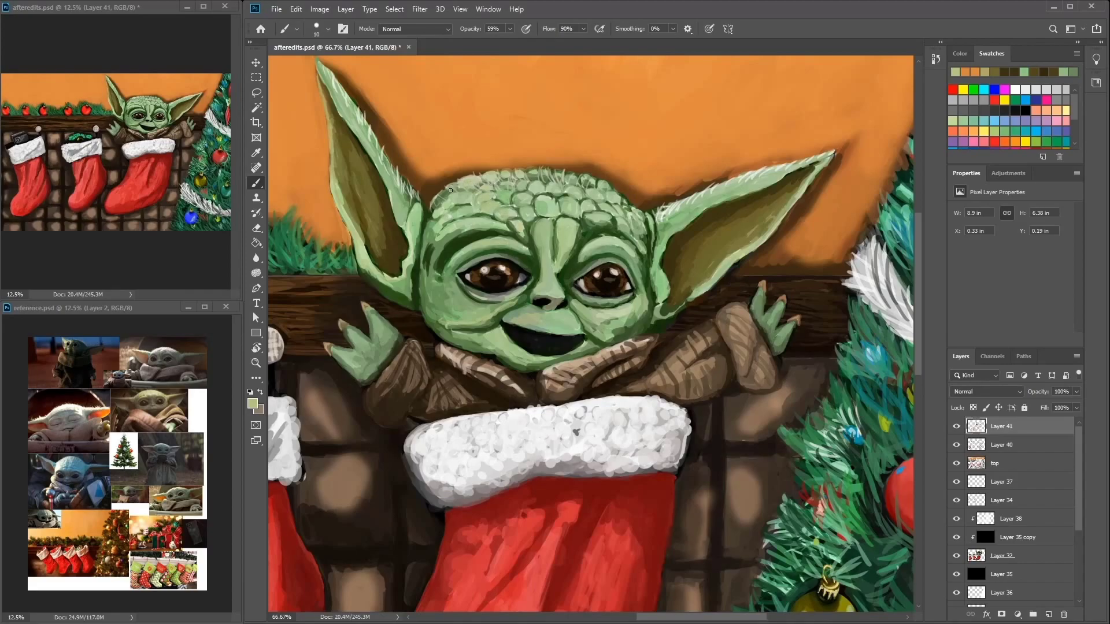
Step: Paint fine white hairs over the top of the head, and darken the edge of the ear nearest the tree with sampled brown
{"action": "left_click", "coordinate": [1016, 90]}
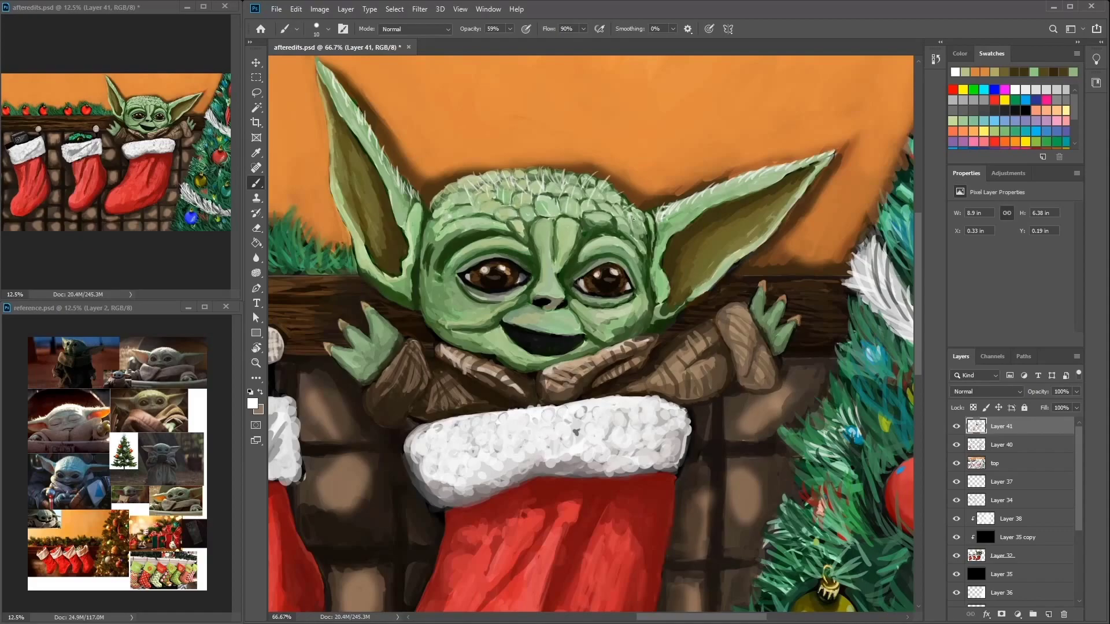
{"action": "left_click", "coordinate": [717, 180], "text": "alt"}
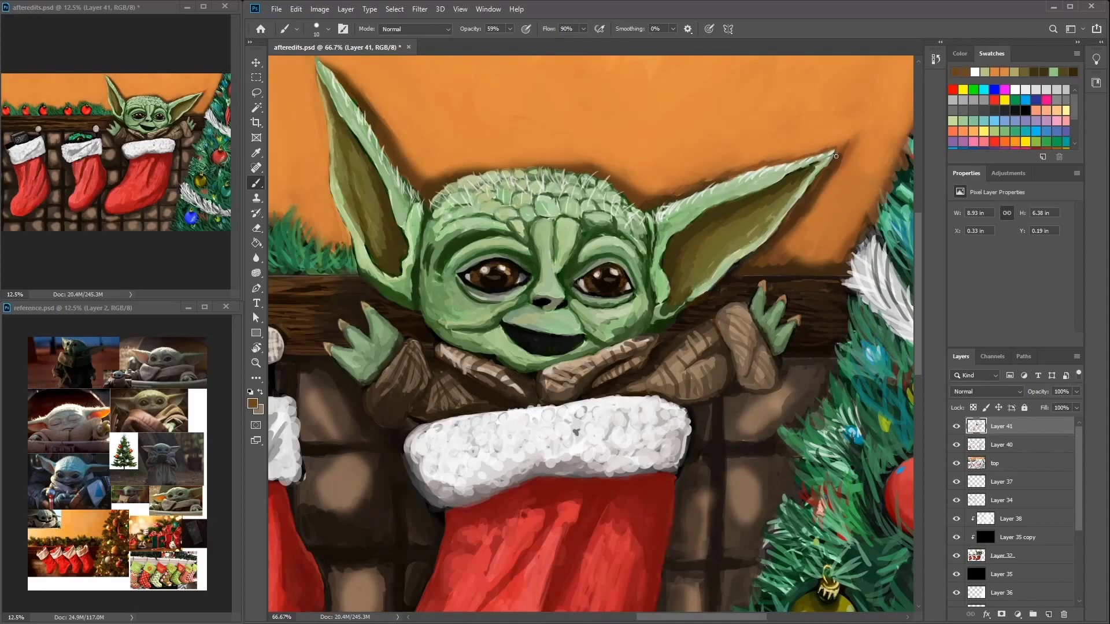
{"action": "left_click_drag", "start_coordinate": [776, 235], "coordinate": [803, 199]}
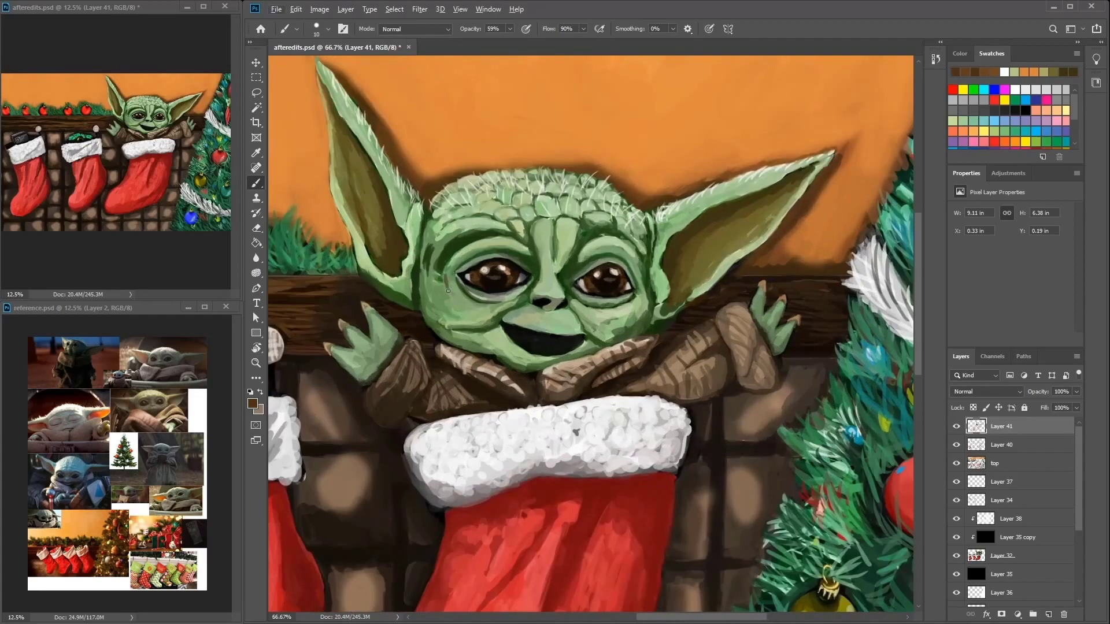
Step: Add sampled green shading and light strokes to the cheeks, brows and forehead
{"action": "left_click", "coordinate": [441, 278], "text": "alt"}
{"action": "left_click", "coordinate": [489, 281], "text": "alt"}
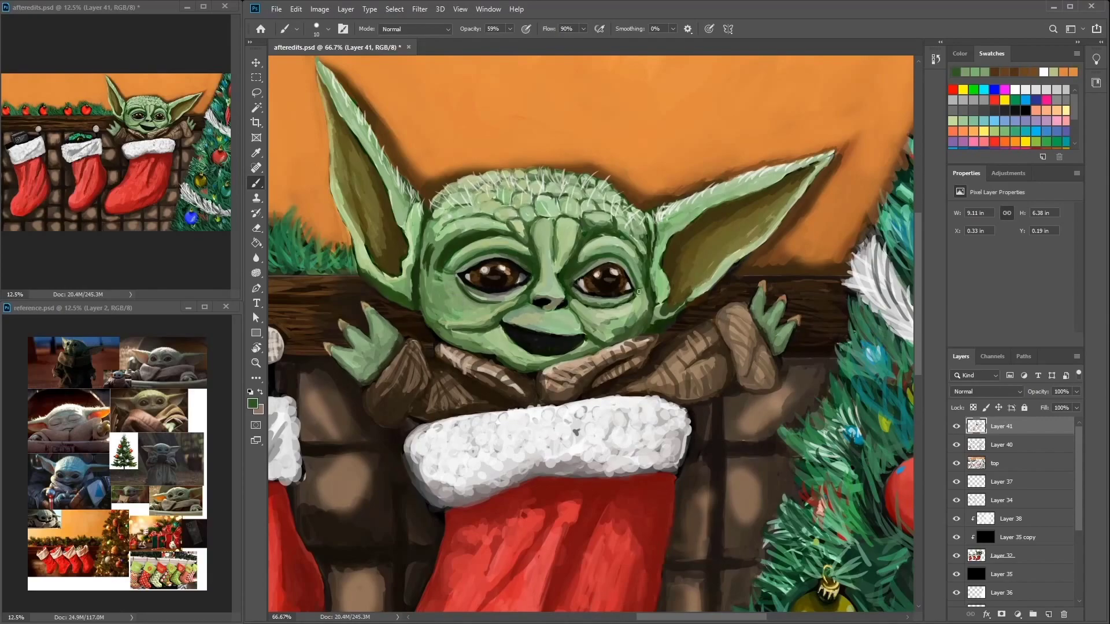
{"action": "left_click_drag", "start_coordinate": [518, 254], "coordinate": [567, 248]}
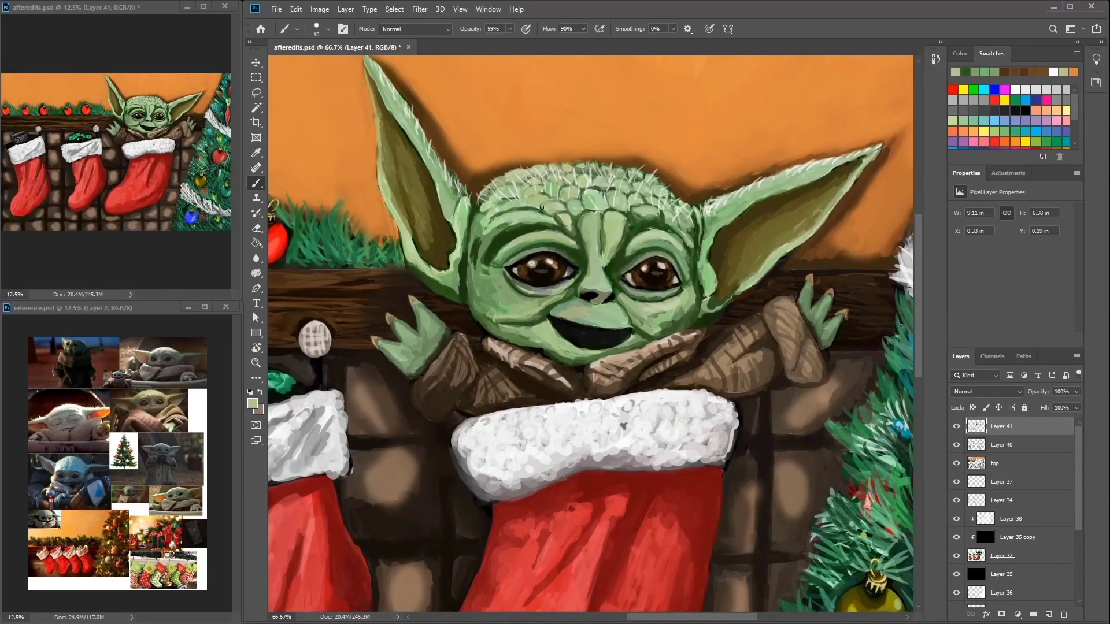
{"action": "mouse_move", "coordinate": [690, 243]}
{"action": "left_mouse_down"}
{"action": "mouse_move", "coordinate": [684, 269]}
{"action": "mouse_move", "coordinate": [689, 260]}
{"action": "left_mouse_up"}
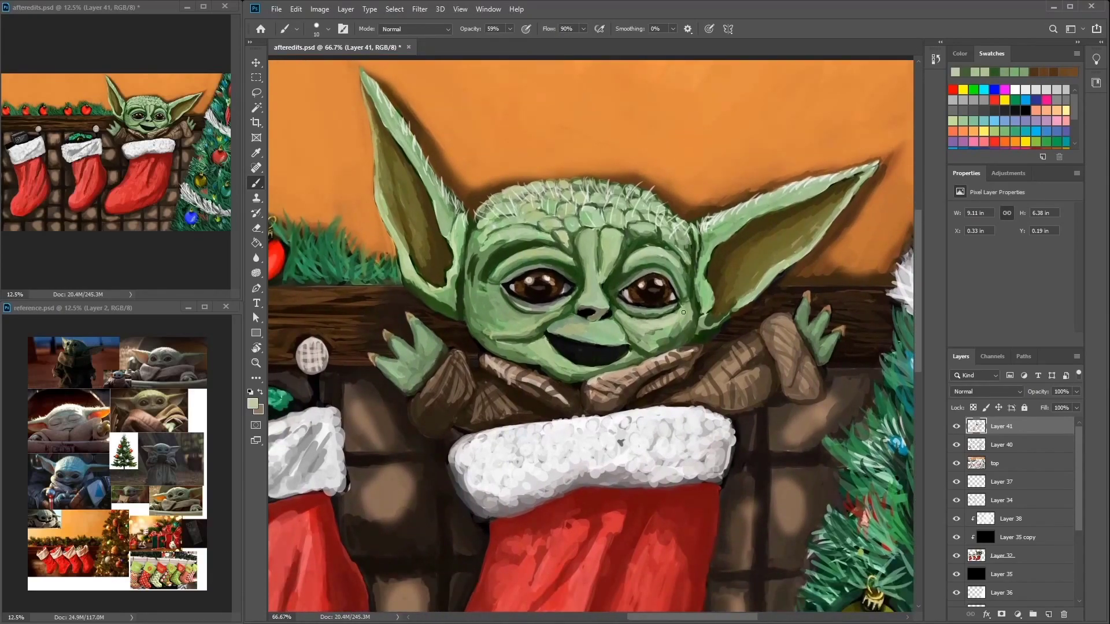
Step: Repaint the upper lip and the skin beneath both eyes with sampled and adjusted greens
{"action": "left_click", "coordinate": [595, 338], "text": "alt"}
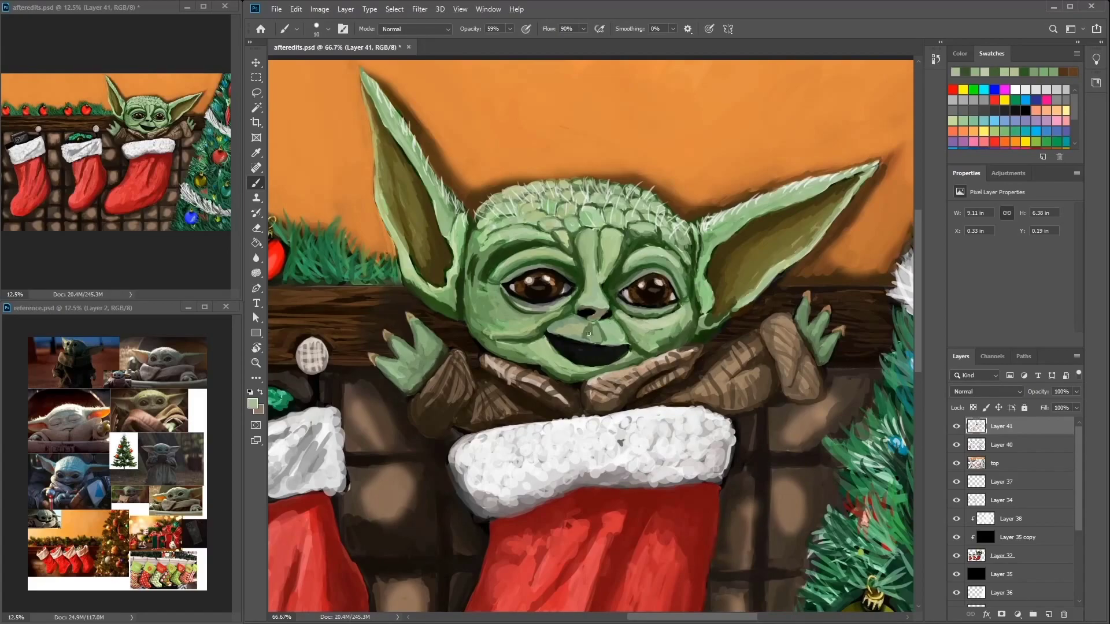
{"action": "left_click", "coordinate": [576, 316], "text": "alt"}
{"action": "left_click", "coordinate": [604, 350], "text": "alt"}
{"action": "left_click", "coordinate": [252, 403]}
{"action": "key", "text": "Return"}
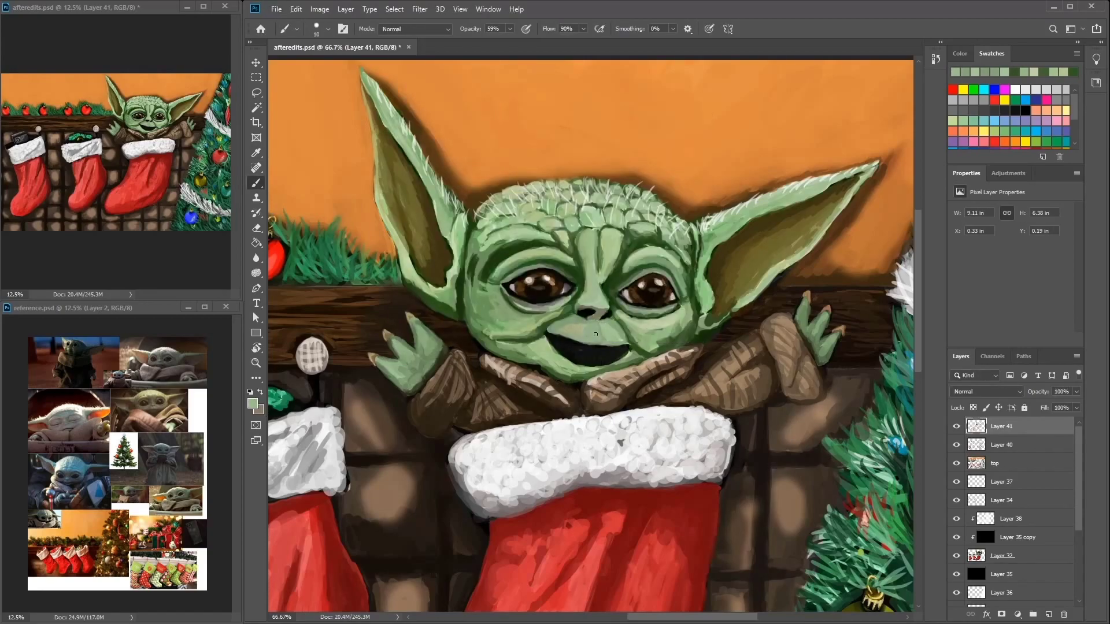
{"action": "left_click_drag", "start_coordinate": [595, 334], "coordinate": [607, 334]}
{"action": "left_click_drag", "start_coordinate": [539, 318], "coordinate": [546, 311]}
{"action": "left_click_drag", "start_coordinate": [638, 312], "coordinate": [681, 298]}
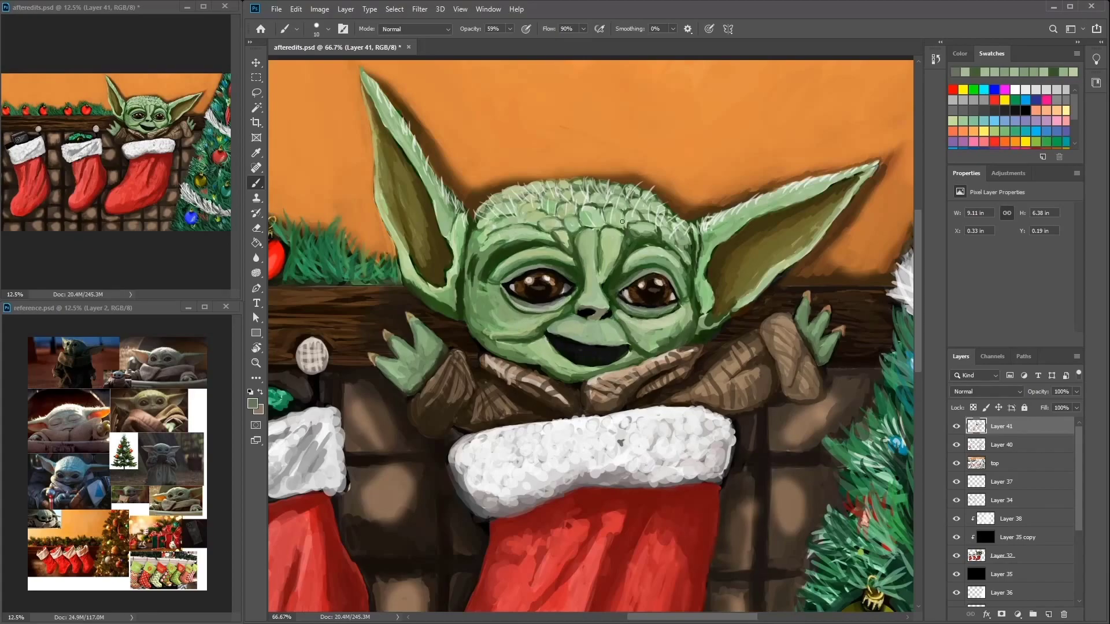
Step: Dab rounded white and grey fur texture onto the middle stocking's cuff with a 21 px brush
{"action": "left_click_drag", "start_coordinate": [426, 273], "coordinate": [491, 344]}
{"action": "key", "text": "ctrl+0"}
{"action": "scroll", "coordinate": [590, 260], "scroll_direction": "up", "scroll_amount": 4}
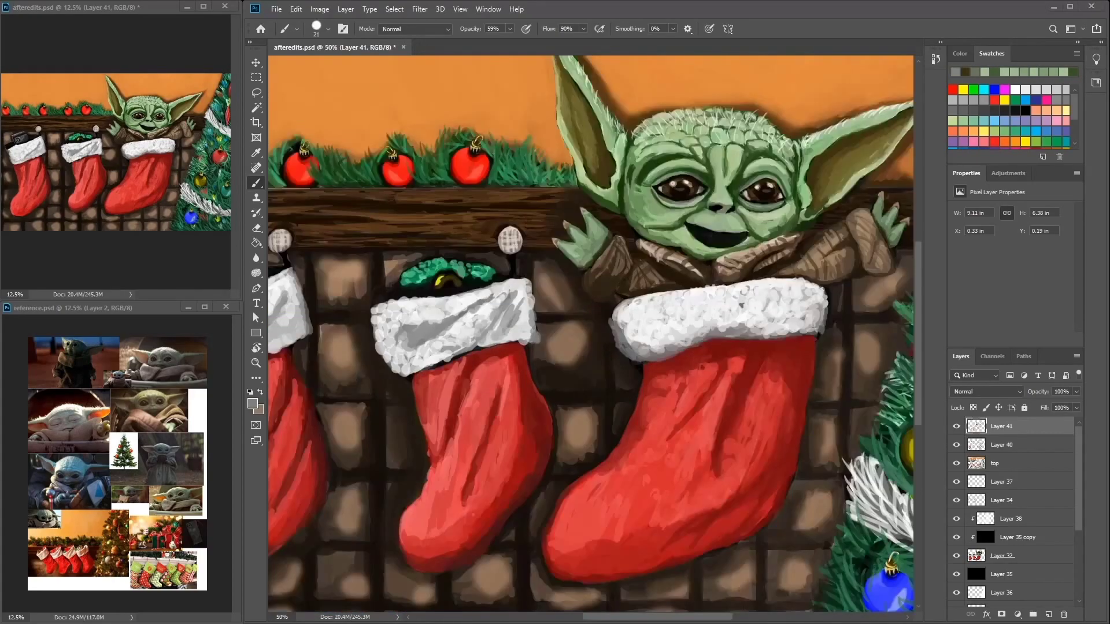
Step: Set the brush to 12 px and shade the two garland baubles nearest the character with sampled reds
{"action": "right_click", "coordinate": [646, 203]}
{"action": "key", "text": "Escape"}
{"action": "scroll", "coordinate": [552, 183], "scroll_direction": "left", "scroll_amount": 3}
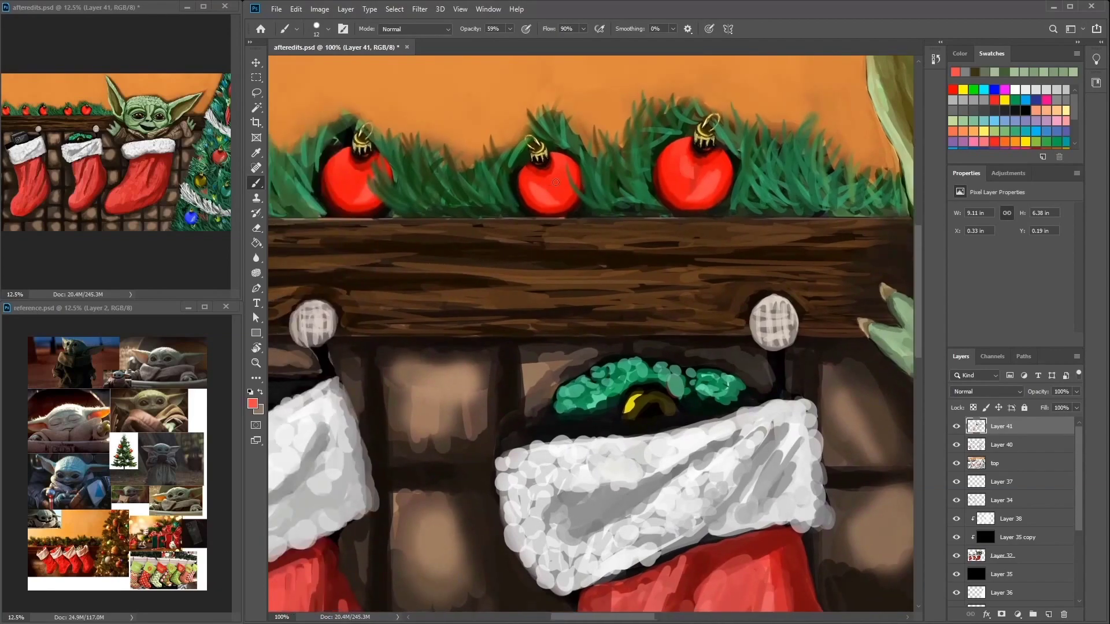
{"action": "left_click", "coordinate": [547, 169], "text": "alt"}
{"action": "left_click_drag", "start_coordinate": [564, 167], "coordinate": [581, 186]}
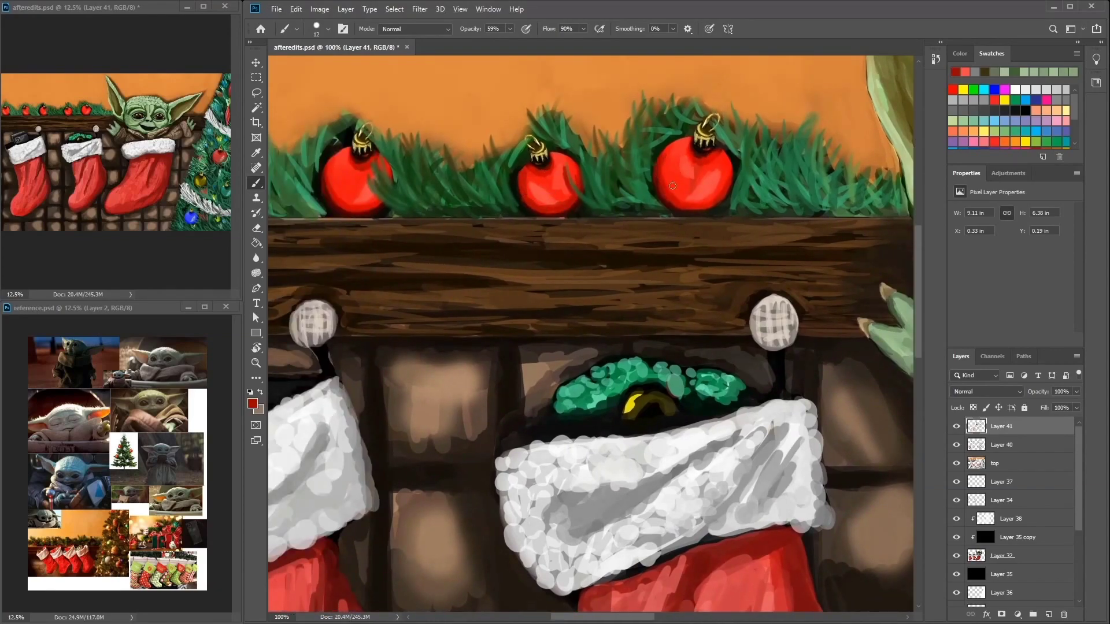
{"action": "left_click_drag", "start_coordinate": [672, 185], "coordinate": [727, 200]}
Step: Paint sampled green needles and dark red shading over the remaining garland baubles
{"action": "left_click", "coordinate": [388, 185], "text": "alt"}
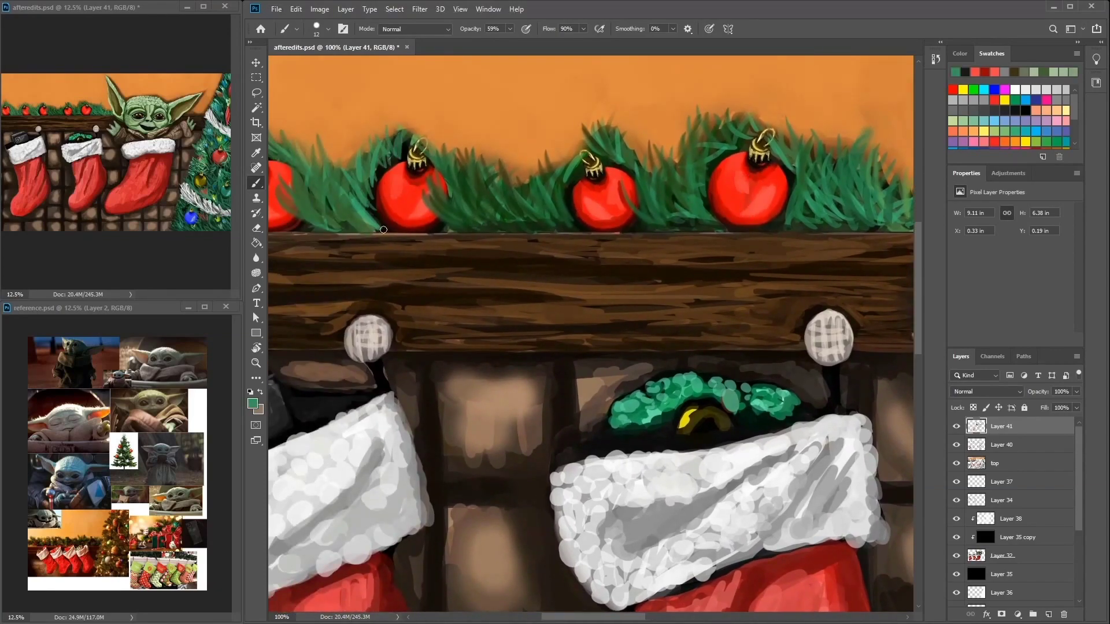
{"action": "left_click", "coordinate": [365, 233], "text": "alt"}
{"action": "left_click", "coordinate": [435, 217], "text": "alt"}
{"action": "left_click_drag", "start_coordinate": [402, 227], "coordinate": [552, 193]}
{"action": "left_click", "coordinate": [456, 214], "text": "alt"}
{"action": "left_click", "coordinate": [527, 230], "text": "alt"}
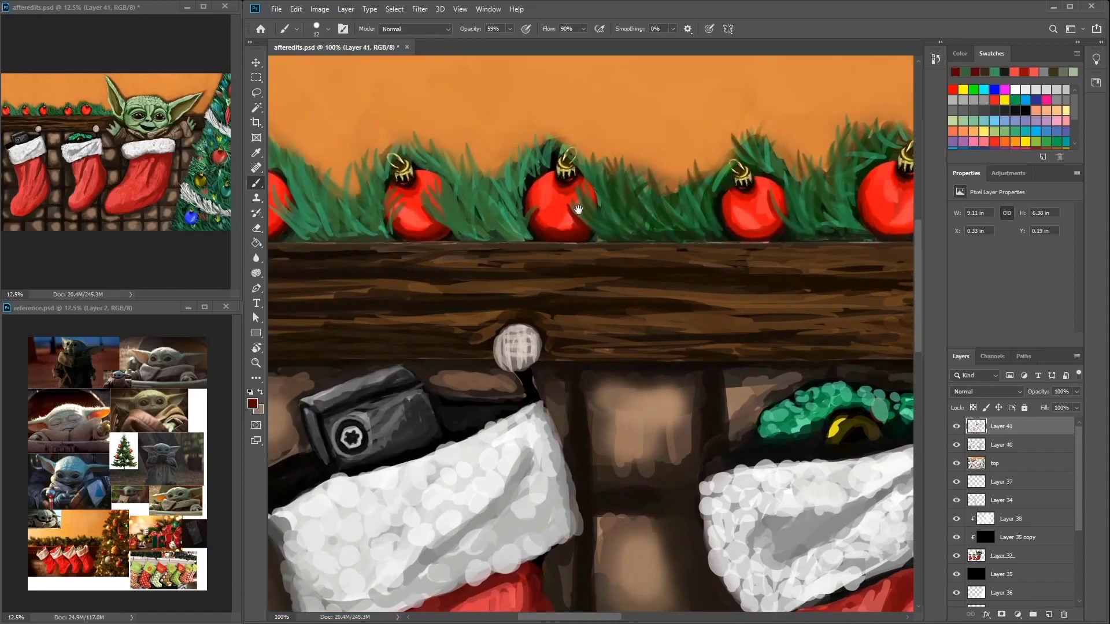
{"action": "left_click_drag", "start_coordinate": [274, 202], "coordinate": [388, 197]}
{"action": "left_click", "coordinate": [384, 191], "text": "alt"}
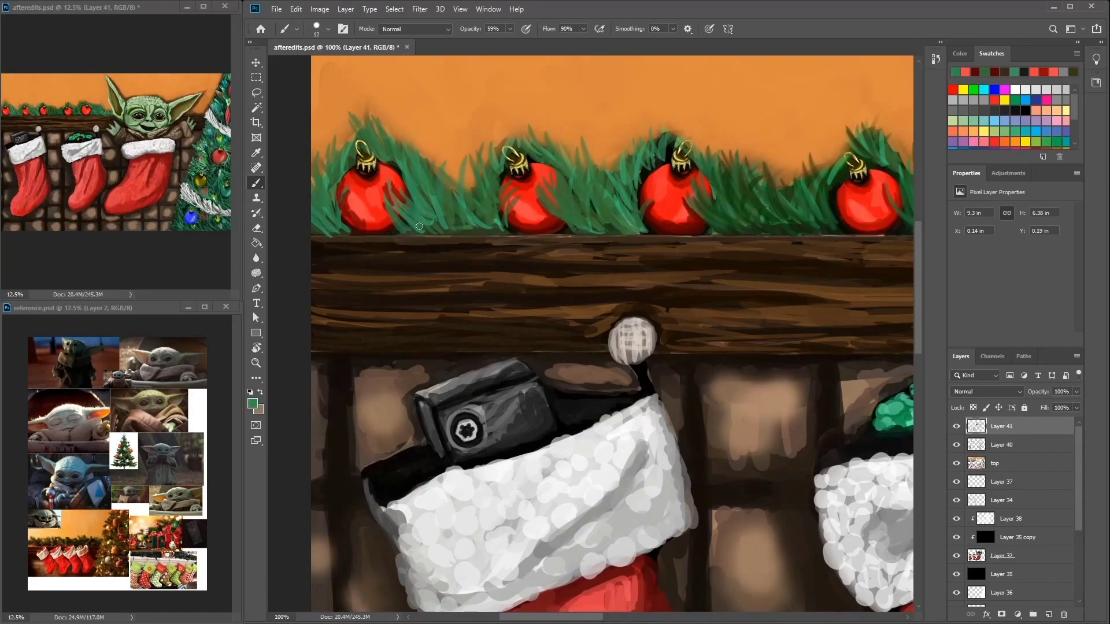
{"action": "key", "text": "ctrl+minus"}
{"action": "left_click_drag", "start_coordinate": [890, 227], "coordinate": [757, 262]}
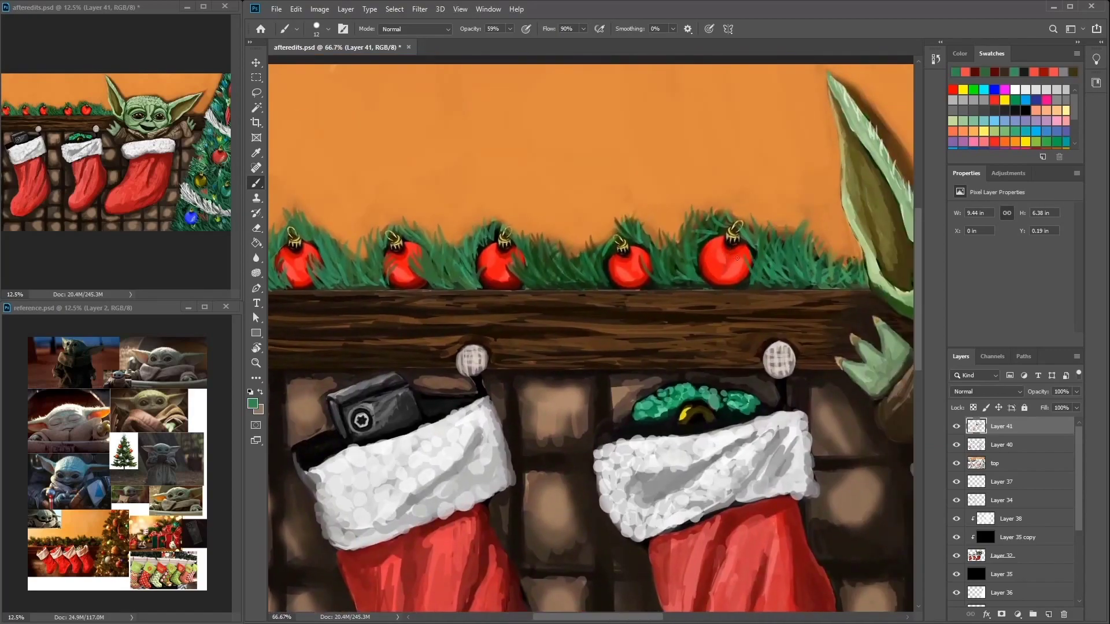
Step: Touch up the garland's base and the wooden mantel's upper edge with sampled greens and browns
{"action": "left_click", "coordinate": [744, 262], "text": "alt"}
{"action": "left_click", "coordinate": [747, 317], "text": "alt"}
{"action": "left_click_drag", "start_coordinate": [699, 292], "coordinate": [347, 301]}
{"action": "left_click", "coordinate": [406, 324], "text": "alt"}
{"action": "left_click_drag", "start_coordinate": [277, 272], "coordinate": [478, 255]}
Step: Texture the green wreath in the middle stocking with small strokes of sampled light and dark greens
{"action": "left_click", "coordinate": [496, 225], "text": "alt"}
{"action": "left_click", "coordinate": [503, 224], "text": "alt"}
{"action": "left_click", "coordinate": [544, 213], "text": "alt"}
{"action": "left_click", "coordinate": [526, 221], "text": "alt"}
{"action": "left_click", "coordinate": [542, 214], "text": "alt"}
{"action": "left_click", "coordinate": [556, 238], "text": "alt"}
{"action": "left_click", "coordinate": [519, 212], "text": "alt"}
{"action": "left_click", "coordinate": [547, 214], "text": "alt"}
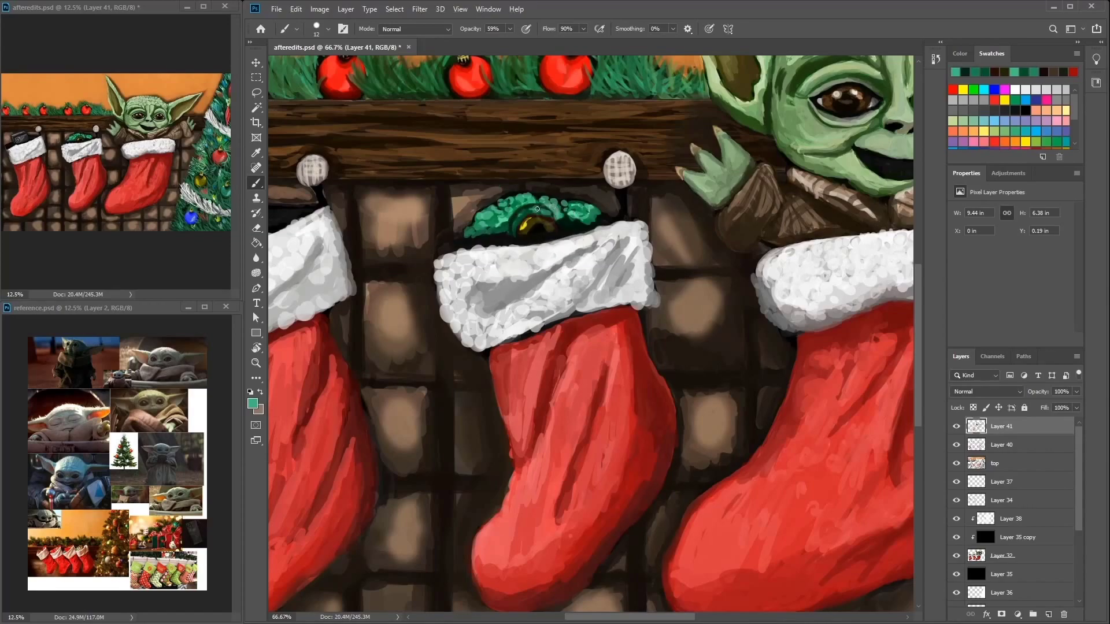
{"action": "left_click", "coordinate": [546, 210], "text": "alt"}
{"action": "left_click", "coordinate": [522, 205], "text": "alt"}
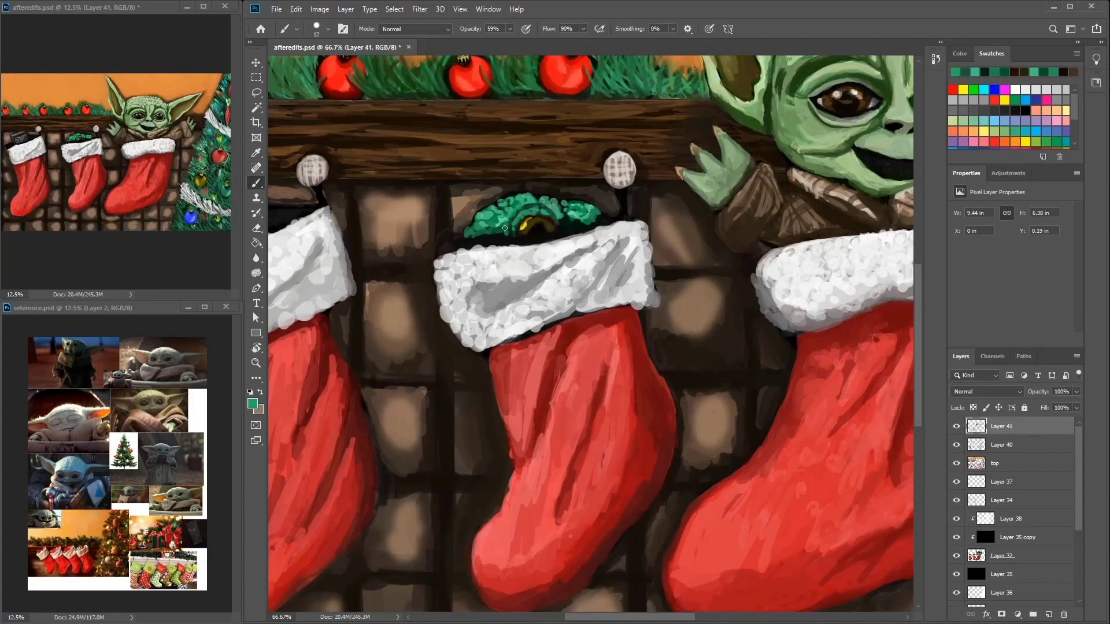
{"action": "left_click", "coordinate": [578, 216], "text": "alt"}
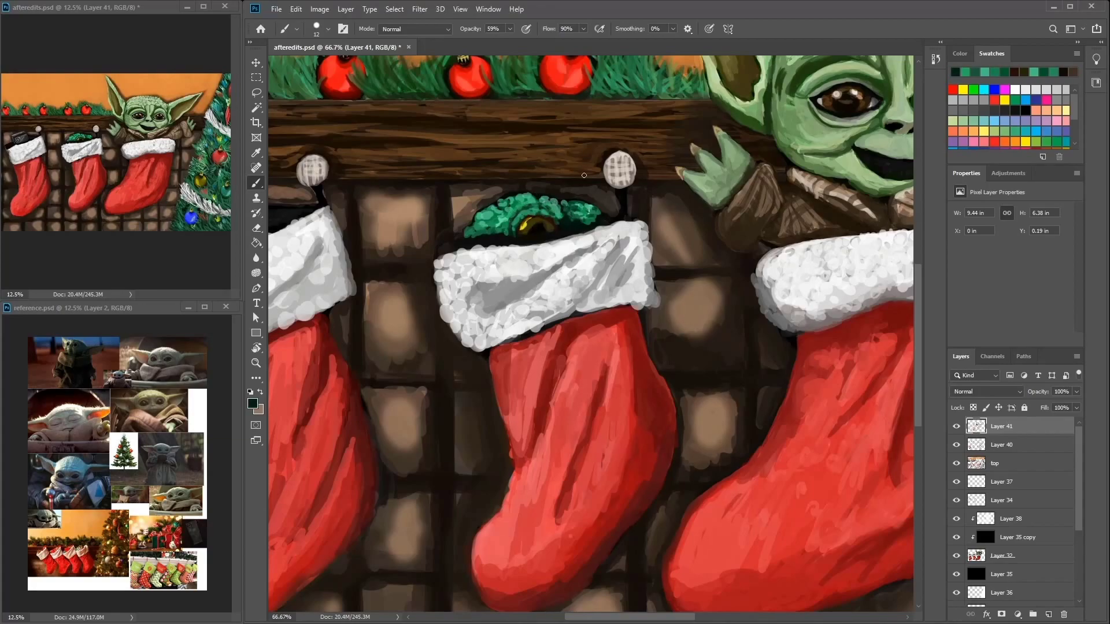
{"action": "key", "text": "ctrl+minus"}
{"action": "key", "text": "ctrl+minus"}
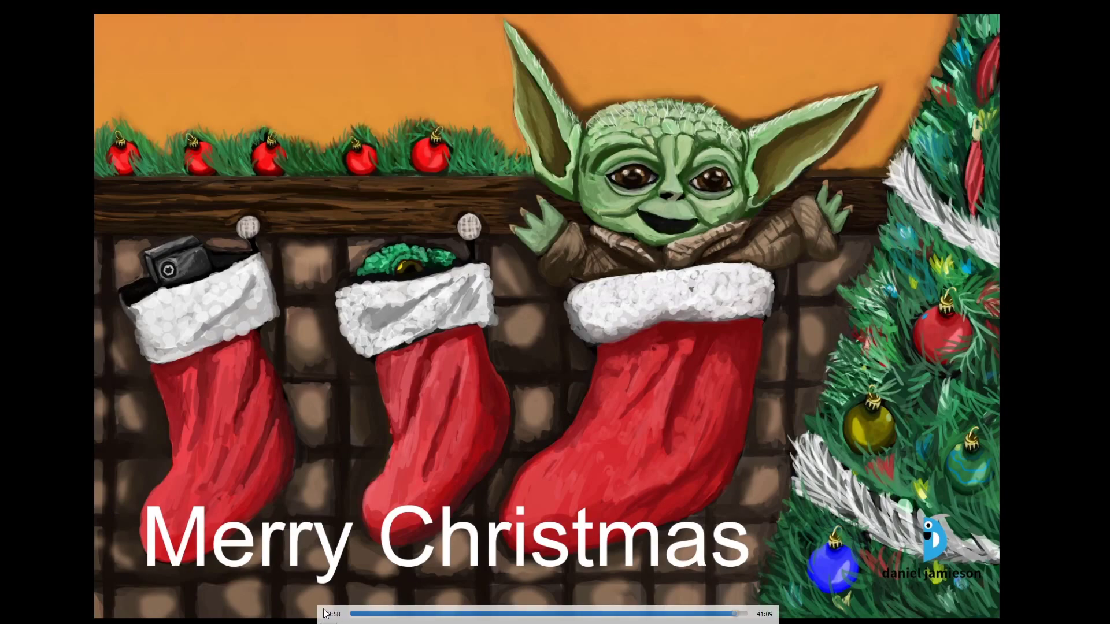
{"action": "key", "text": "space"}
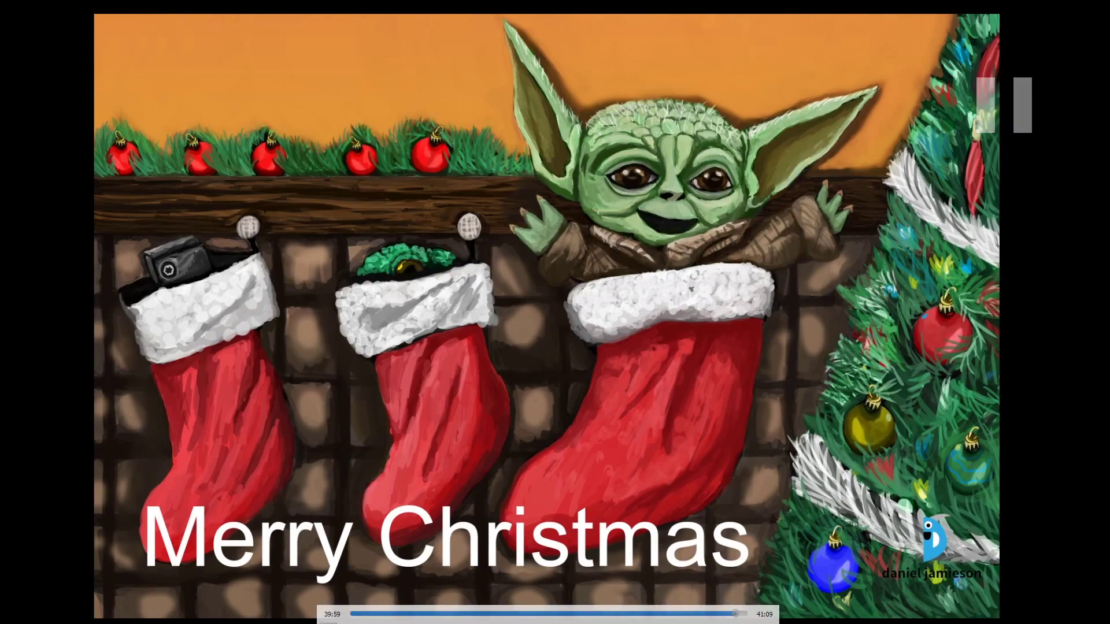